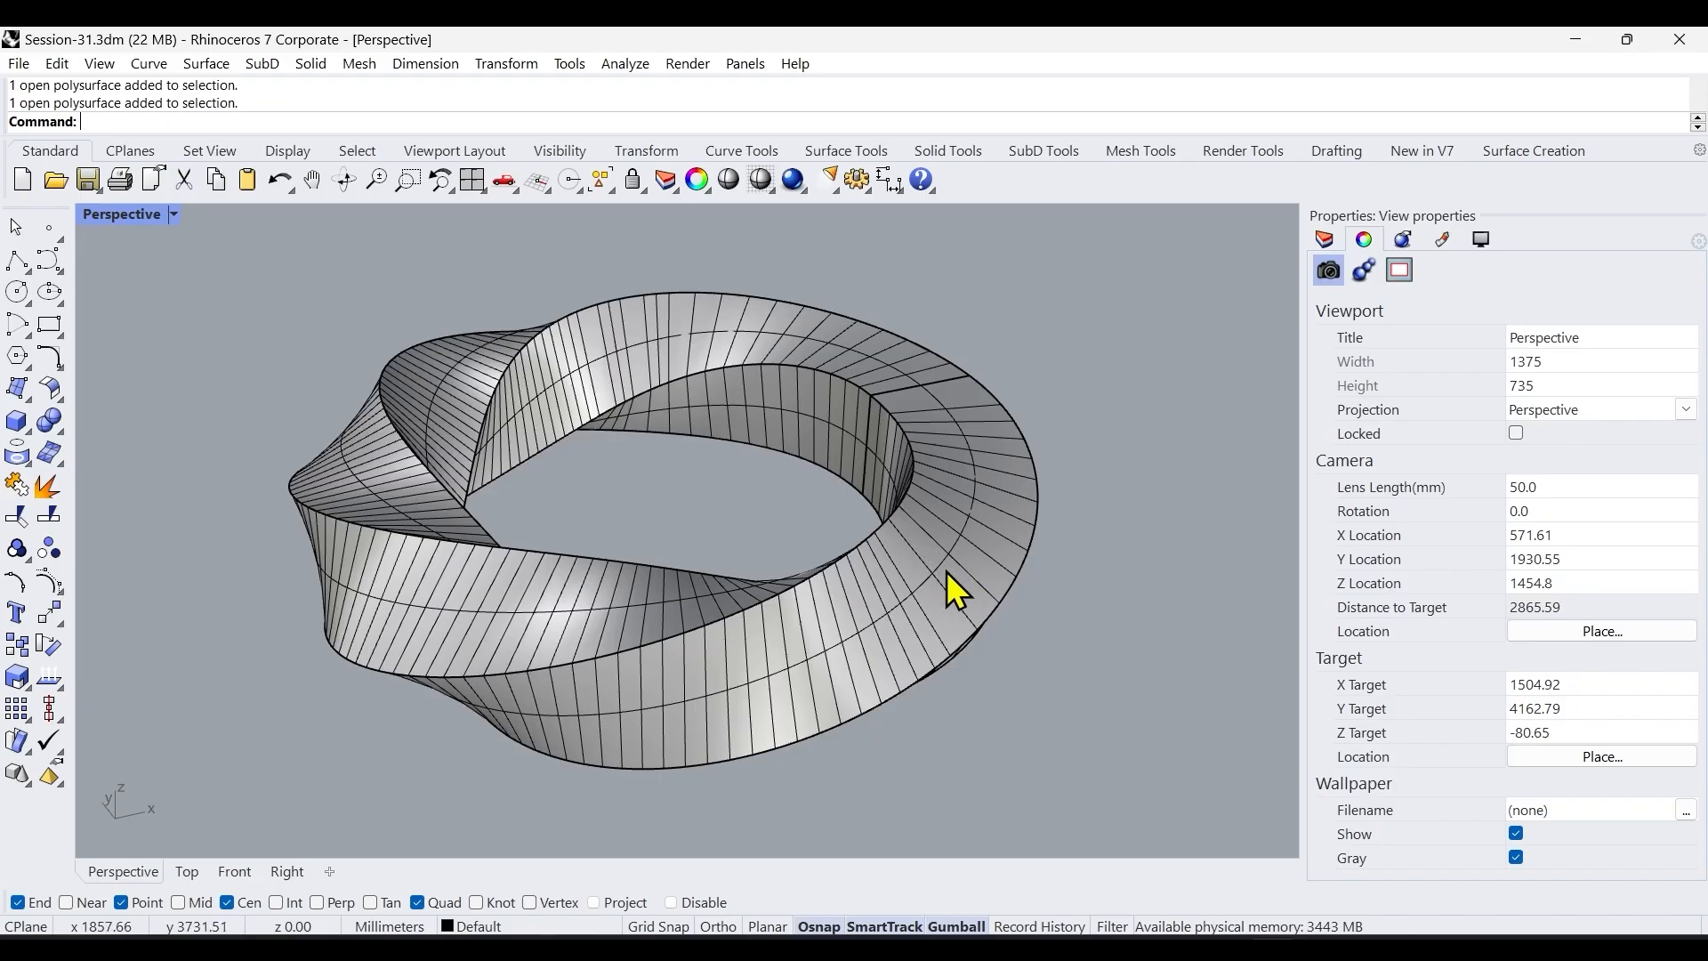
scroll(948, 571, "up", 5)
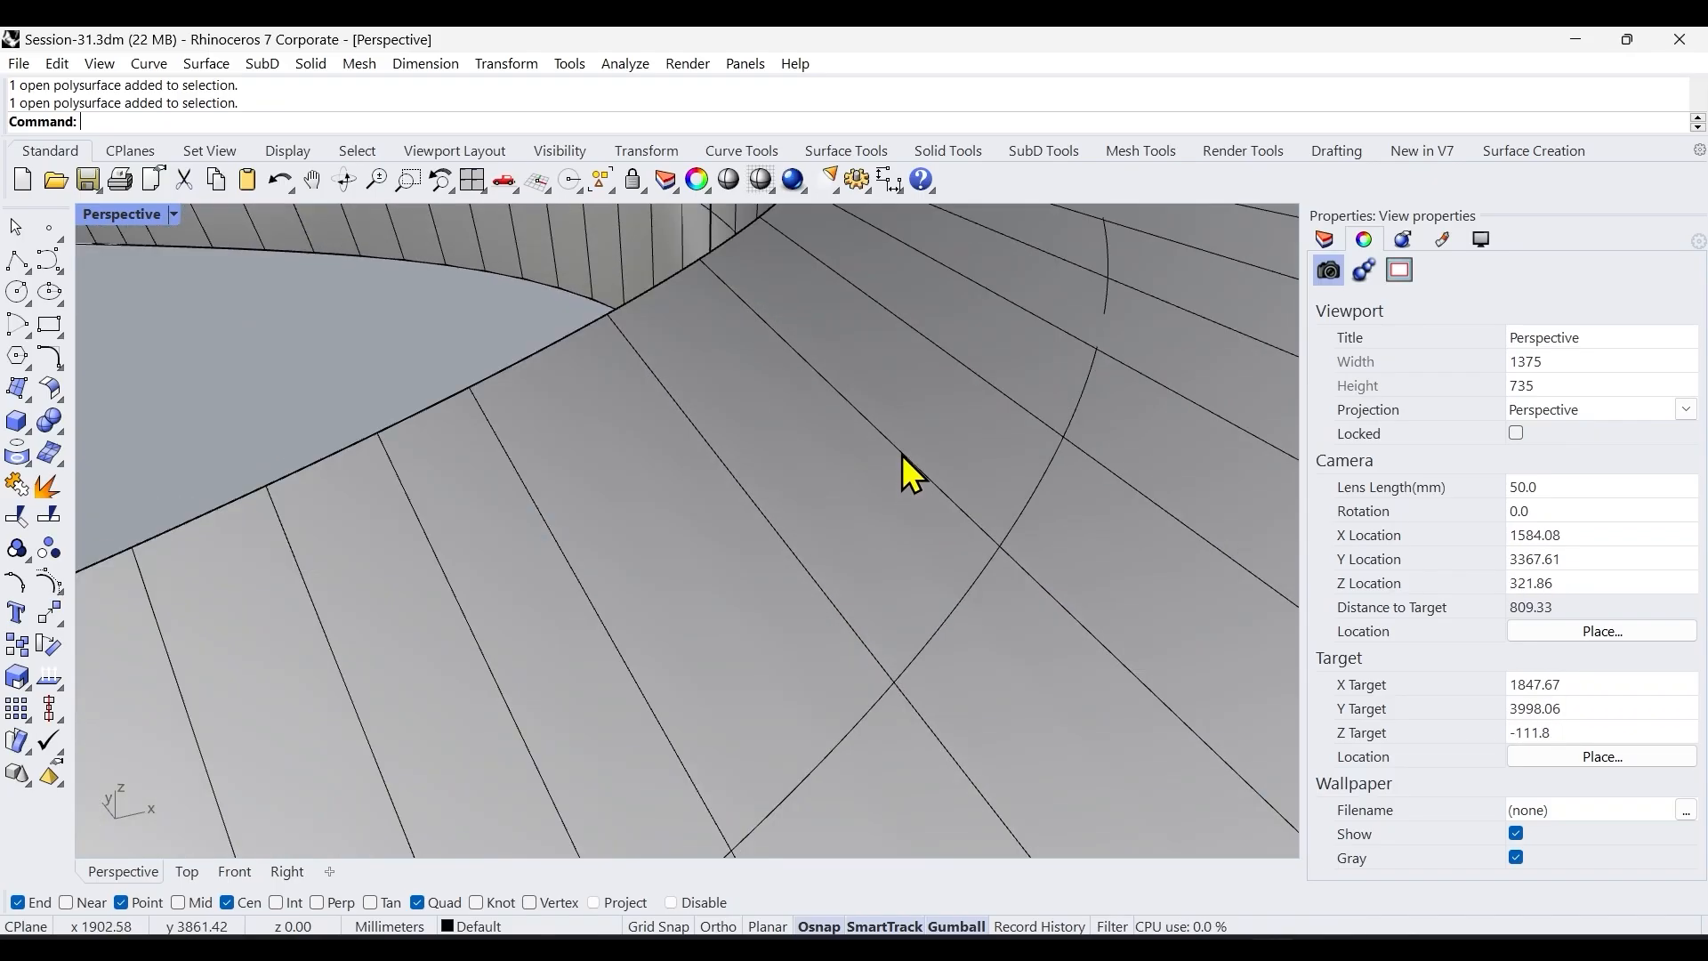
left_click(901, 464)
scroll(879, 496, "down", 5)
scroll(889, 526, "down", 2)
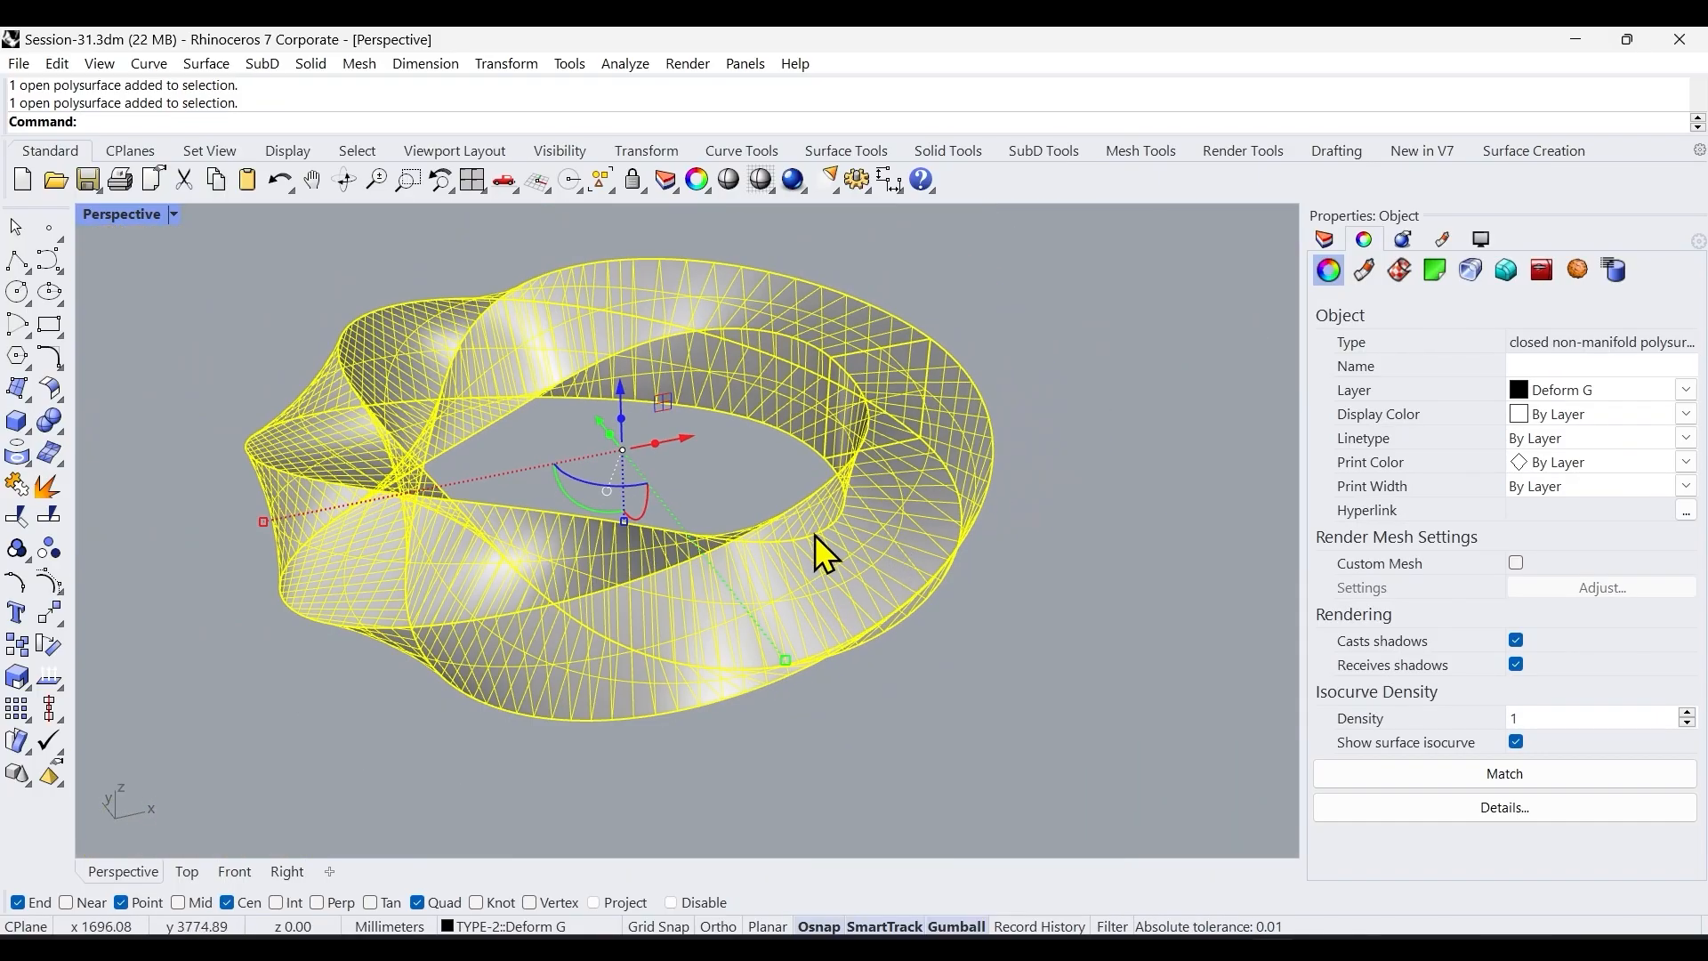
scroll(746, 488, "up", 2)
left_click(746, 495)
scroll(749, 516, "down", 2)
Try to extract an isocurve from the front surface of the twisted ring.
type("Extr")
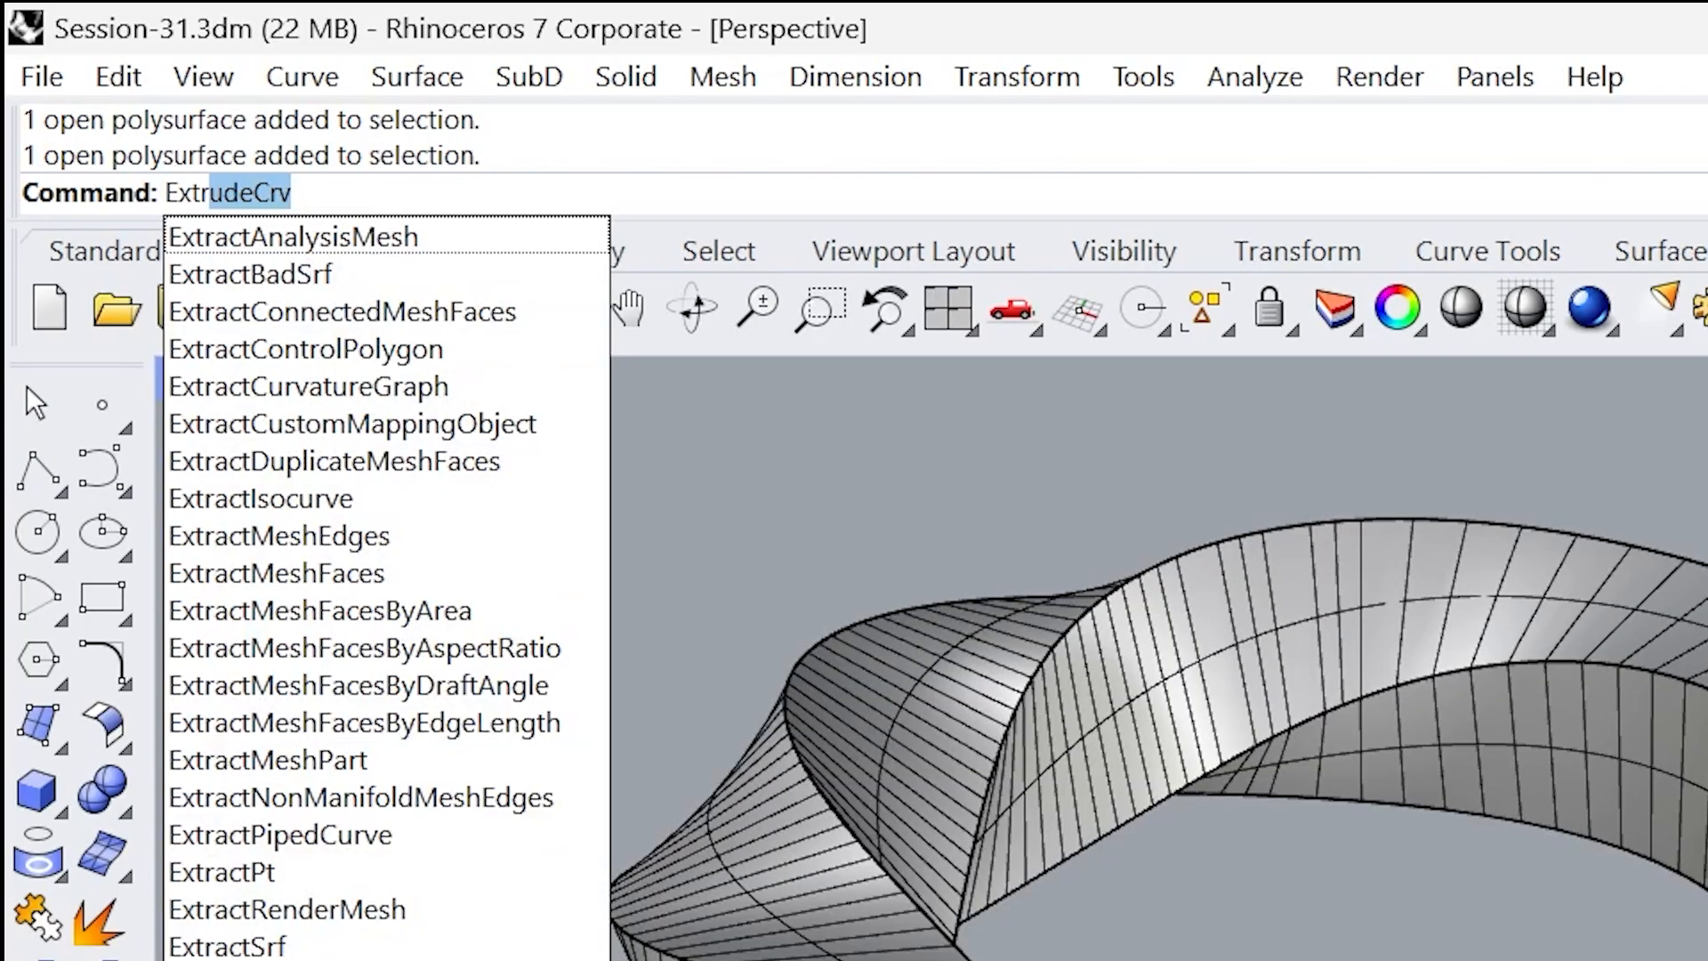
key("BackSpace")
key("BackSpace")
type("ractIsoc")
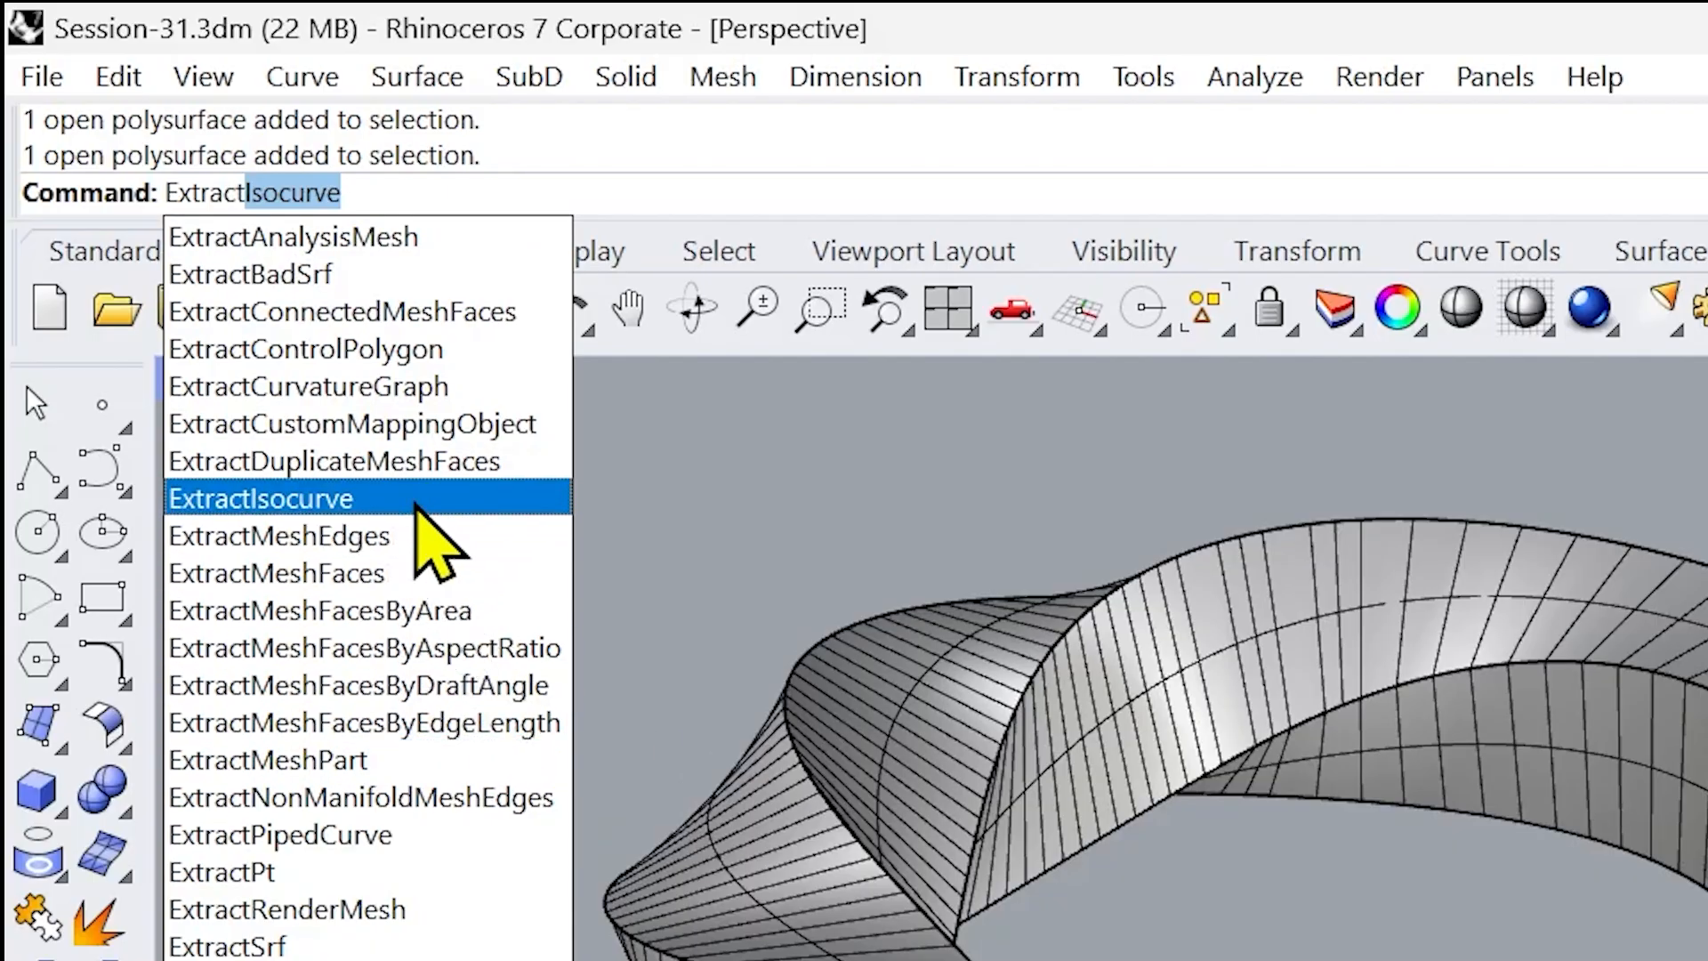
left_click(415, 505)
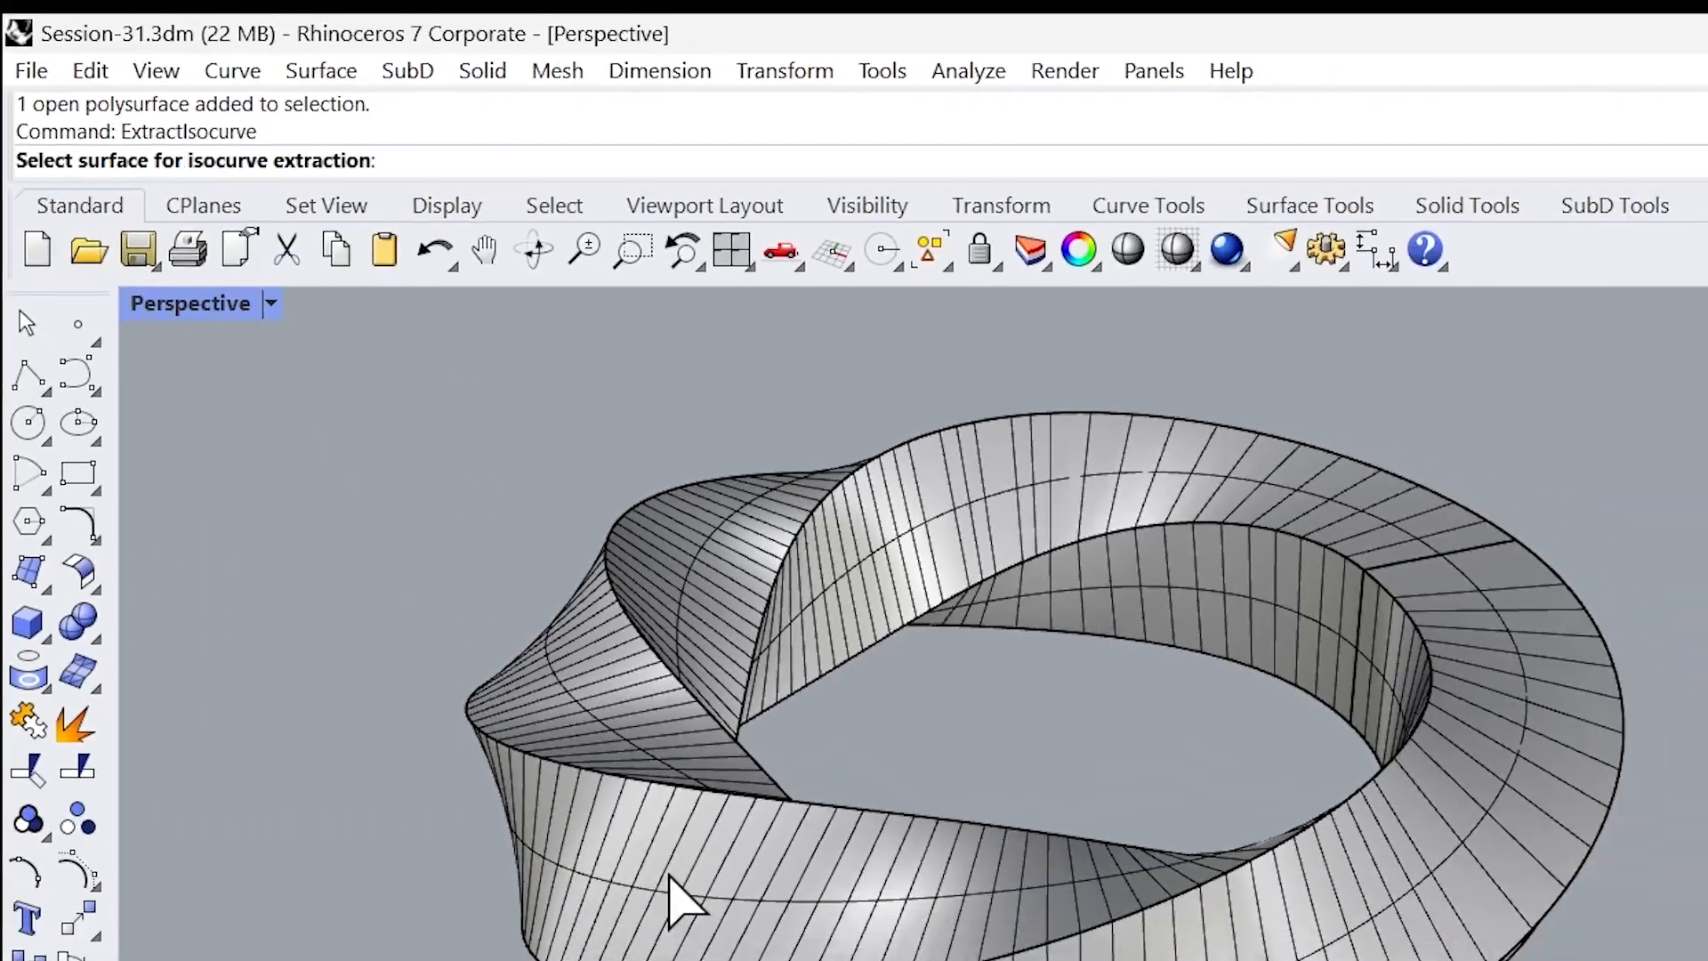
left_click(423, 583)
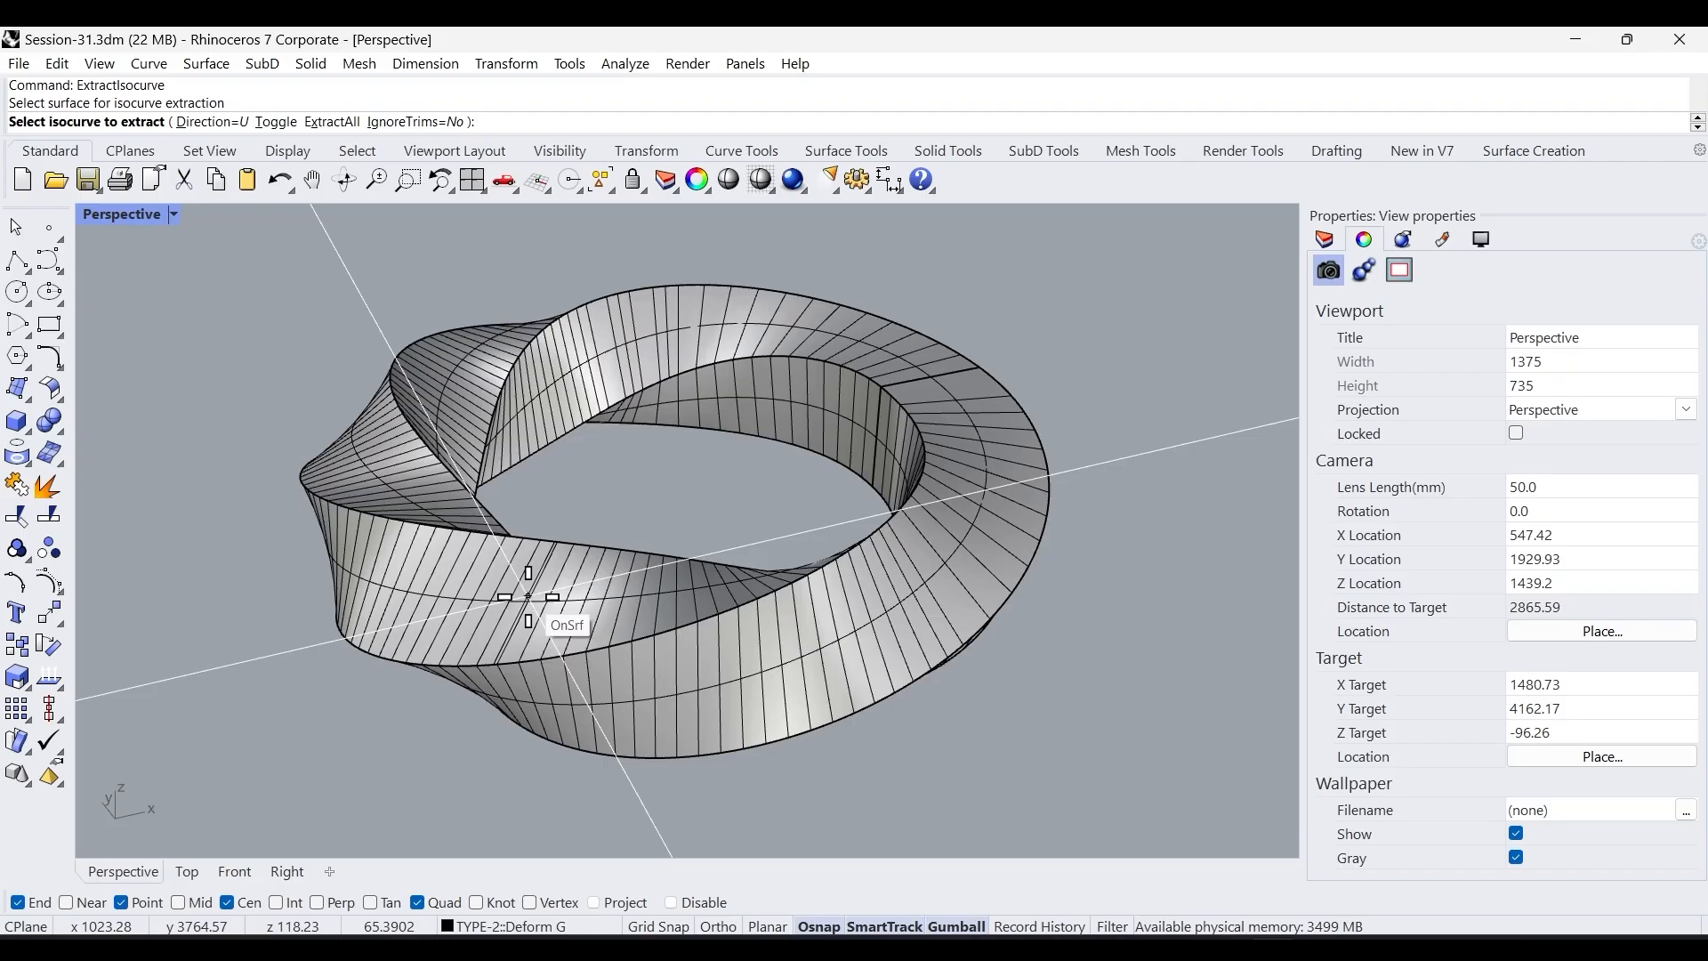
key("Escape")
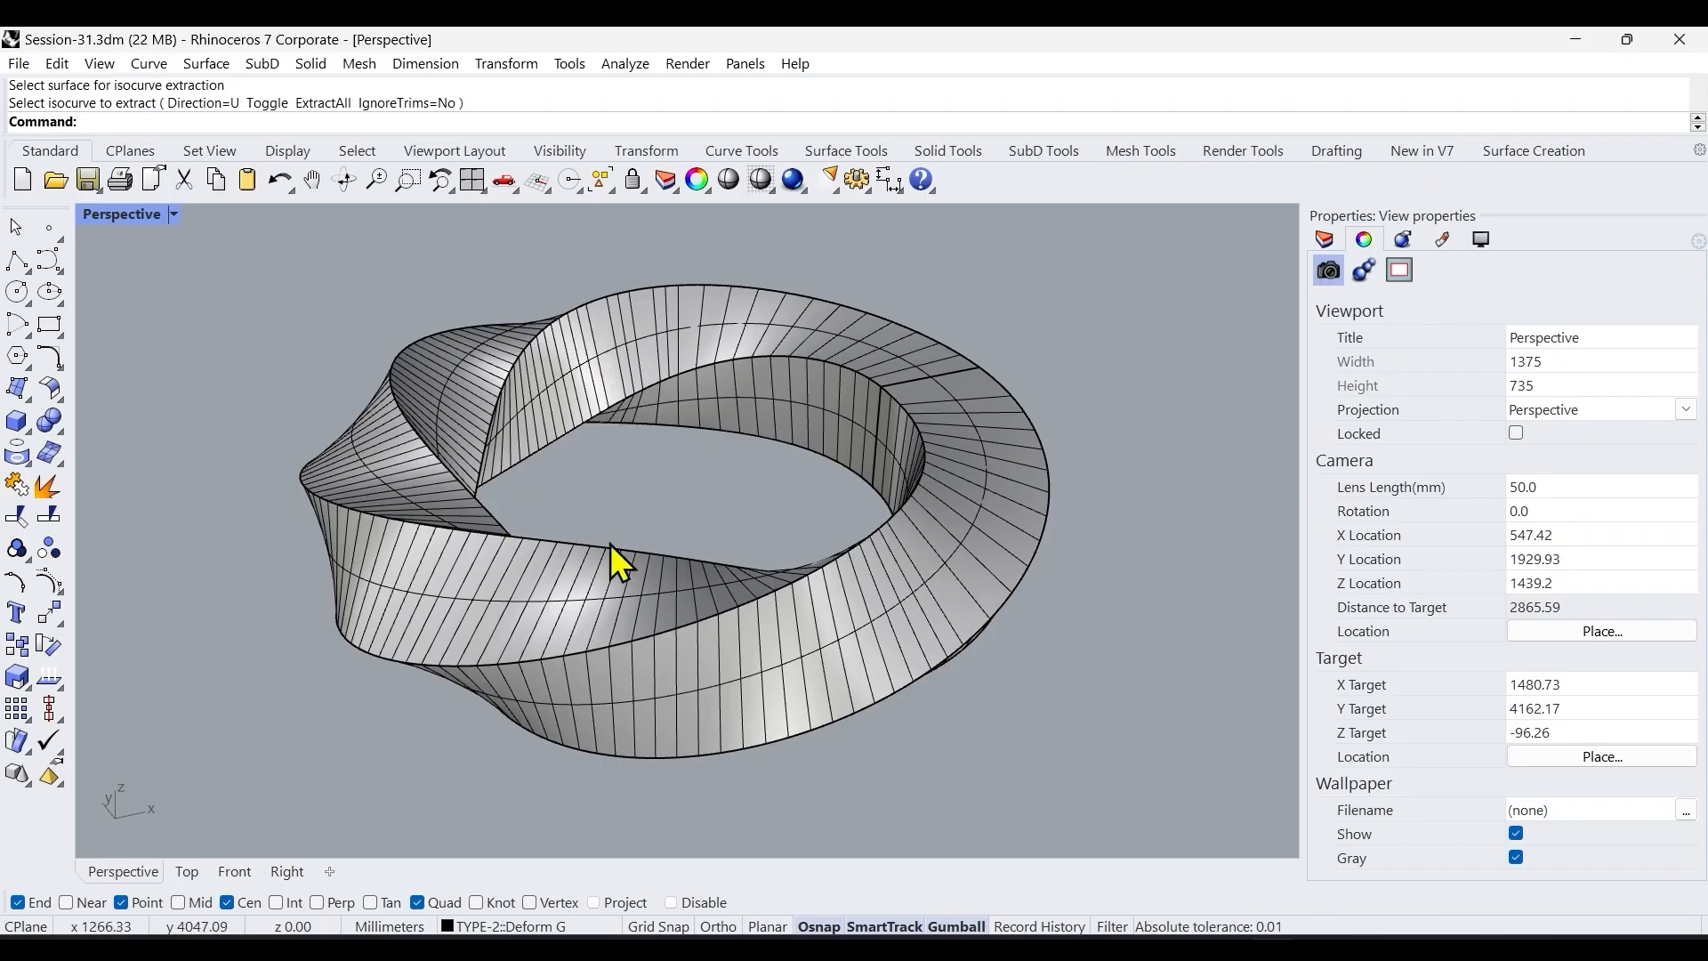
Extract the wireframe curves of the twisted ring polysurface with ExtractWireframe.
left_click(489, 573)
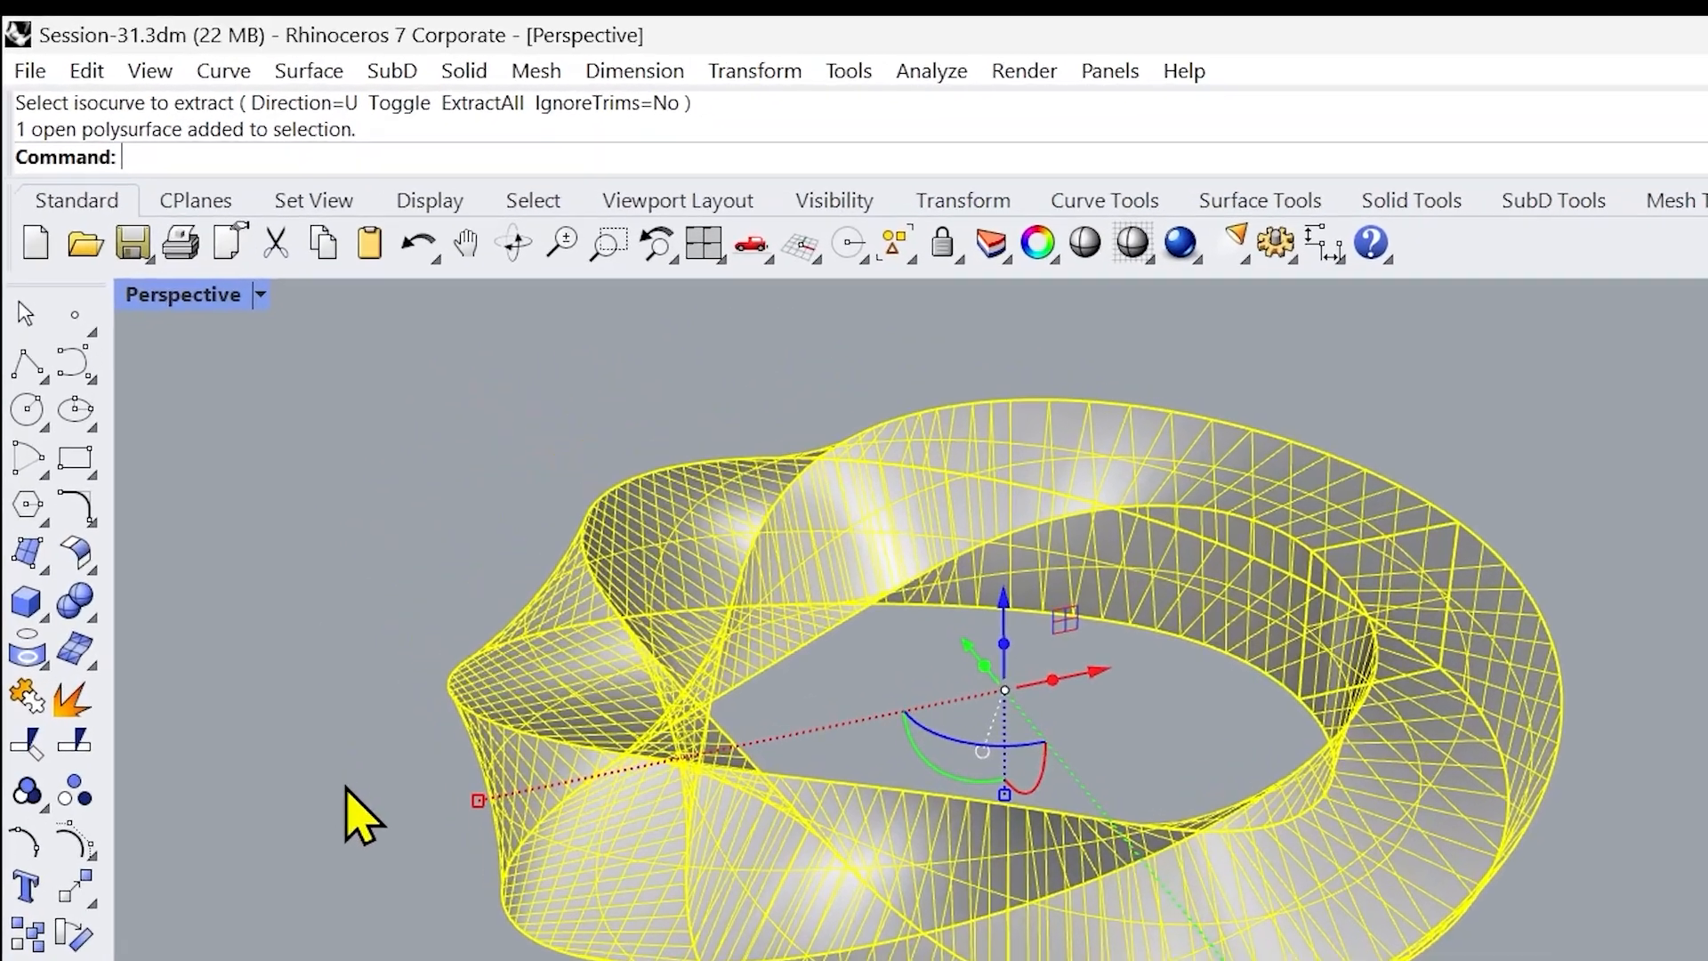
type("ExtractWireframe")
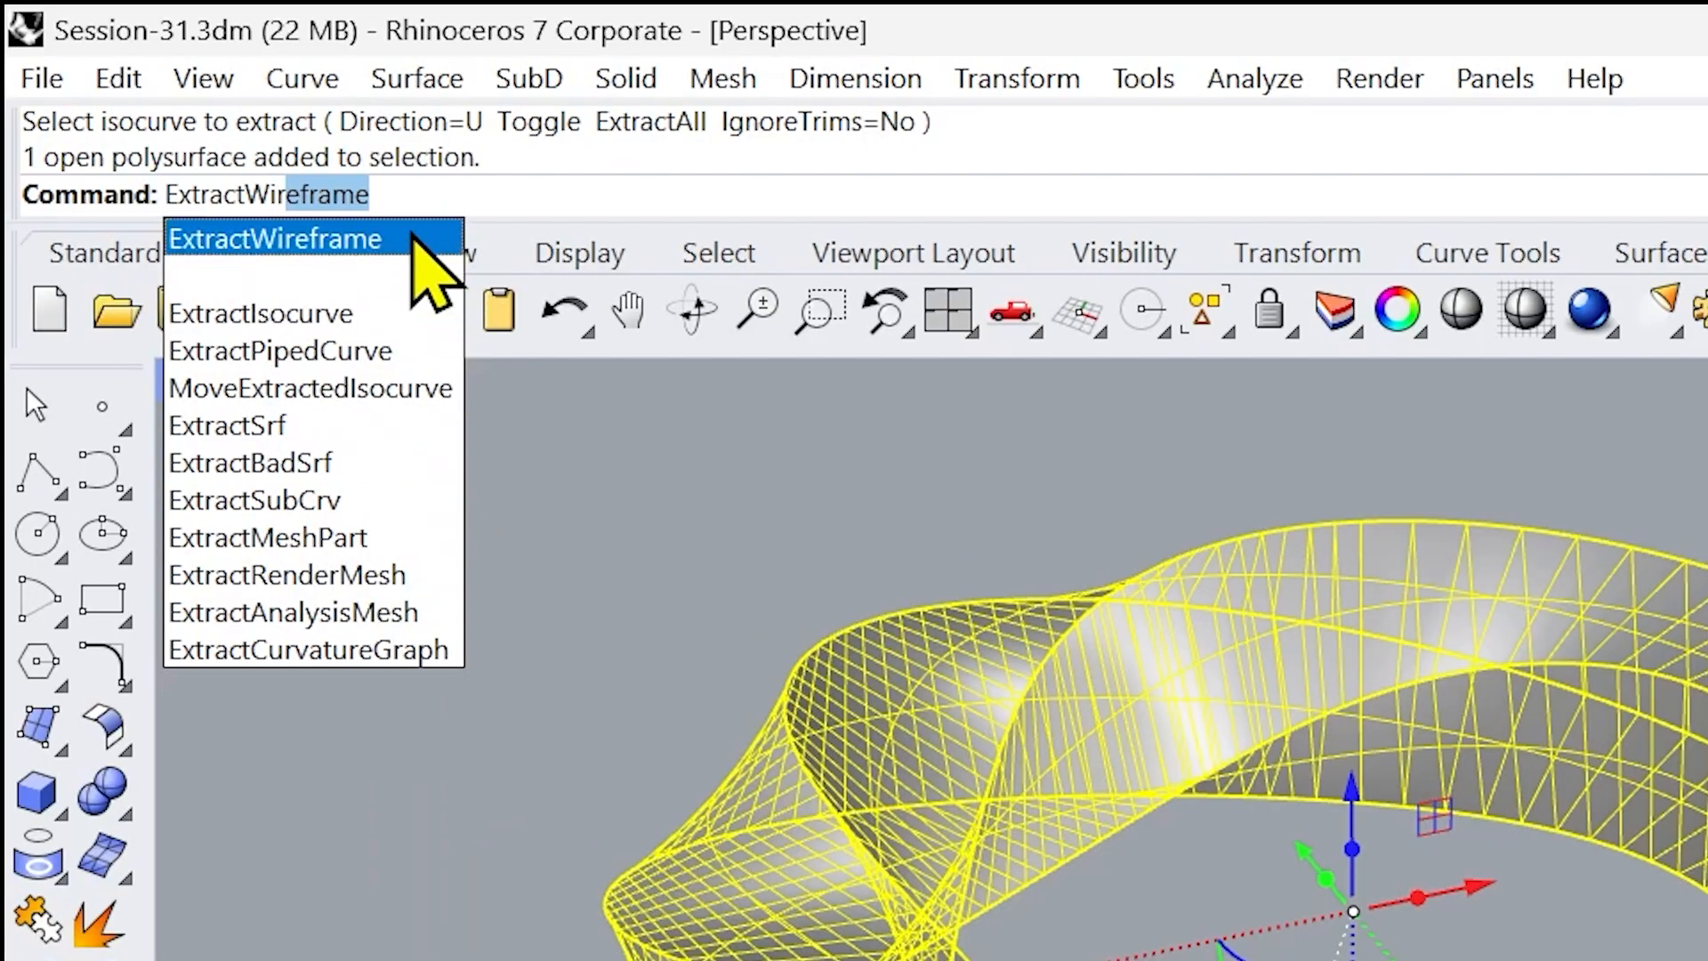
left_click(413, 239)
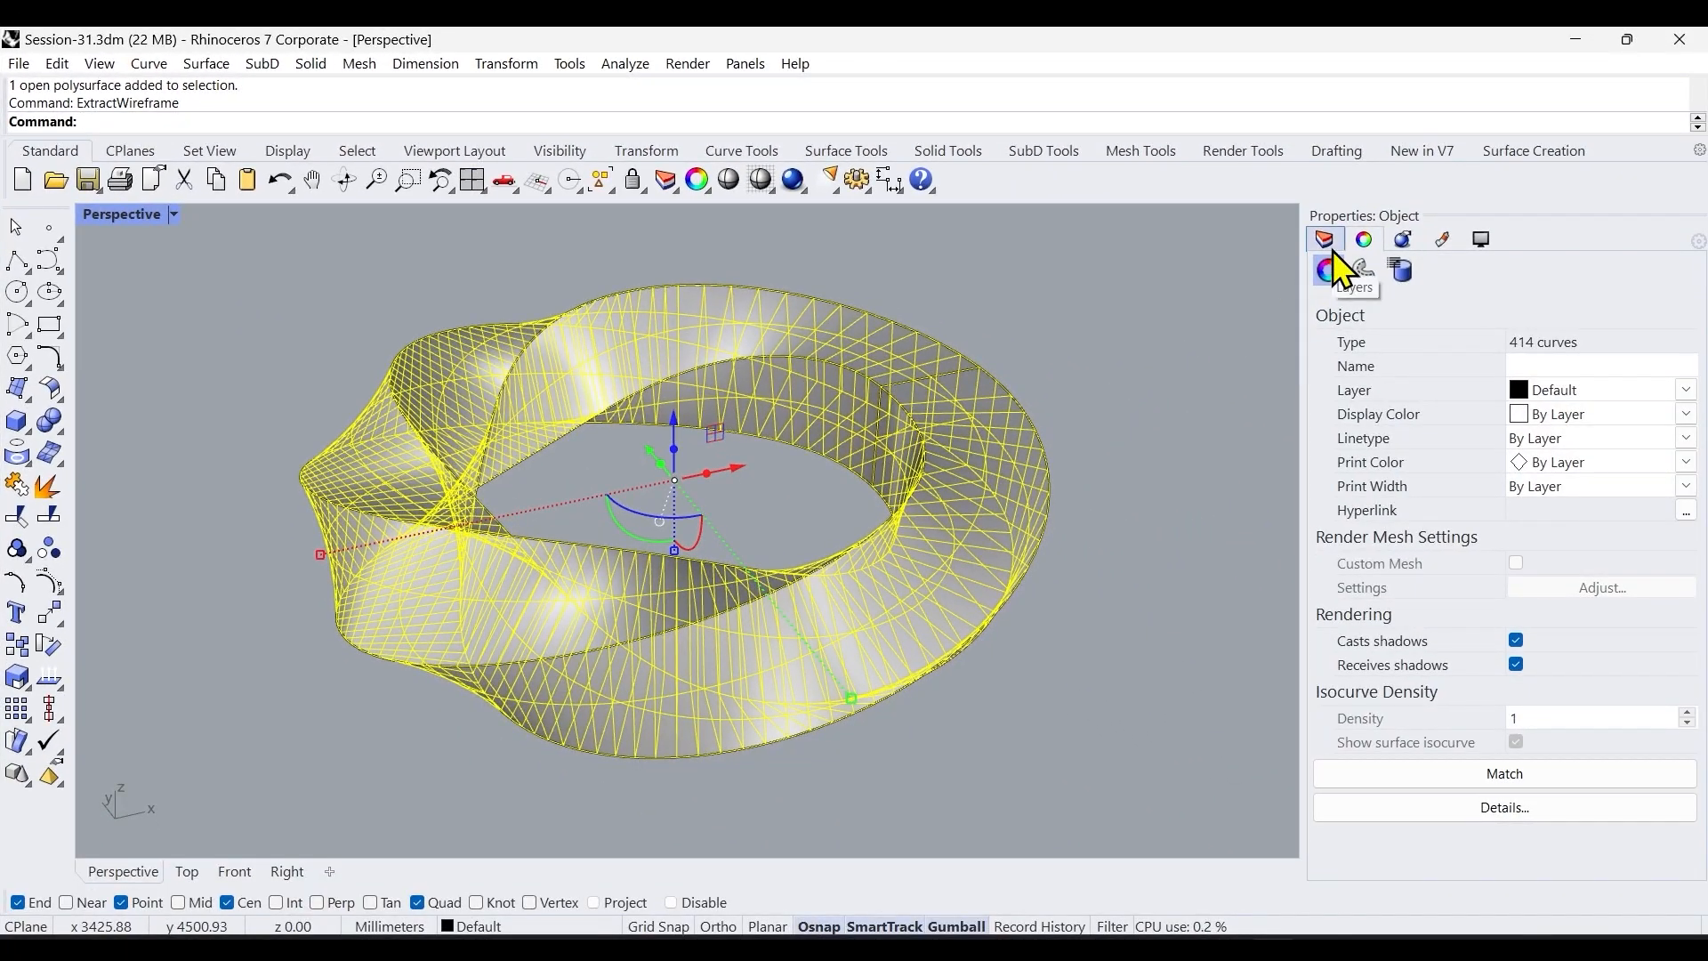
Hide the Deform G layer and group the extracted wireframe curves.
left_click(1333, 250)
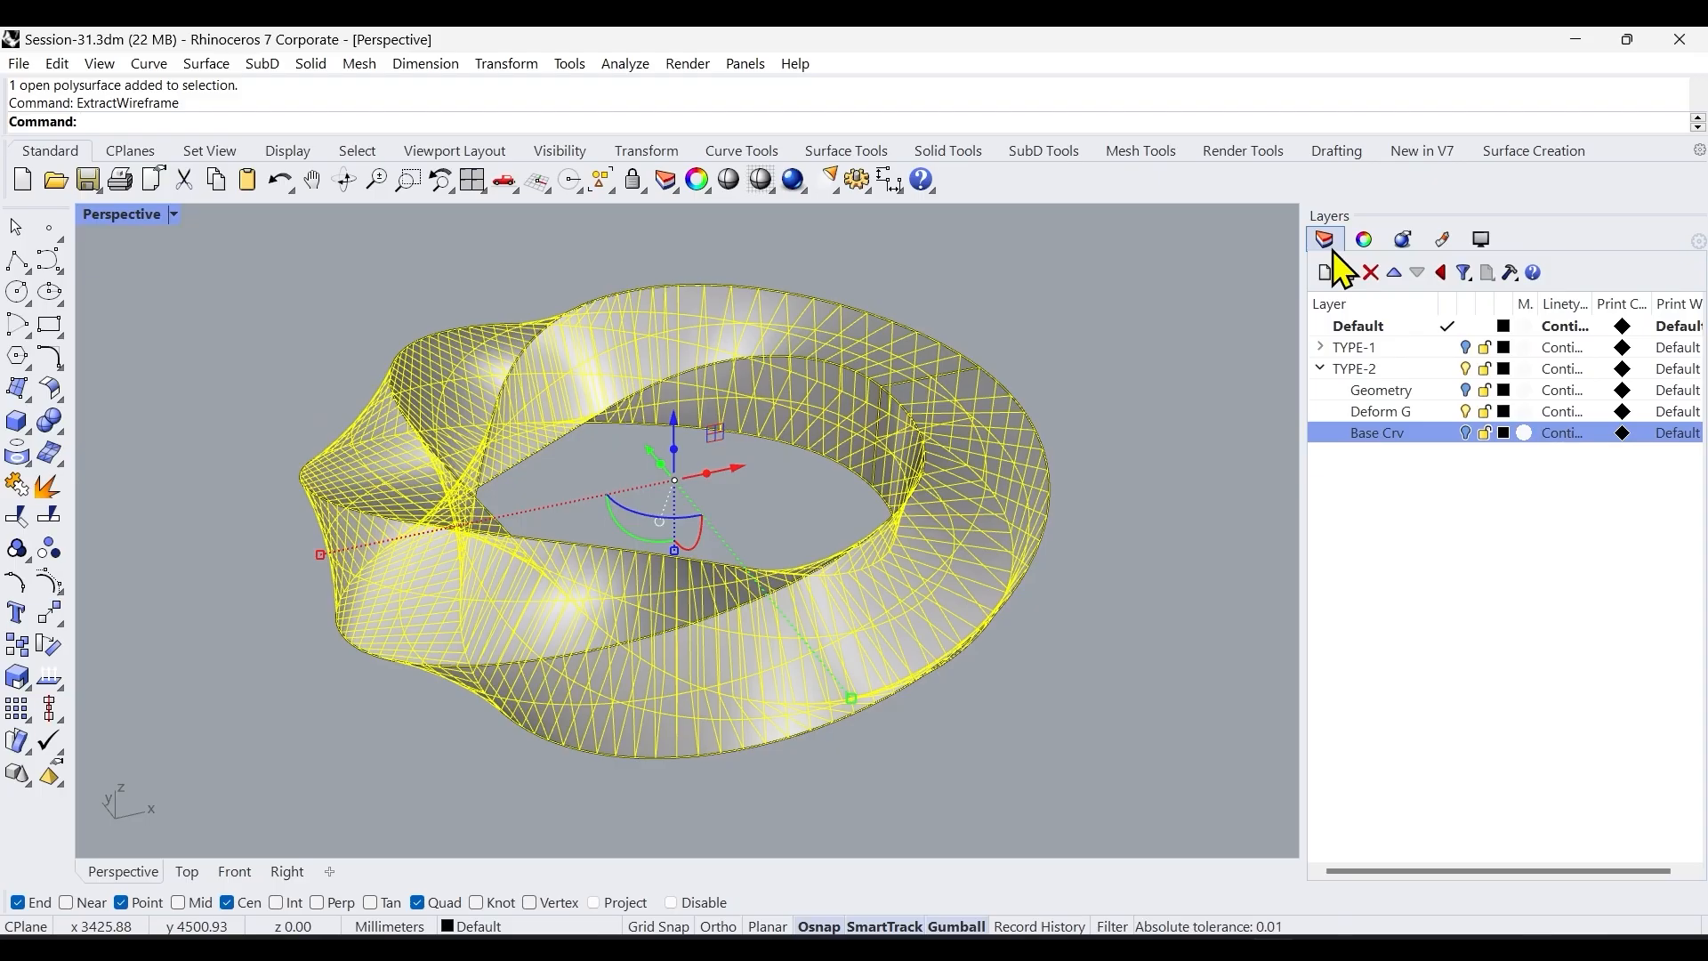
left_click(1464, 413)
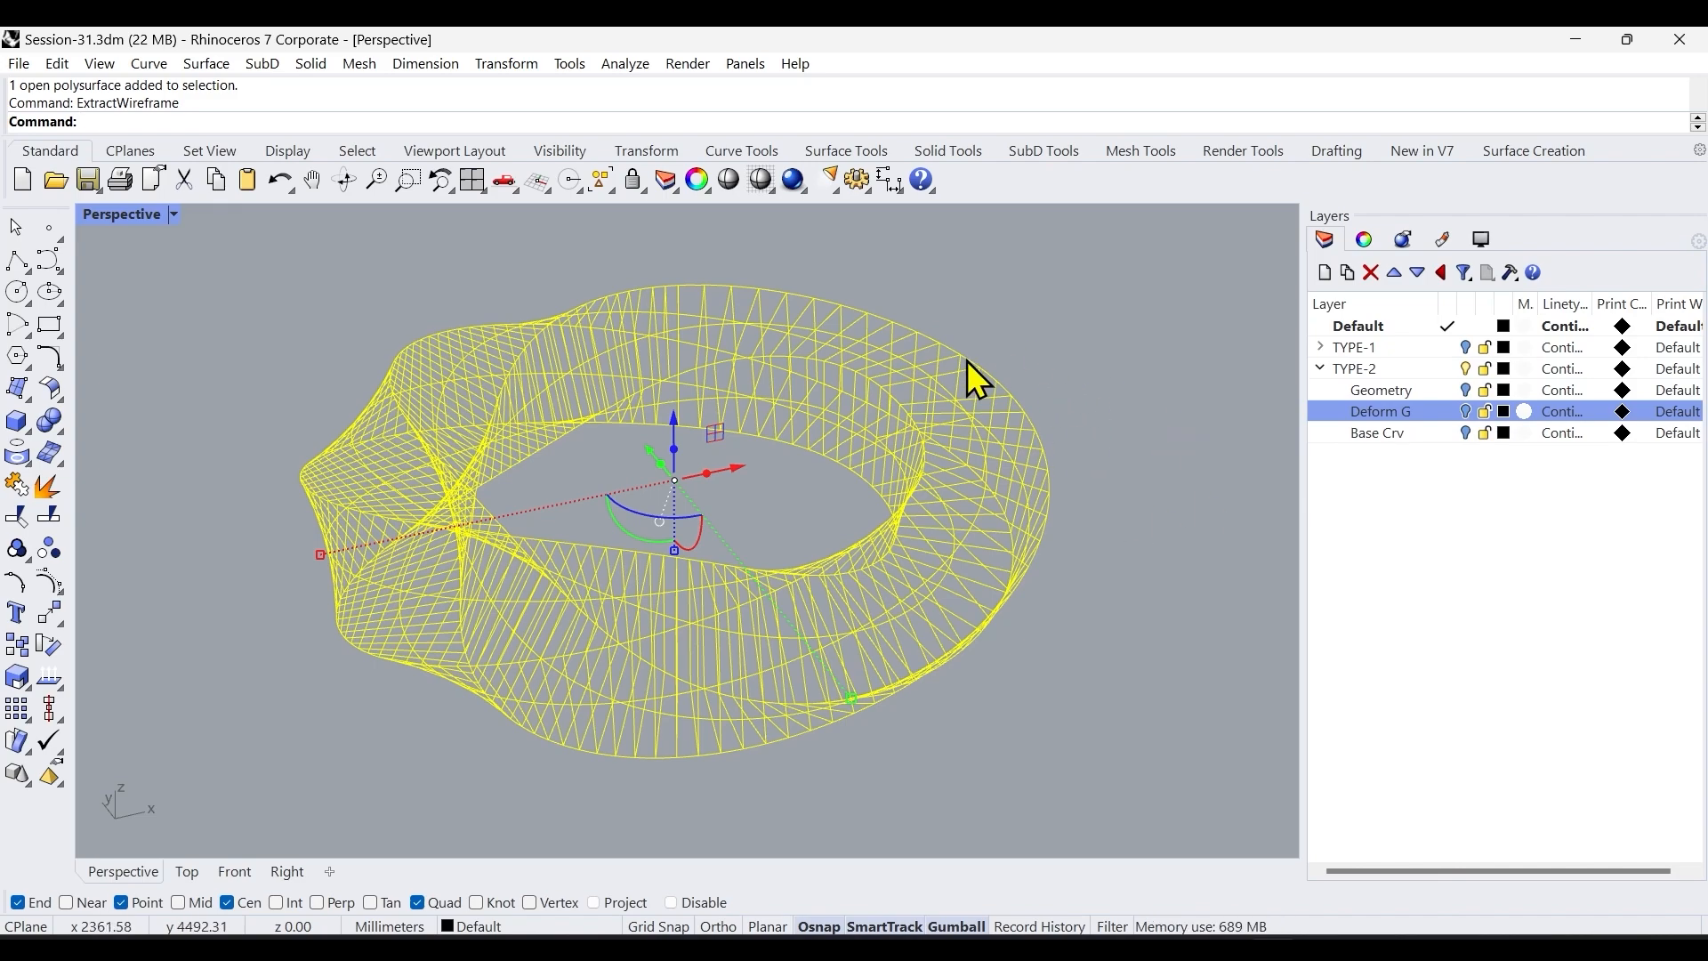
key("ctrl+g")
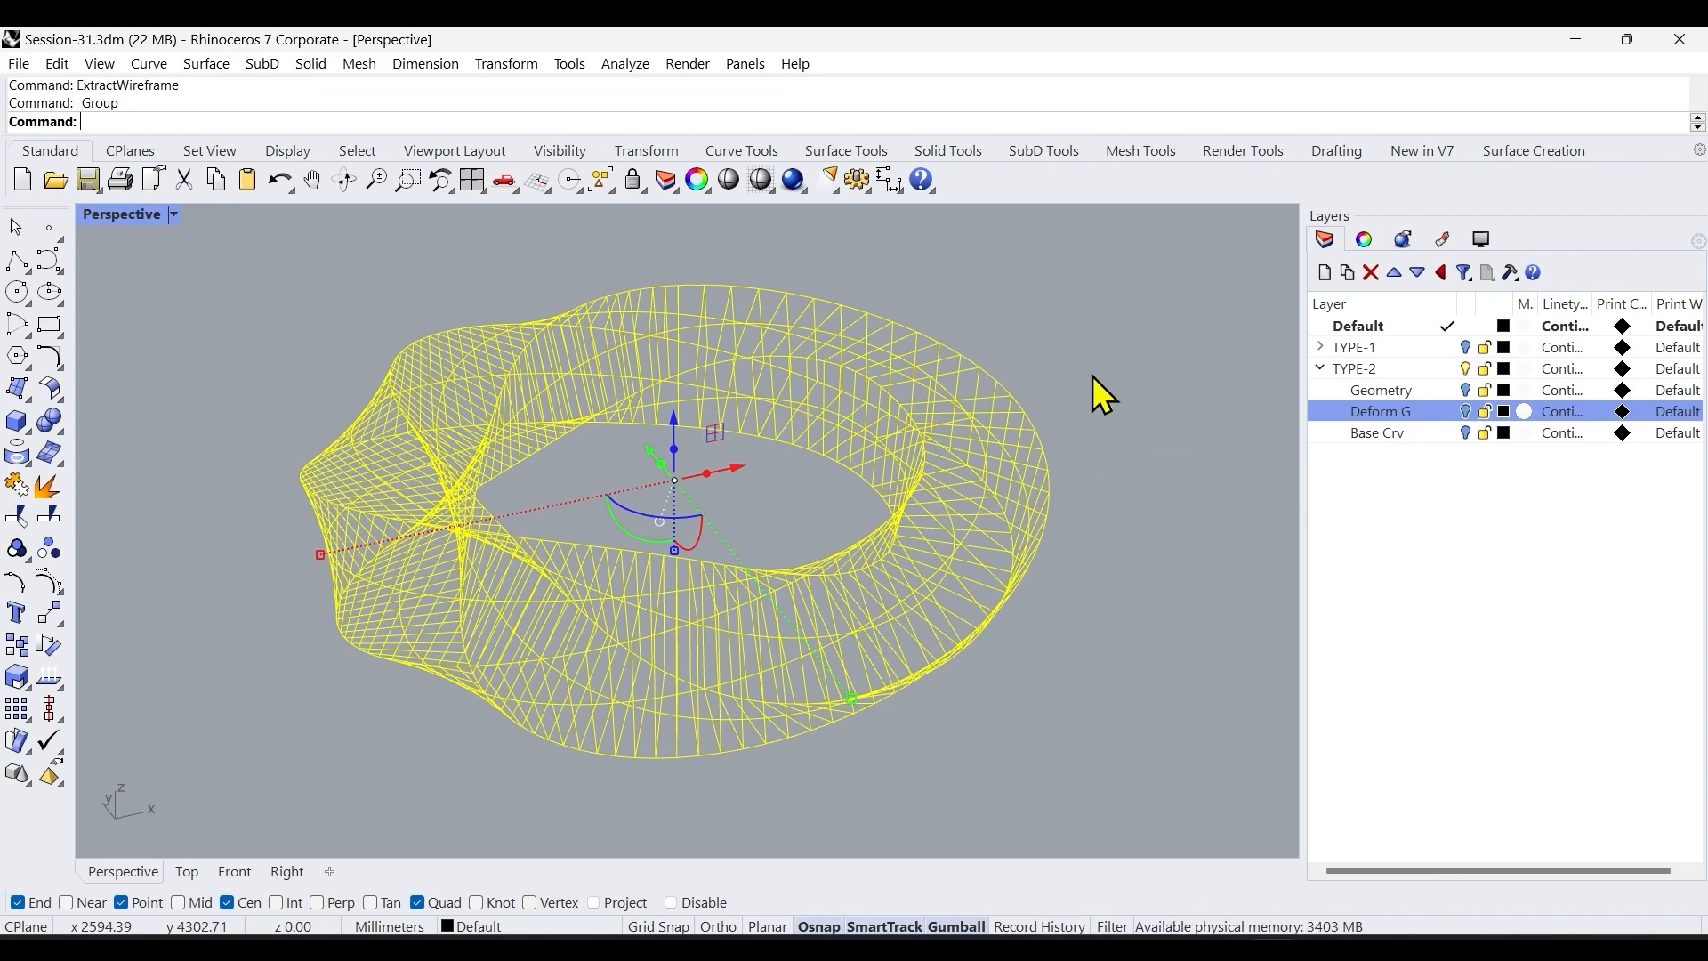
left_click(1093, 375)
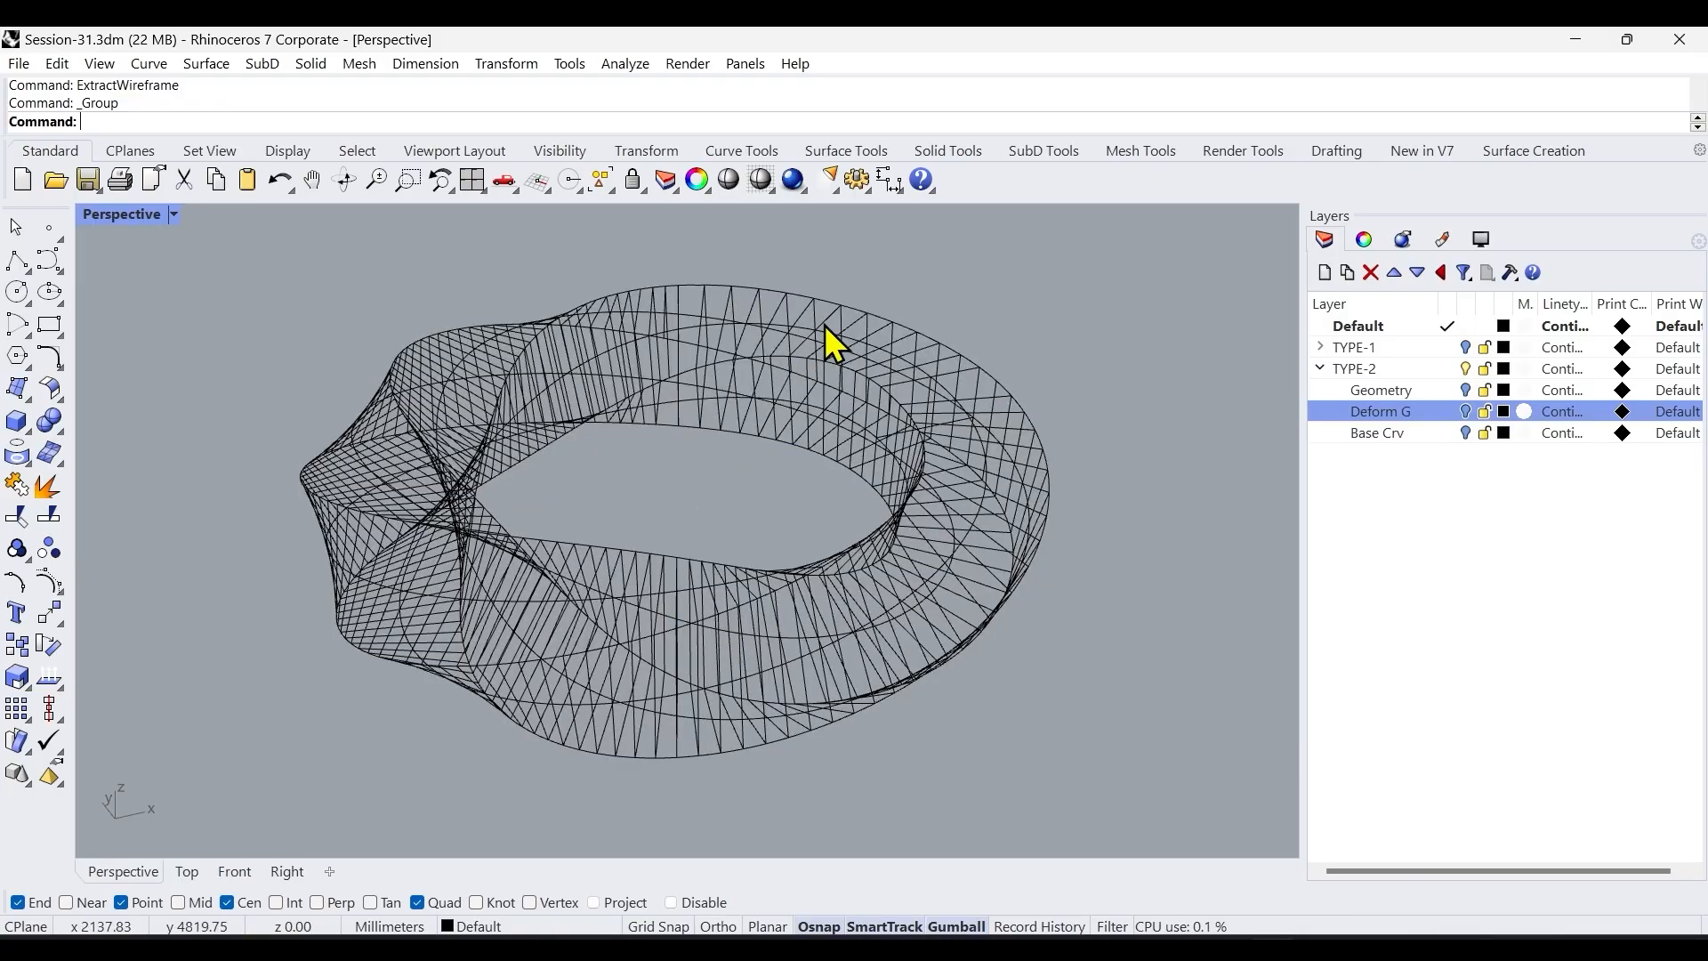
Try piping the grouped wireframe curves with a radius of 100 mm, then undo the pipes.
right_click_drag(768, 621, 781, 581)
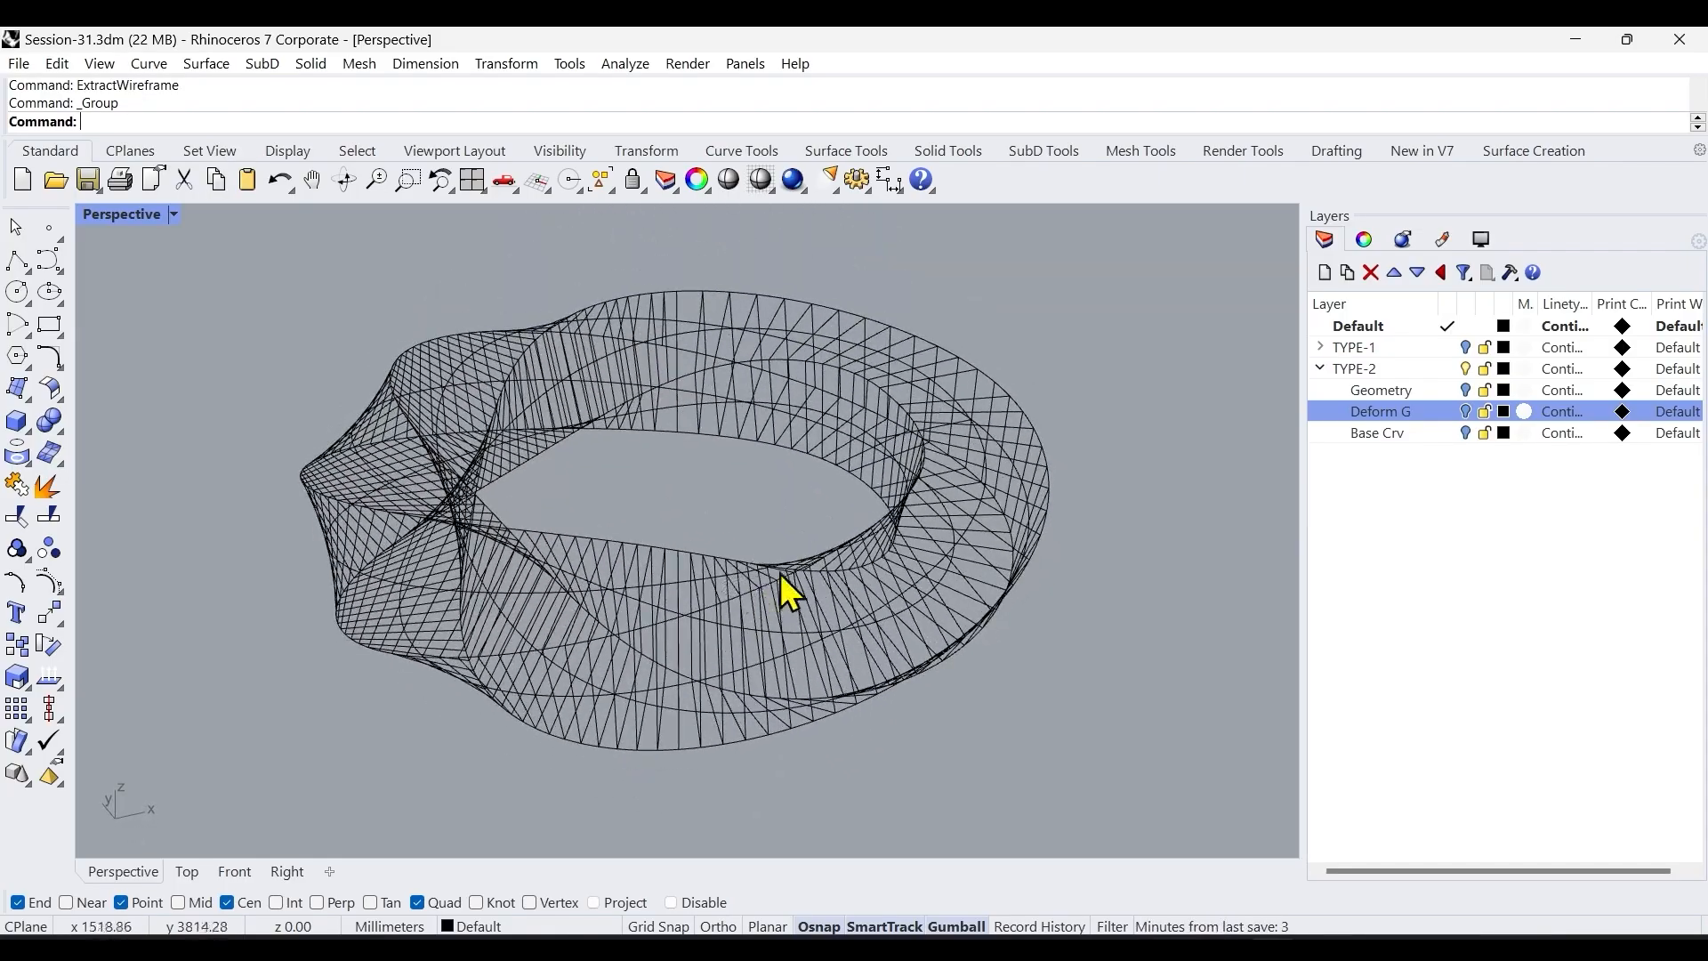
right_click_drag(663, 492, 684, 531, "shift")
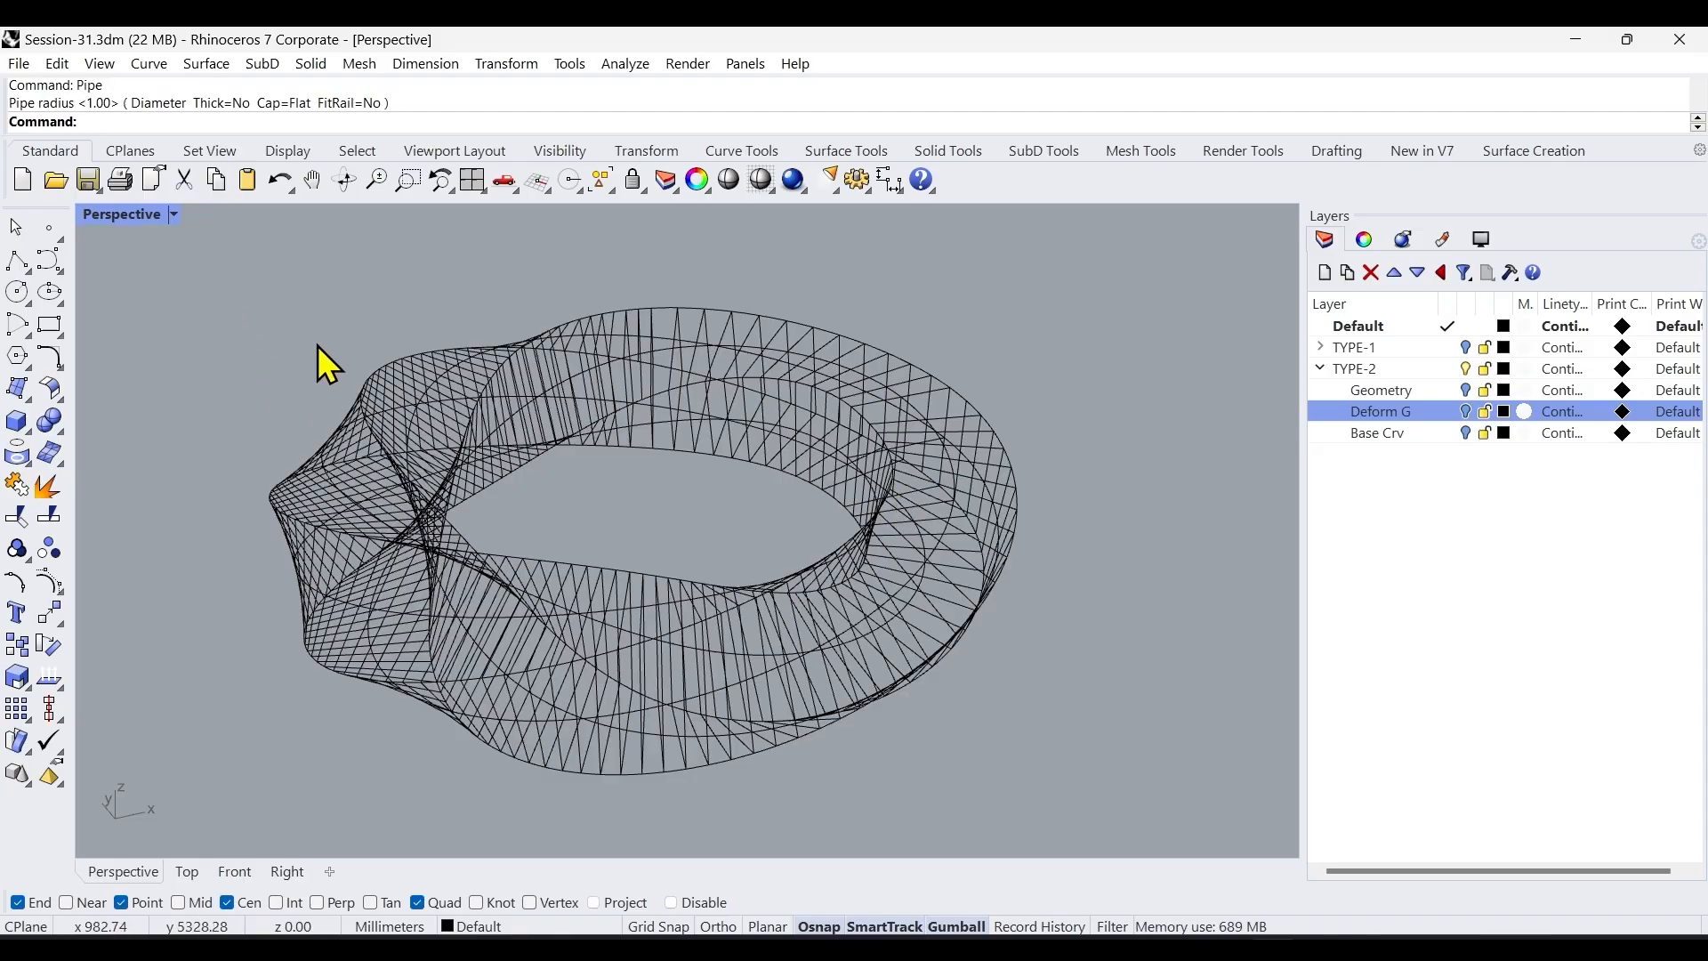
left_click(380, 403)
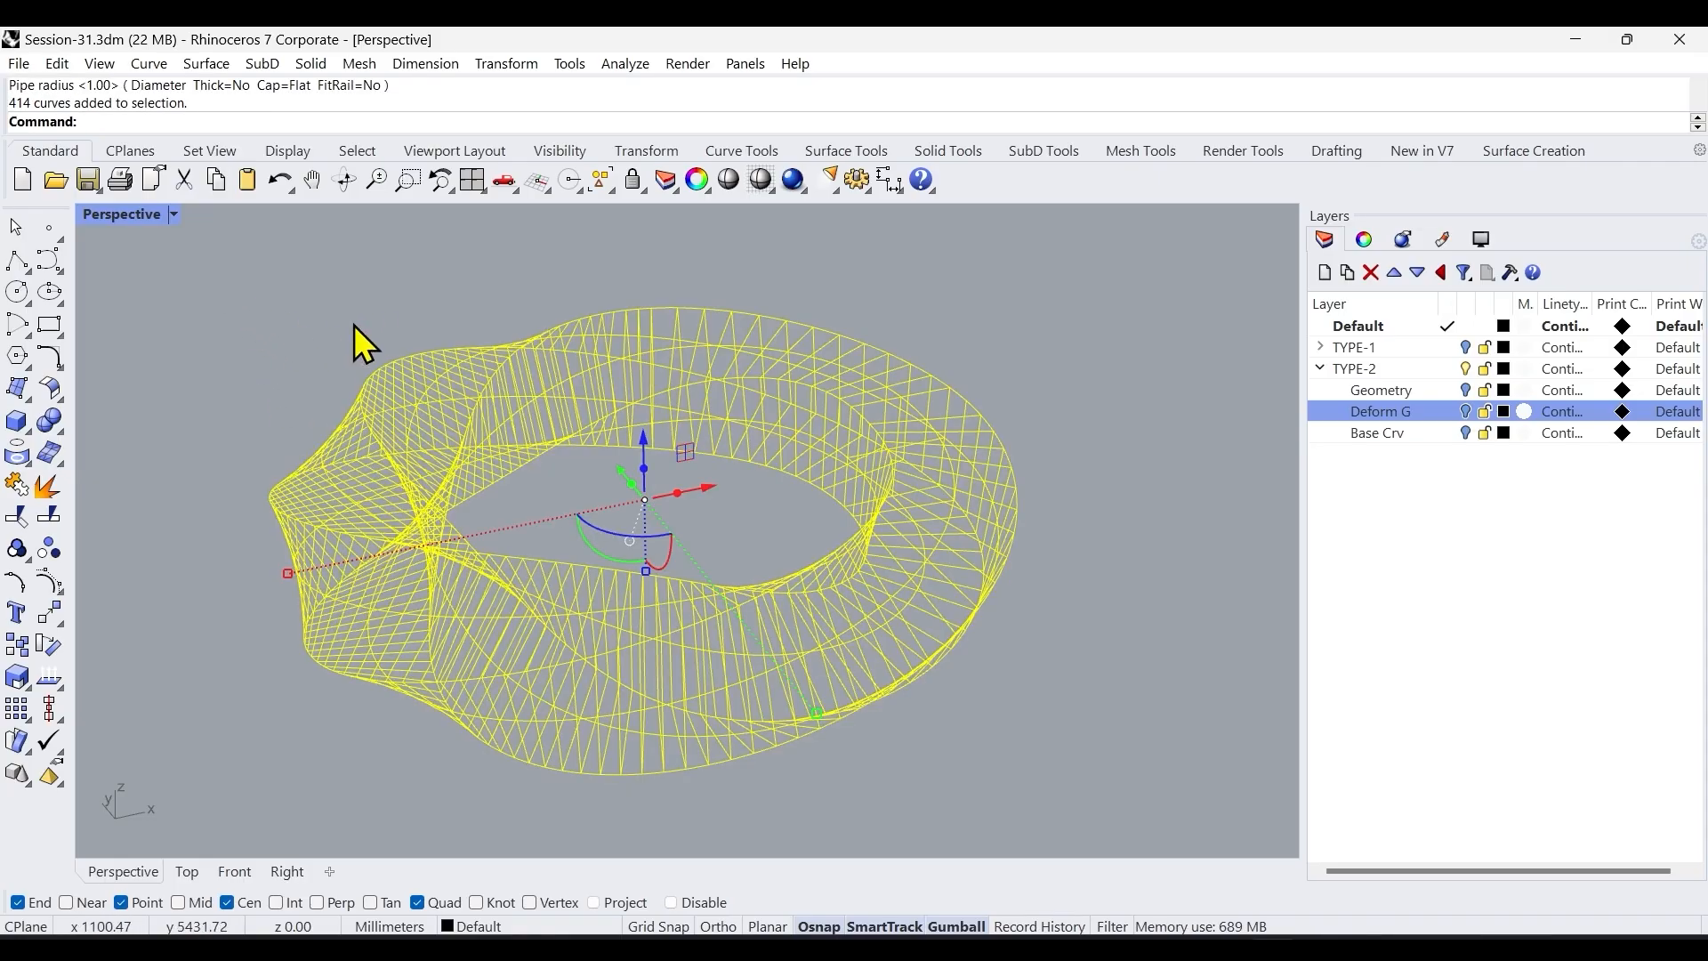
type("Pipe")
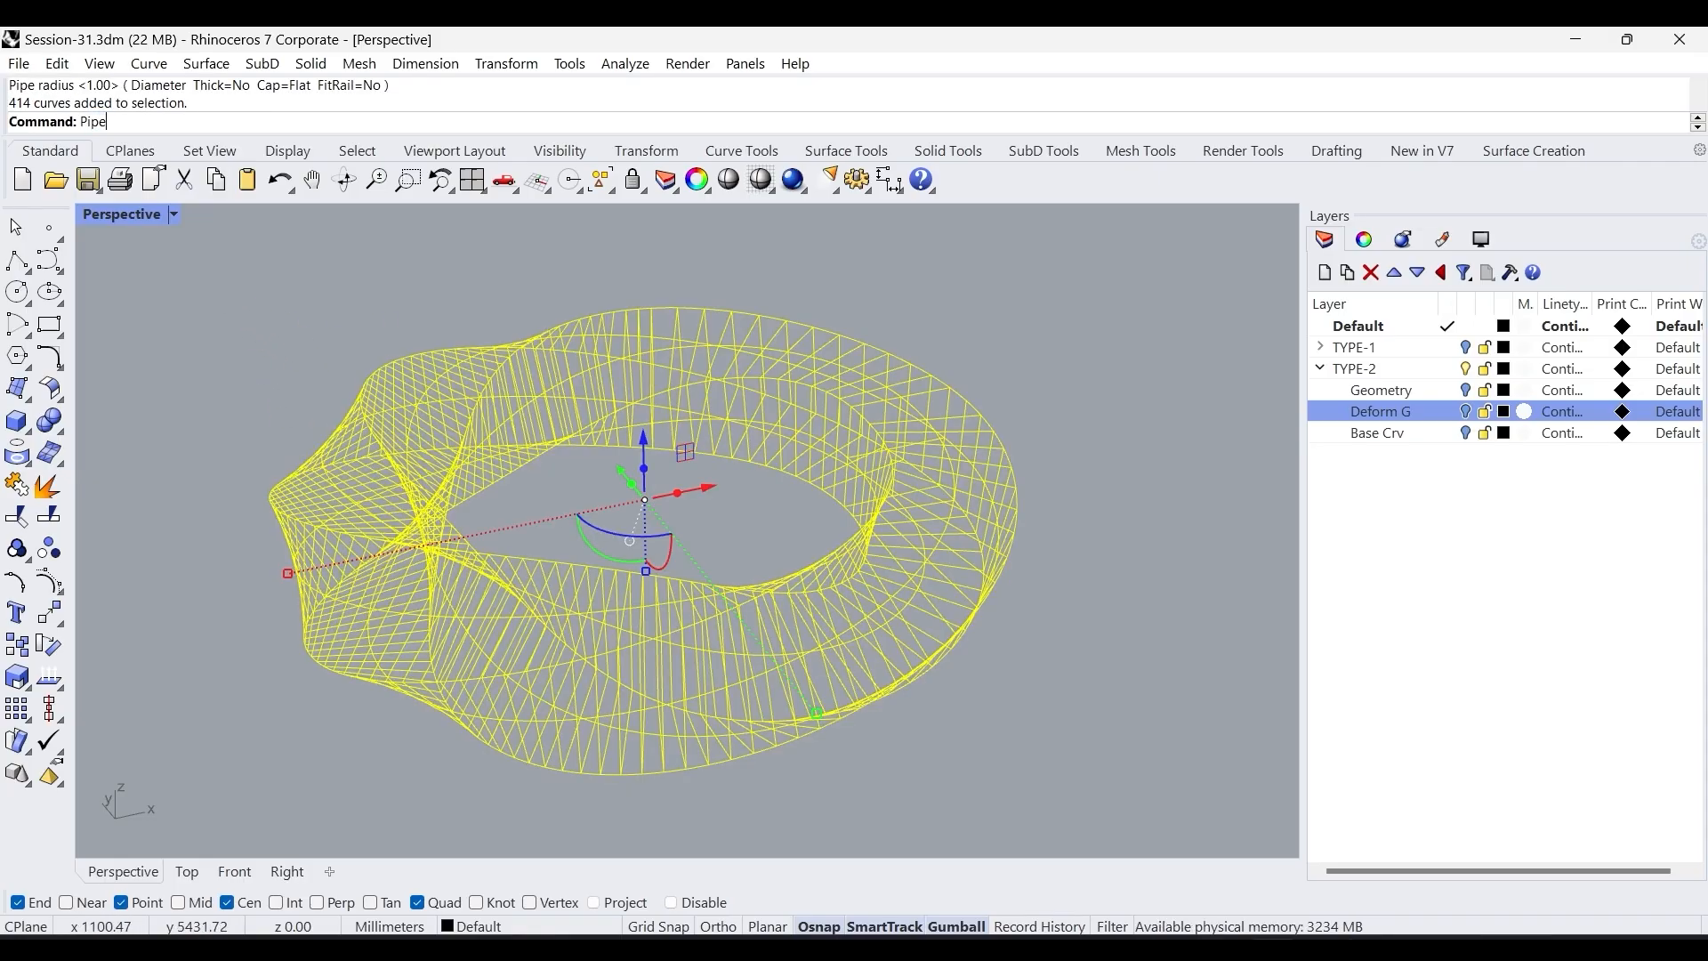
key("Return")
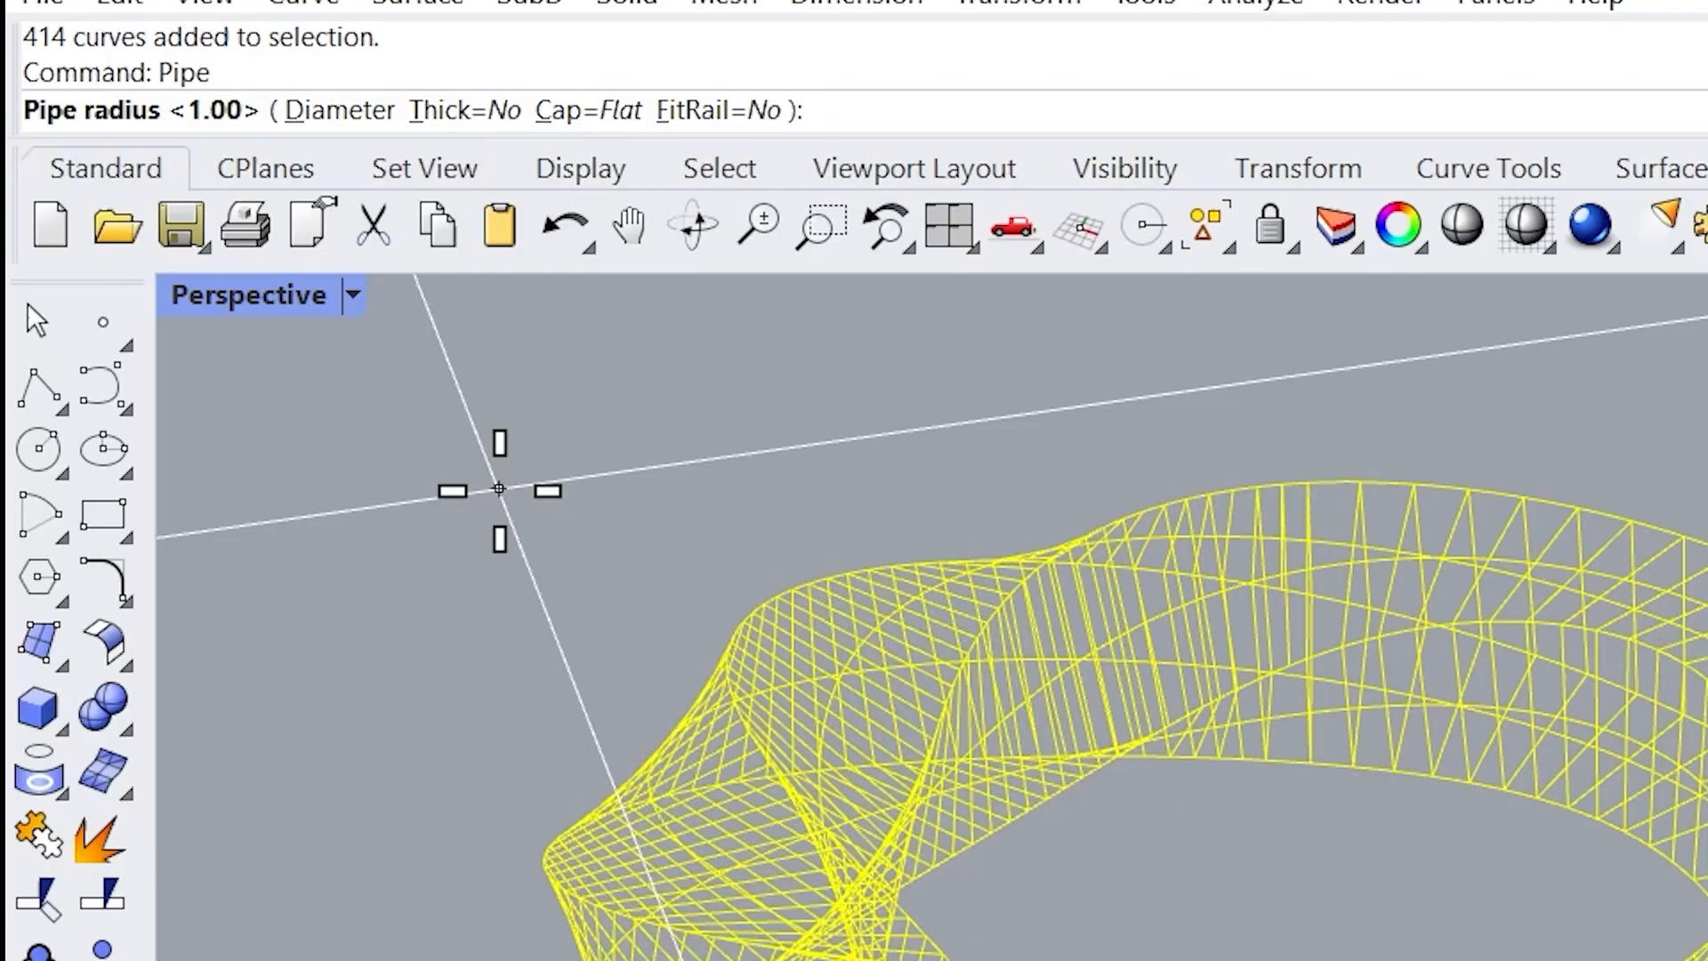
type("100")
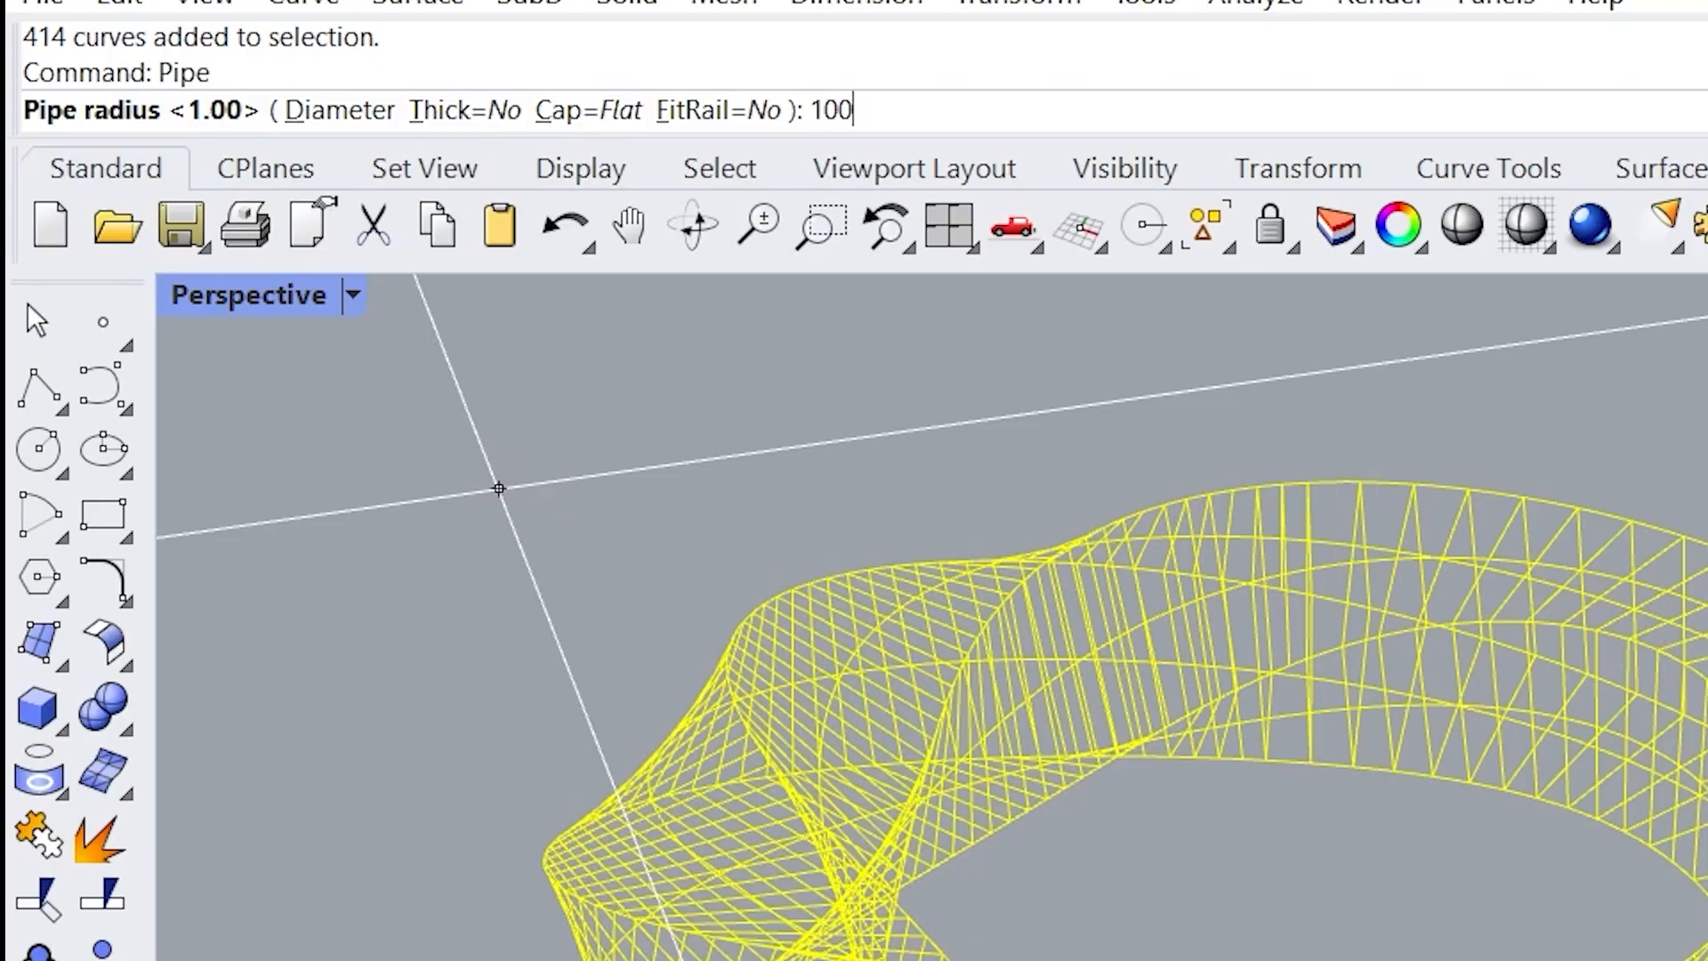
key("Return")
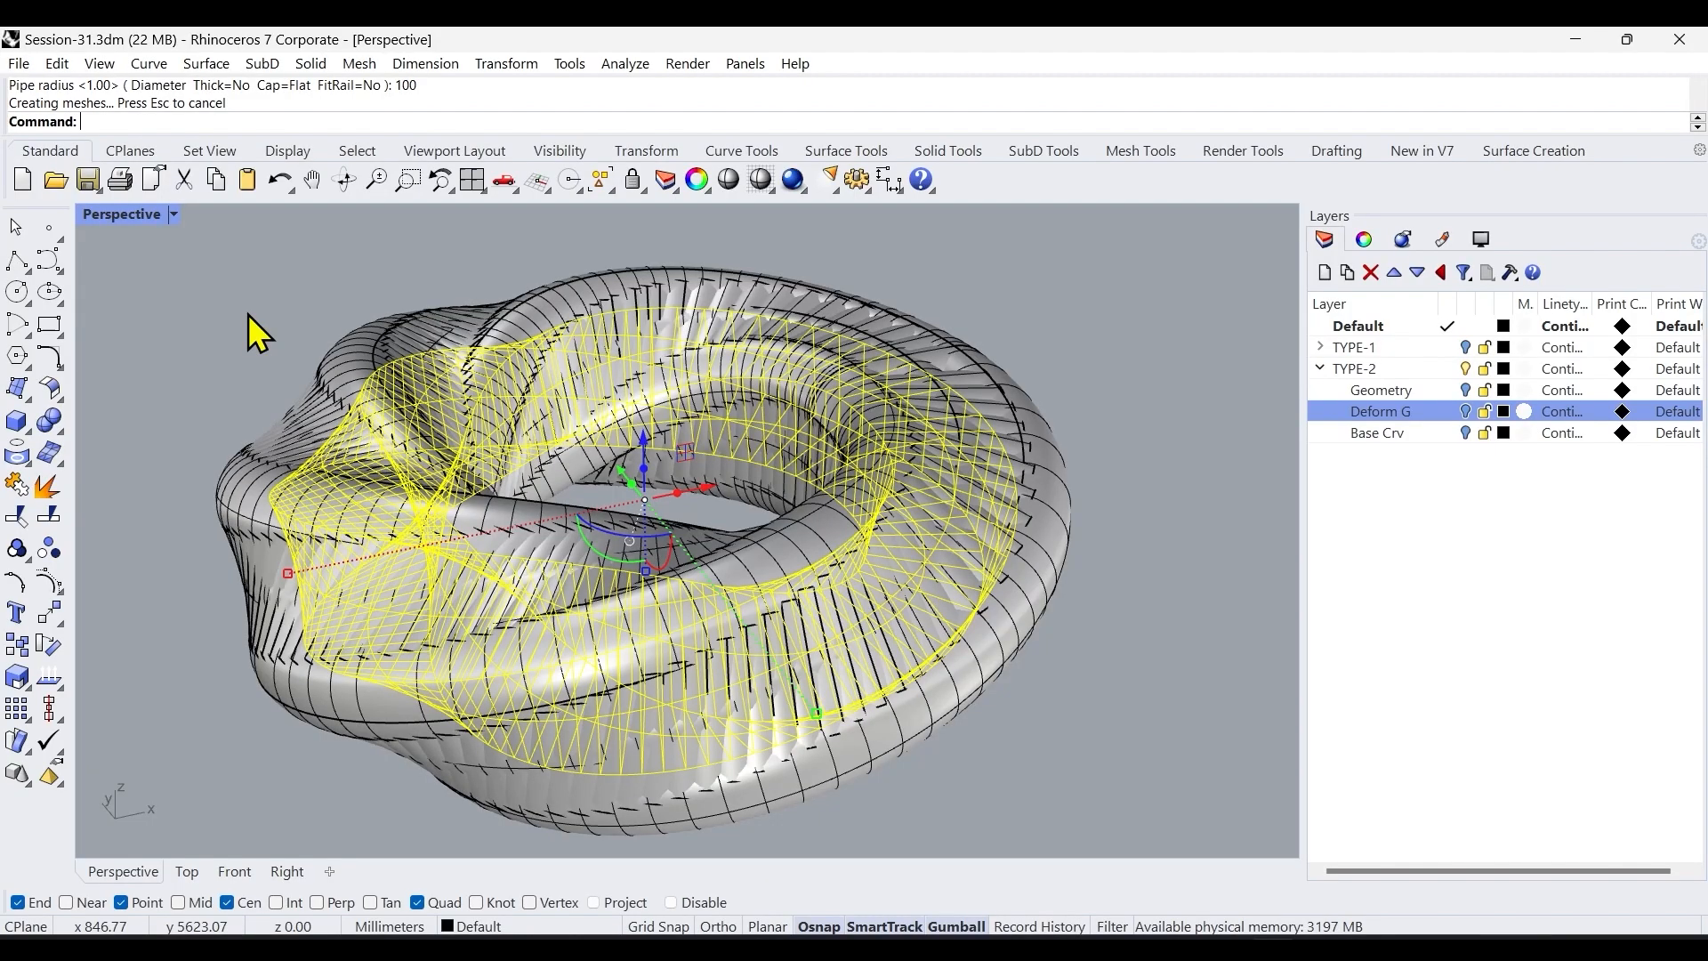
key("ctrl+z")
Try piping the wireframe curves with a radius of 10 mm, then undo the pipes.
type("Pipe")
key("Return")
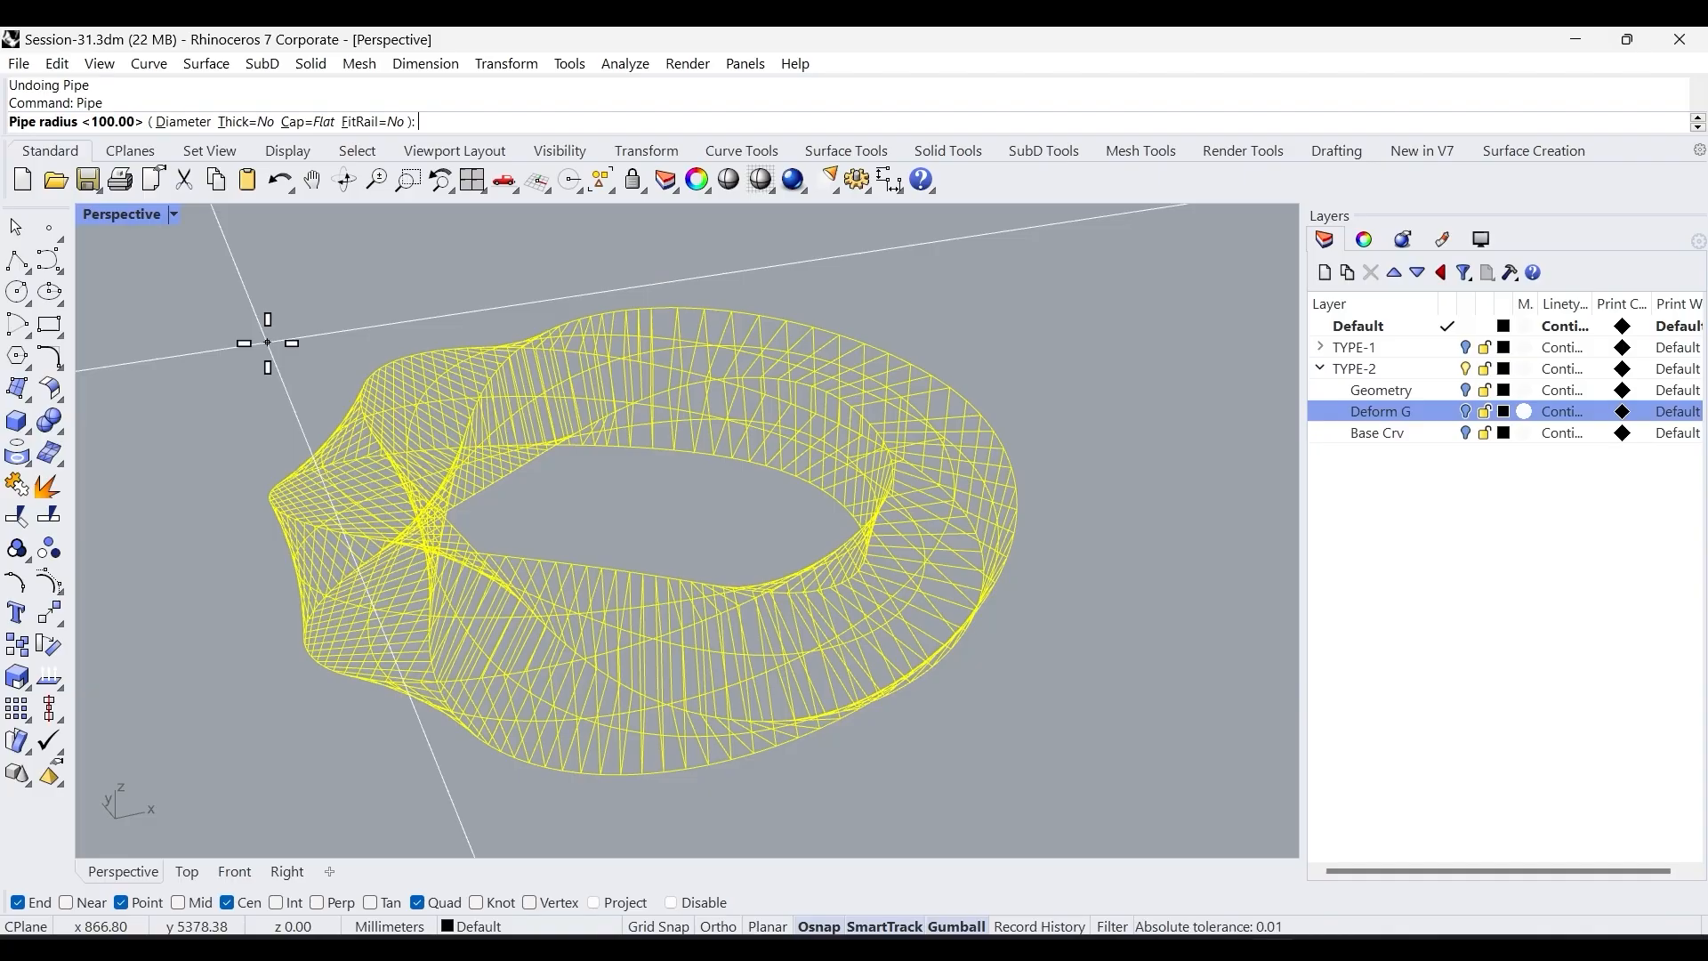
type("10")
key("Return")
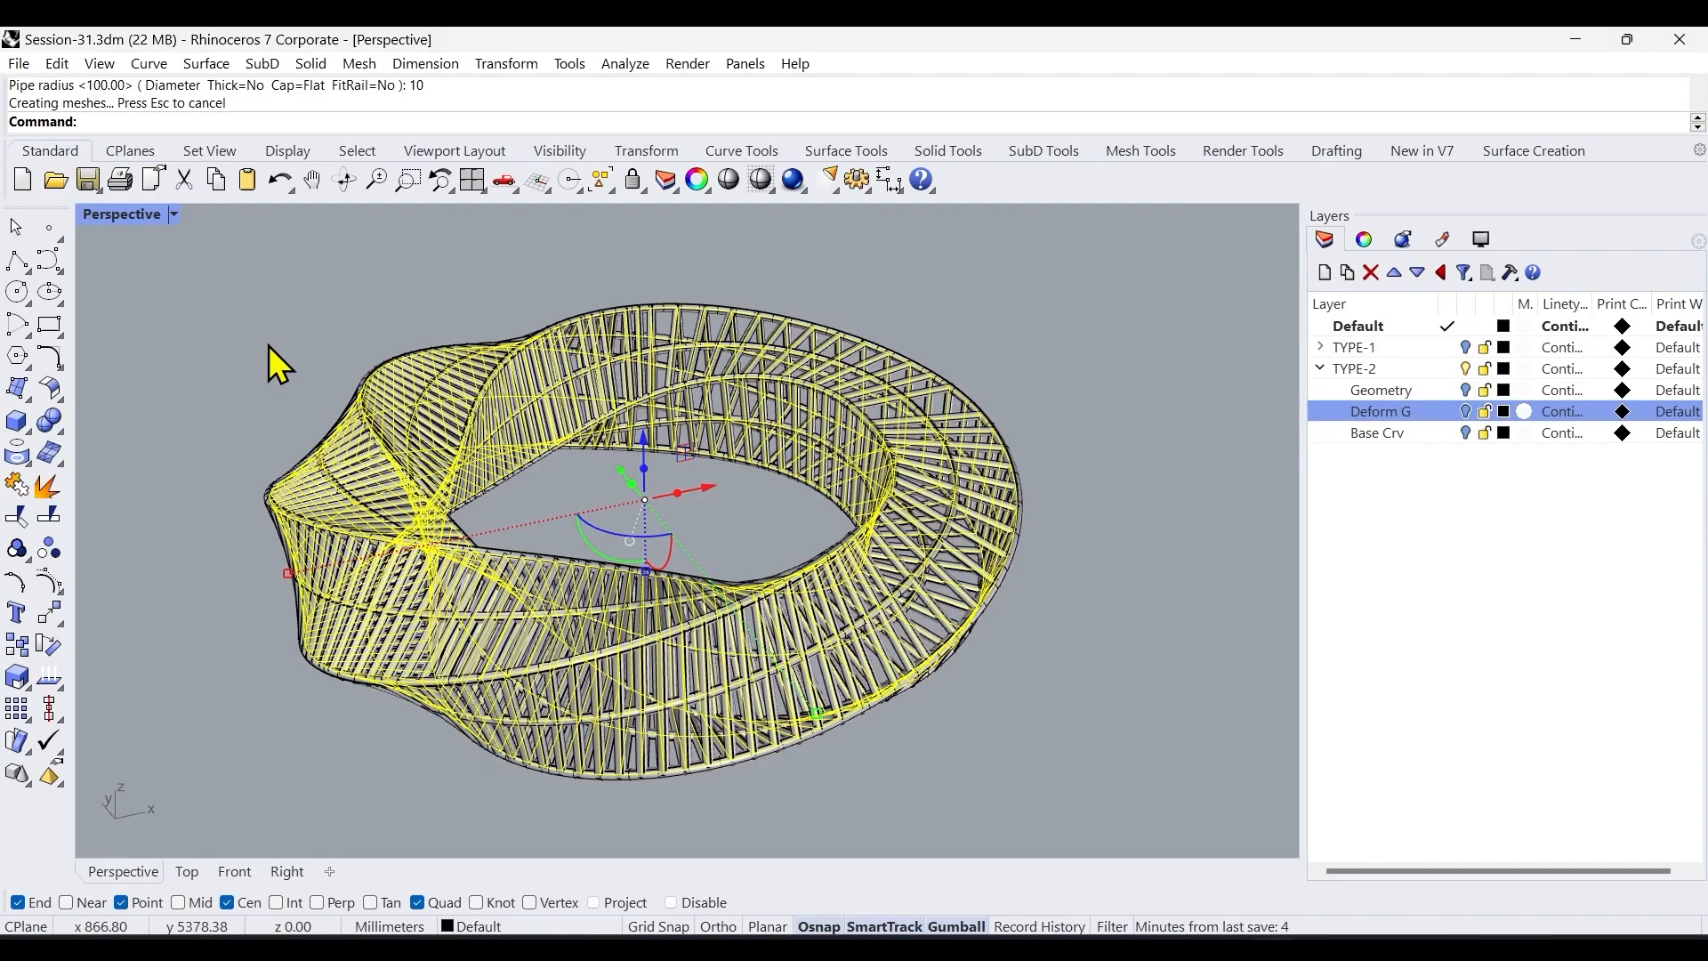
key("ctrl+z")
Pipe all the wireframe curves with a radius of 5 mm and clear the selection.
key("Return")
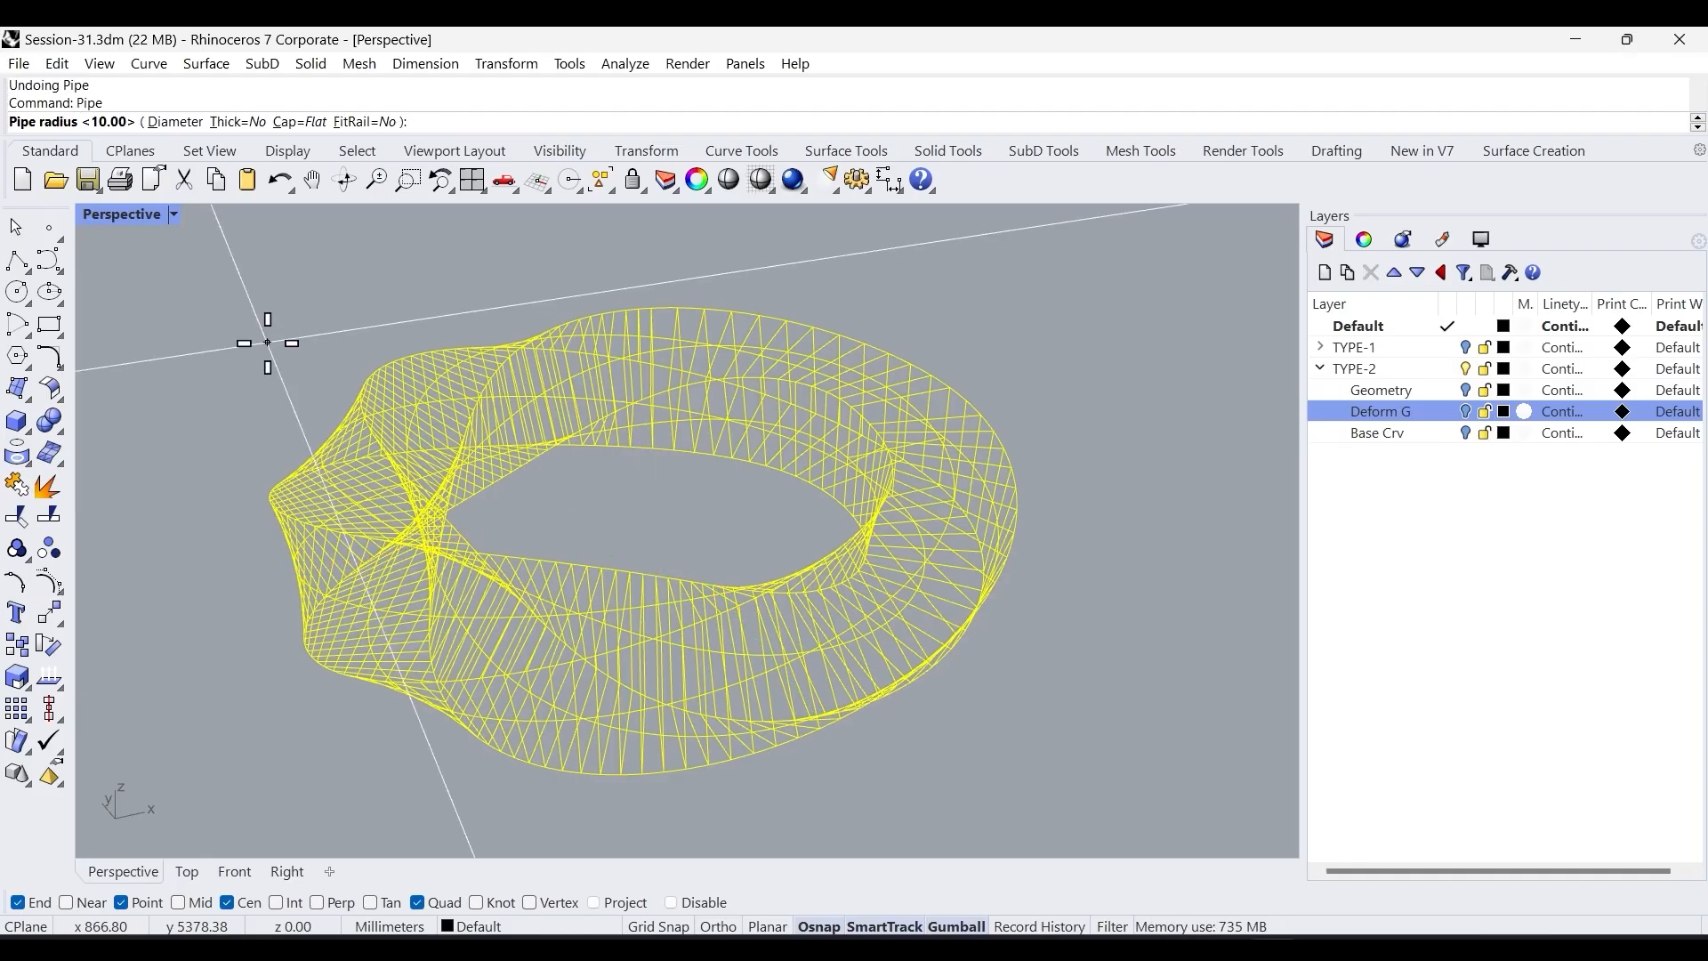
type("5")
key("Return")
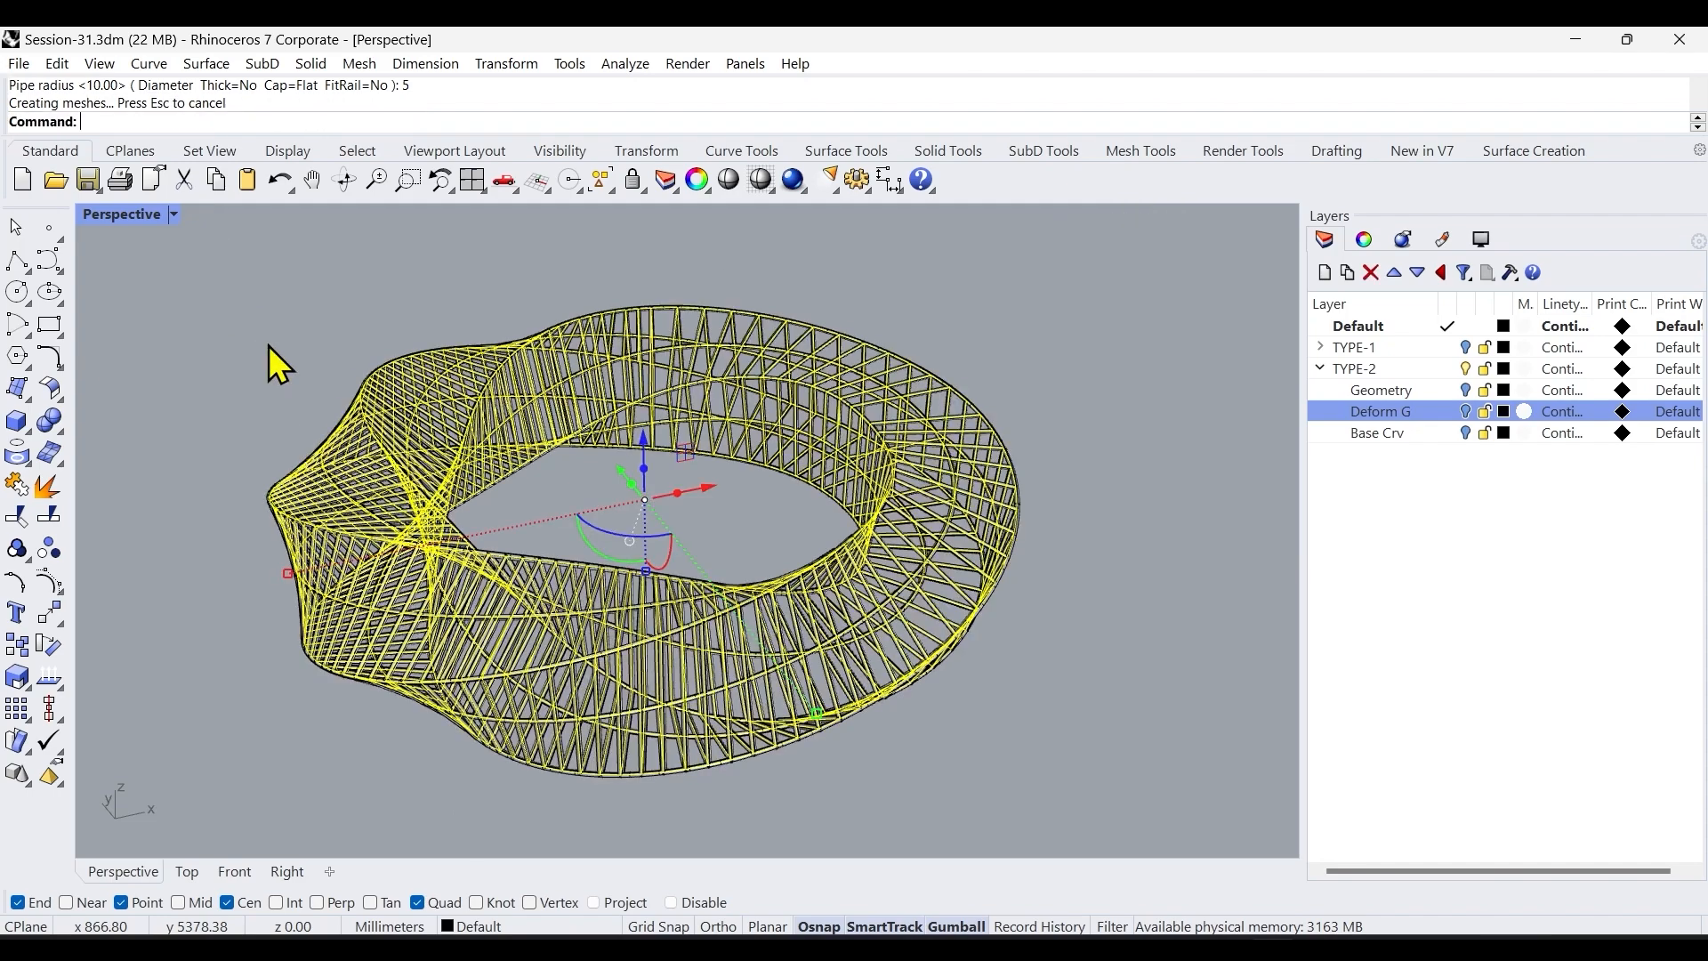
left_click(1134, 328)
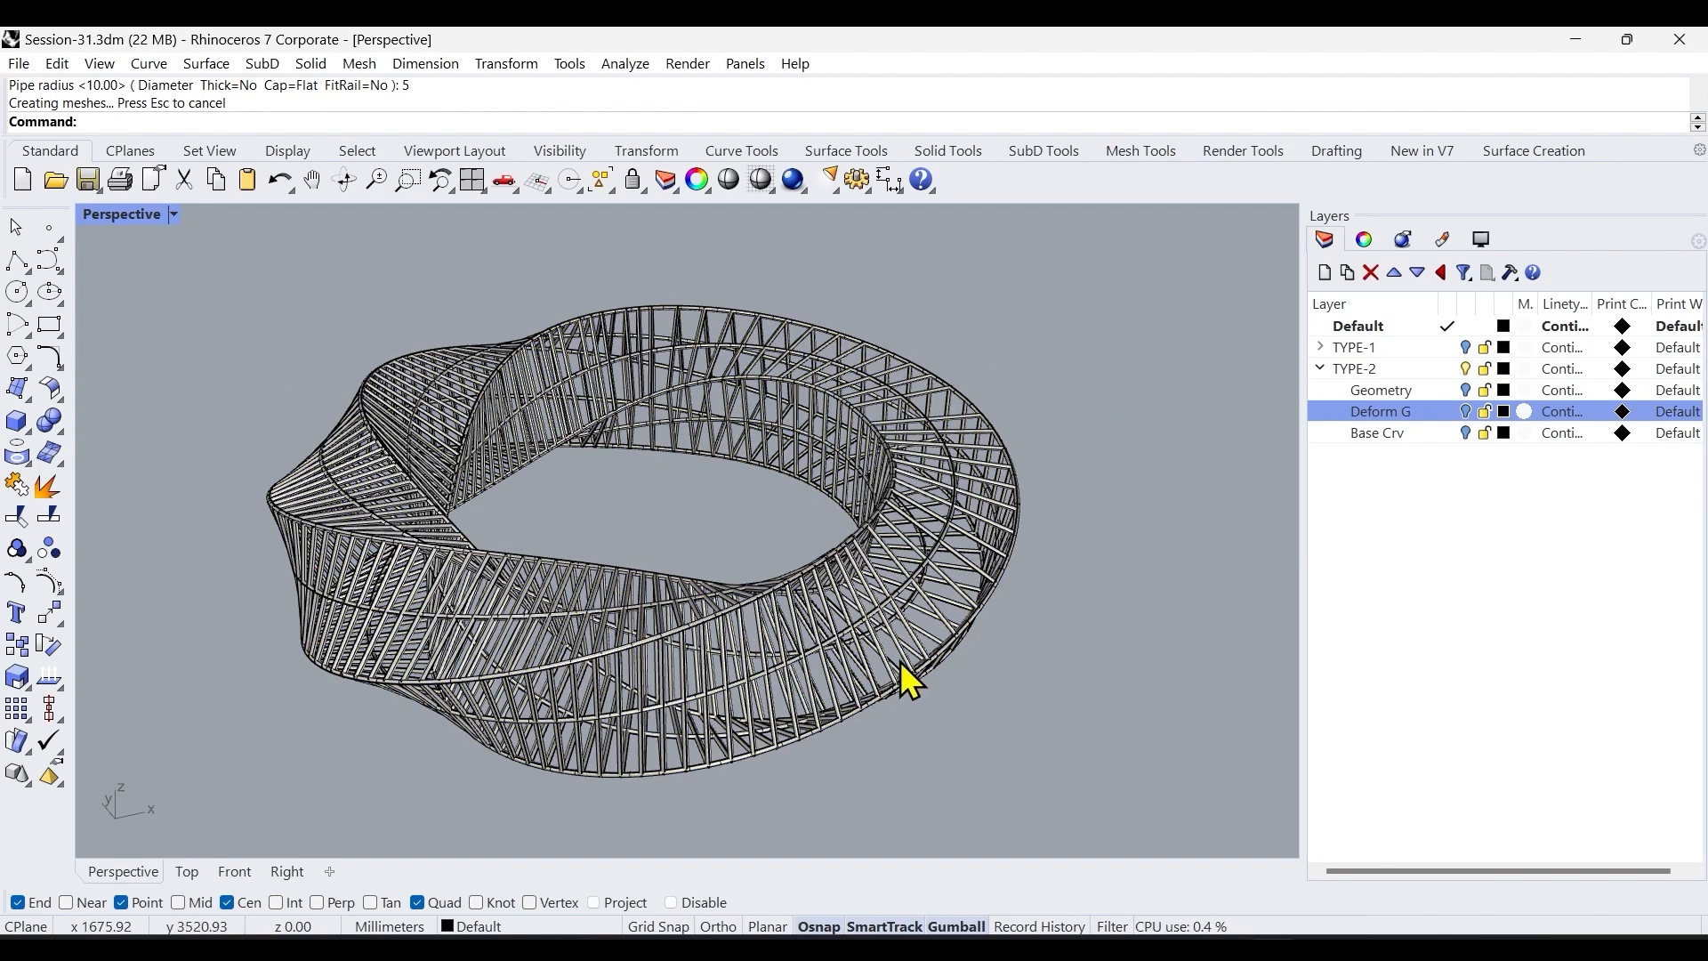
Select all the curves, add a new sublayer under TYPE-2, and move the curves to the Base Crv layer.
left_click(1389, 434)
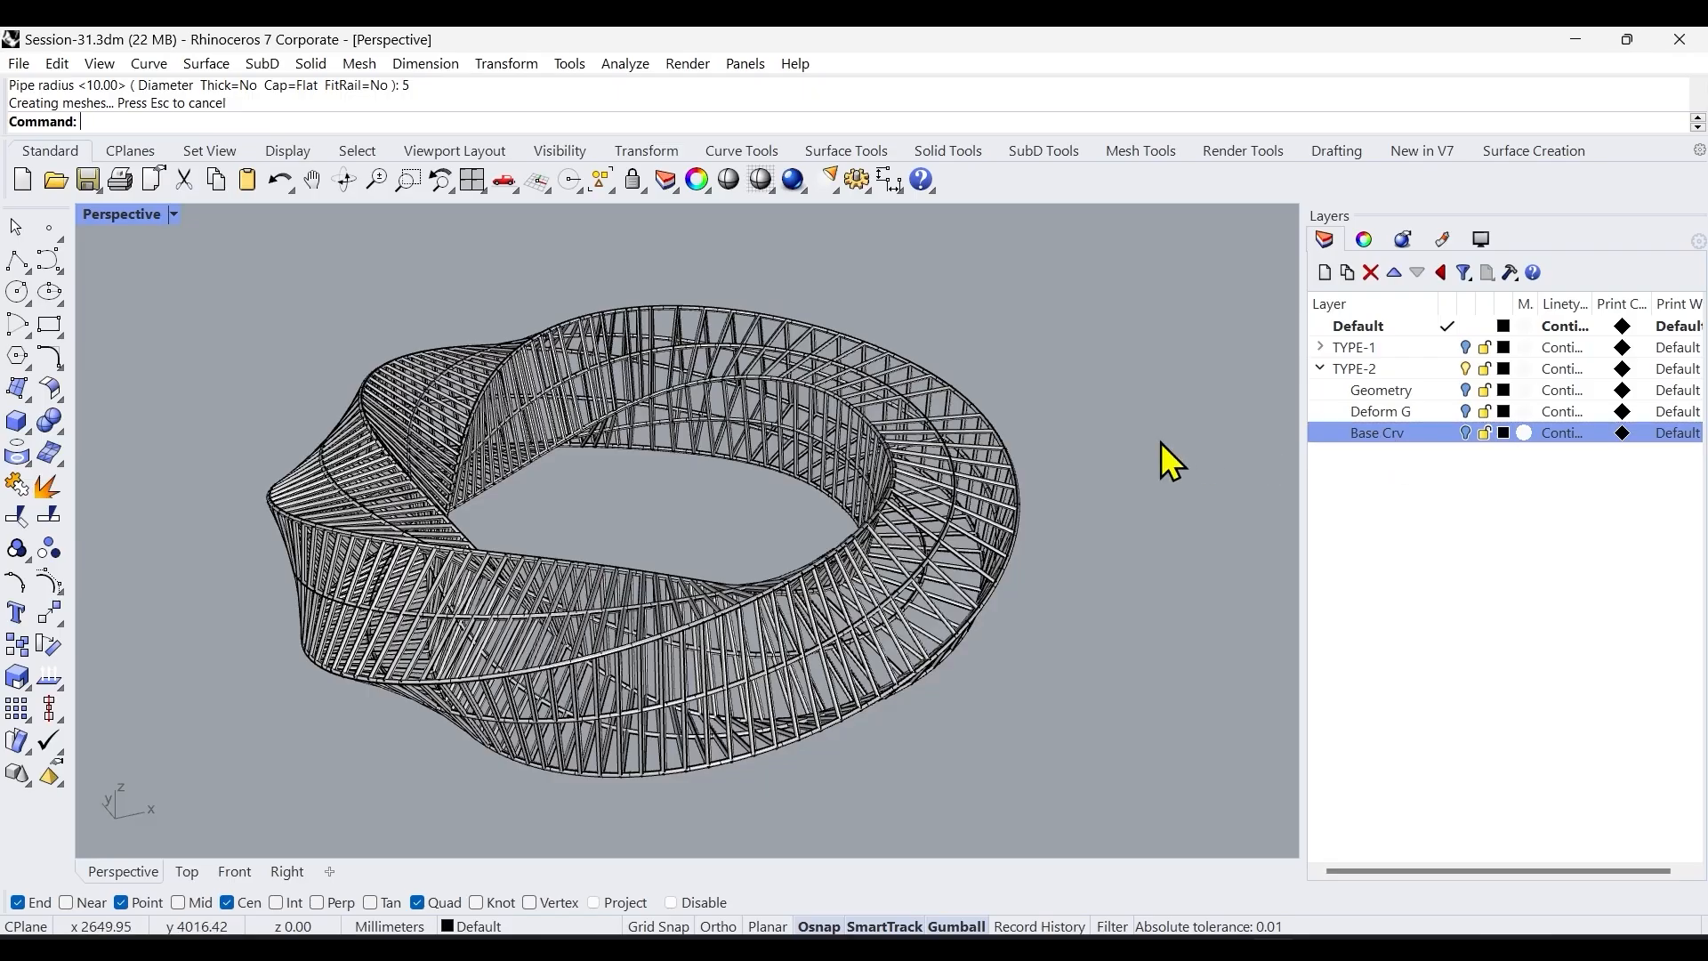
middle_click(1101, 448)
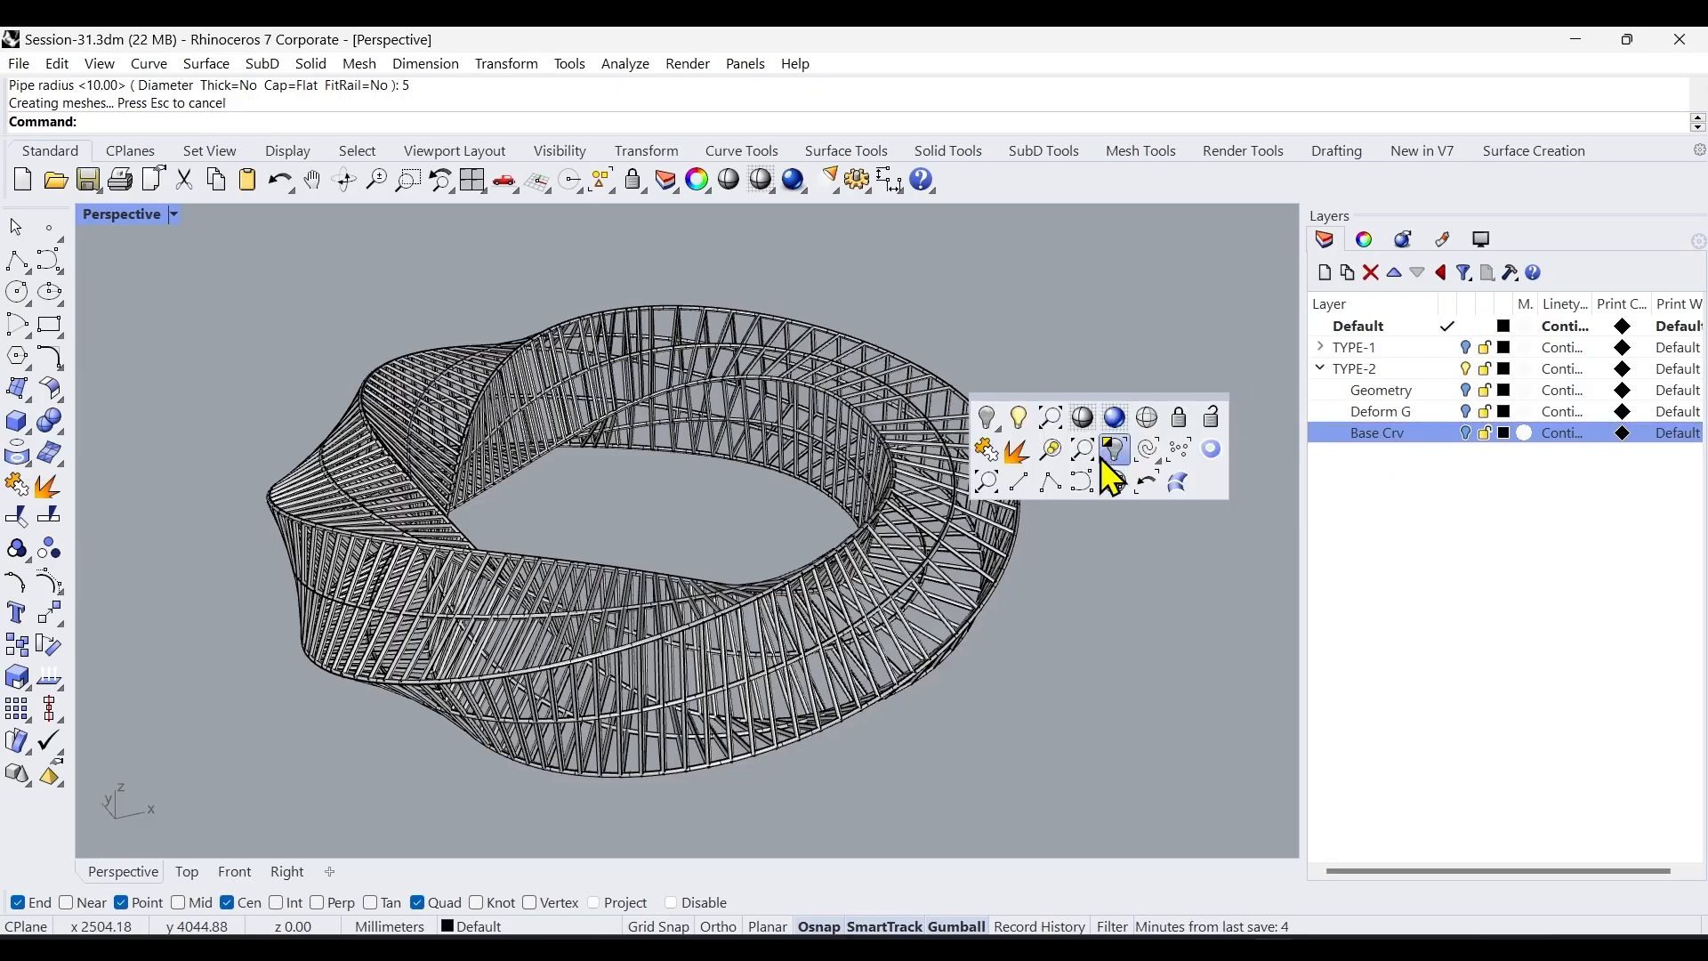
left_click(1148, 449)
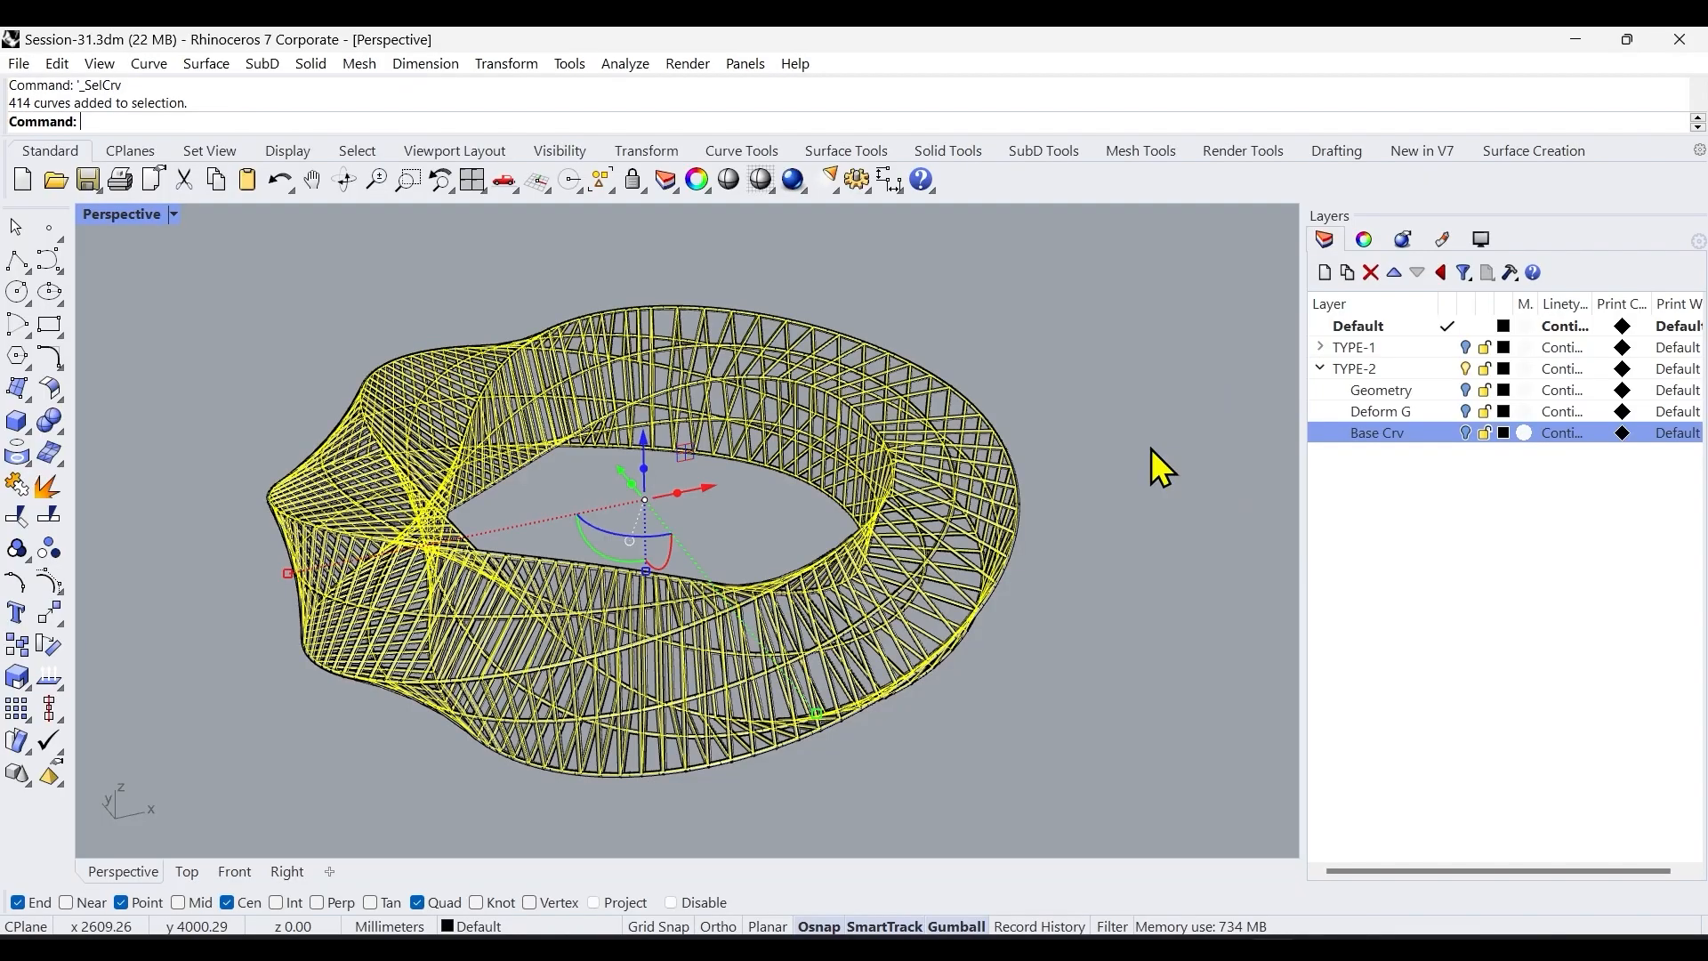
left_click(1353, 370)
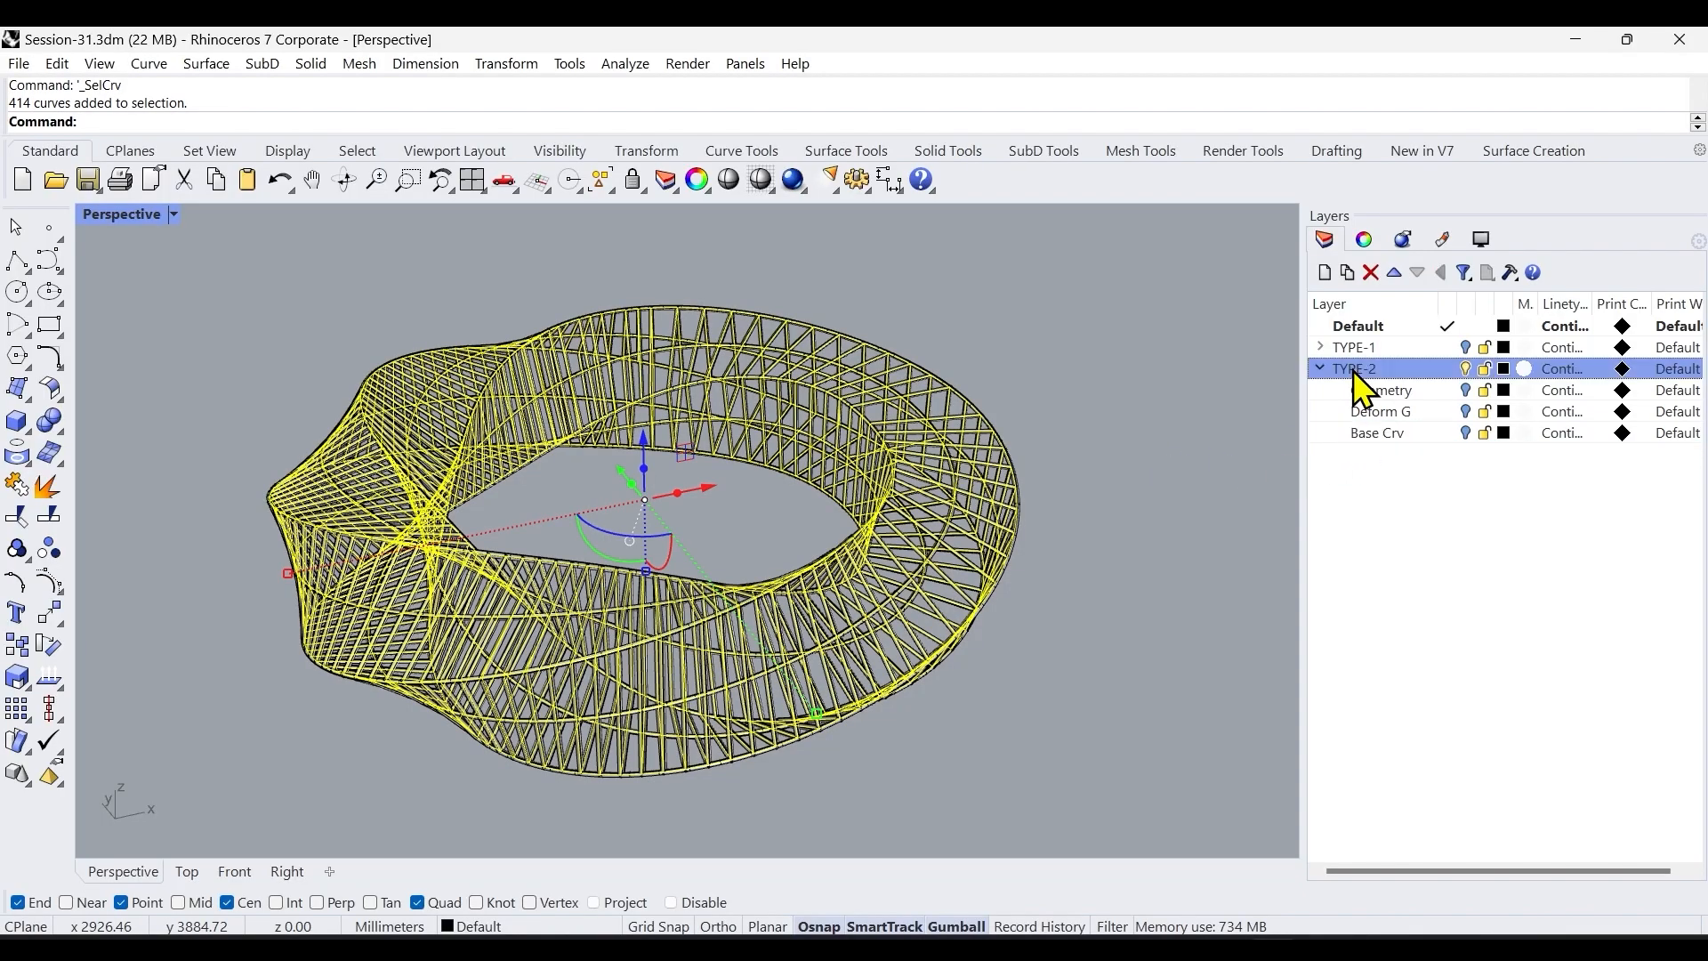
left_click(1346, 273)
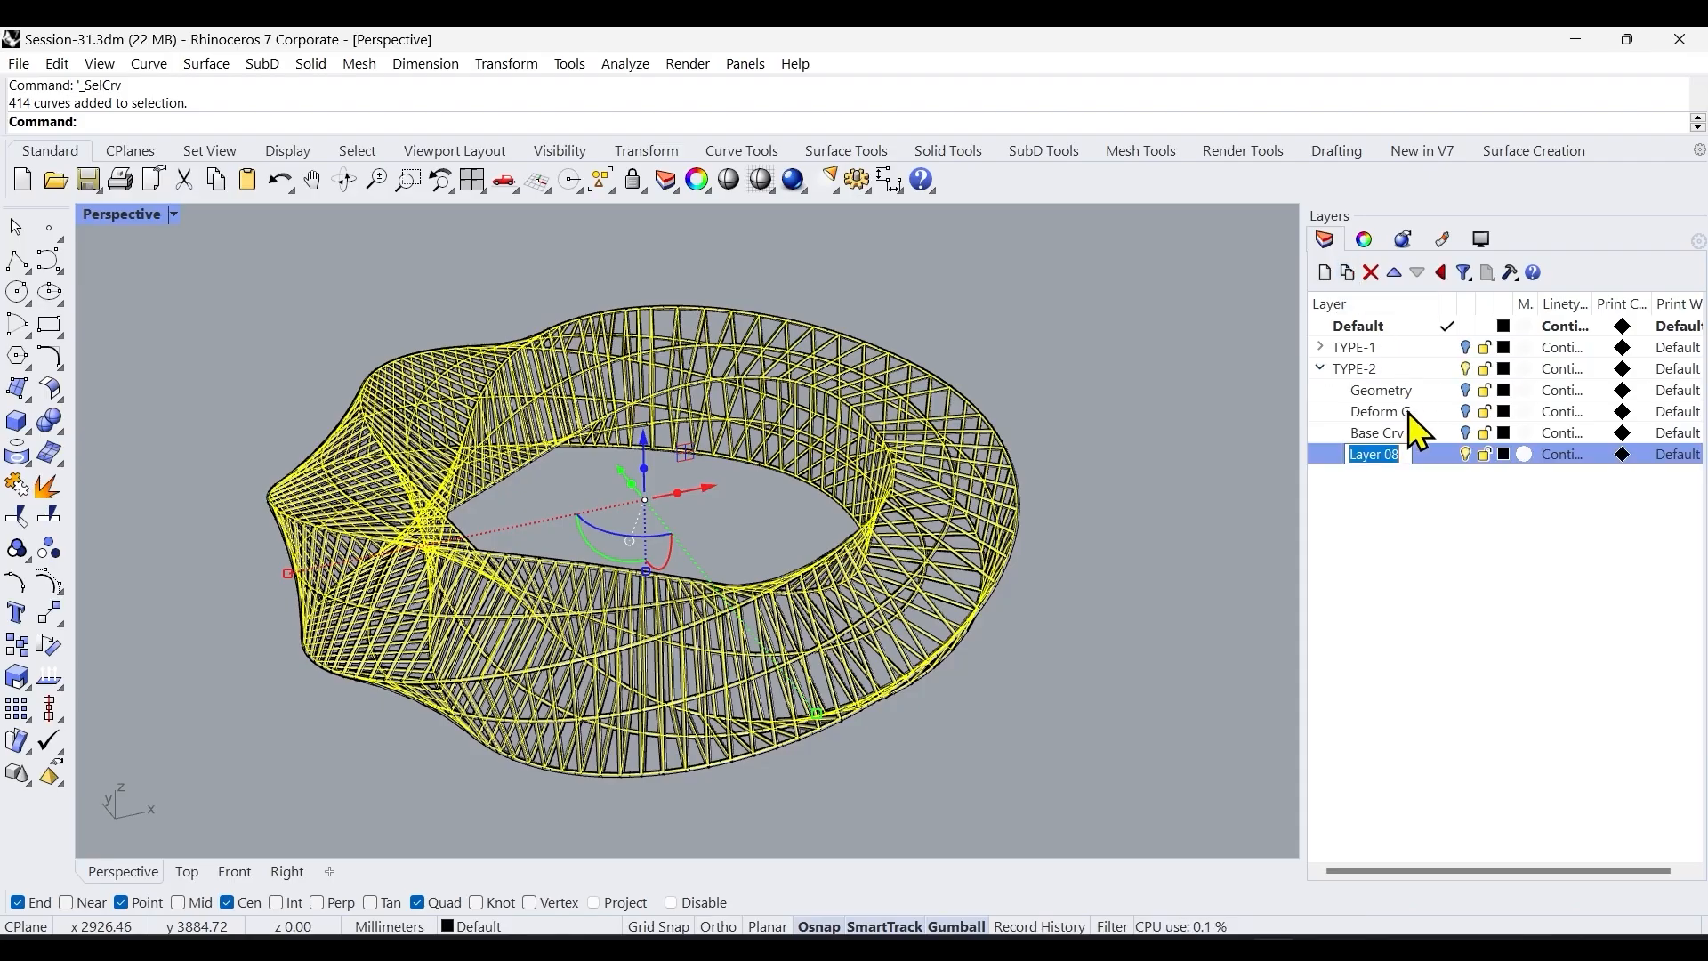
right_click(1385, 435)
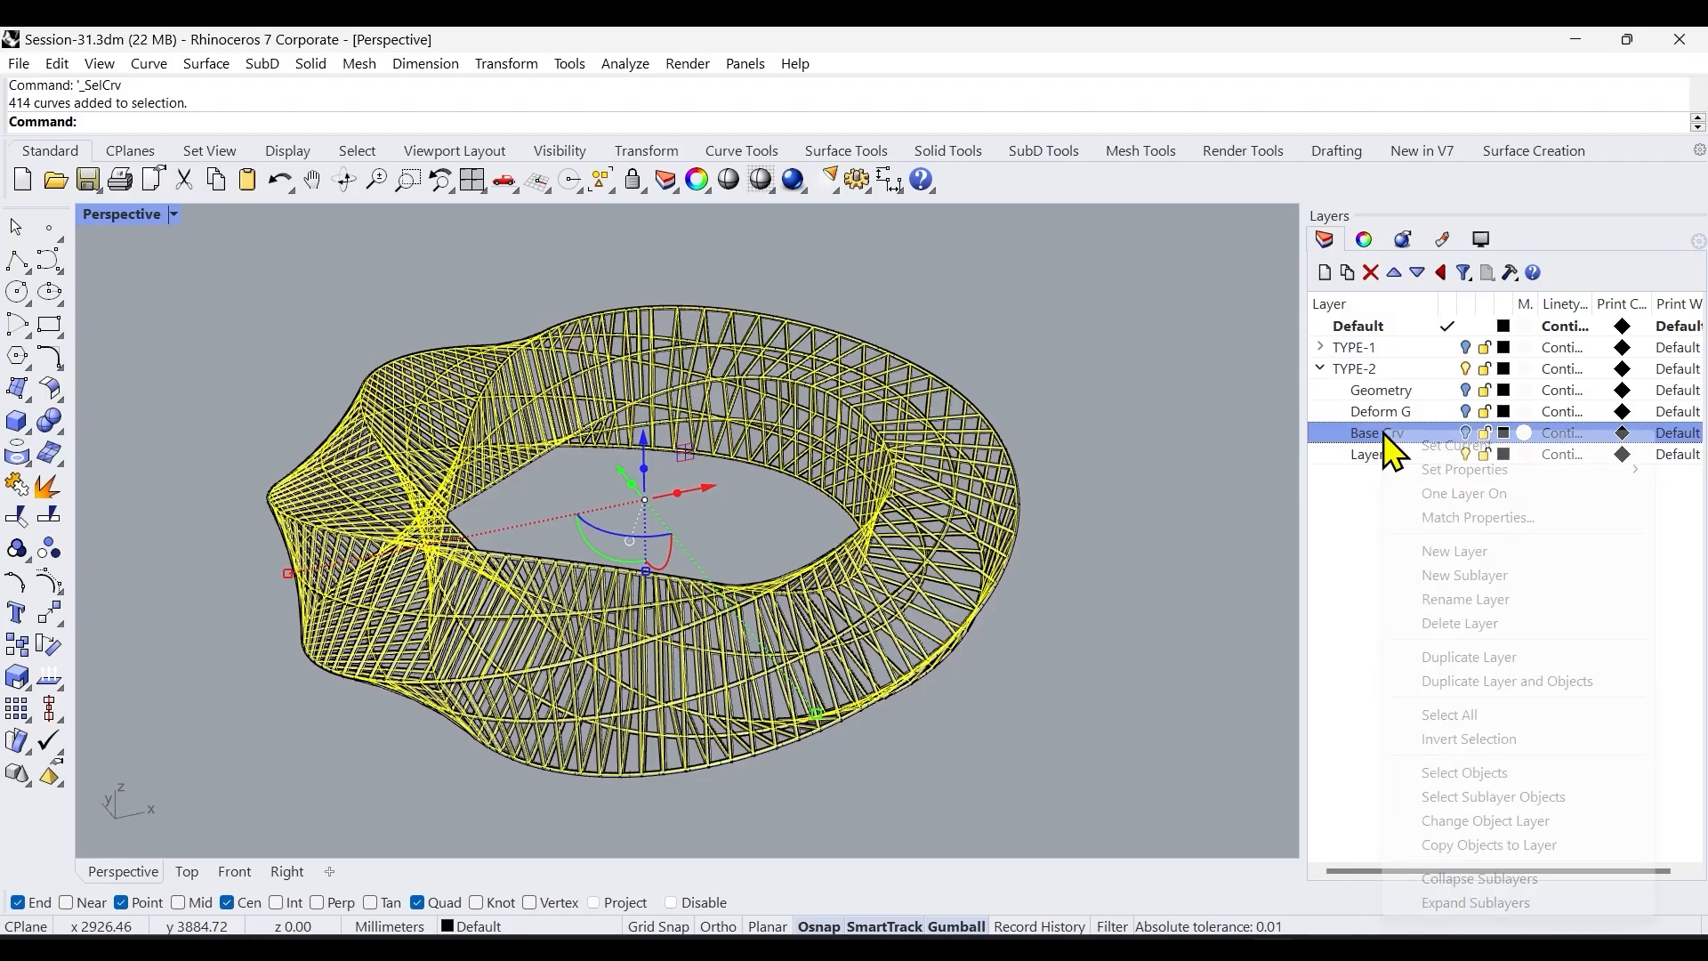
left_click(1462, 820)
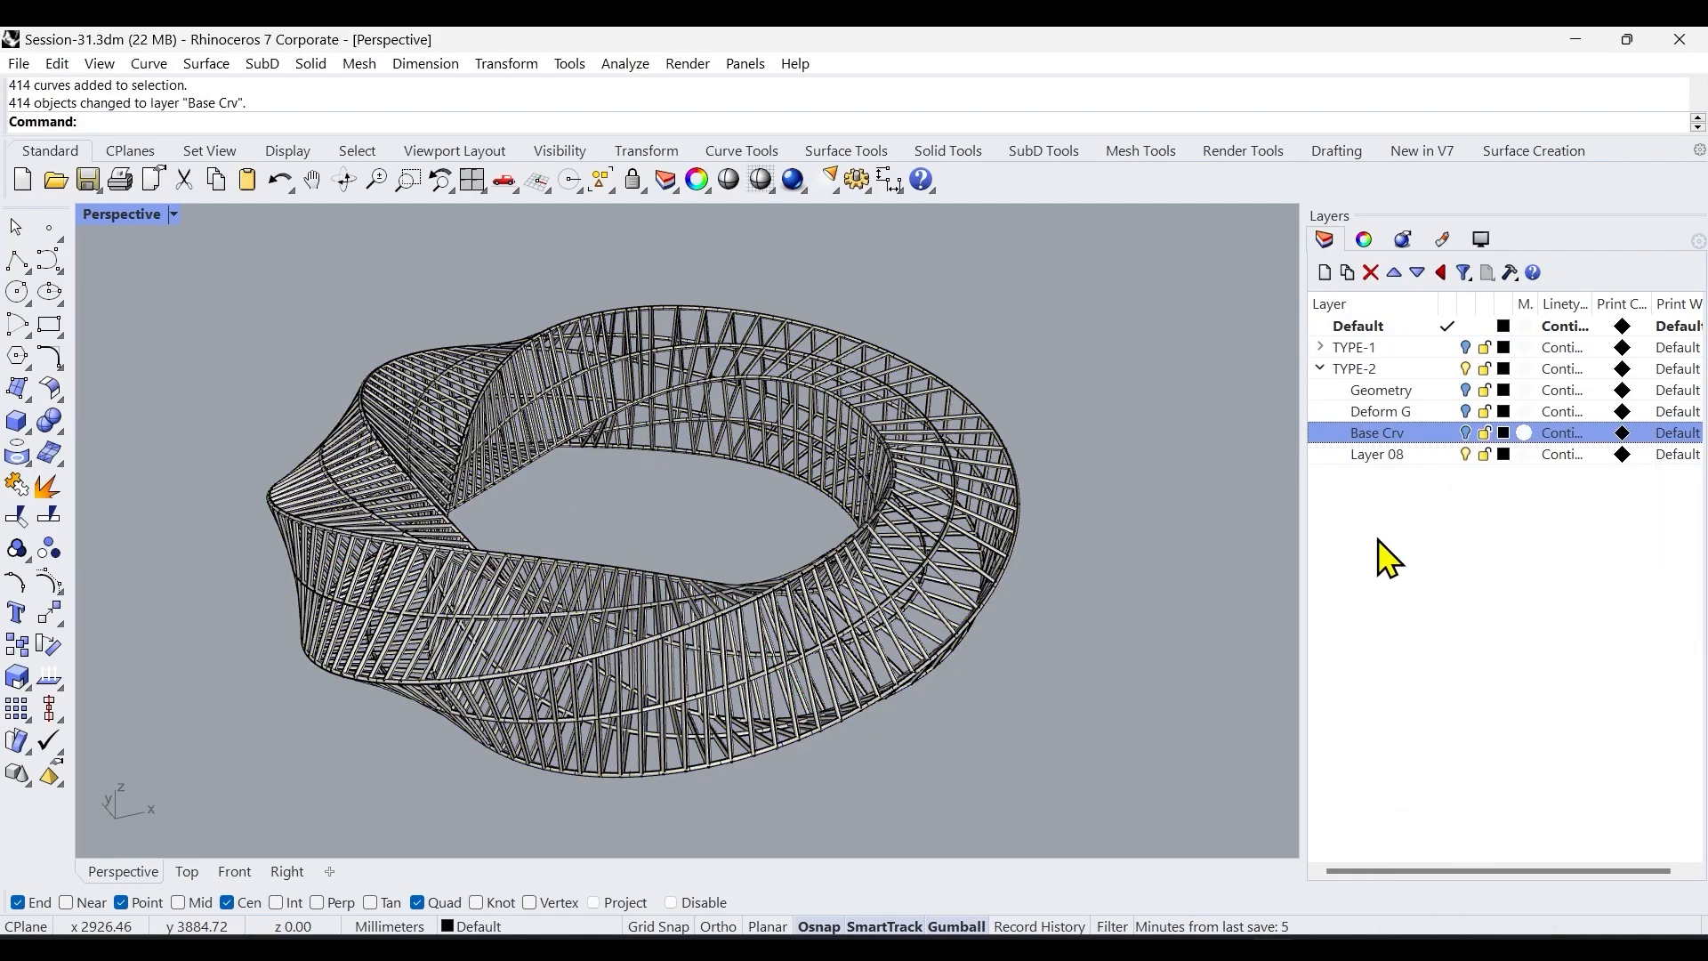
Rename the new sublayer under TYPE-2 as Structure.
left_click(1391, 455)
left_click(1379, 454)
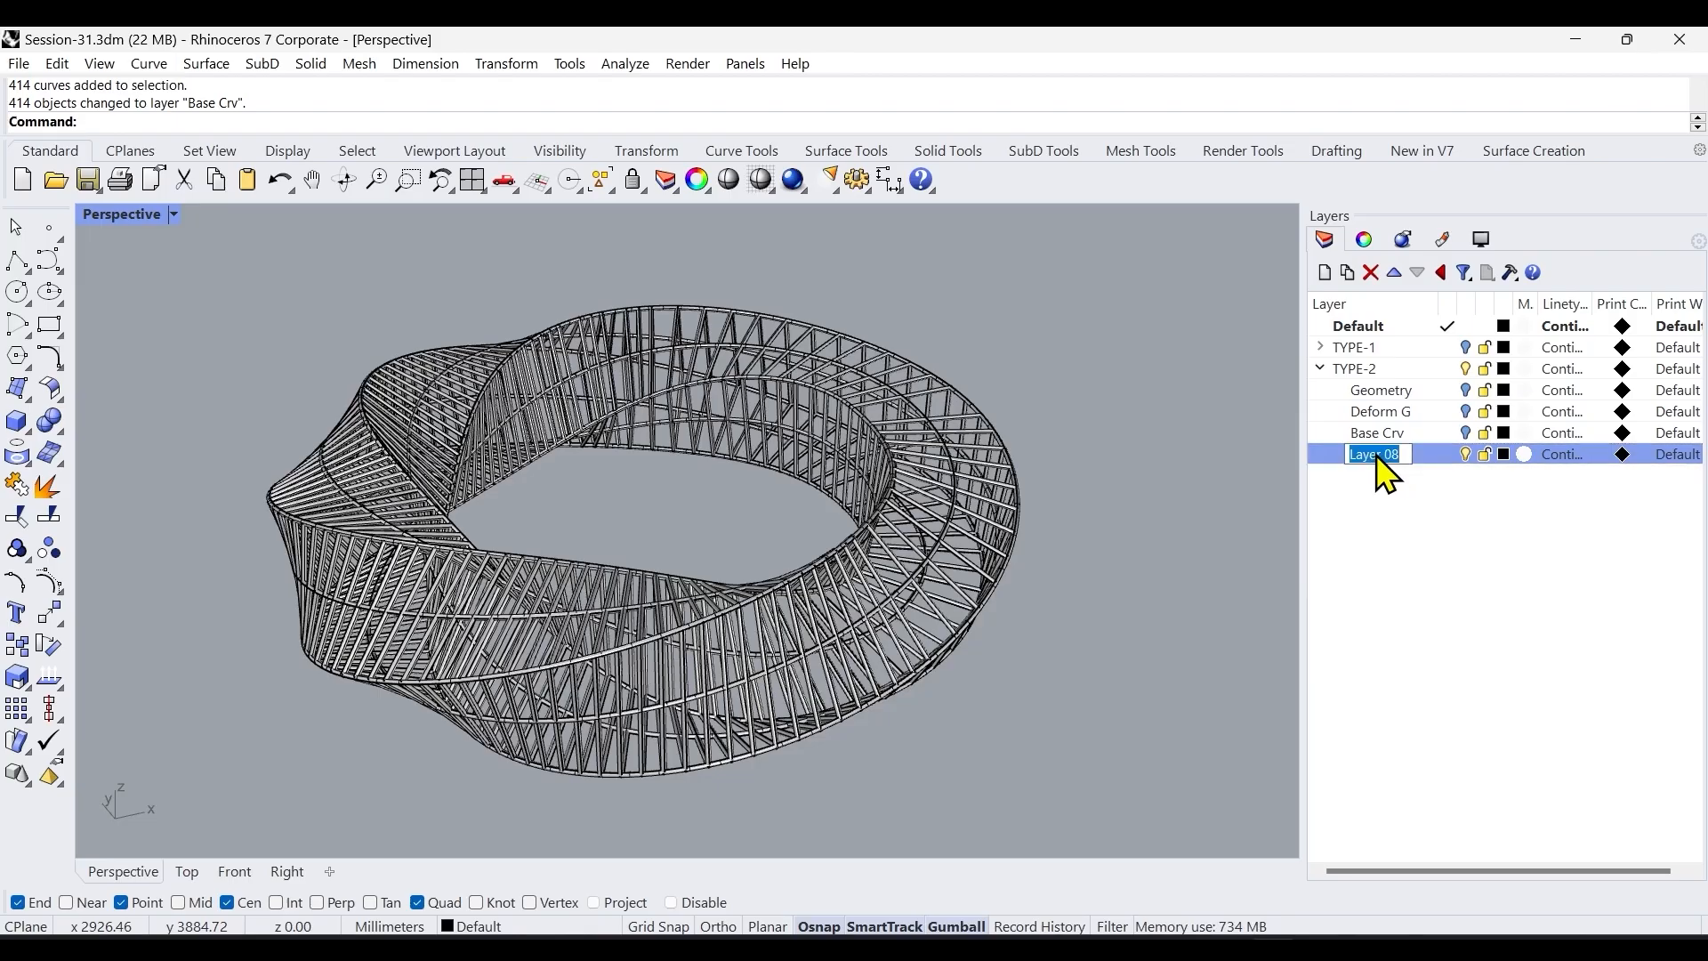
type("St")
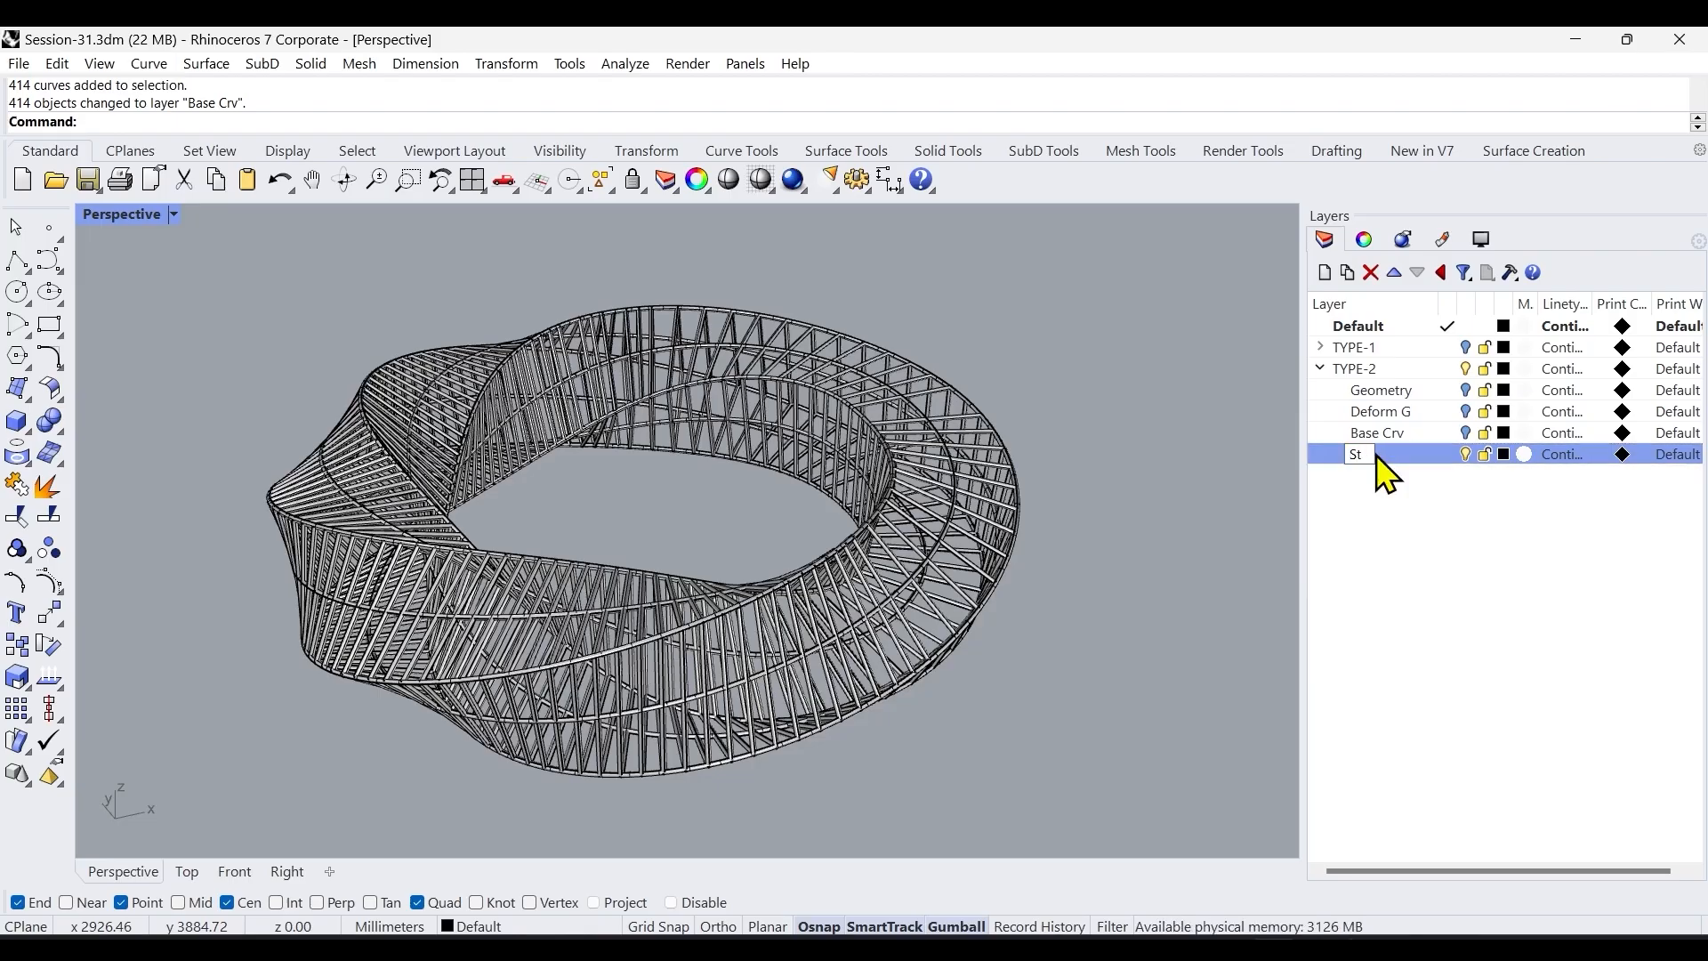
type("ructure")
key("Return")
Select all the pipes, group them, and move them to the Structure layer.
left_click(868, 439)
key("ctrl+a")
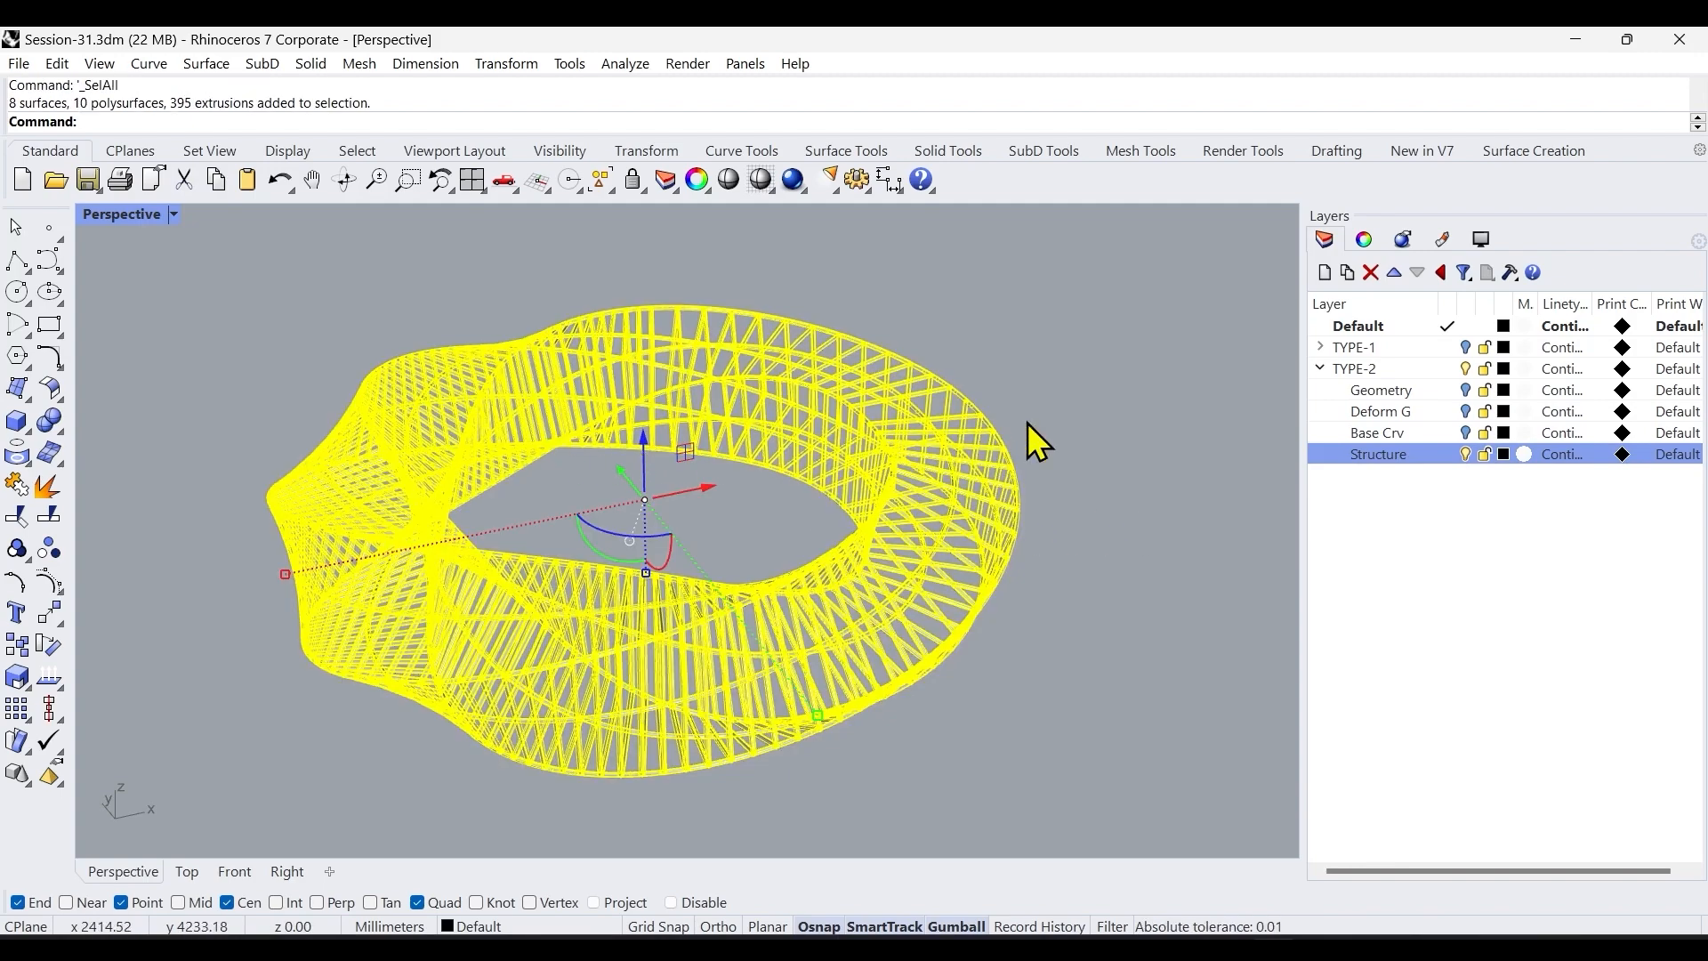
key("ctrl+g")
right_click(1411, 457)
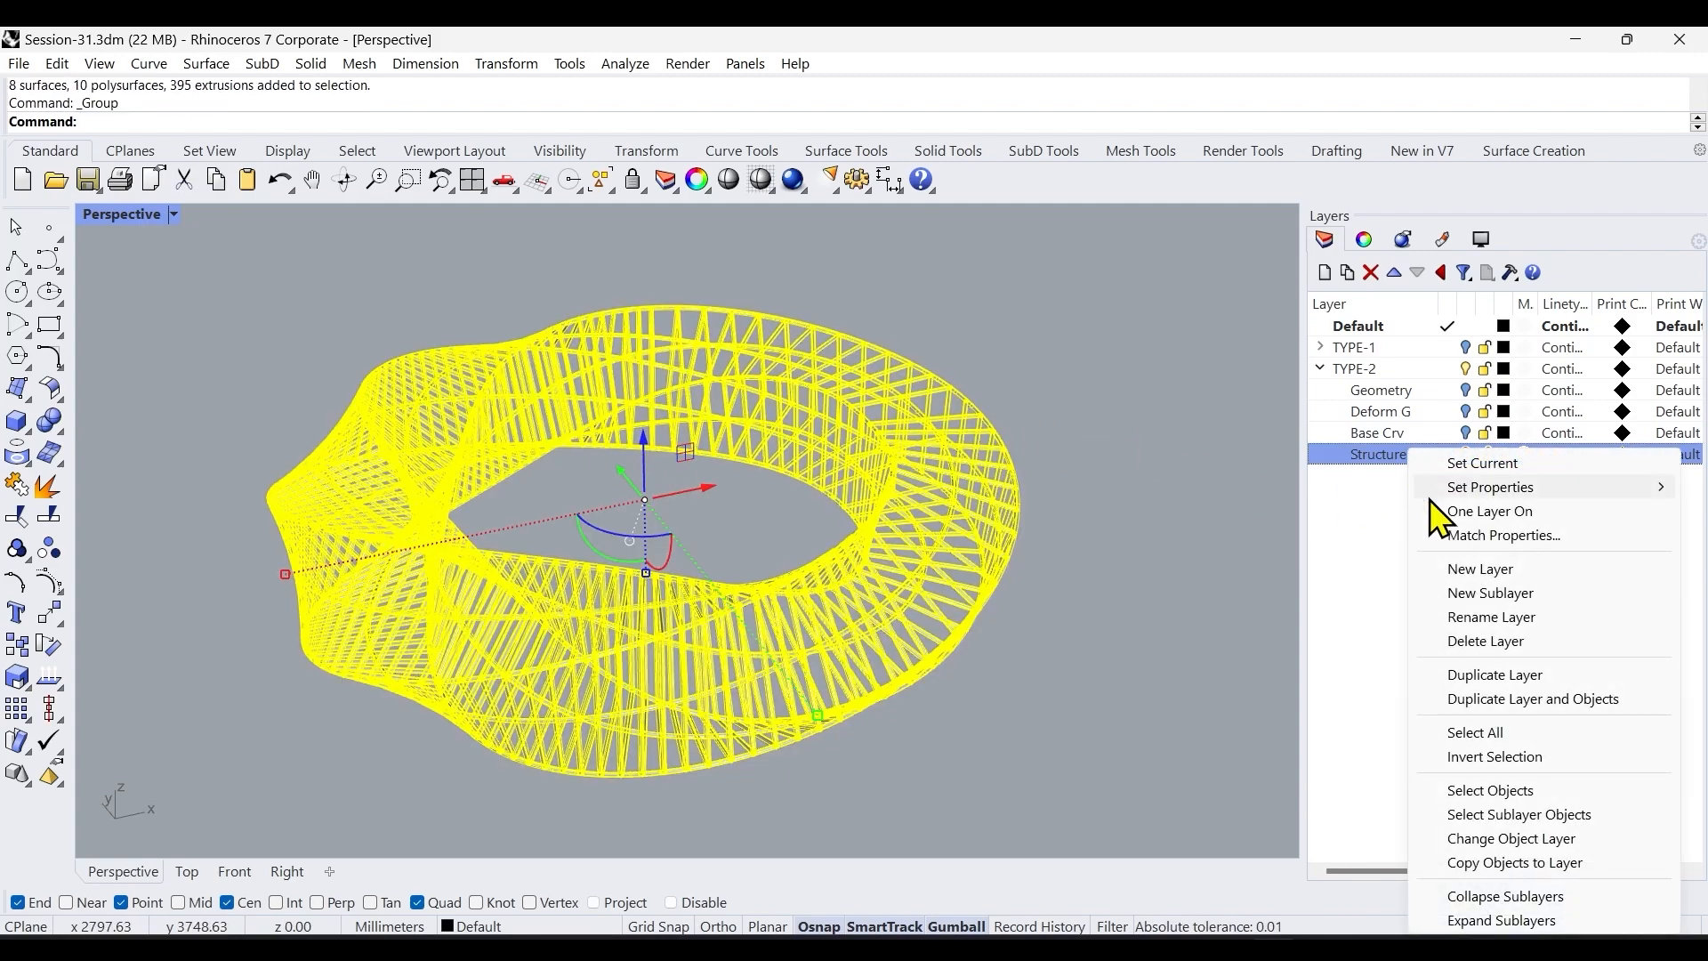
left_click(1476, 835)
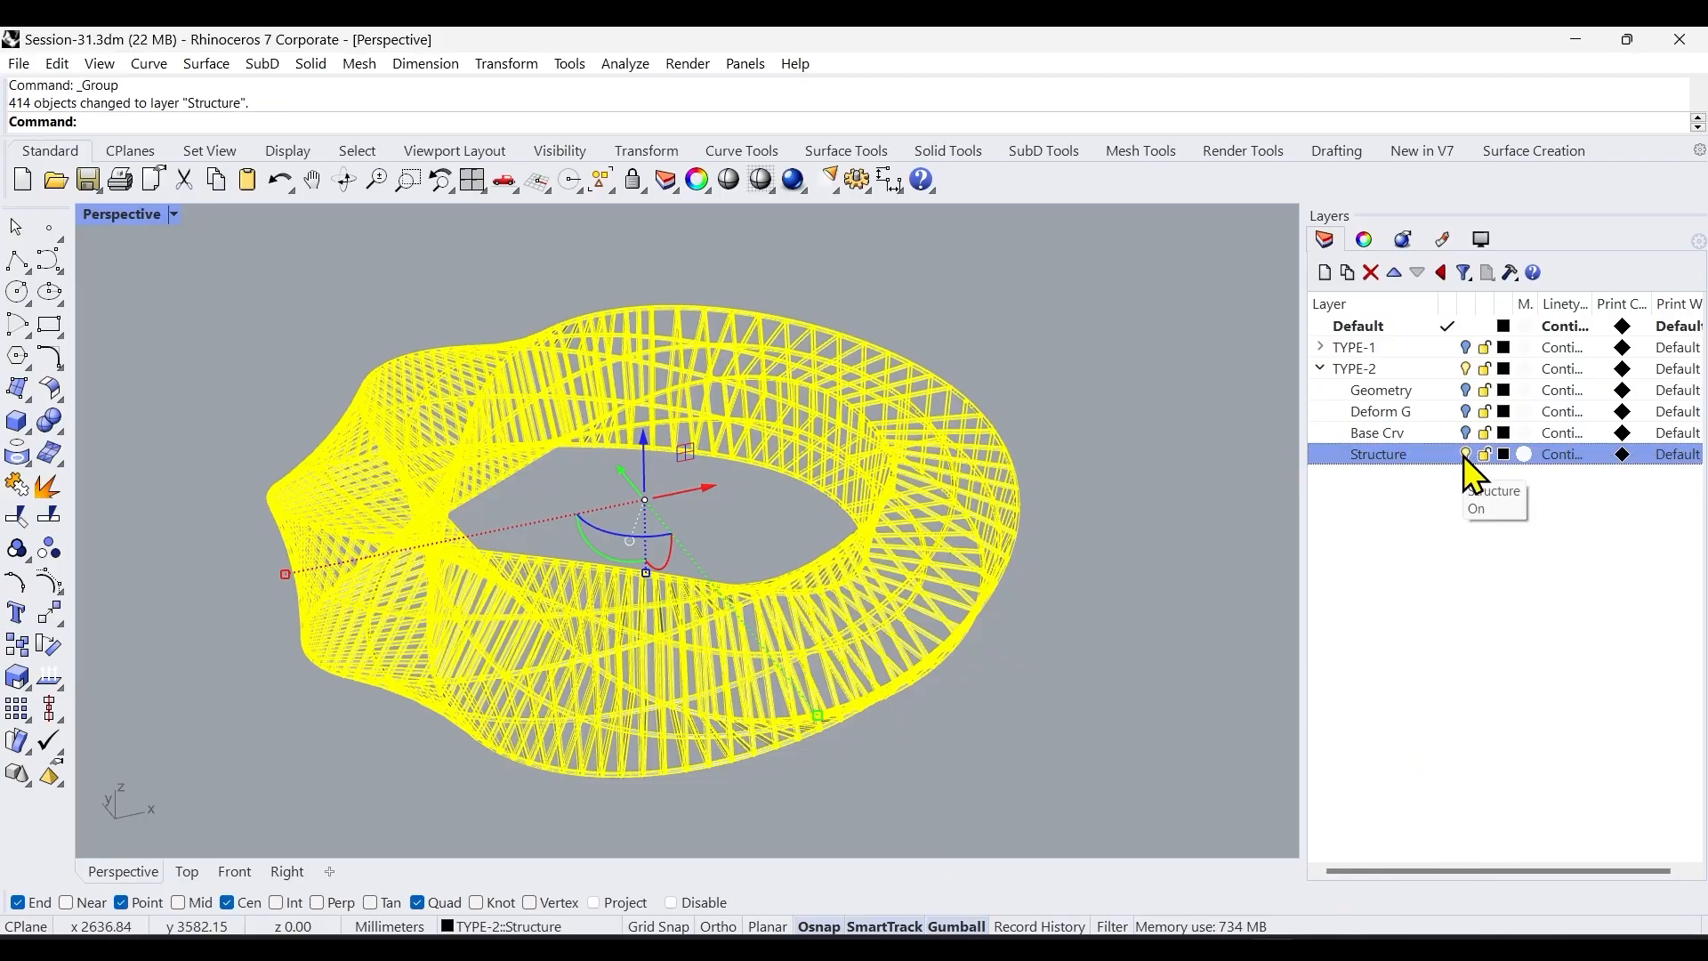
Hide the Structure layer, show the Deform G layer, and turn off surface isocurve display on the twisted ring polysurface.
left_click(1464, 455)
left_click(1464, 412)
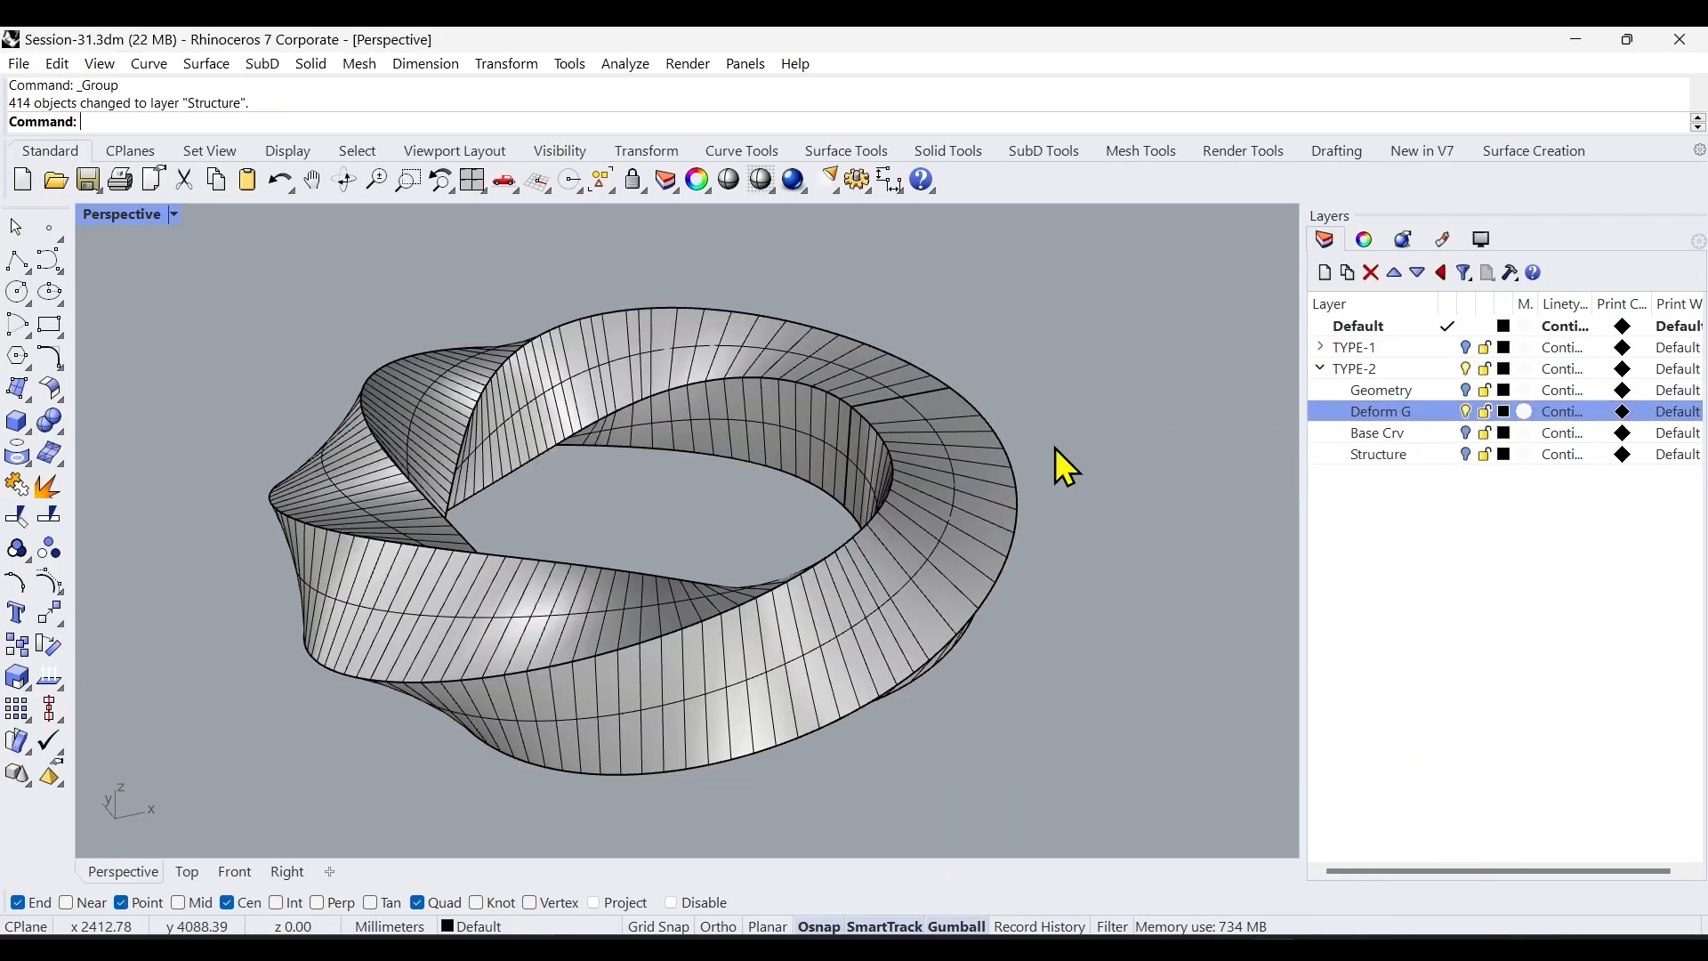
left_click(920, 493)
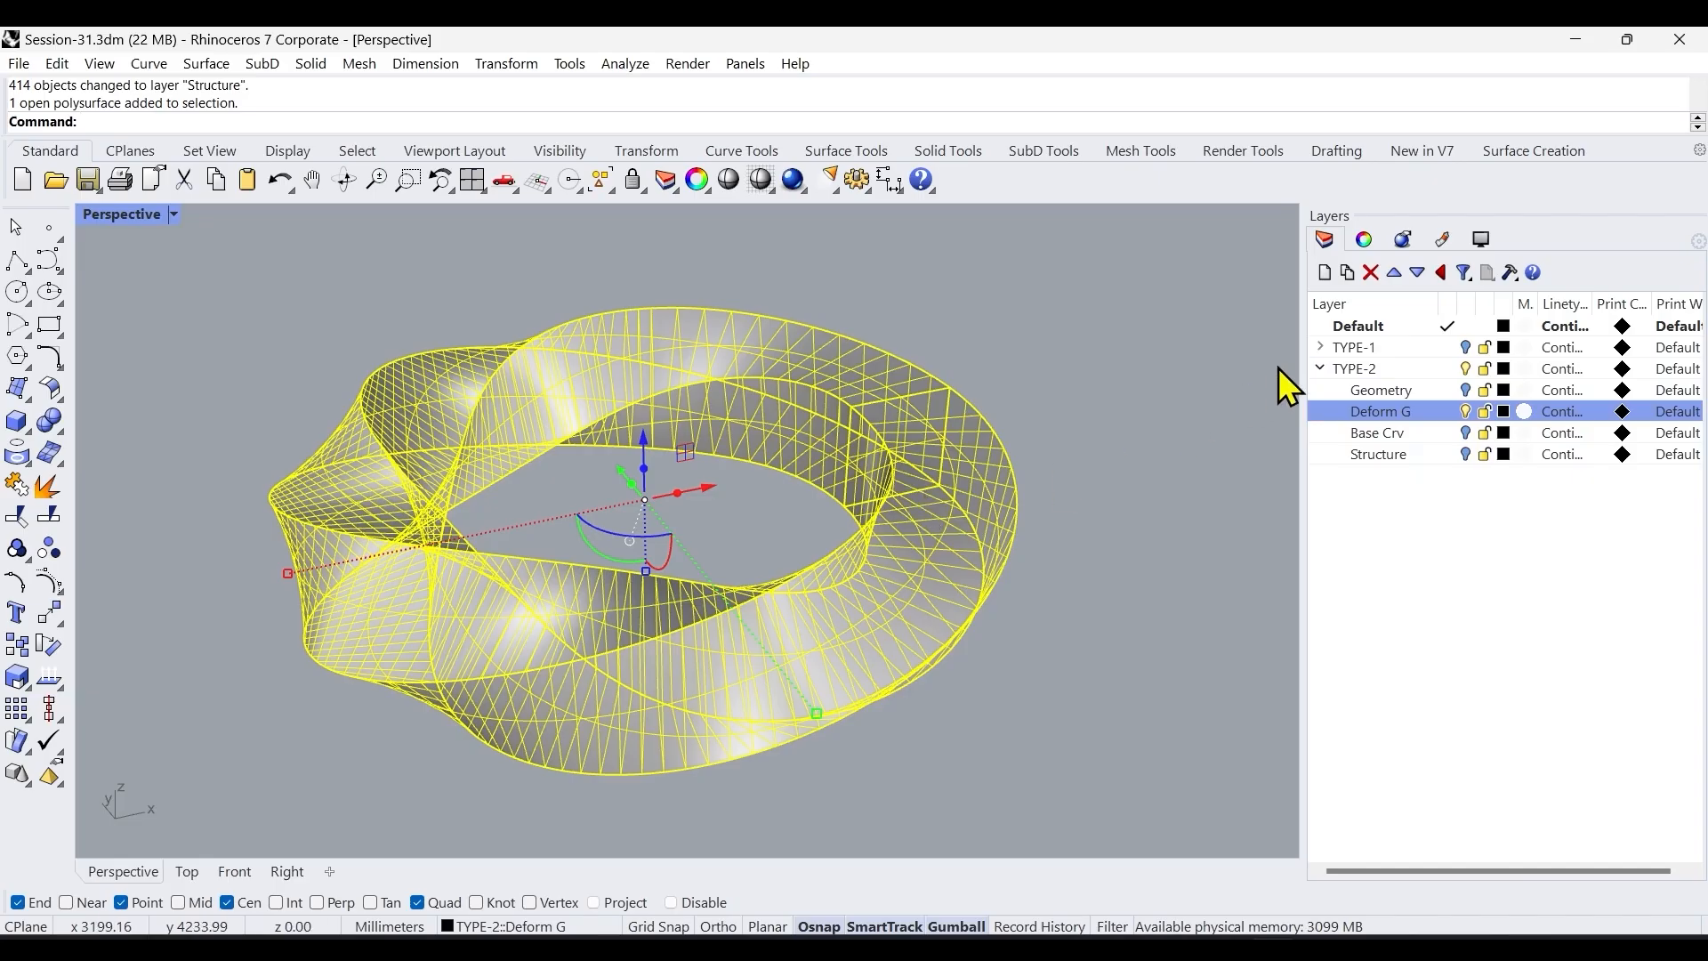
left_click(1370, 244)
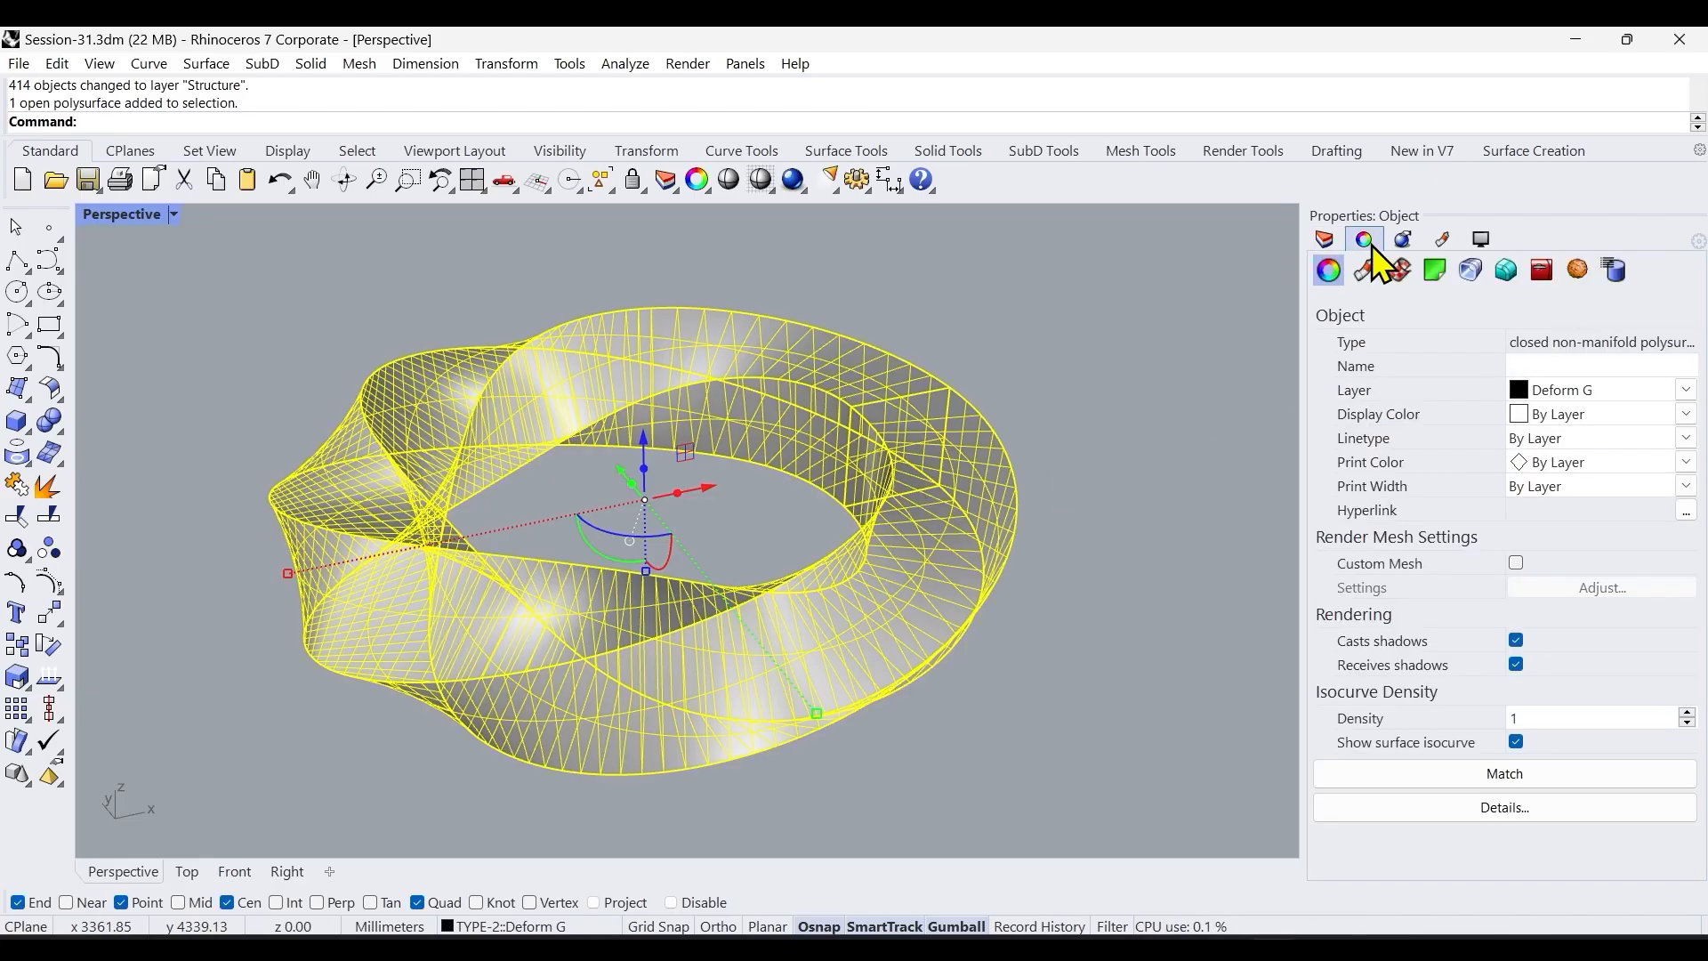
left_click(1517, 742)
left_click(1037, 607)
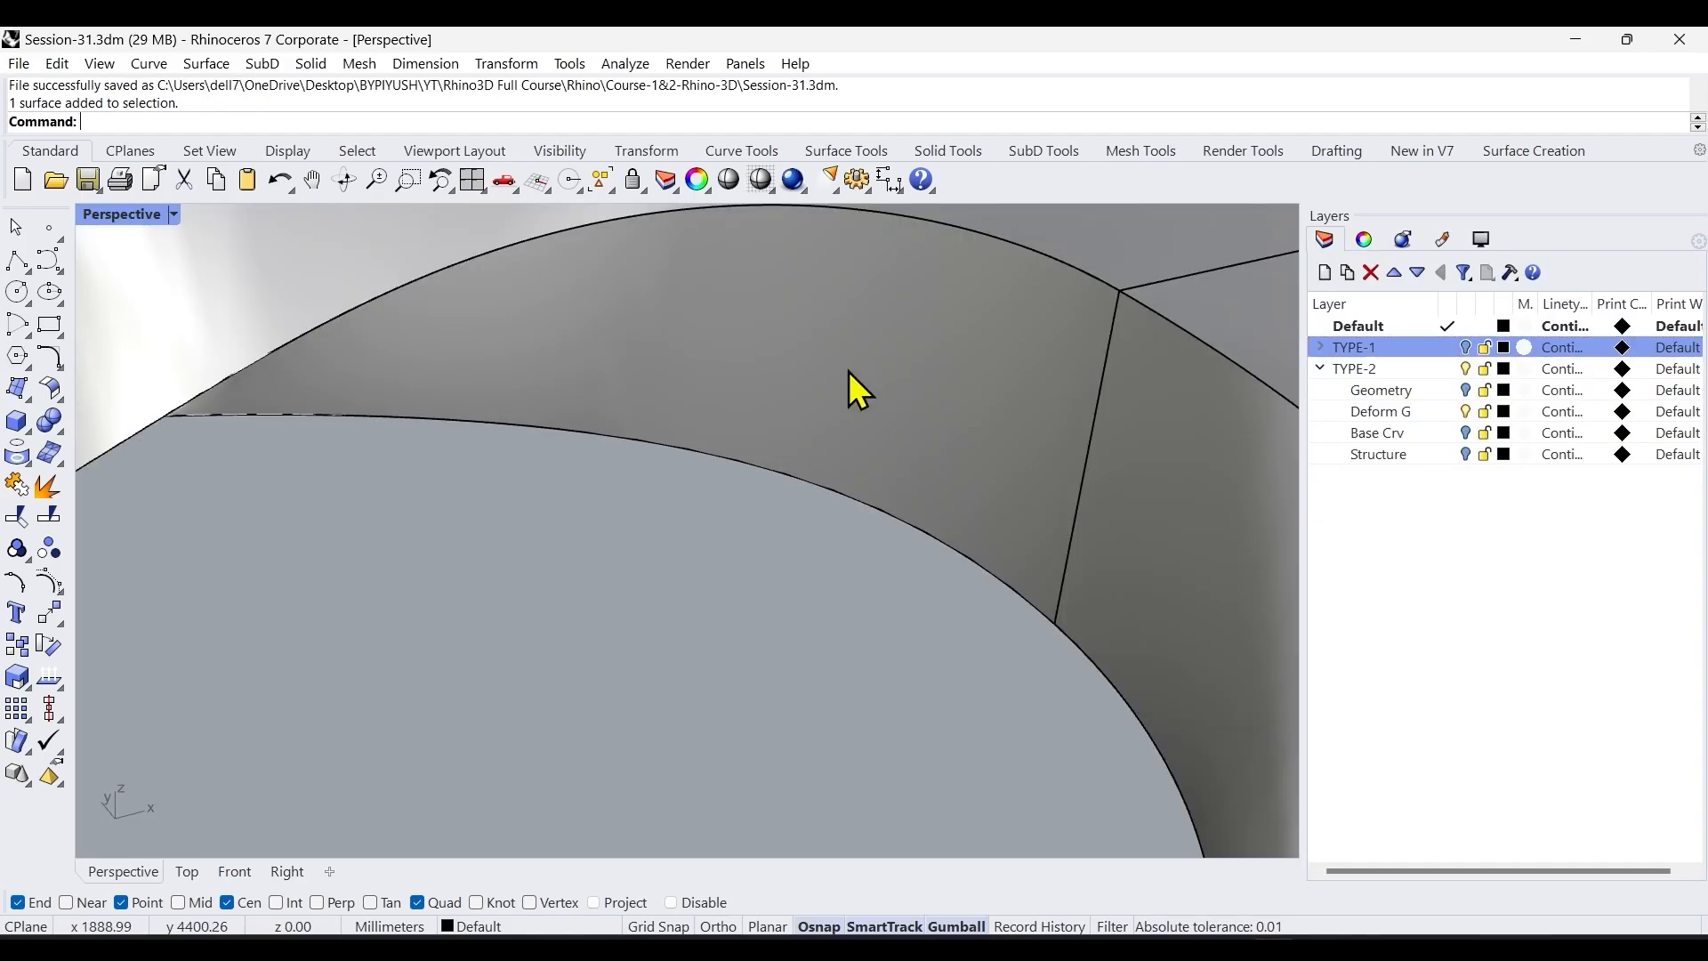
Save the current model file.
scroll(846, 468, "down", 5)
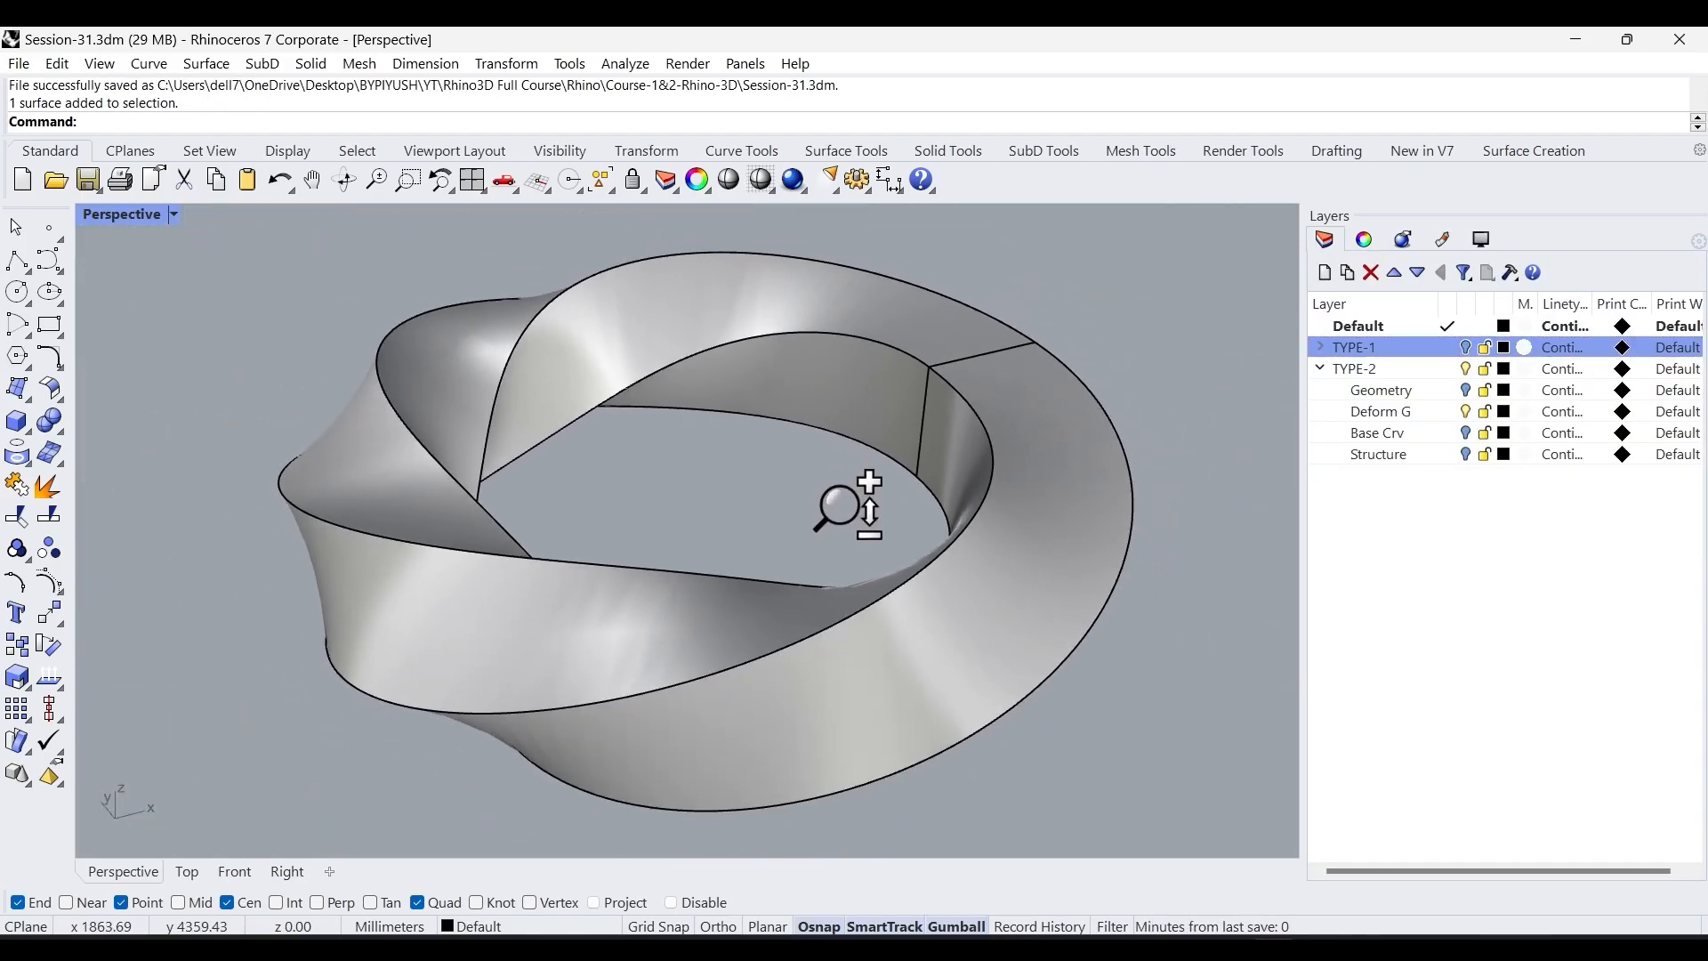
scroll(846, 502, "down", 2)
key("ctrl+s")
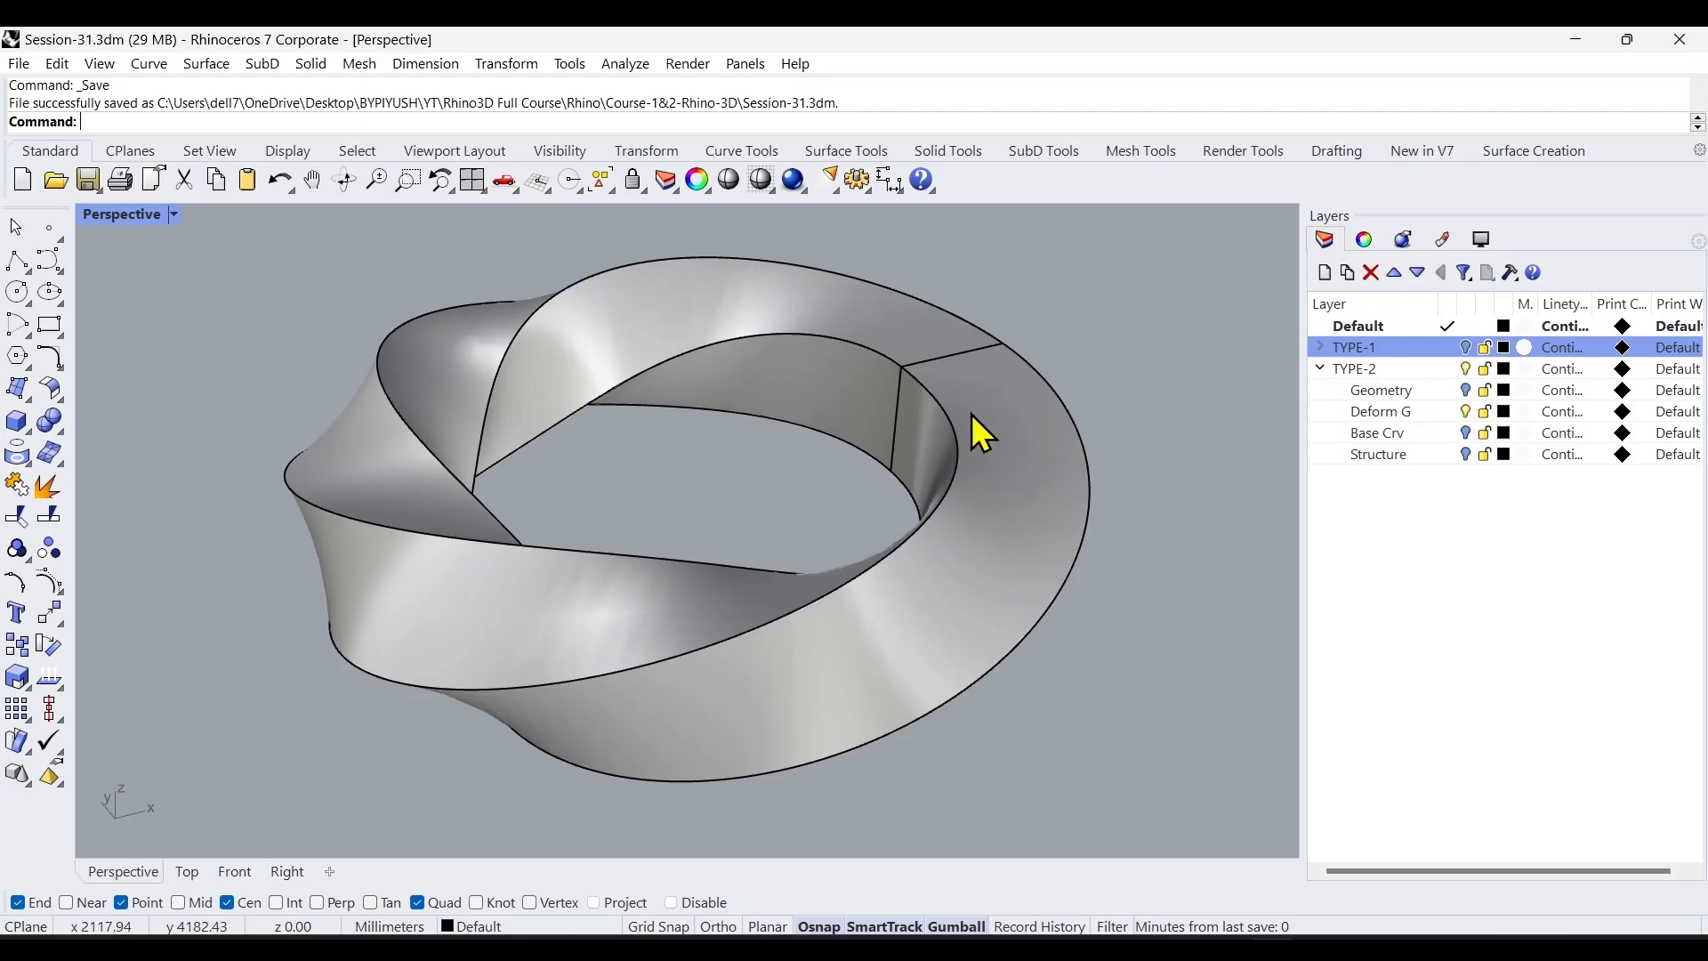
Show the TYPE-1 layer temporarily, examine the patterned panels on its ring's faces, and hide the layer again.
left_click(1016, 483)
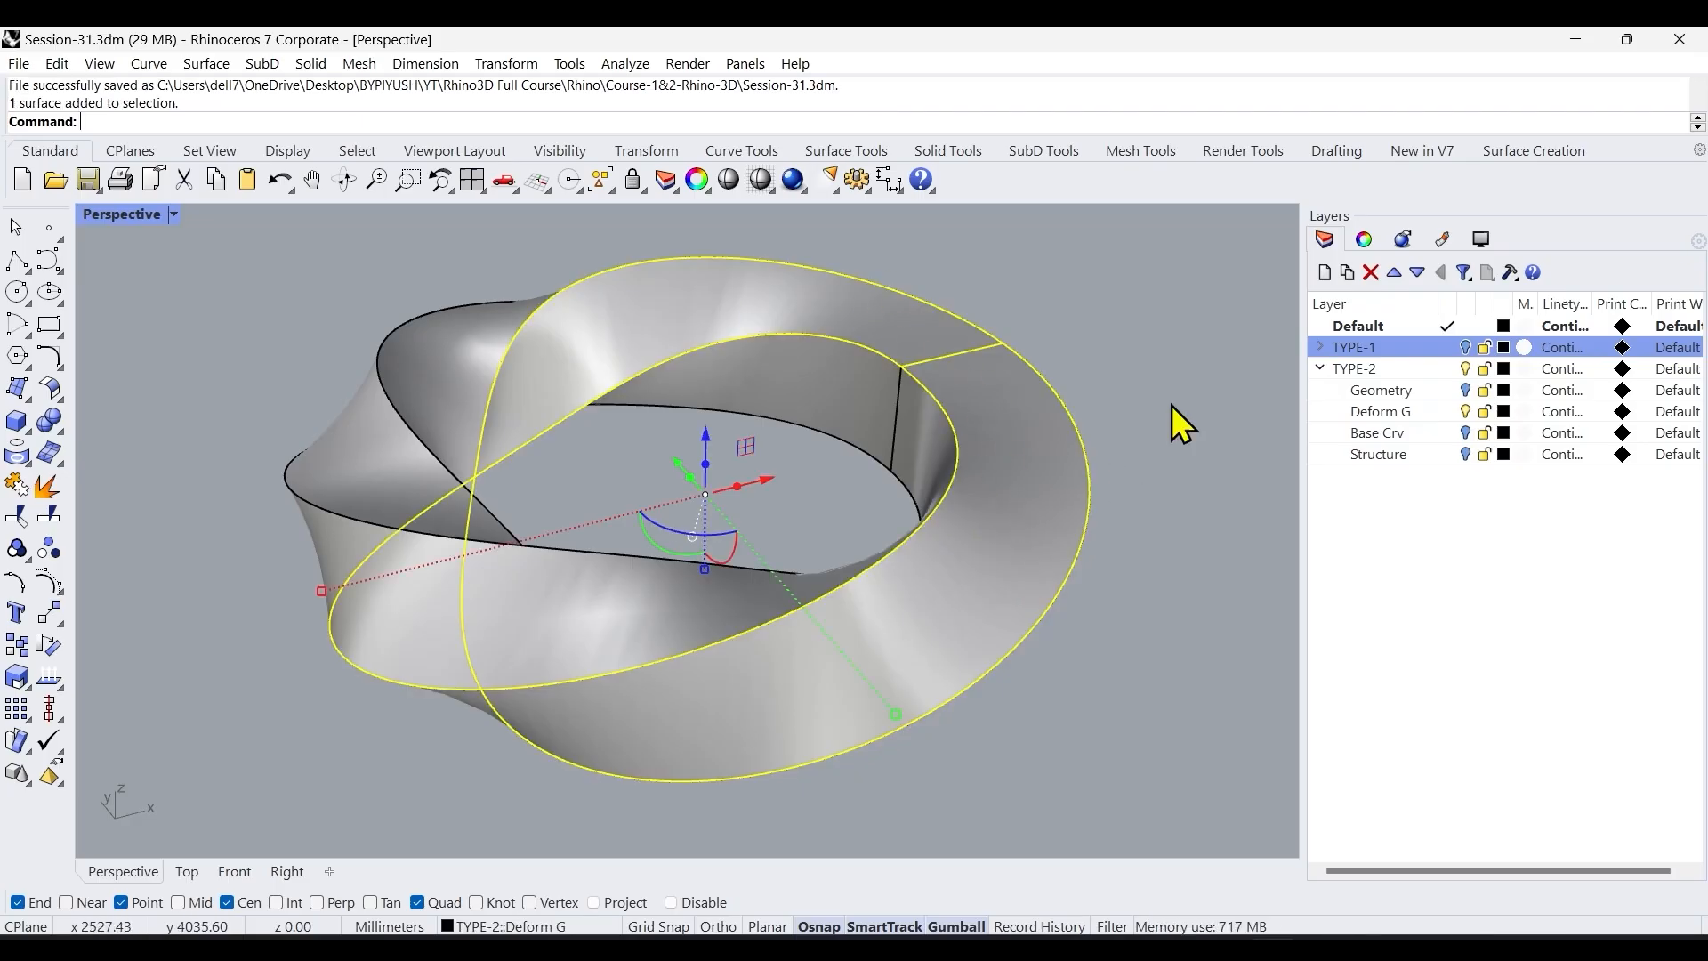
left_click(1181, 359)
left_click(1464, 348)
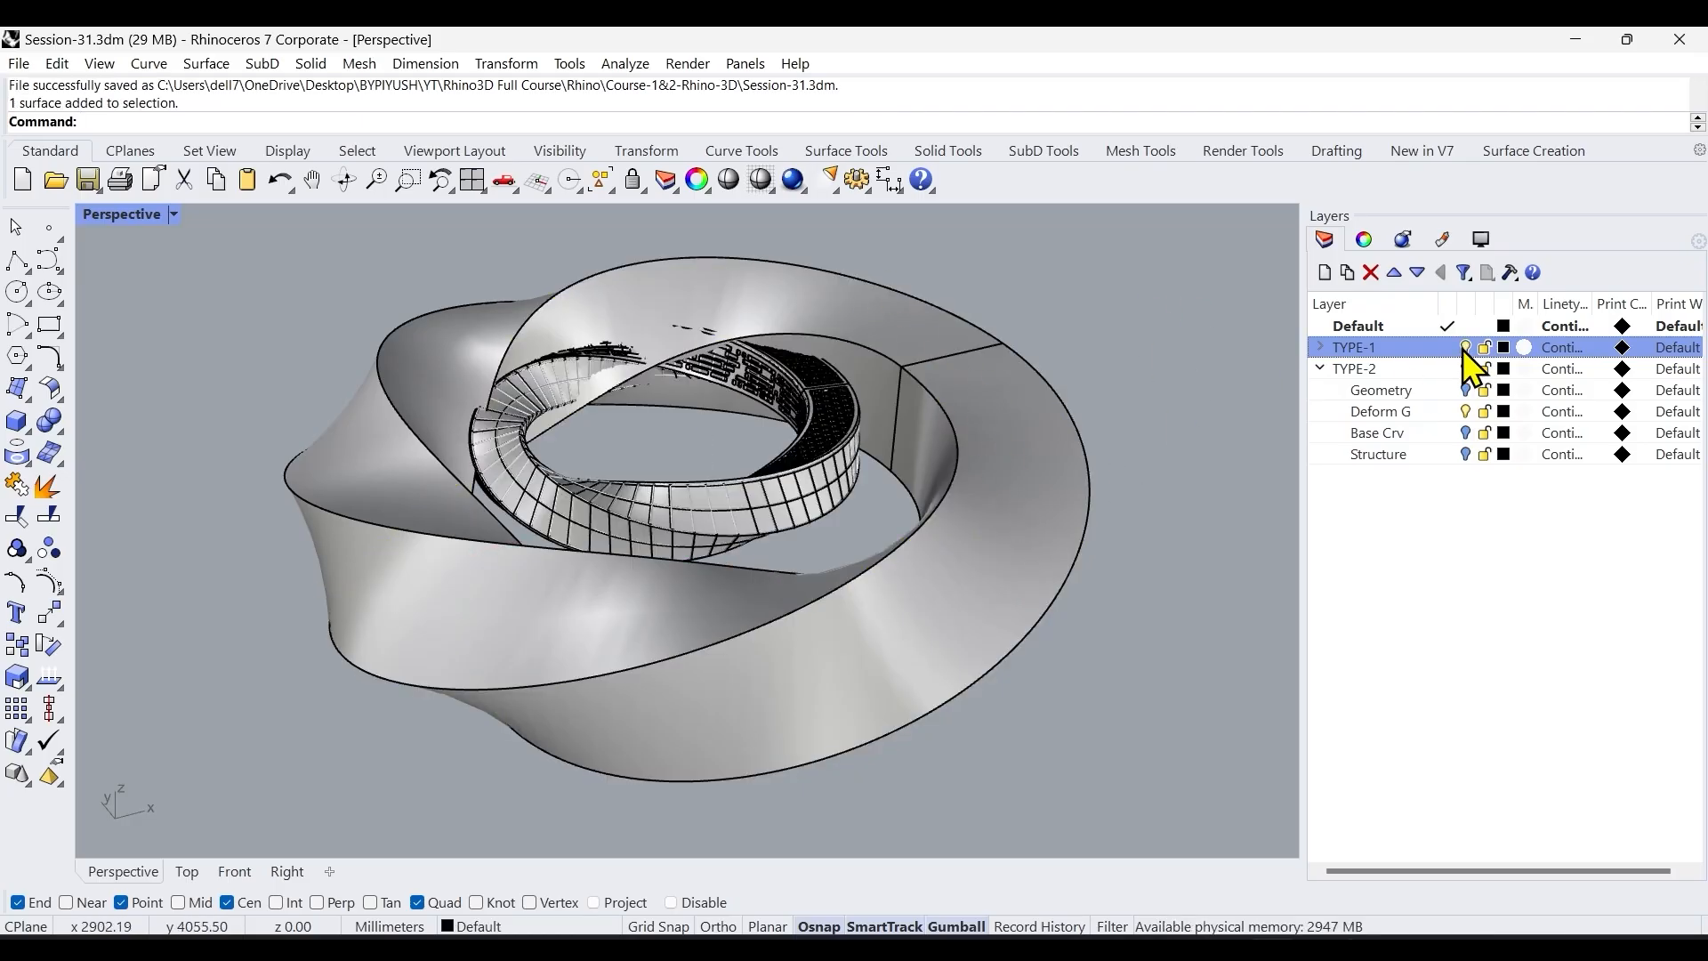
scroll(820, 411, "up", 6)
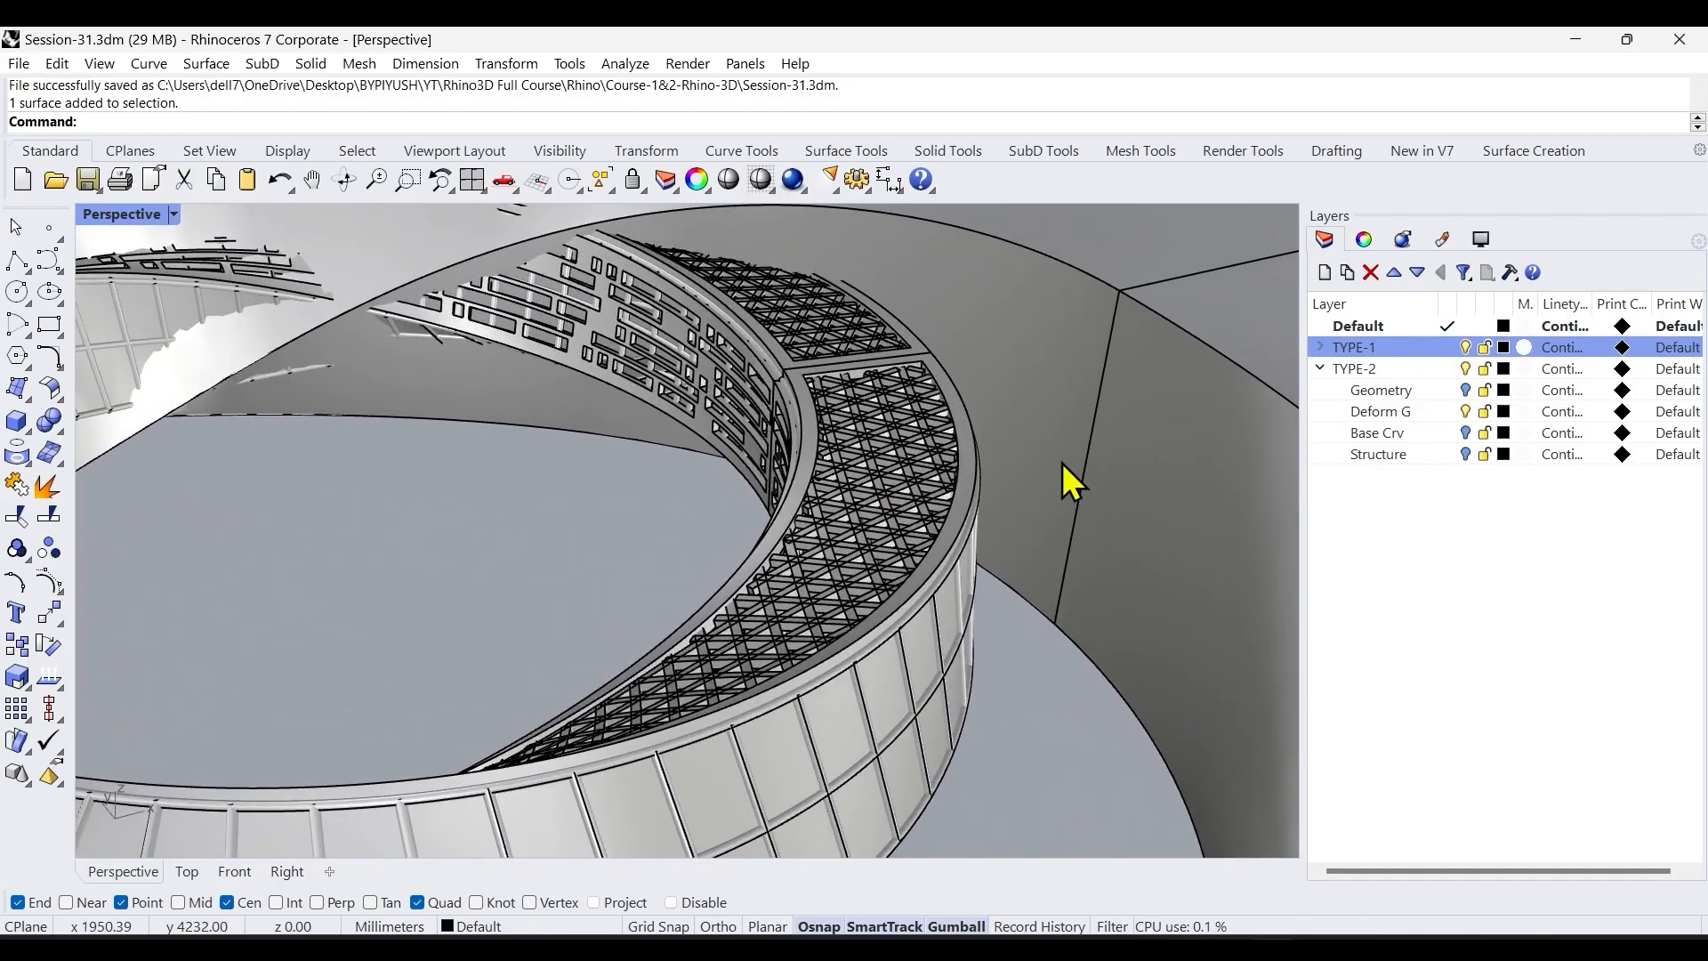
left_click(1464, 348)
scroll(847, 406, "down", 6)
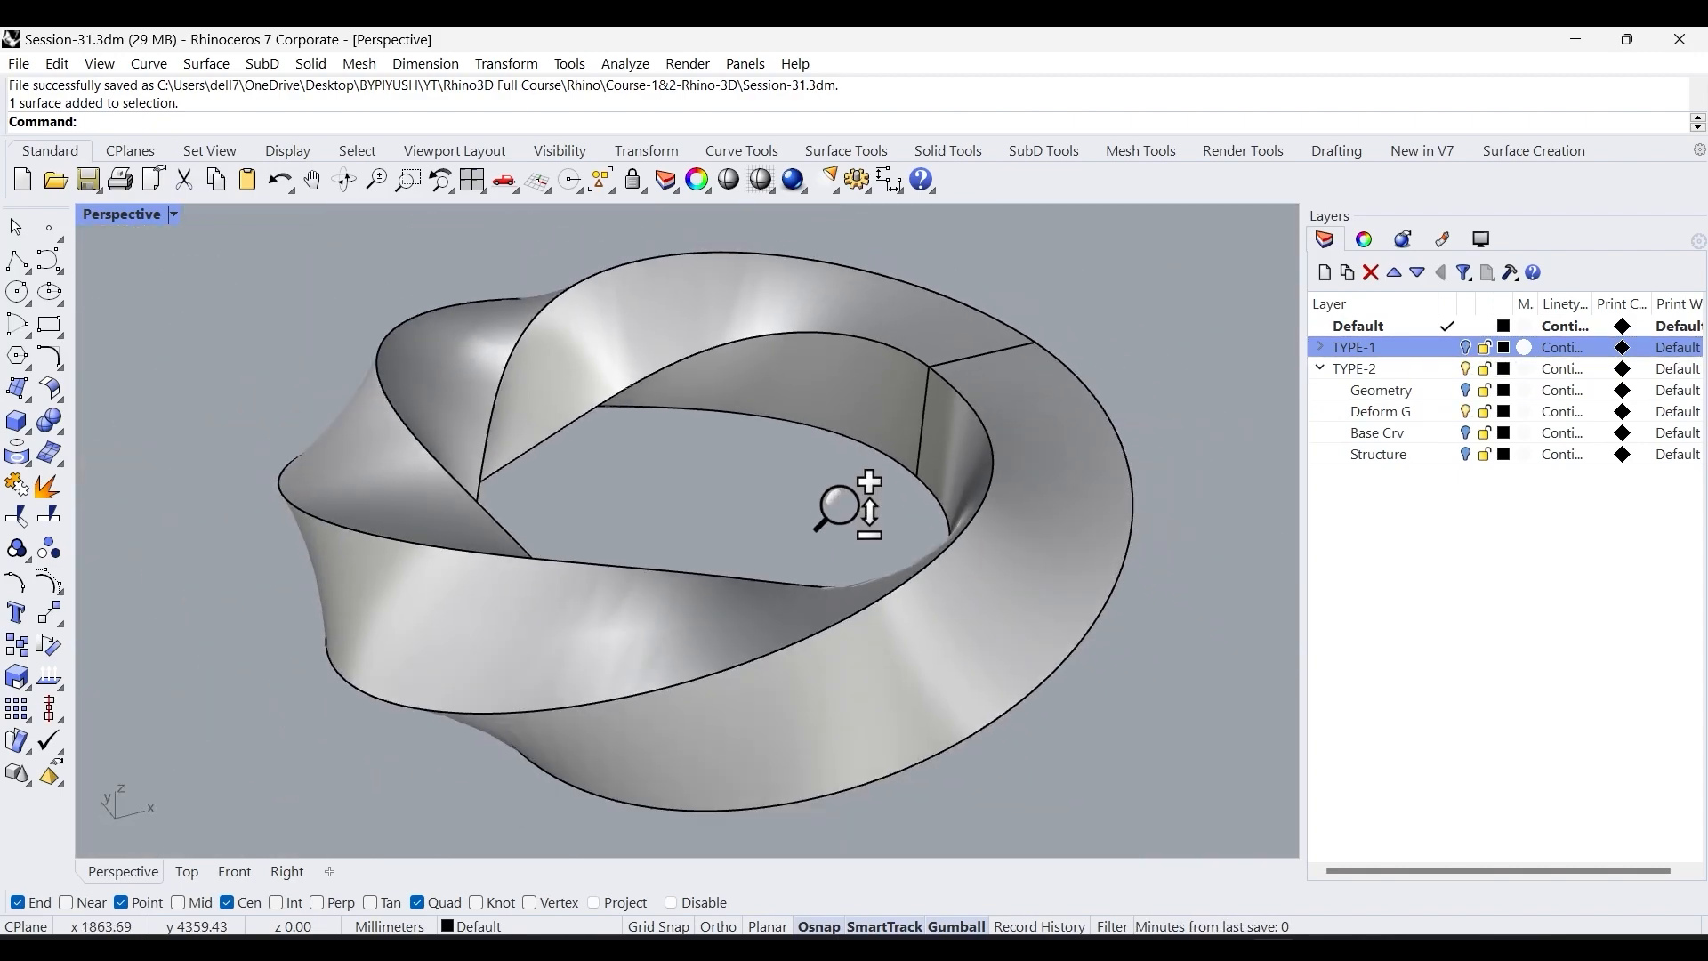
Extract the wide outer face of the twisted ring from its polysurface as a separate surface.
left_click(984, 414)
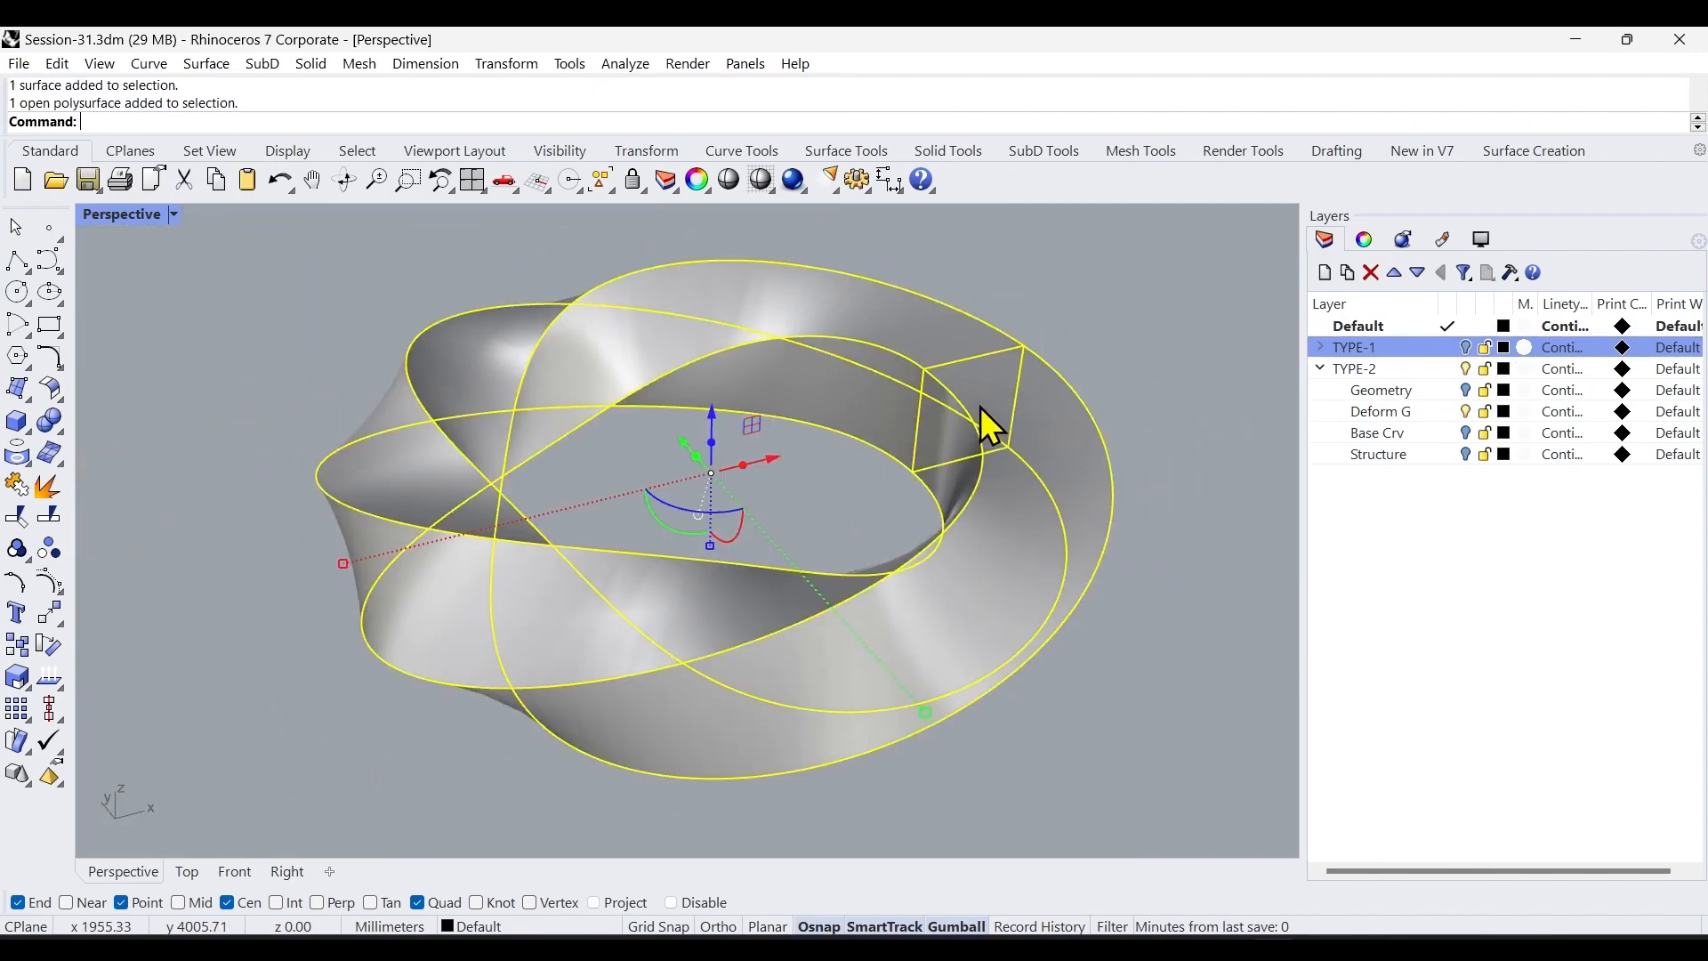
left_click(1108, 355)
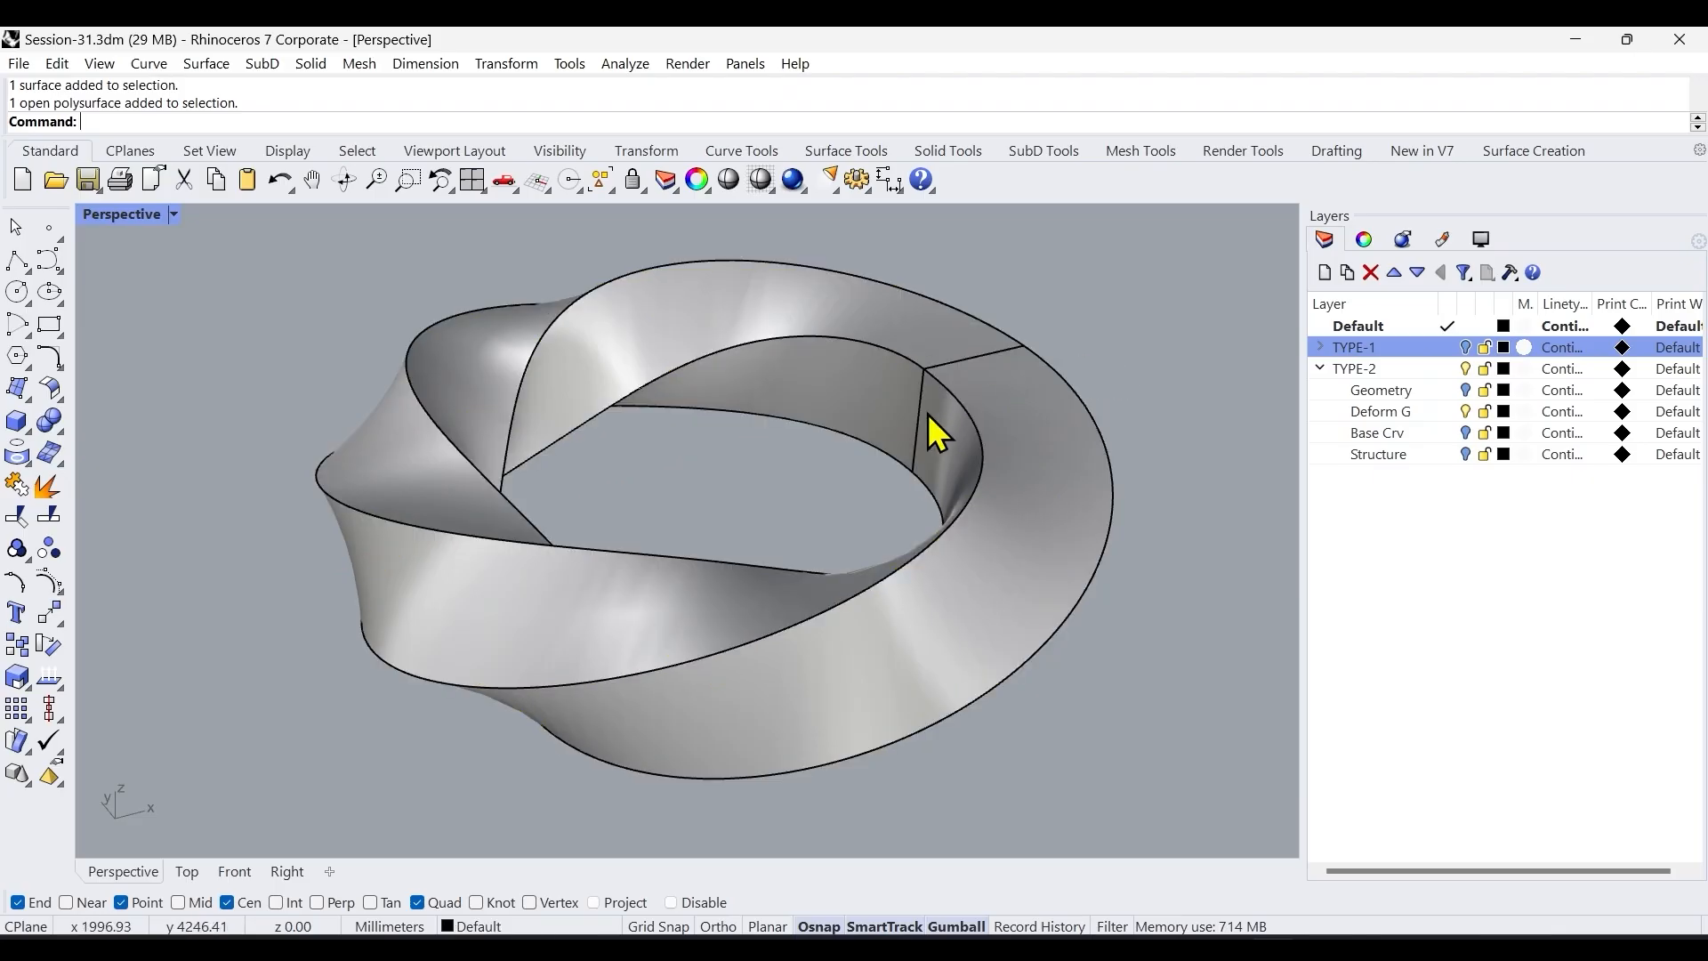
left_click(1007, 409)
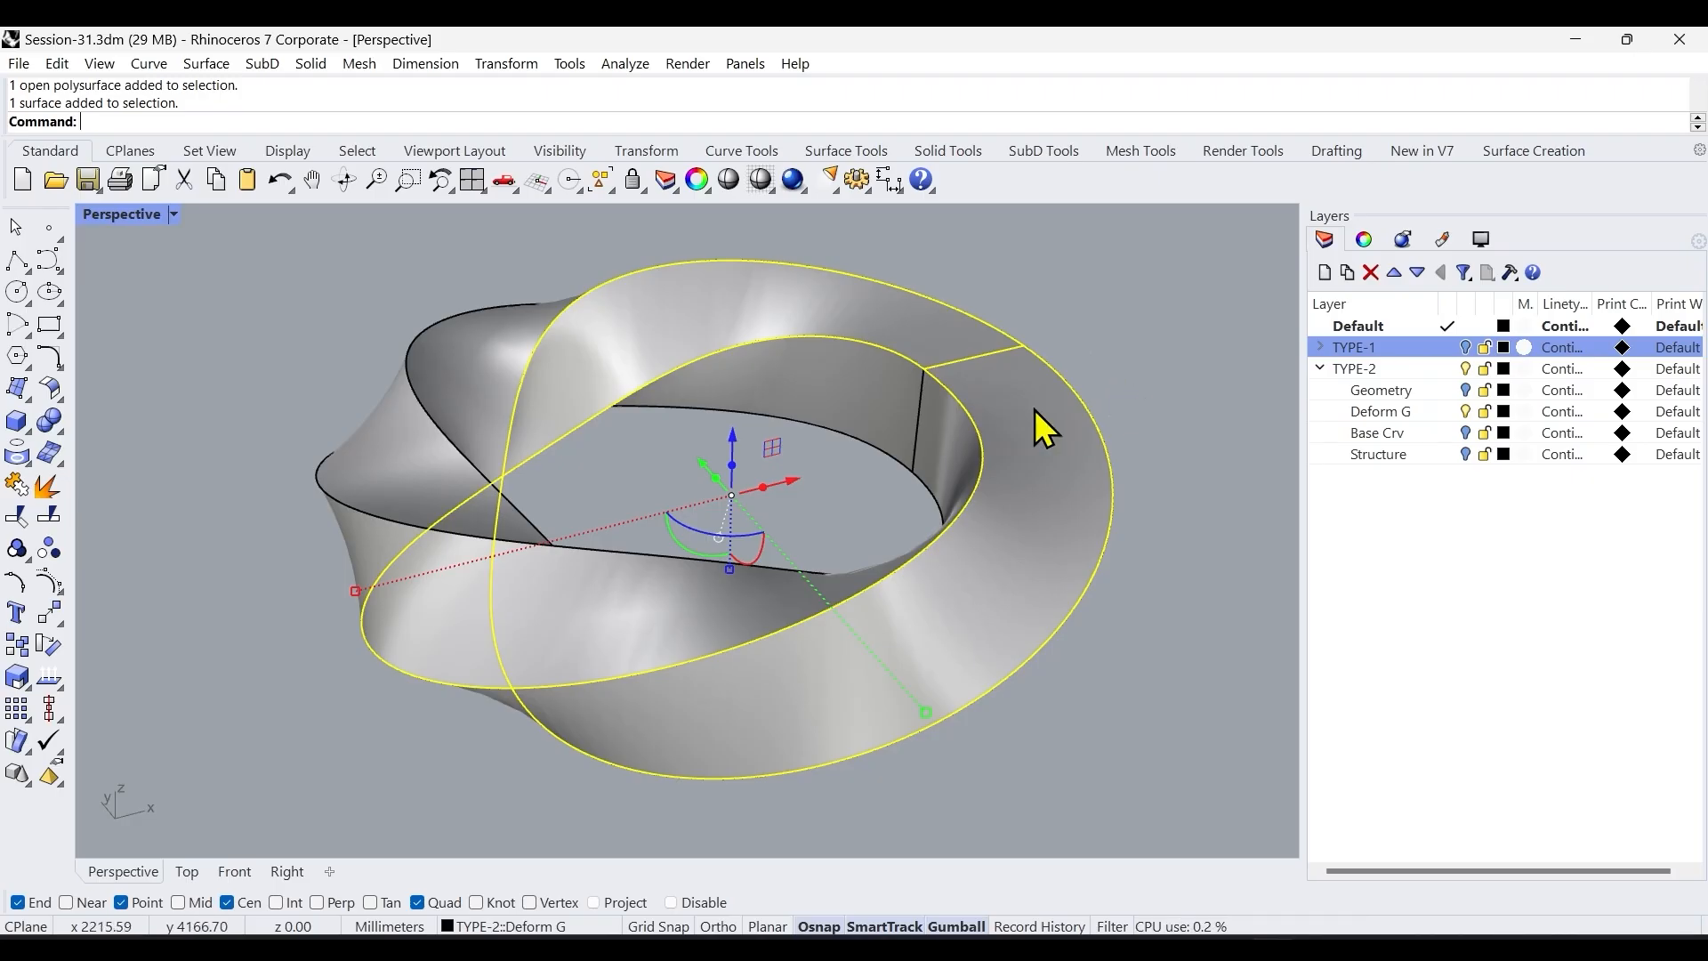
right_click(47, 491)
left_click(137, 518)
left_click(839, 312)
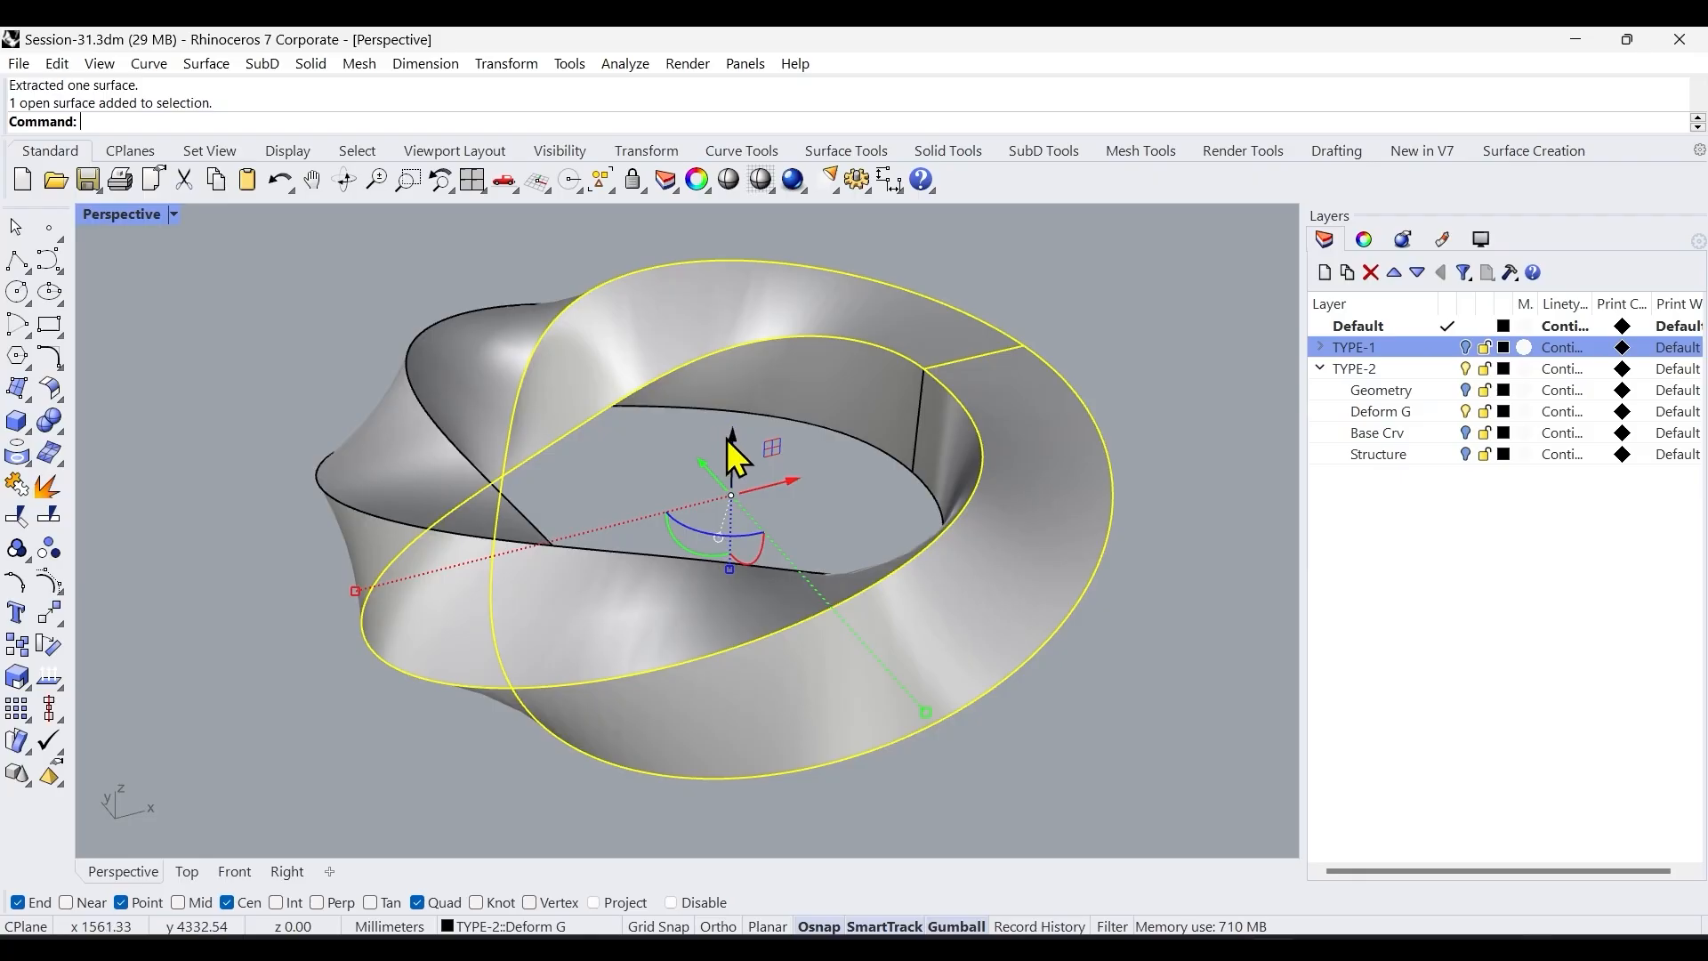
Try moving the extracted surface upward out of the ring, then undo the move and clear the selection.
left_click_drag(729, 438, 747, 289)
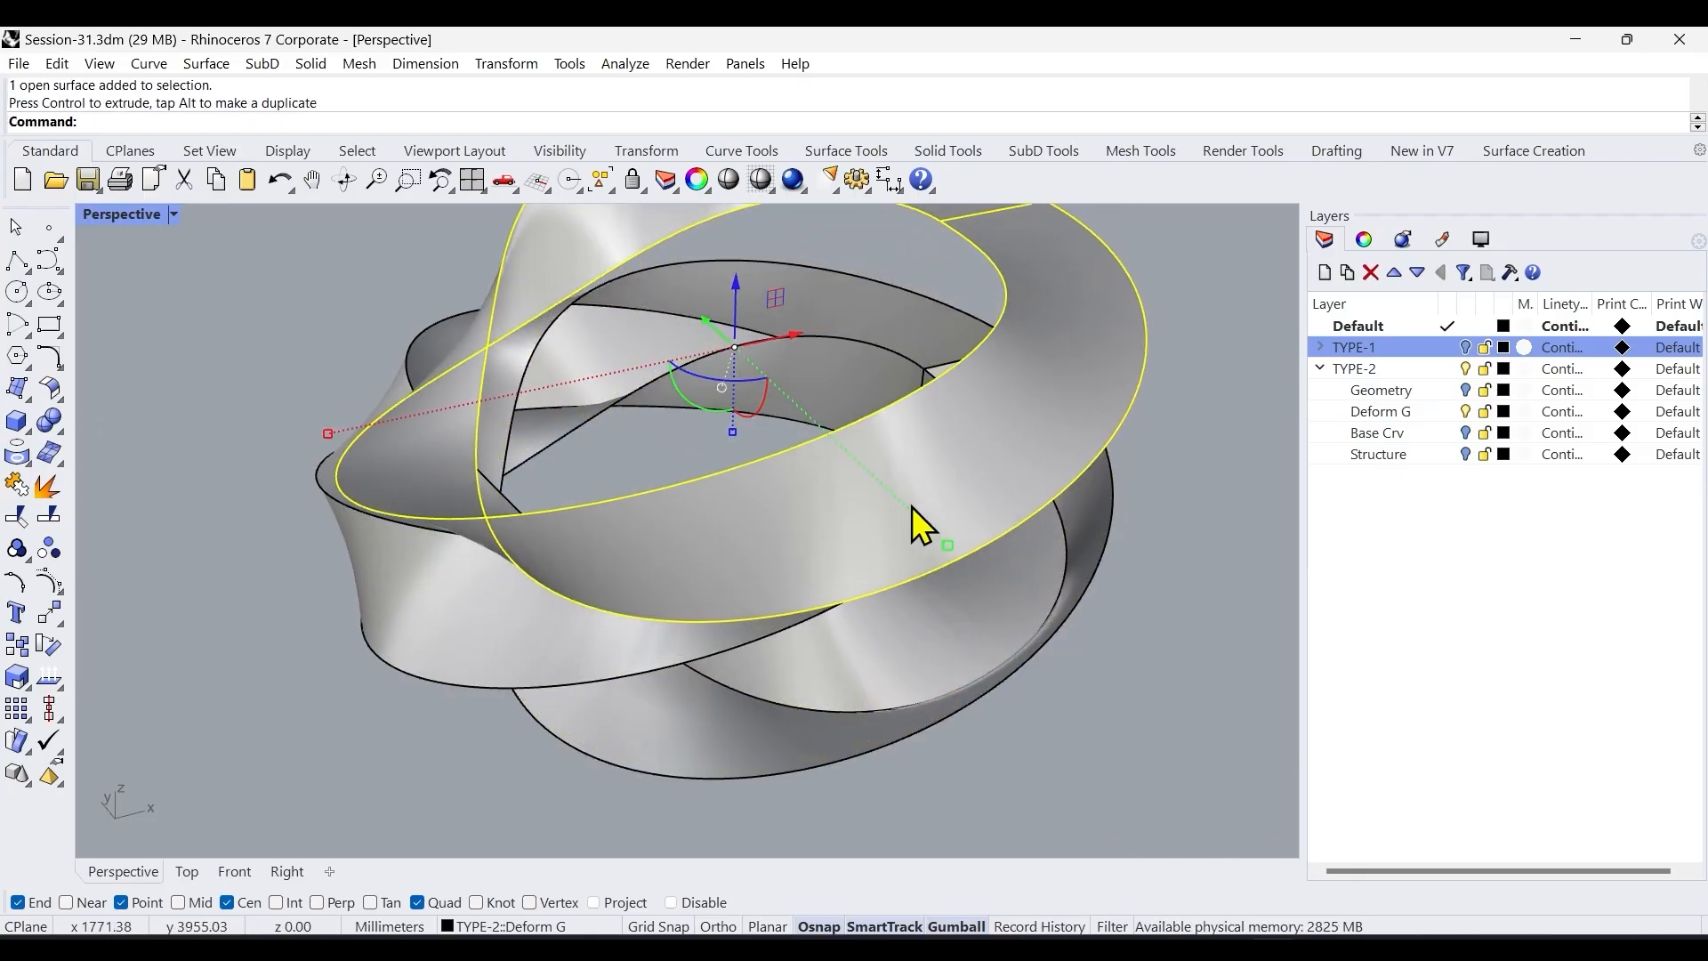
key("ctrl+z")
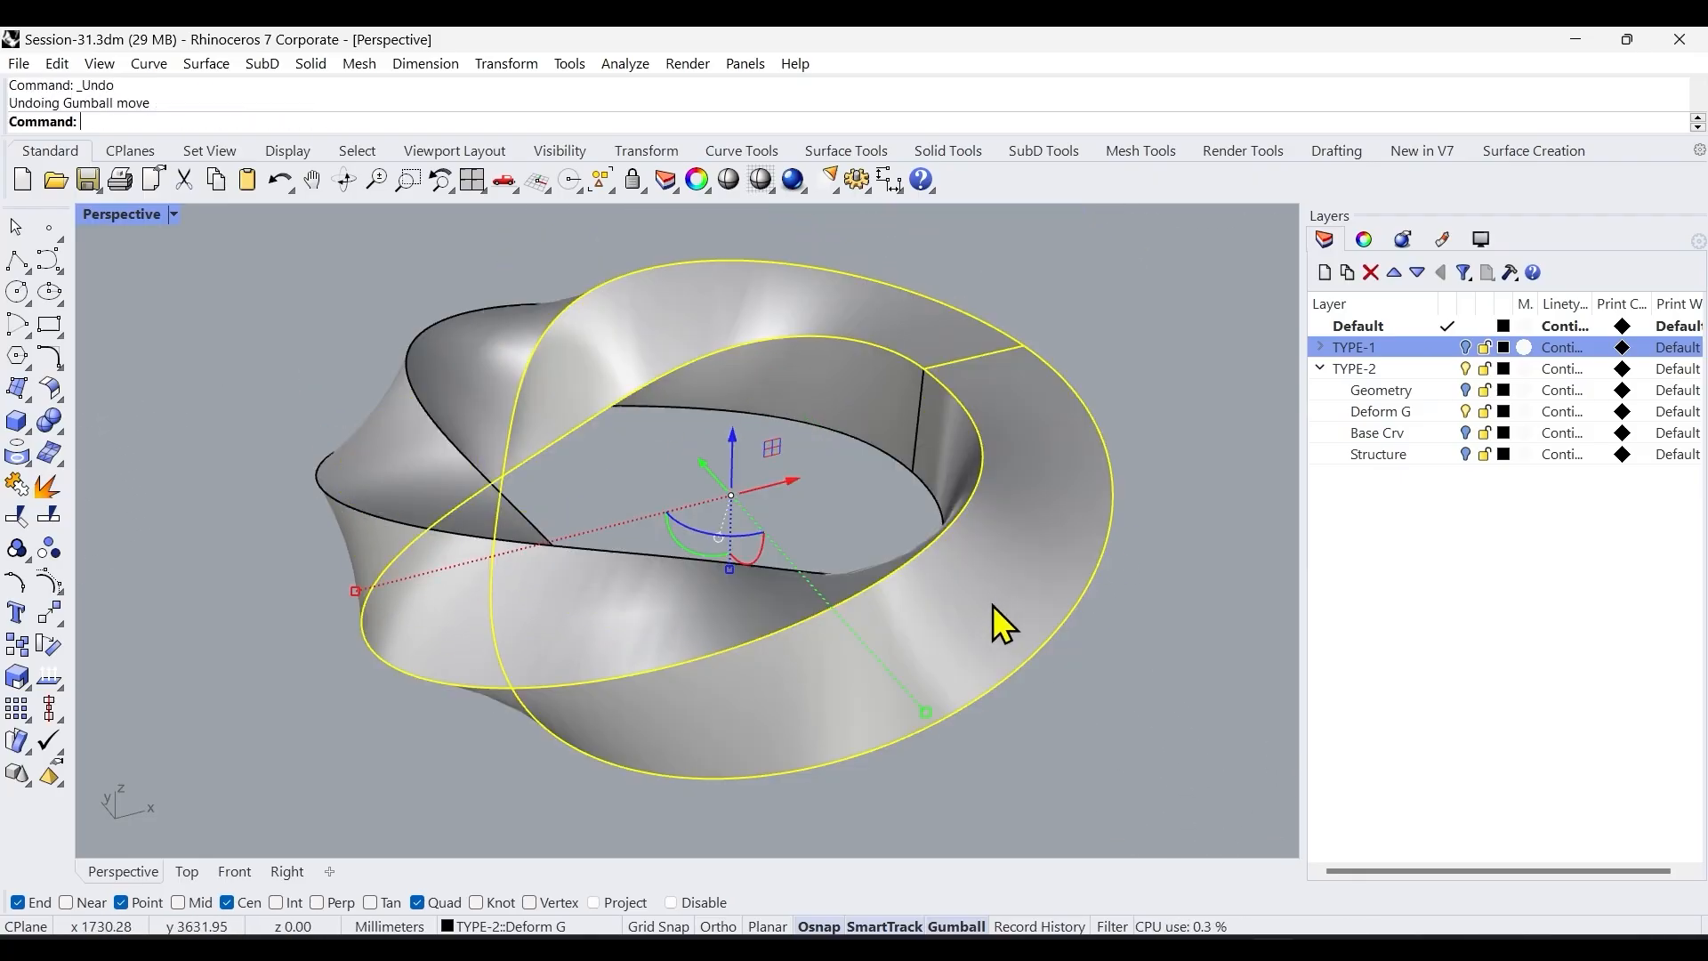
left_click(1186, 520)
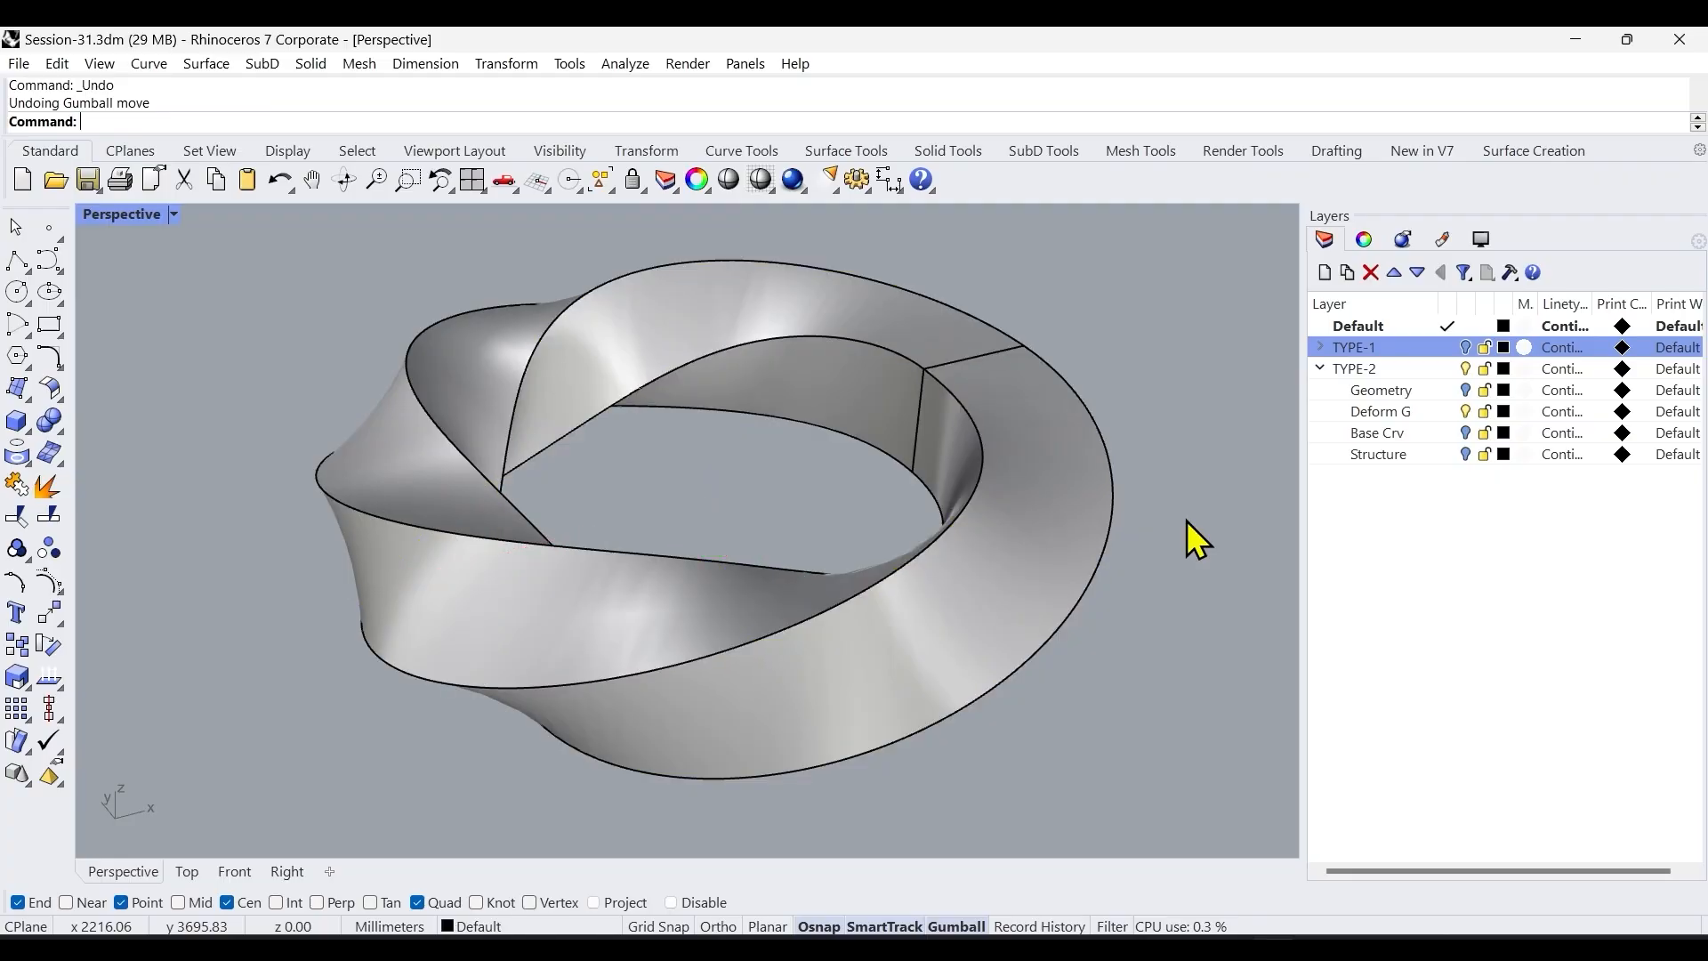
Unroll the extracted ring surface into a flat strip with UnrollSrf, without adding any curves to unroll.
left_click(1022, 434)
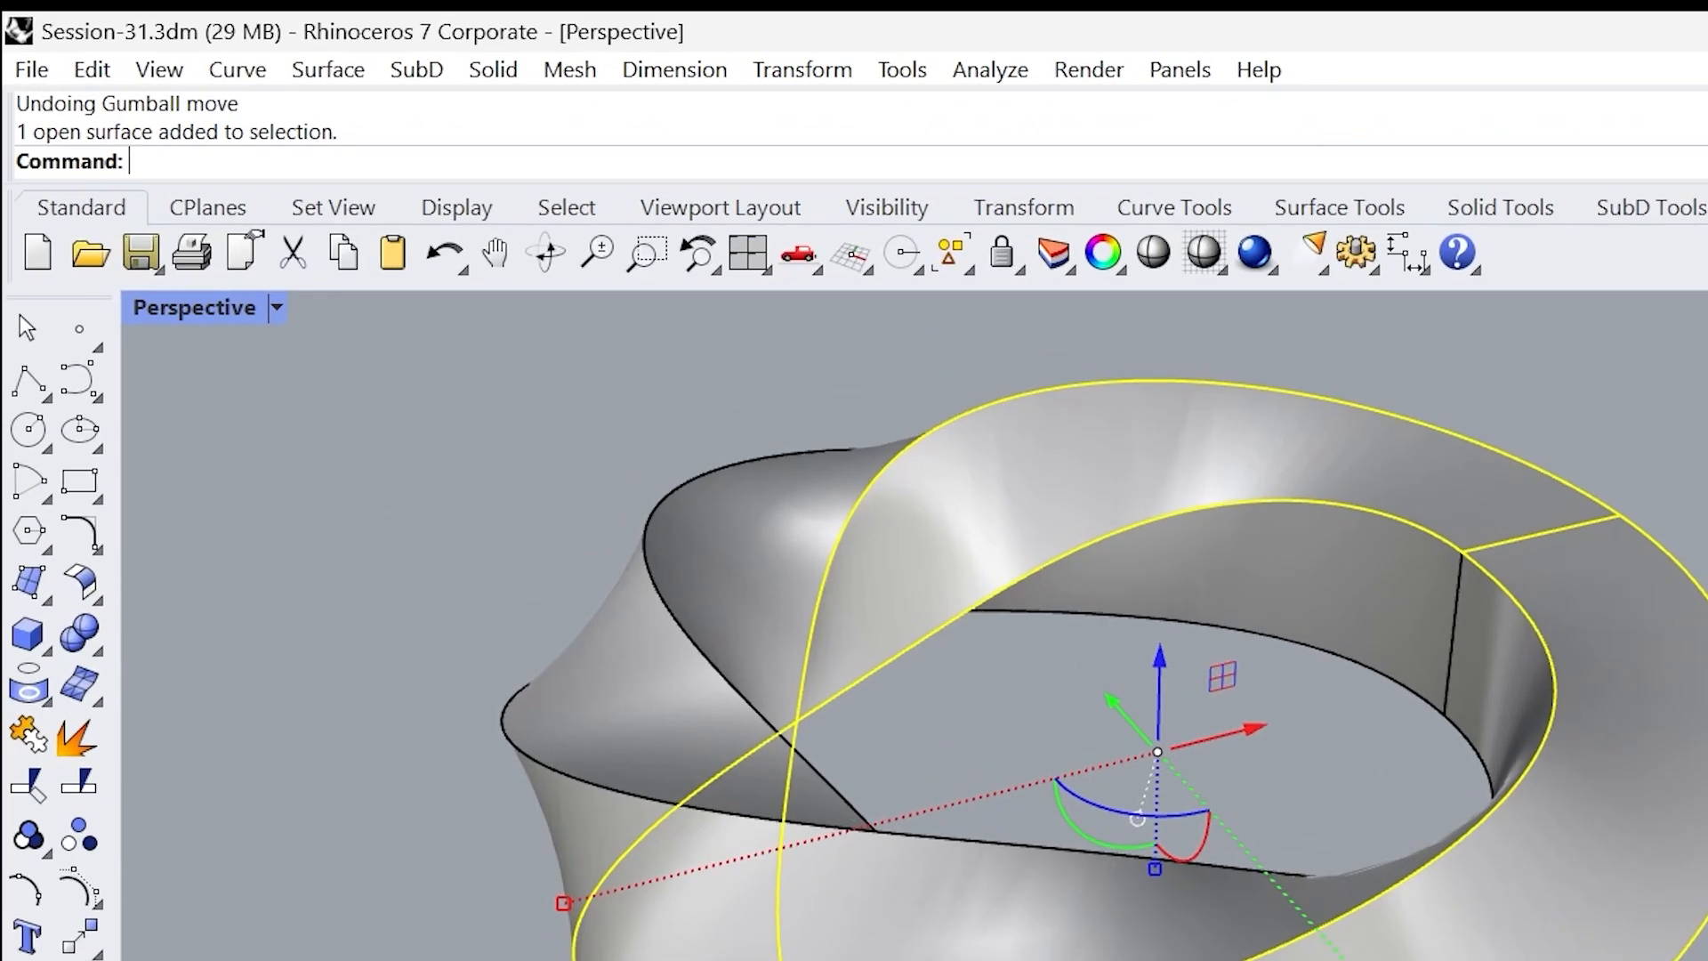
type("UnrollSrf")
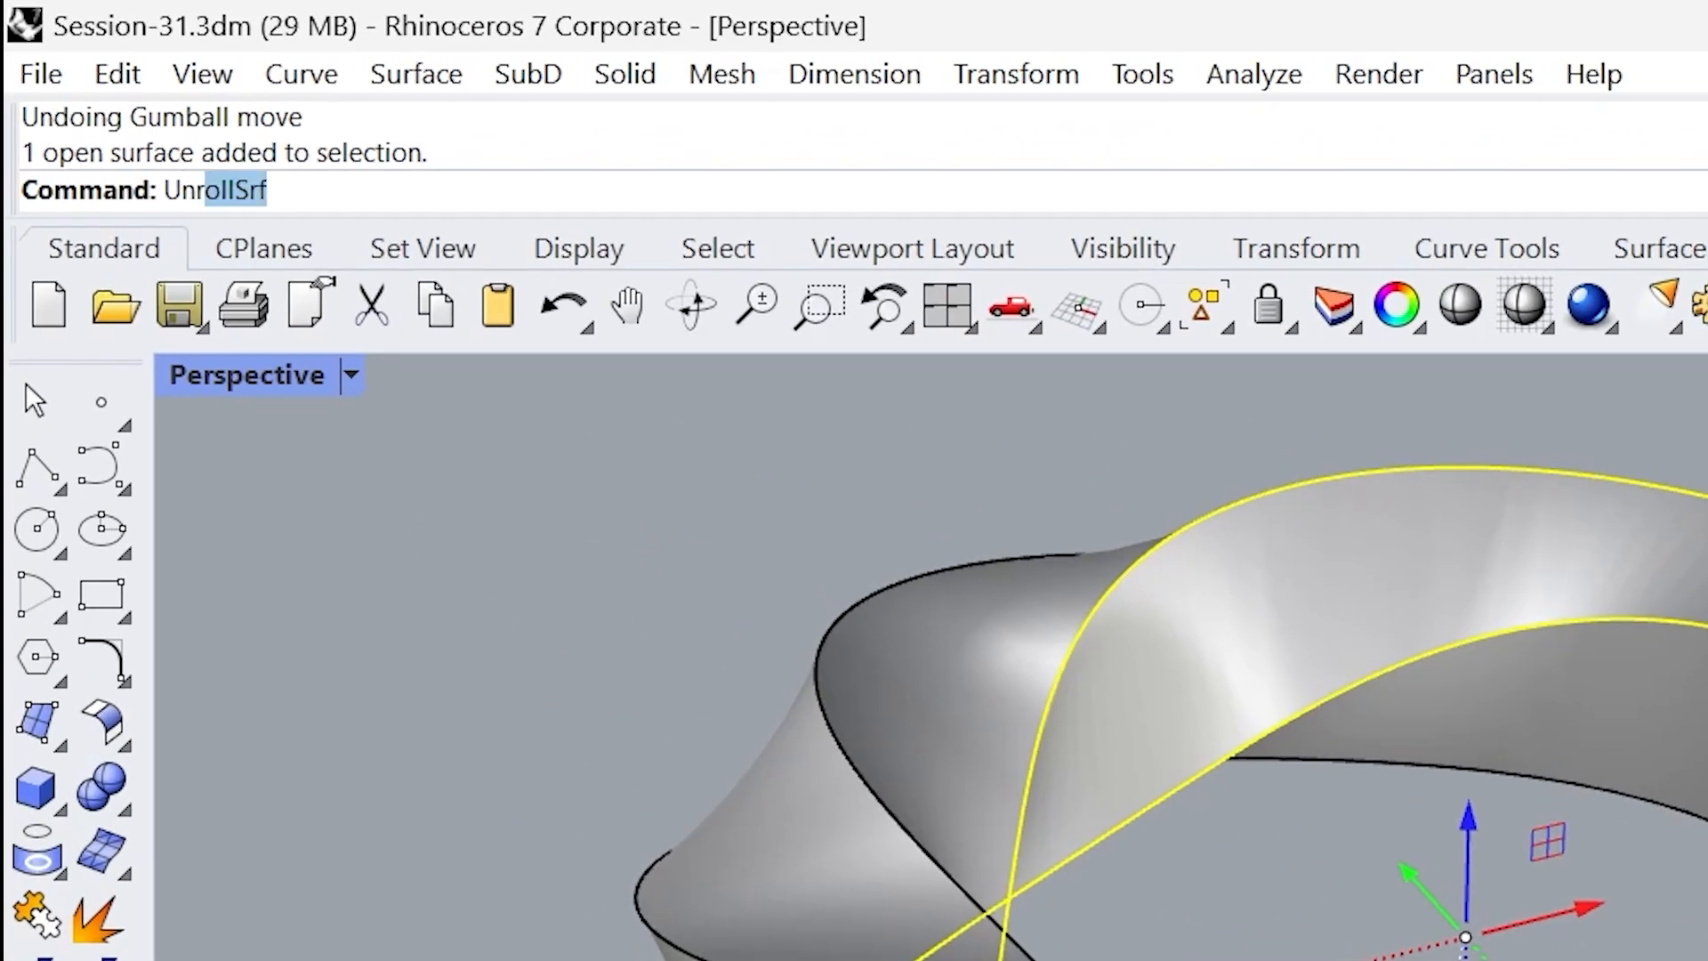
key("Return")
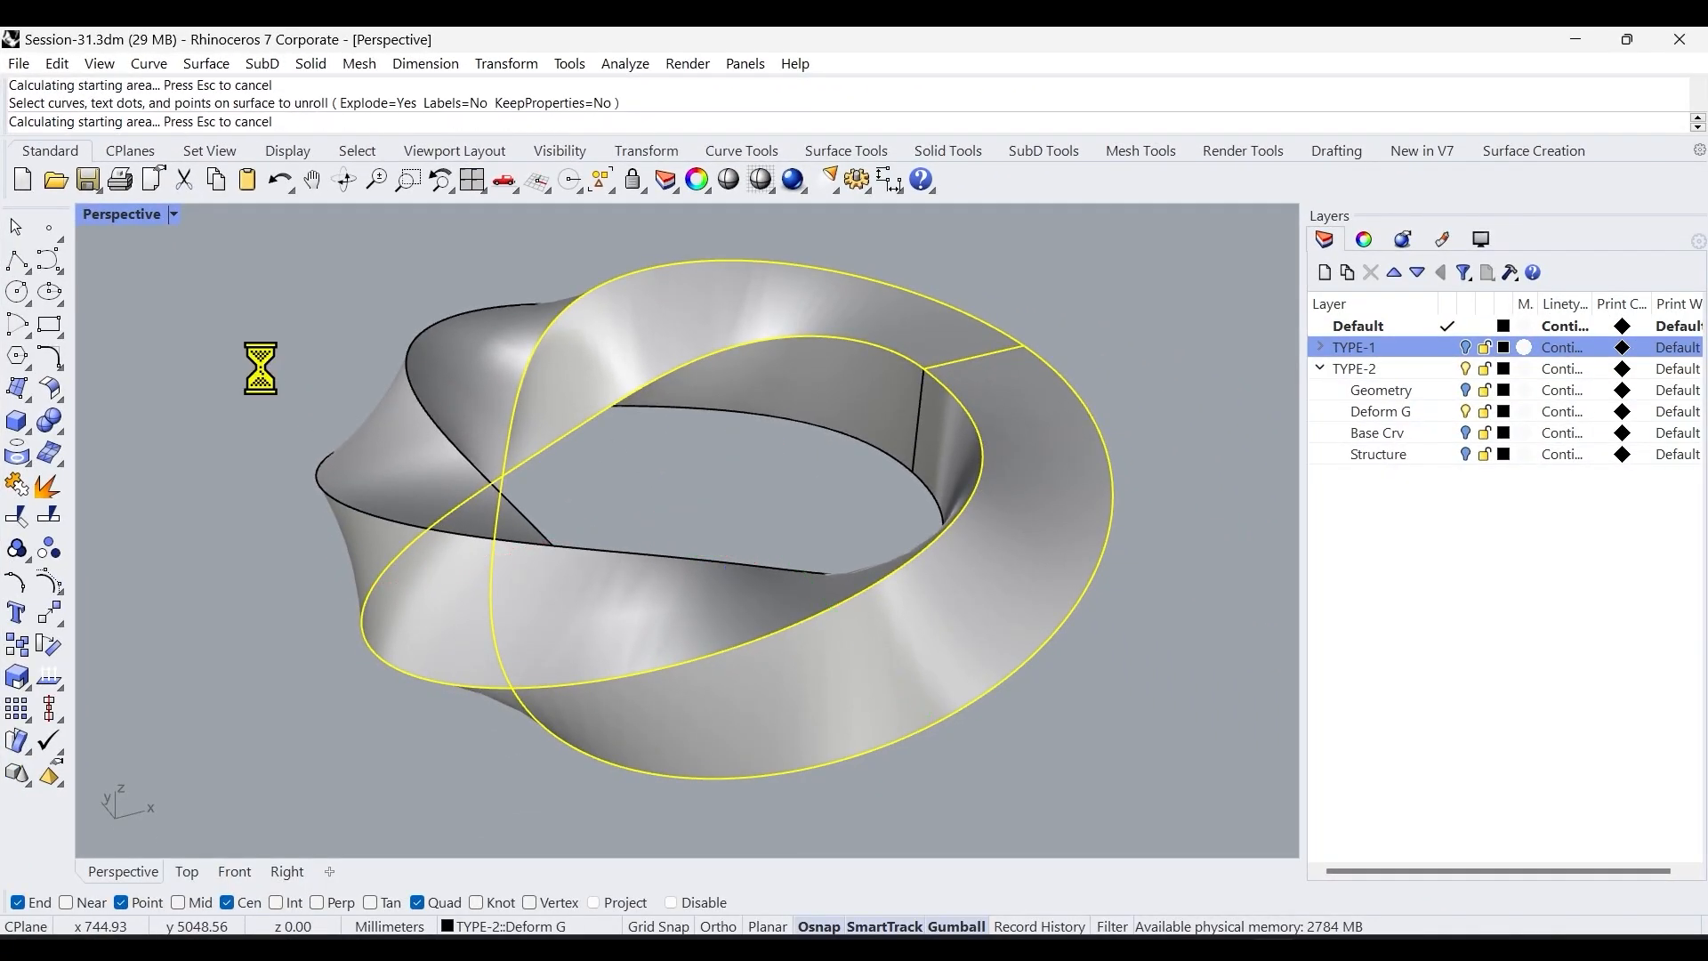
key("Return")
scroll(447, 451, "down", 5)
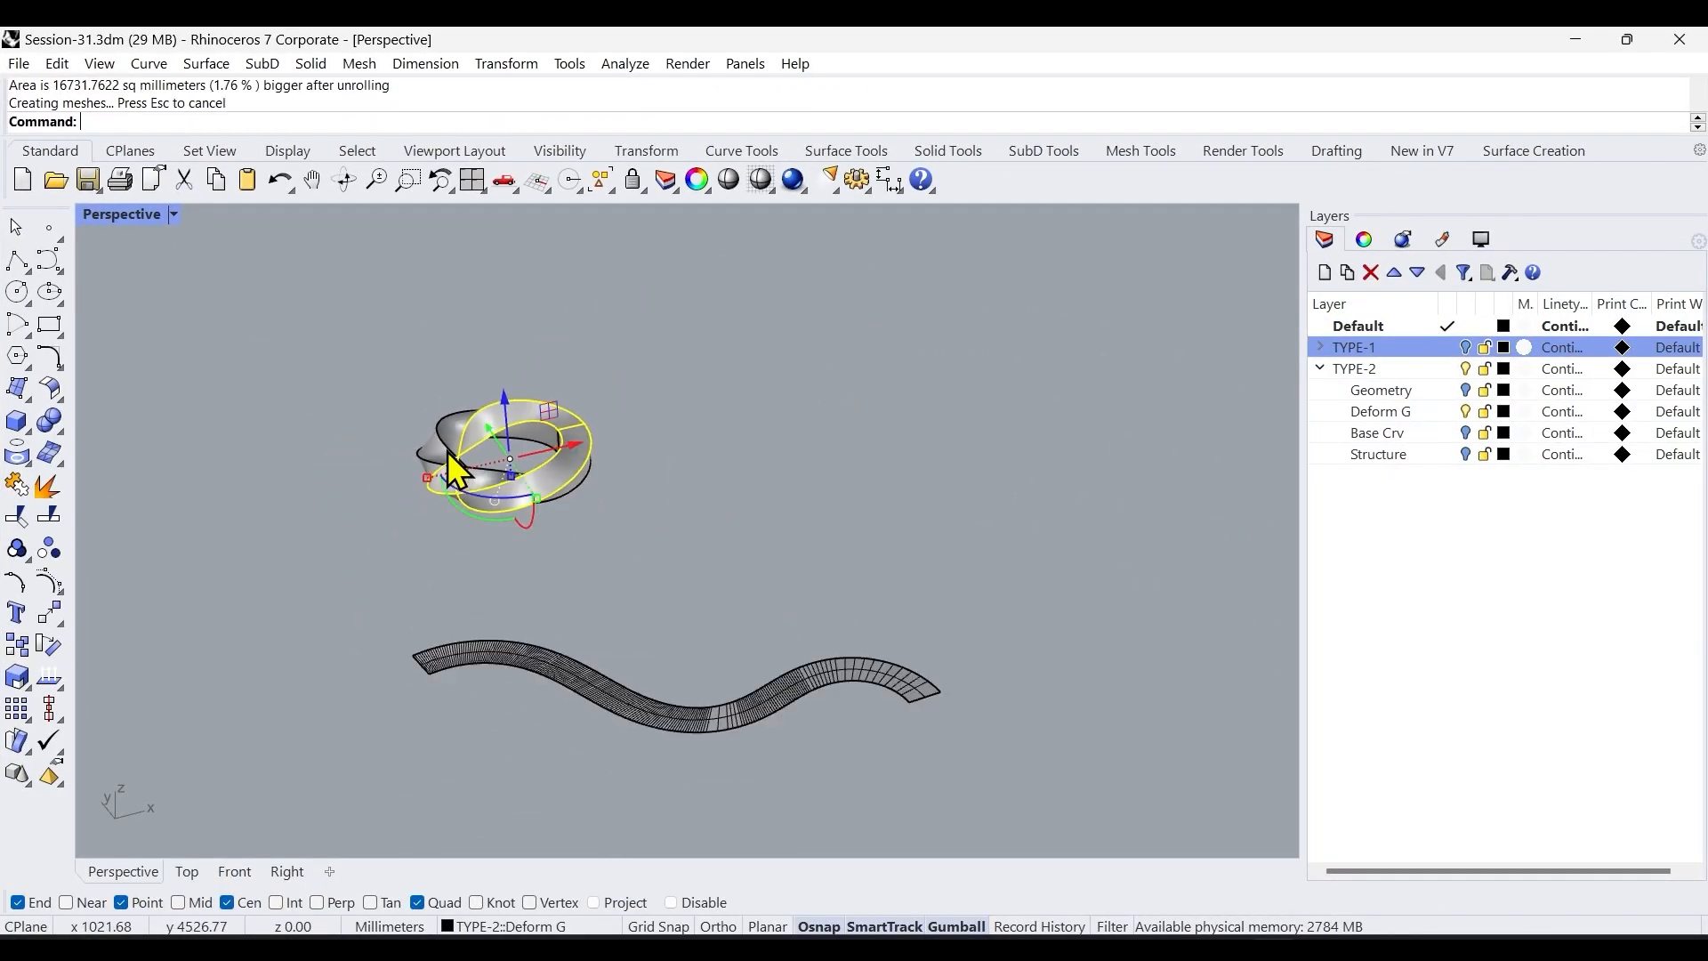
Turn off surface isocurve display on the unrolled strip and clear the selection.
left_click(599, 695)
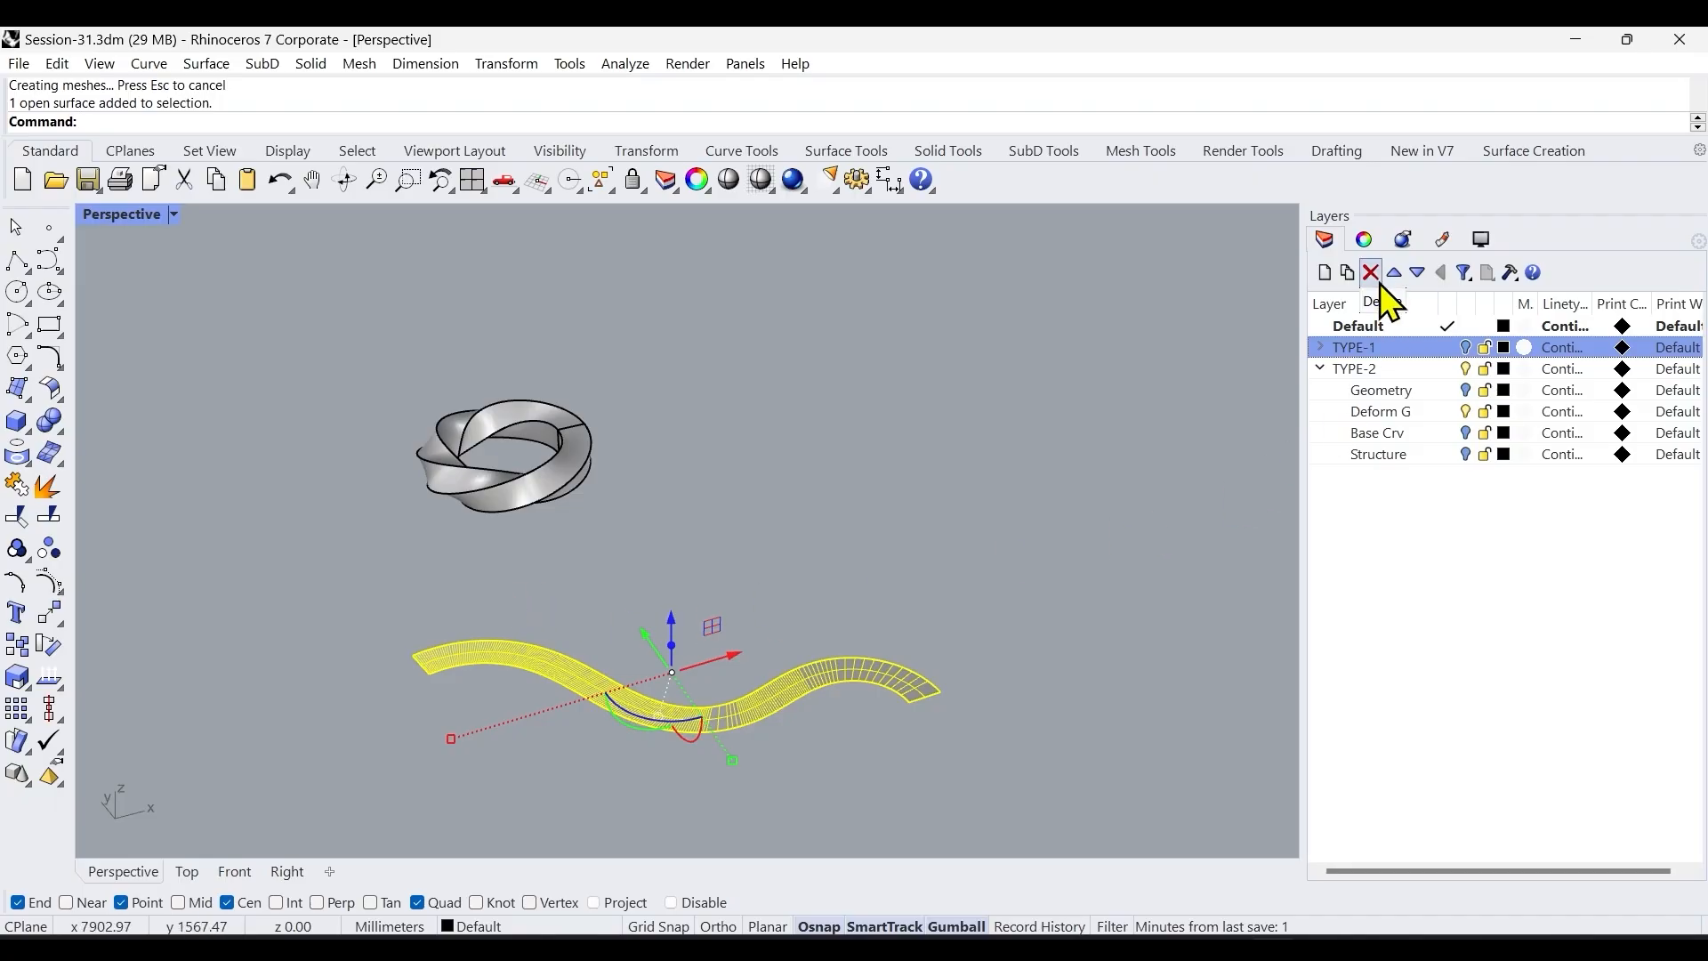
left_click(1365, 241)
key("Escape")
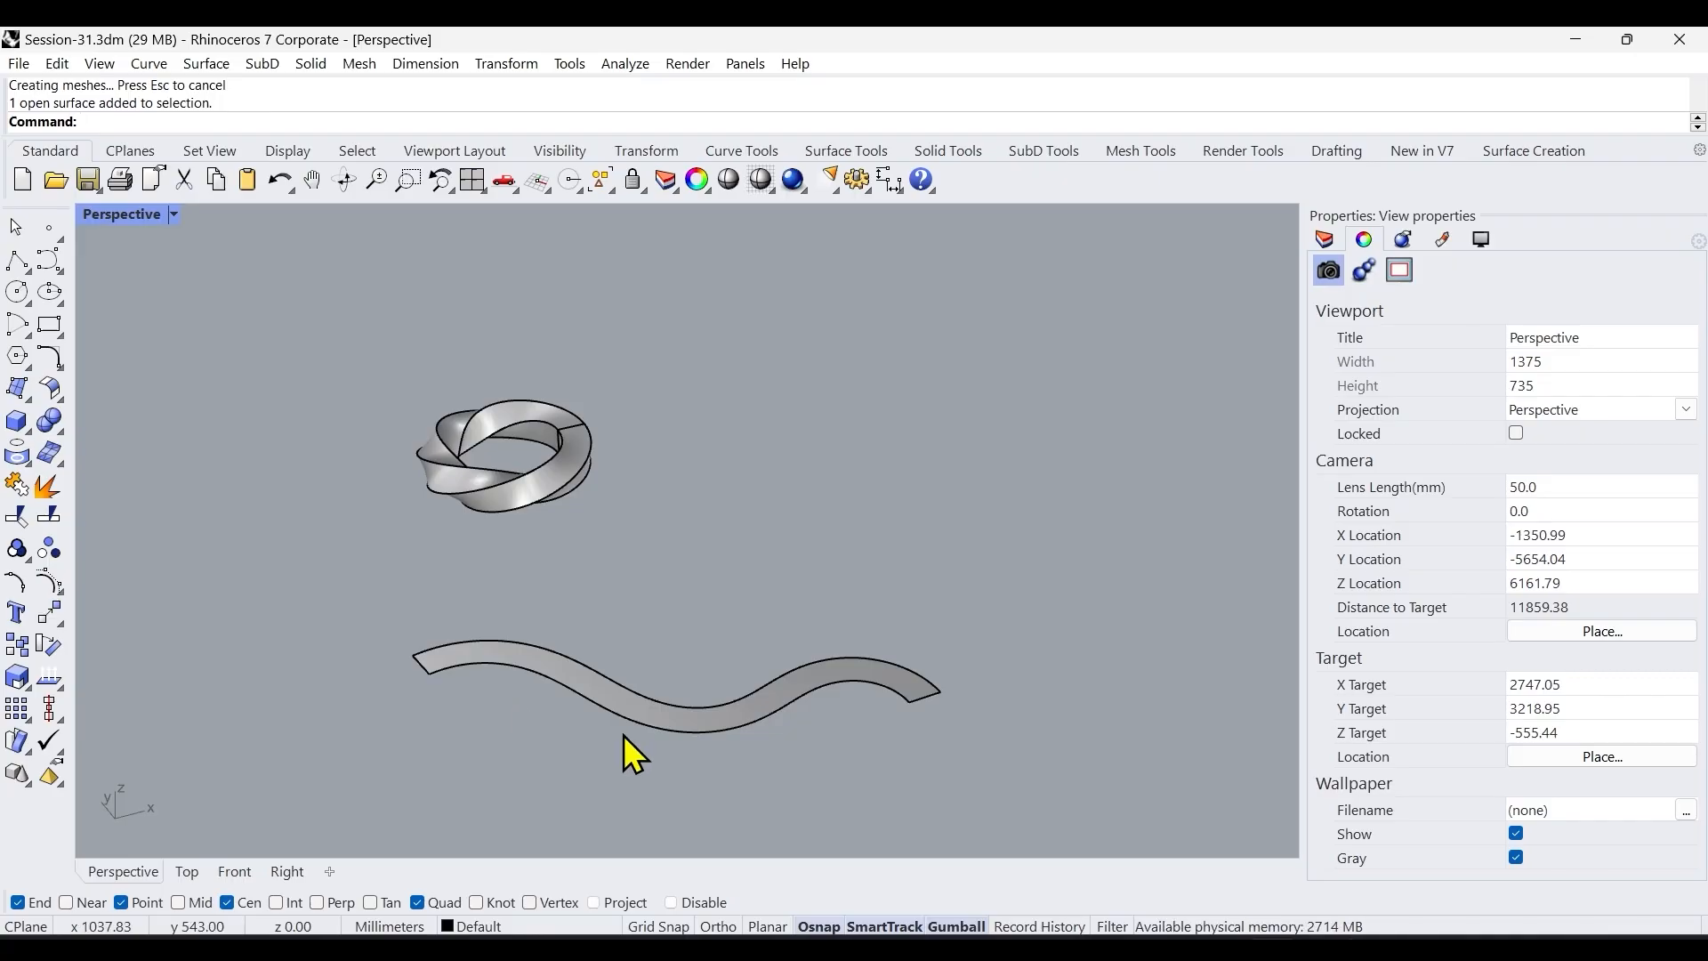
scroll(590, 690, "up", 5)
left_click(703, 697)
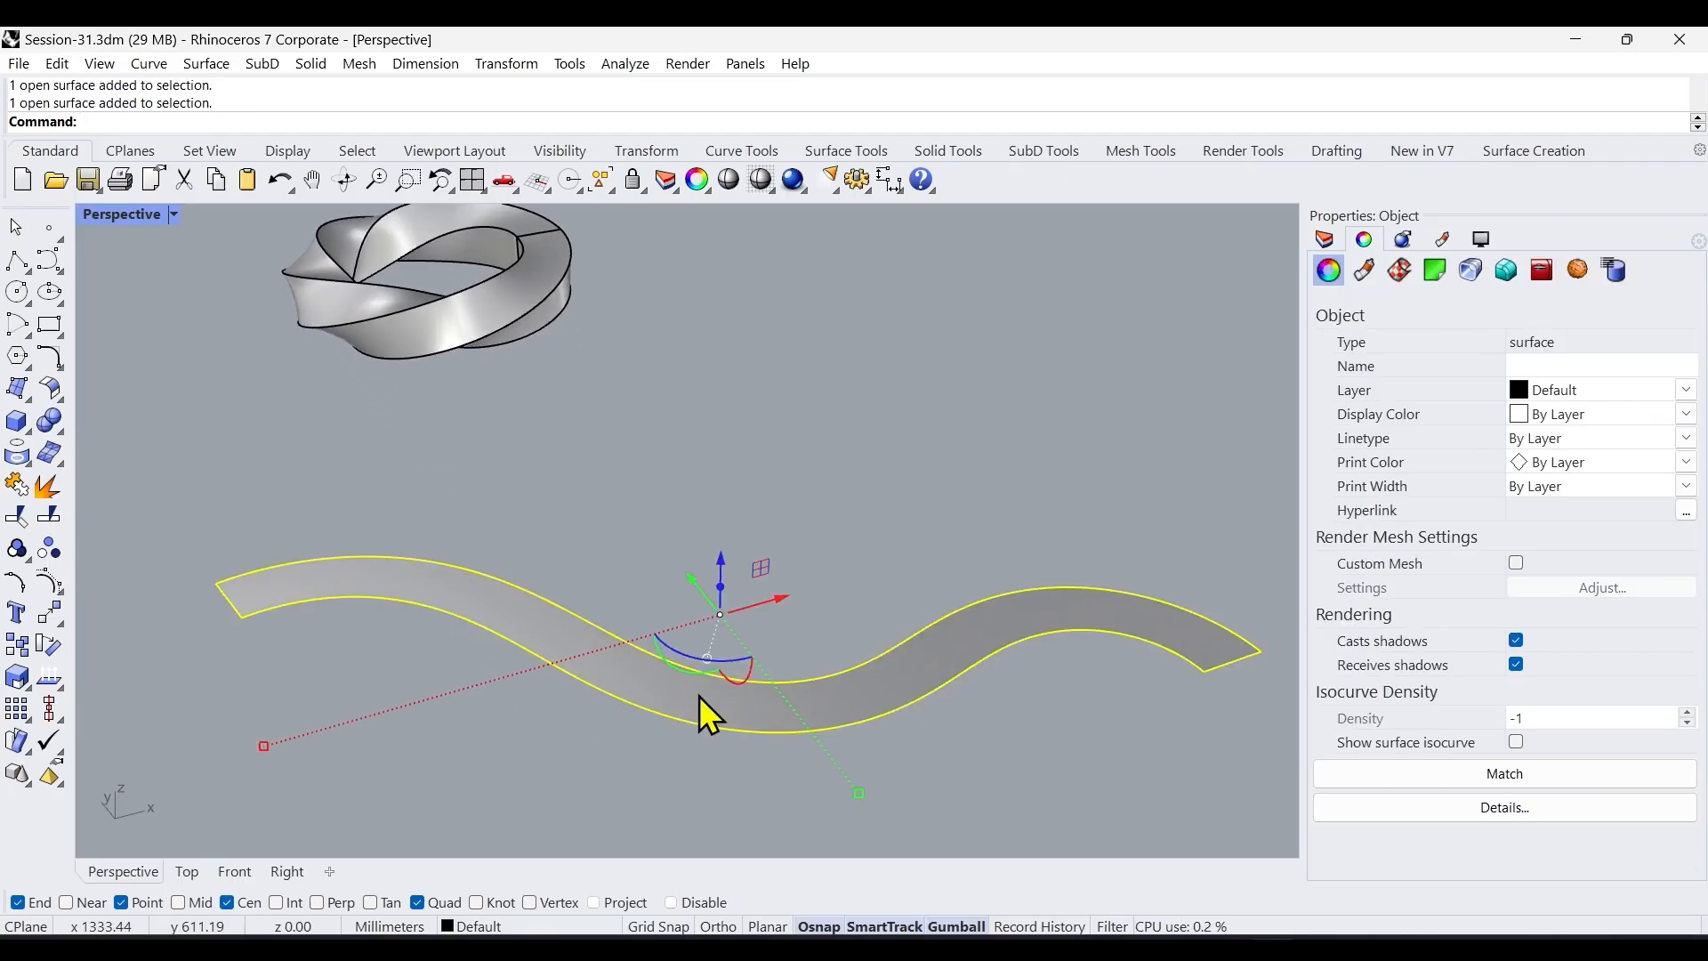
left_click(603, 515)
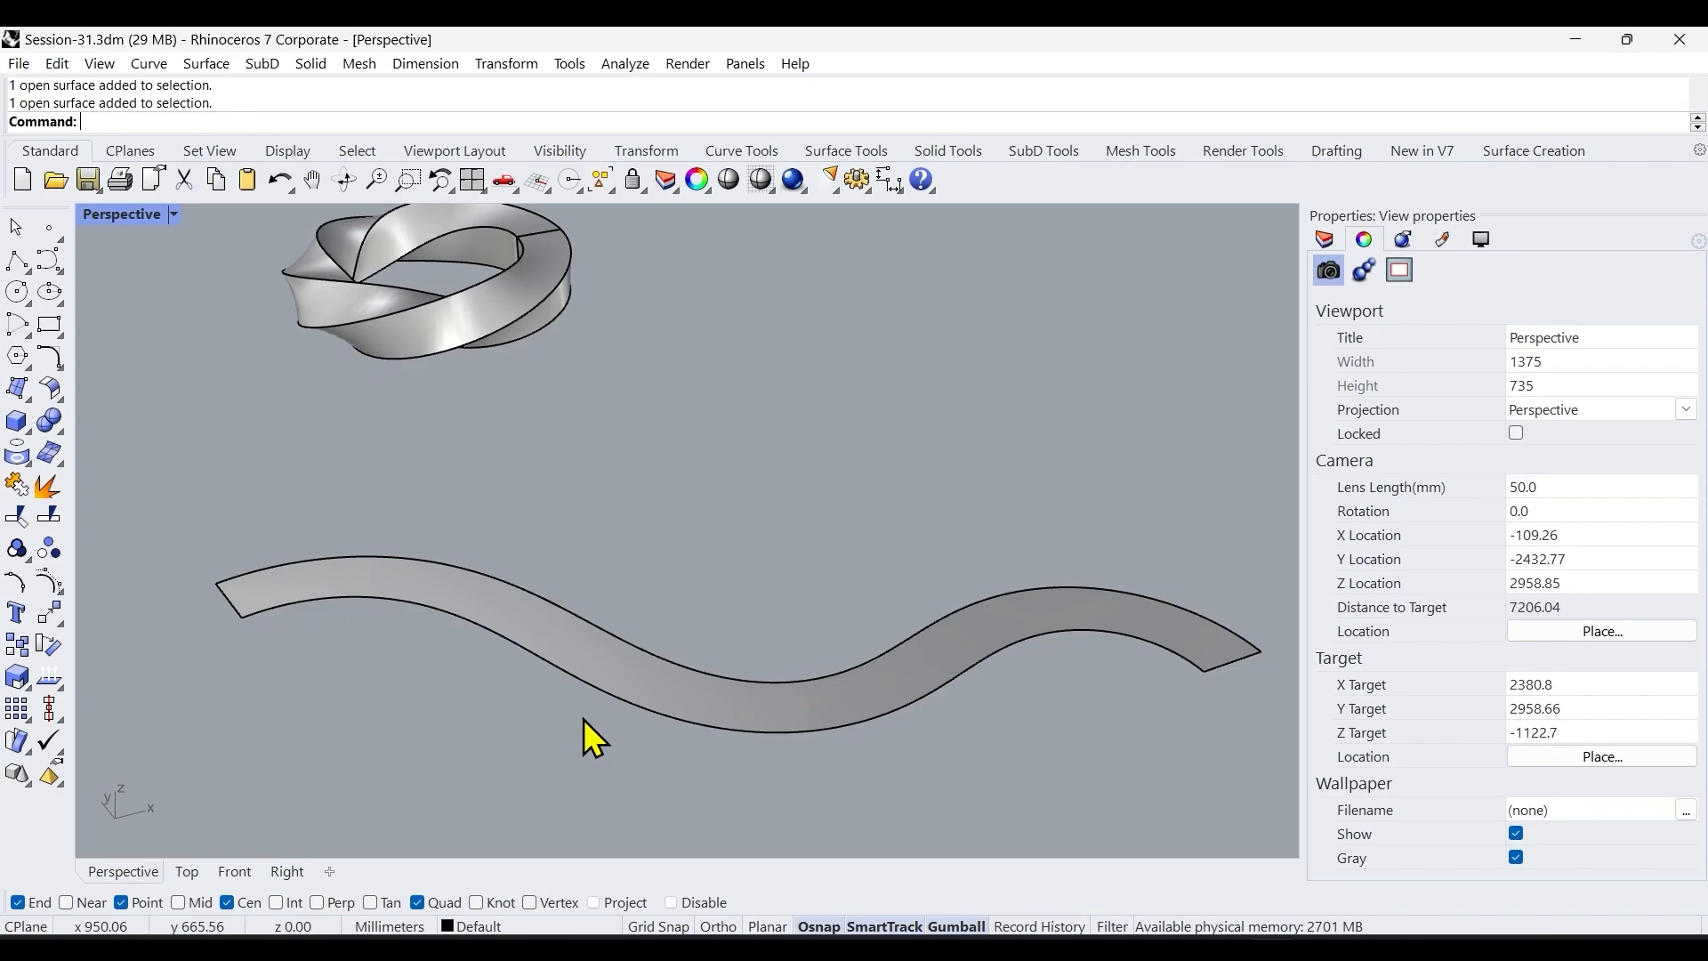
left_click(615, 671)
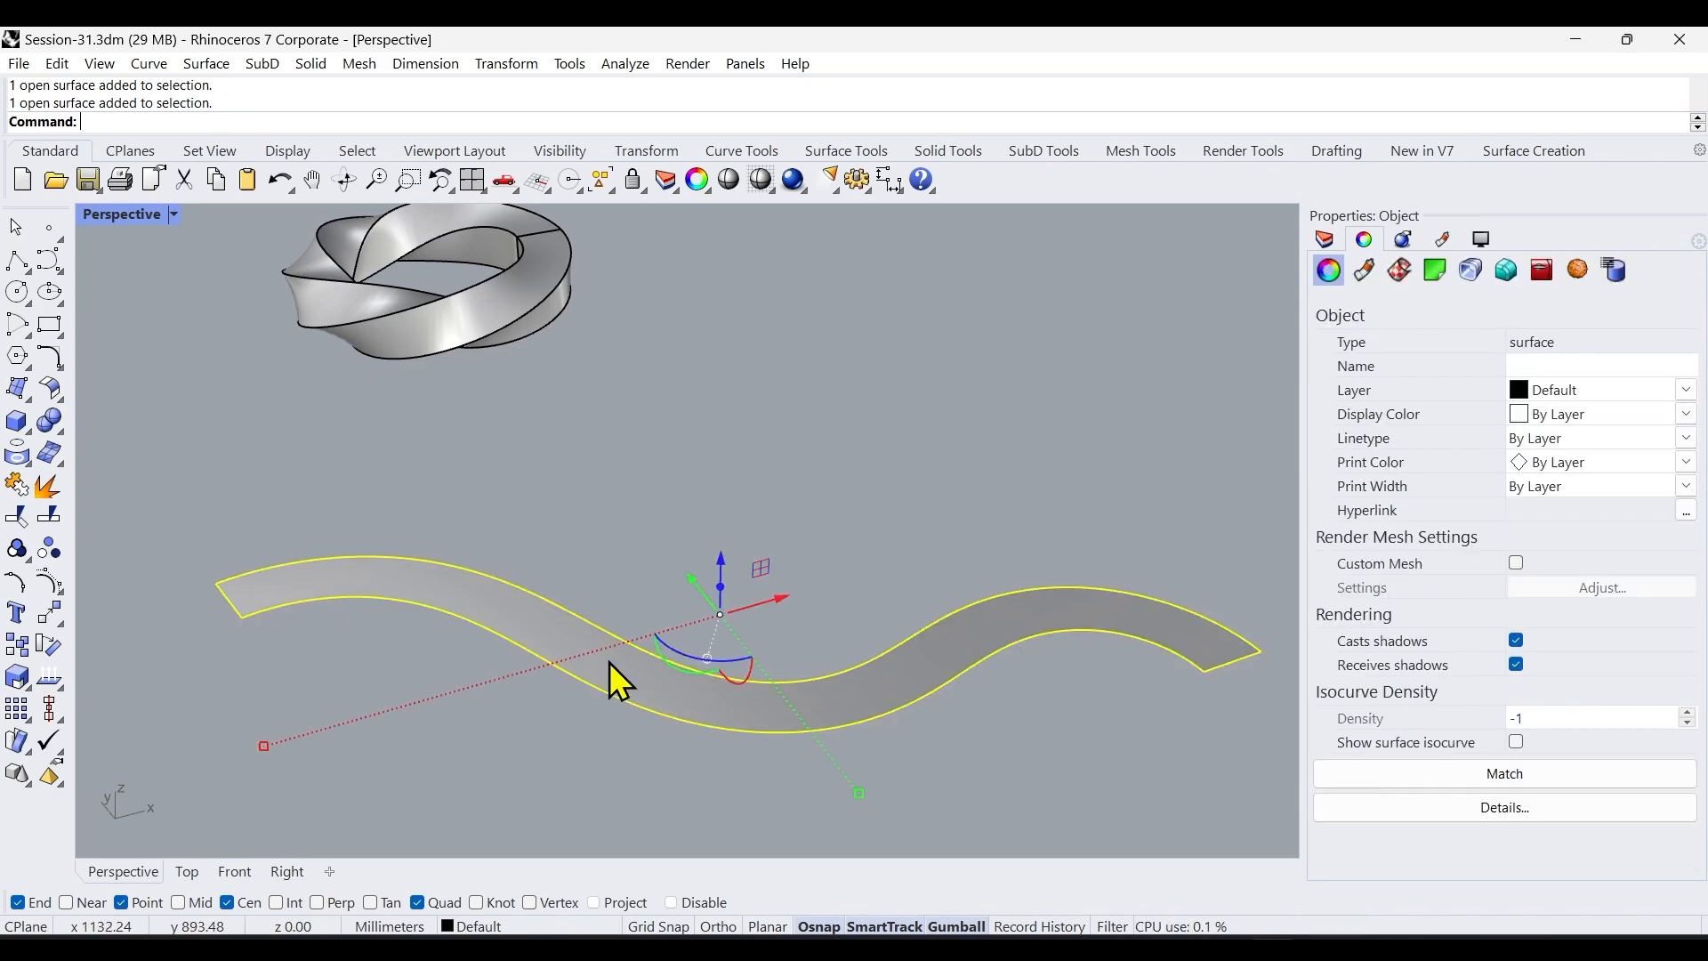
left_click(651, 729)
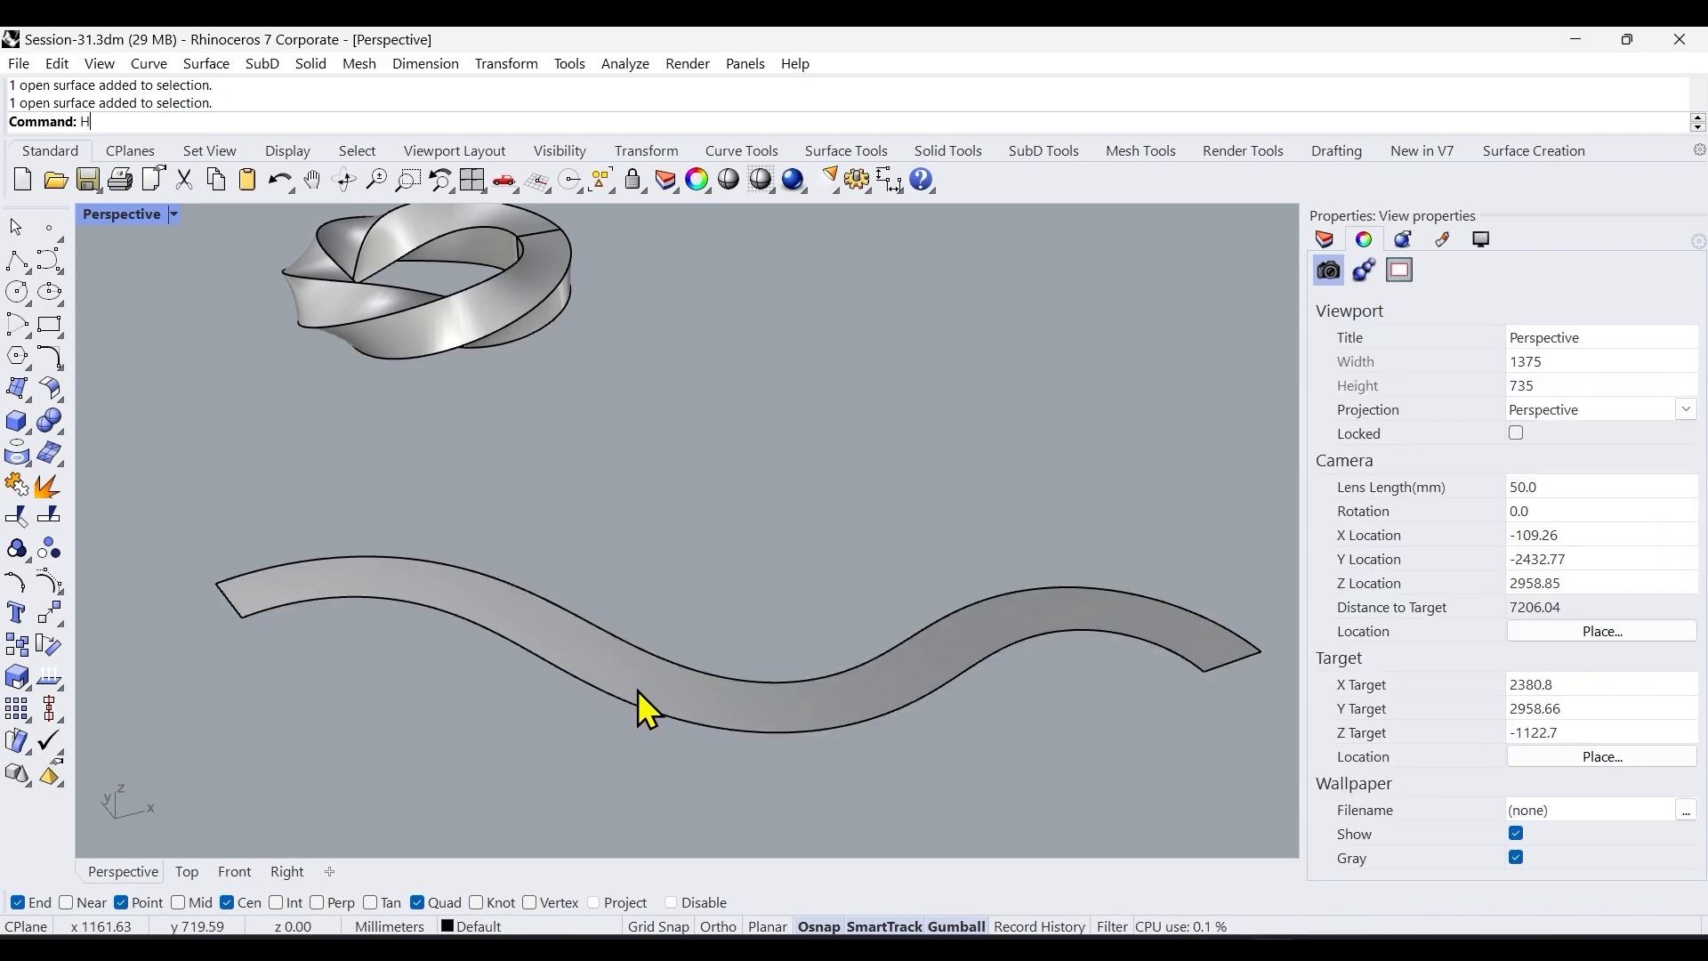
key("Return")
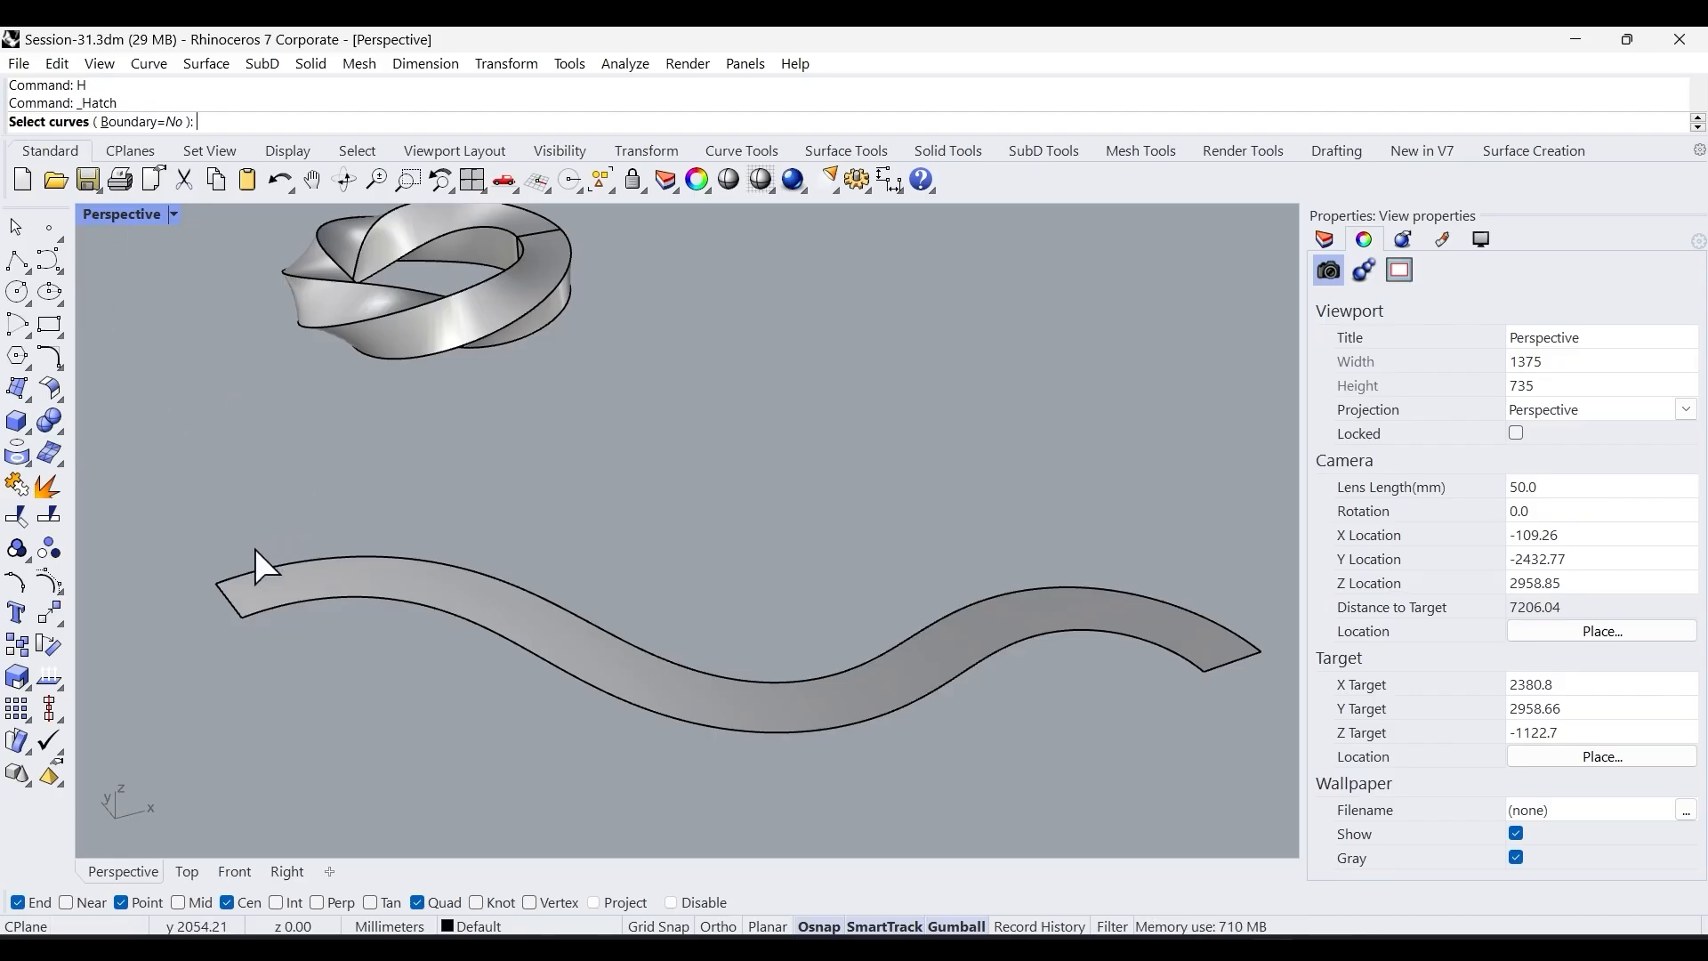
key("Escape")
left_click(313, 574)
left_click(390, 503)
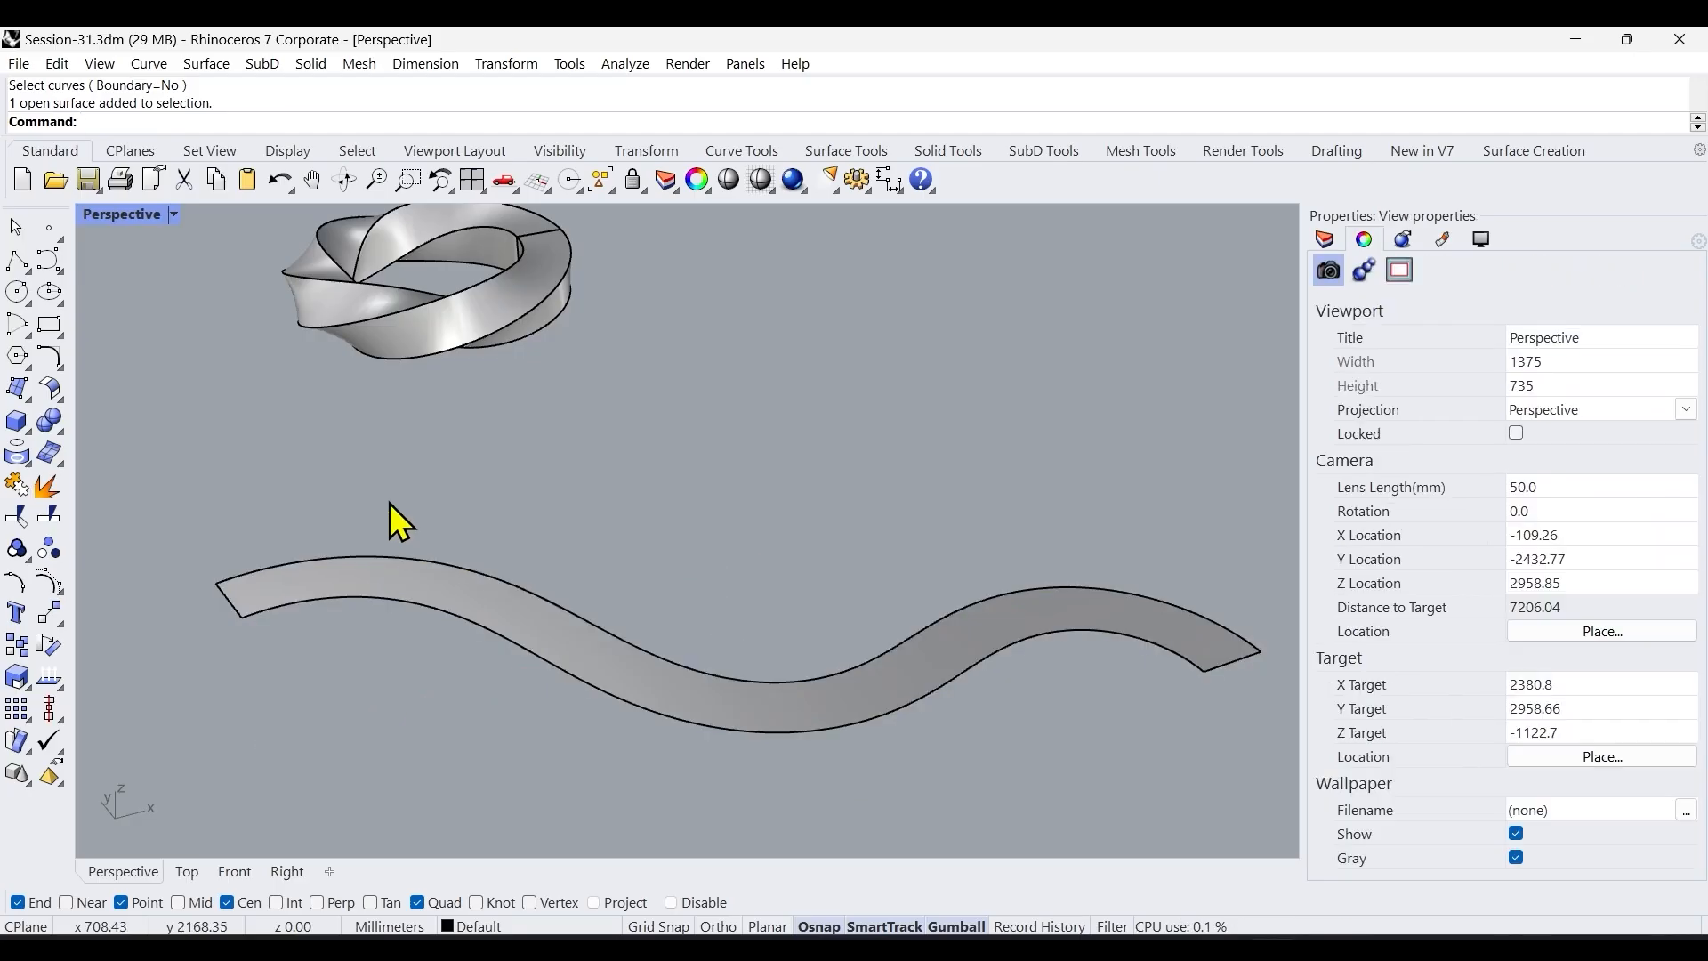
Duplicate the border of the unrolled strip as a closed curve with DupBorder, and undo a trial upward move of that curve.
left_click(30, 464)
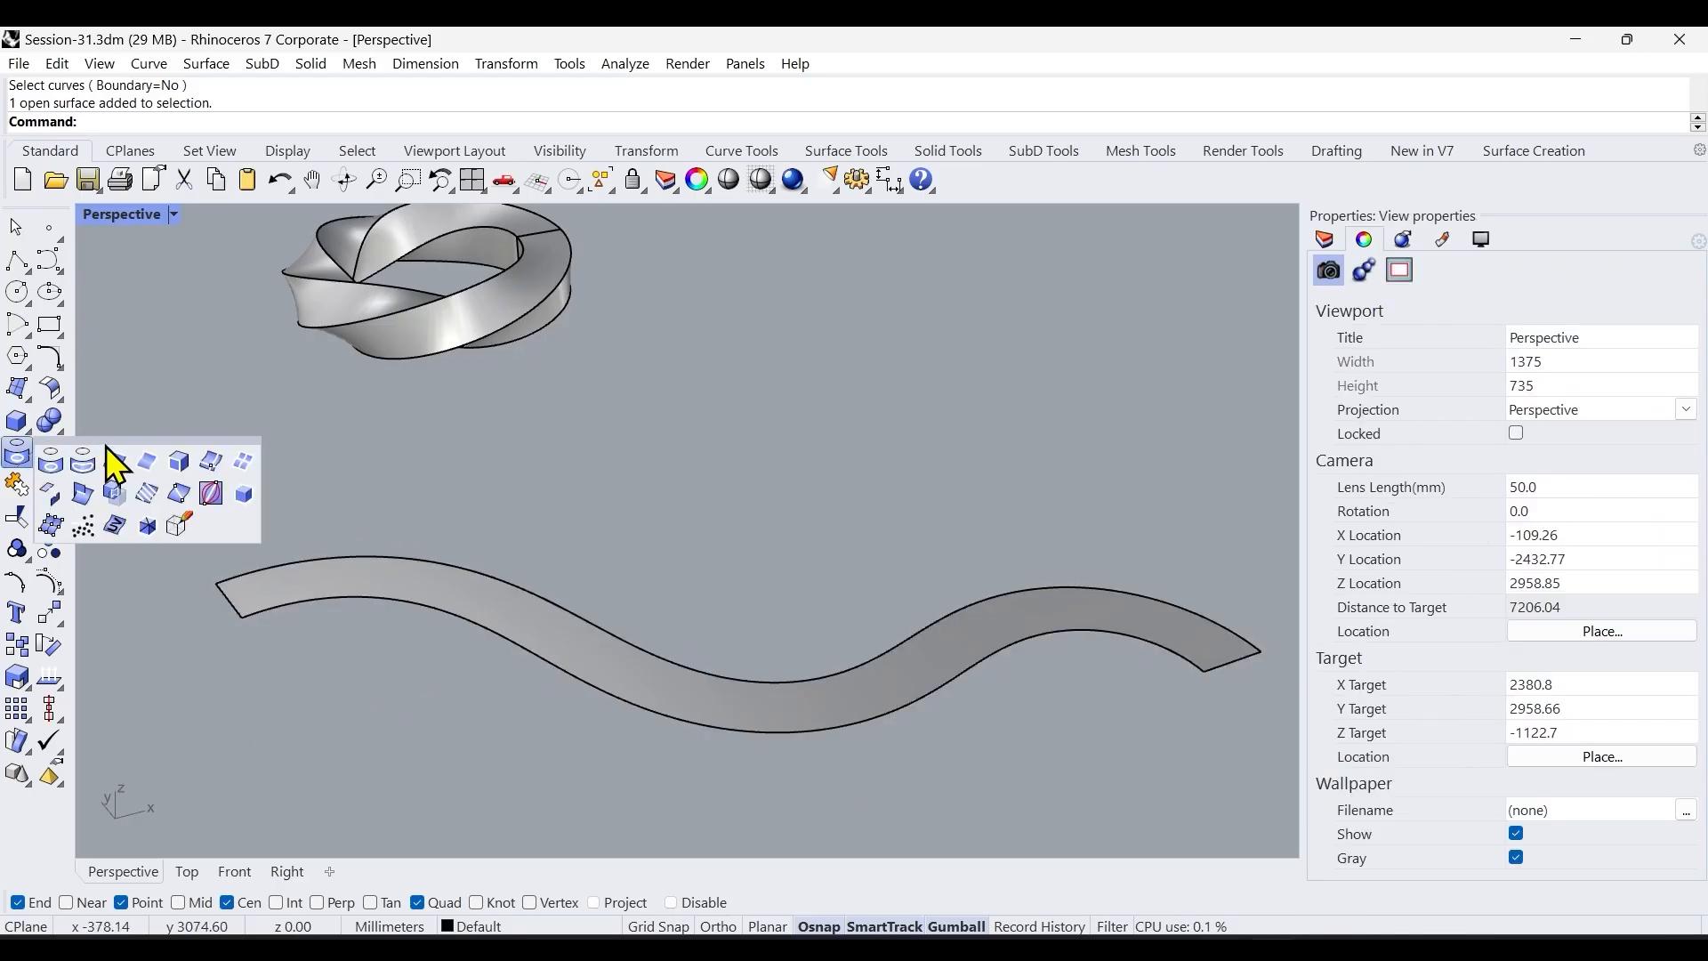
left_click_drag(106, 445, 218, 397)
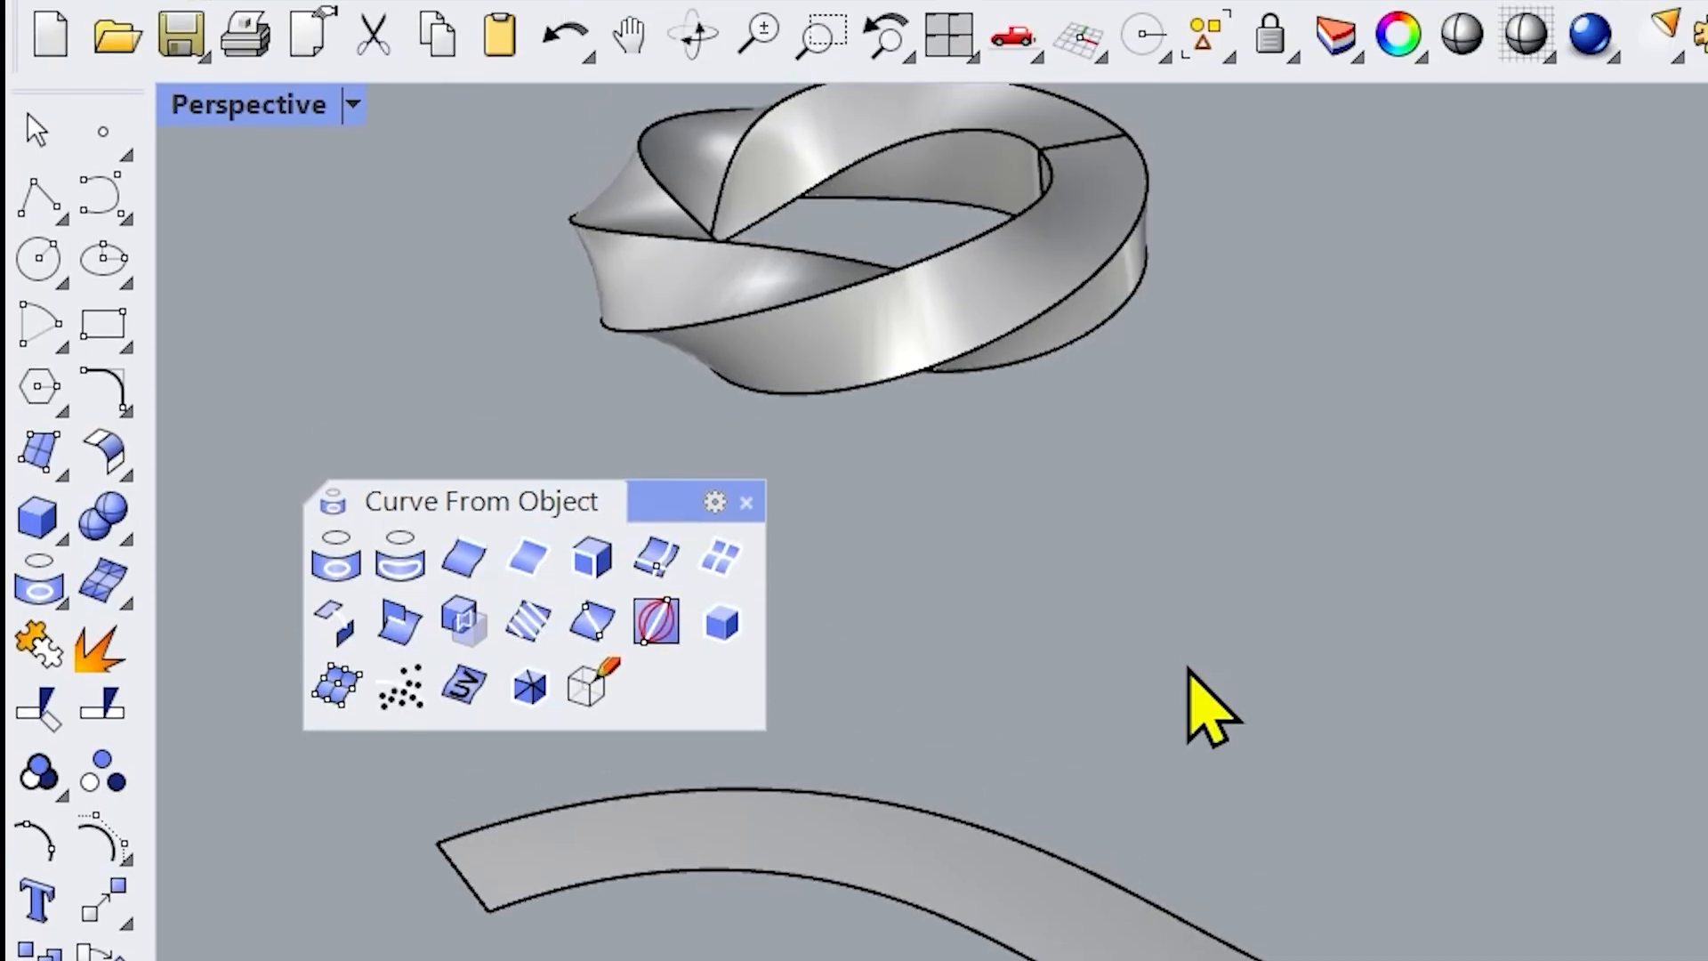
type("DupEdge")
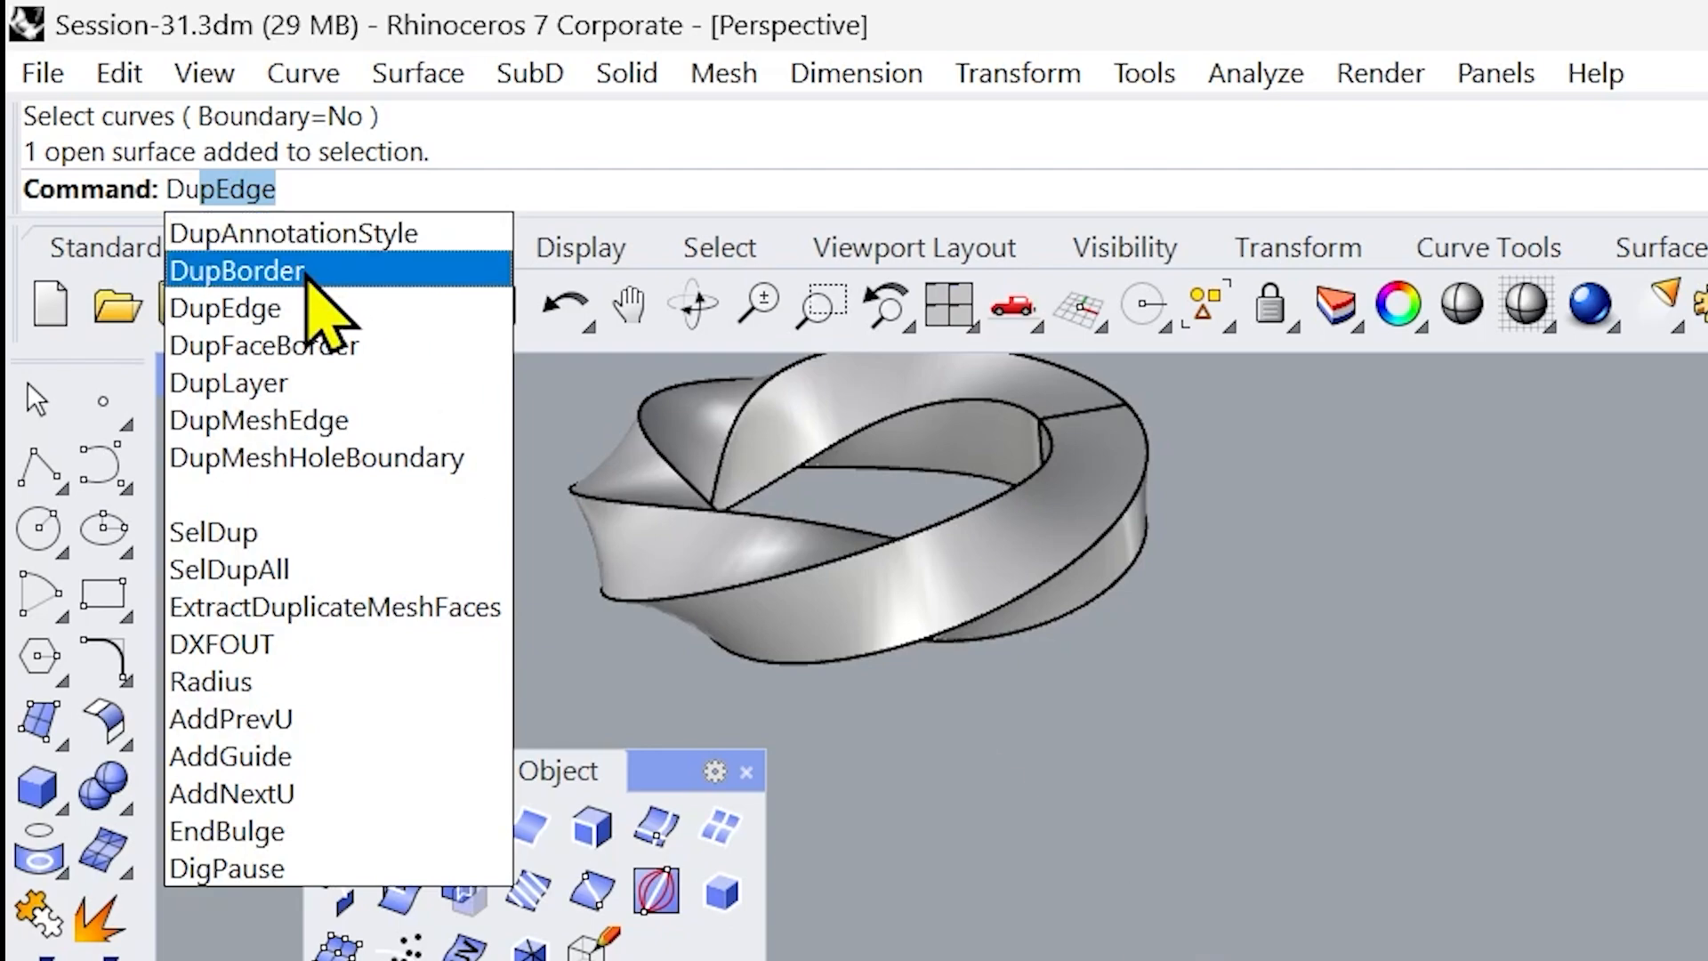
left_click(316, 276)
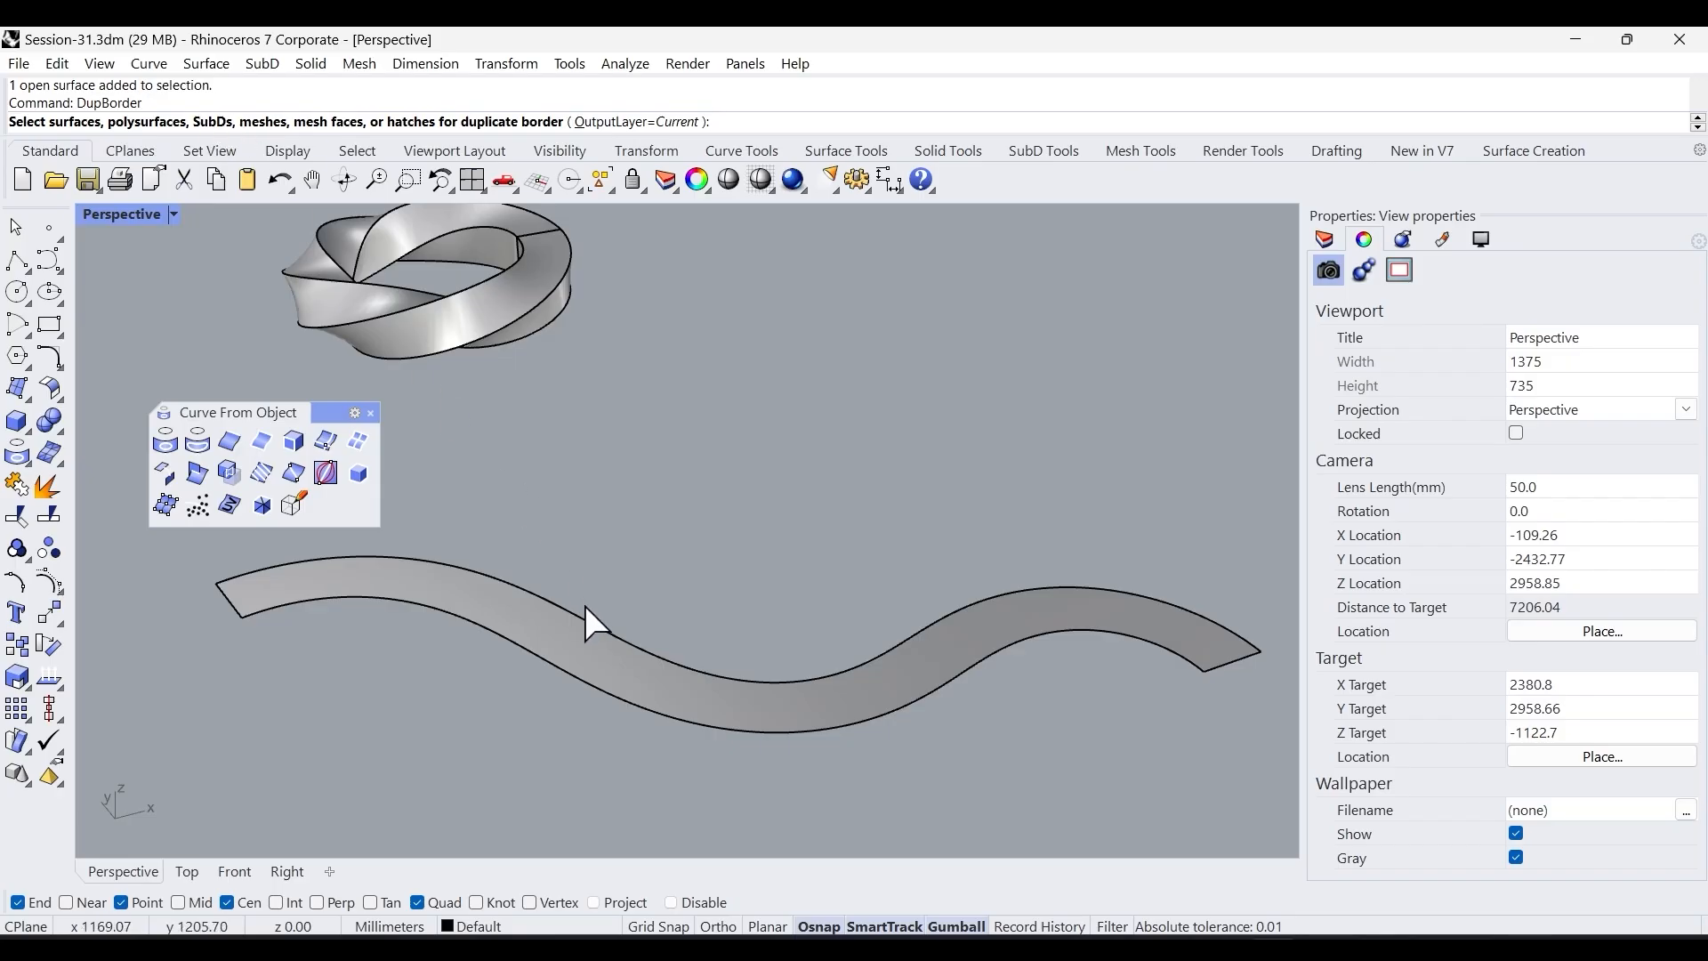
left_click(519, 619)
key("Return")
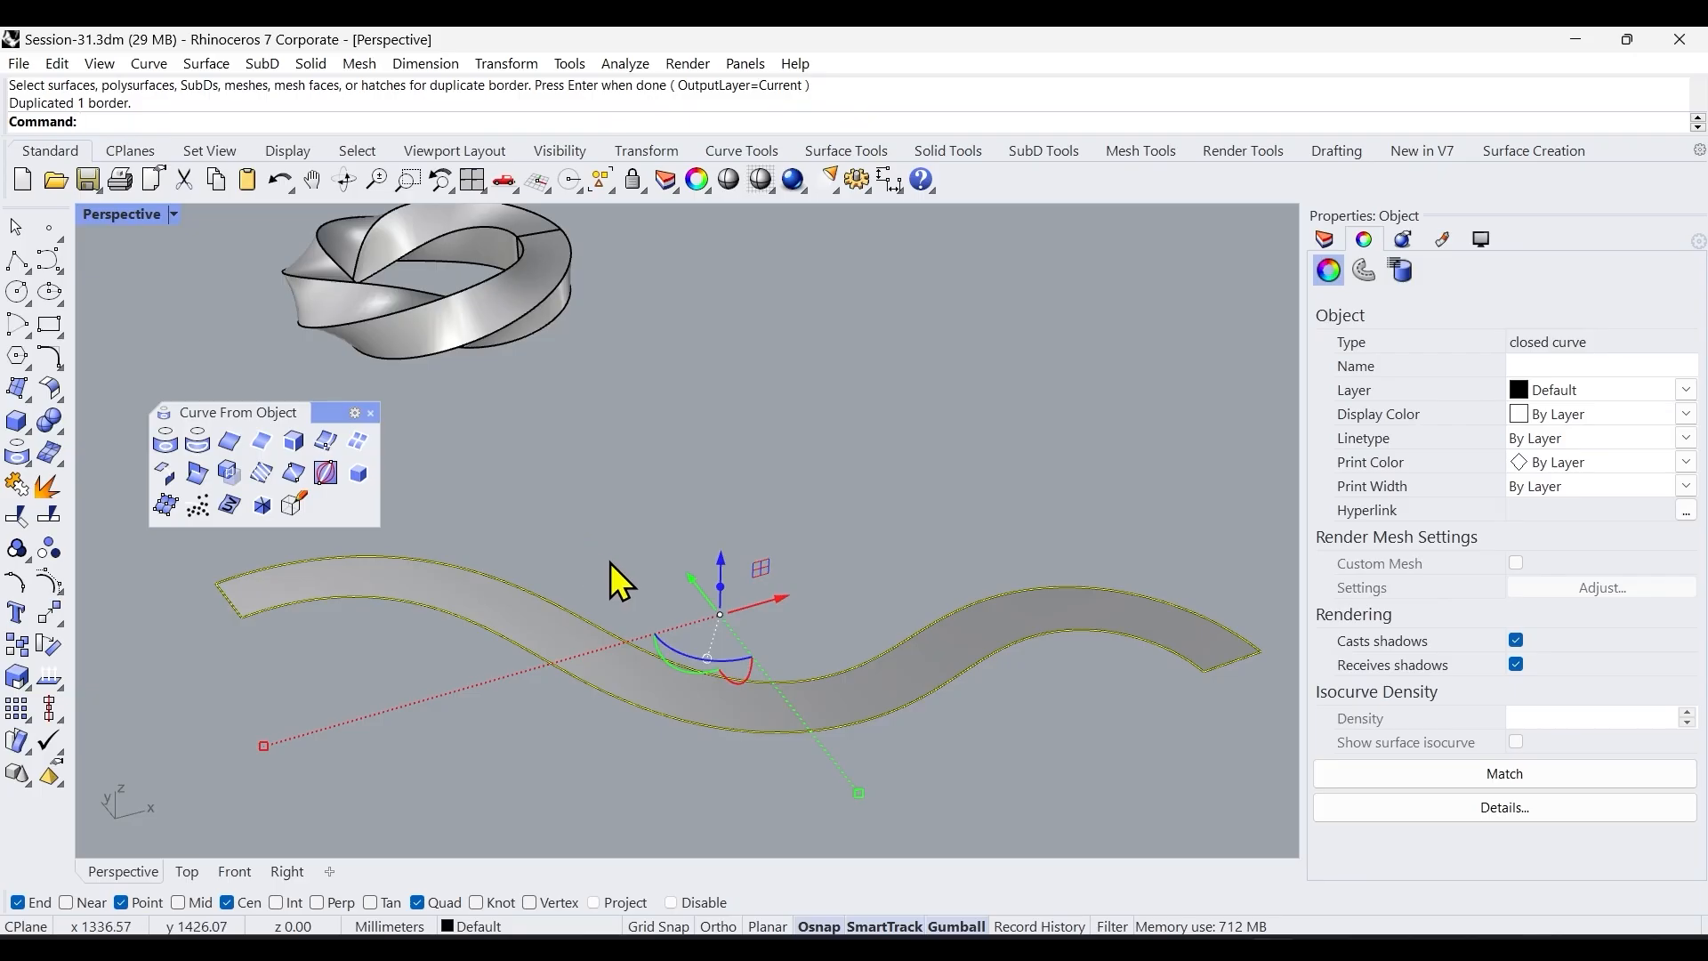
left_click_drag(720, 566, 714, 442)
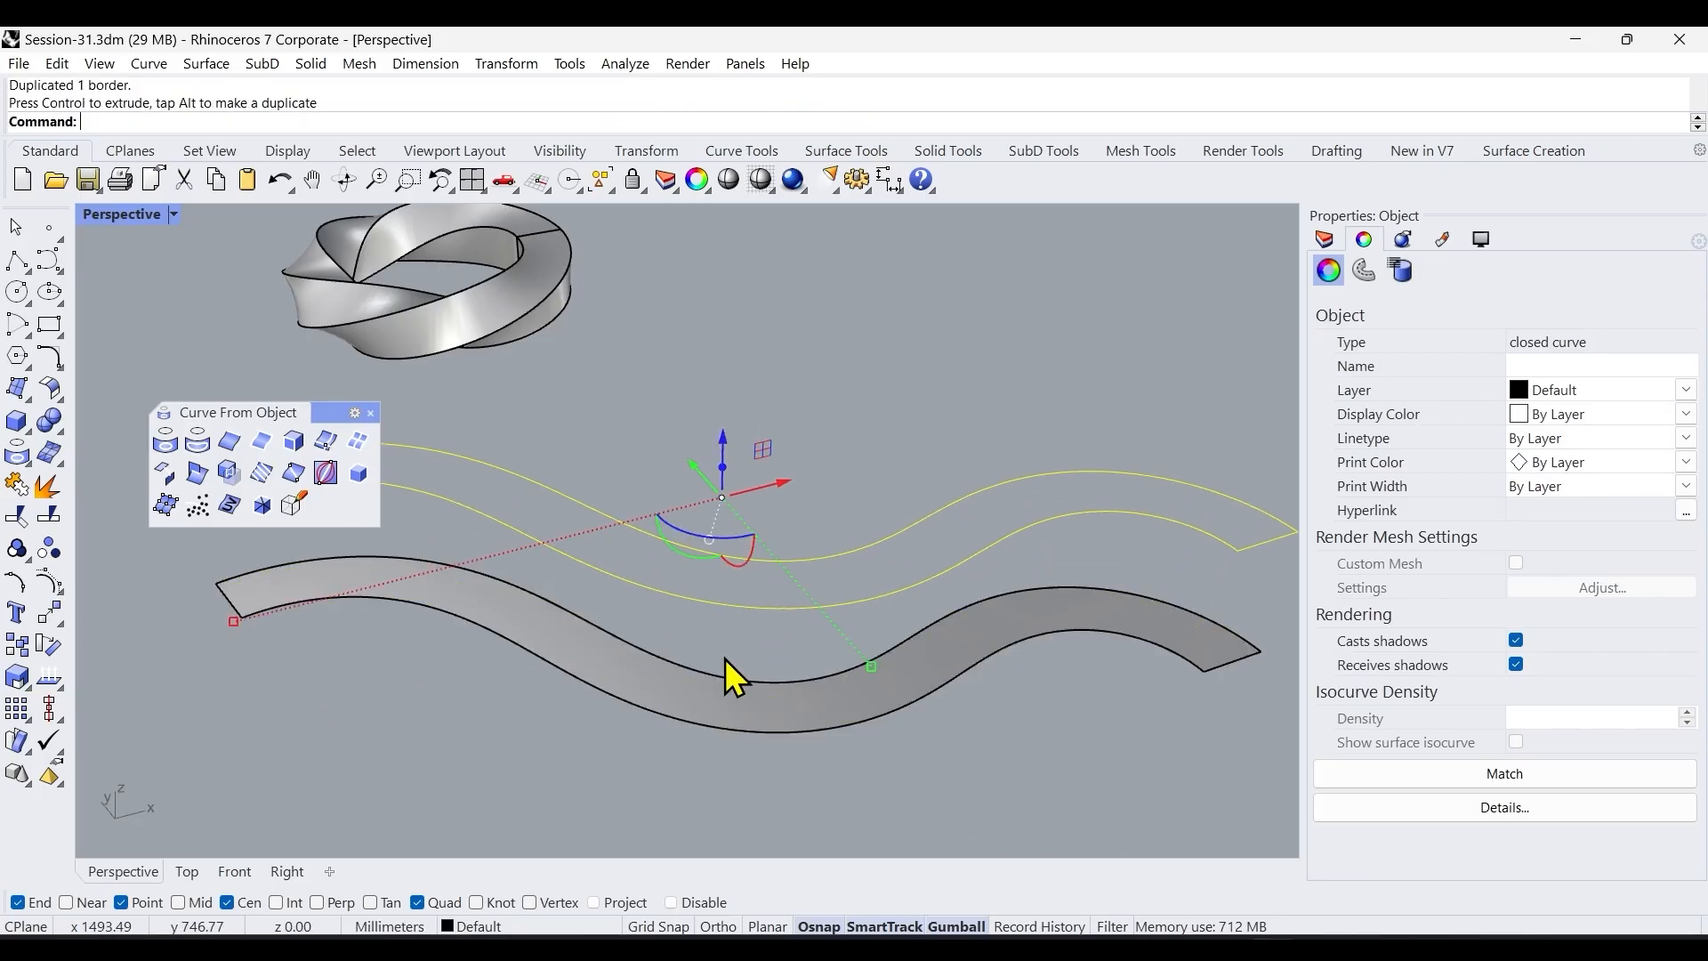
key("ctrl+z")
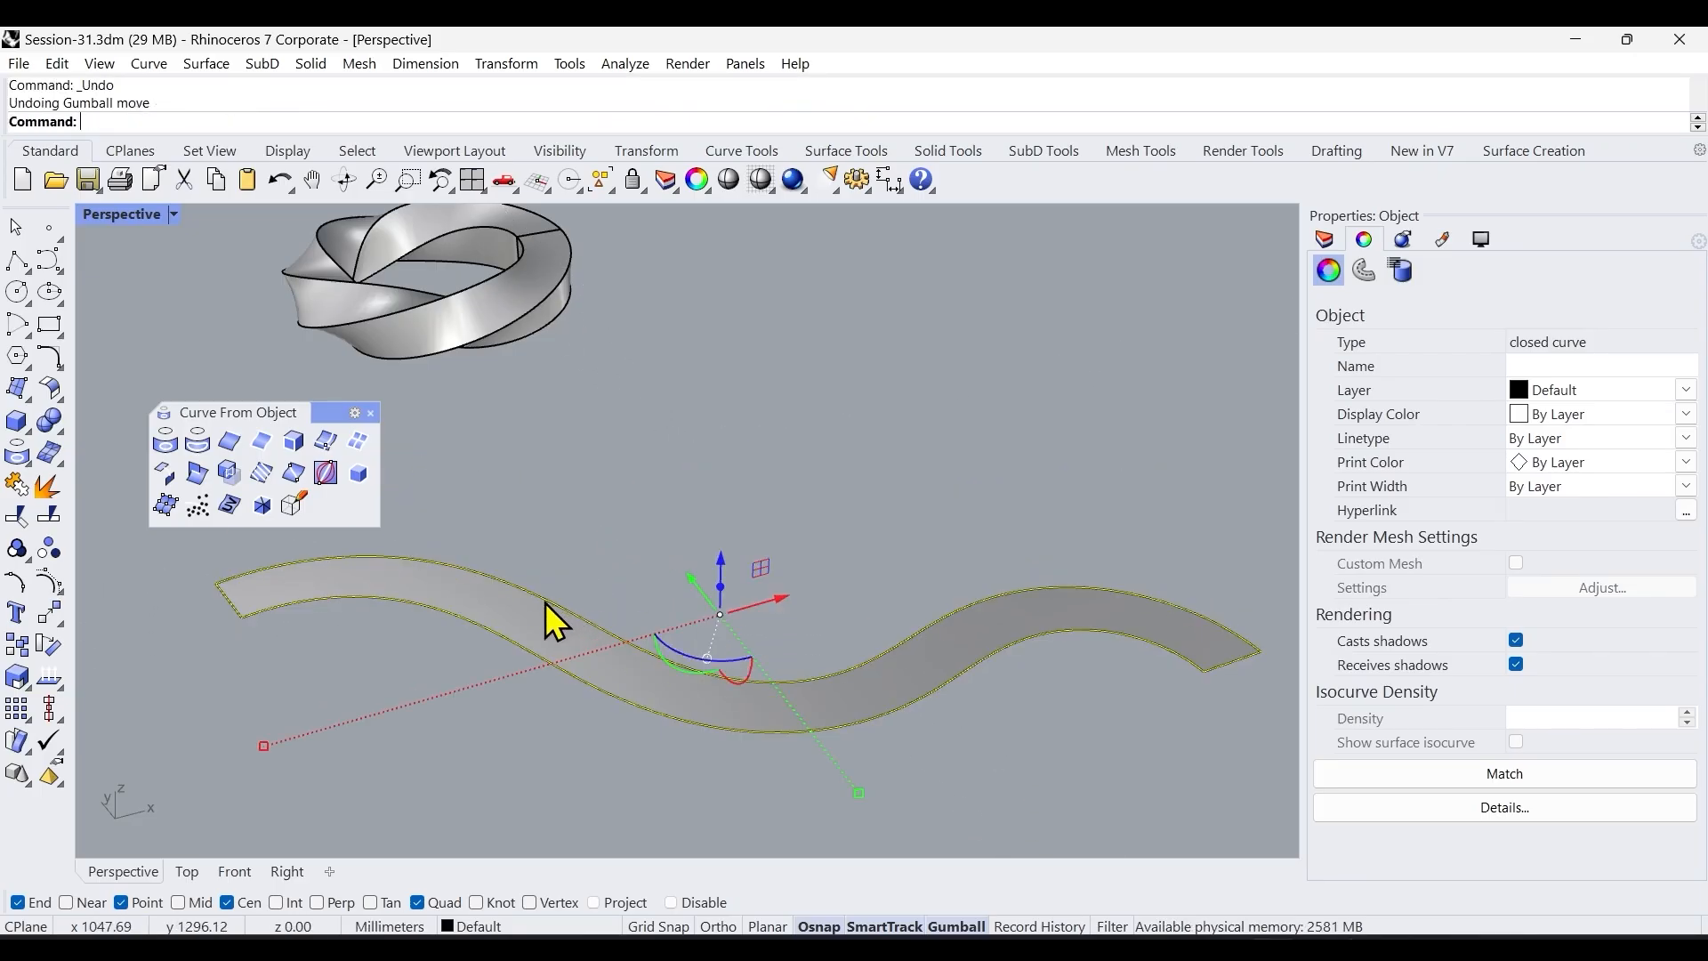
Try hatching the strip's border curve with the Grid60 pattern at scale 10, and undo the hatch.
type("h")
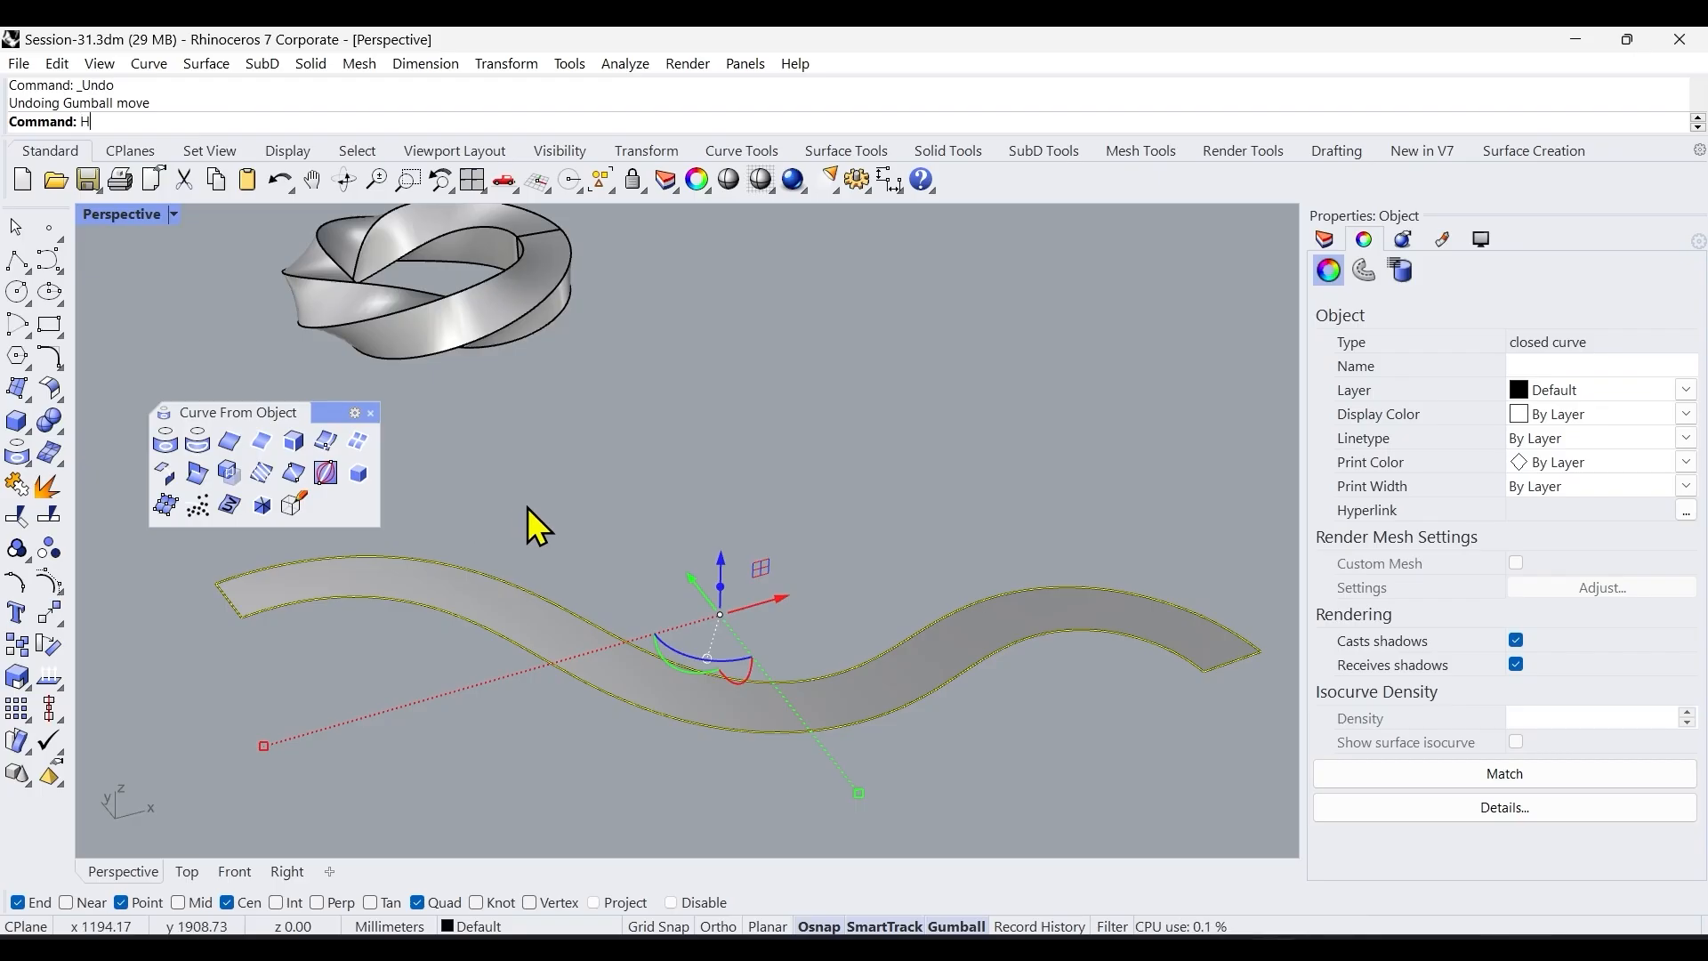
key("Return")
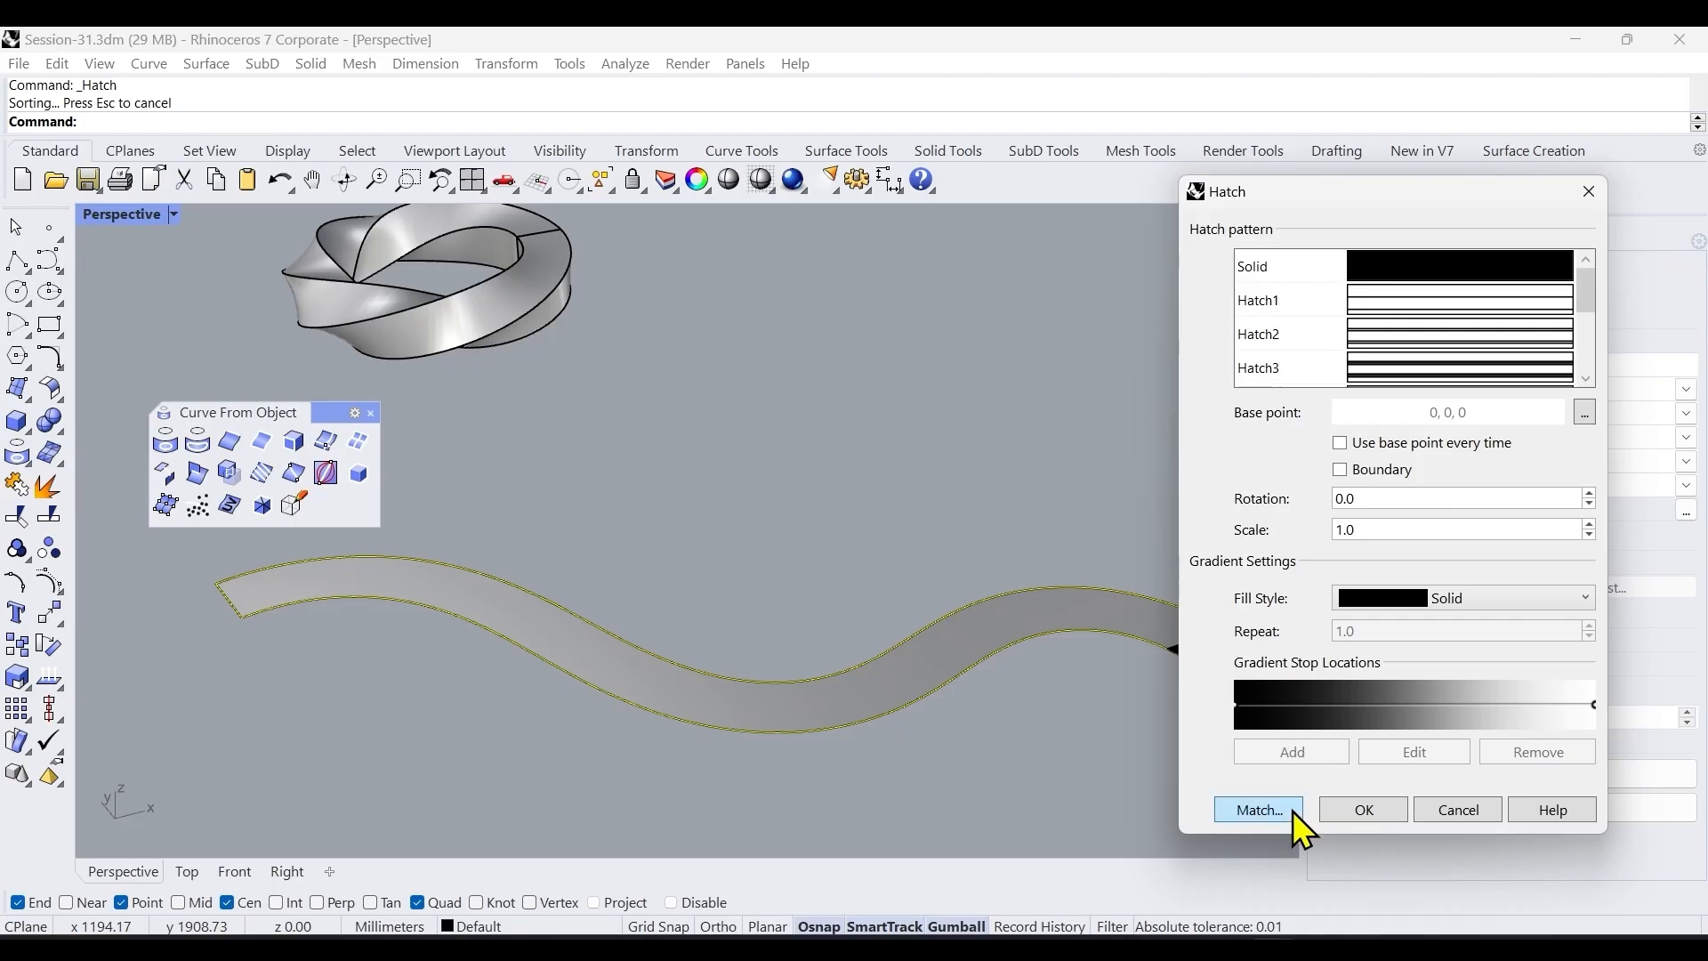
left_click_drag(1592, 301, 1592, 338)
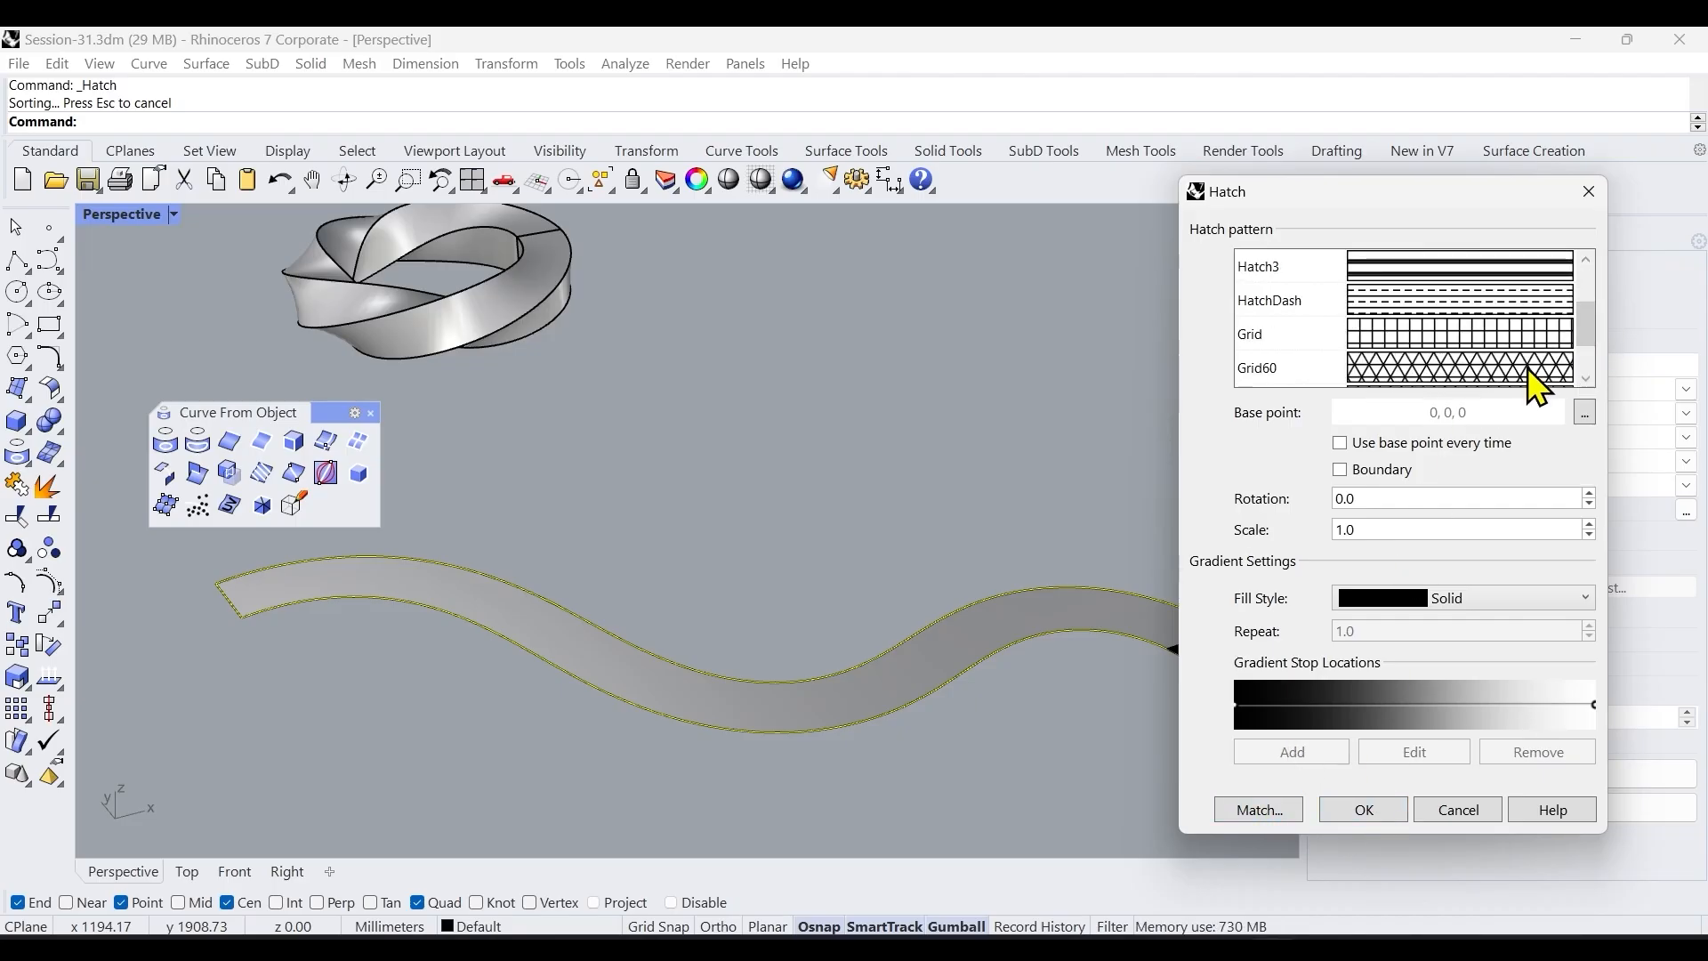
left_click(1450, 375)
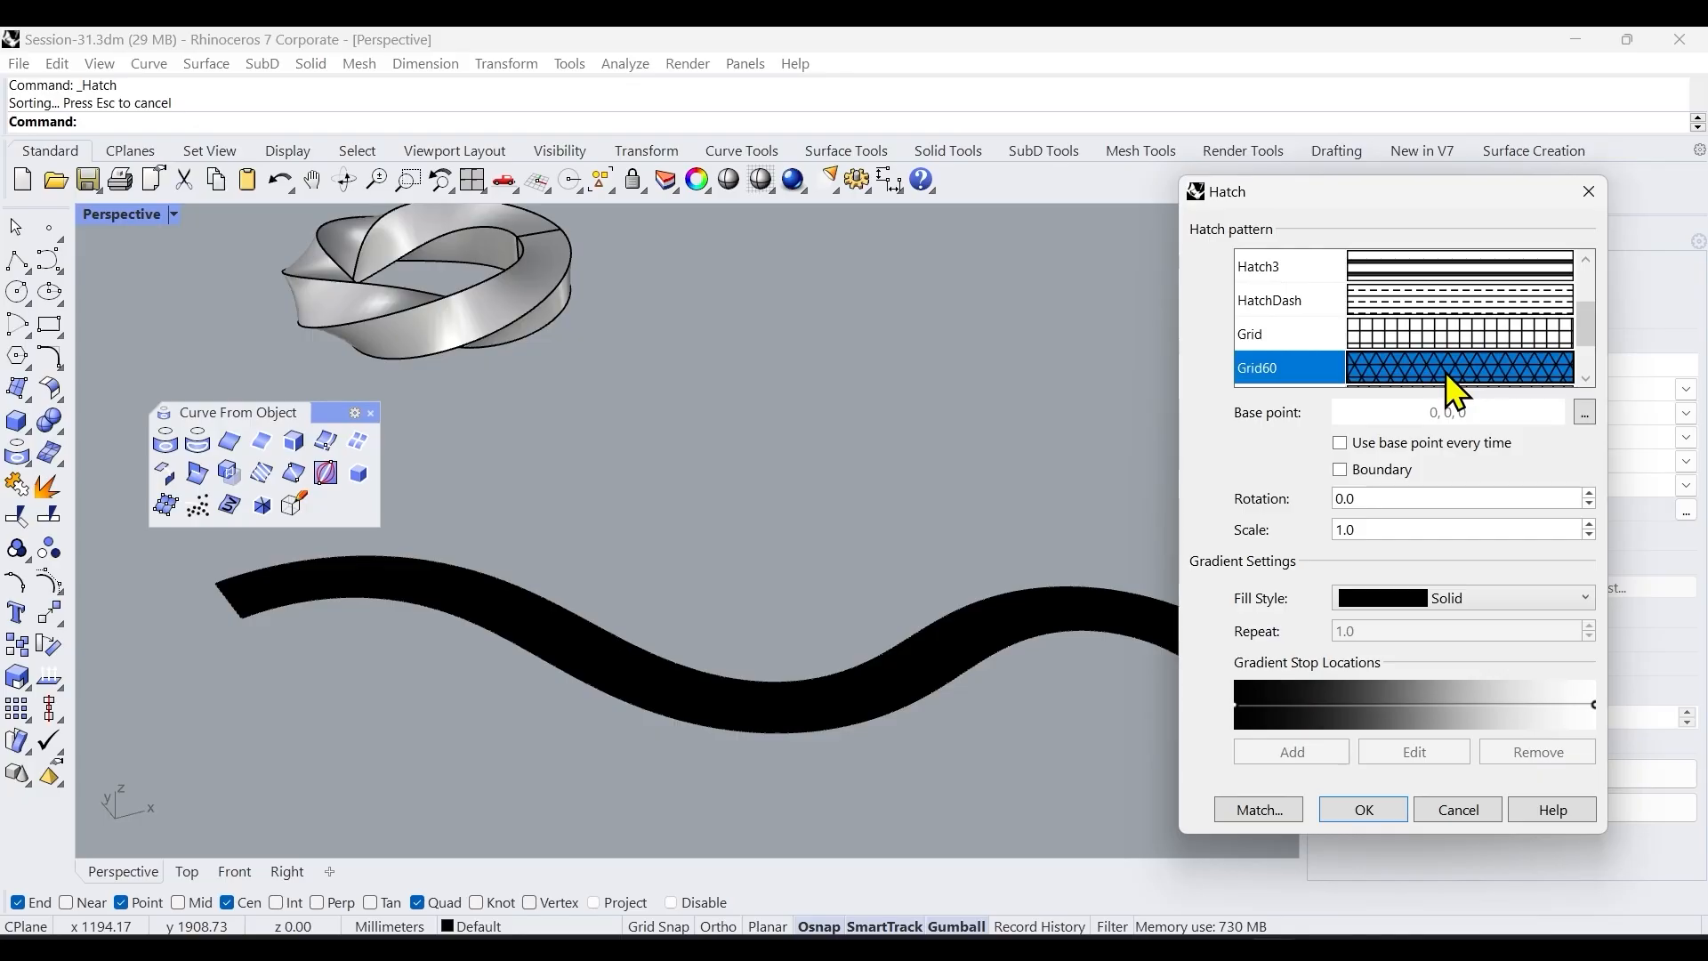
left_click(1352, 529)
type("10")
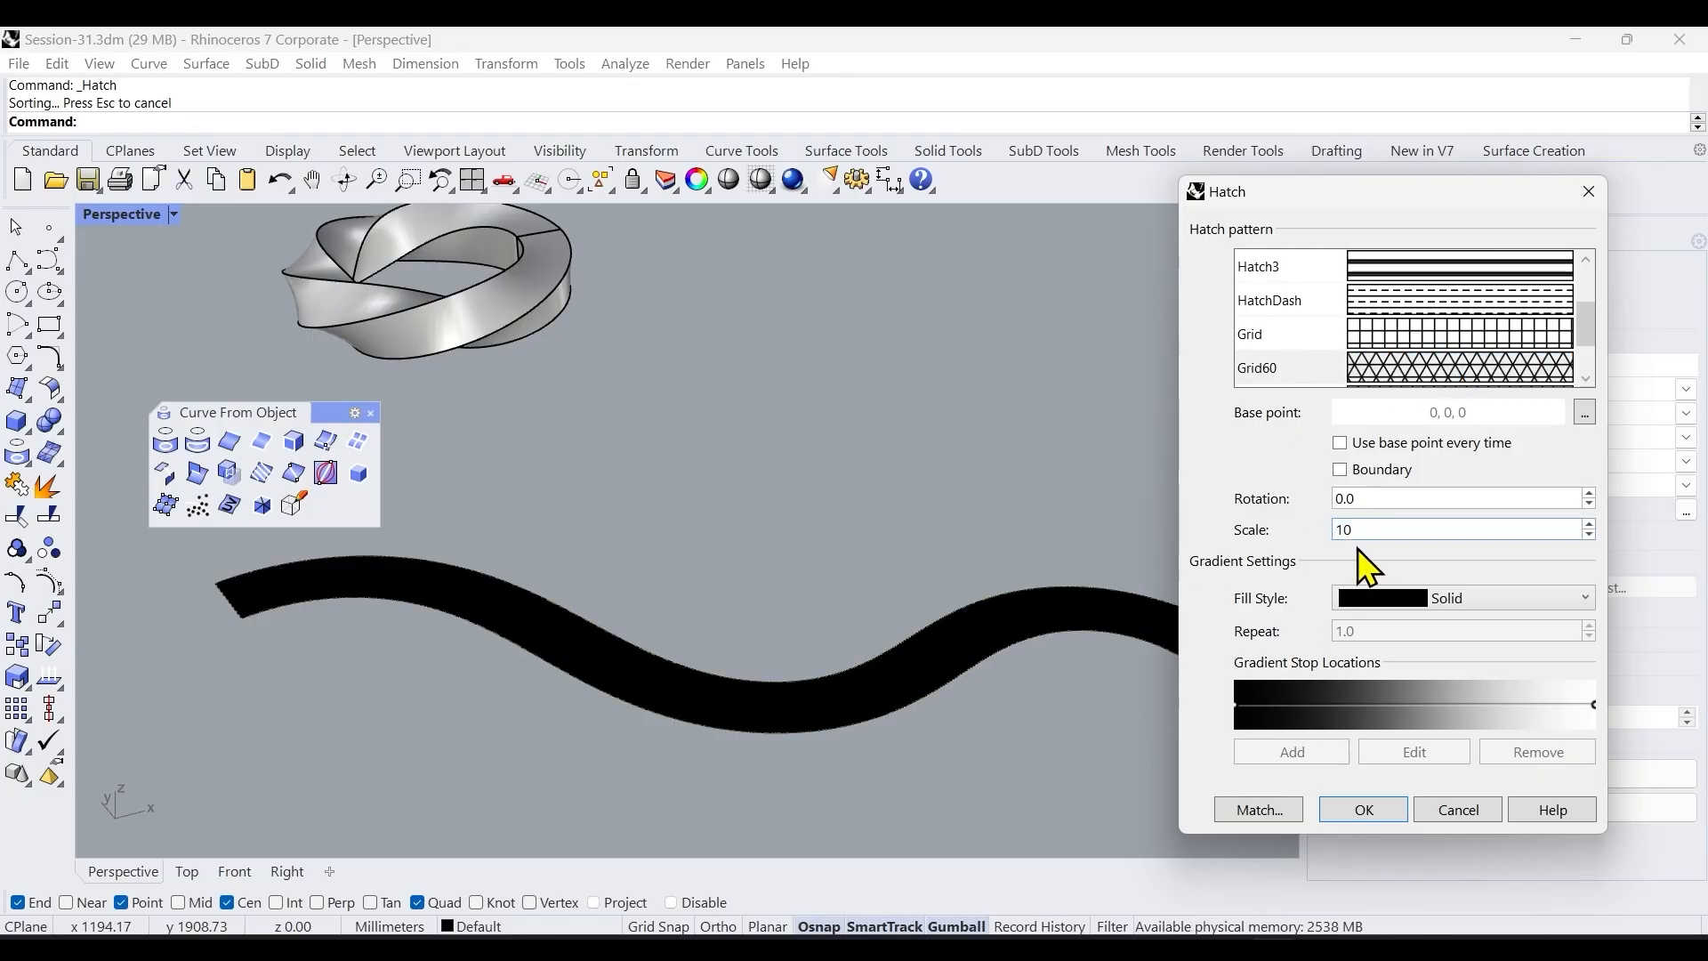
left_click(1384, 498)
left_click(1384, 528)
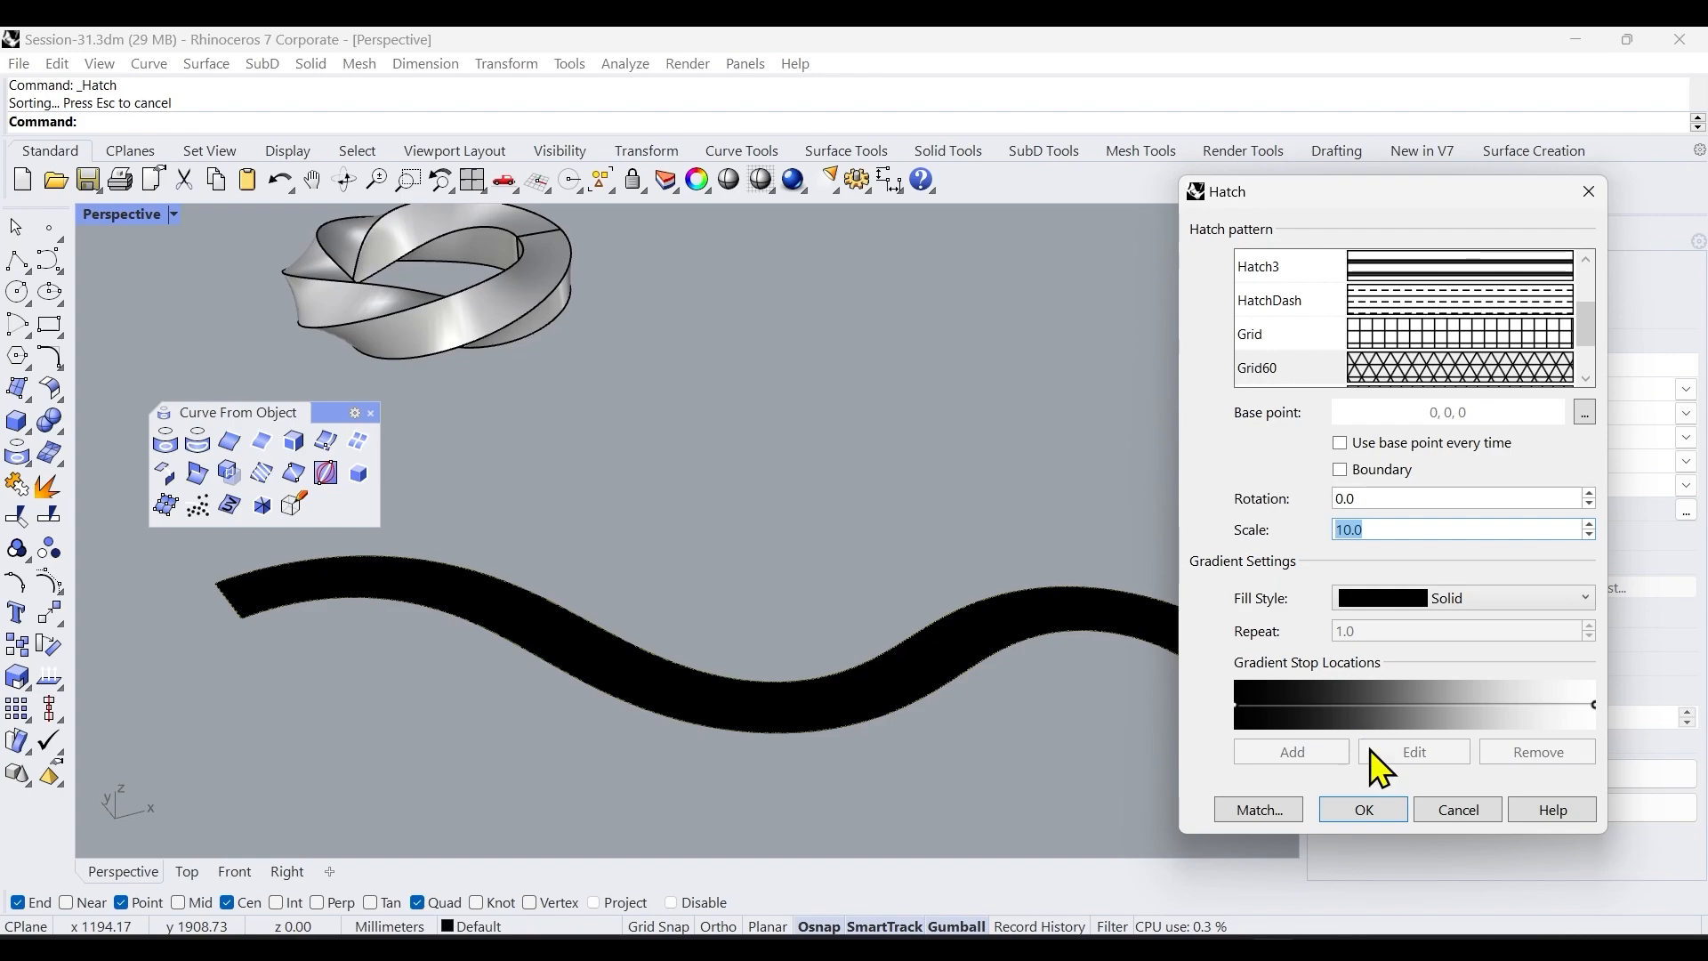
left_click(1365, 811)
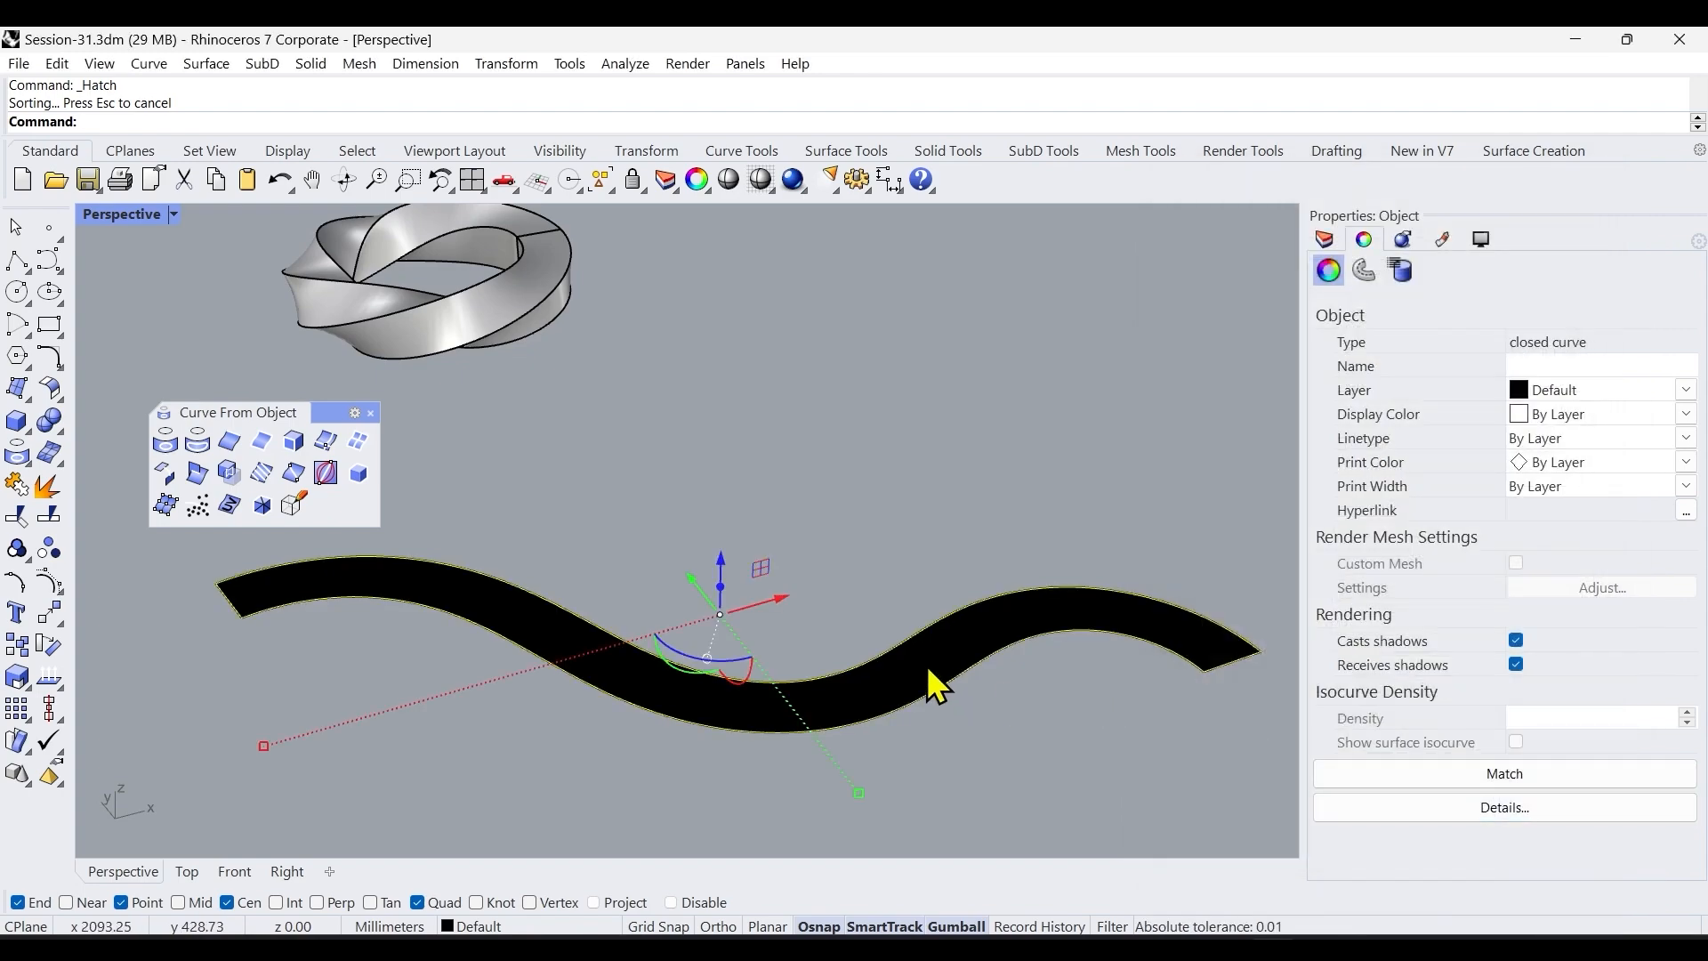
key("ctrl+z")
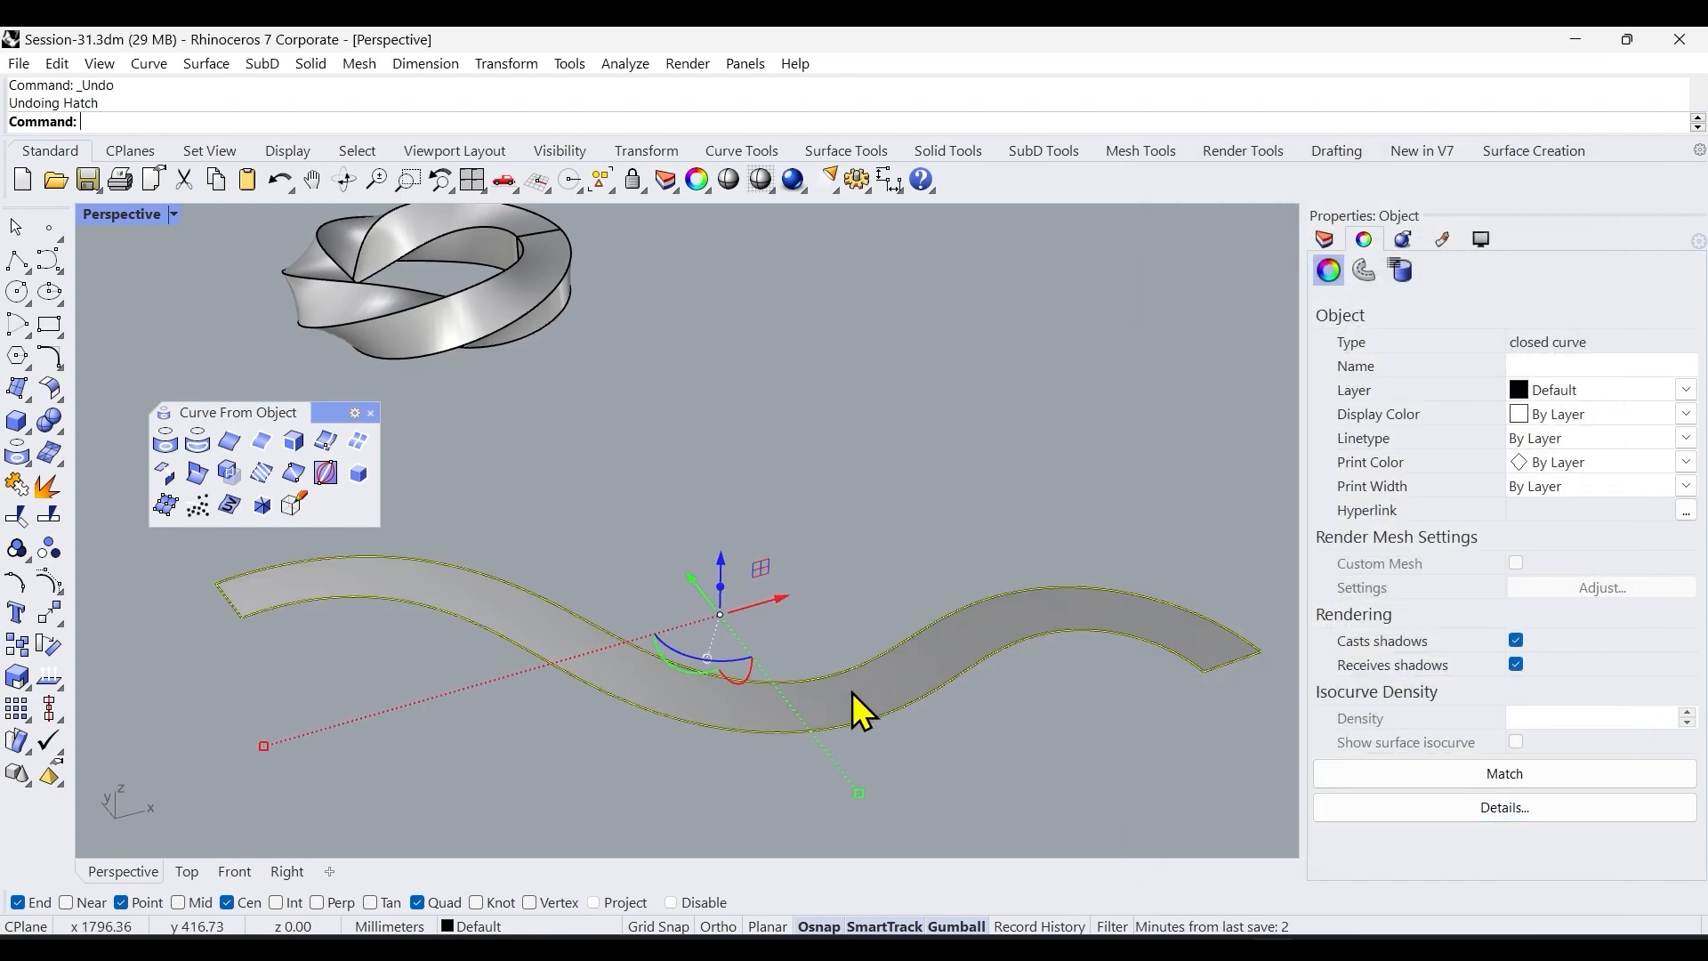
Hide the unrolled strip surface, leaving its duplicated border curve in view.
left_click(852, 692)
middle_click(867, 692)
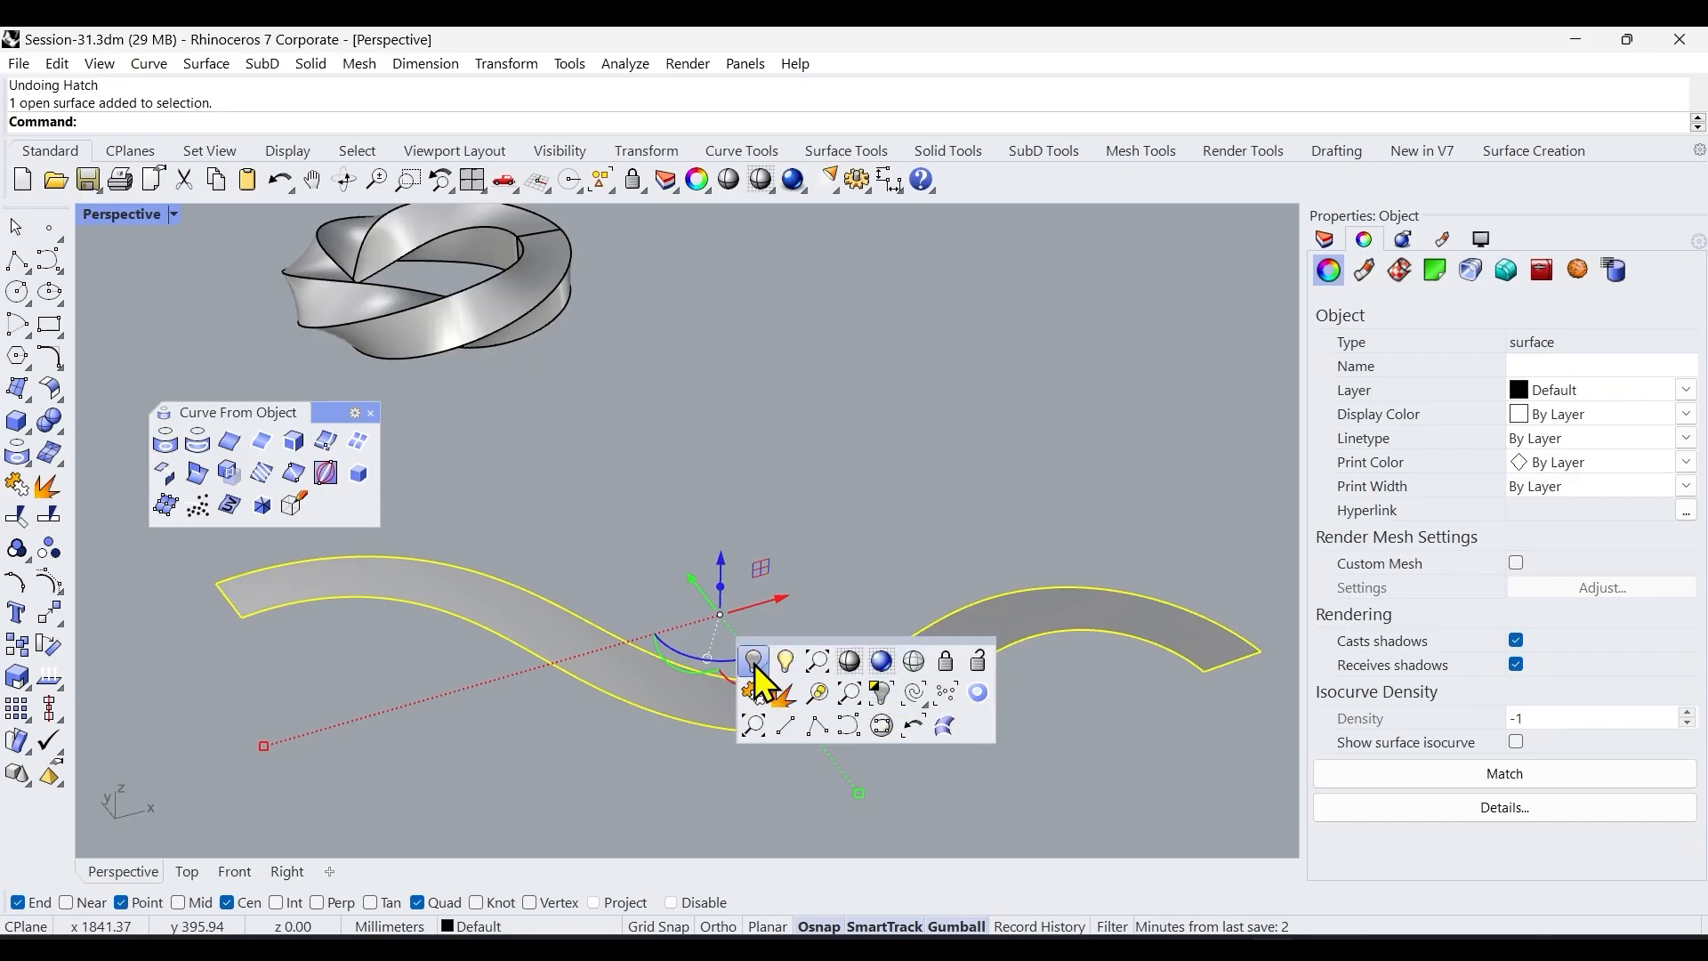
left_click(754, 663)
Hatch the closed border curve with the Grid60 pattern at scale 175 and clear the selection.
left_click(804, 680)
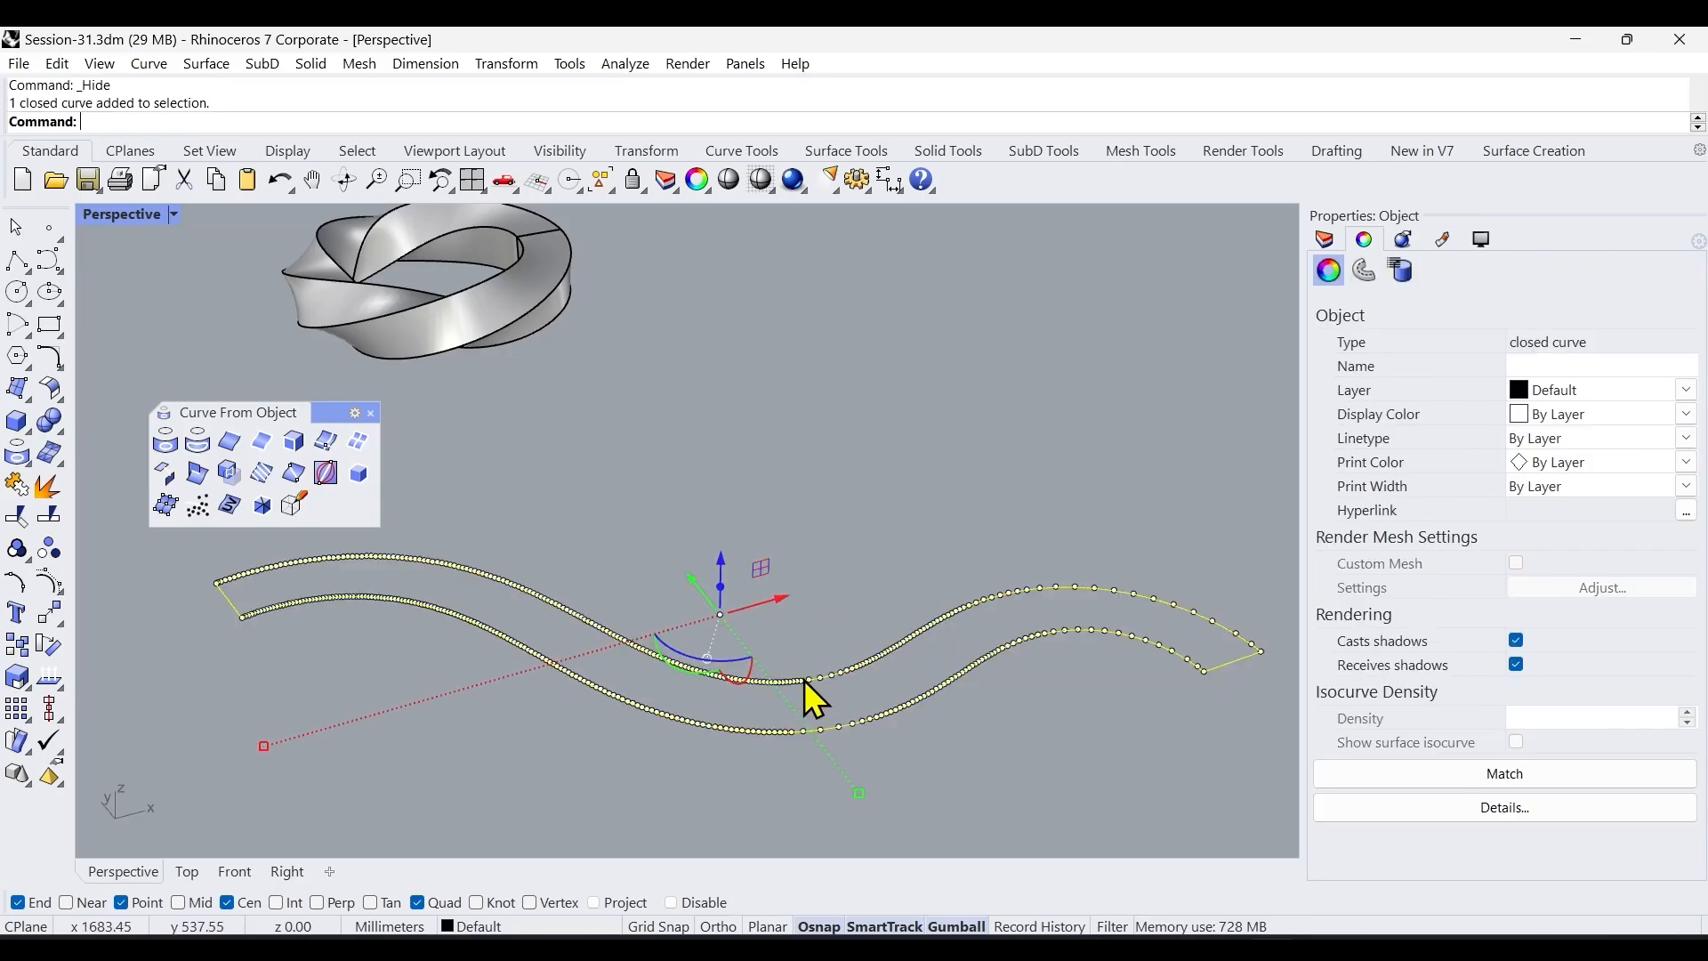
type("h")
key("Return")
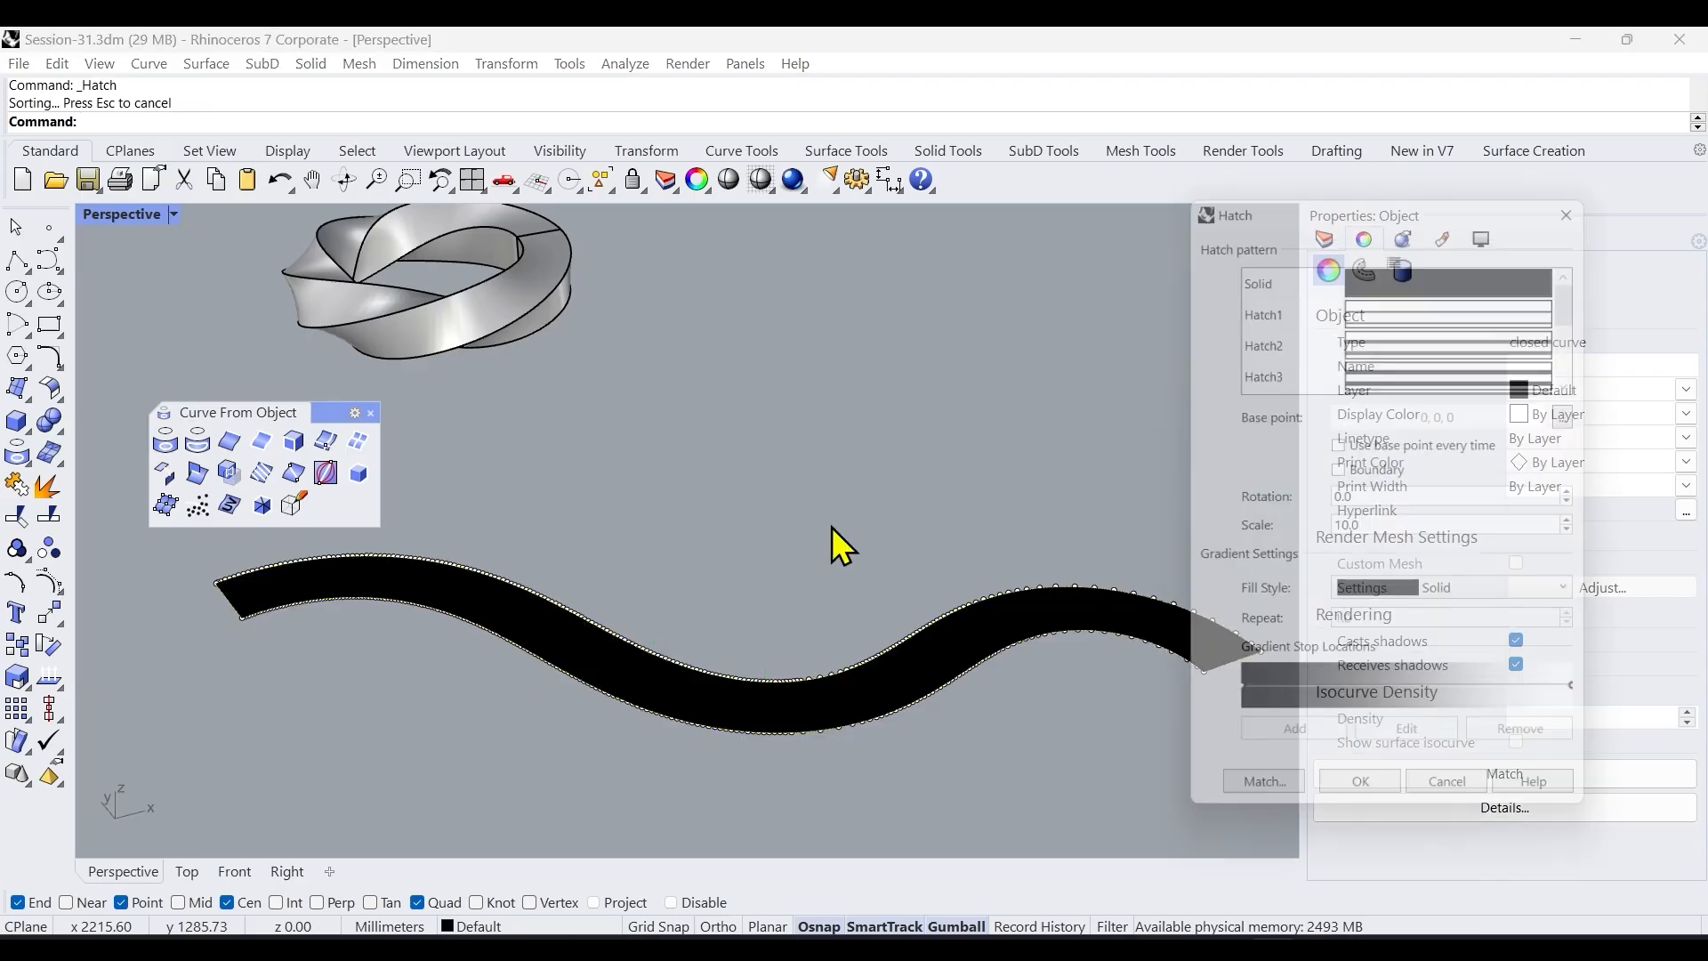
left_click_drag(1373, 529, 1325, 543)
type("100")
left_click_drag(1361, 529, 1329, 546)
type("150")
type("175")
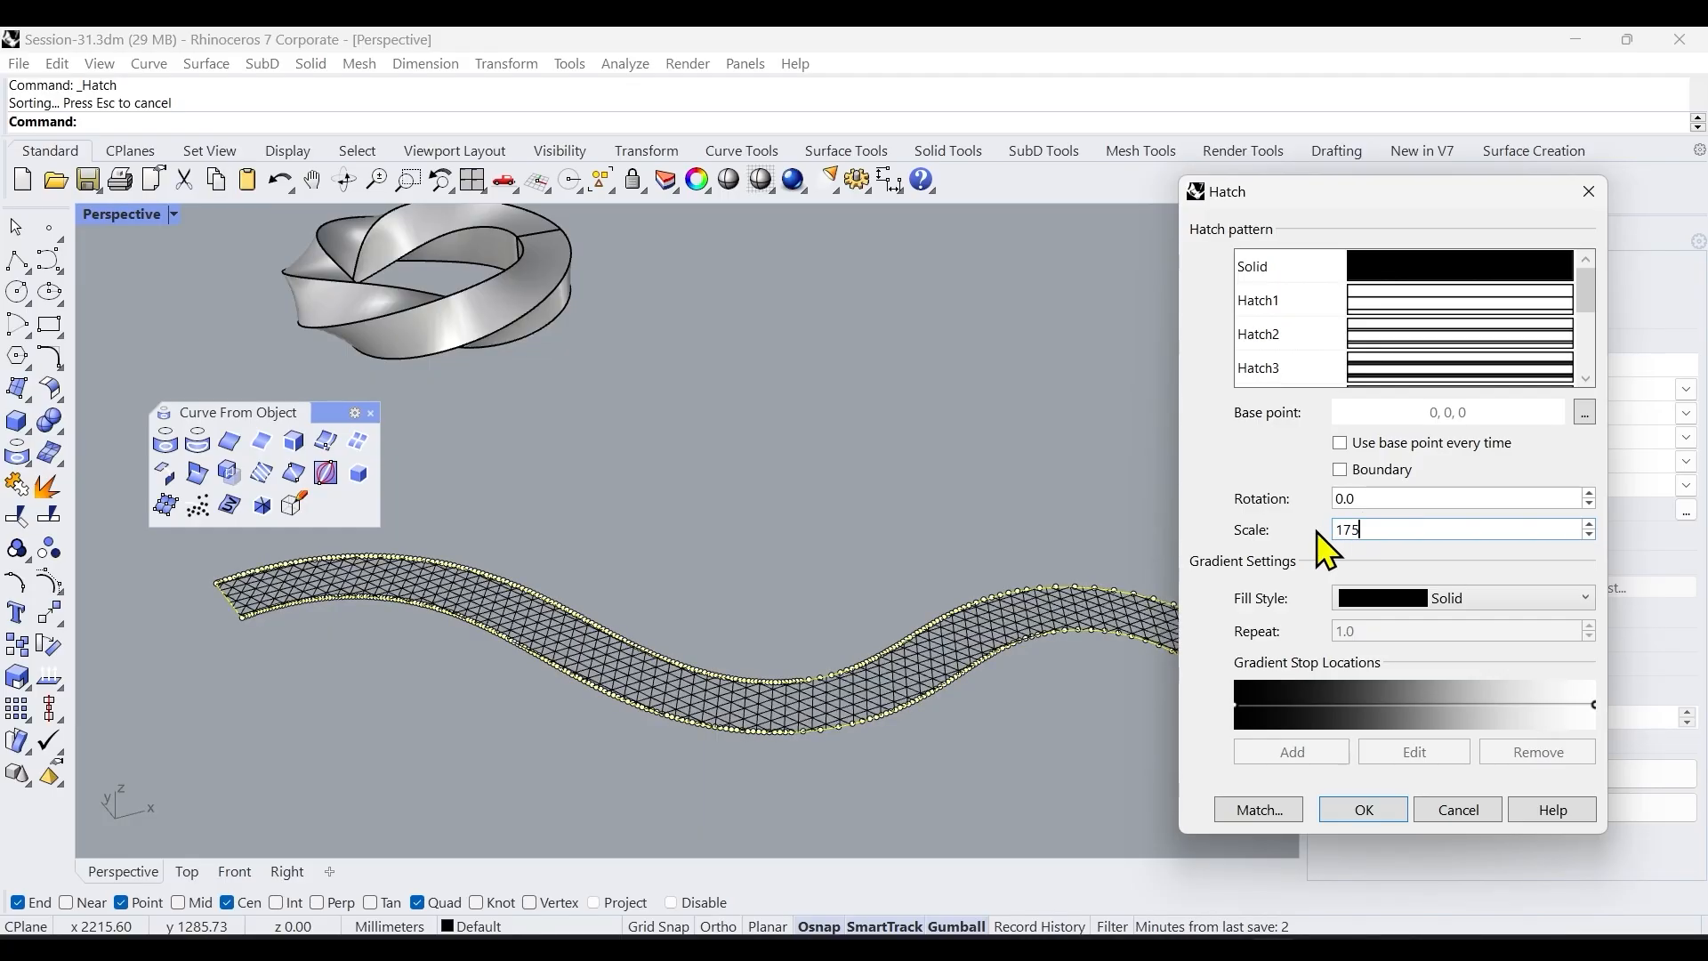
left_click(1374, 810)
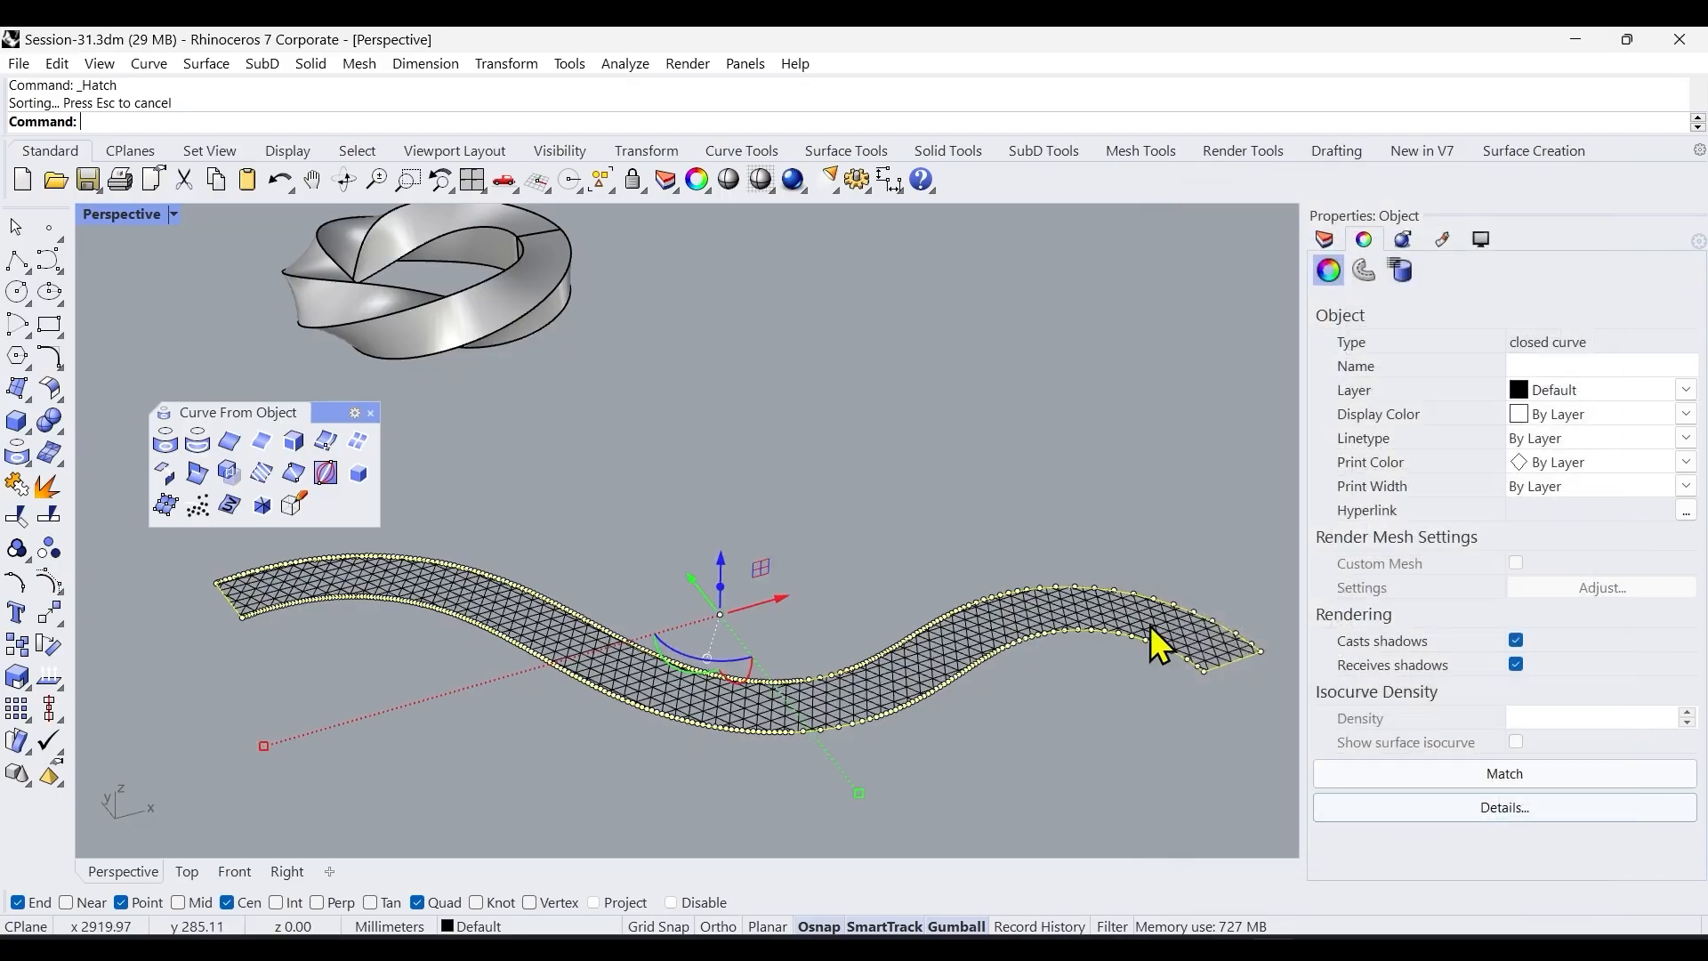
left_click(874, 494)
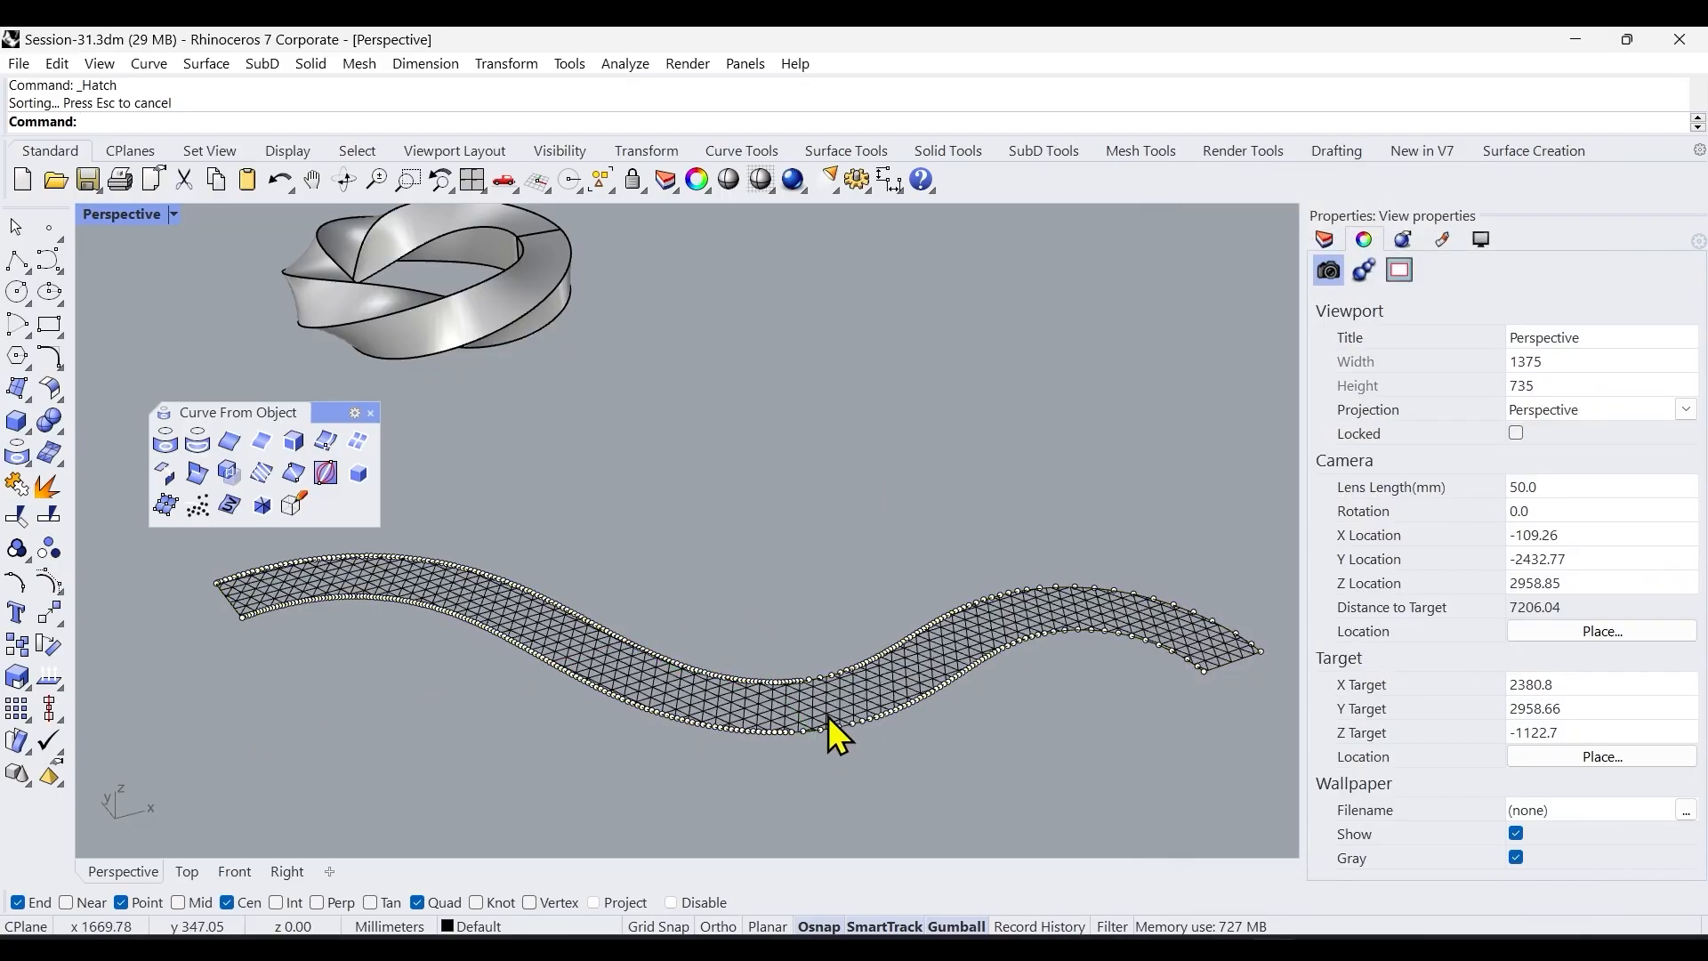
Explode the triangular grid hatch into separate curves and clear the selection.
left_click(784, 703)
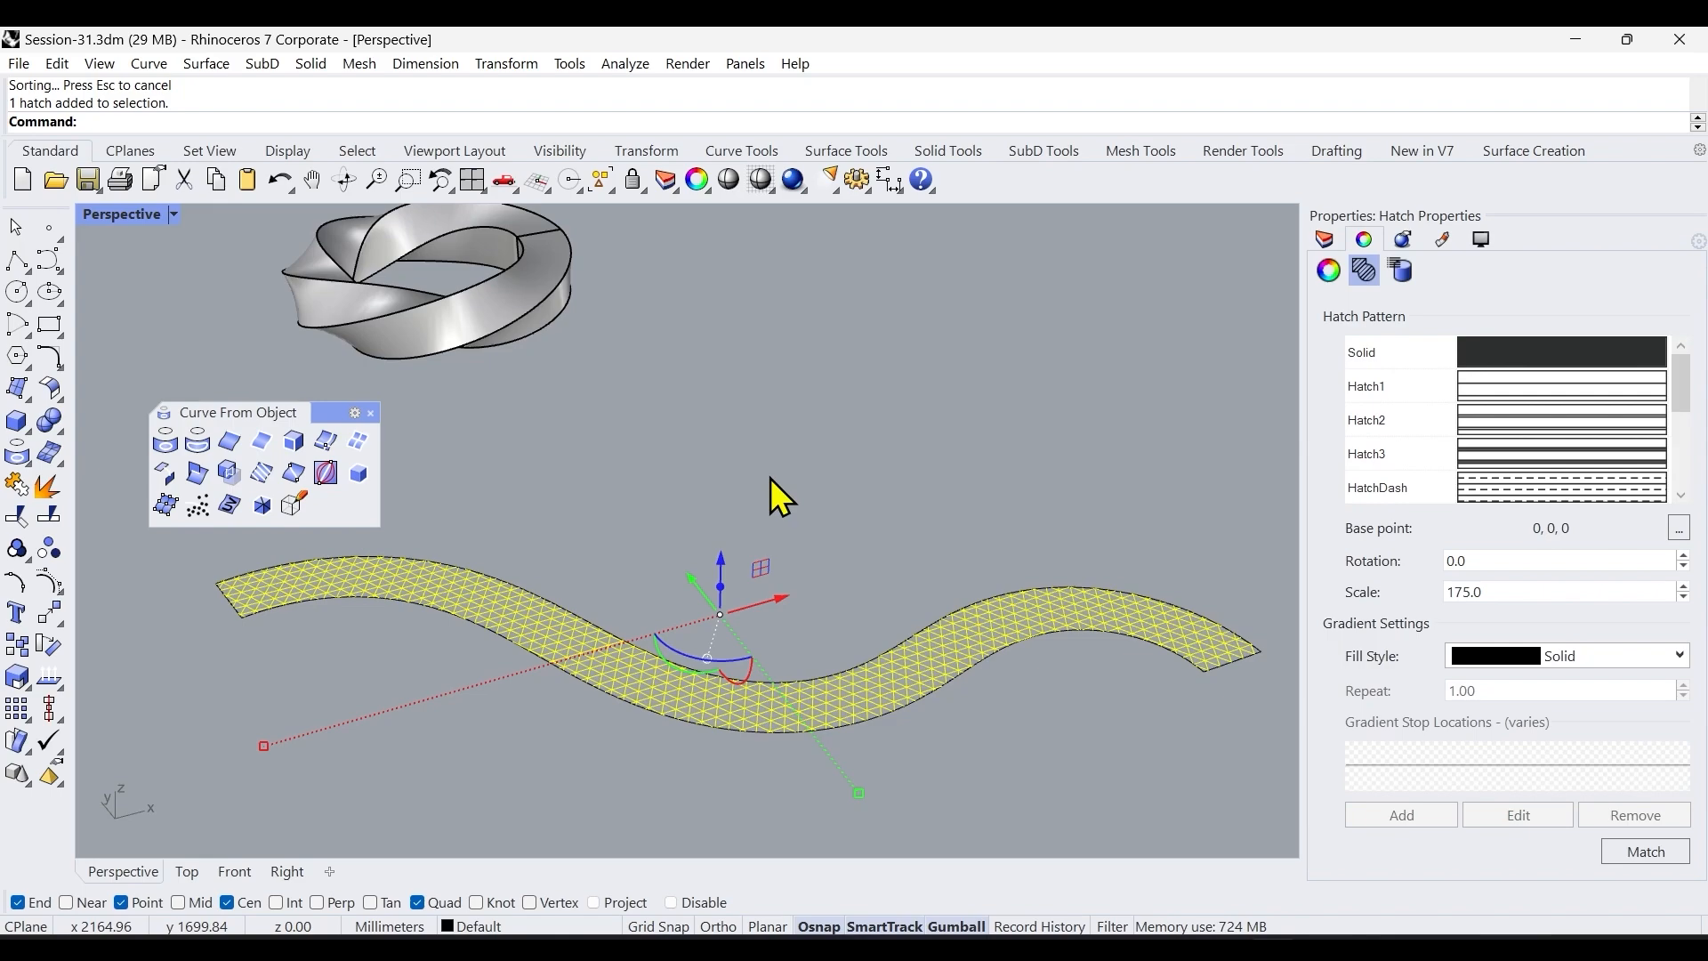
left_click(48, 489)
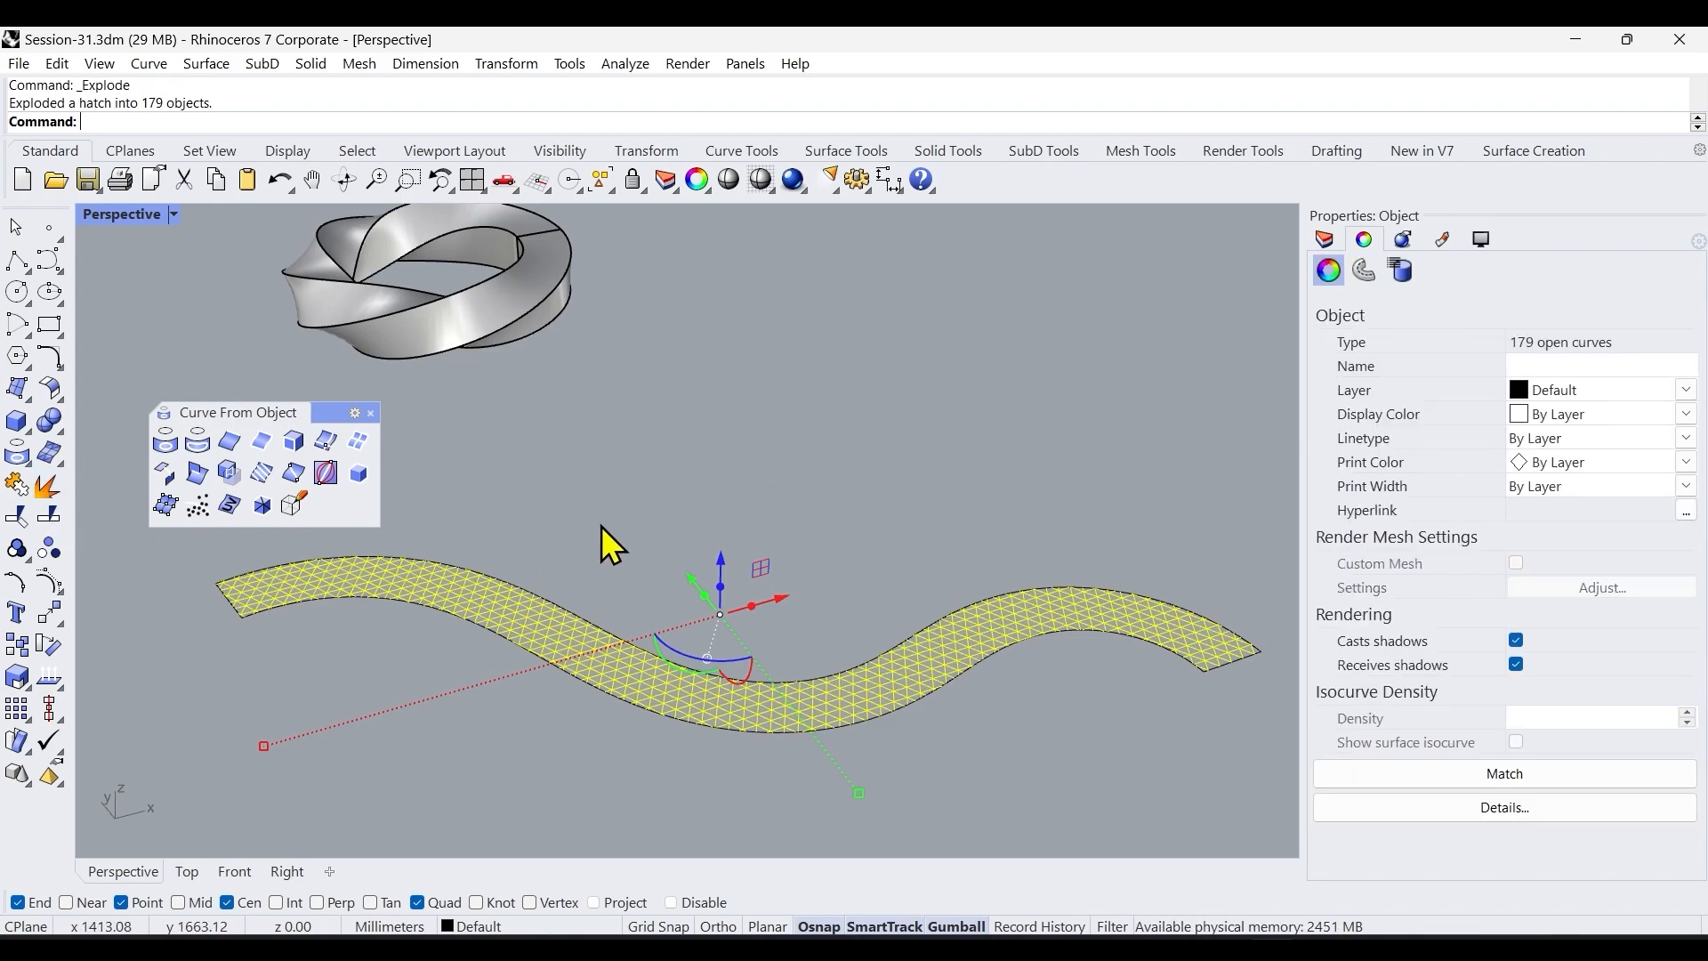
left_click(648, 558)
left_click(639, 663)
key("Escape")
Extrude all the exploded hatch lines, excluding the closed border curve, by 20 mm with ExtrudeCrv.
scroll(738, 574, "down", 3)
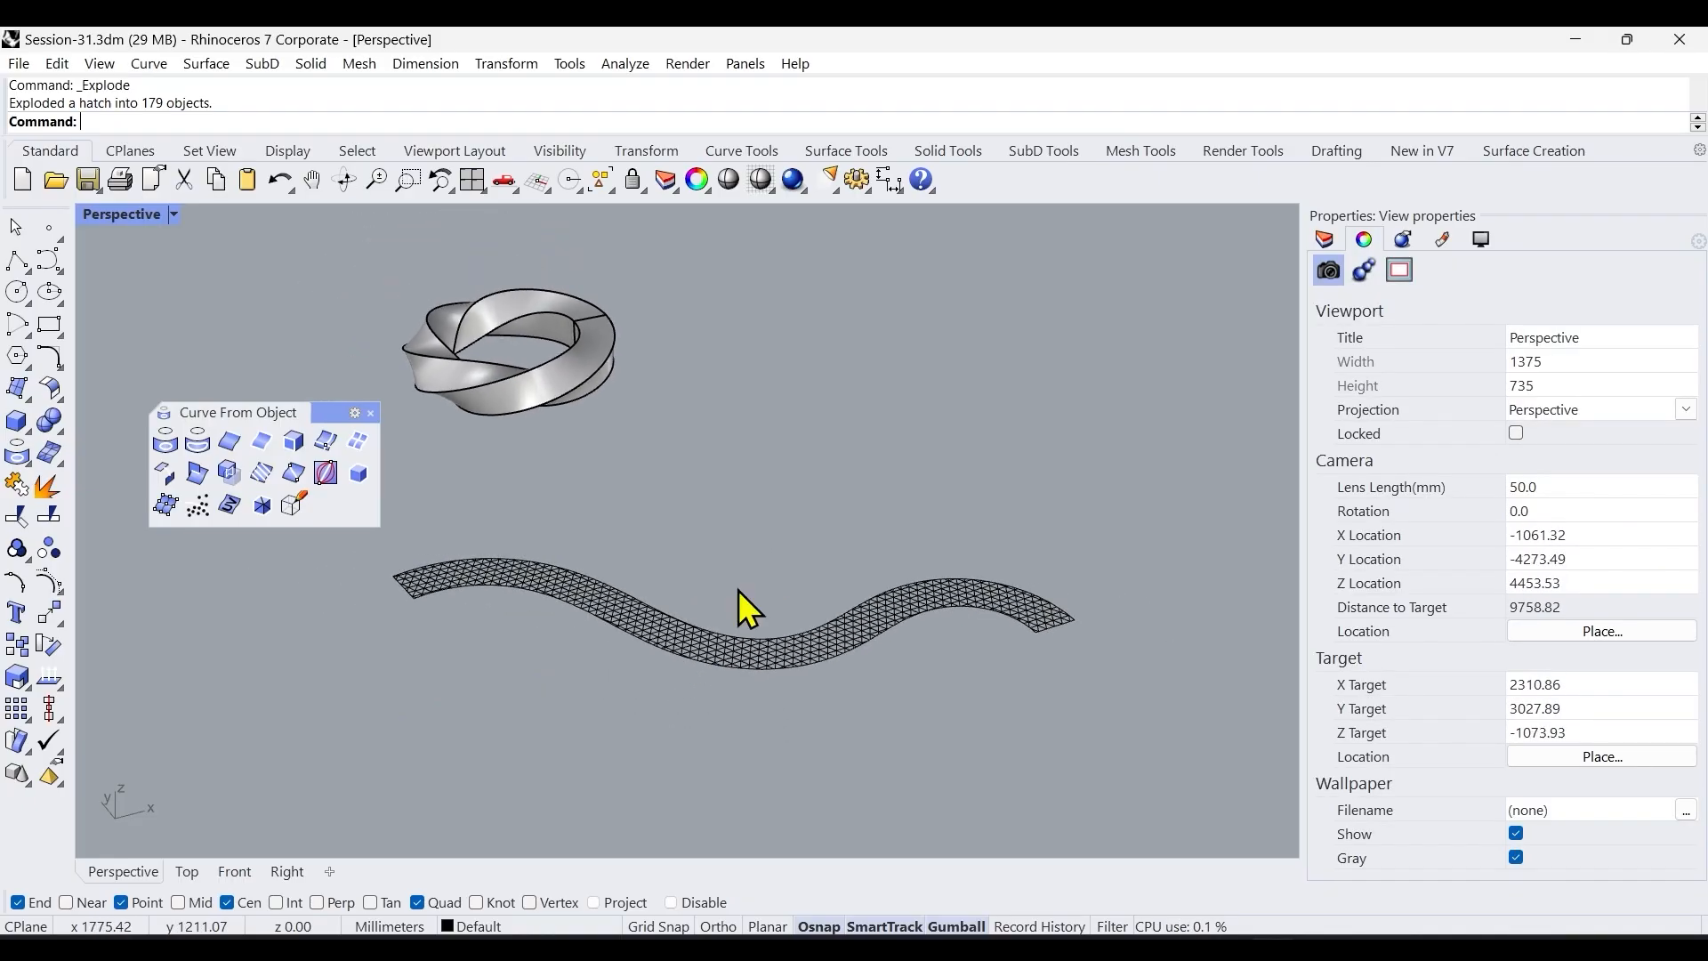
left_click_drag(354, 546, 1199, 731)
scroll(934, 676, "up", 5)
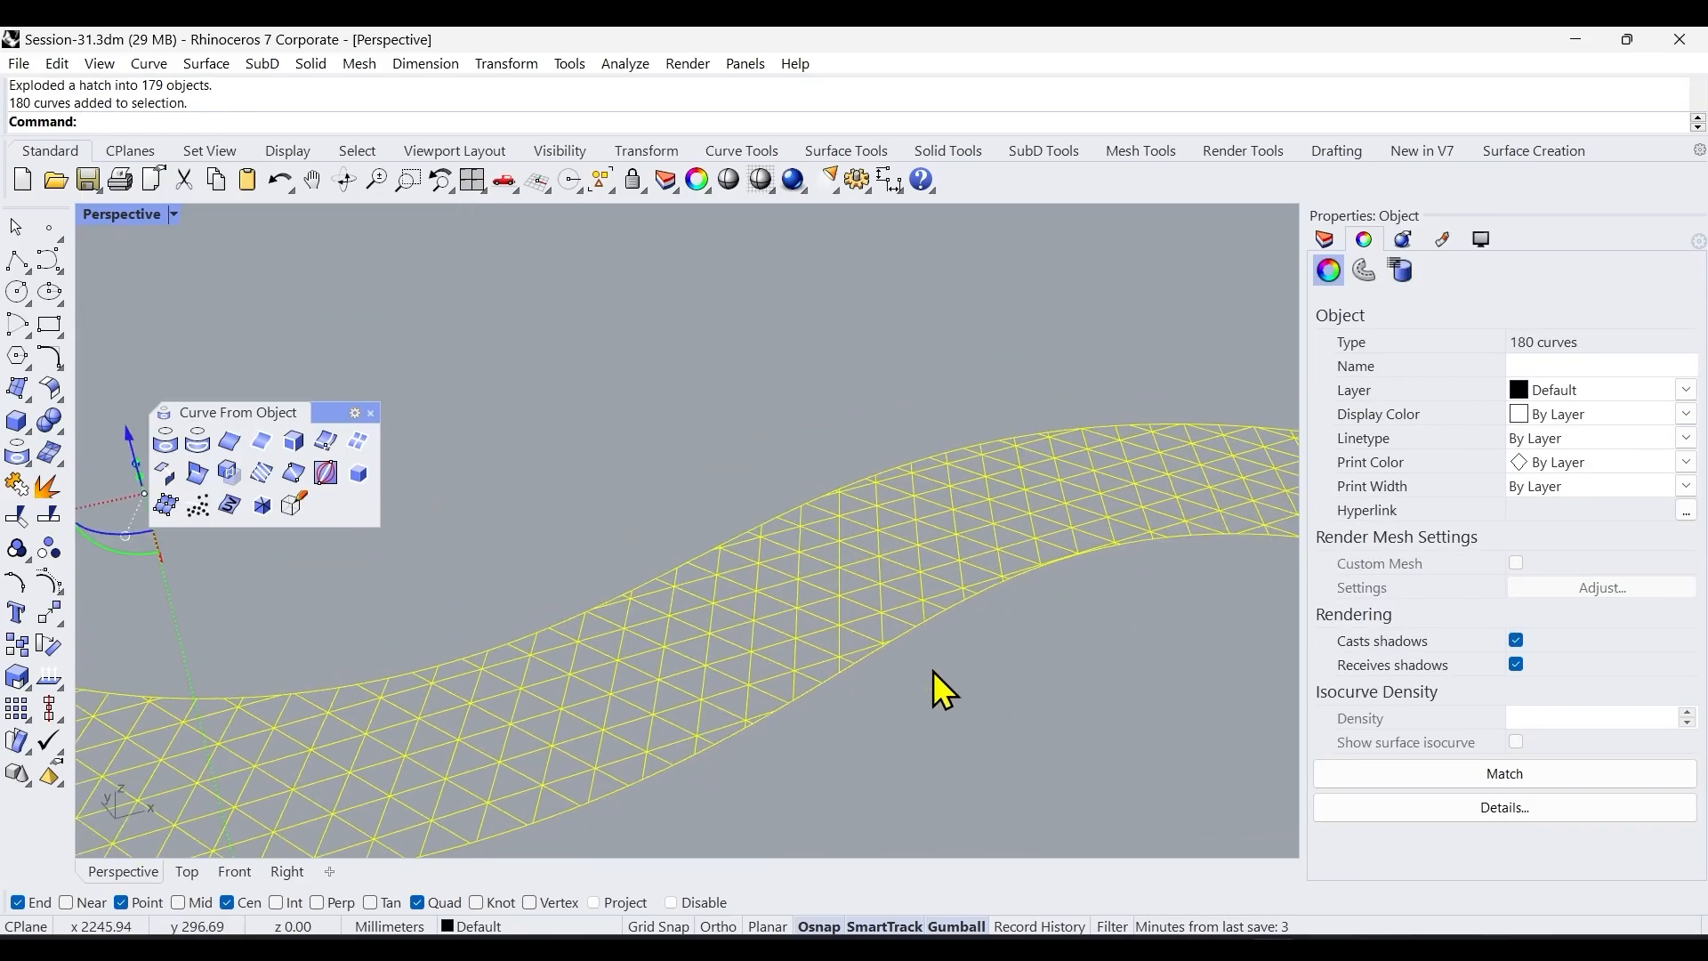
scroll(898, 632, "up", 5)
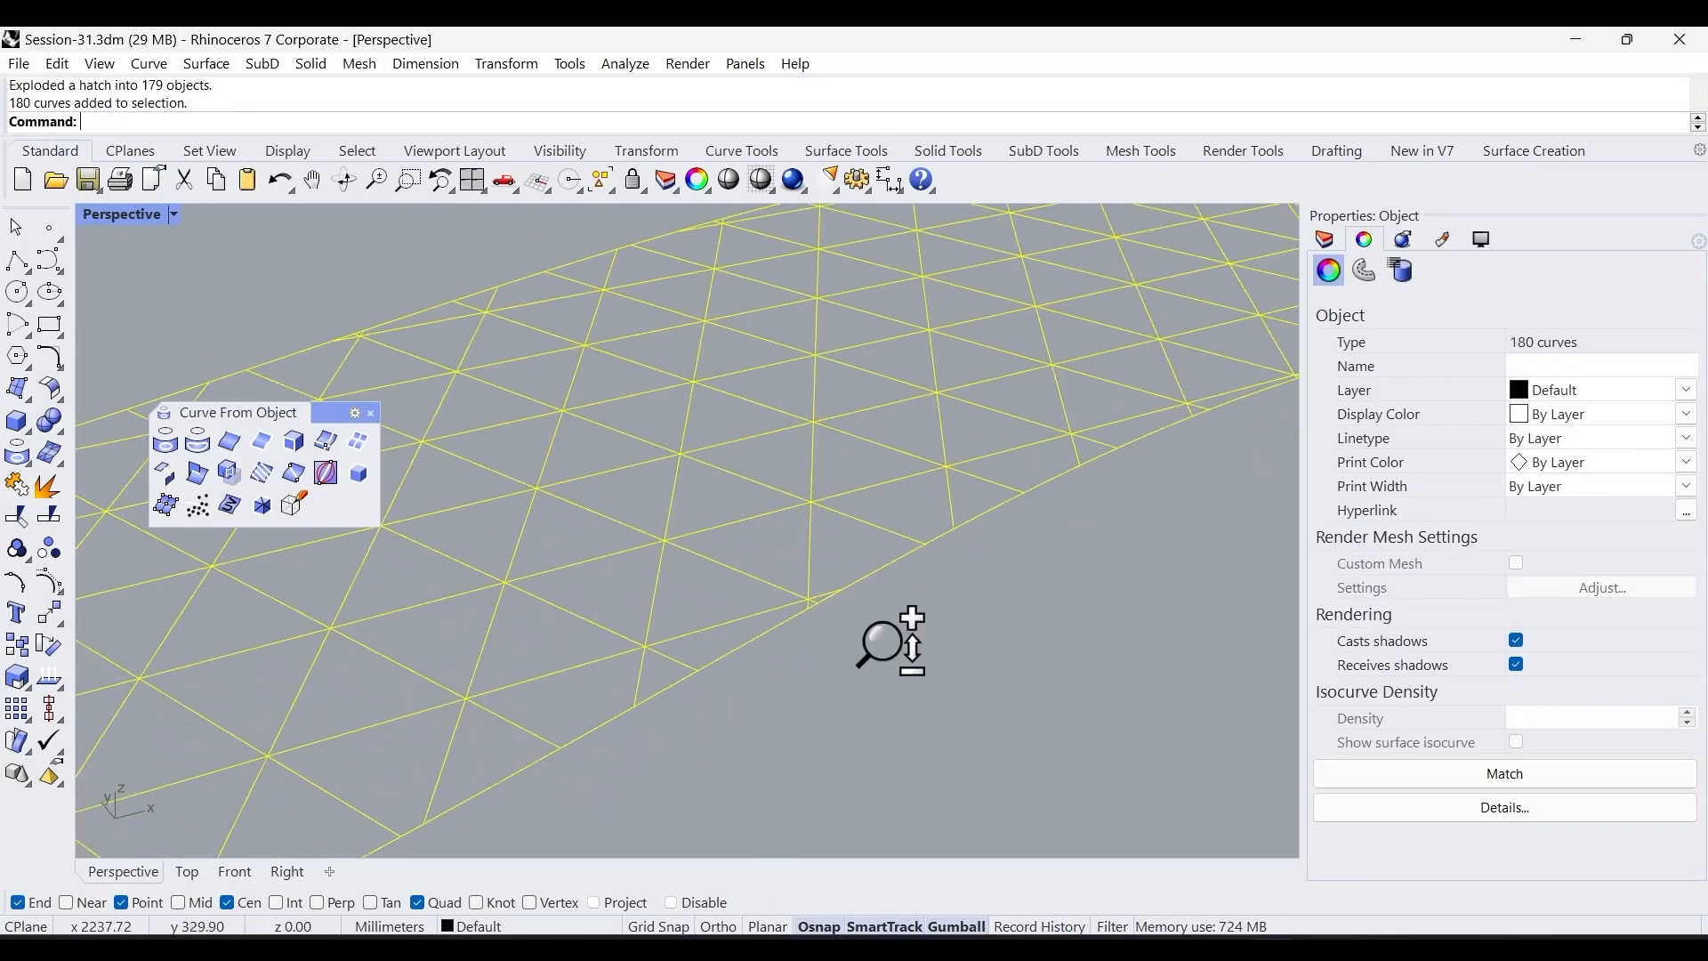
left_click(885, 571, "ctrl")
scroll(943, 609, "down", 3)
scroll(969, 618, "down", 5)
type("ExtrudeCrv")
key("Return")
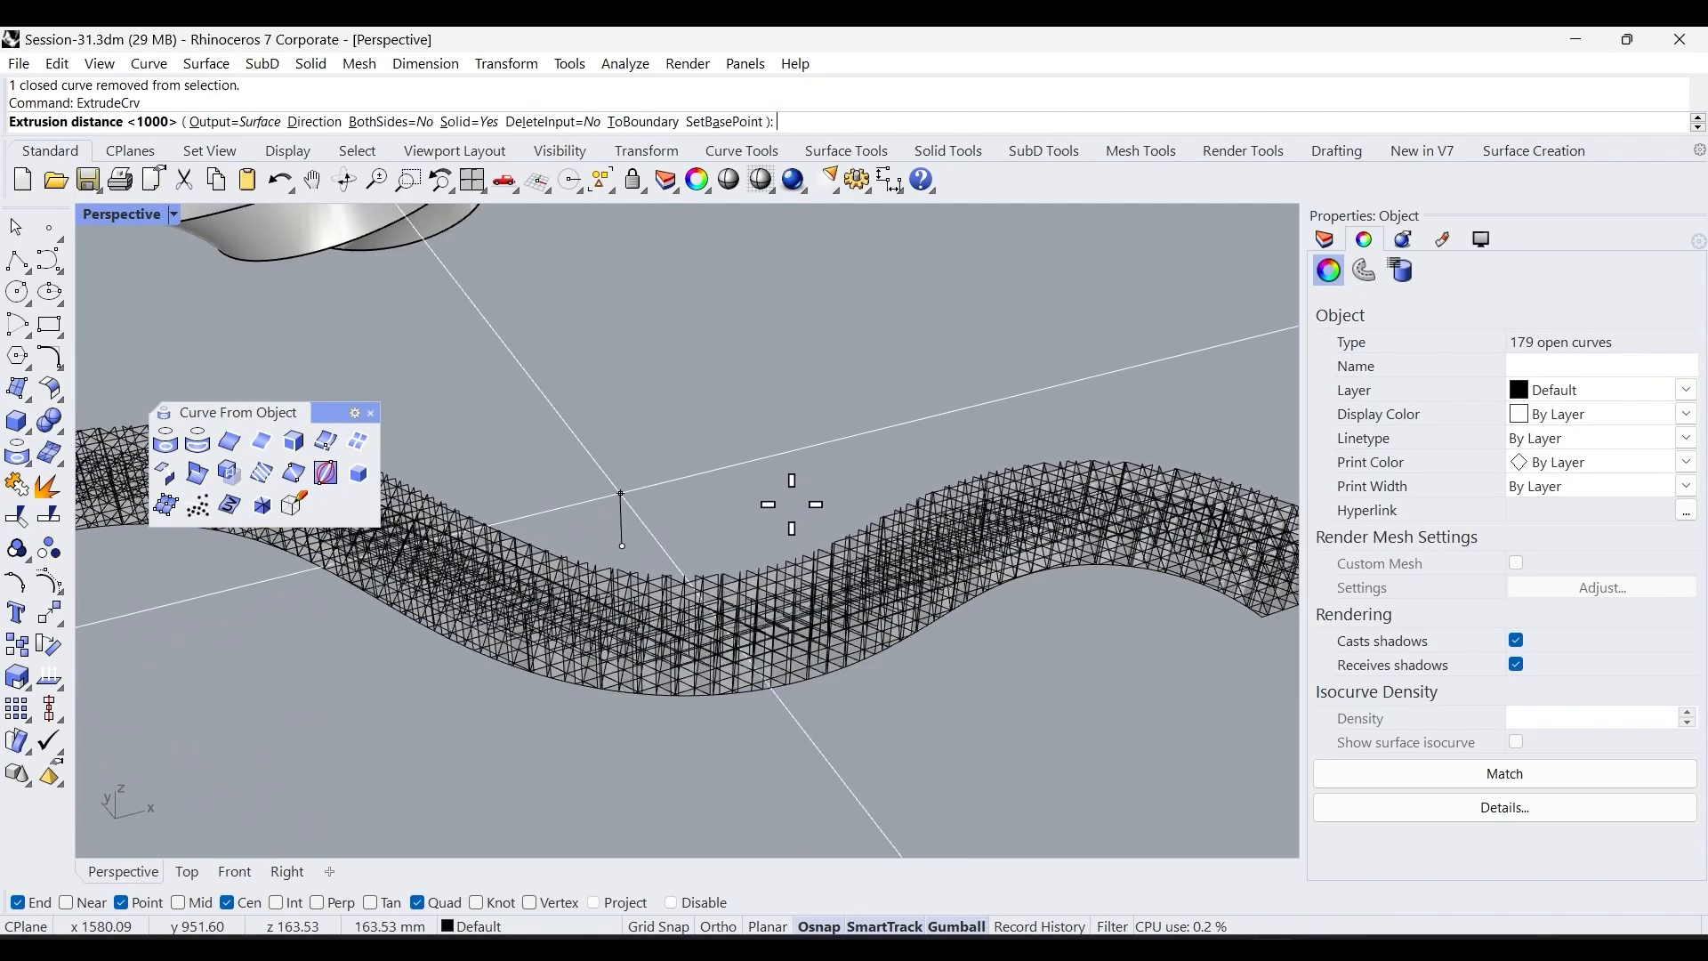
type("50")
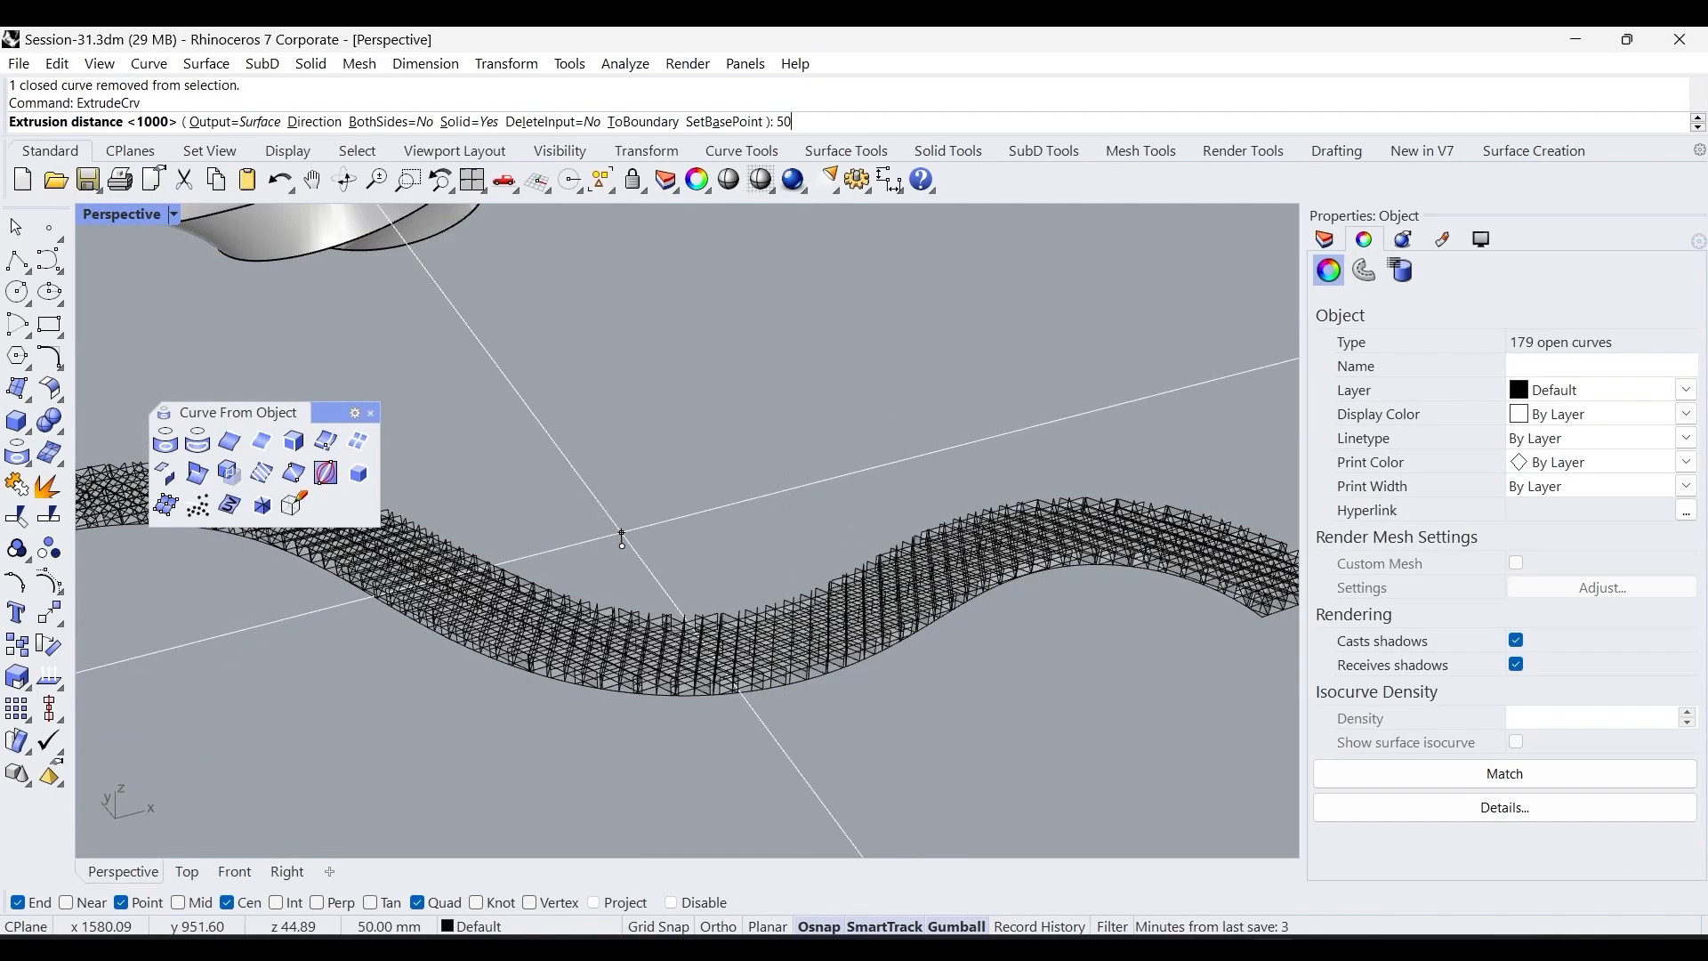
key("BackSpace")
key("BackSpace")
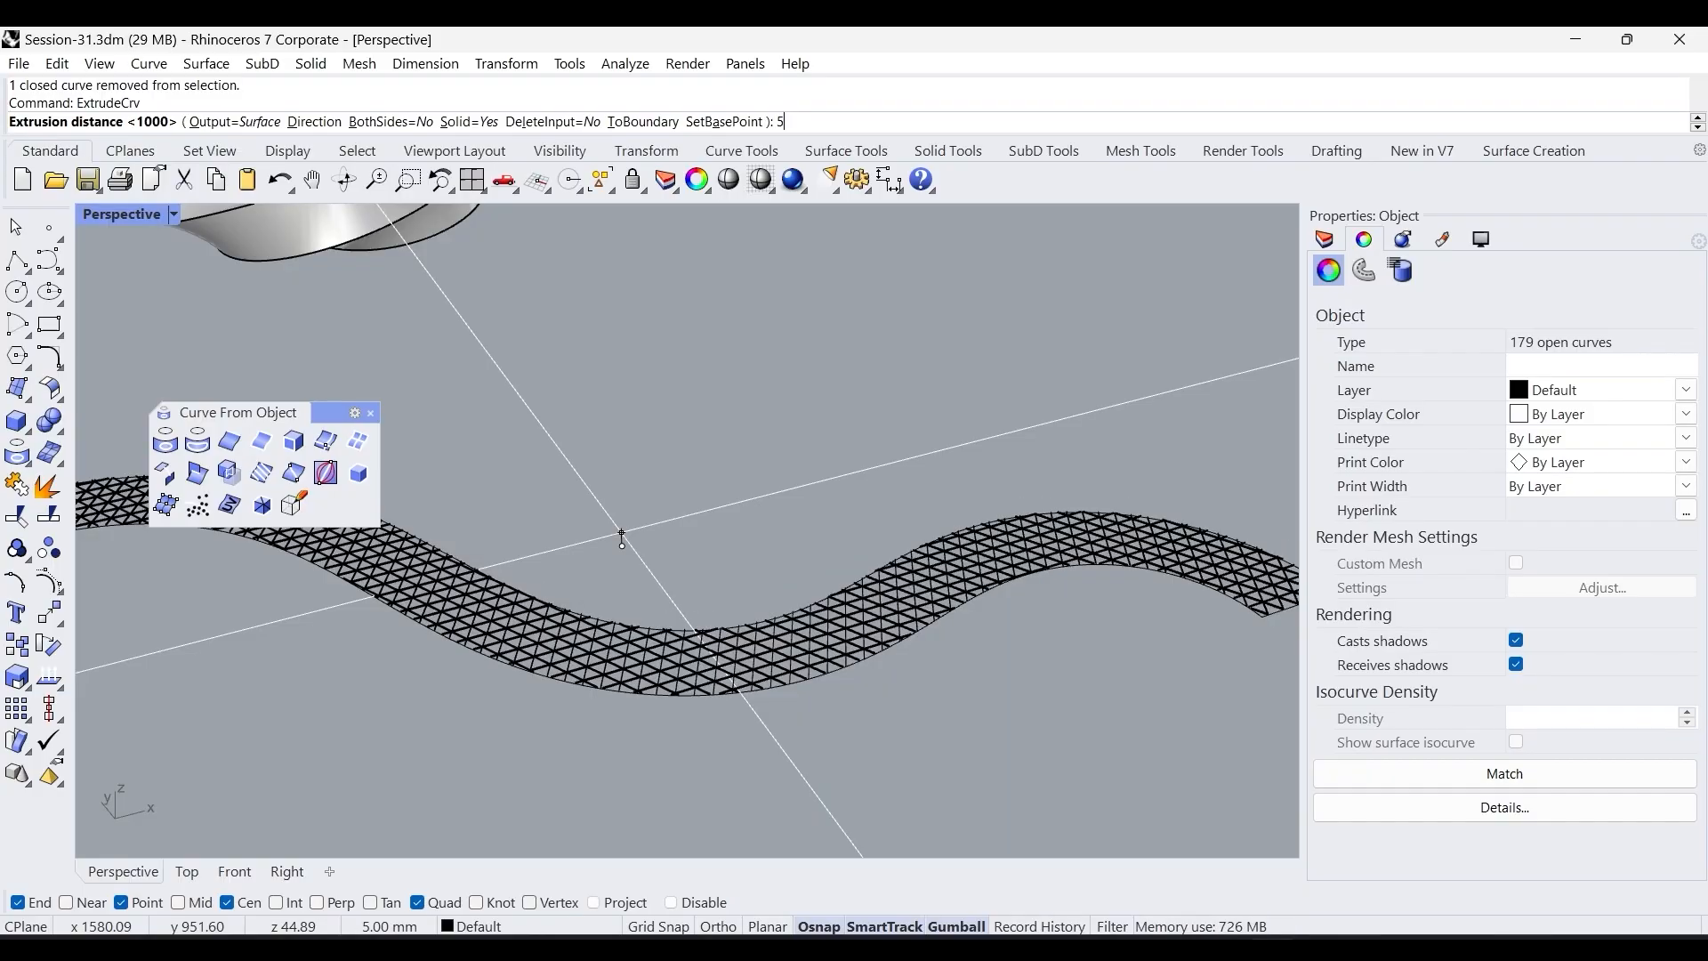
type("25")
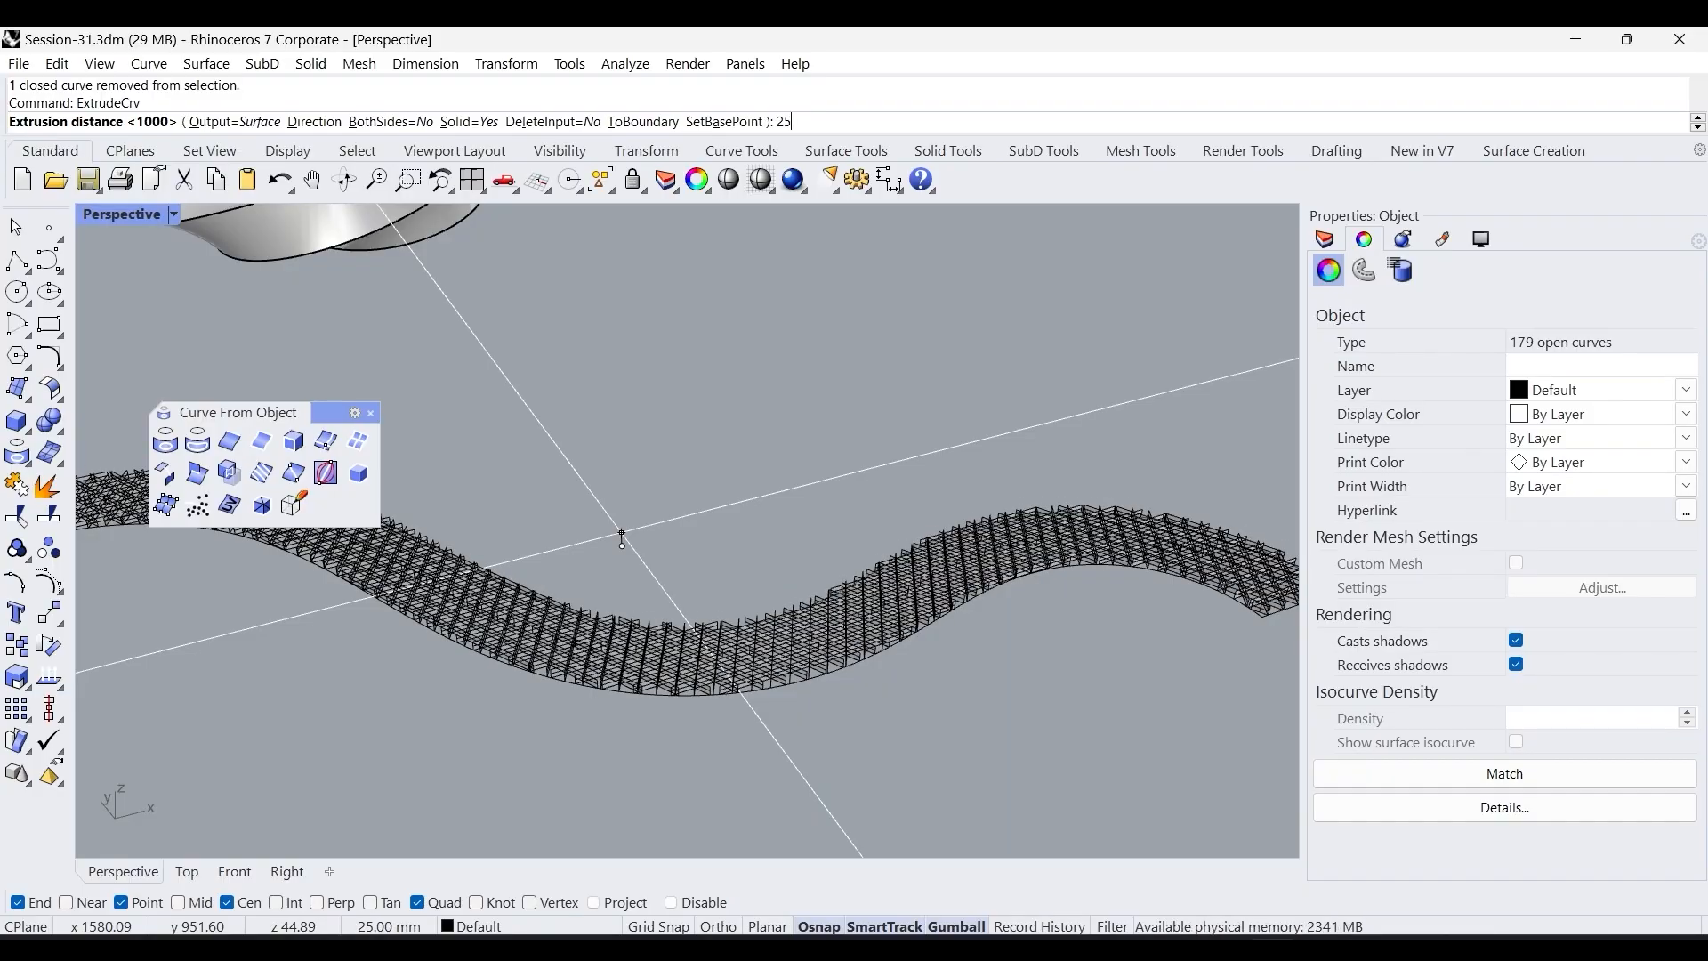
key("BackSpace")
type("0")
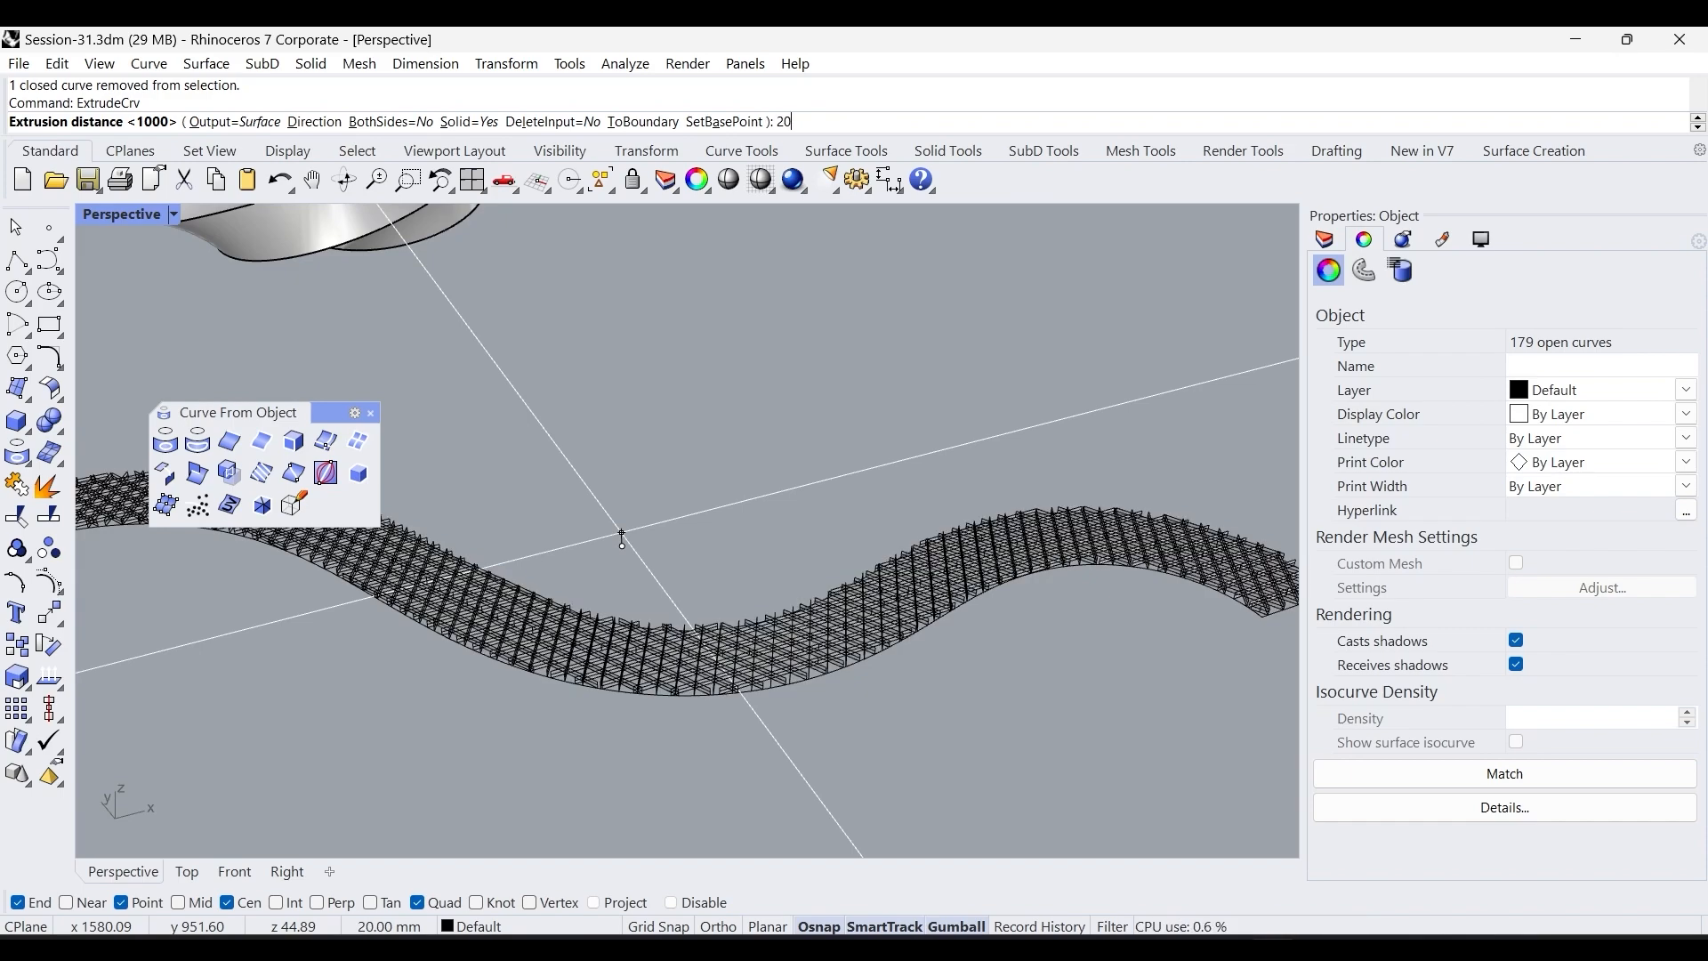
key("Return")
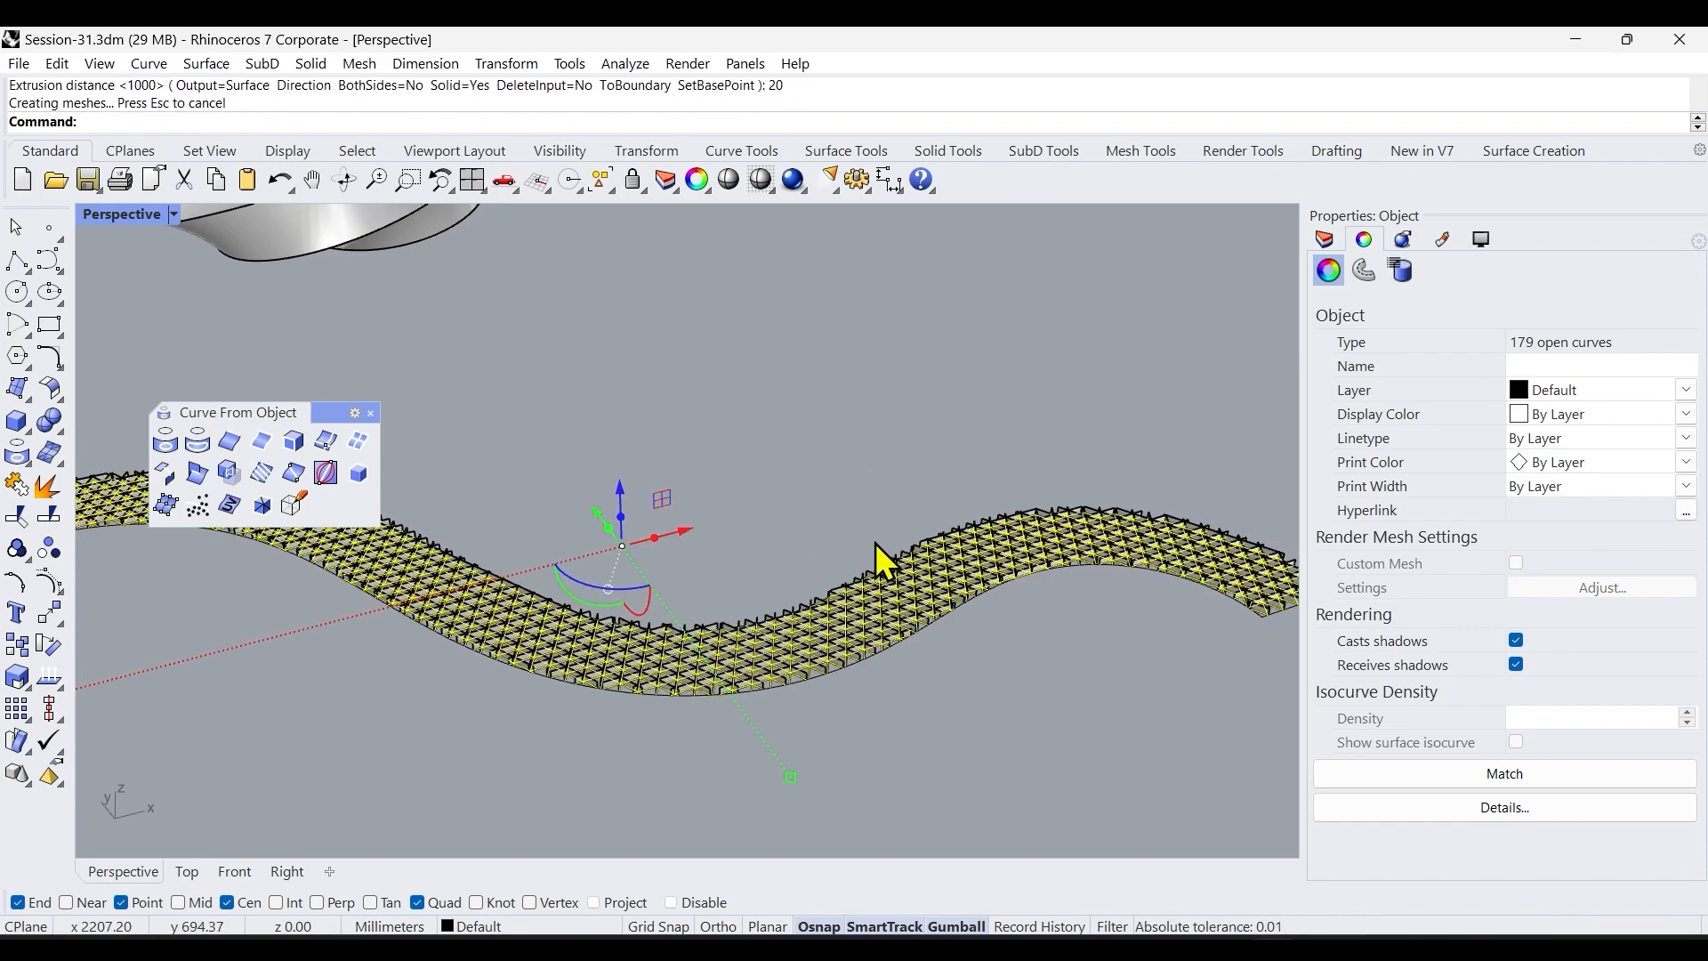
type("Offset")
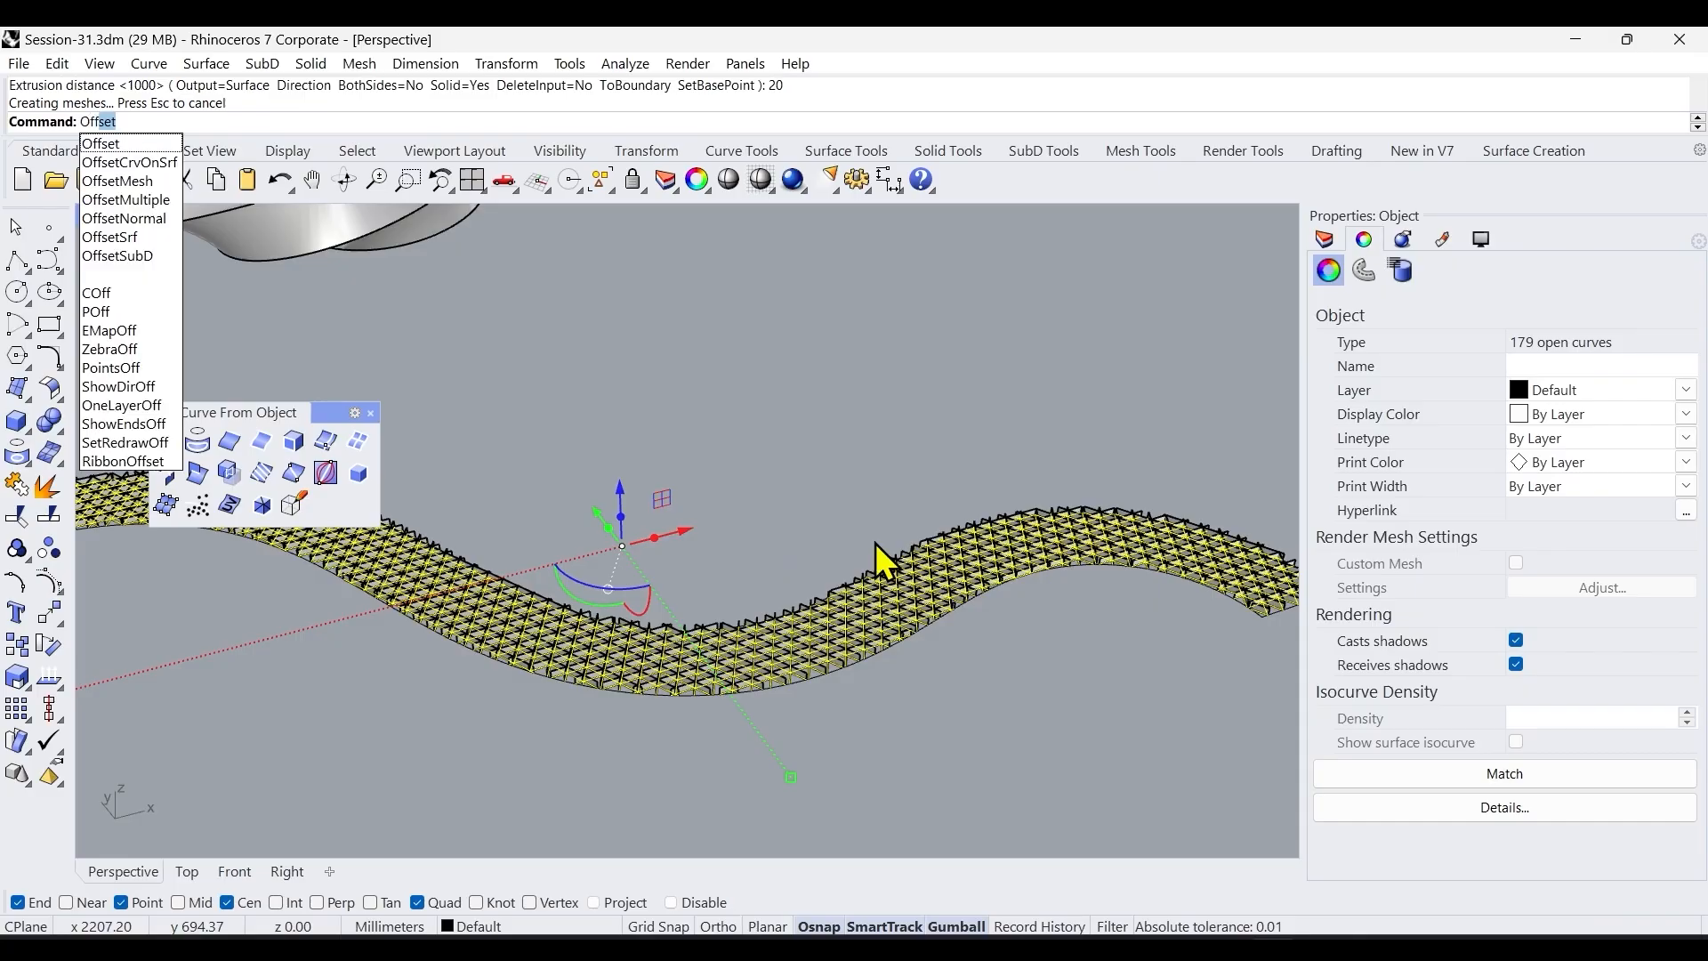
left_click(121, 238)
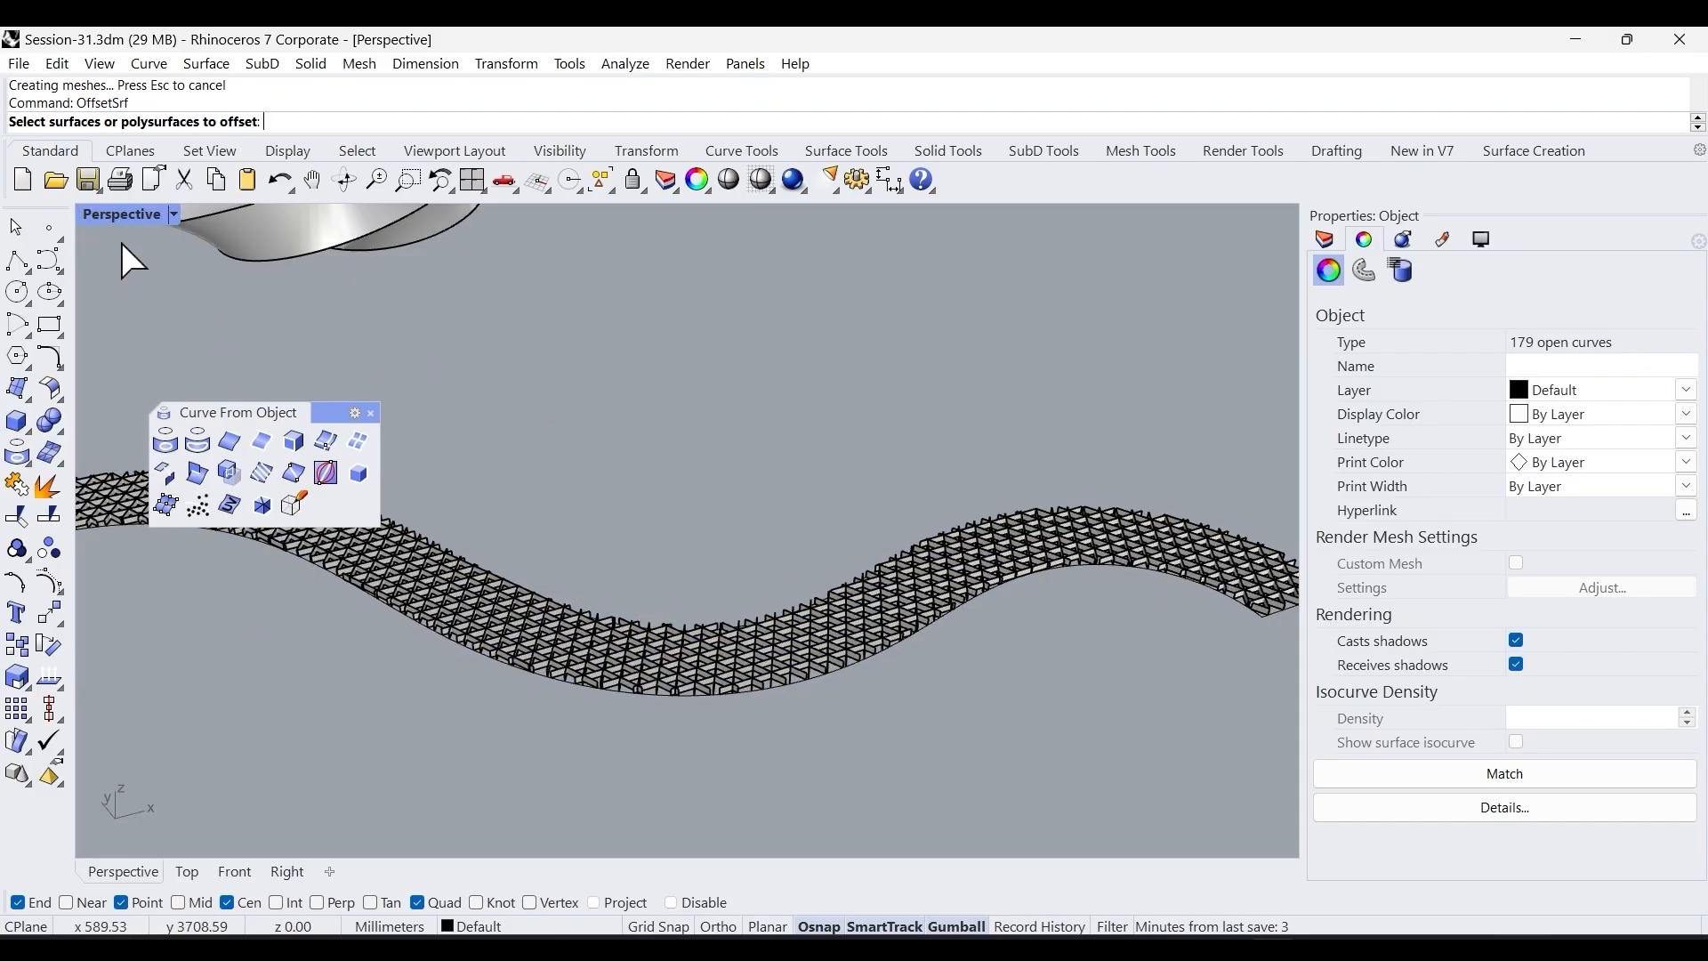
scroll(852, 556, "down", 5)
left_click_drag(467, 478, 1098, 644)
scroll(920, 571, "up", 10)
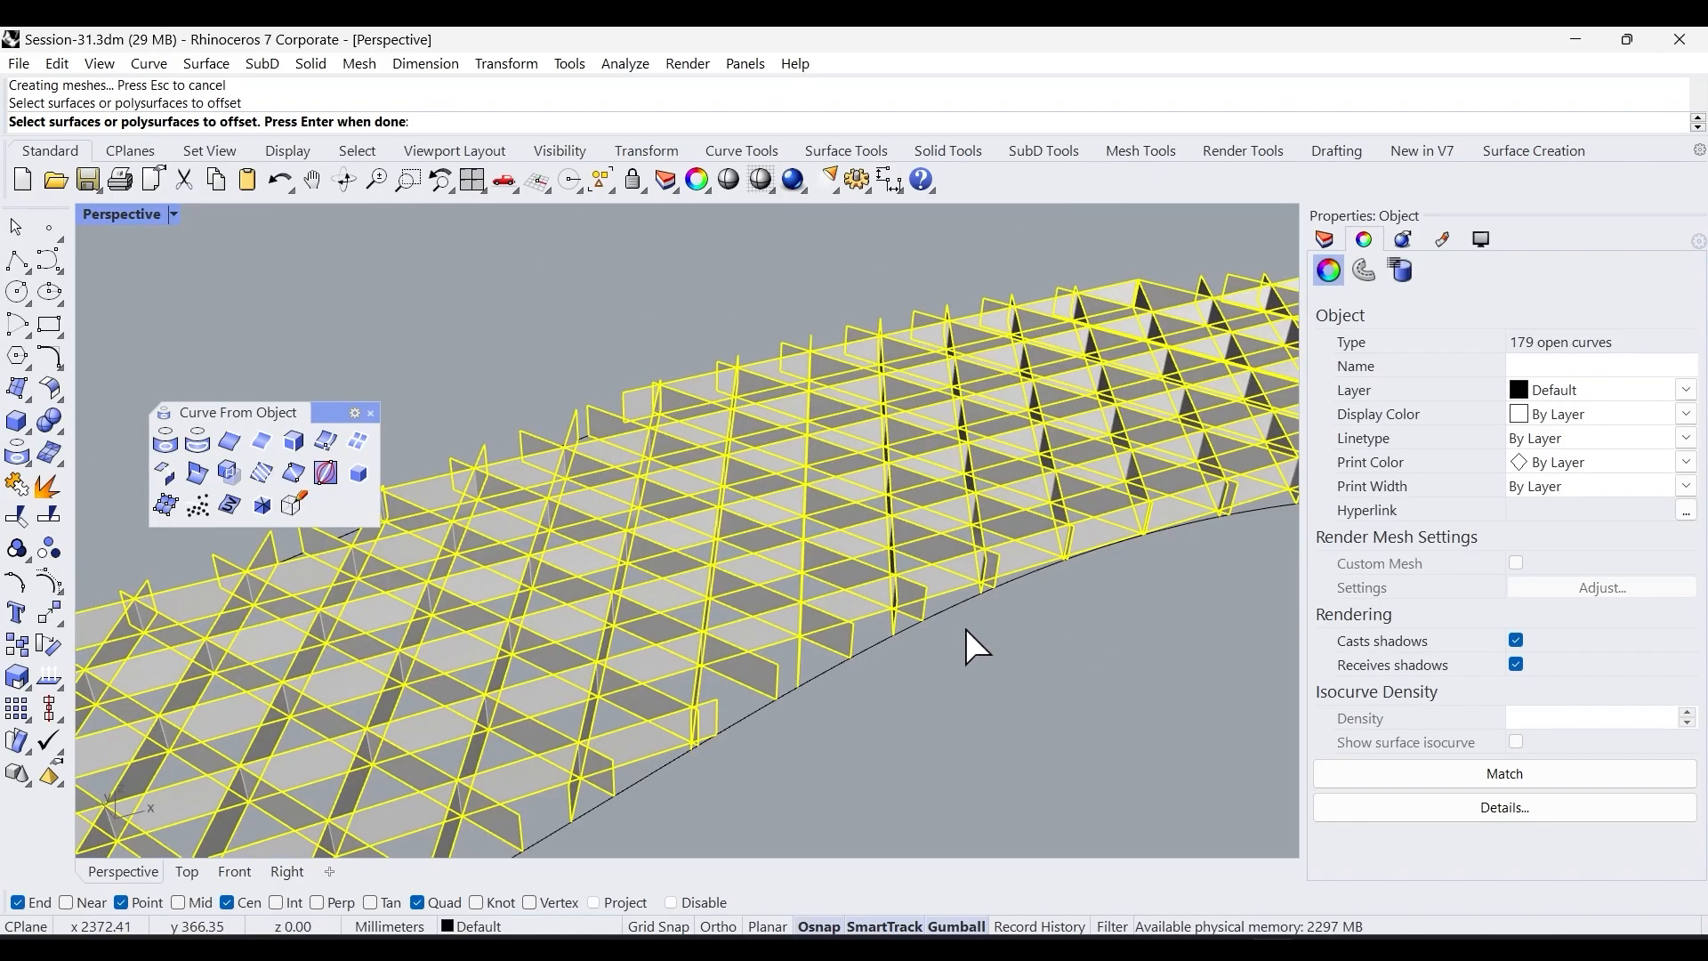
key("Escape")
Select all the hatch line curves, leaving the closed border curve out of the selection.
middle_click(975, 637)
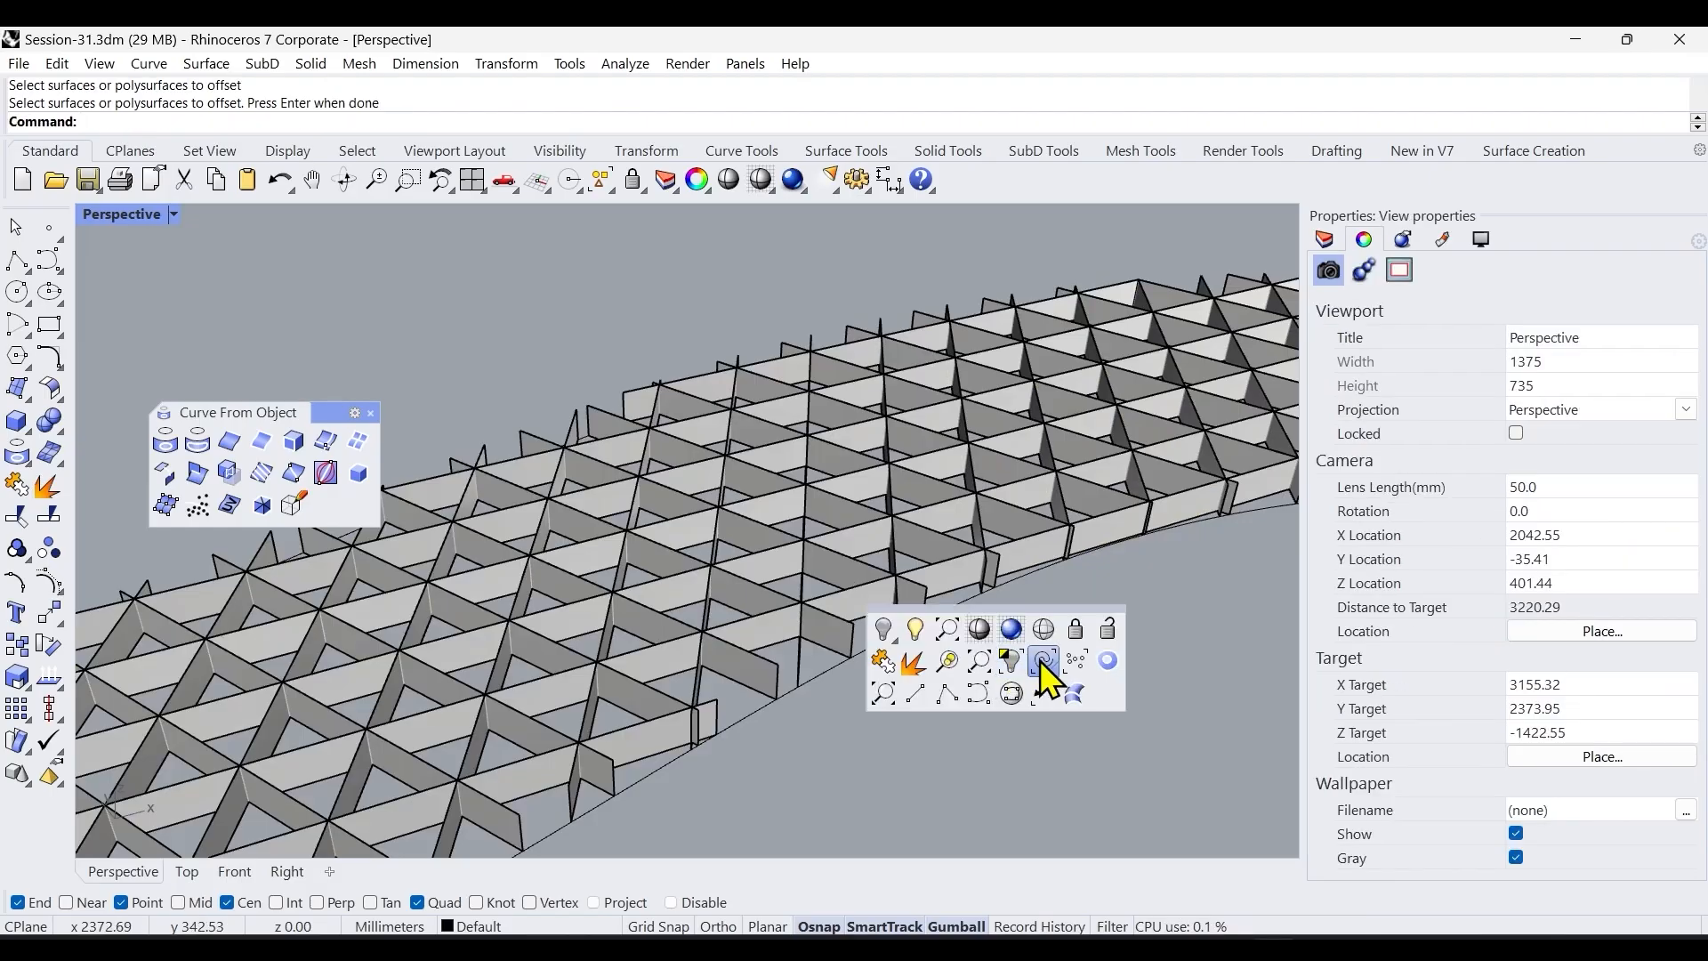
left_click(1041, 660)
left_click(1327, 239)
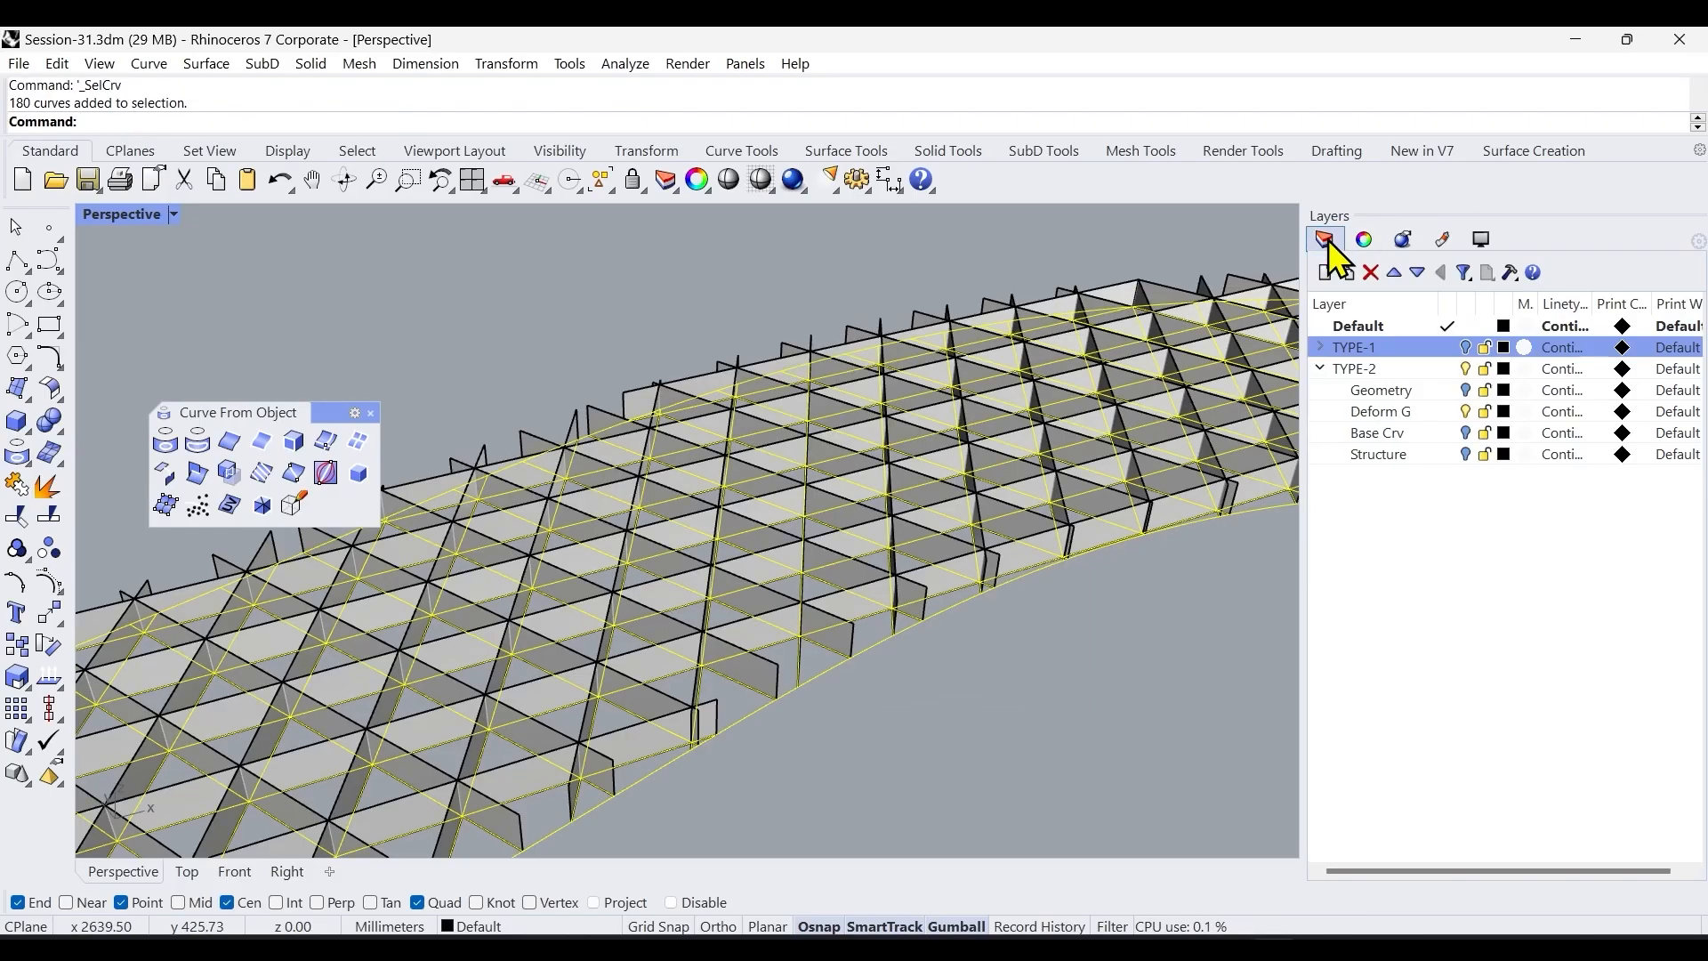
scroll(1039, 623, "down", 8)
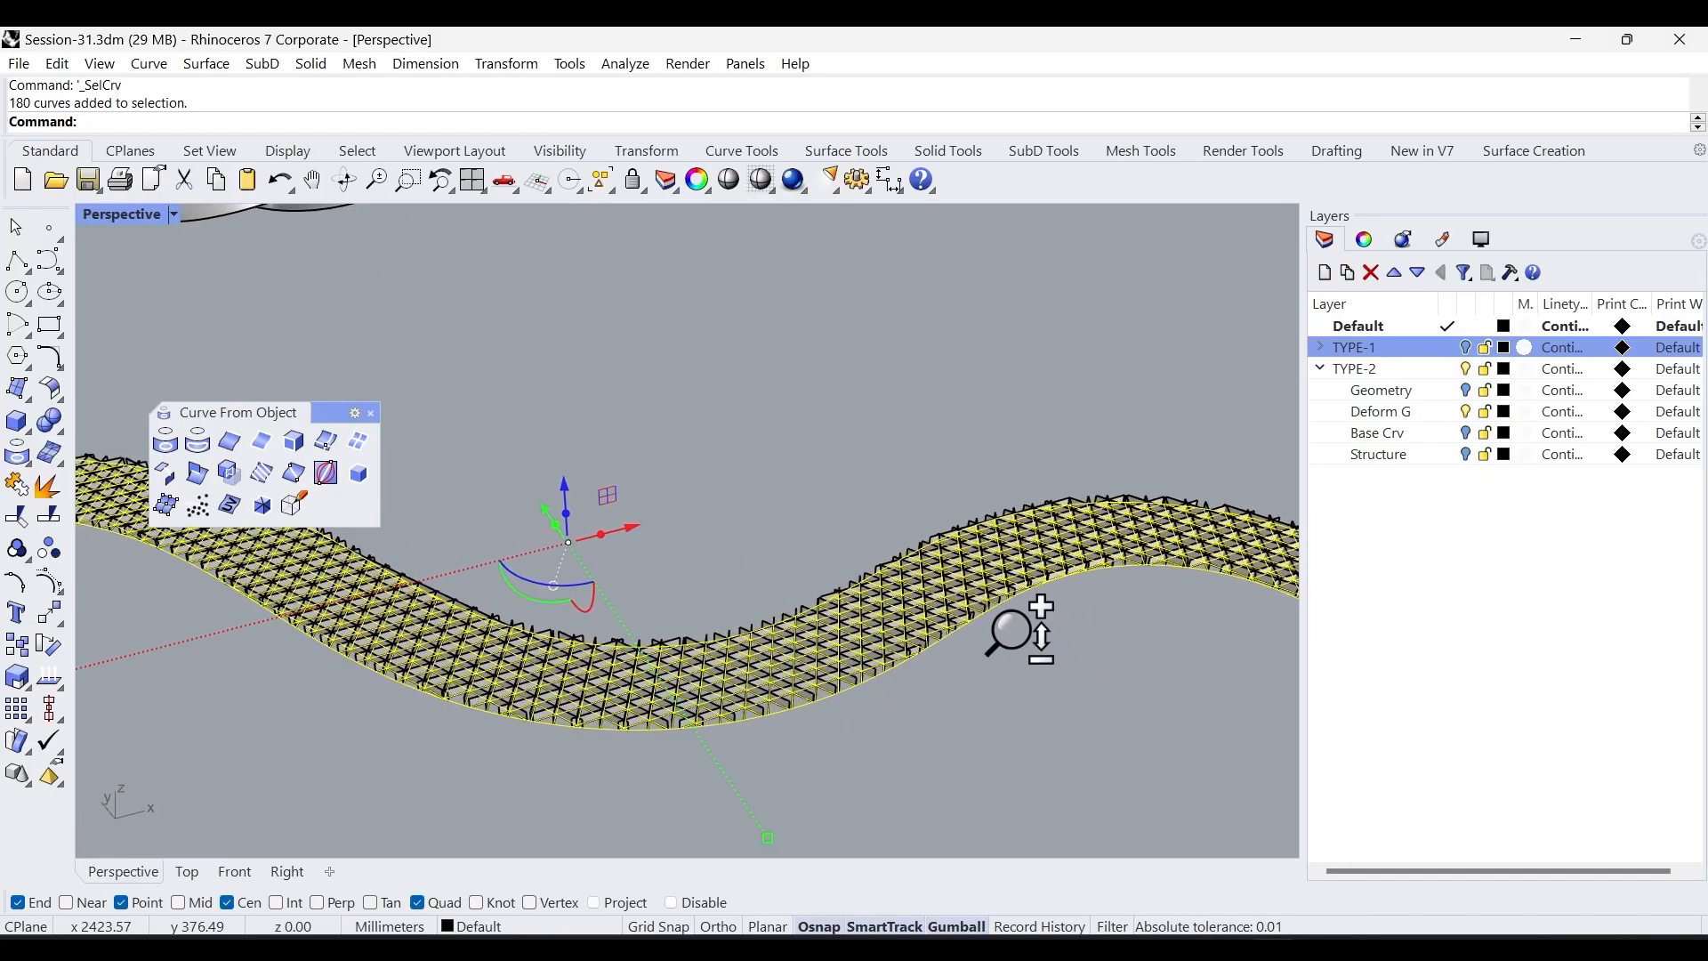
scroll(1021, 634, "up", 10)
left_click(873, 643, "ctrl")
Create a sublayer named Hatch under the TYPE-2 layer.
left_click(1369, 375)
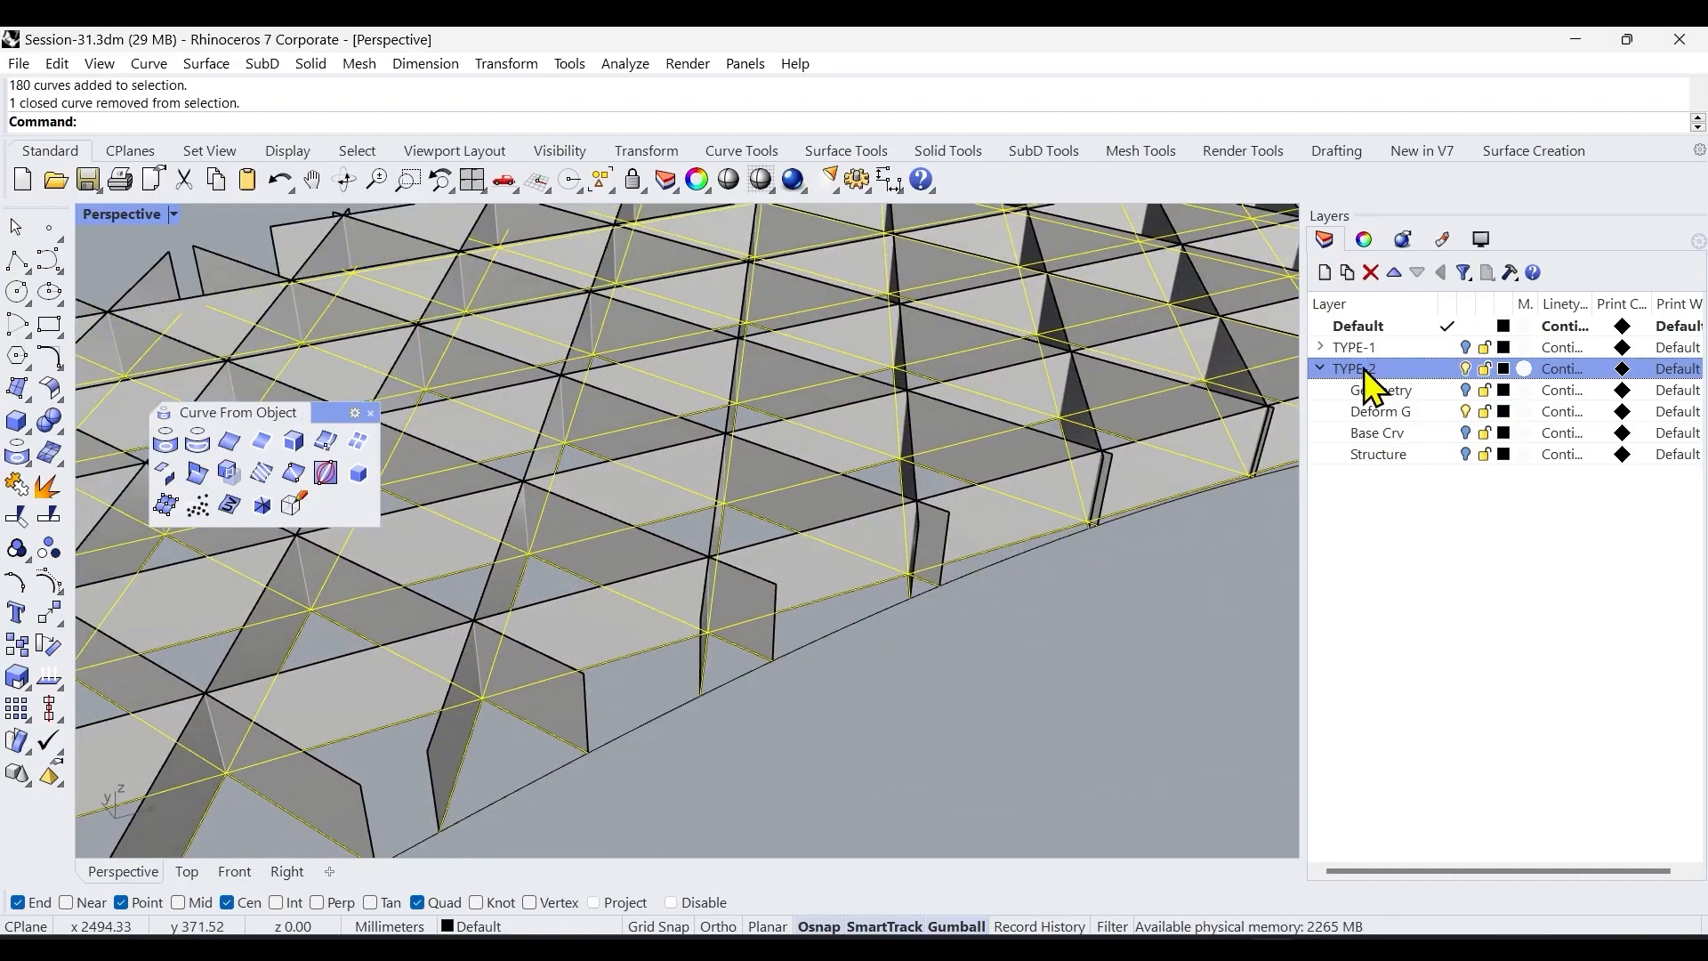
left_click(1347, 273)
type("Hatch")
key("Return")
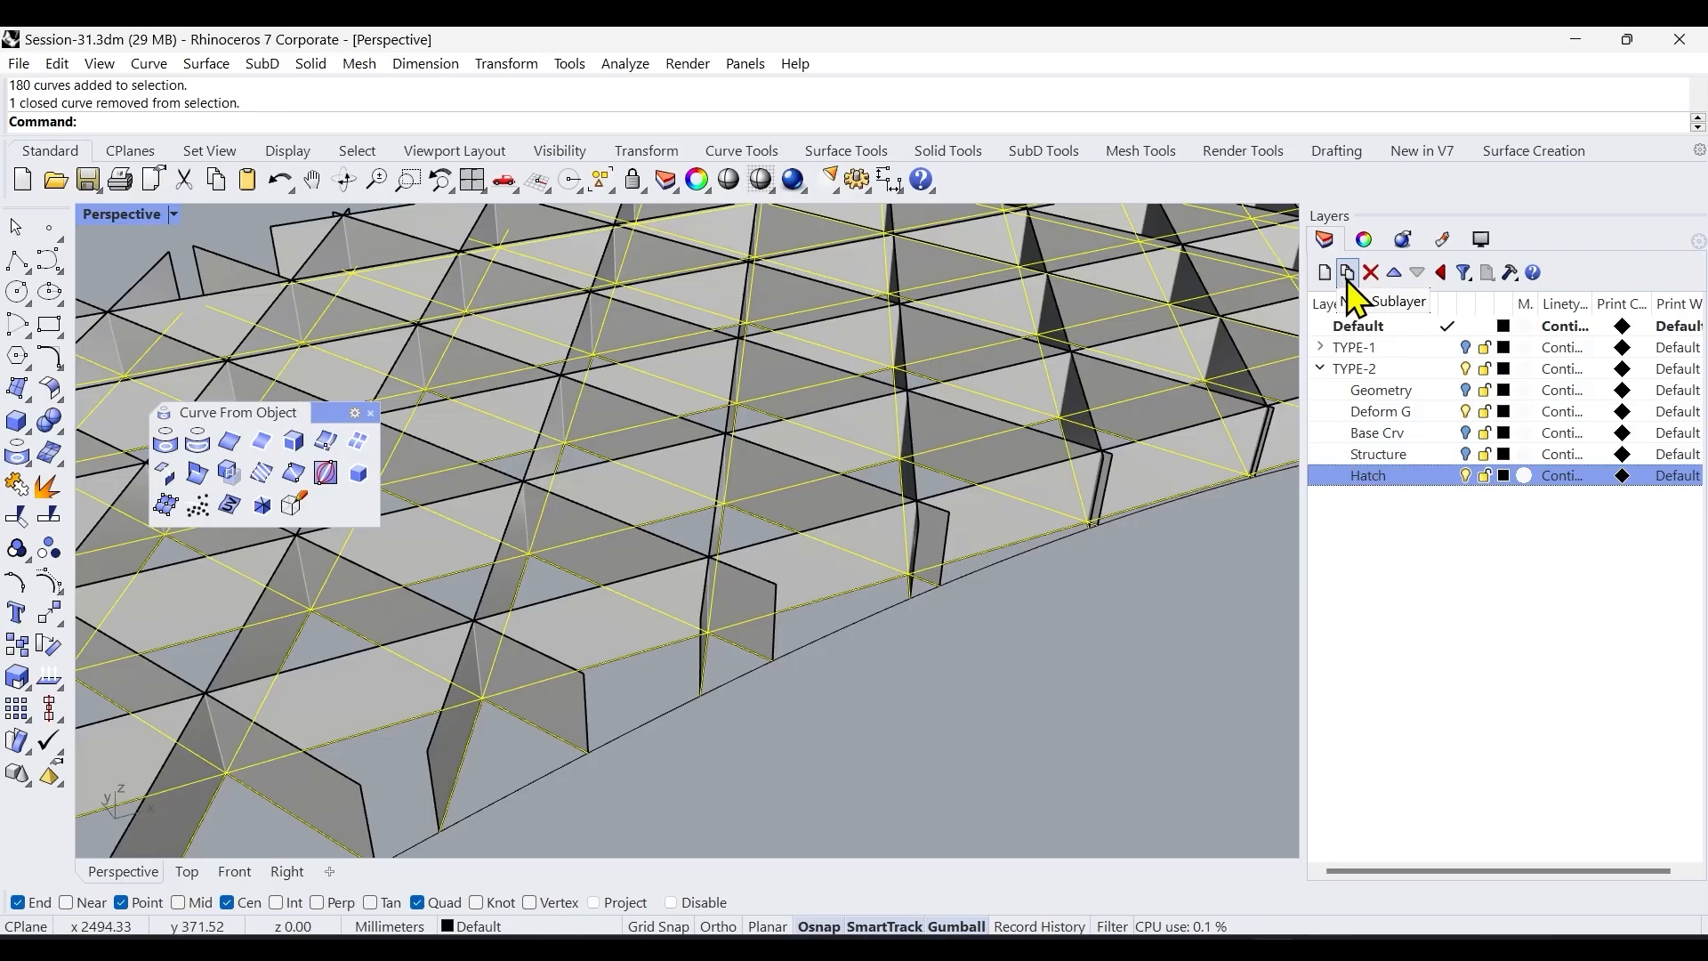
Move the selected hatch lines to the Hatch layer and turn that layer off.
right_click(1418, 476)
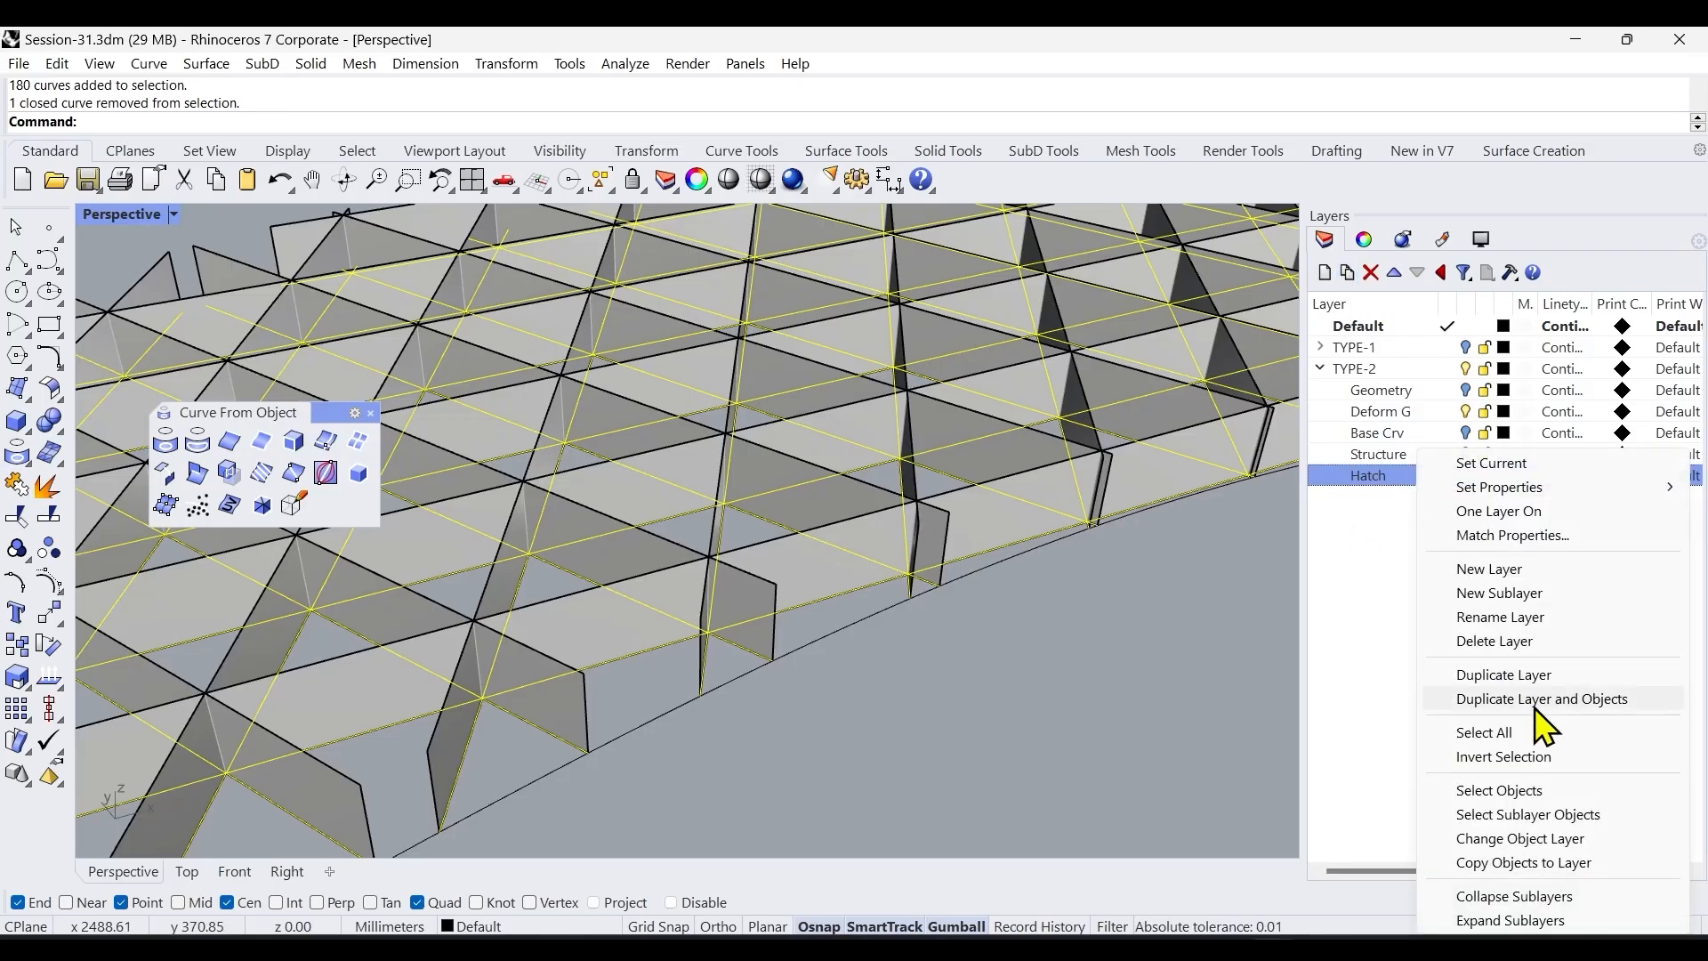
left_click(1501, 838)
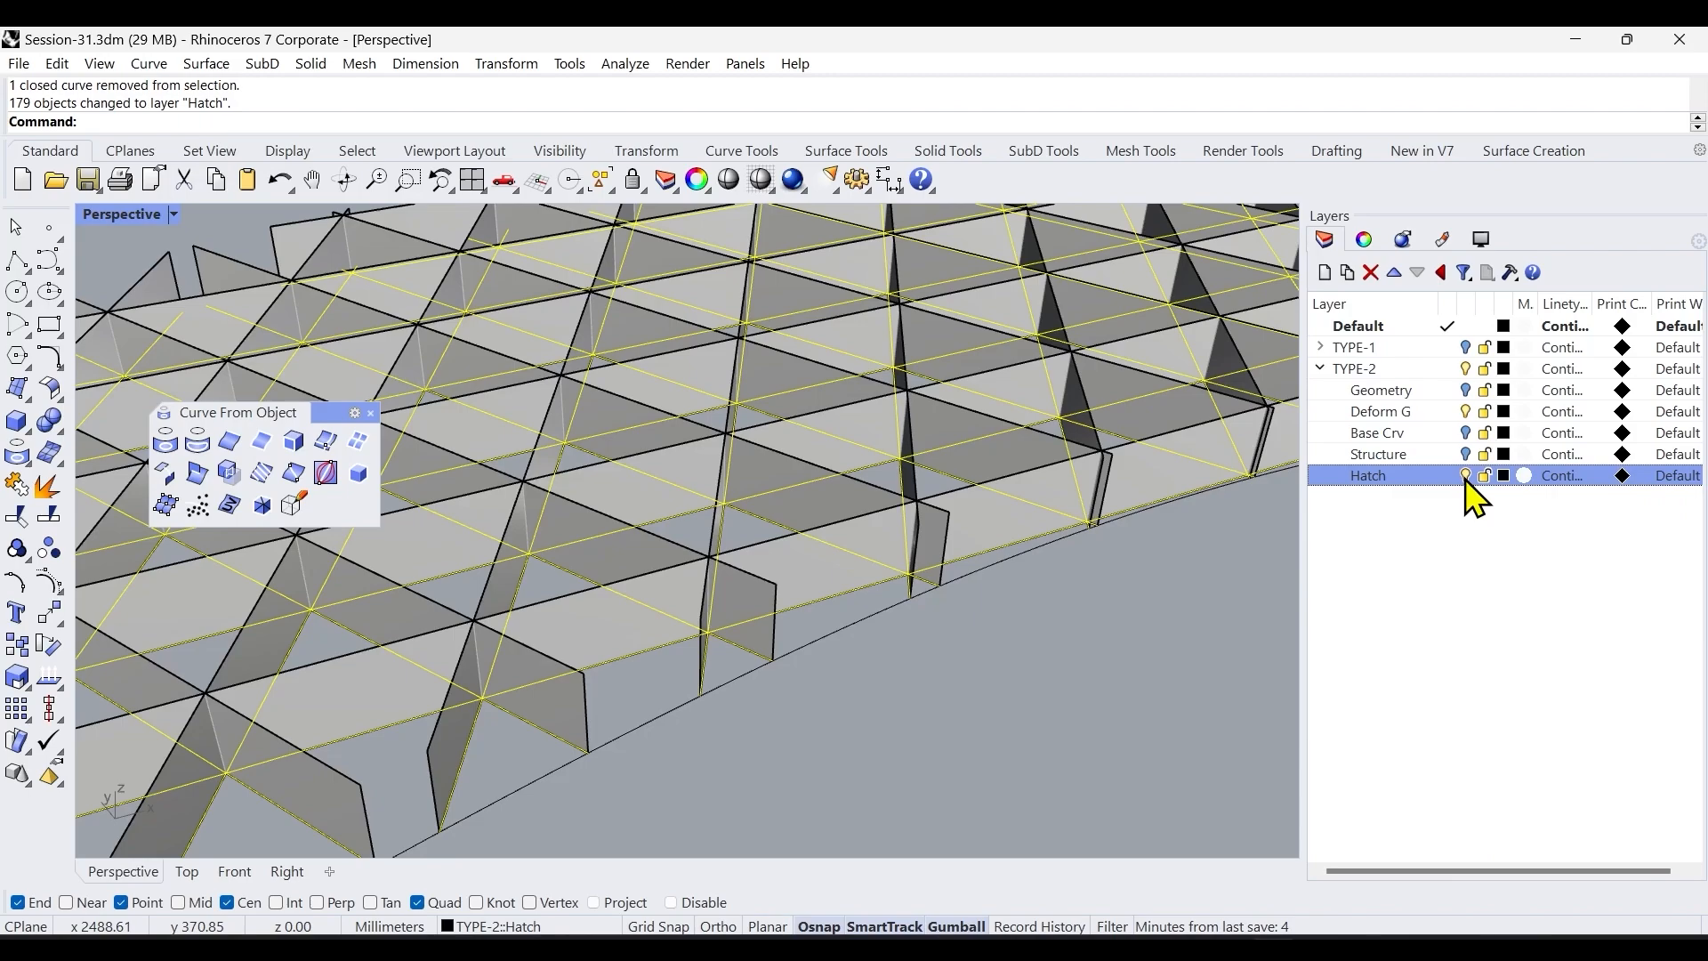
left_click(1465, 475)
Select all the extruded lattice surfaces of the strip, excluding the closed border curve.
scroll(991, 617, "down", 5)
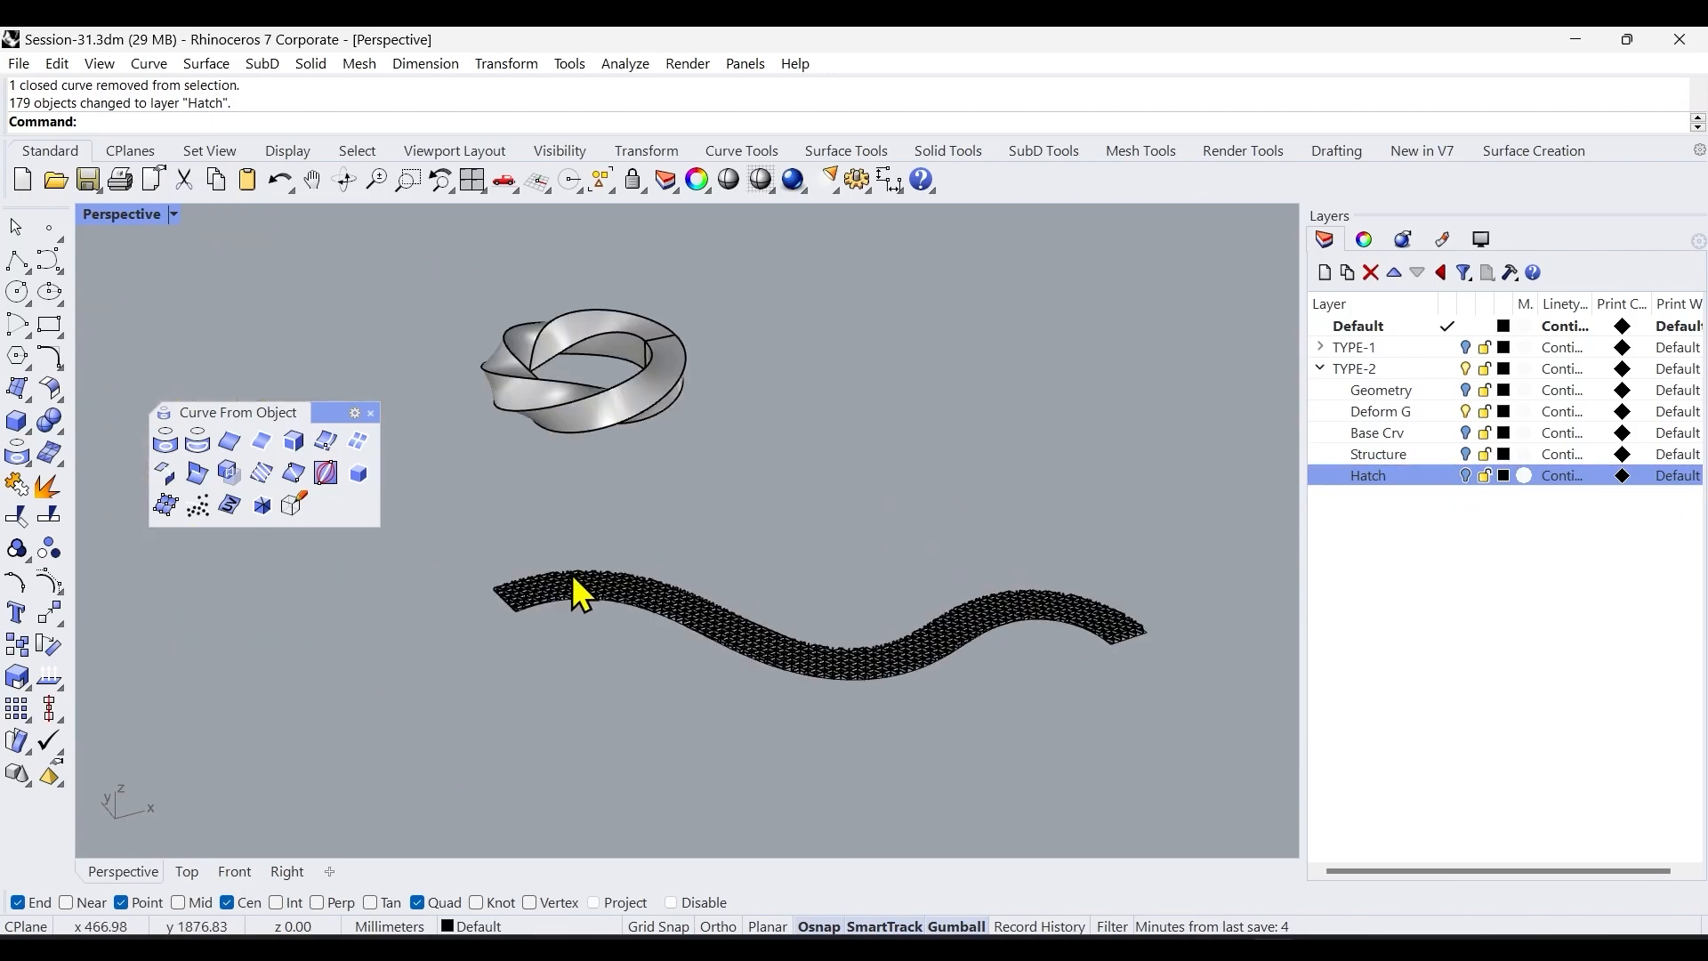
left_click_drag(466, 525, 1227, 721)
scroll(1039, 632, "up", 6)
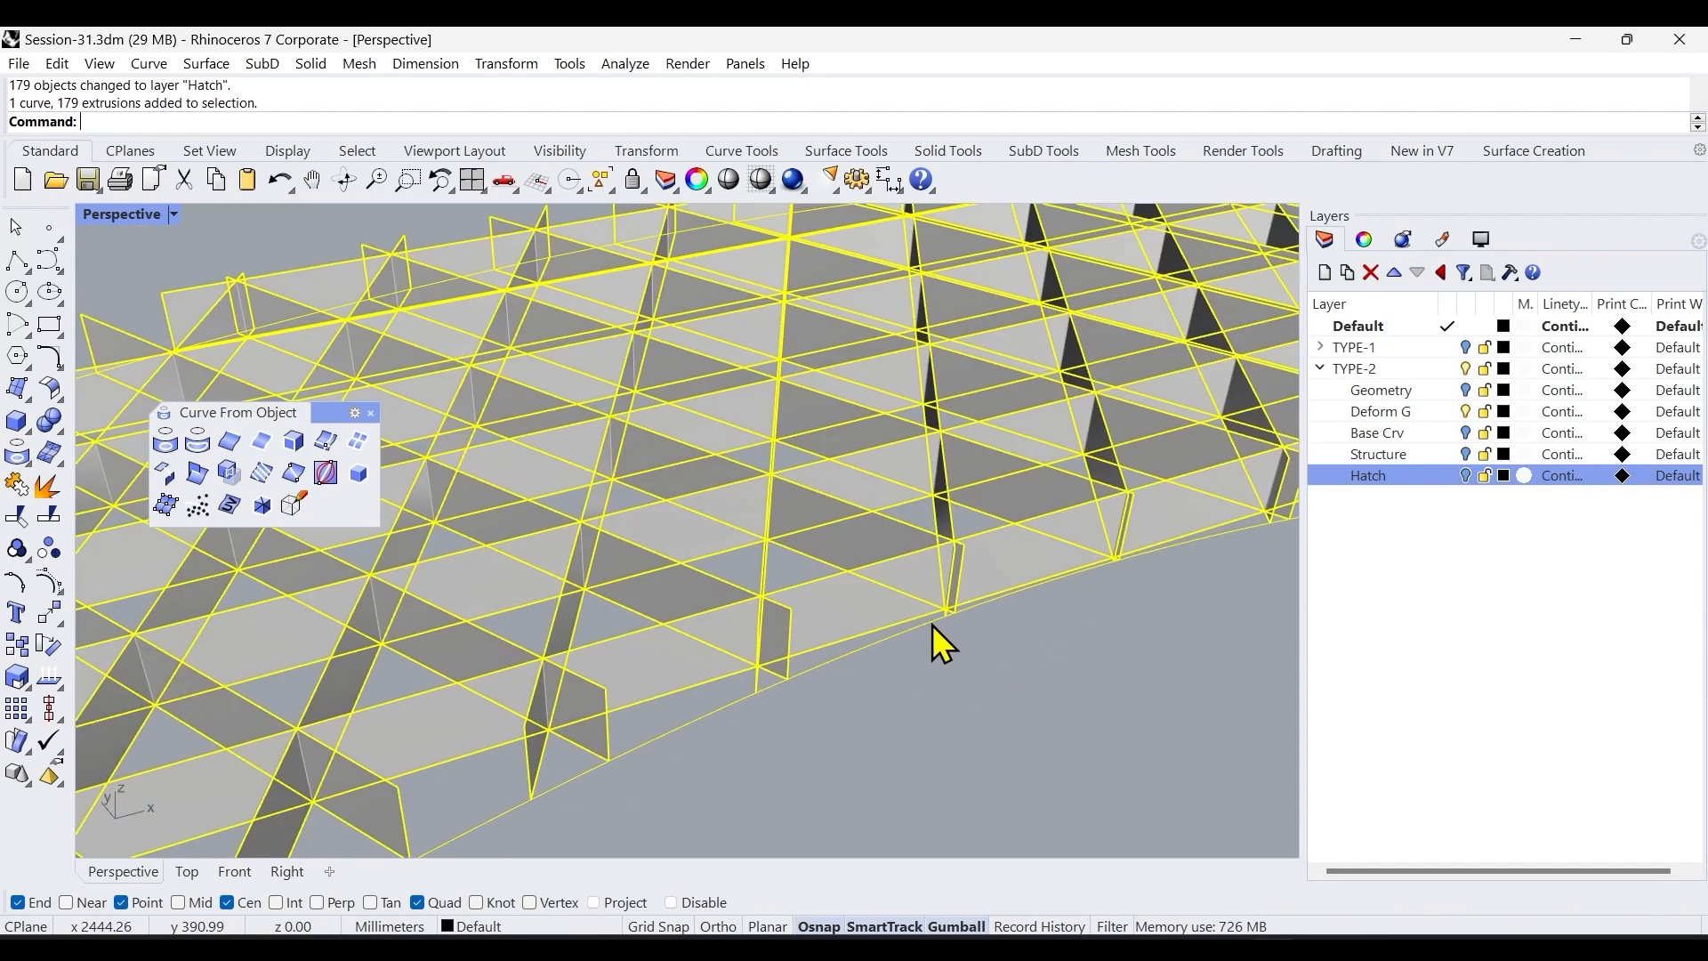
left_click(898, 642, "ctrl")
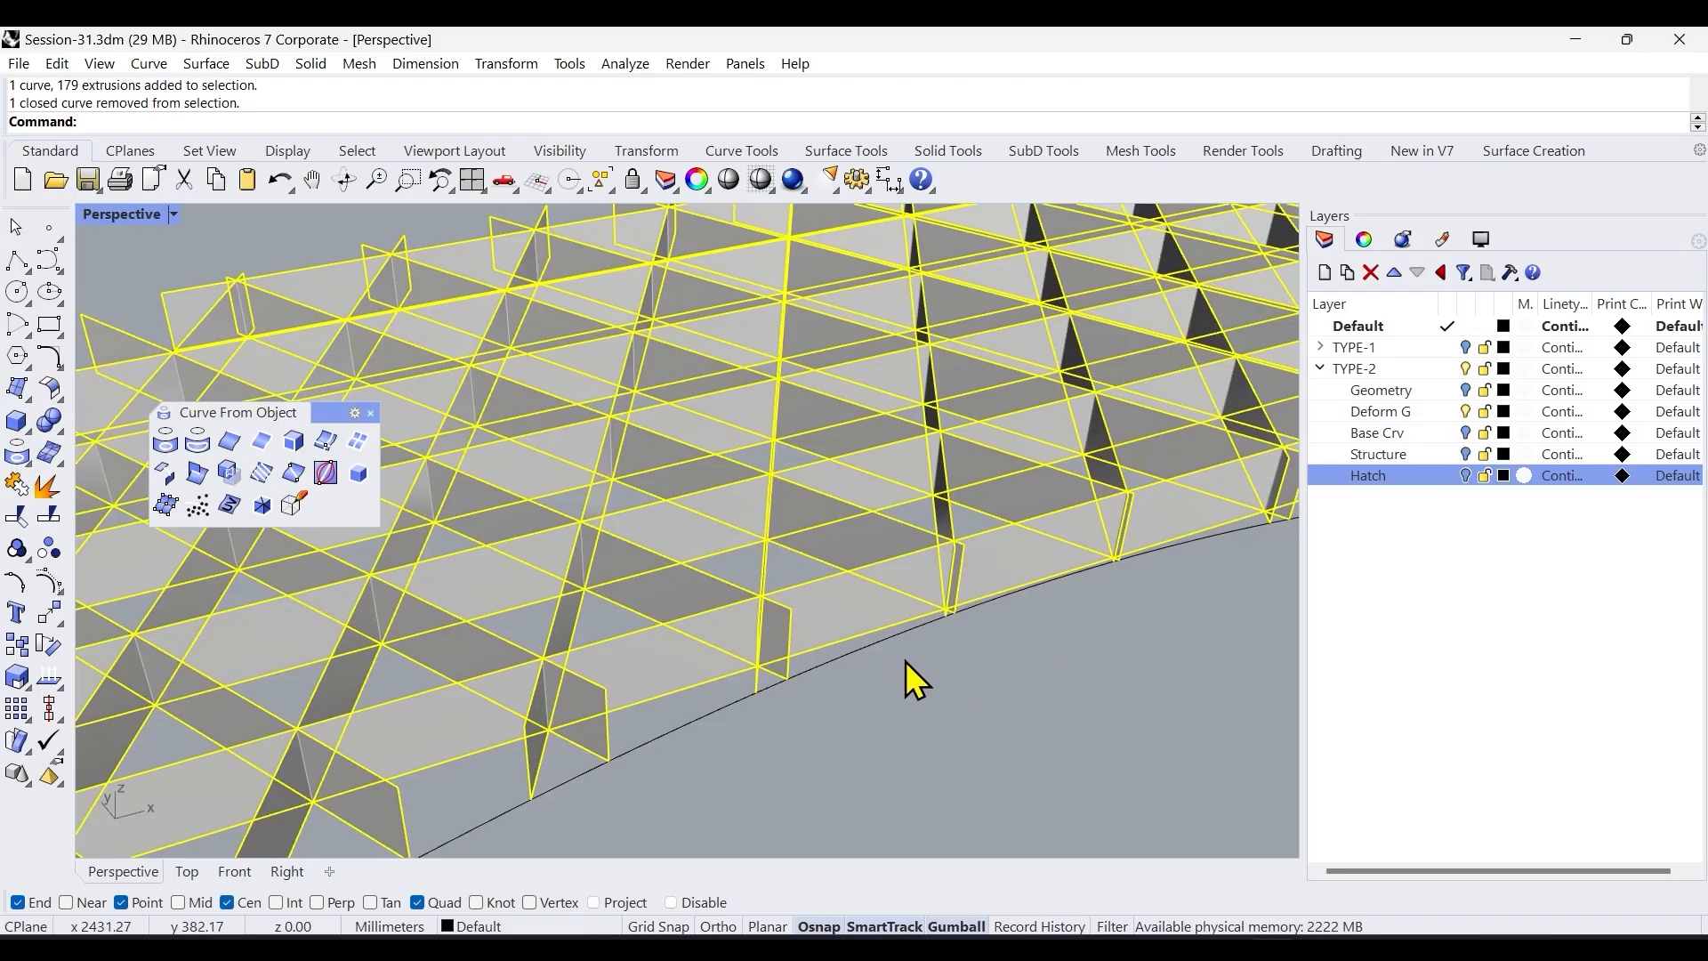
Try offsetting the selected lattice surfaces 7.5 mm to both sides with OffsetSrf, without the Solid option, and undo the offset.
type("Offset")
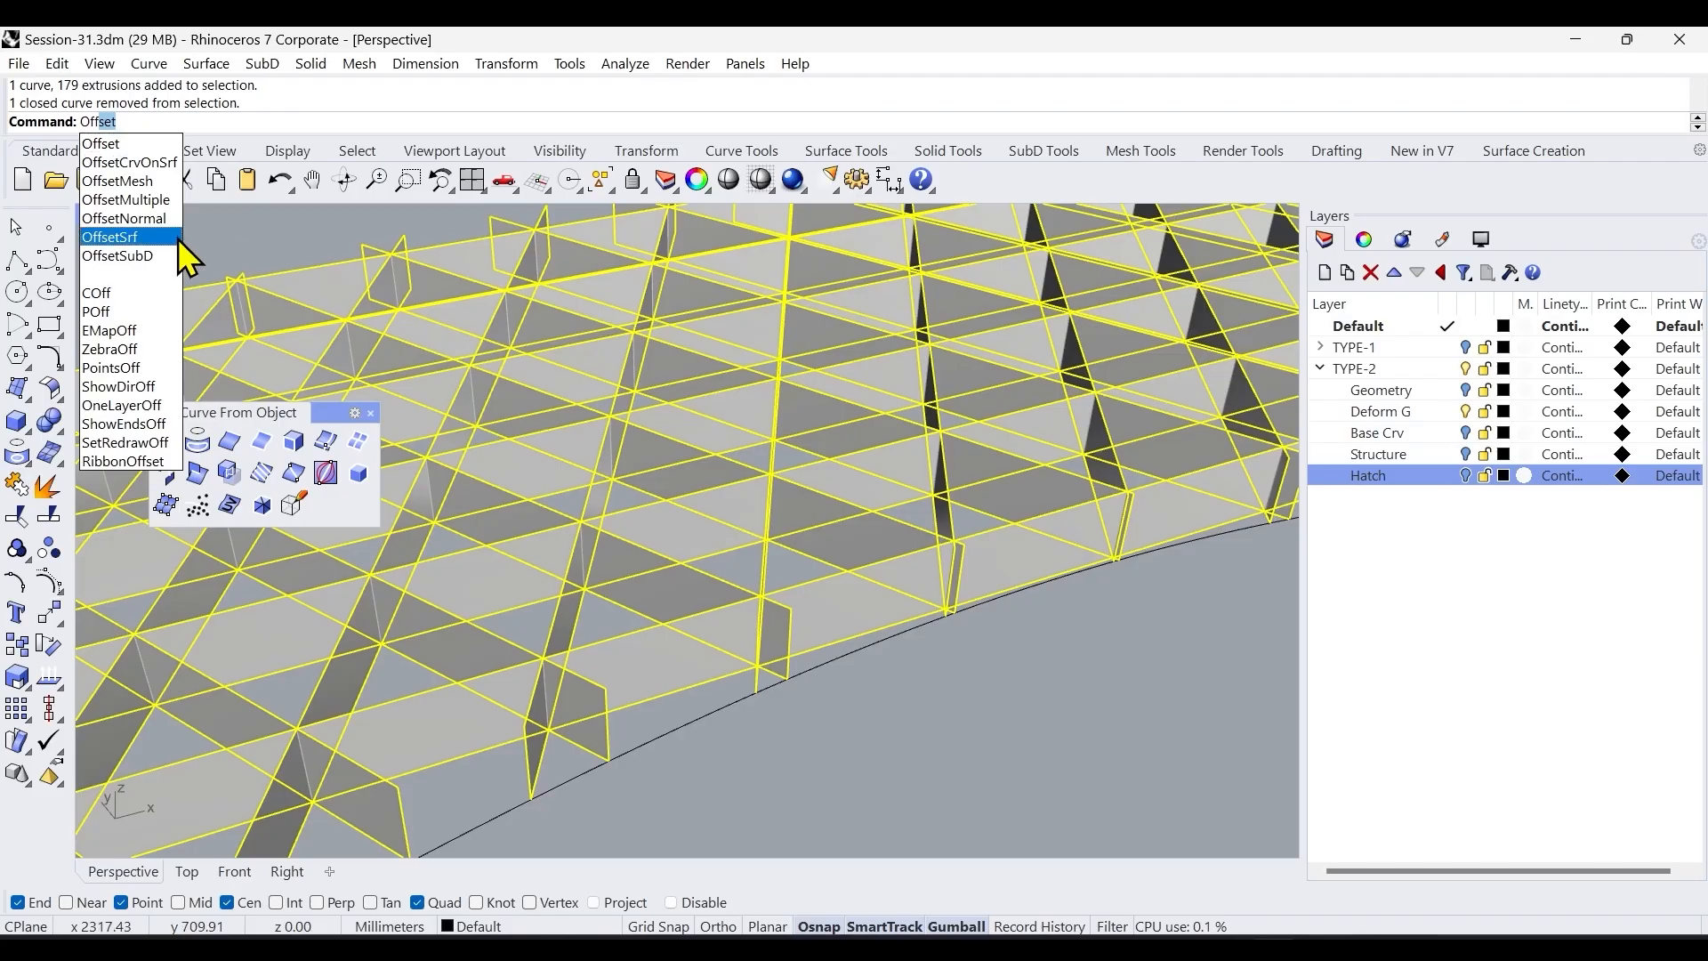
left_click(149, 238)
scroll(854, 610, "down", 10)
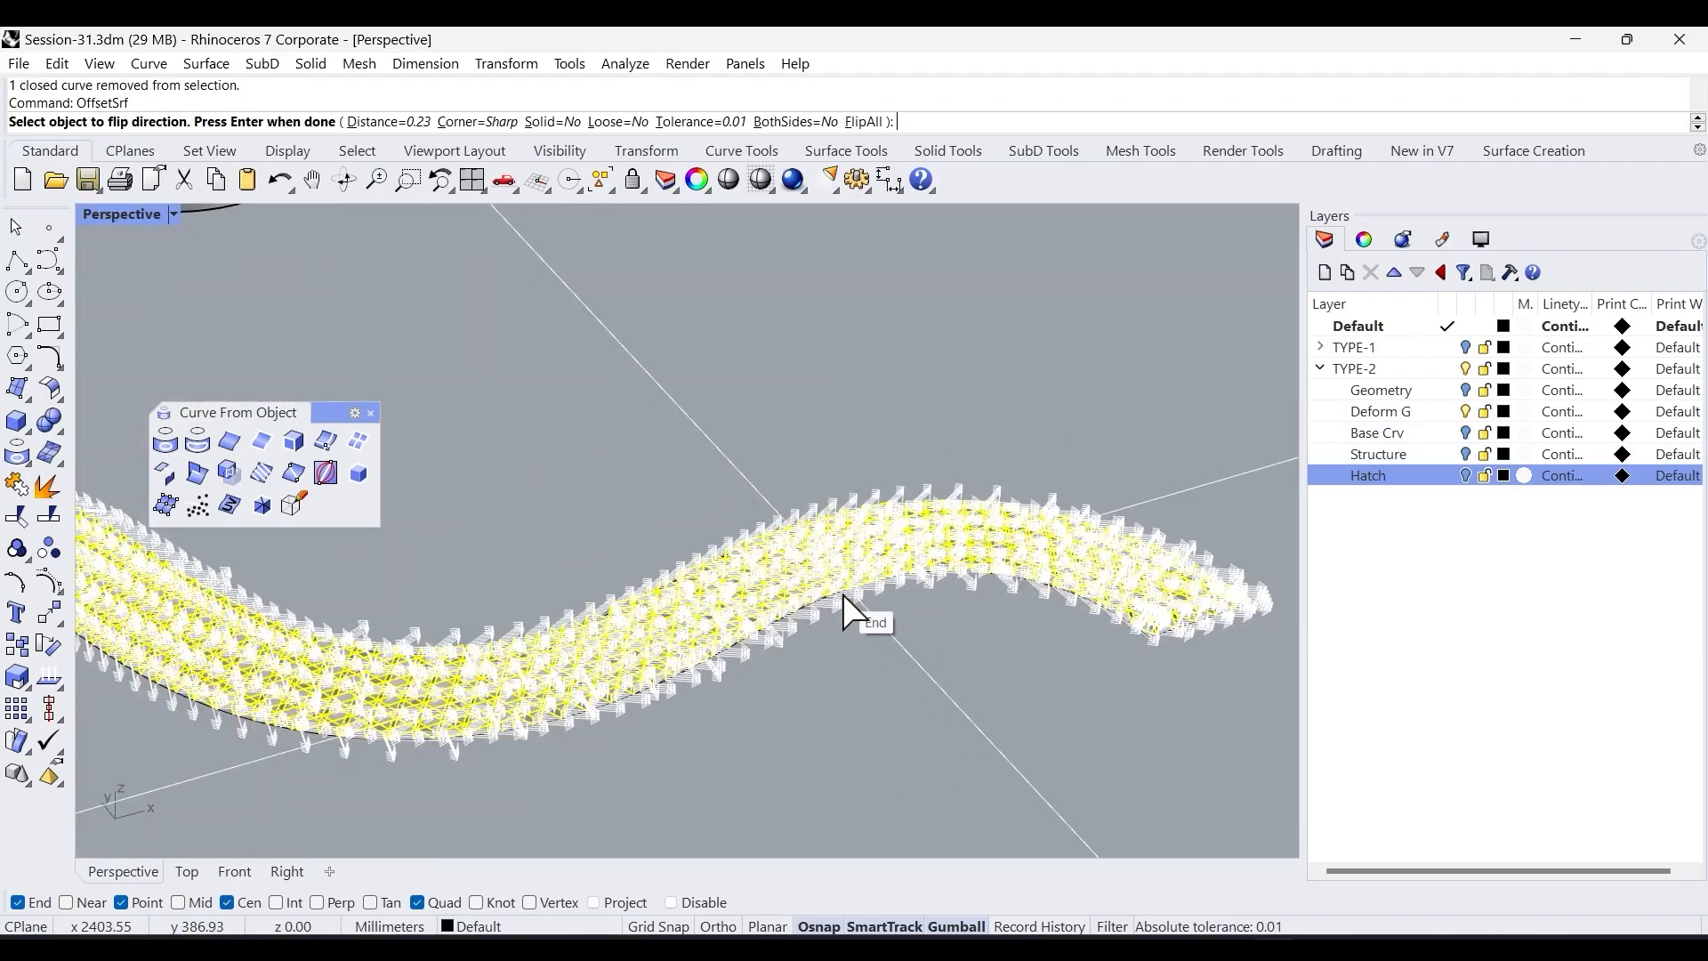
left_click(785, 121)
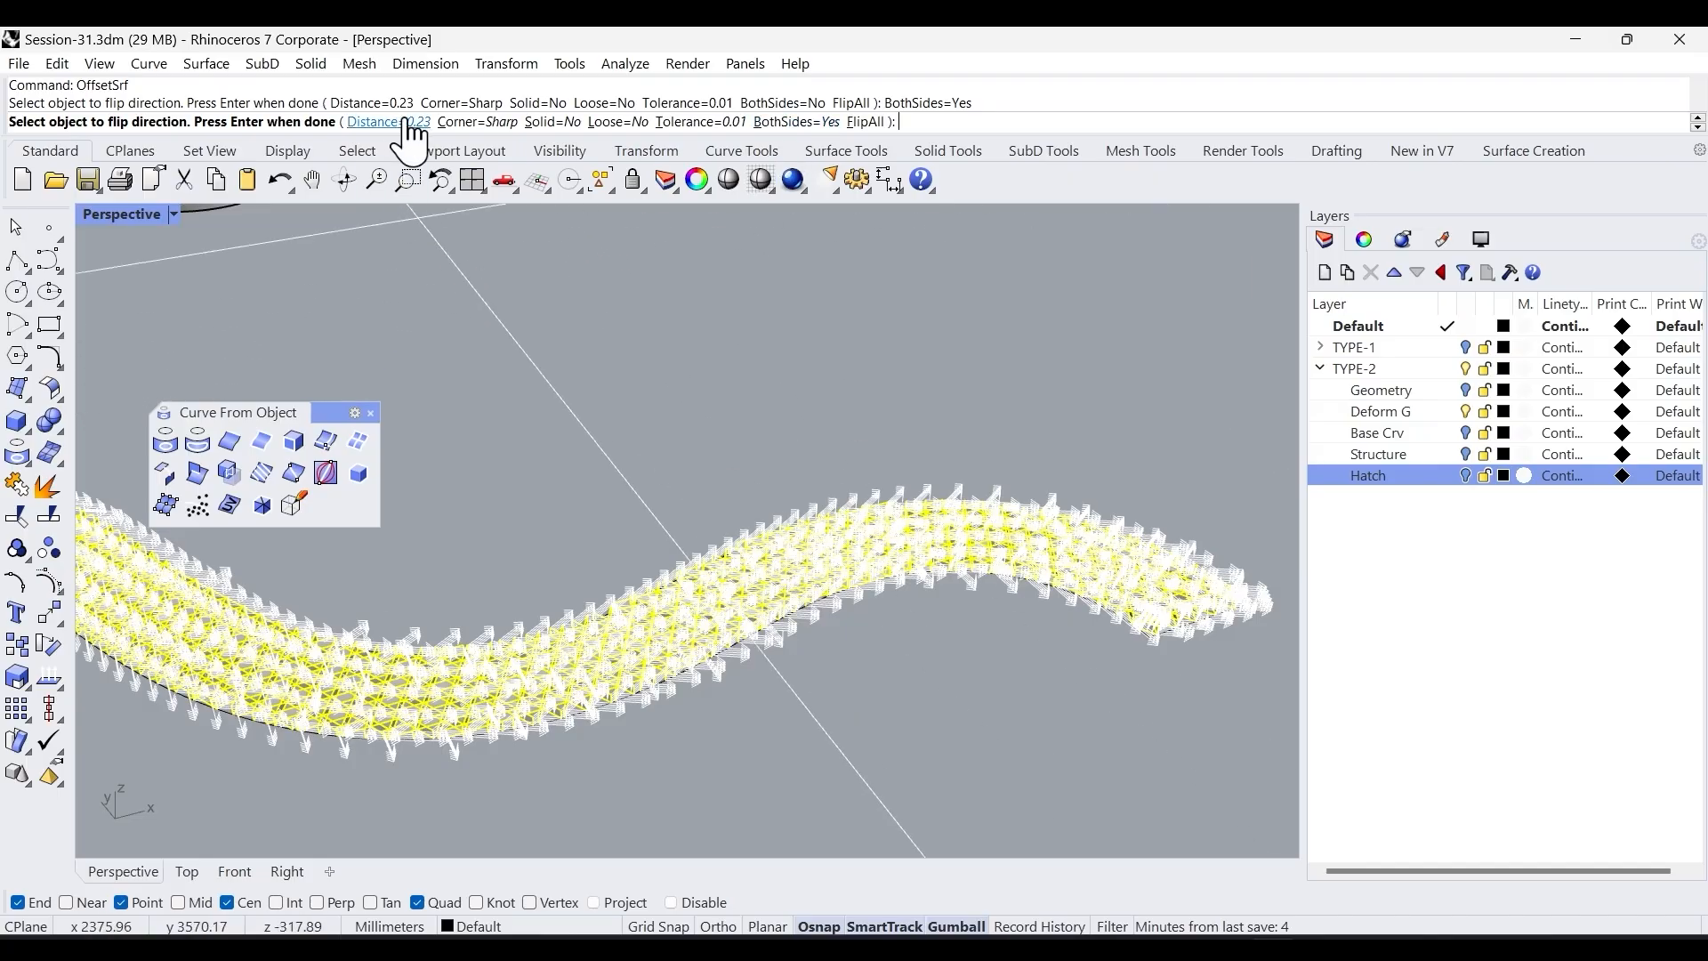
scroll(505, 356, "up", 3)
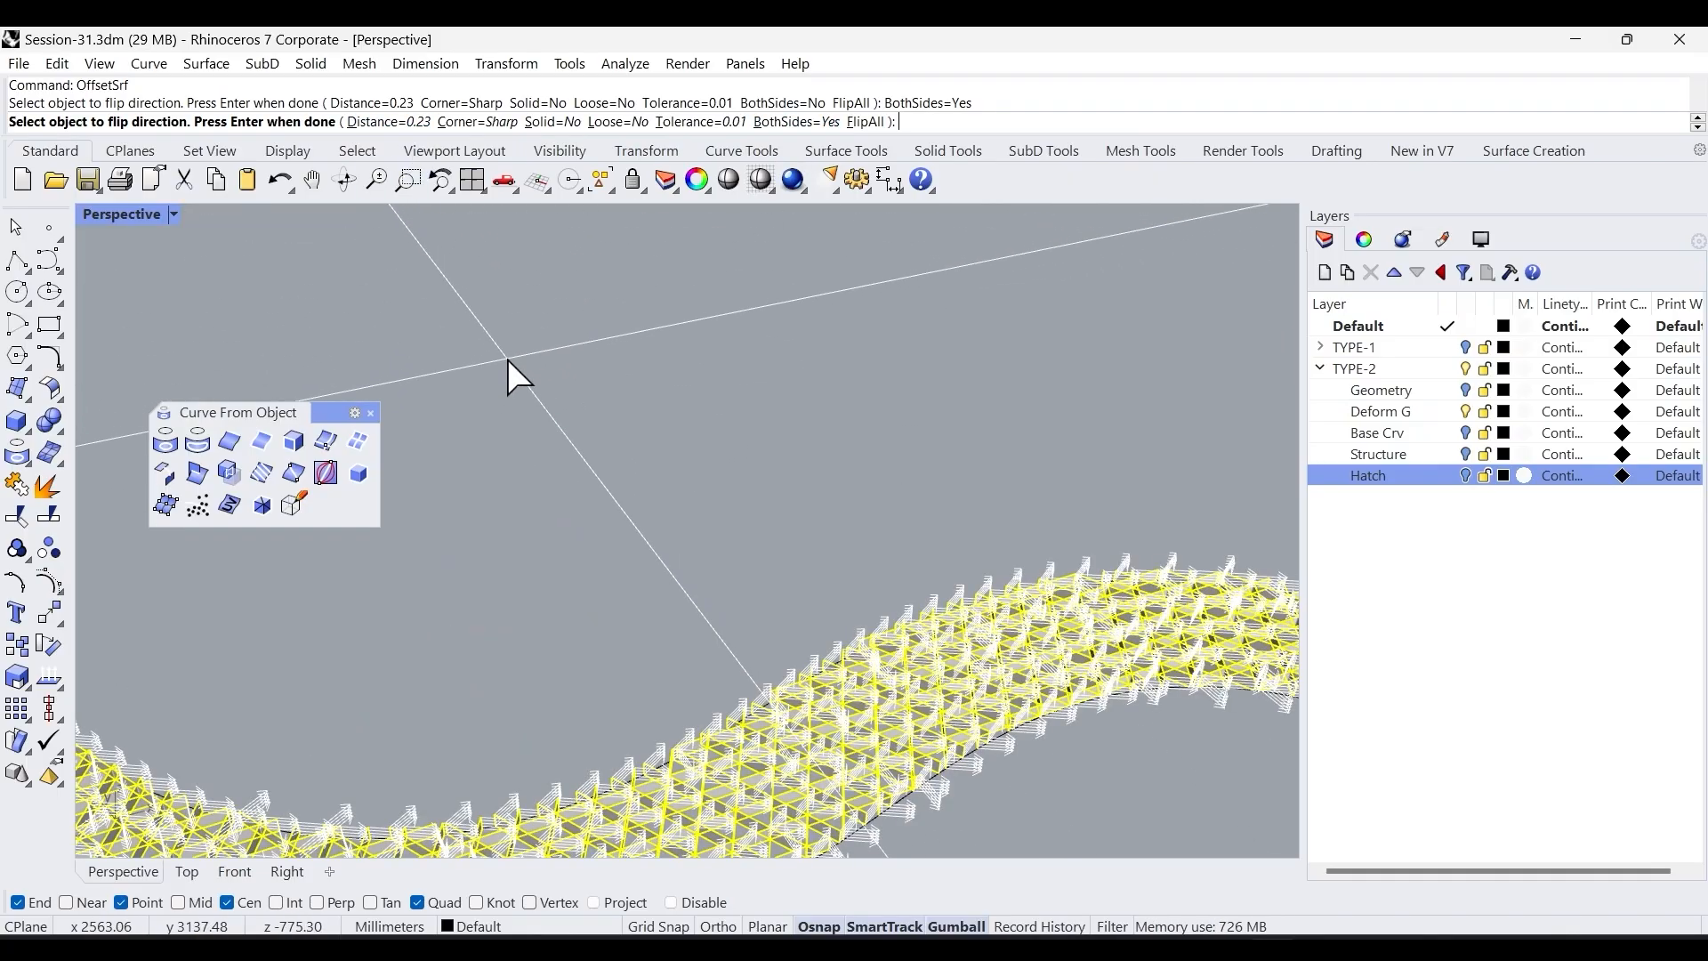
scroll(507, 362, "down", 3)
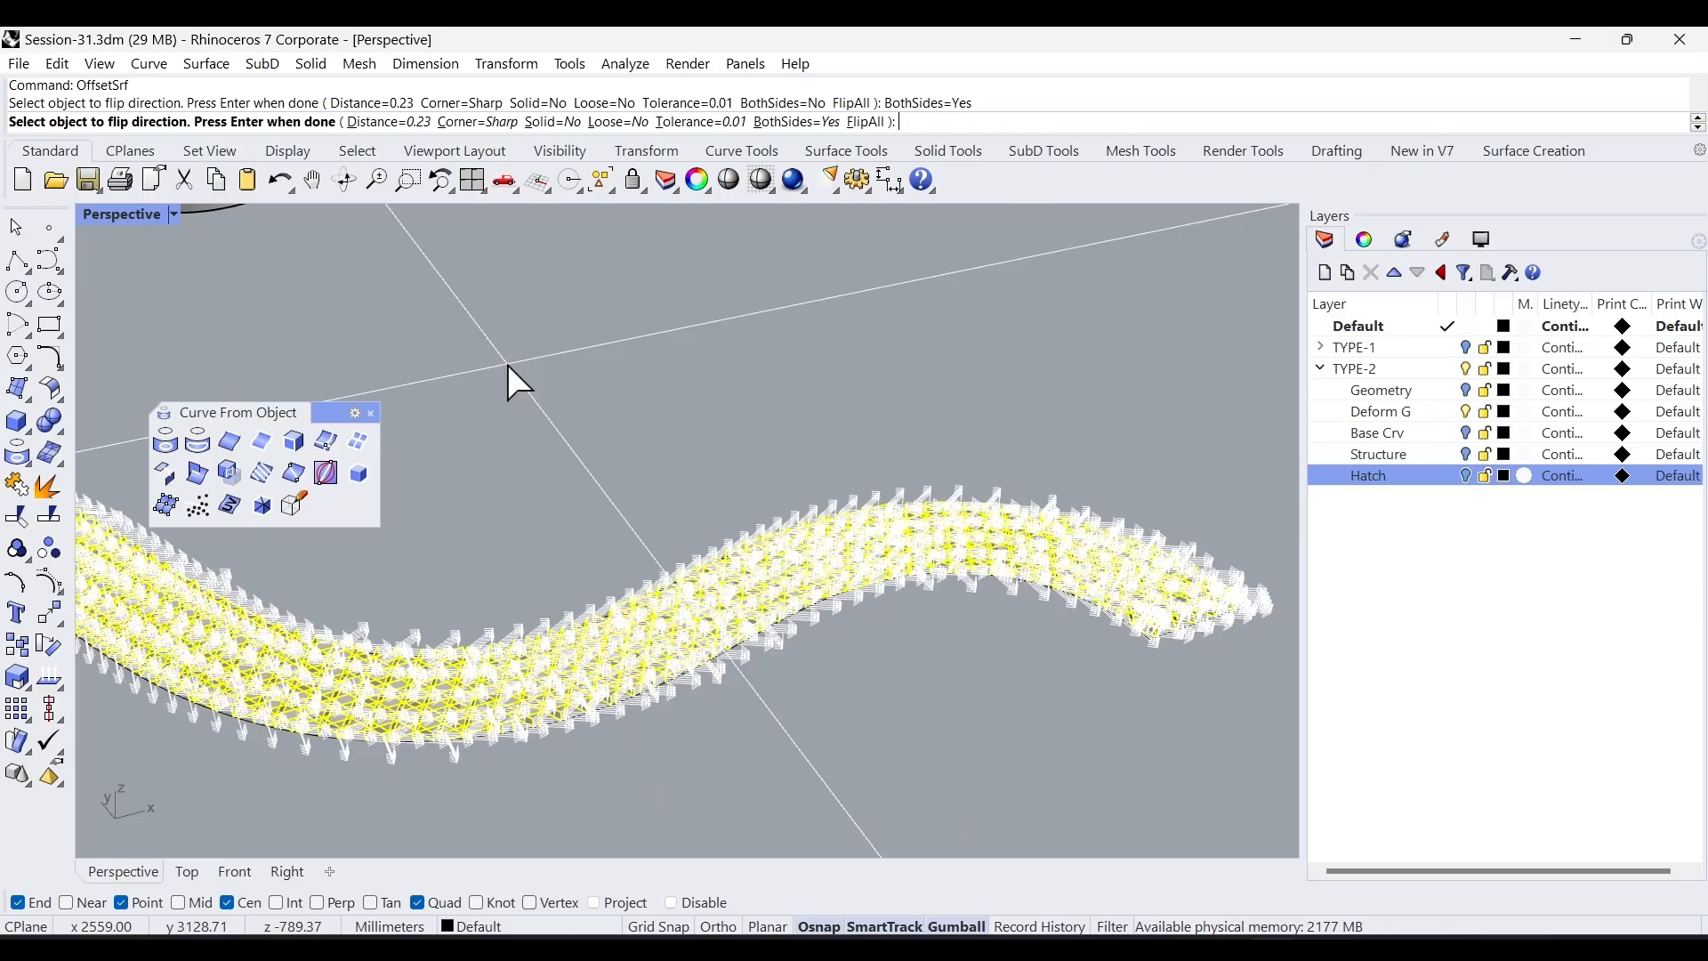
type("7.5")
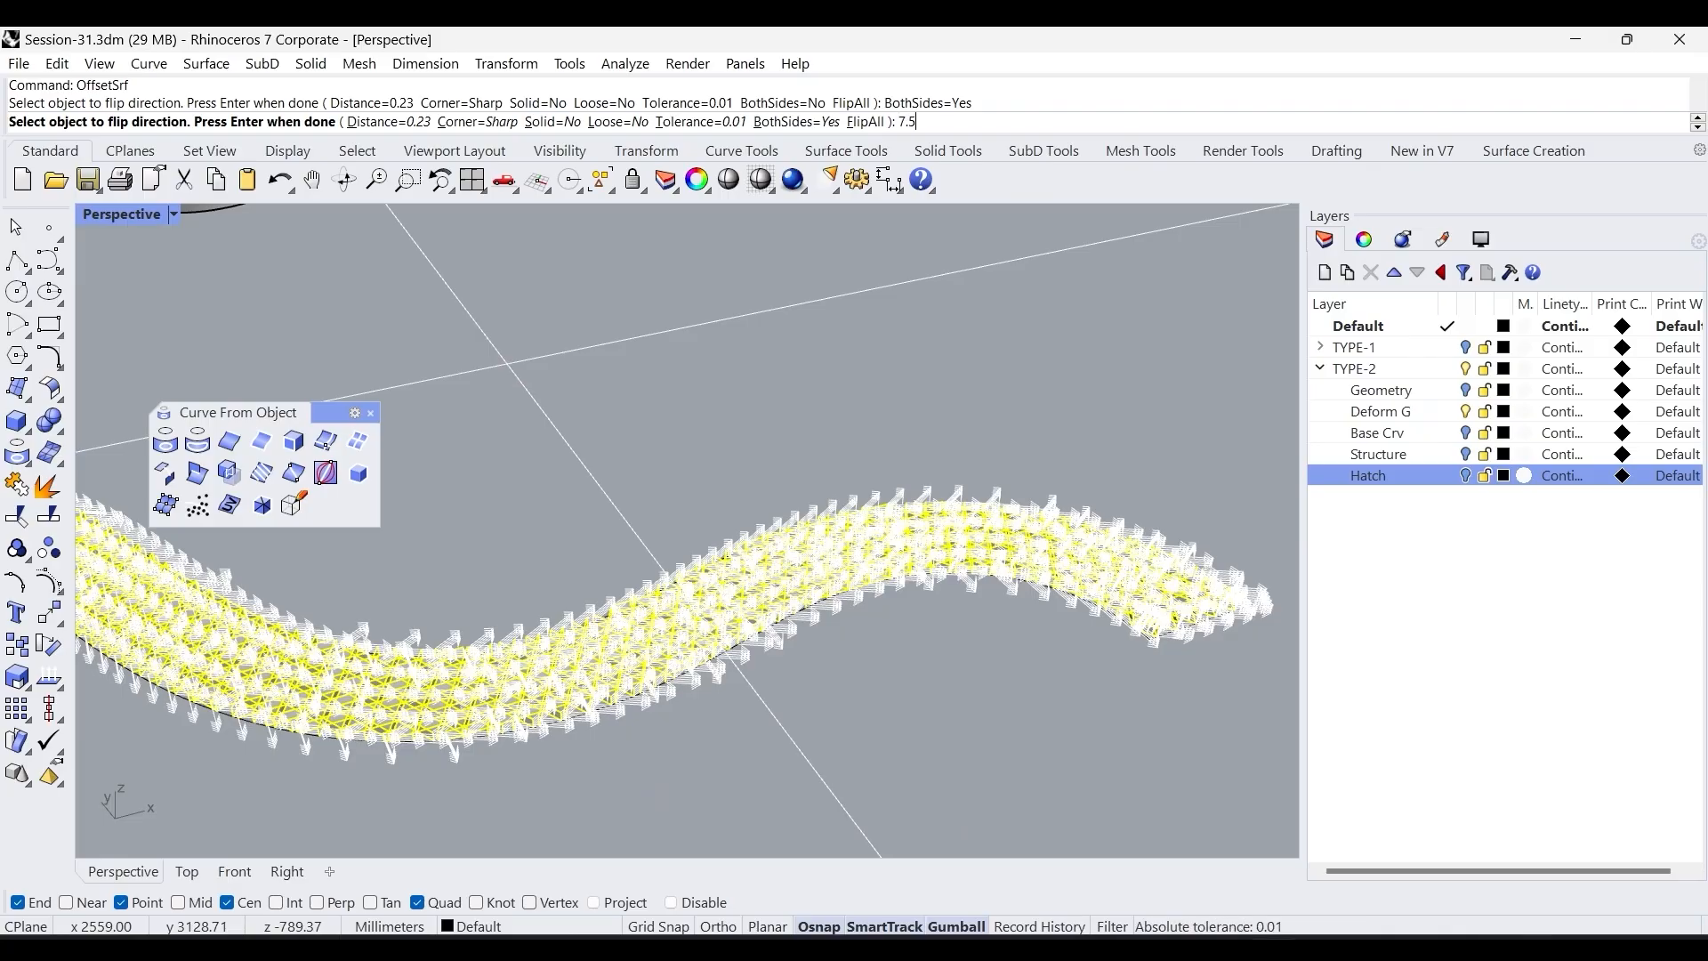
key("Return")
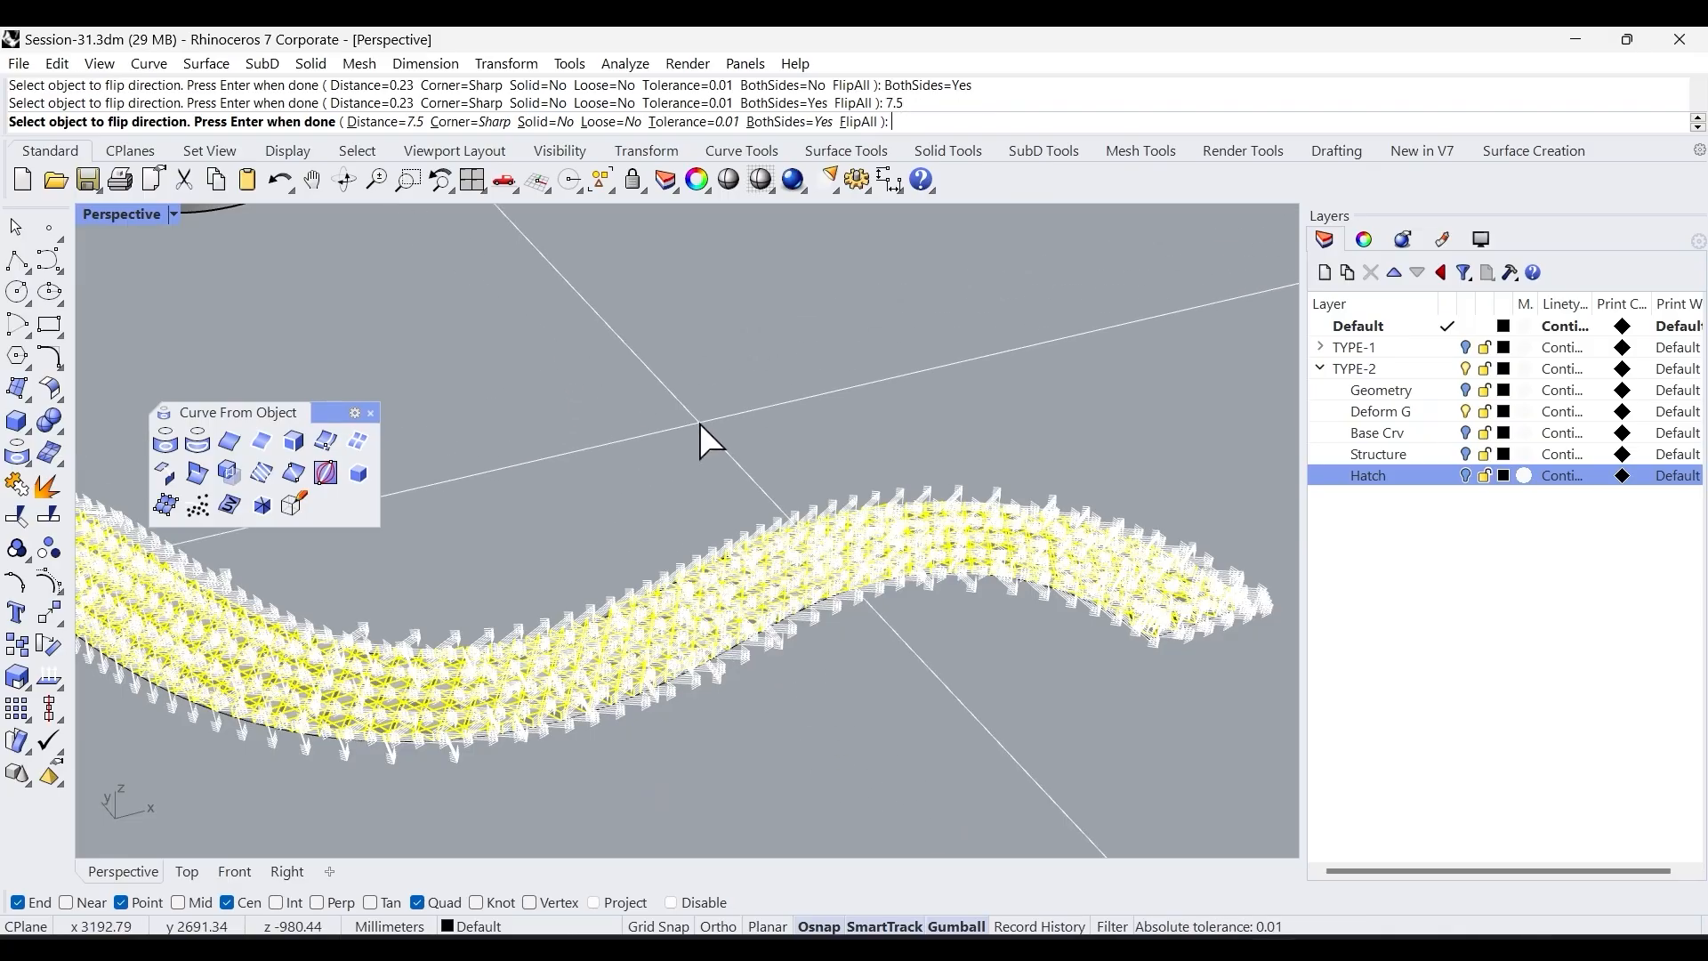
key("Return")
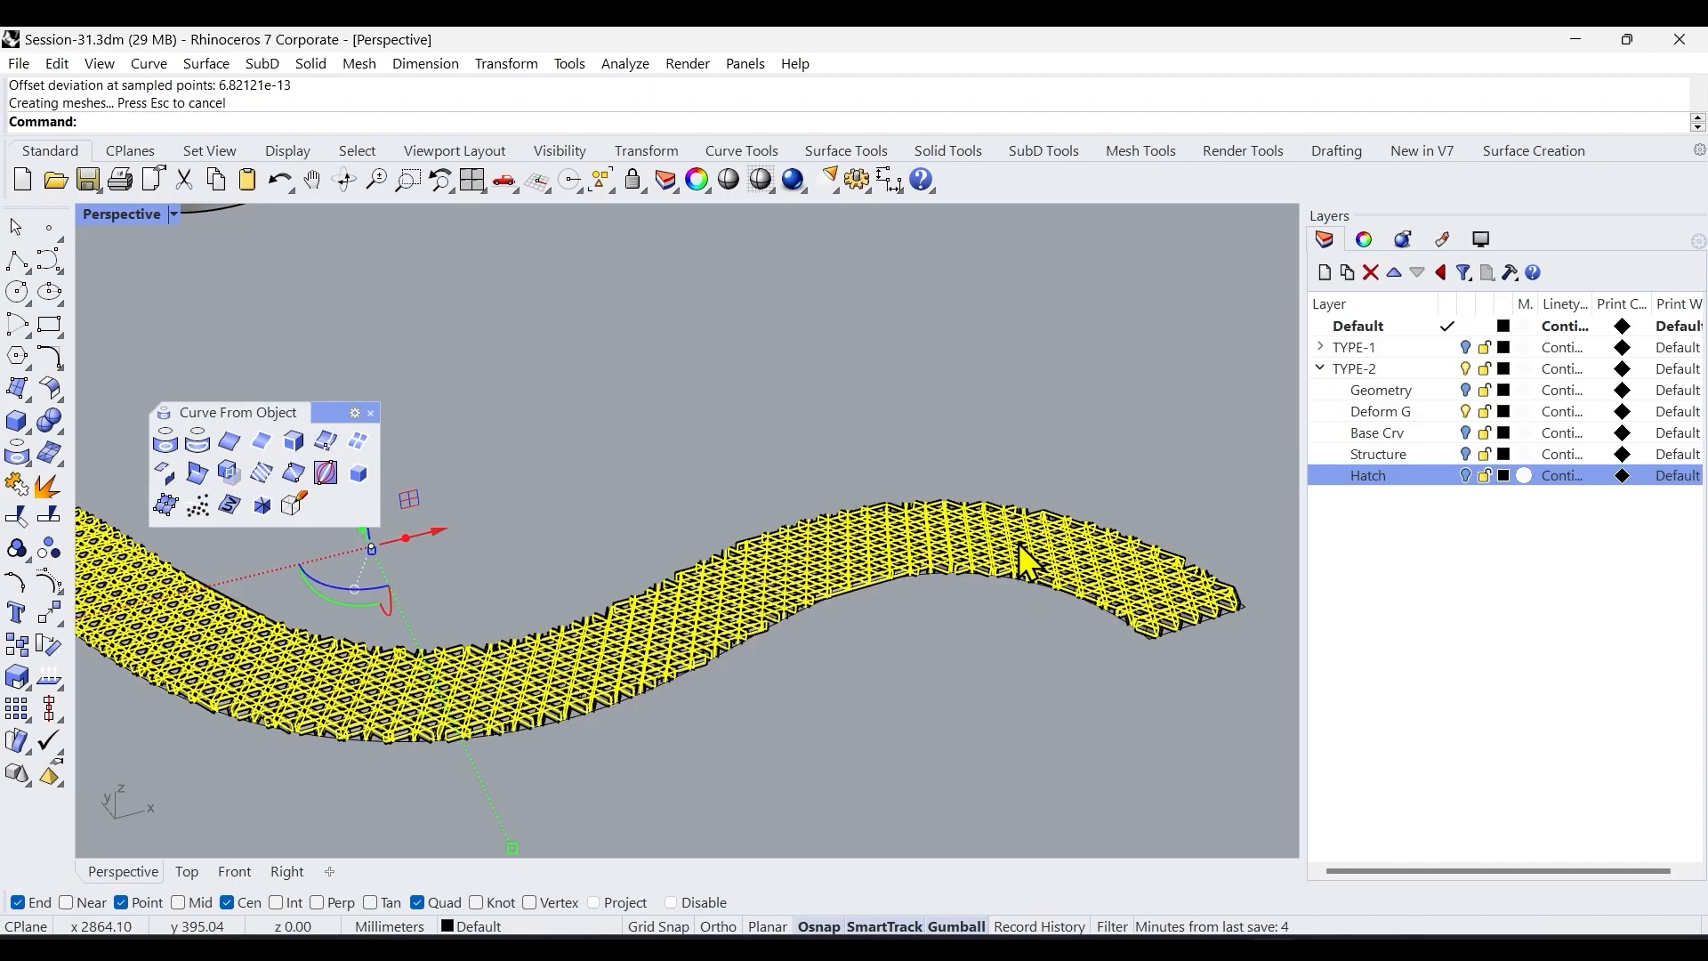
scroll(1134, 604, "up", 3)
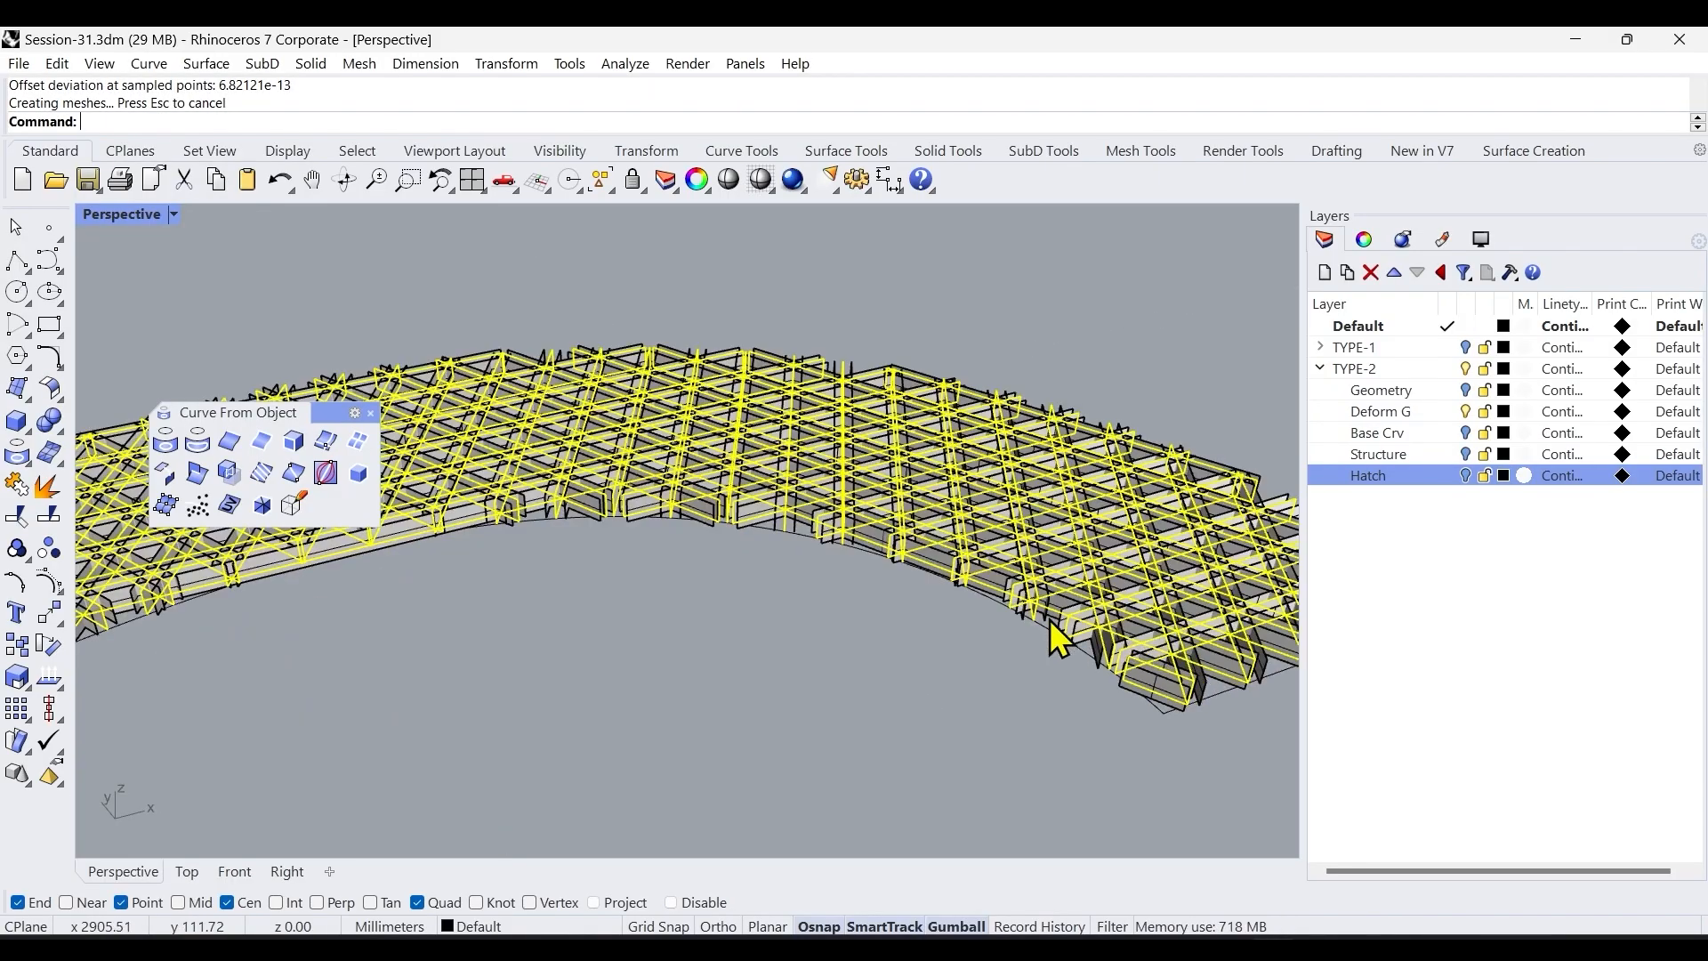
scroll(1067, 636, "down", 3)
key("ctrl+z")
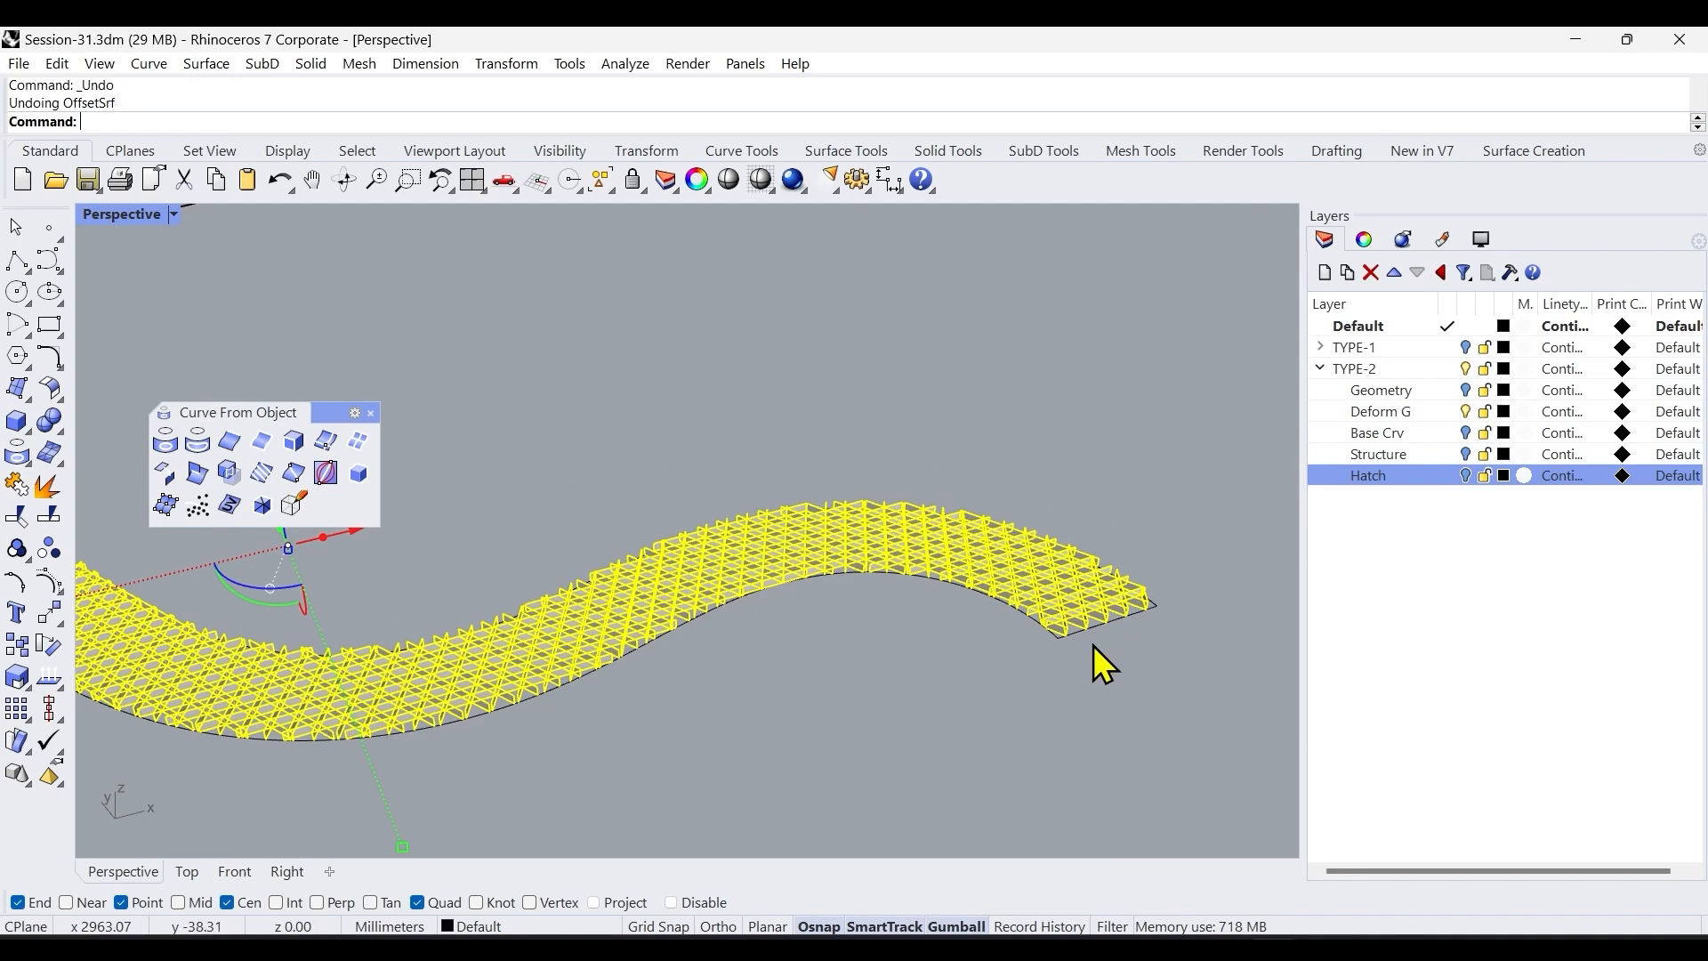
Try offsetting the lattice surfaces 7.5 mm to both sides as solids with OffsetSrf, and undo the offset.
scroll(1092, 643, "down", 3)
scroll(1069, 637, "up", 5)
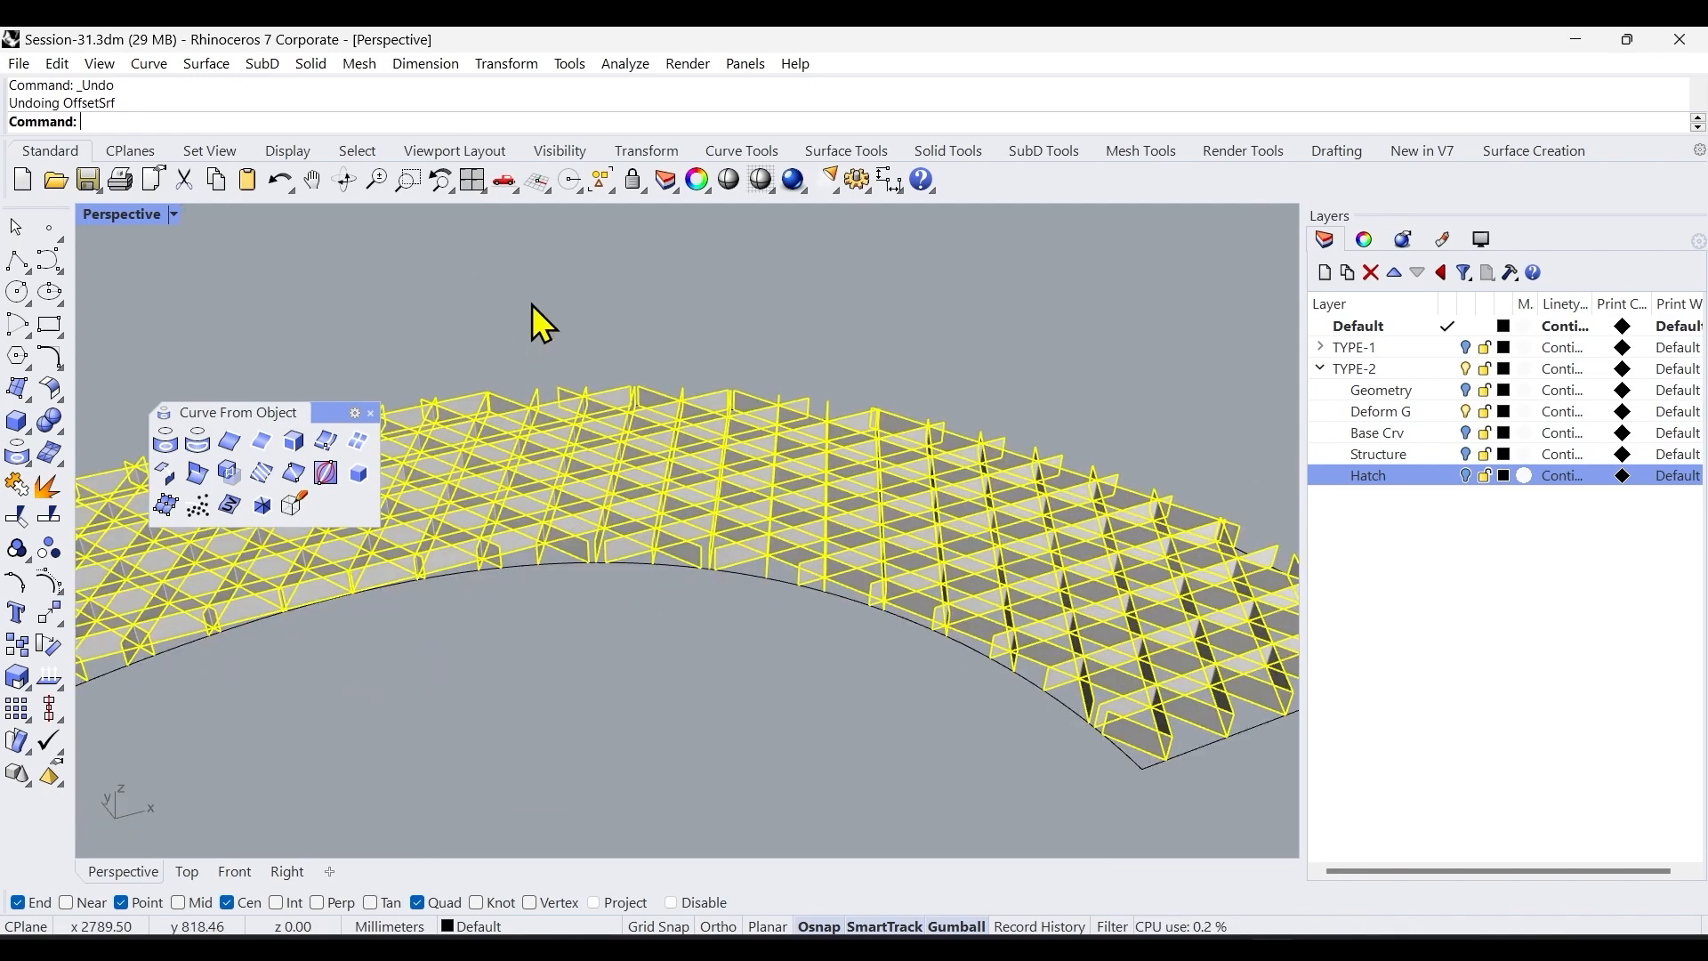
type("OffsetSrf")
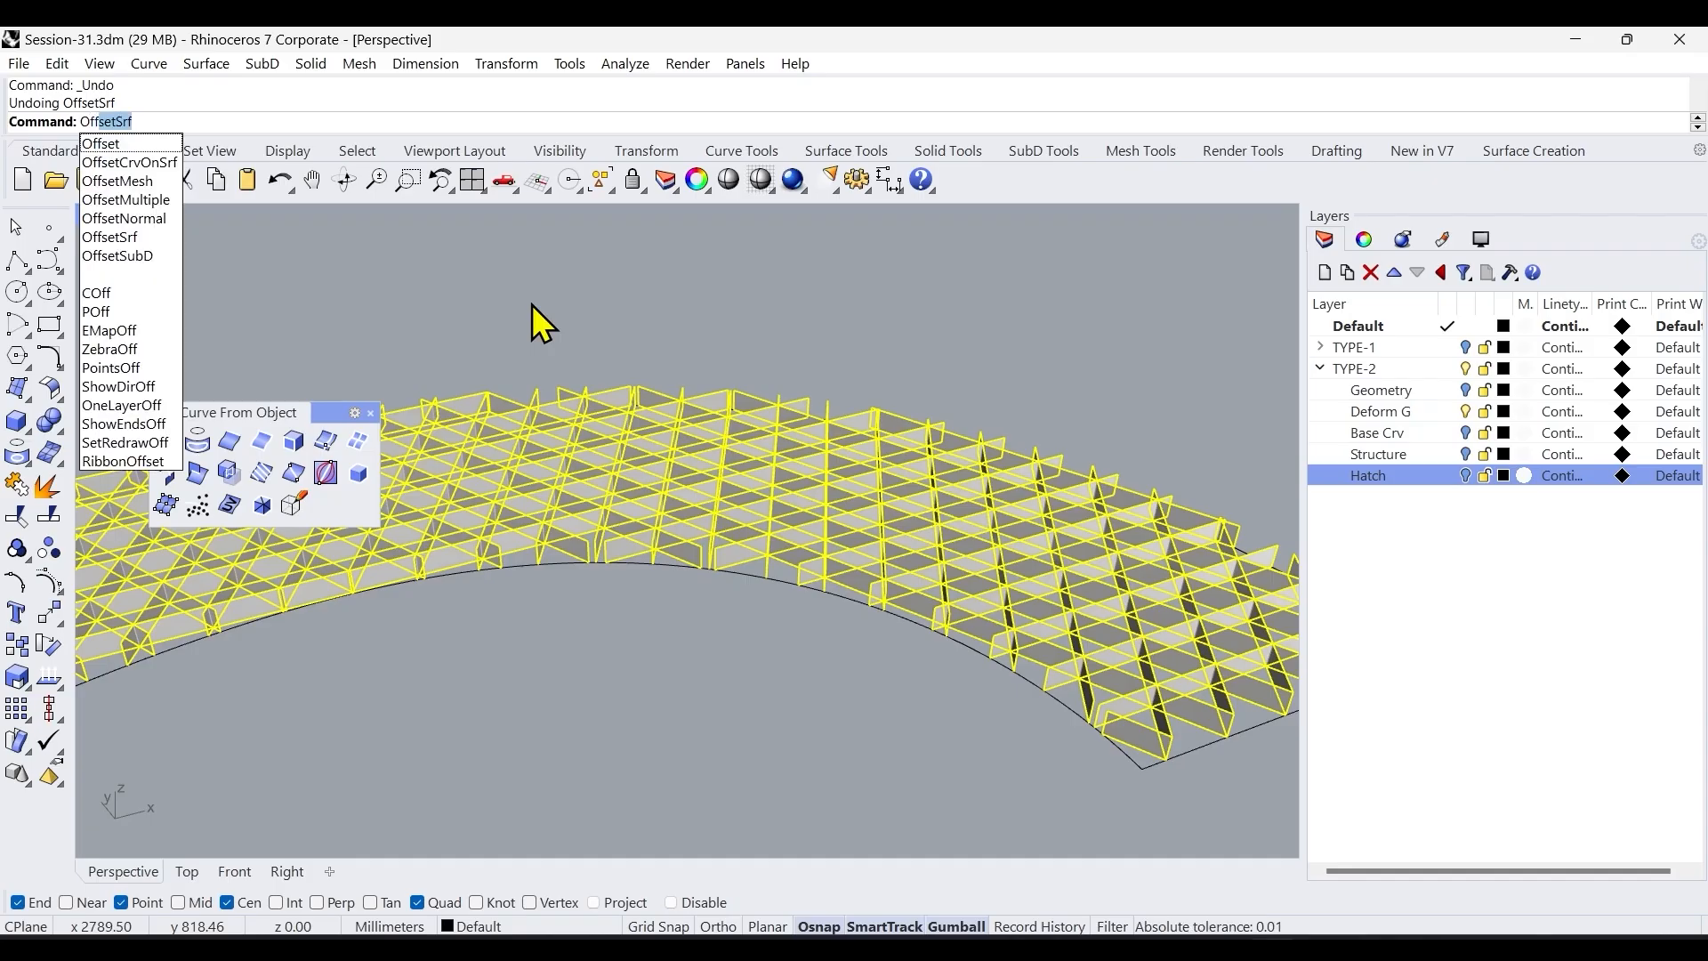
key("Return")
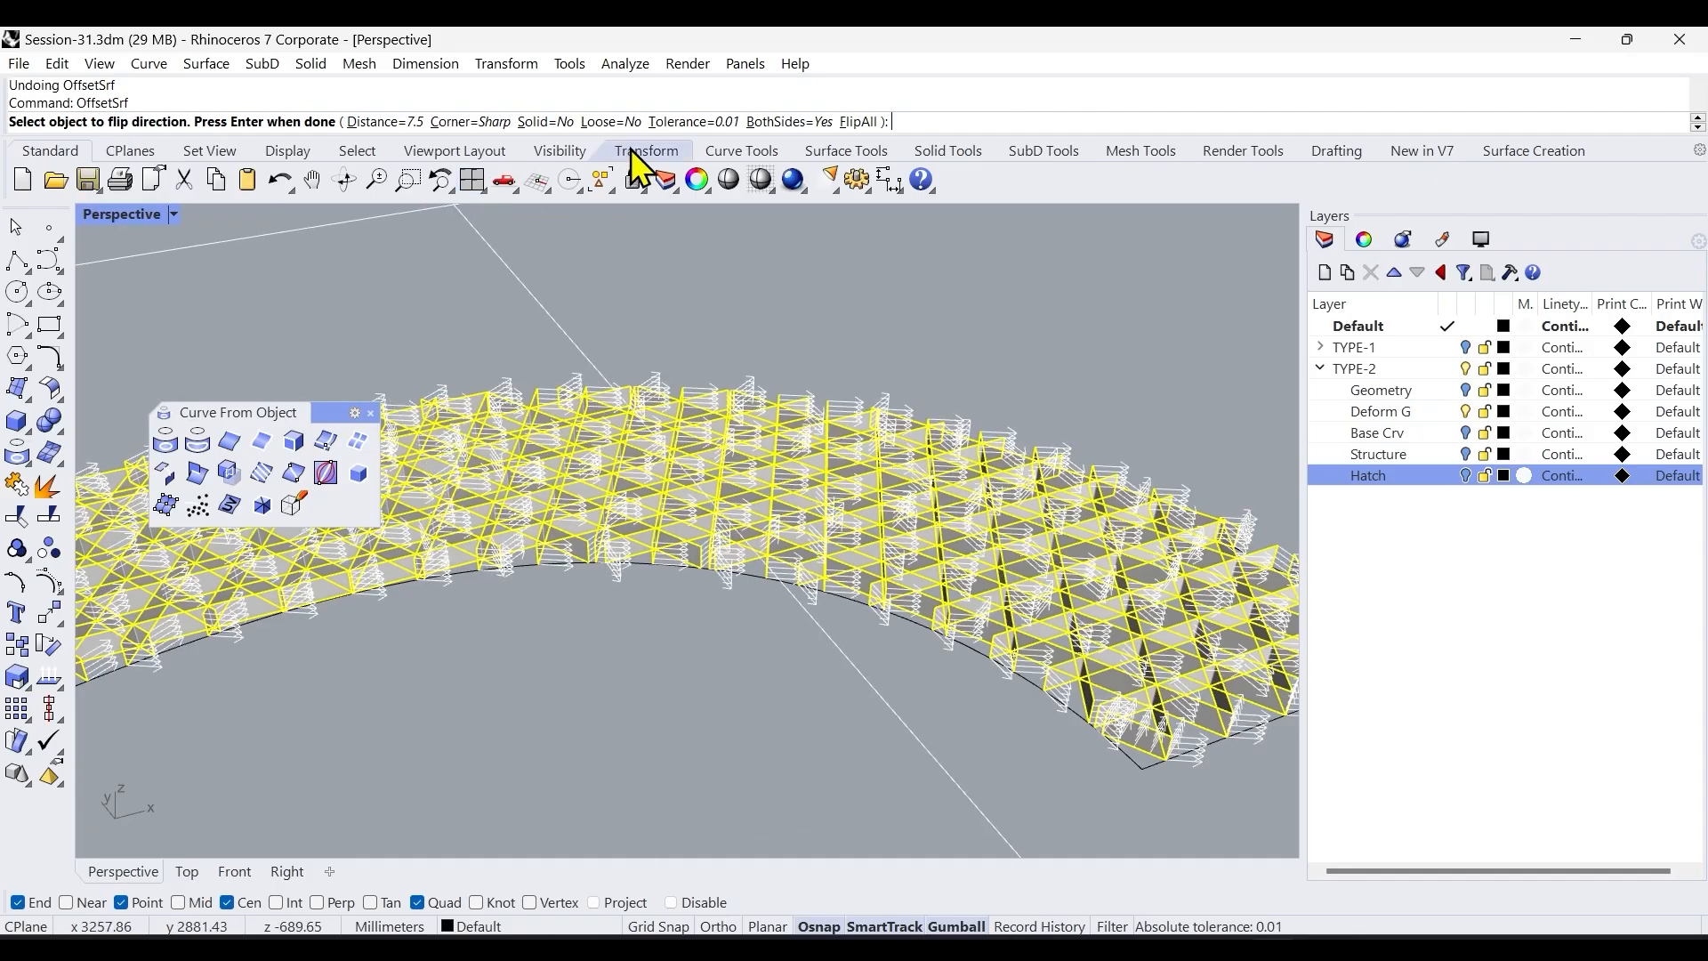
left_click(547, 122)
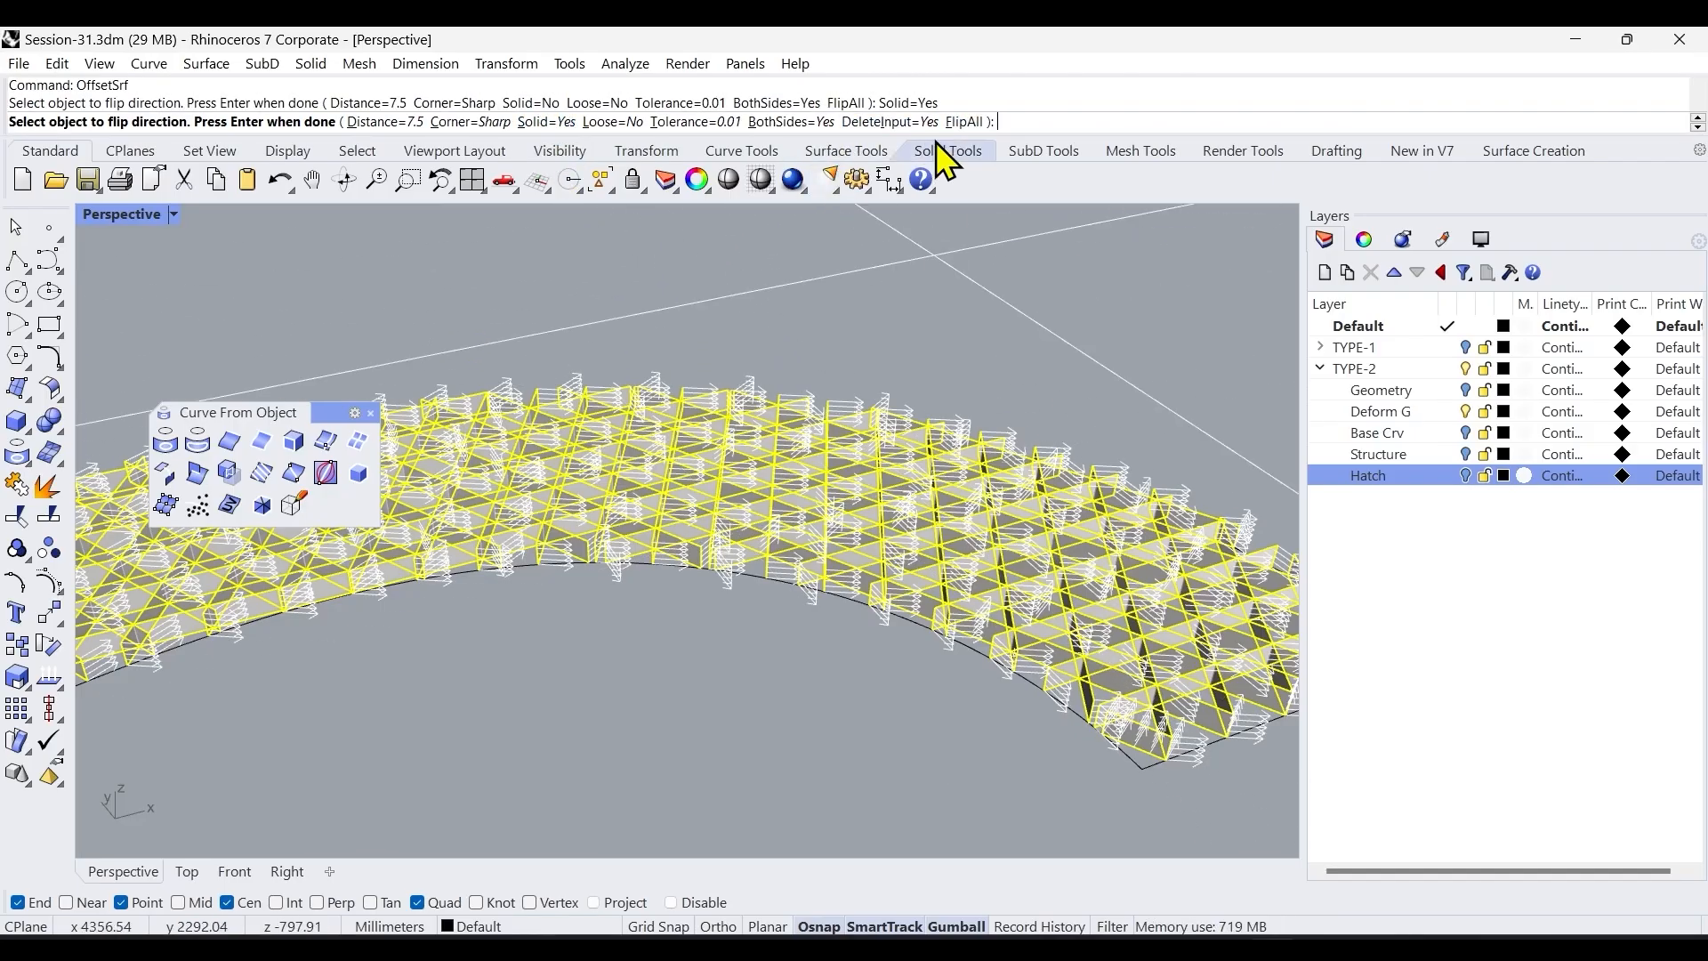
left_click(966, 122)
left_click(967, 128)
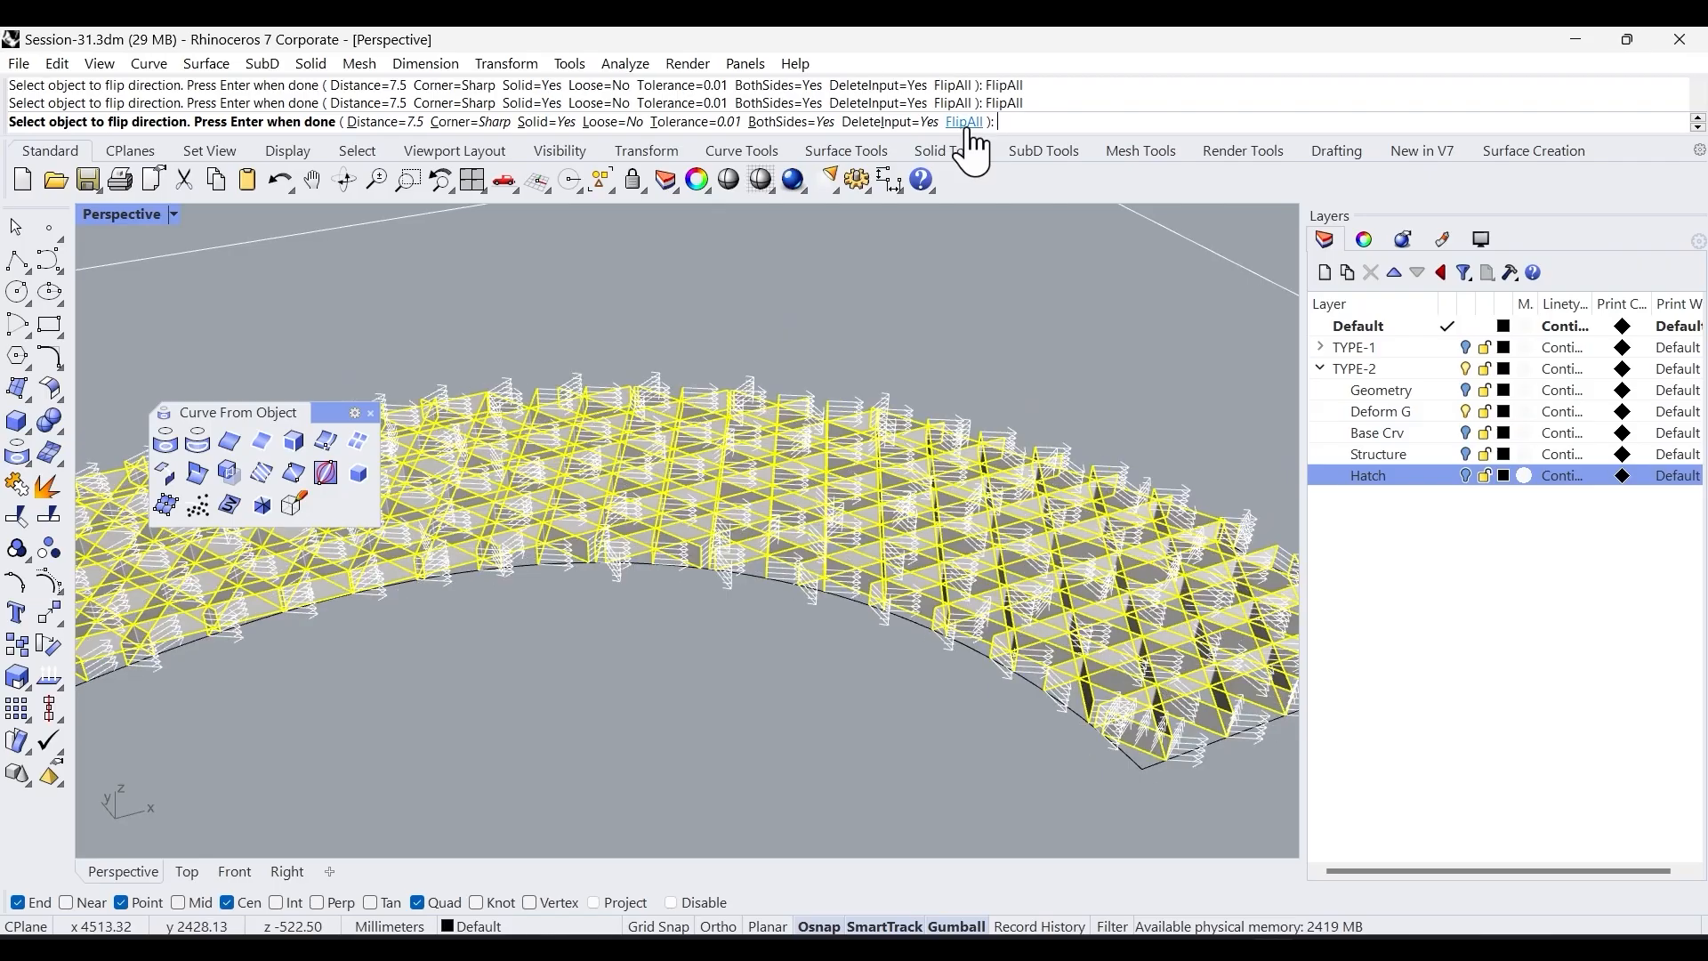
right_click(897, 333)
scroll(1062, 490, "down", 8)
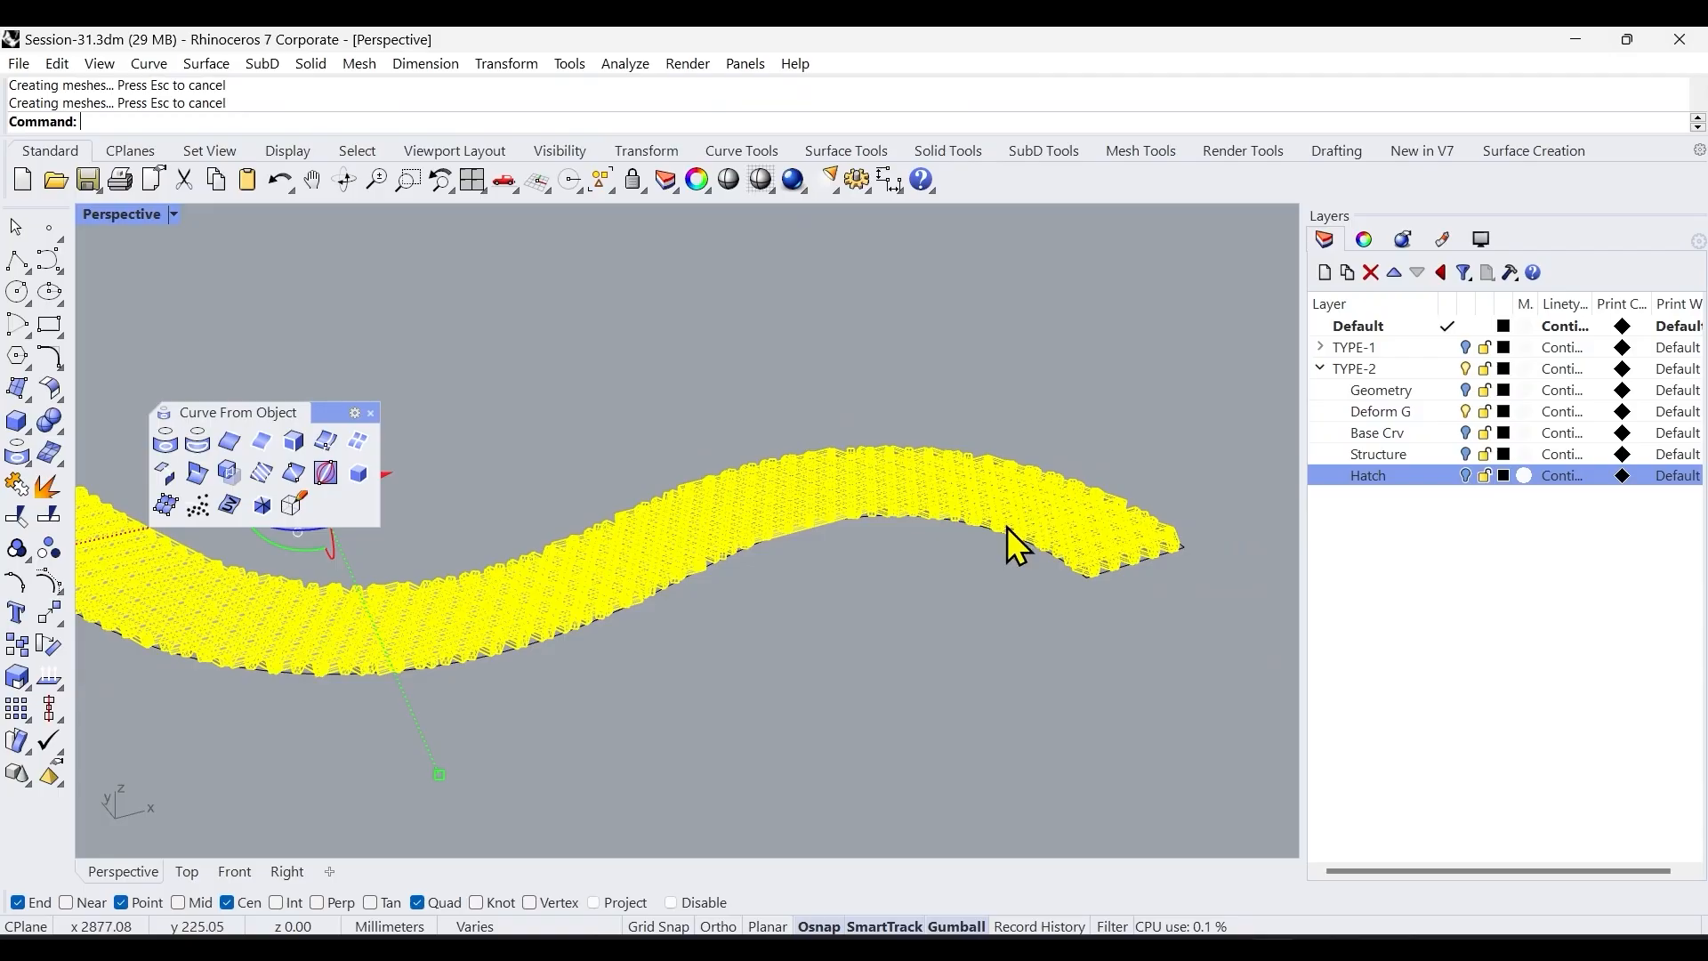
scroll(1126, 554, "up", 8)
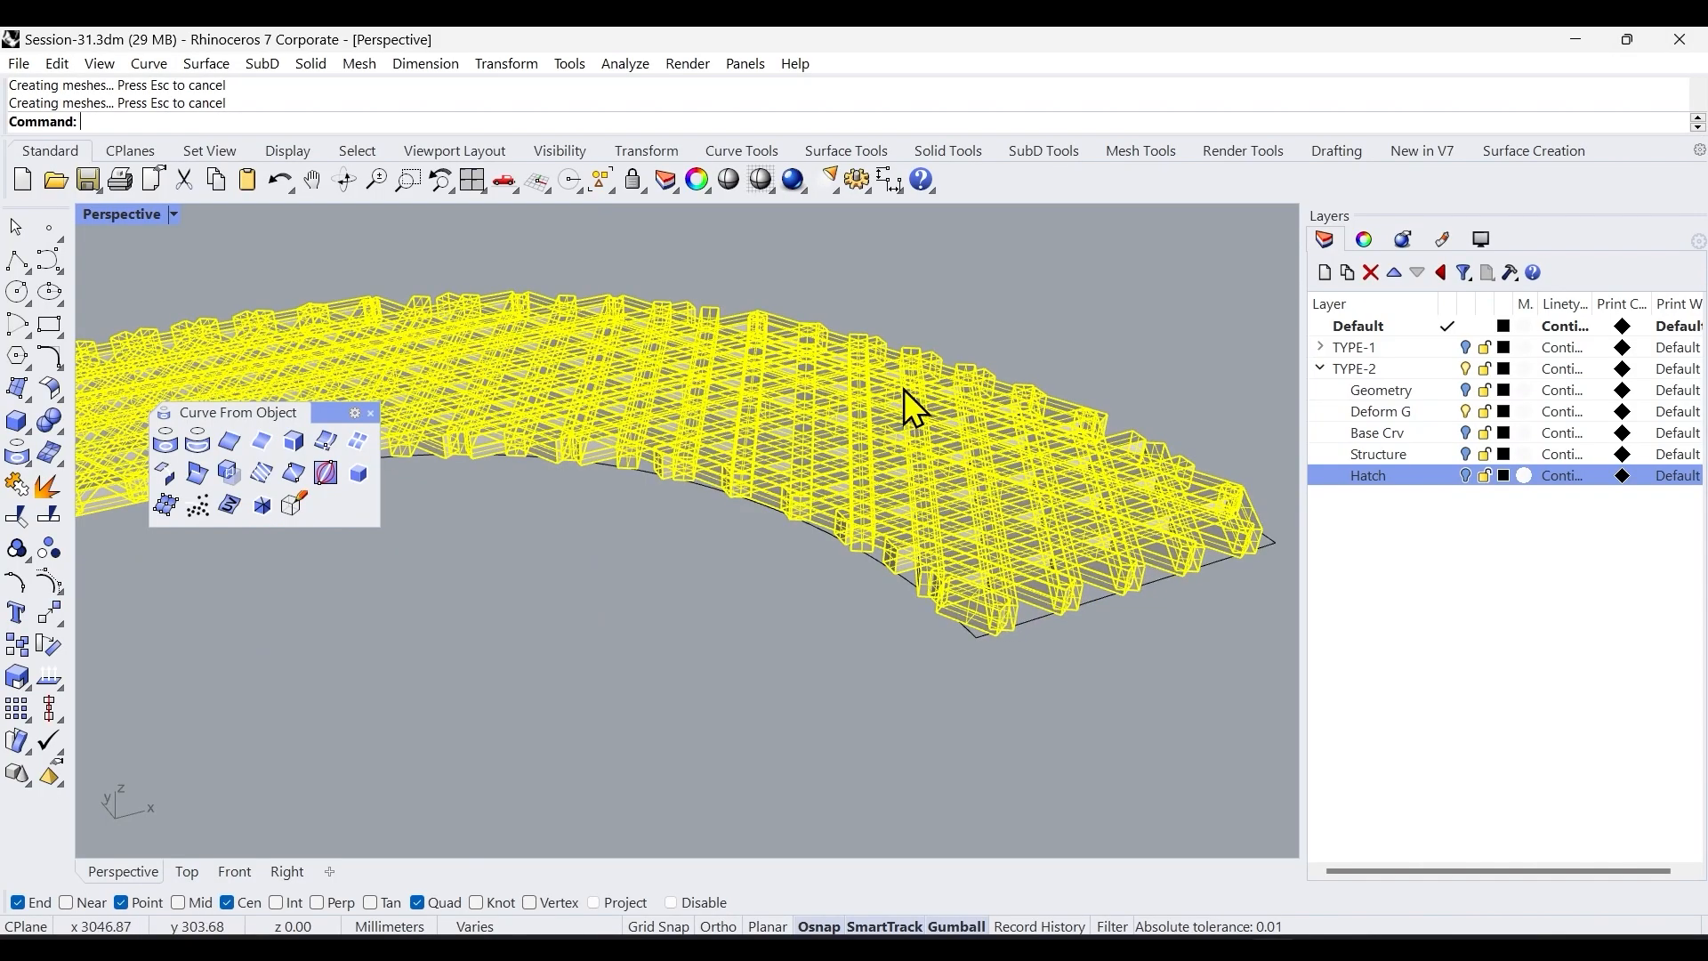
key("ctrl+z")
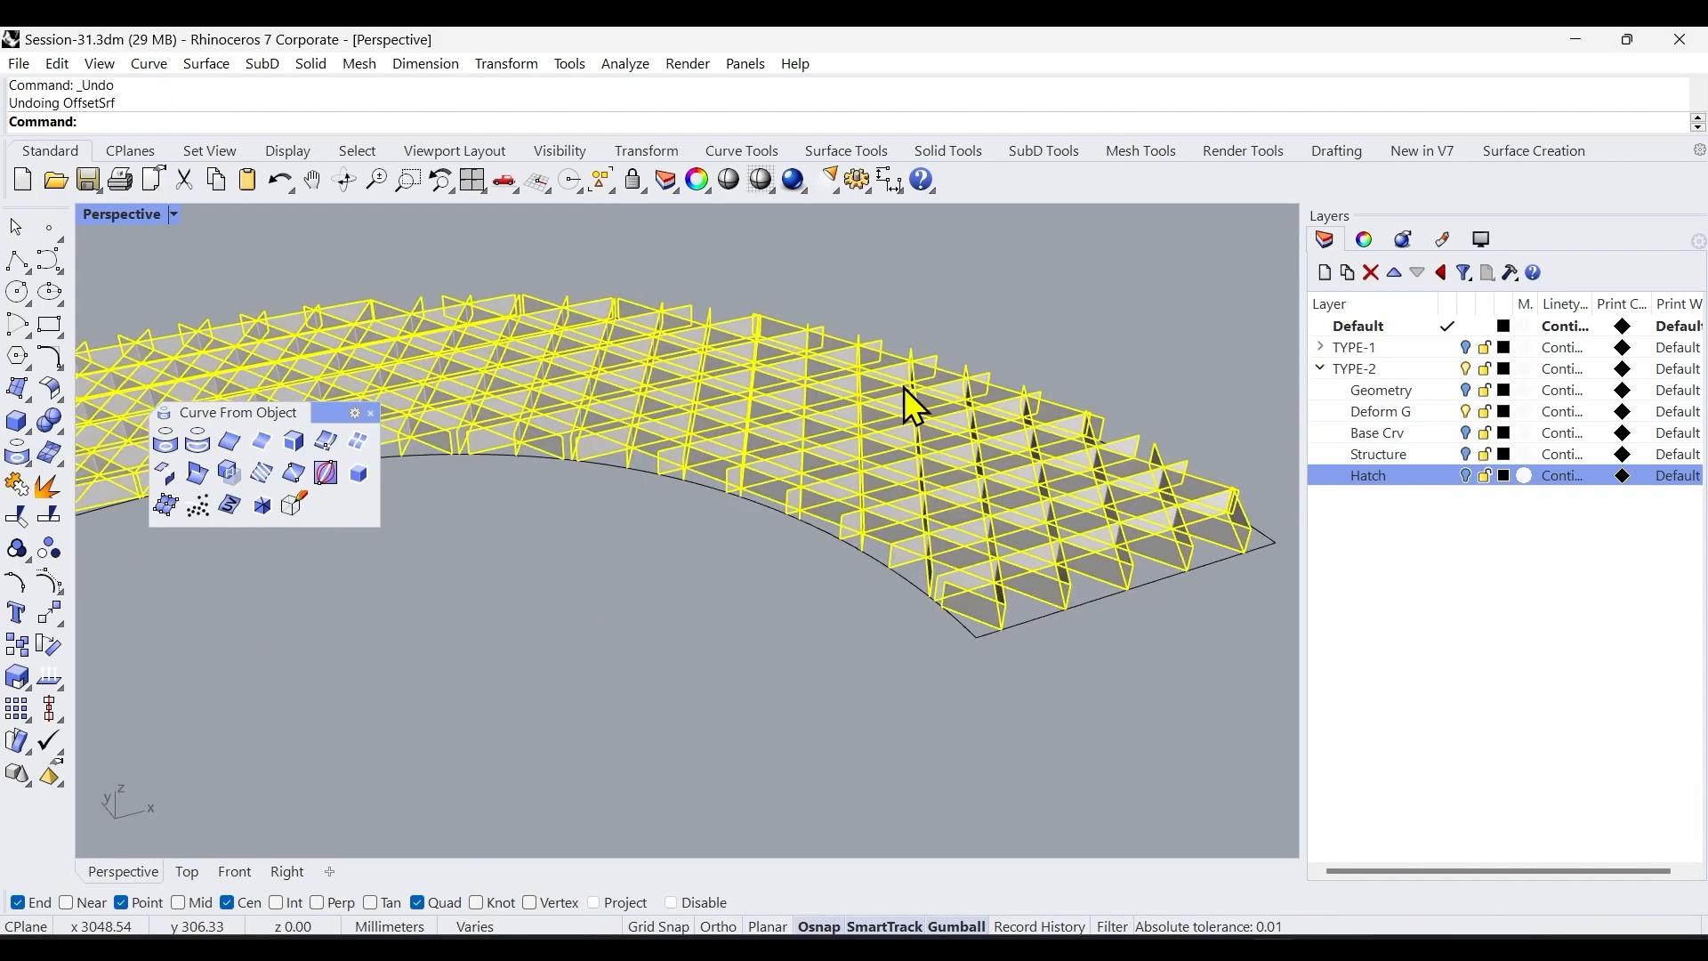
Offset the selected lattice surfaces 3.5 mm to both sides with OffsetSrf, with Solid and DeleteInput set to Yes.
right_click(397, 237)
left_click(383, 122)
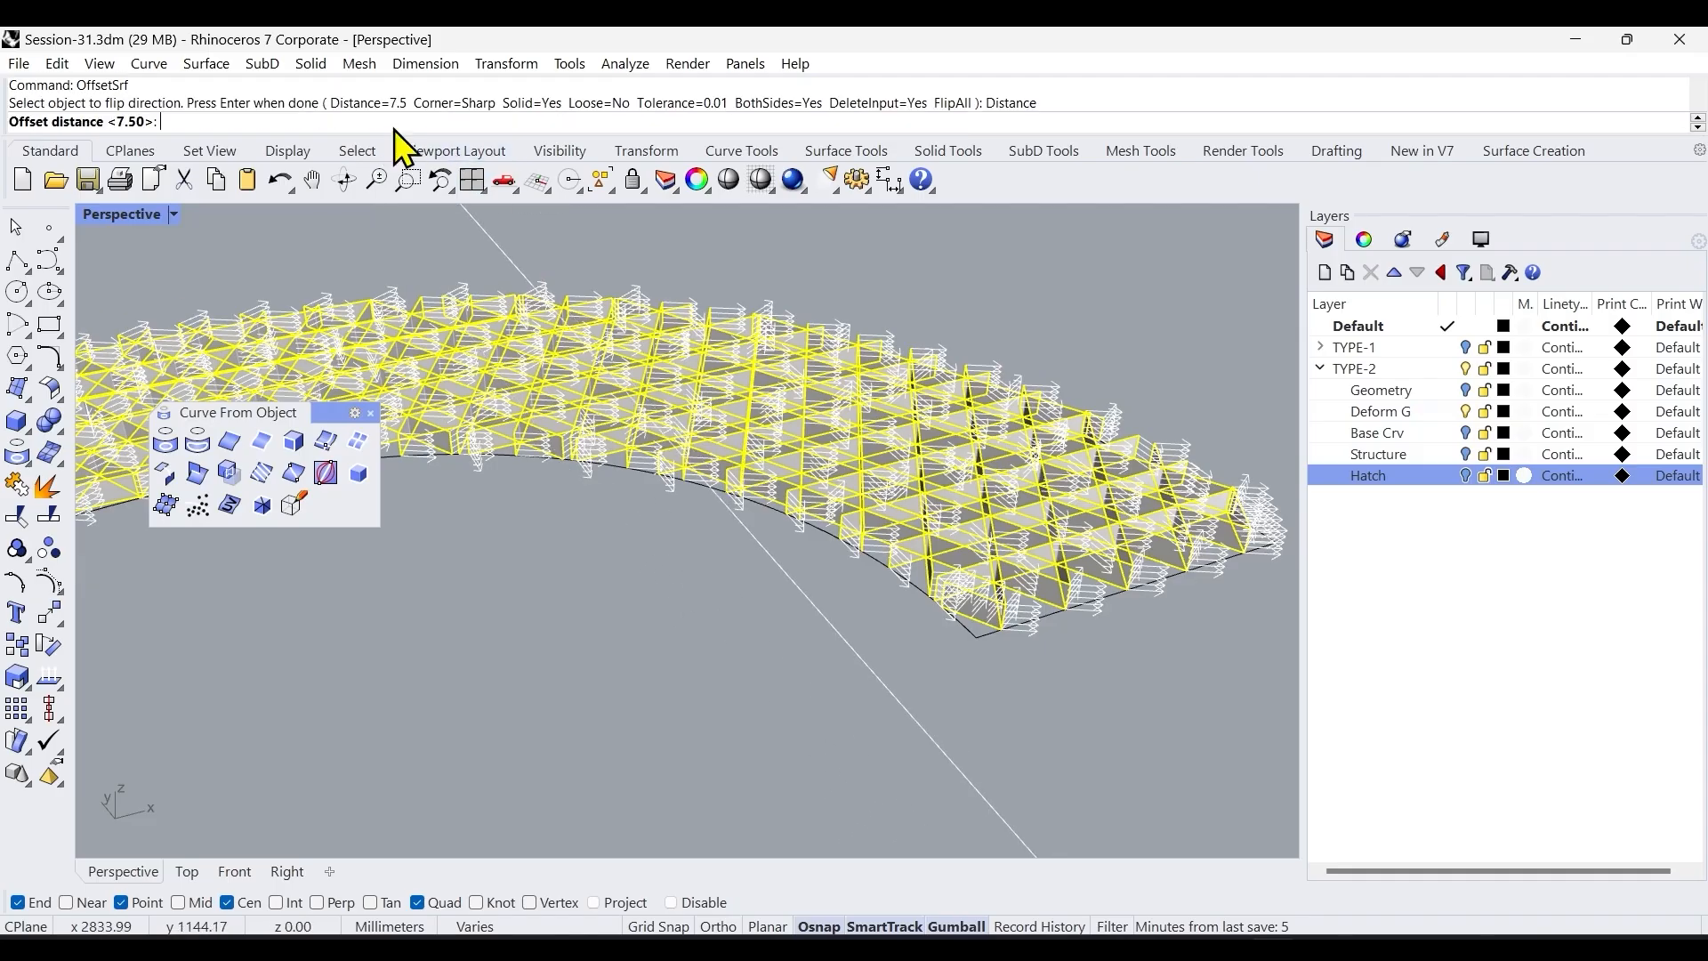
type("3.5")
key("Return")
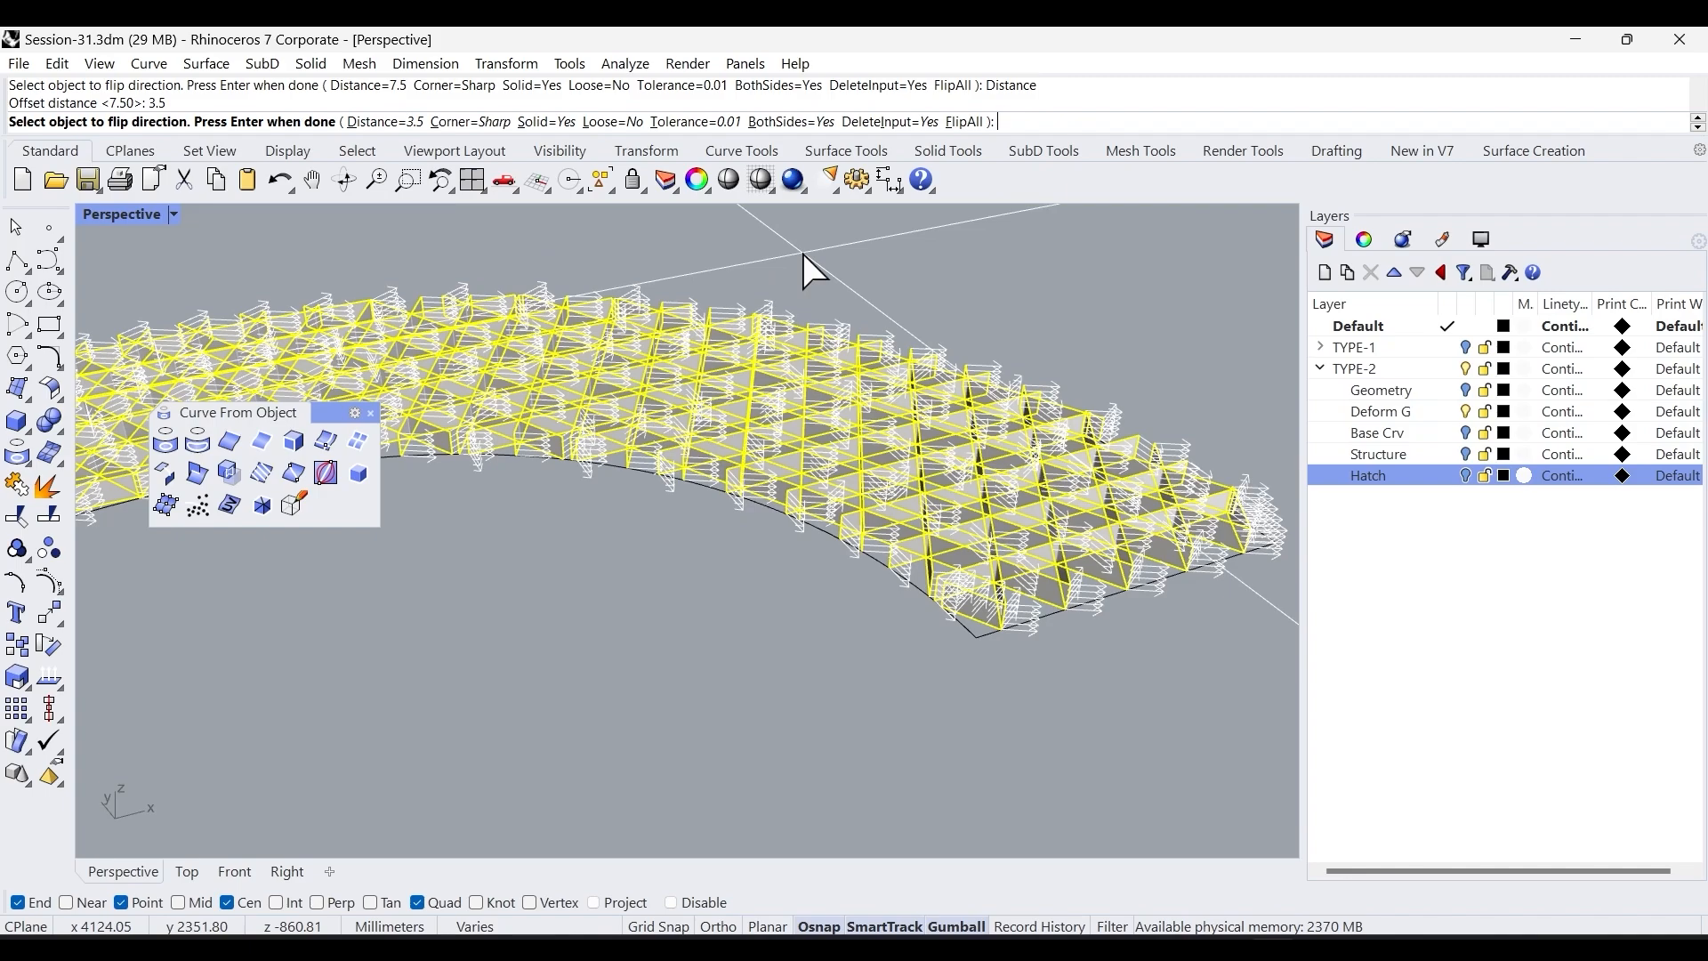
key("Return")
Group all the offset lattice solids and clear the selection.
scroll(1068, 418, "down", 5)
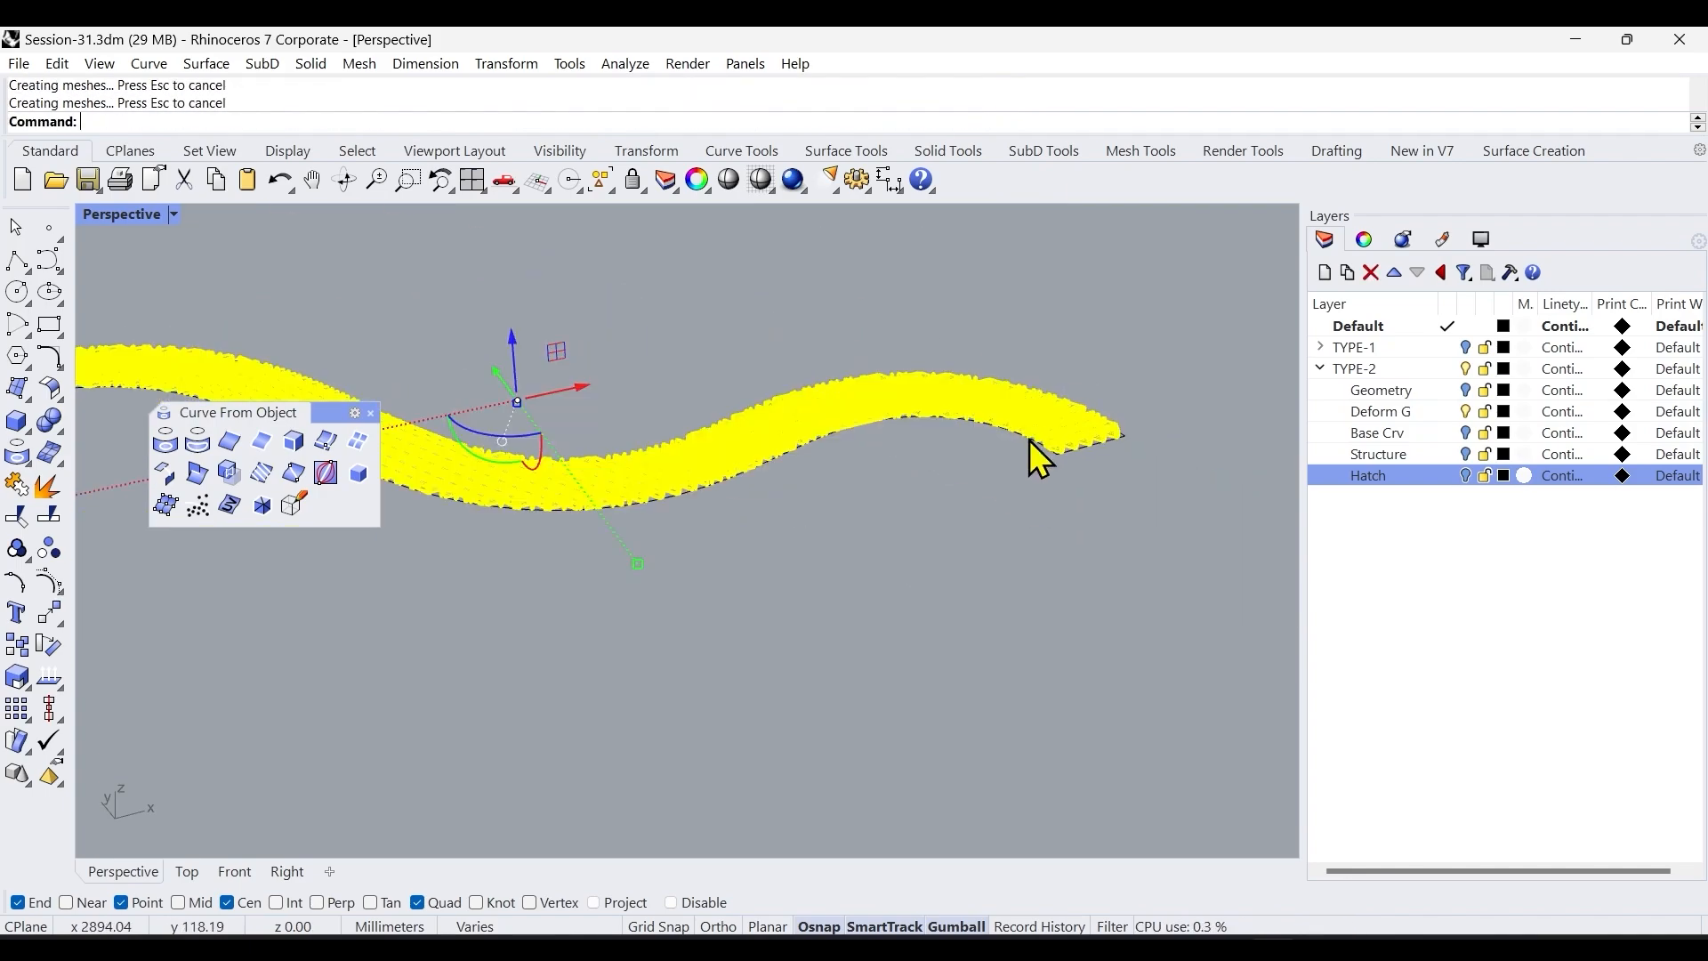
key("ctrl+g")
mouse_move(857, 523)
right_mouse_down()
mouse_move(824, 545)
mouse_move(907, 546)
mouse_move(851, 550)
right_mouse_up()
key("Escape")
scroll(578, 494, "up", 5)
scroll(622, 512, "up", 4)
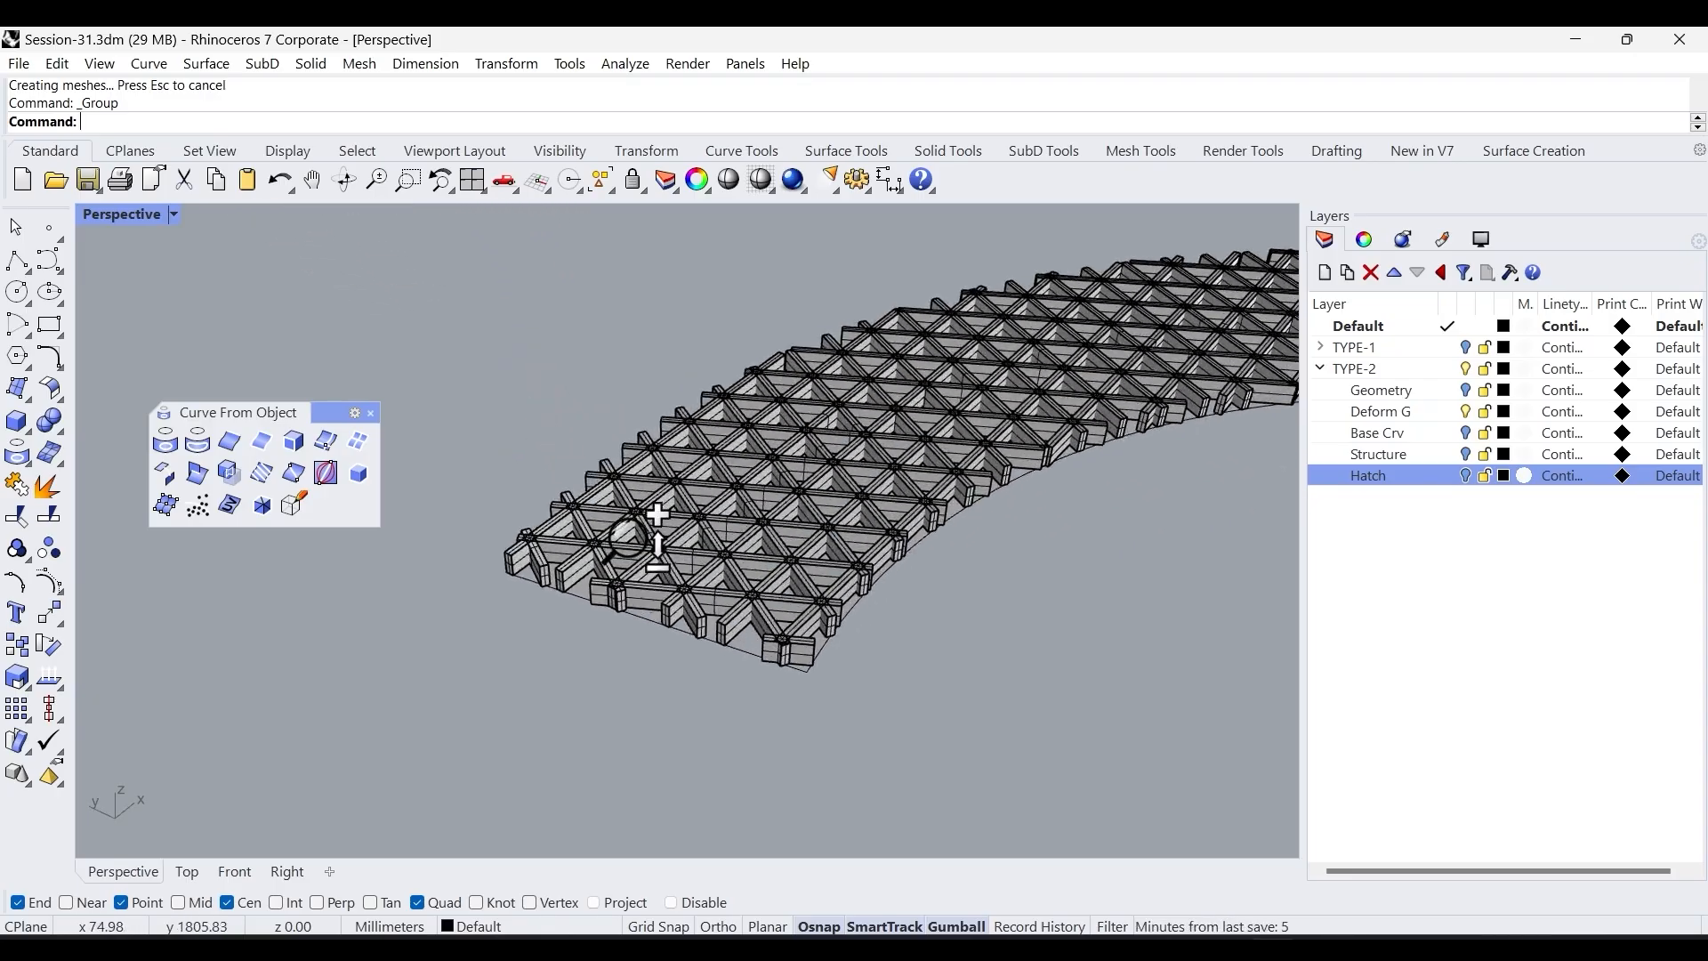
Create a flat base surface from the lattice strip's closed boundary curve, check the surface and lattice by selecting them, and clear the selection.
left_click(755, 664)
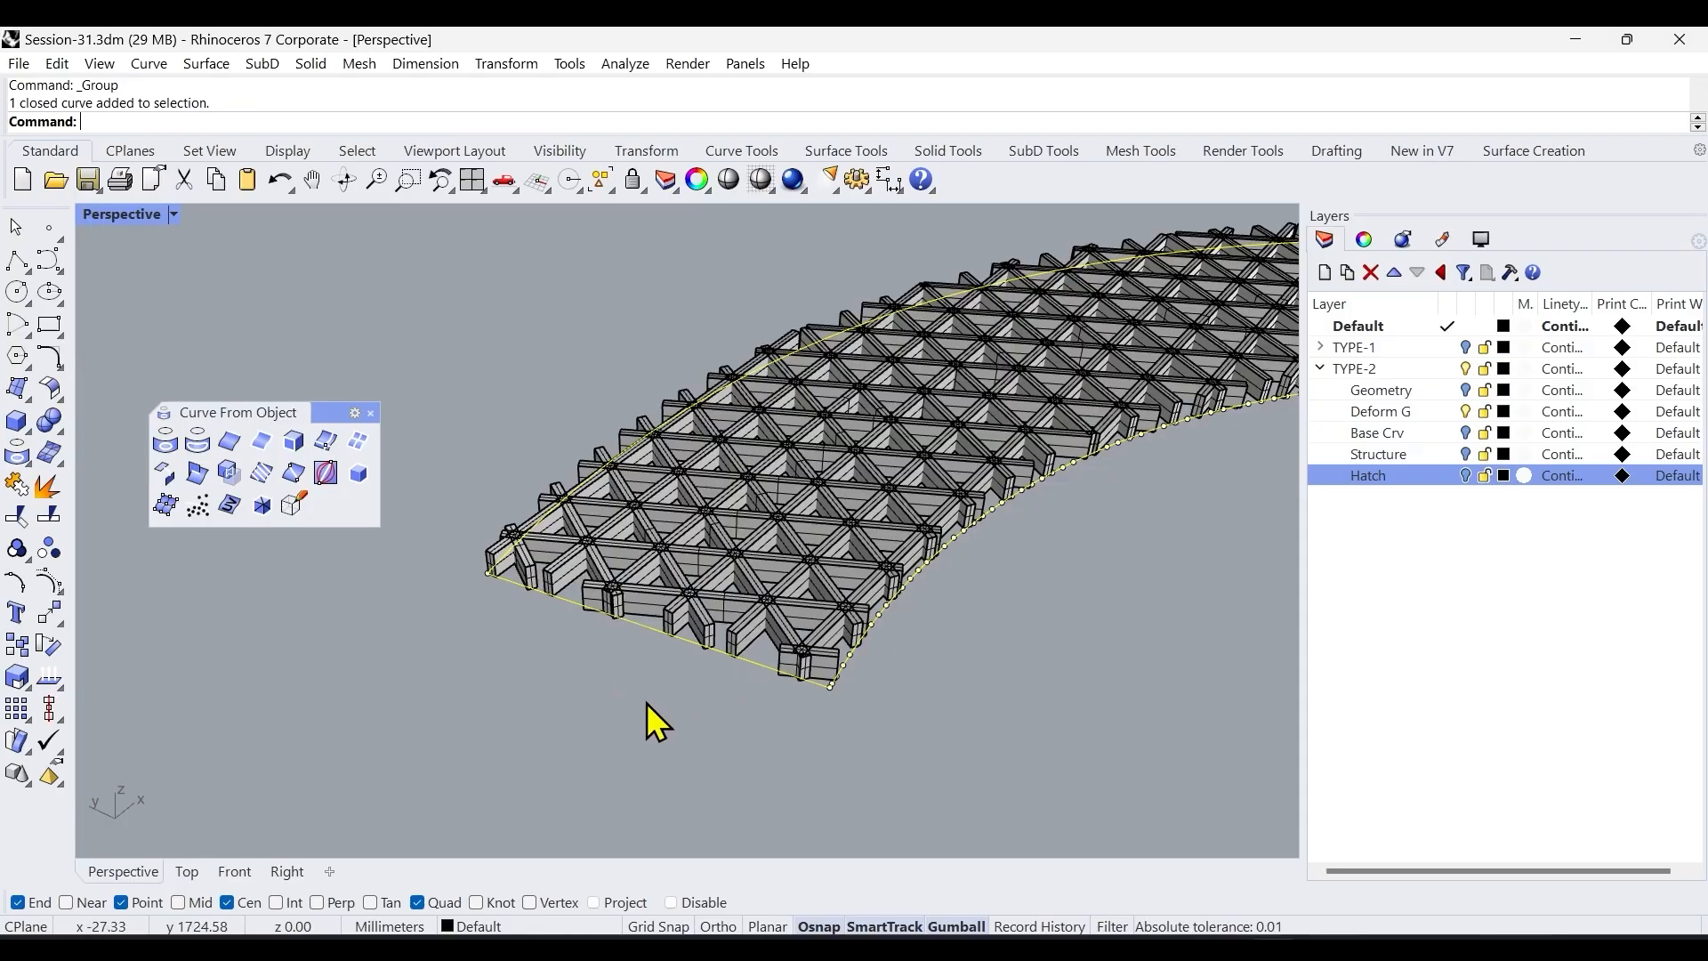
middle_click(551, 669)
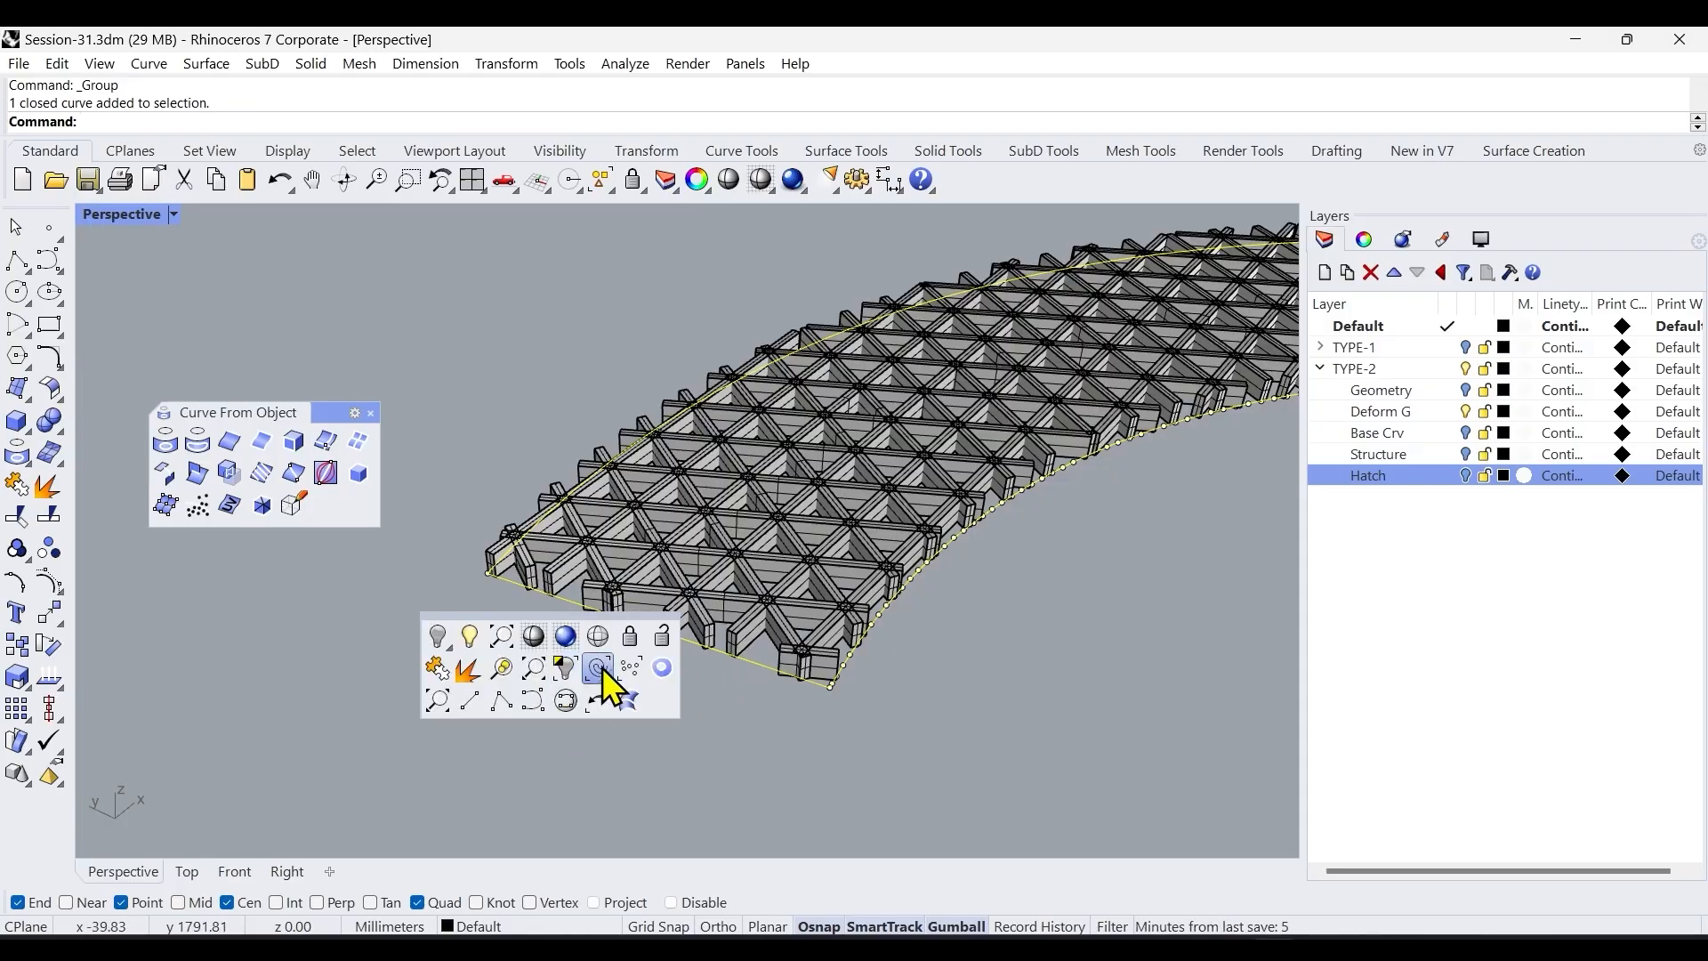
left_click(659, 667)
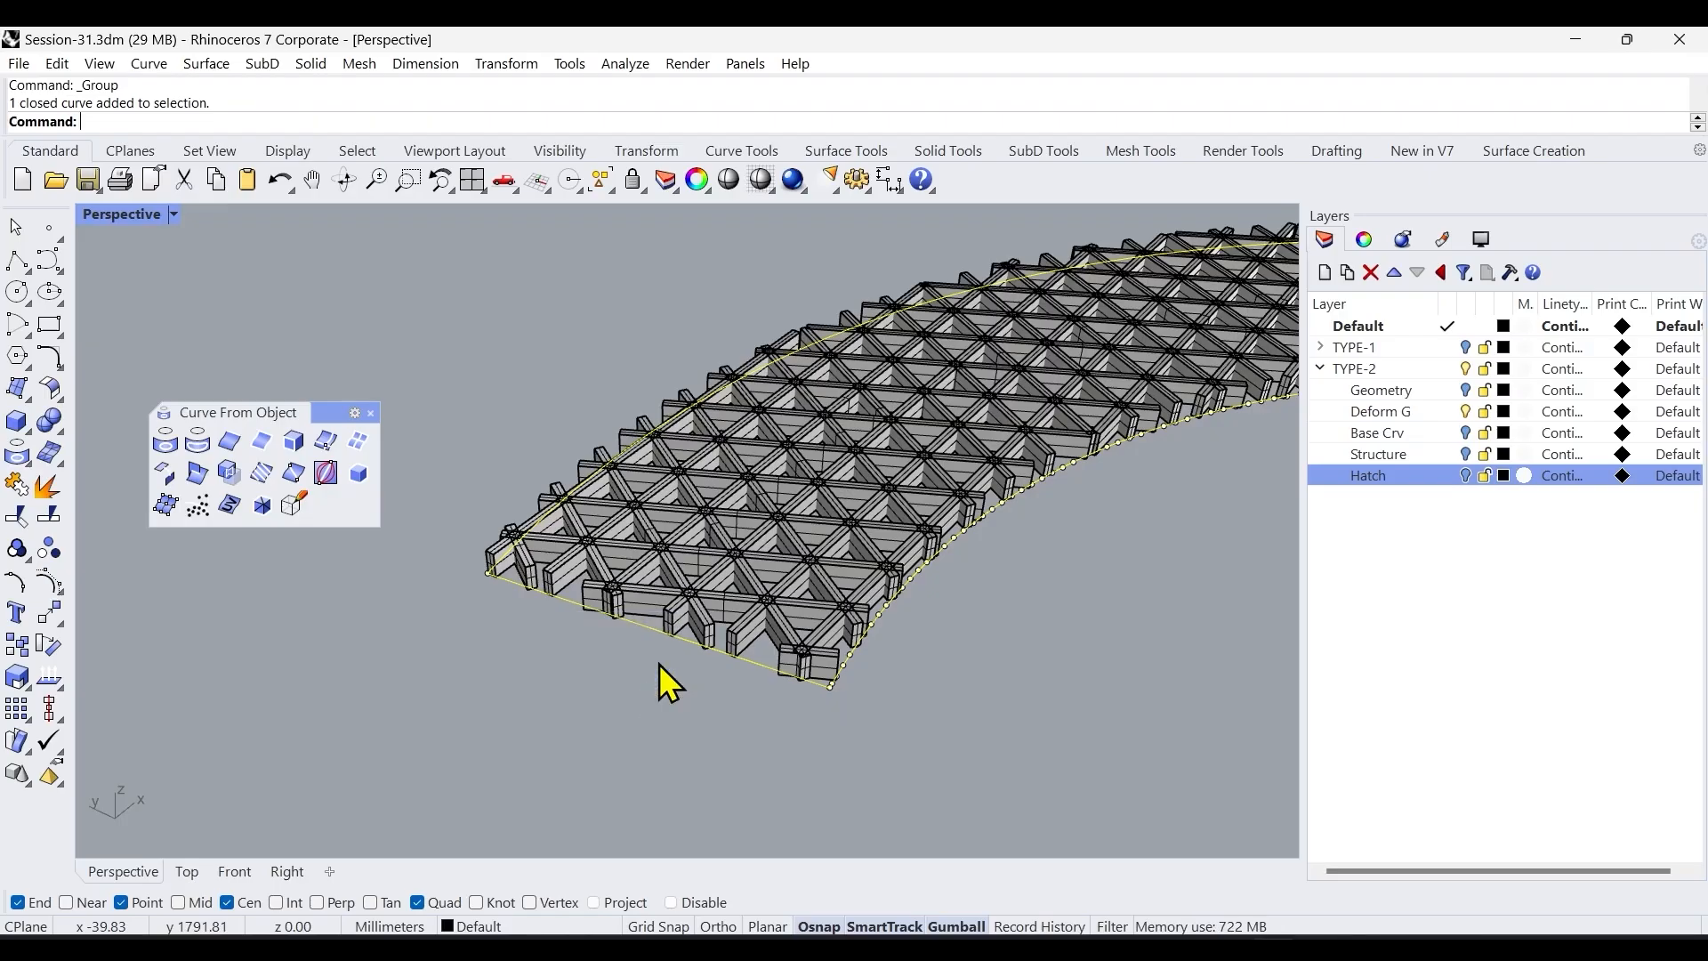
left_click(759, 652)
scroll(730, 680, "down", 11)
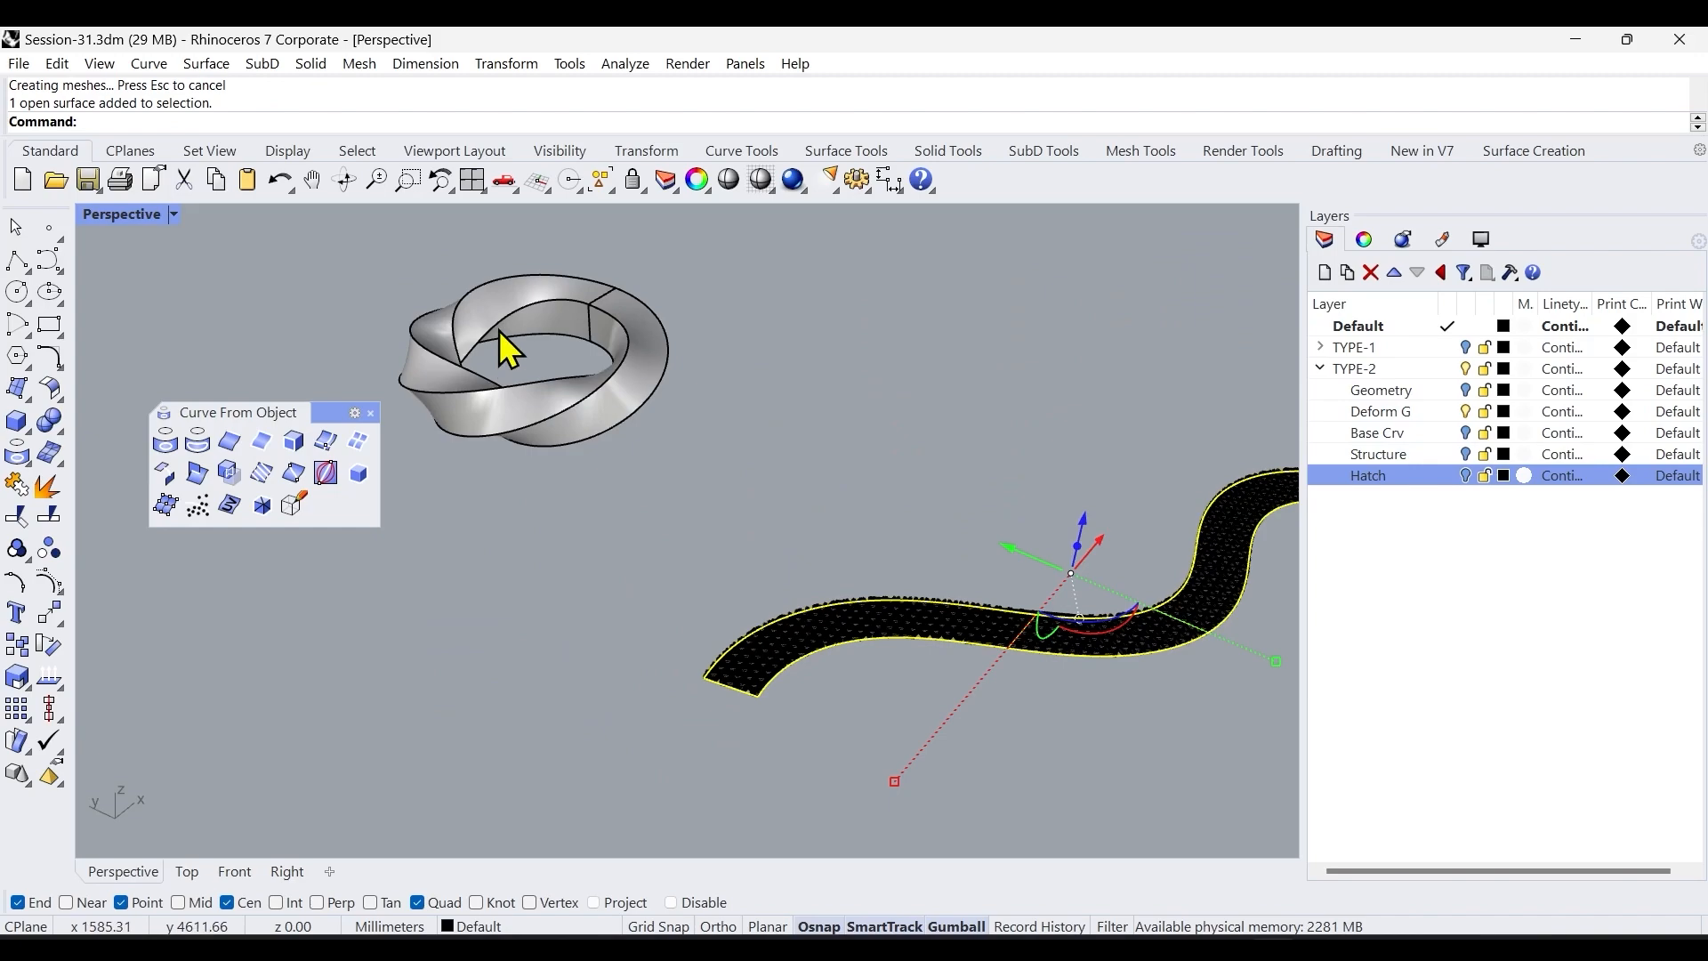
scroll(620, 301, "up", 3)
scroll(633, 337, "up", 3)
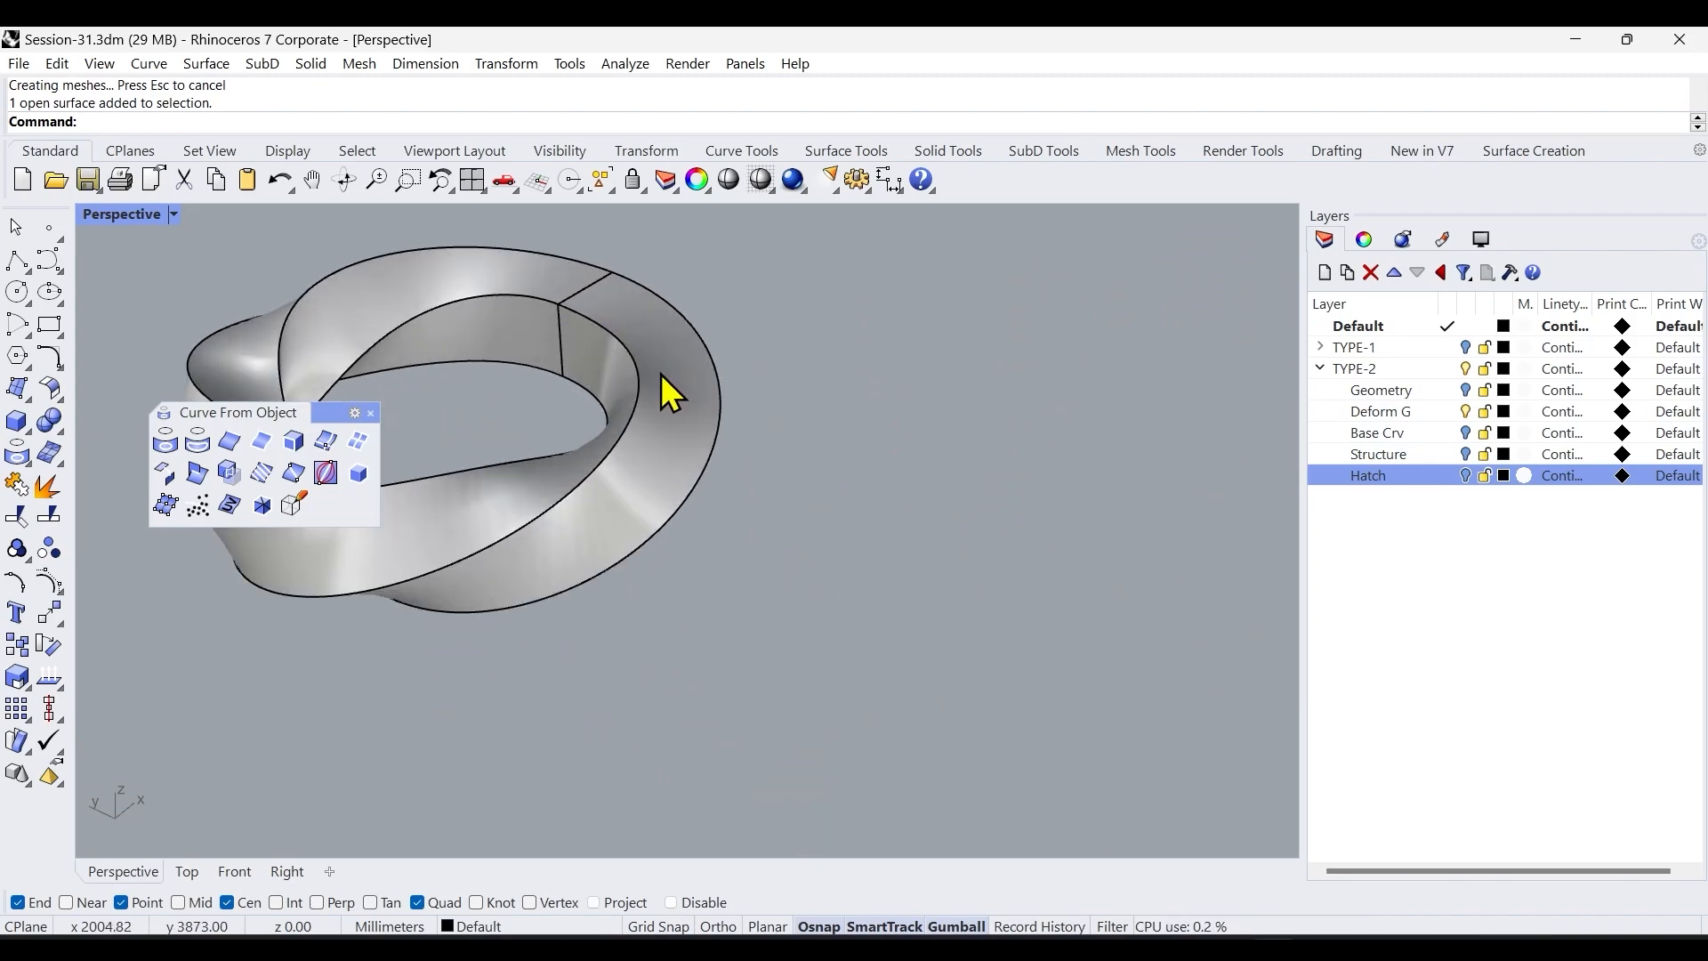
scroll(660, 371, "down", 3)
left_click(875, 793)
scroll(771, 579, "down", 3)
key("Escape")
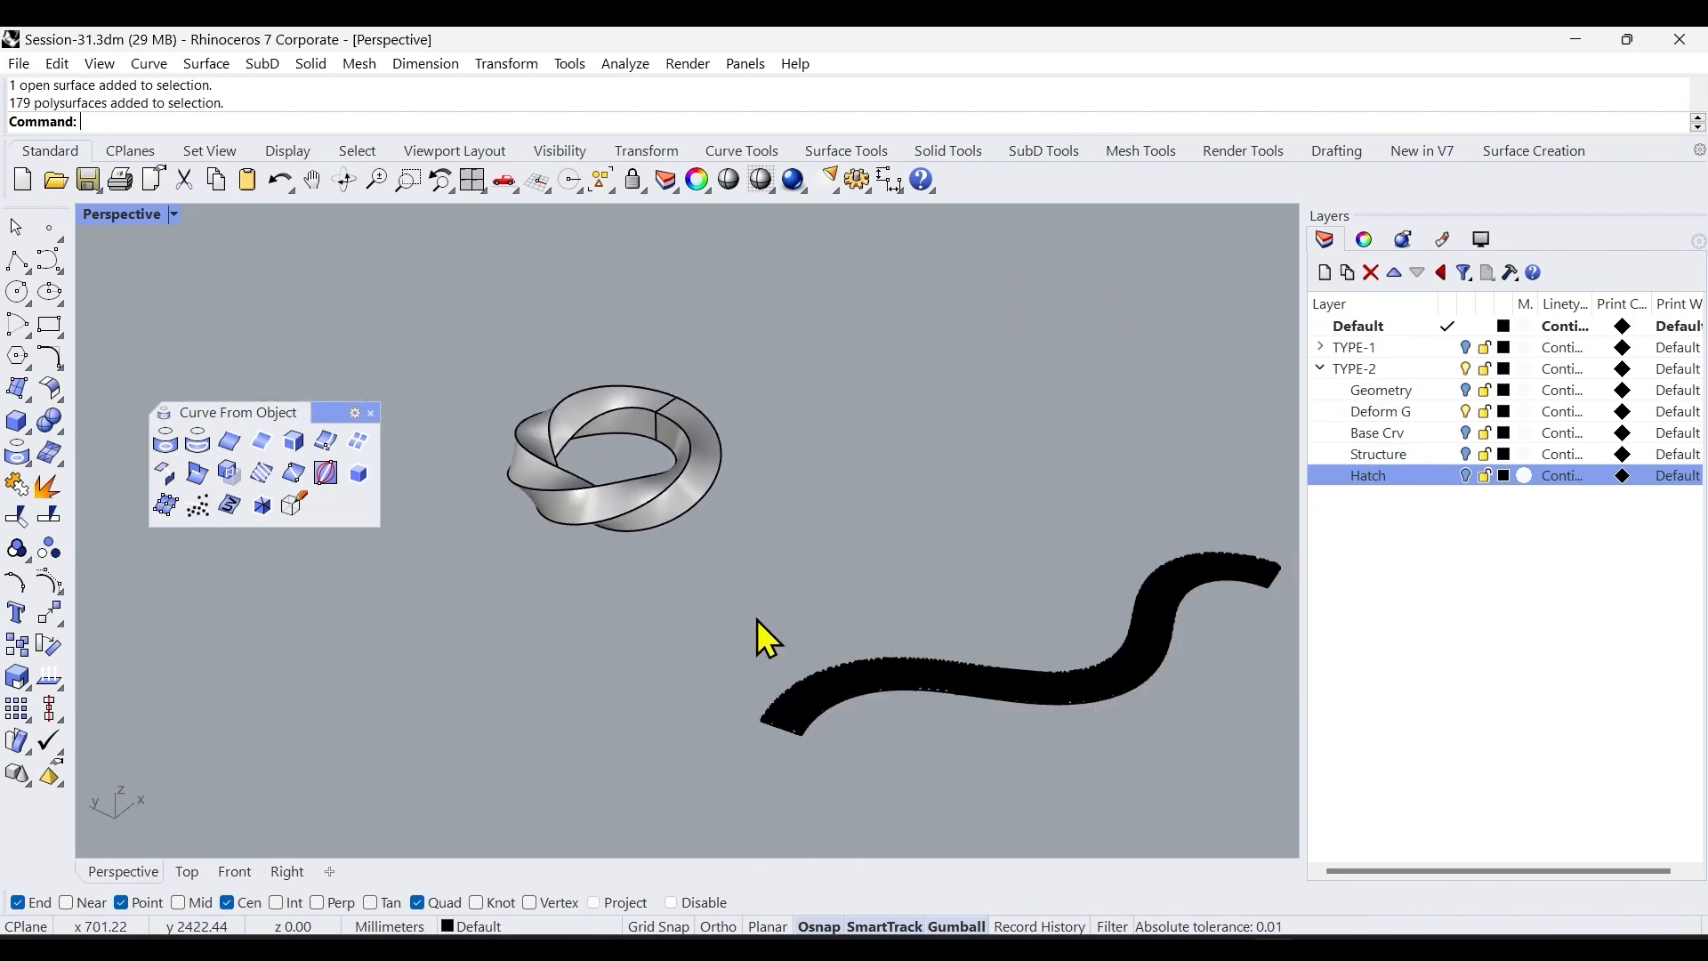
Try FlowAlongSrf with Copy=Yes on the grouped lattice, from the strip's flat base surface to the ring face at its seam, and undo it.
left_click(374, 414)
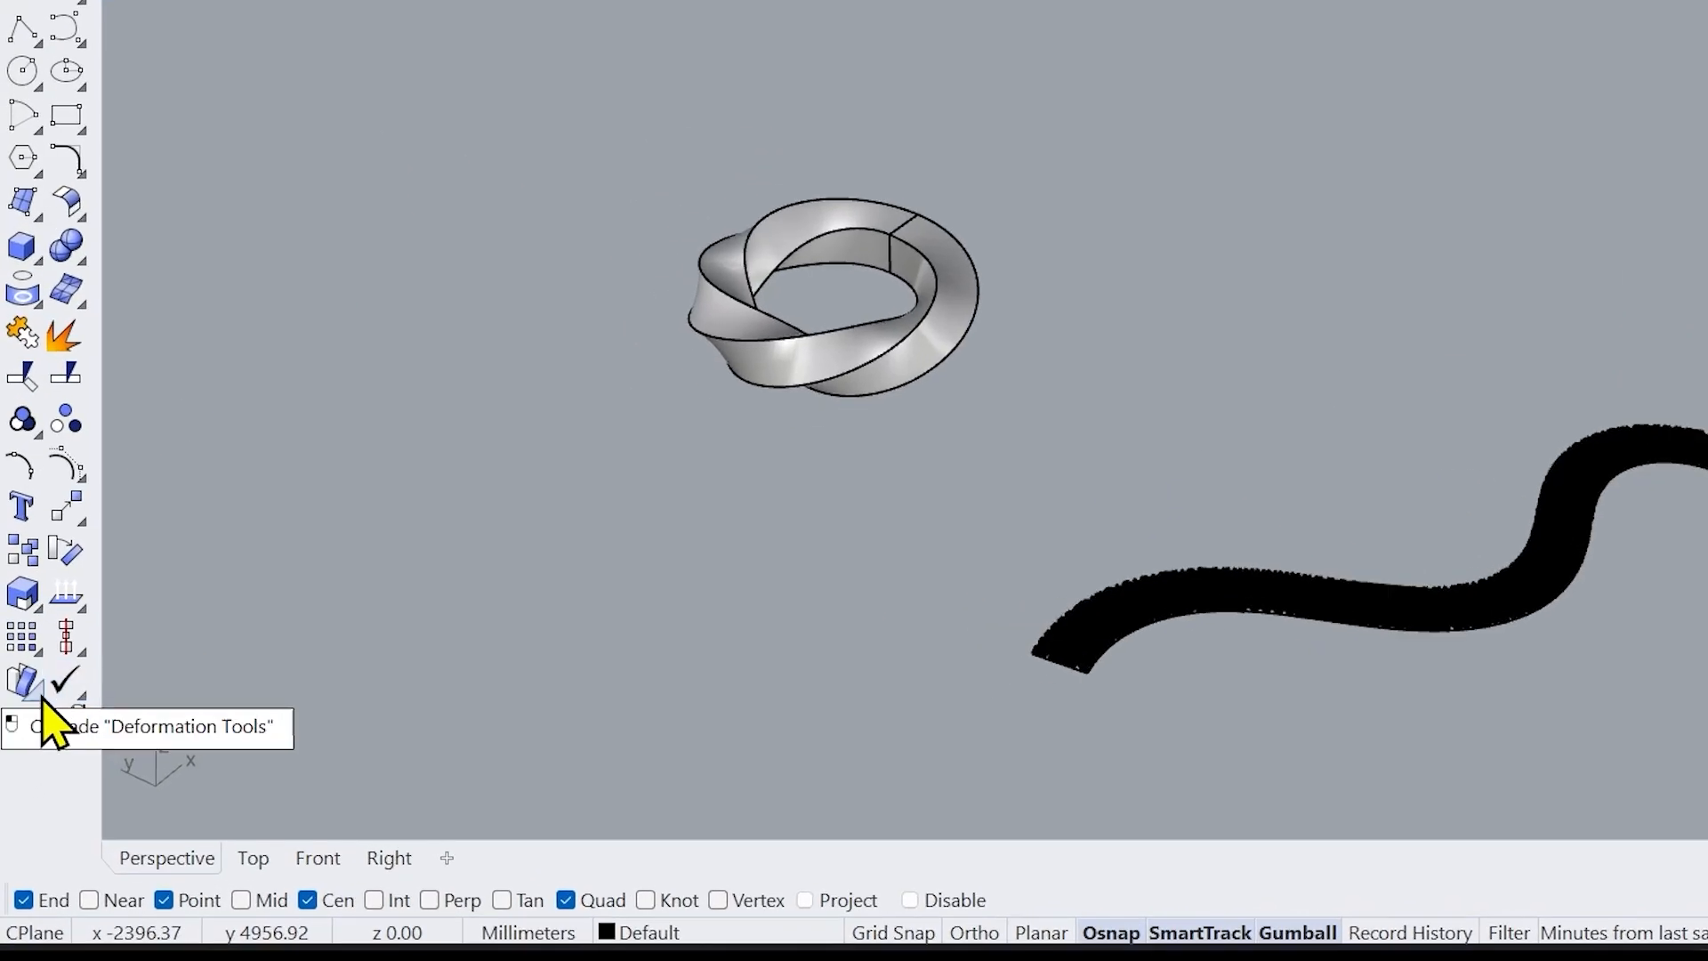
left_click(27, 751)
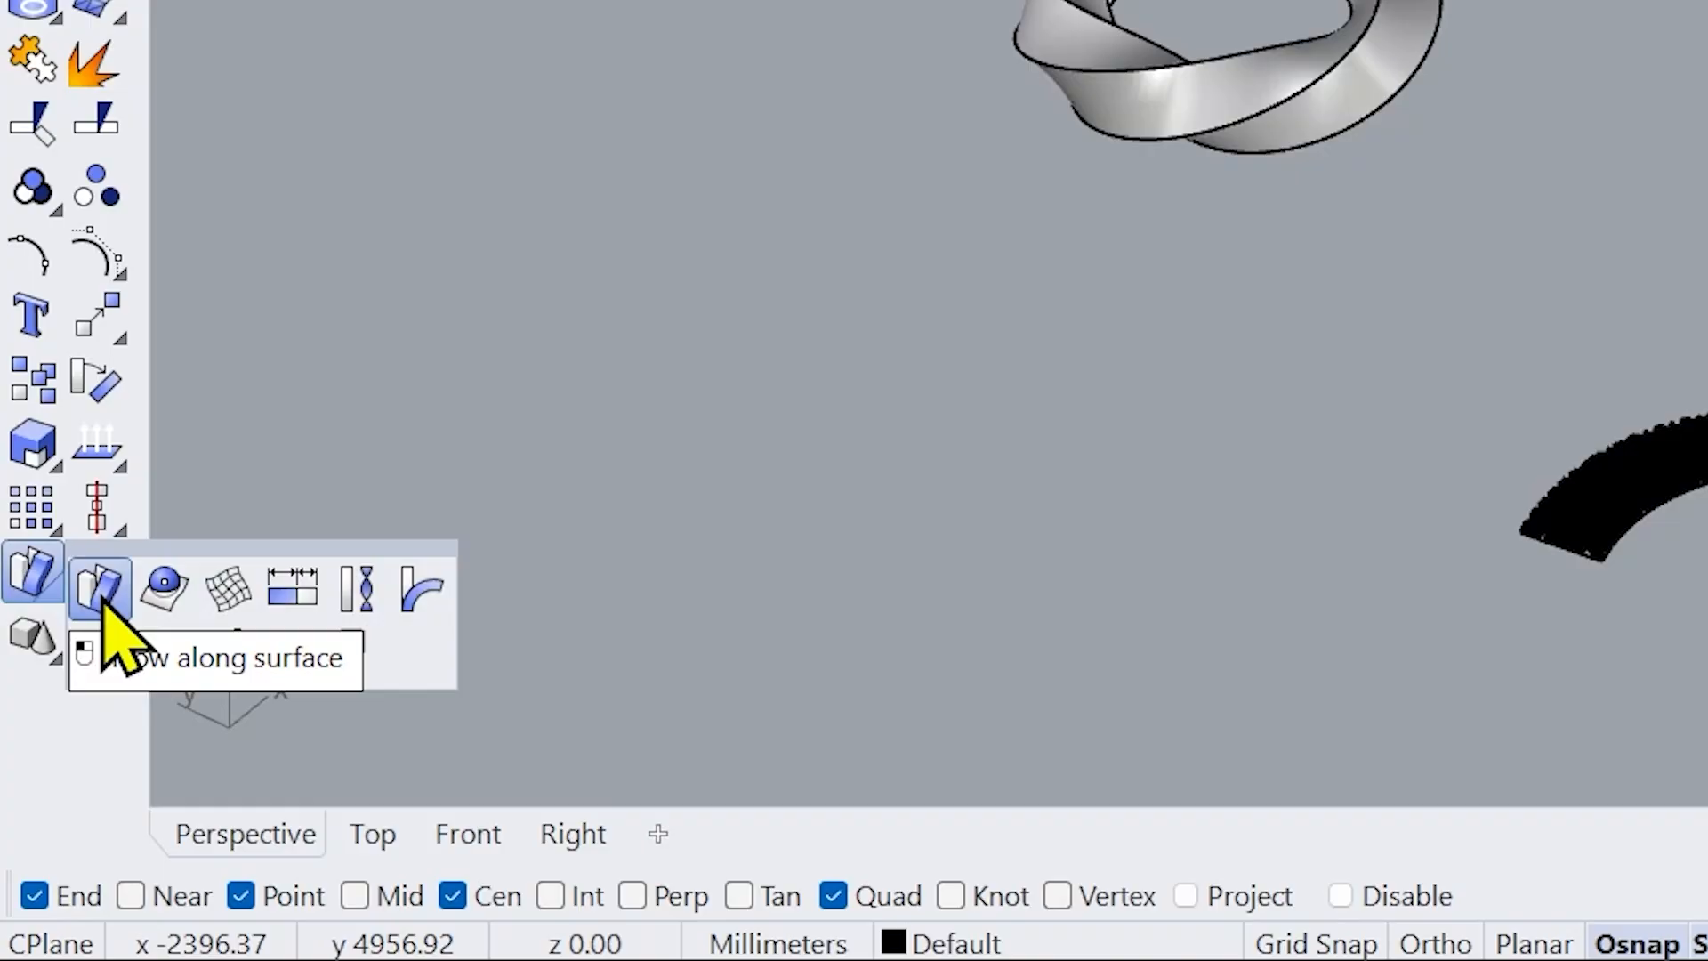
left_click(100, 591)
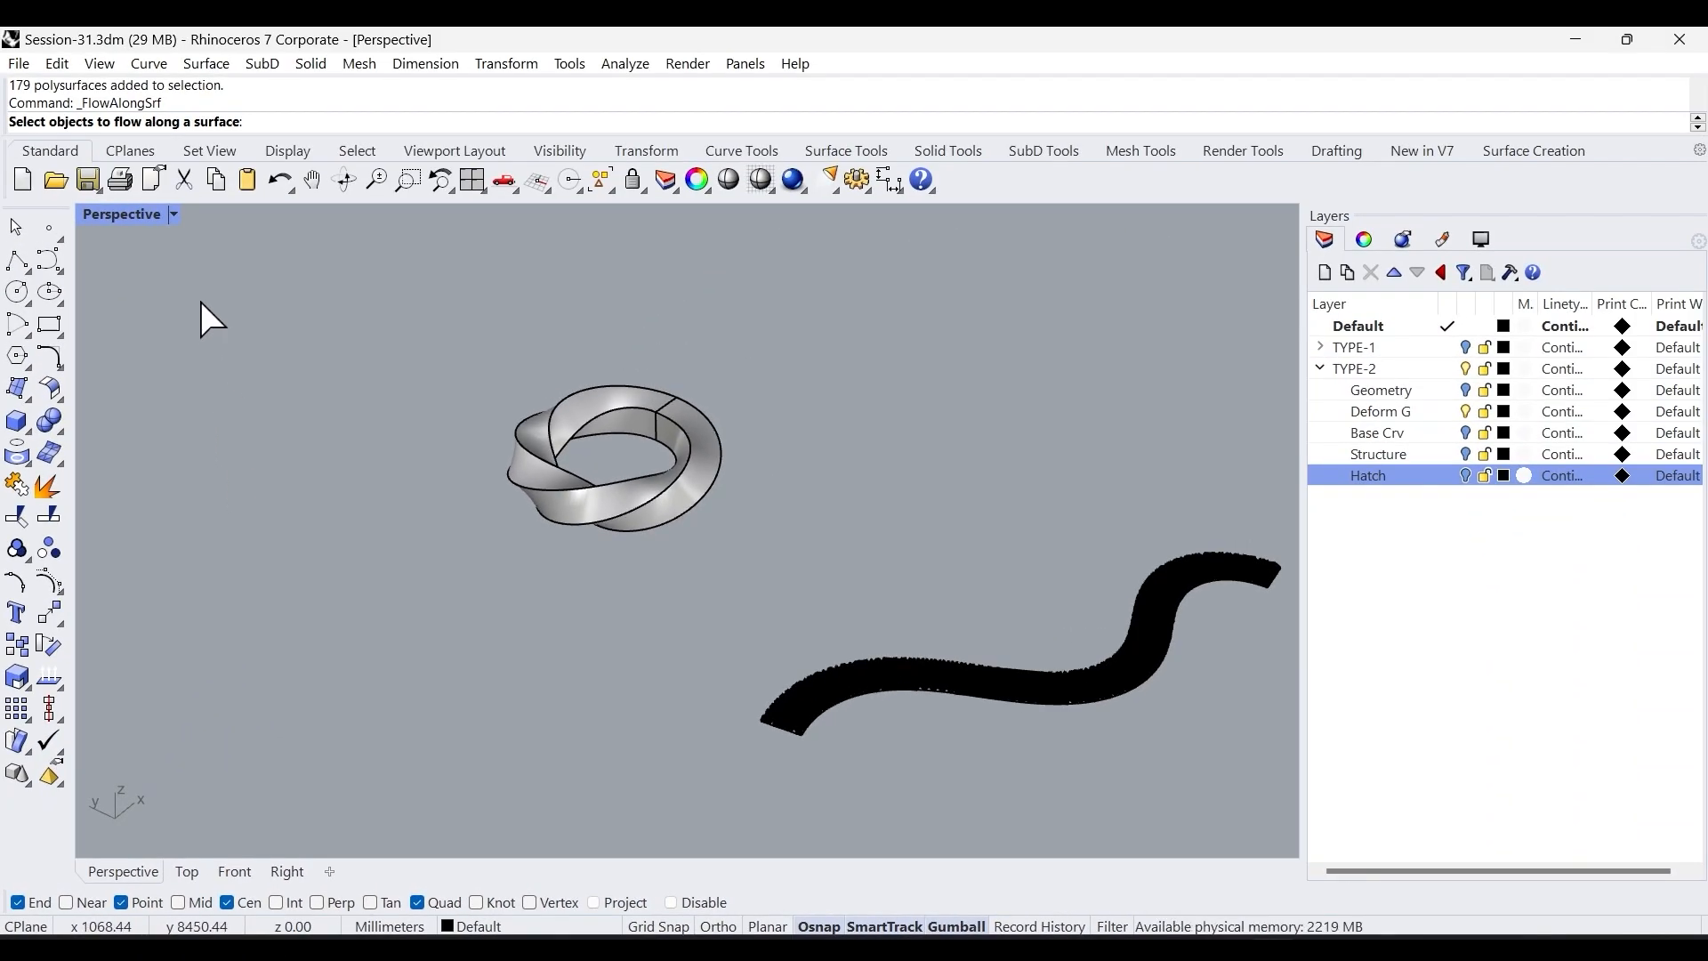
scroll(807, 692, "up", 4)
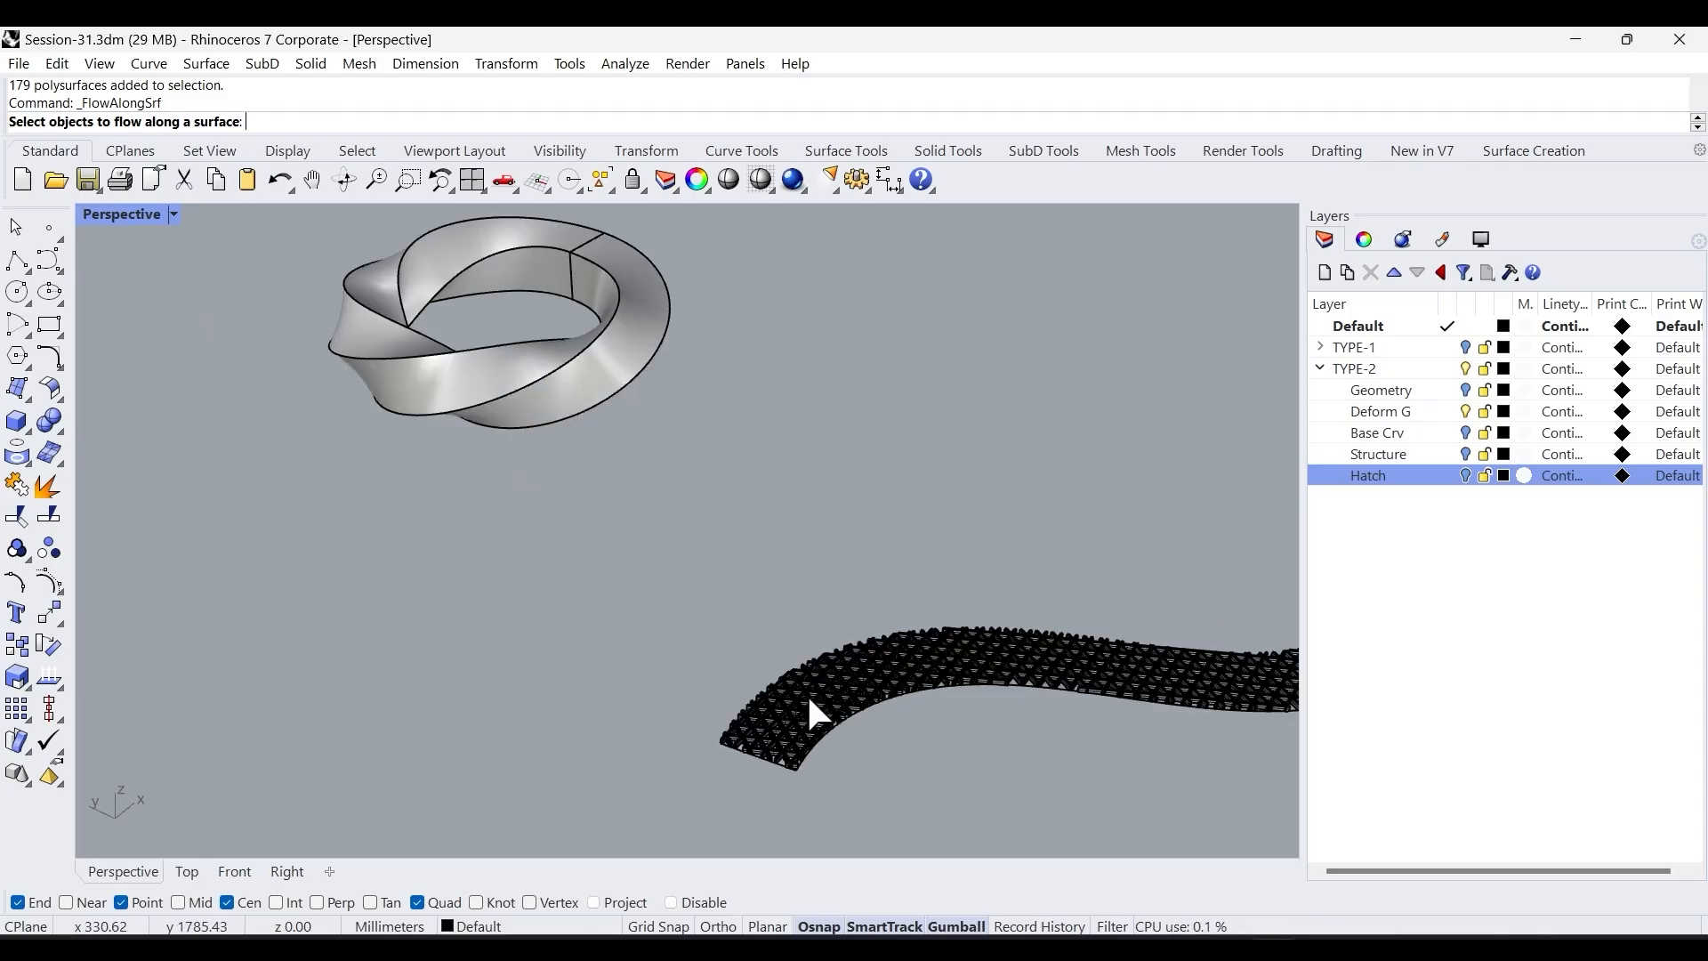
left_click(806, 692)
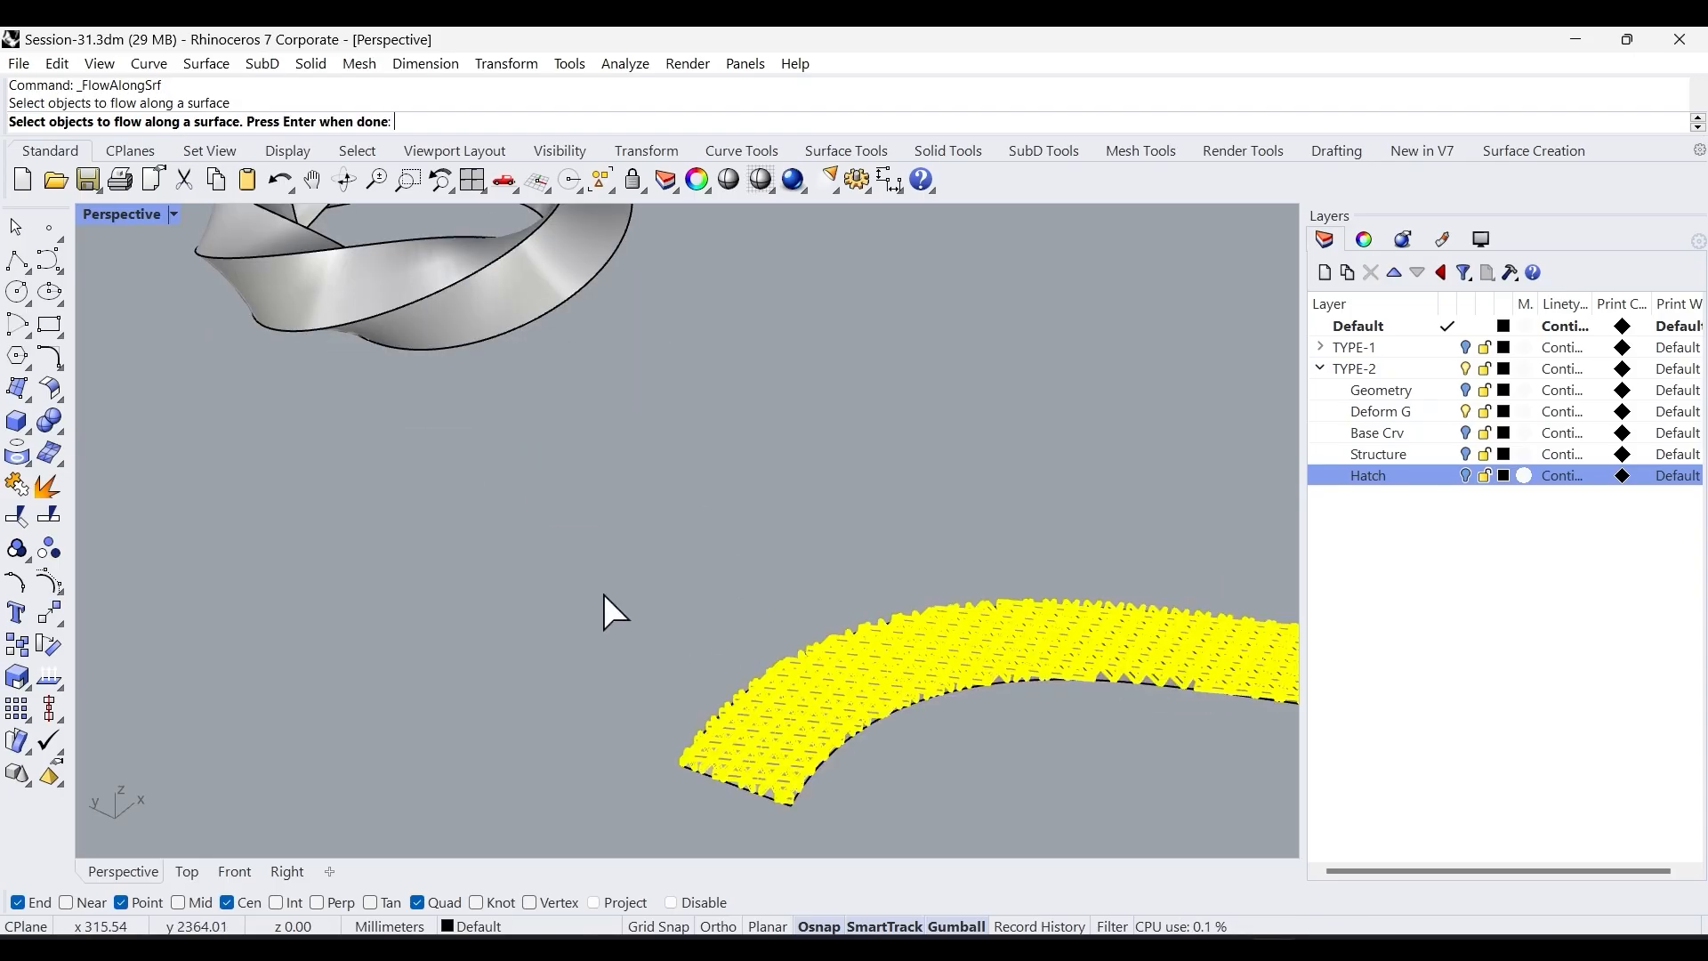
key("Return")
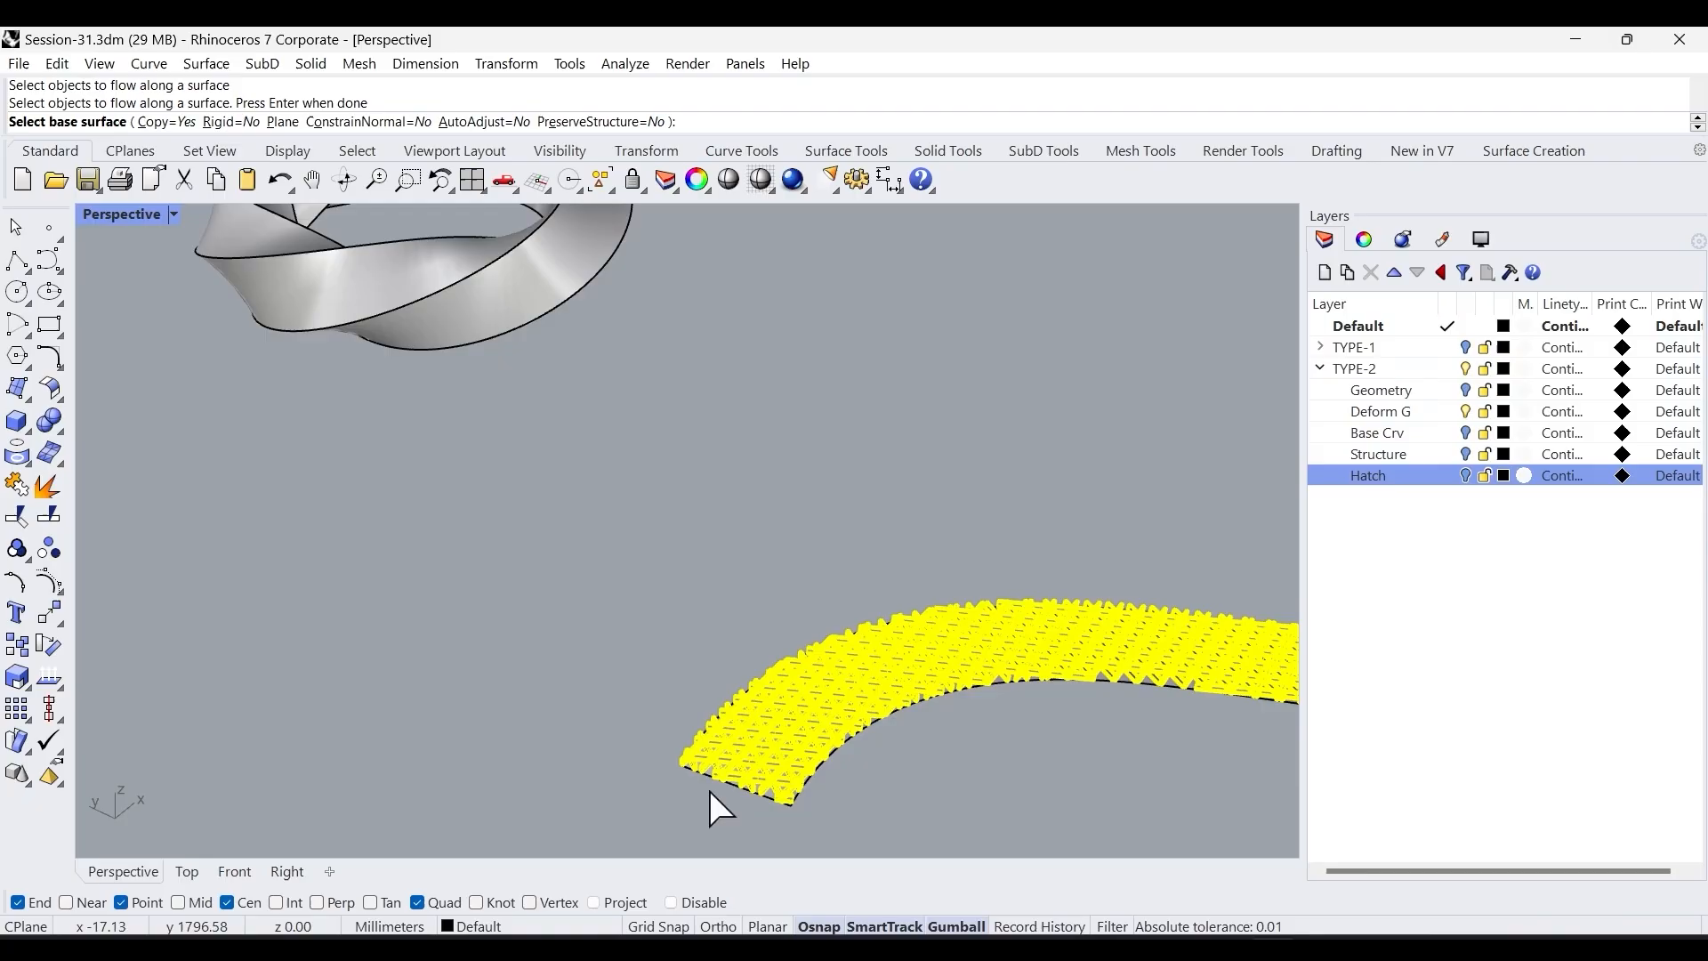
scroll(725, 783, "up", 3)
scroll(727, 765, "up", 5)
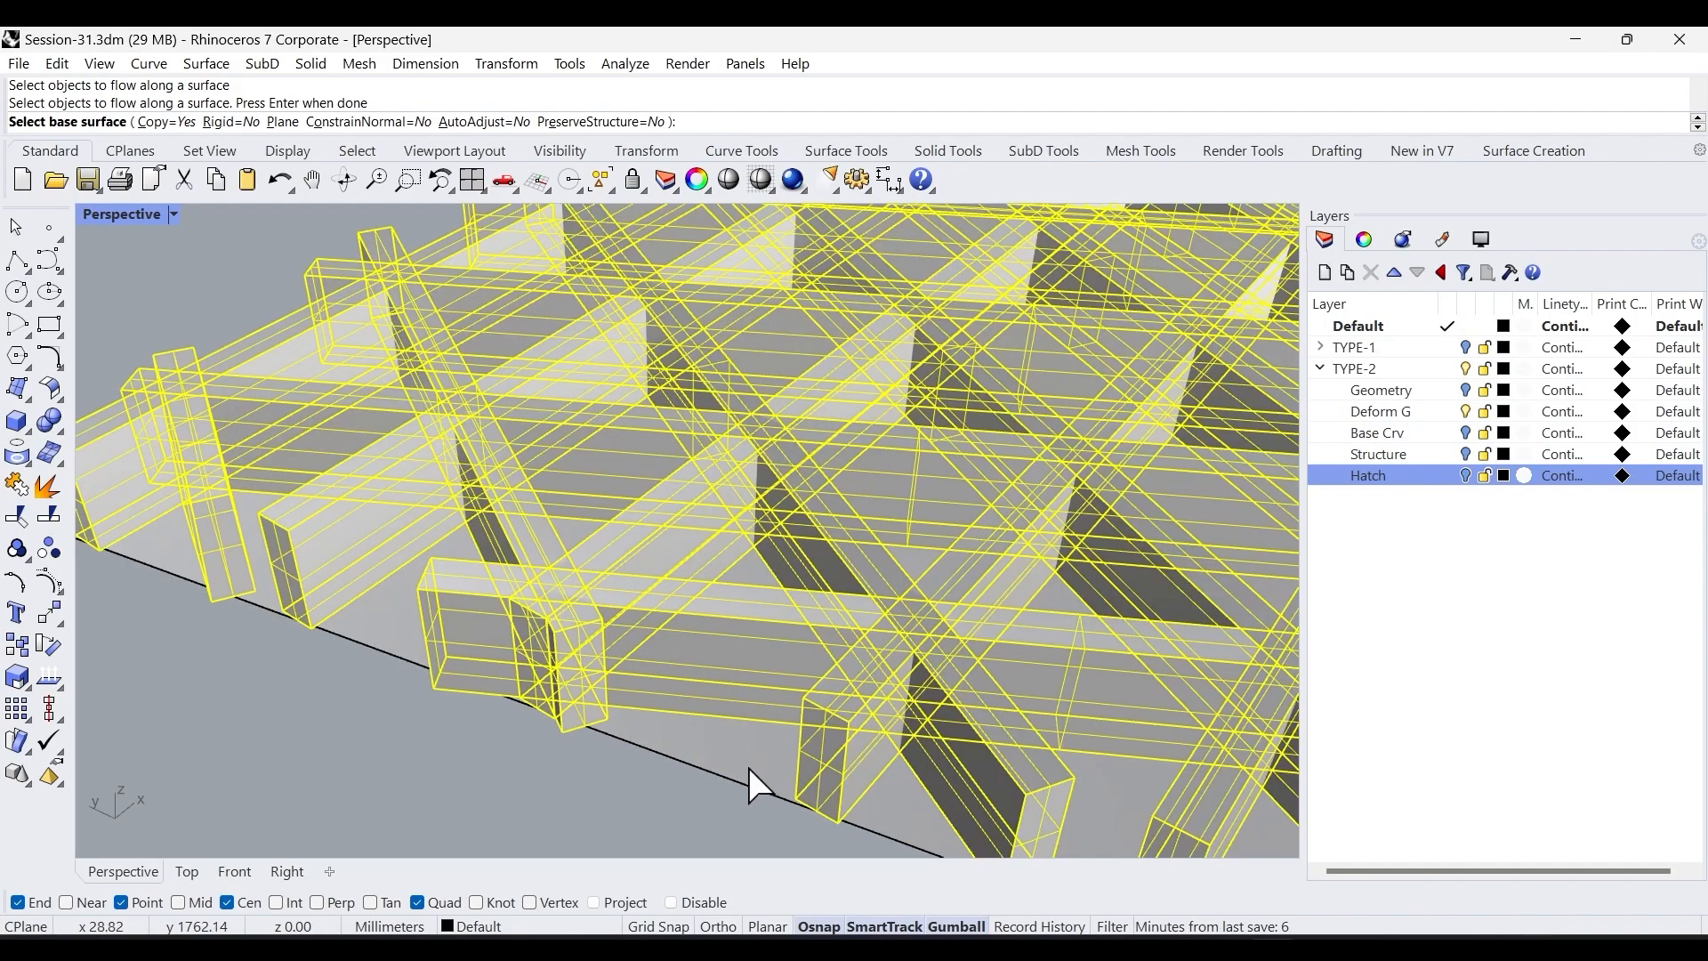
left_click(750, 766)
scroll(751, 766, "down", 10)
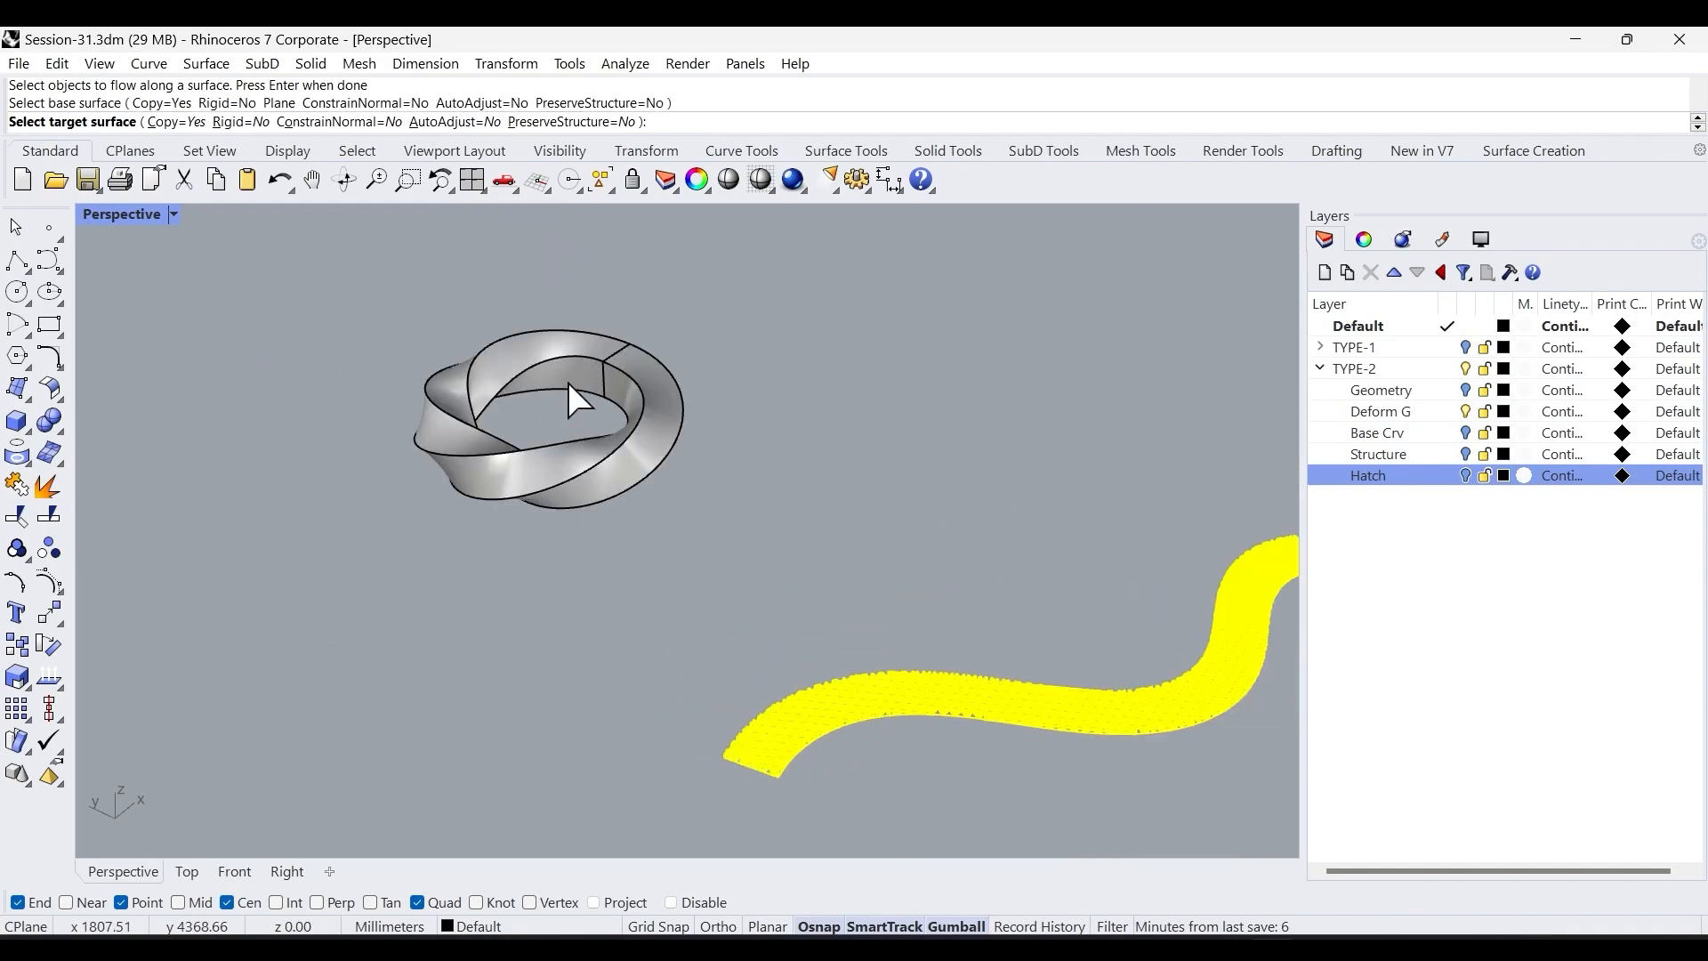
scroll(627, 348, "up", 8)
scroll(624, 355, "up", 2)
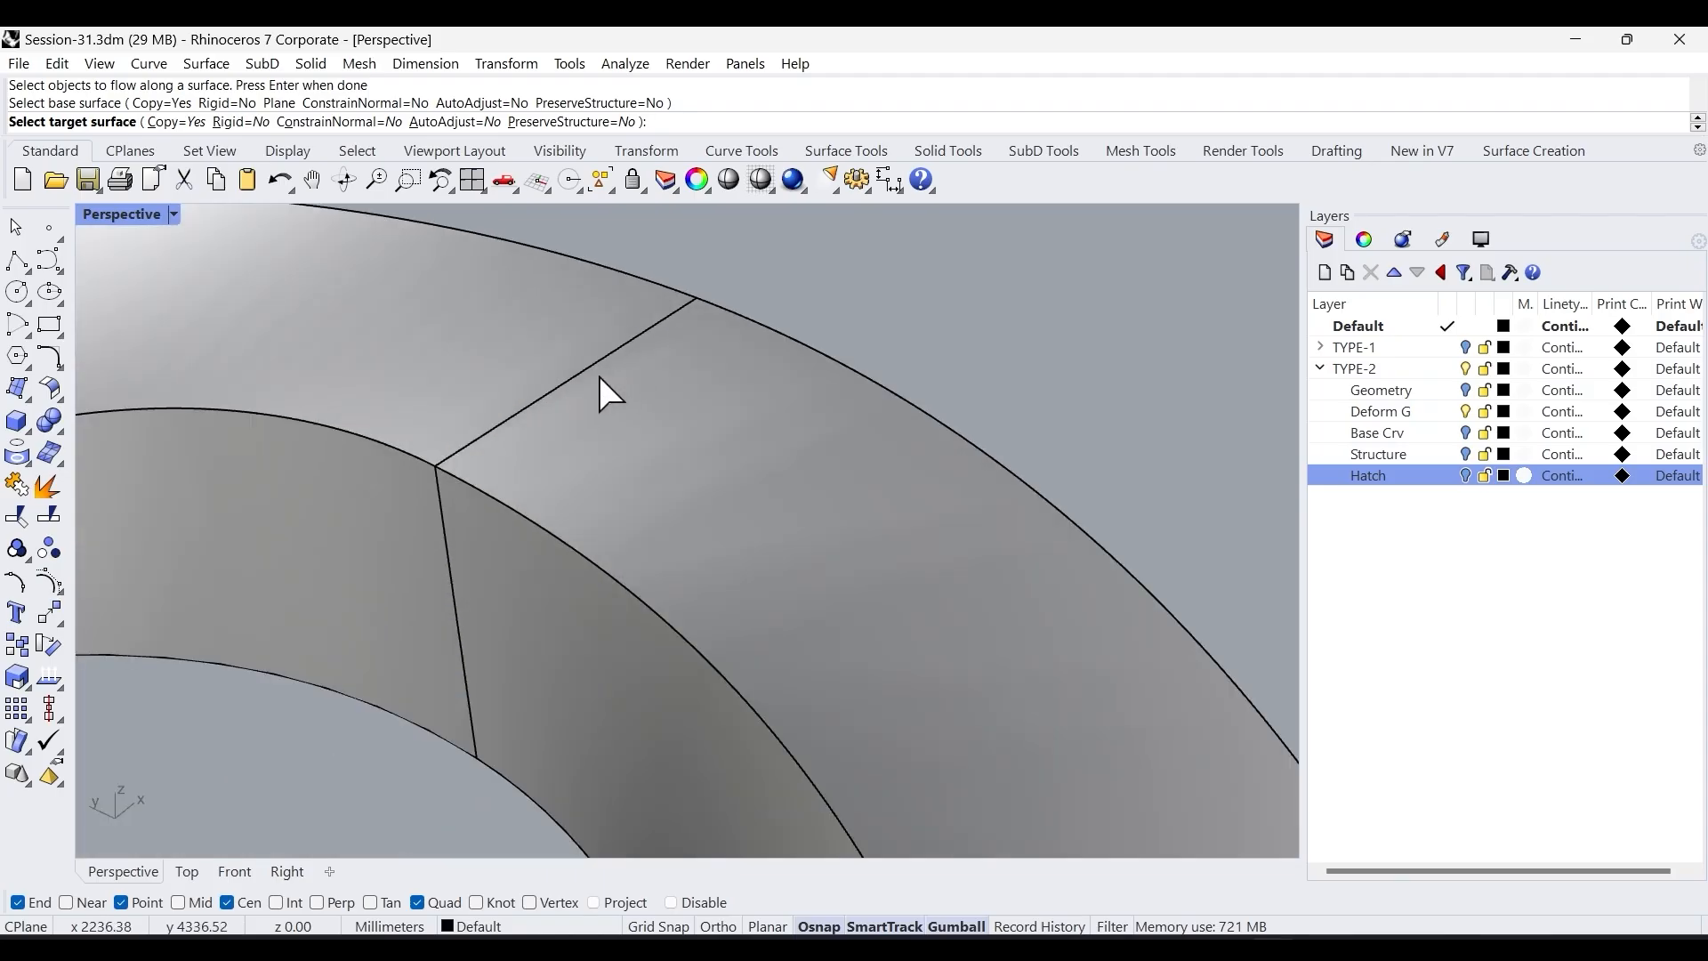
left_click(585, 377)
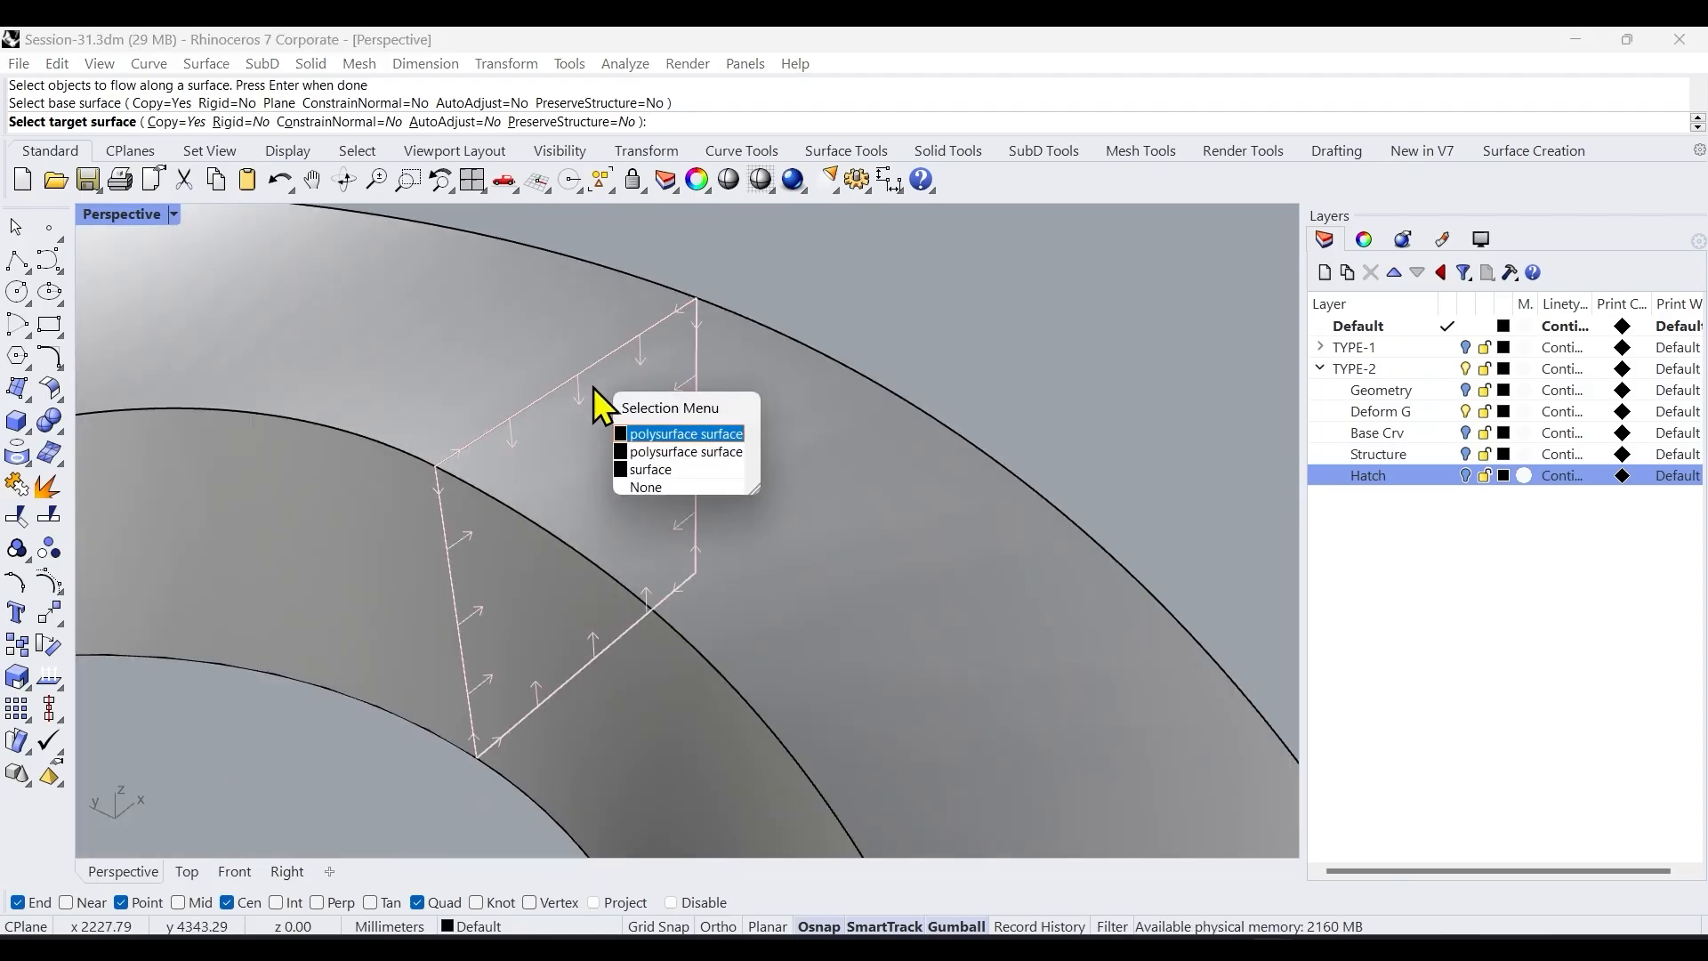
left_click(669, 470)
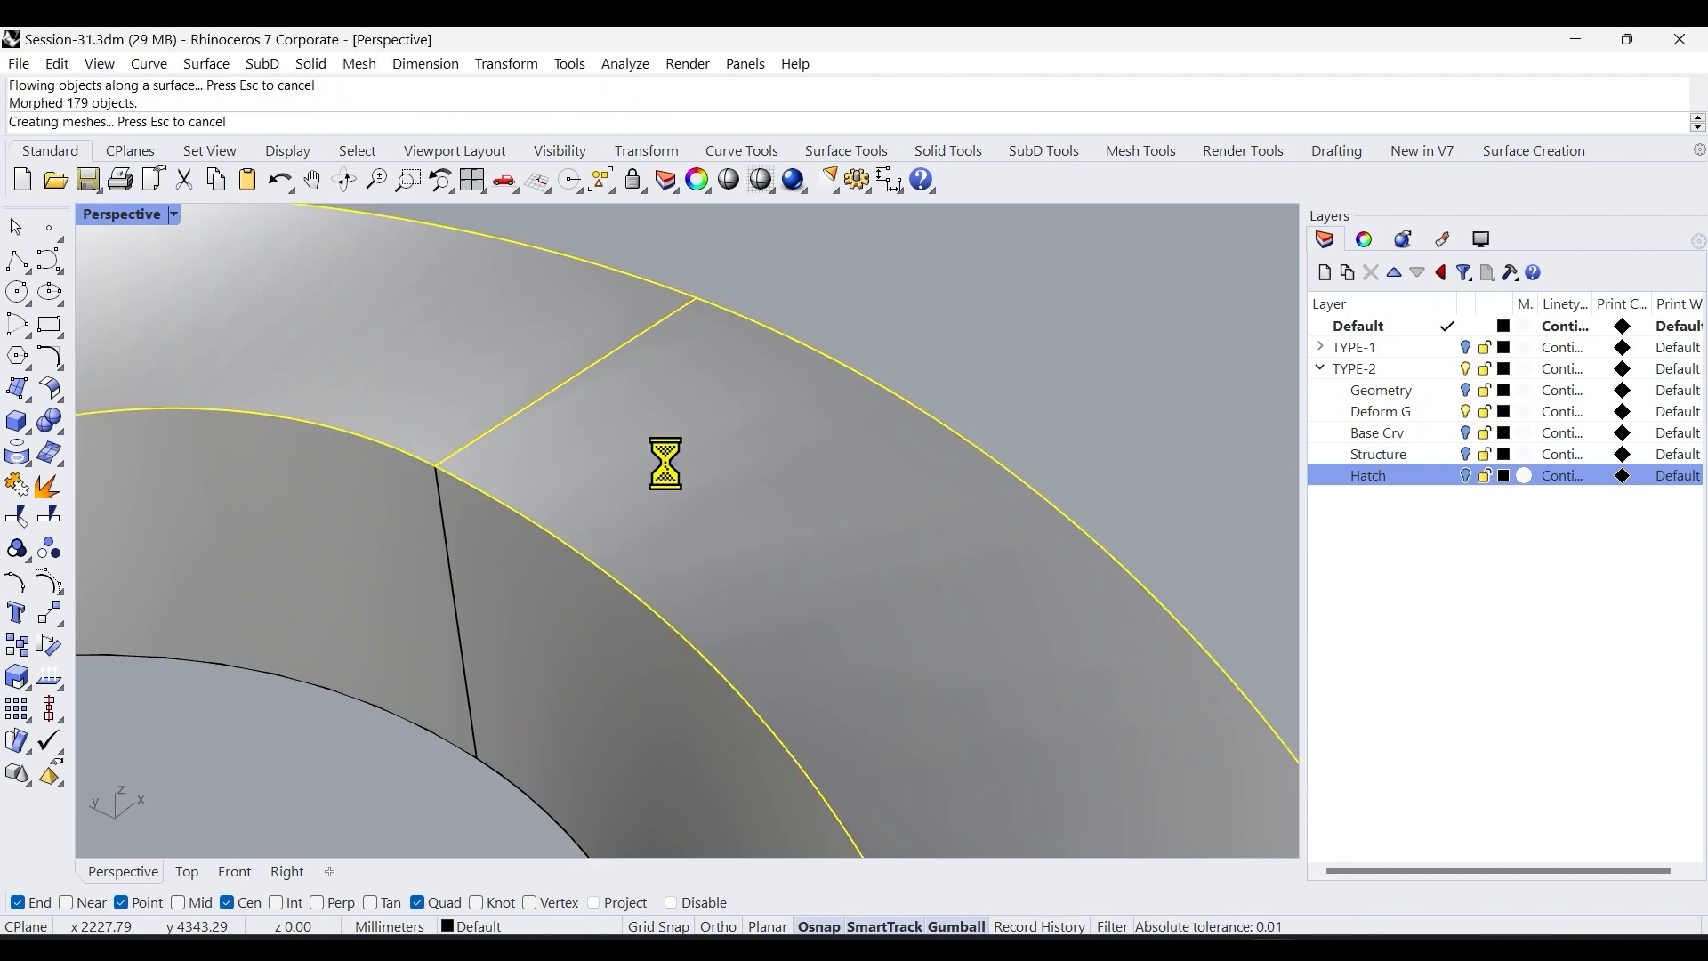
scroll(667, 464, "down", 5)
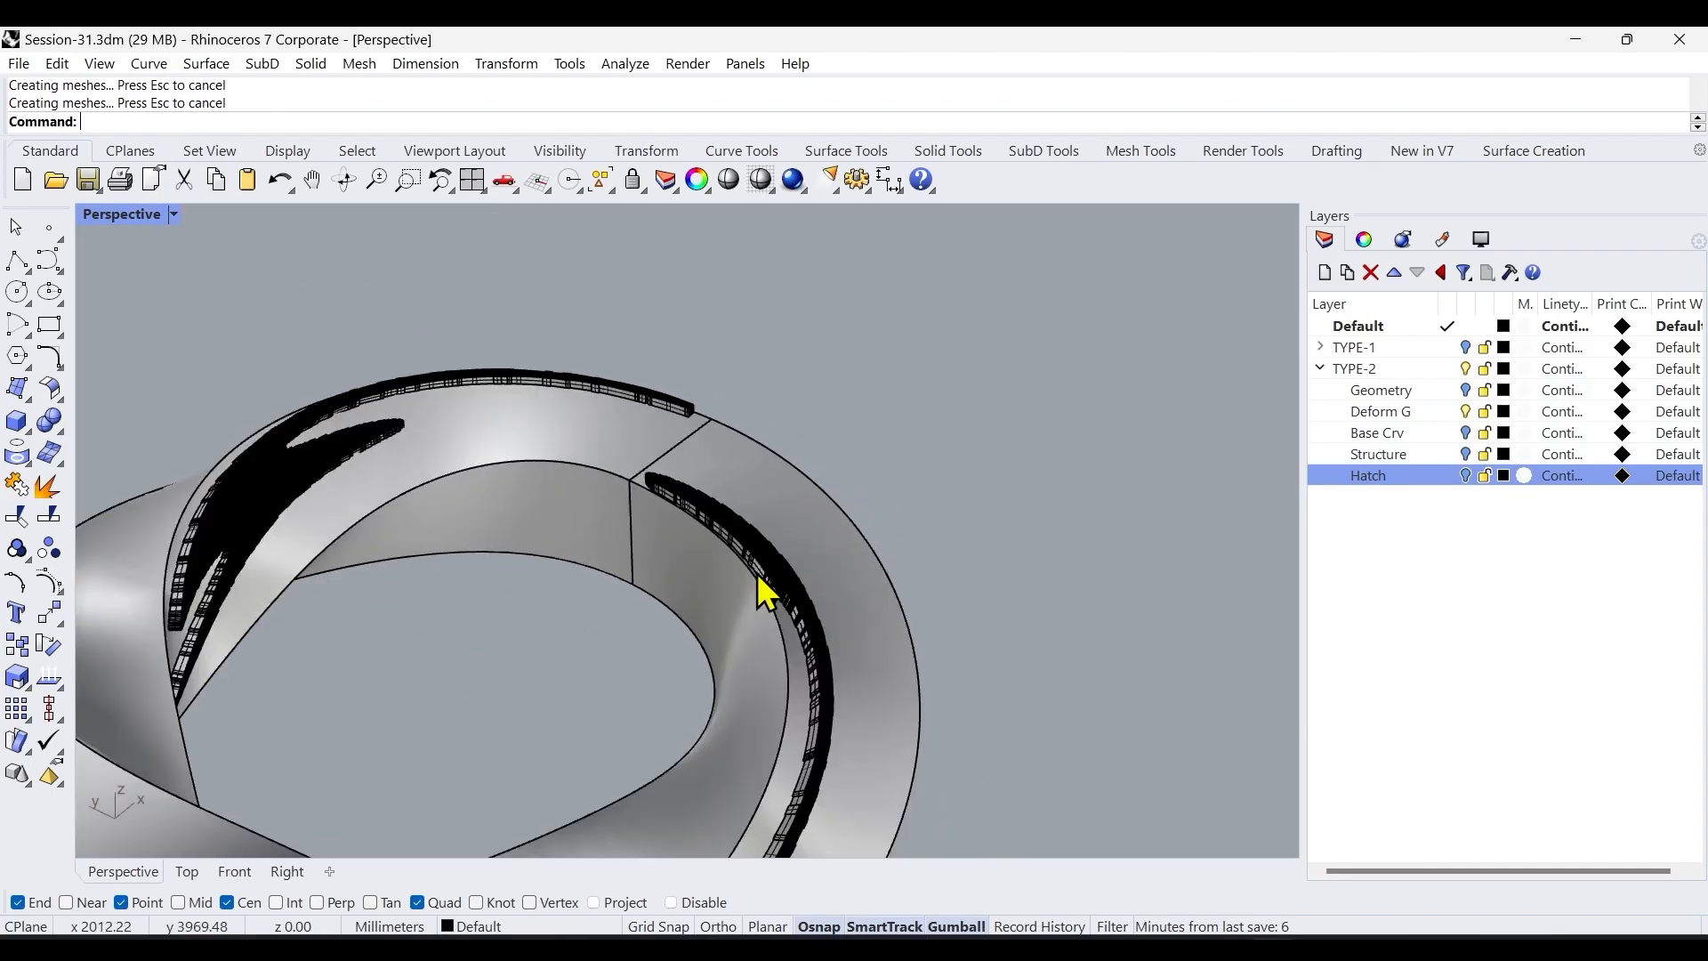
key("ctrl+z")
scroll(785, 418, "down", 6)
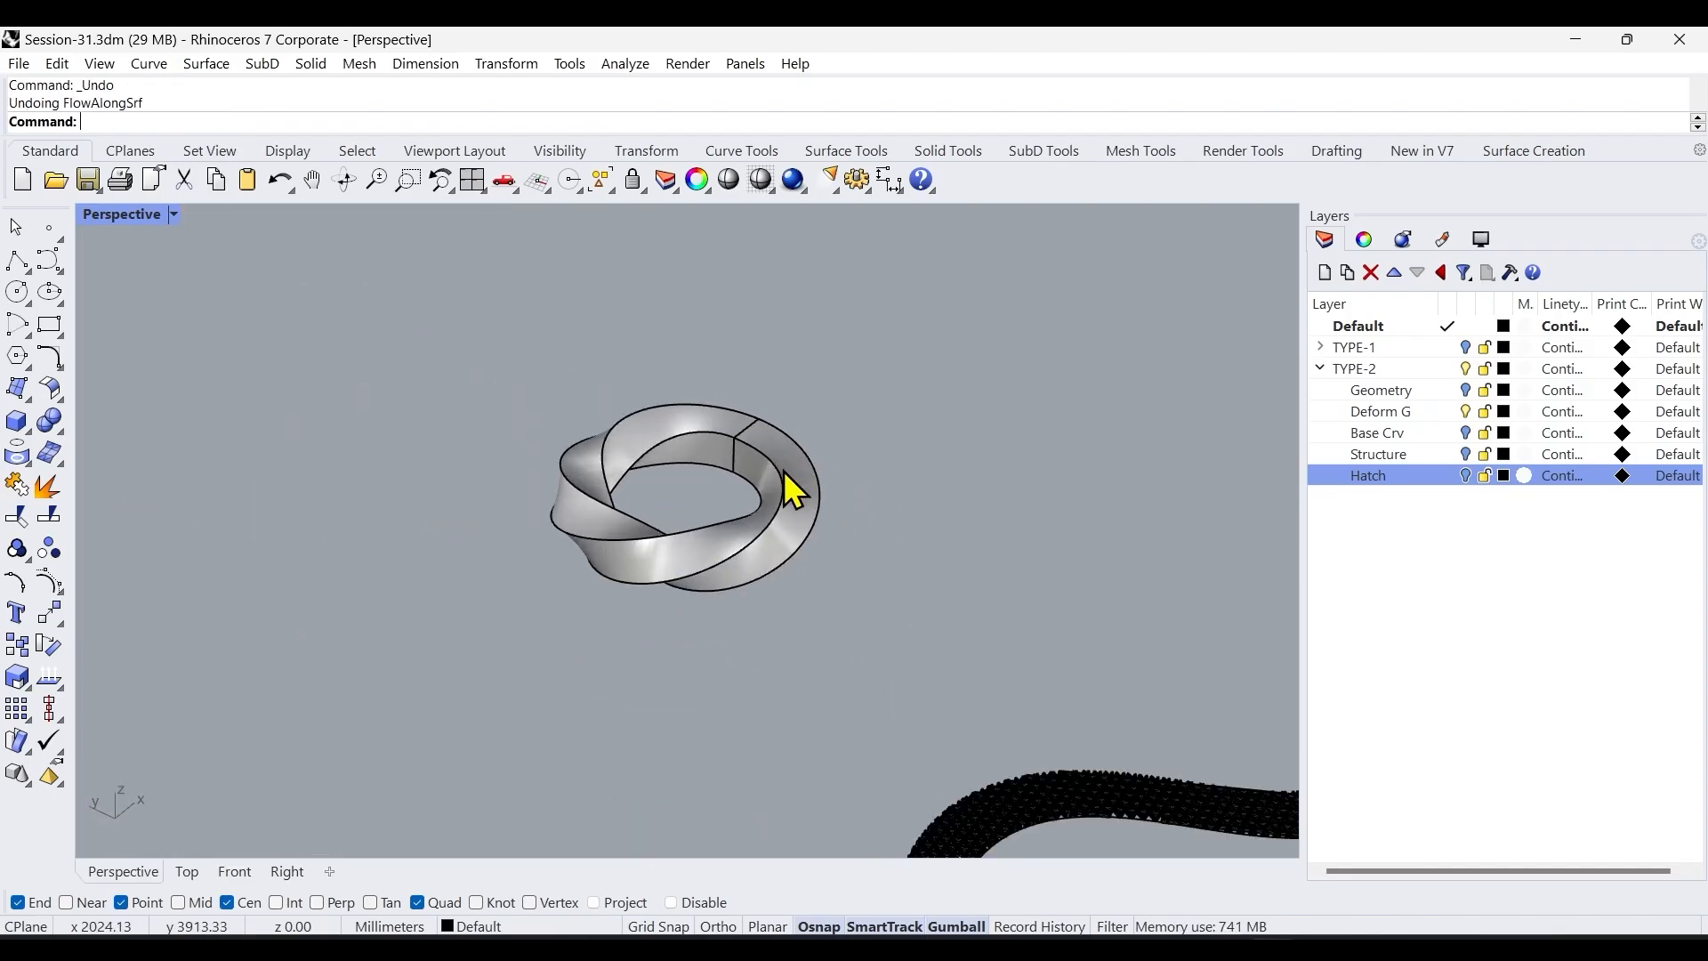
Repeat the flow of the grouped lattice from the strip's base surface onto the twisted ring's face with new pick points, and undo it.
key("Return")
left_click(932, 780)
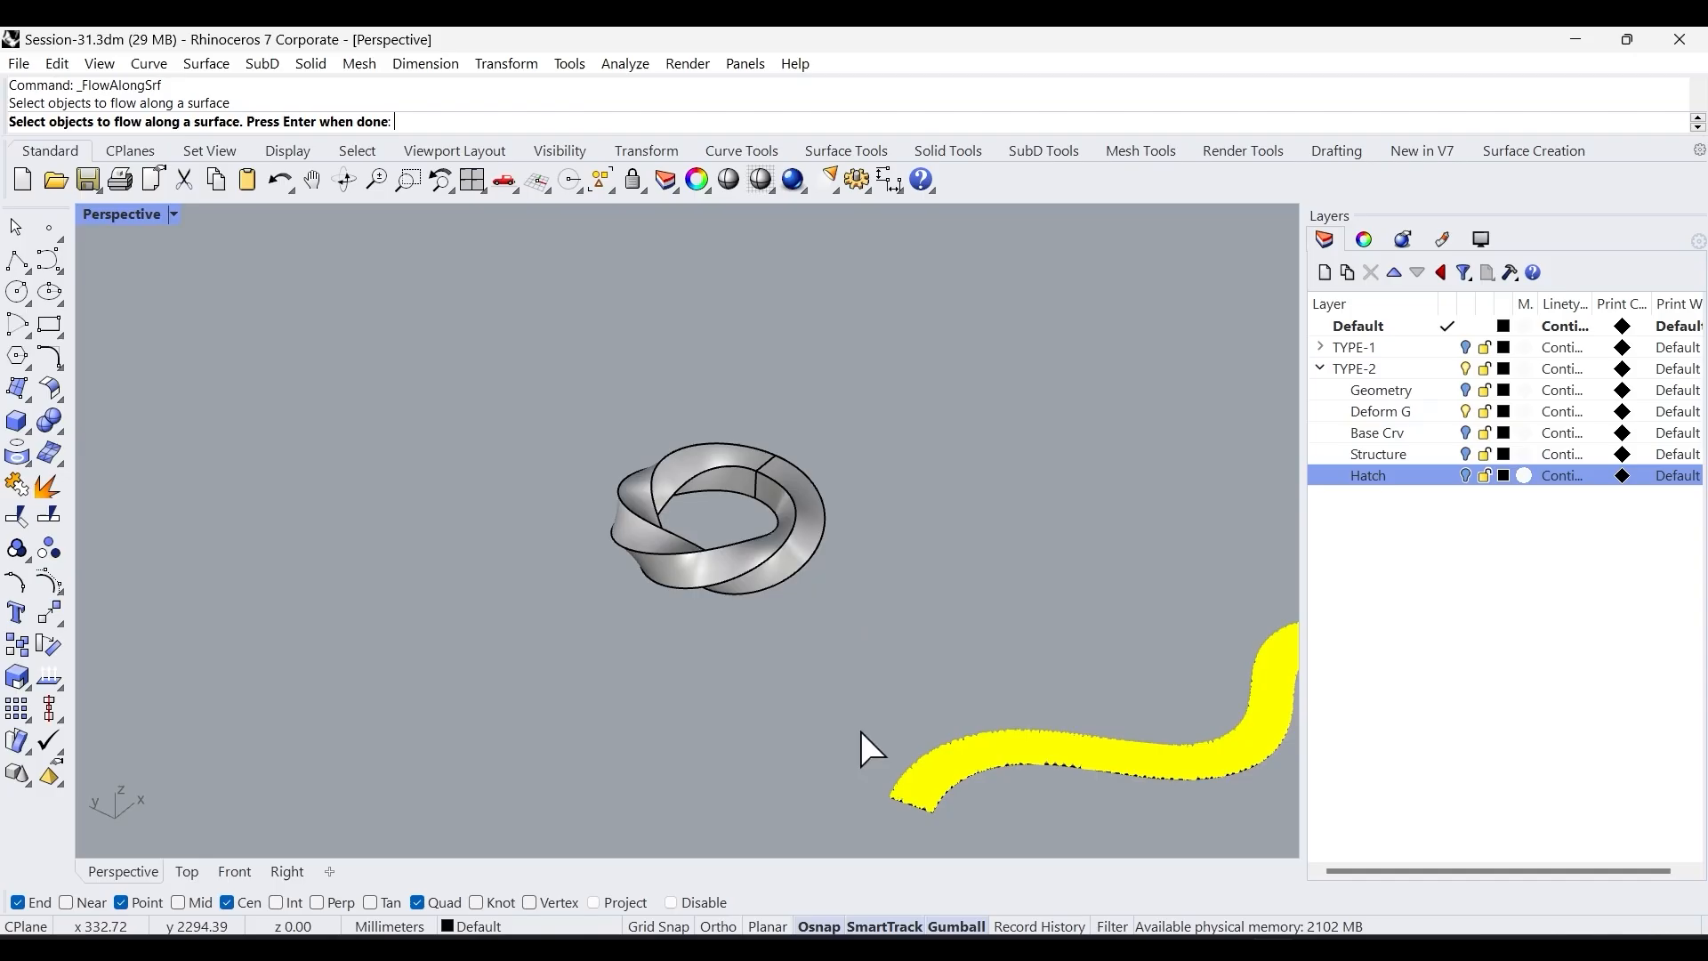
key("Return")
scroll(934, 849, "up", 3)
scroll(934, 849, "up", 5)
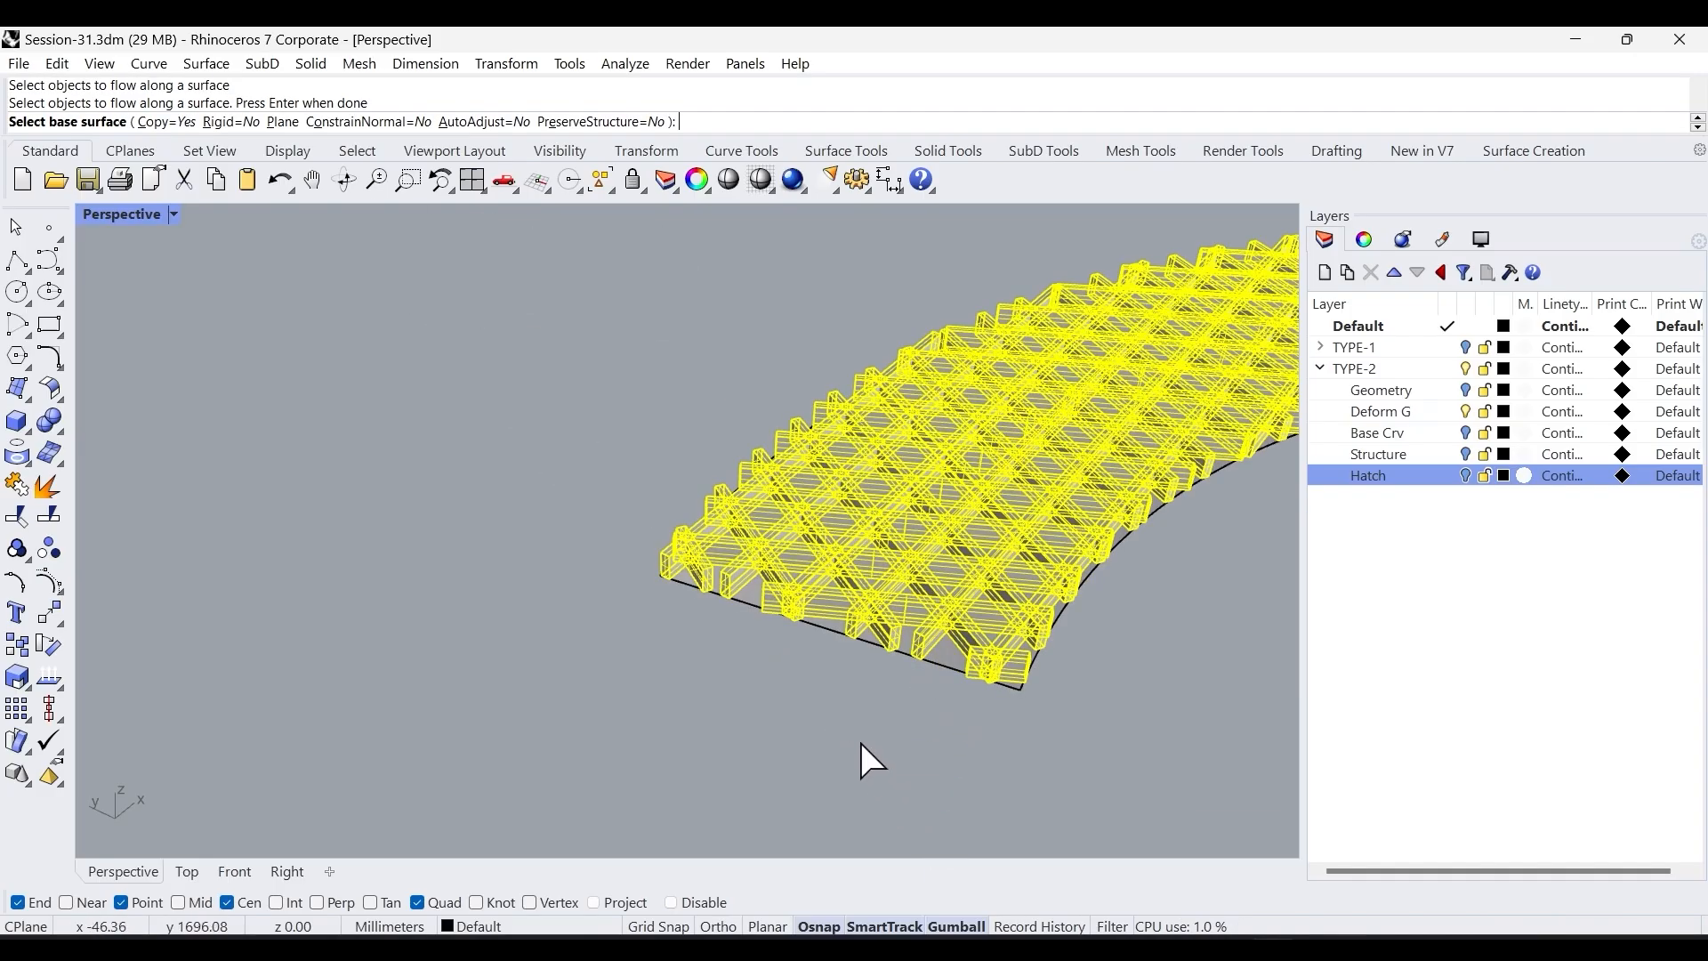
left_click(838, 584)
scroll(800, 712, "down", 5)
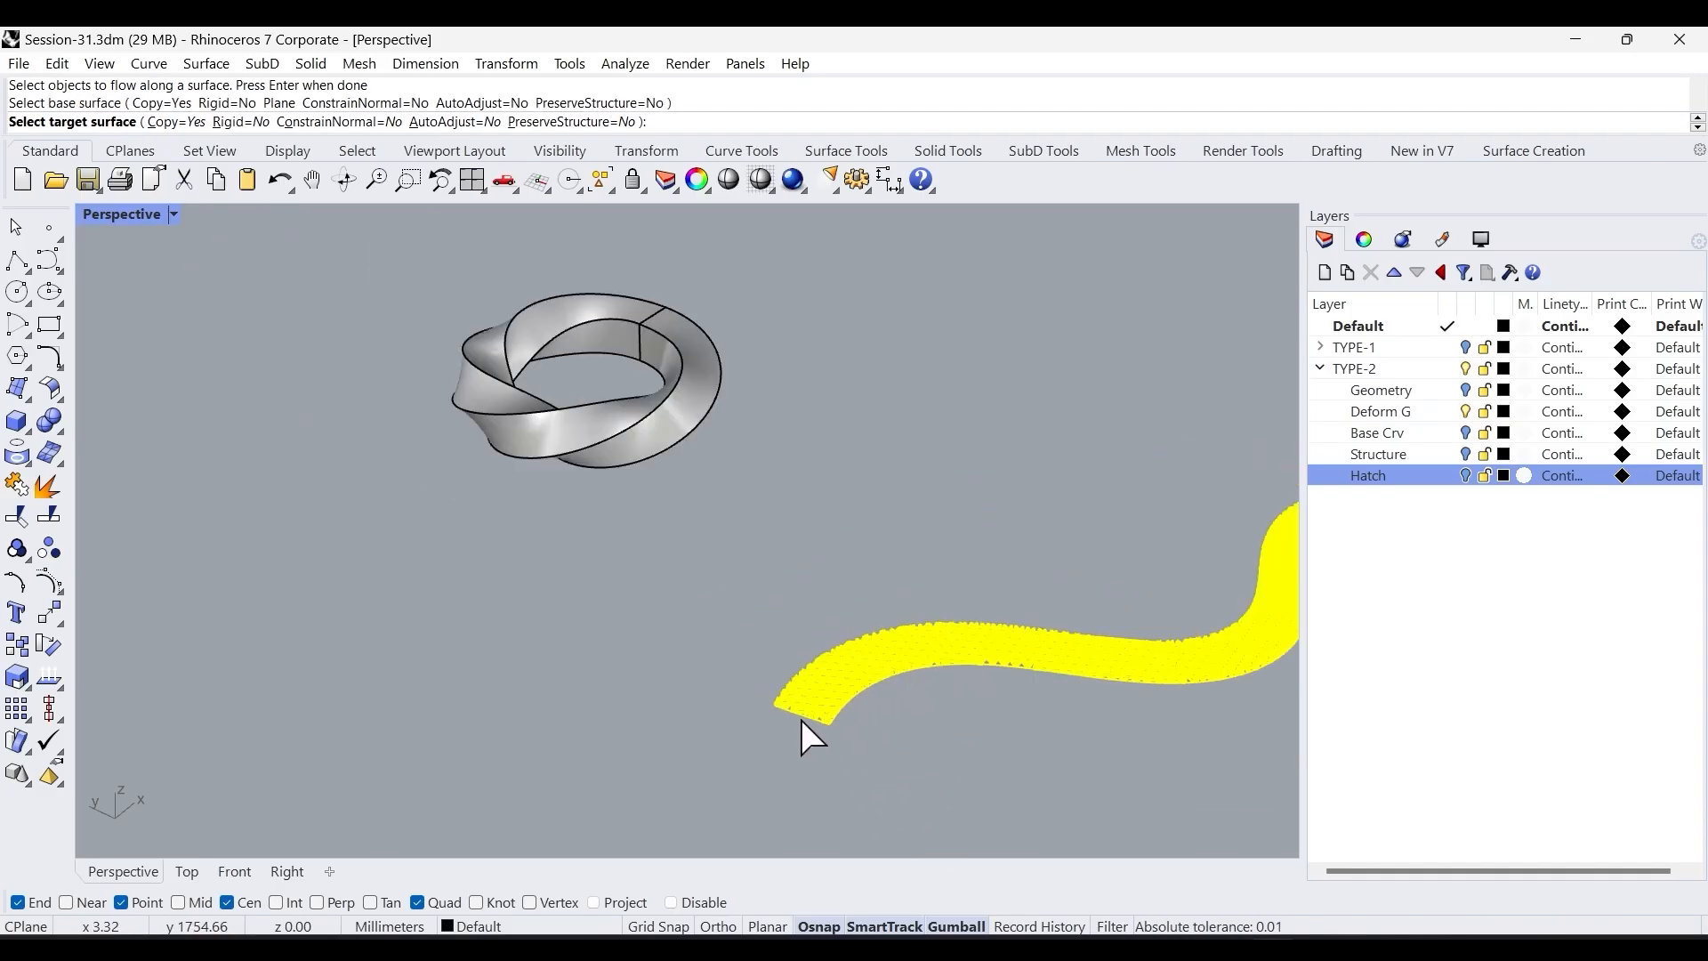
scroll(662, 382, "up", 8)
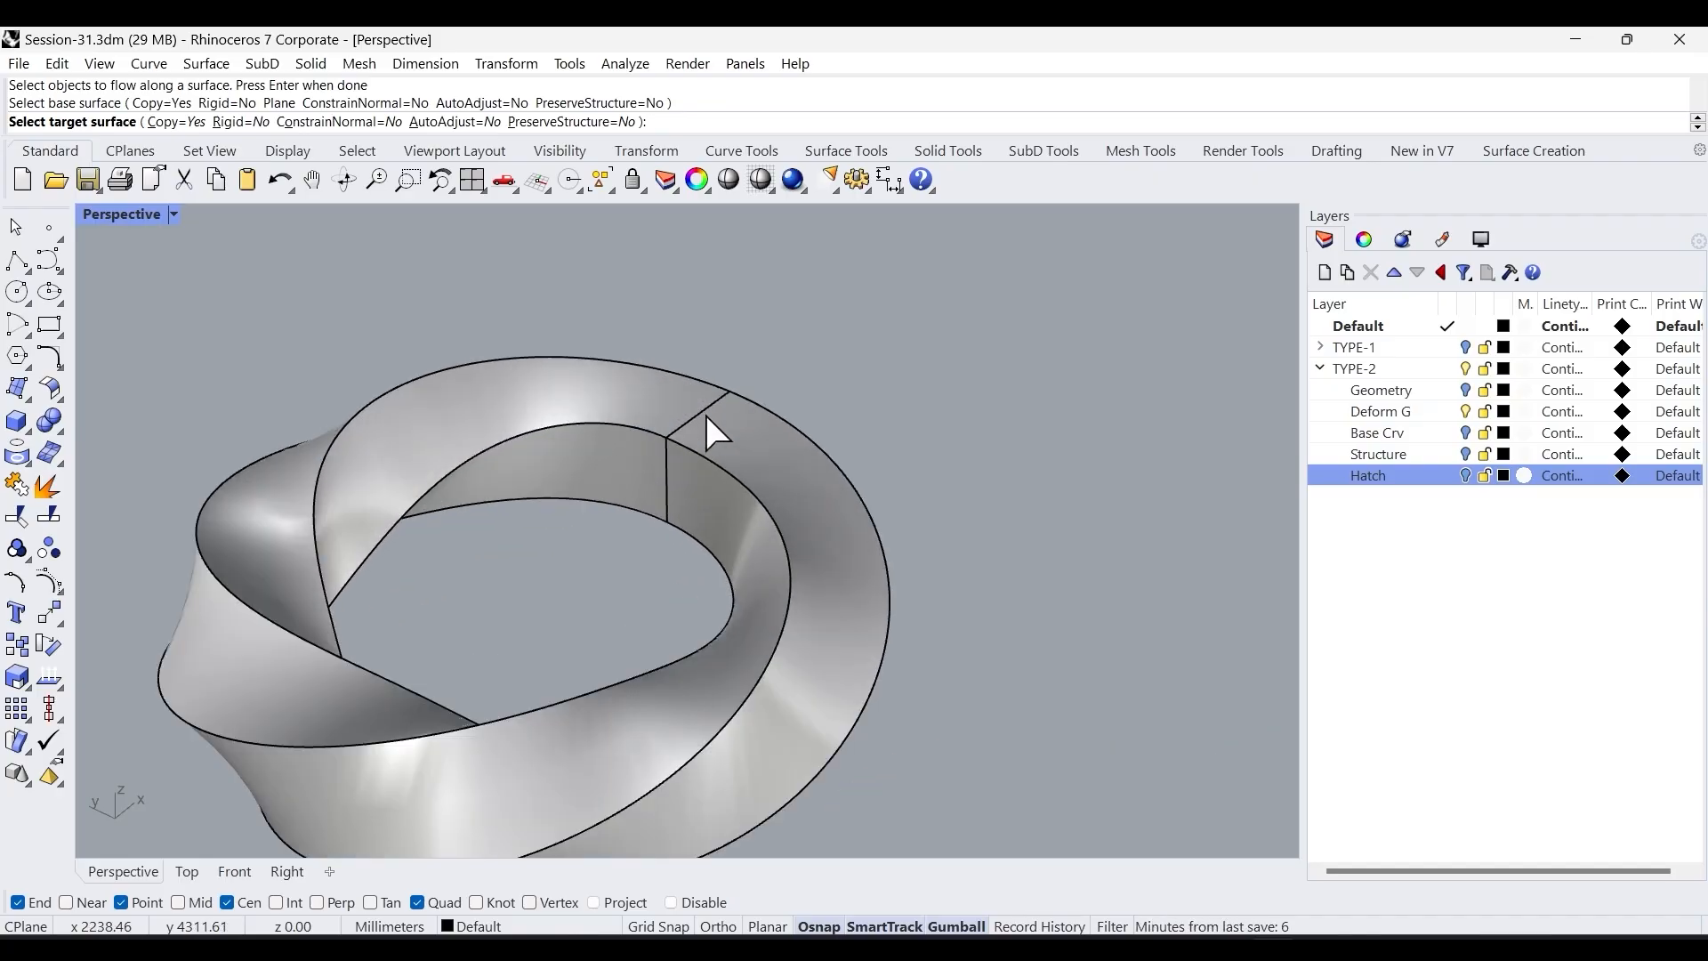
left_click(708, 424)
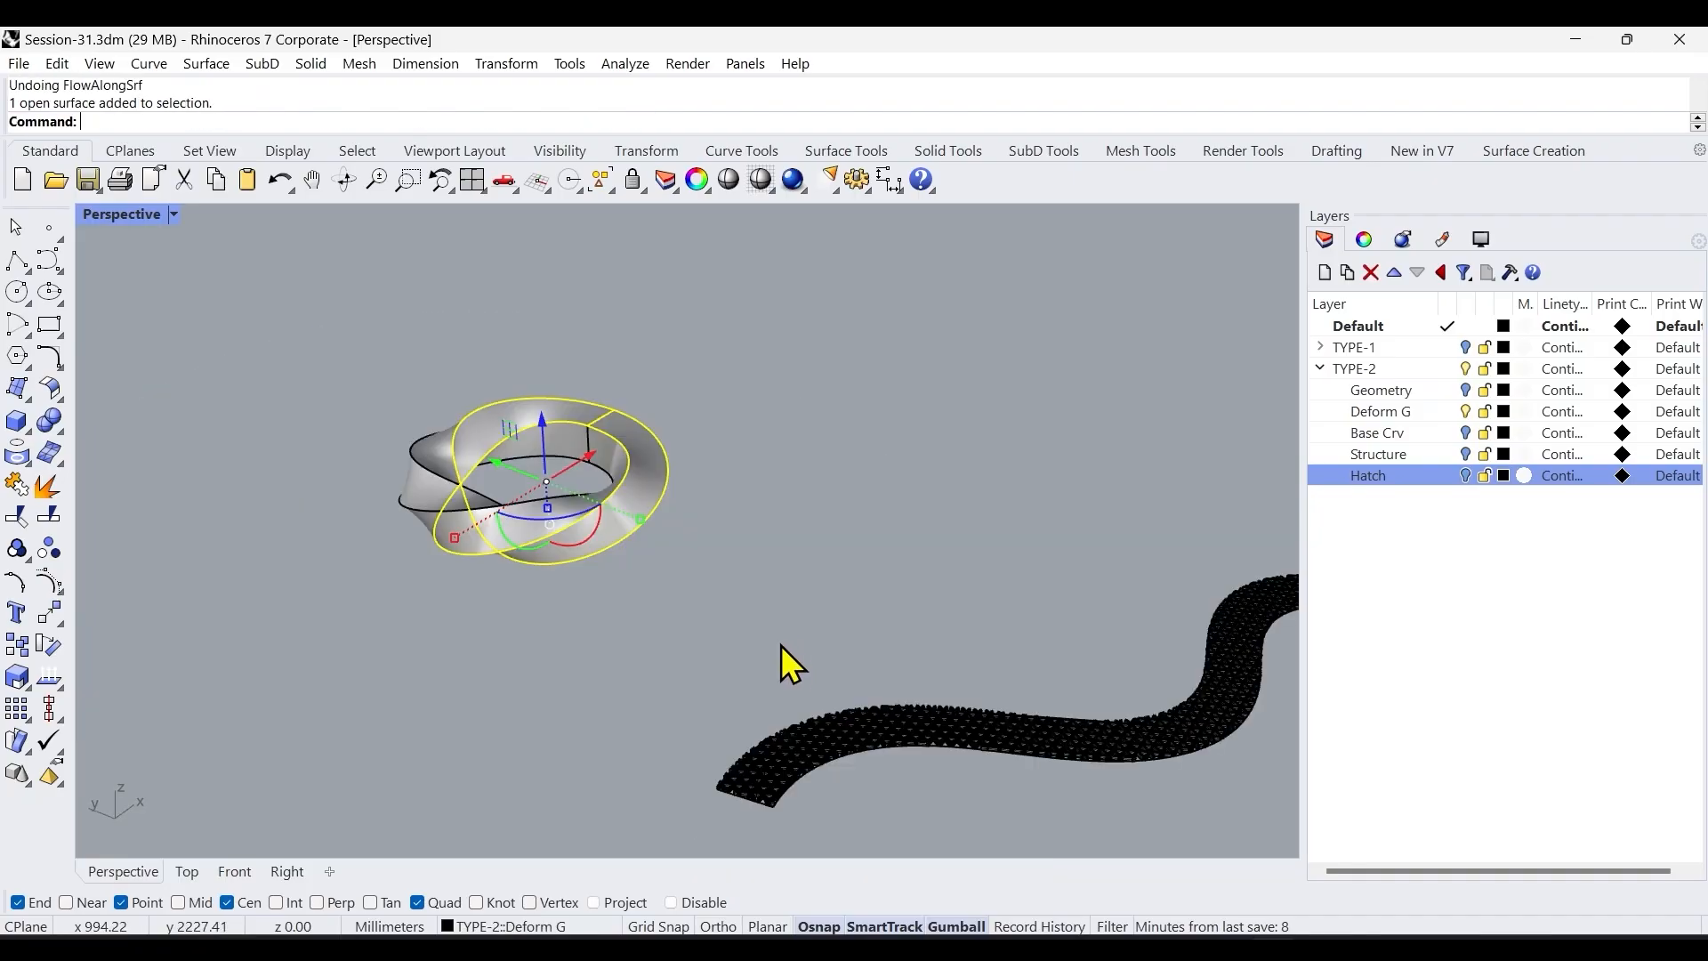
Remove the whole flat lattice strip together with its base surface, and frame the twisted ring.
right_click_drag(781, 643, 587, 583, "shift")
left_click(574, 589)
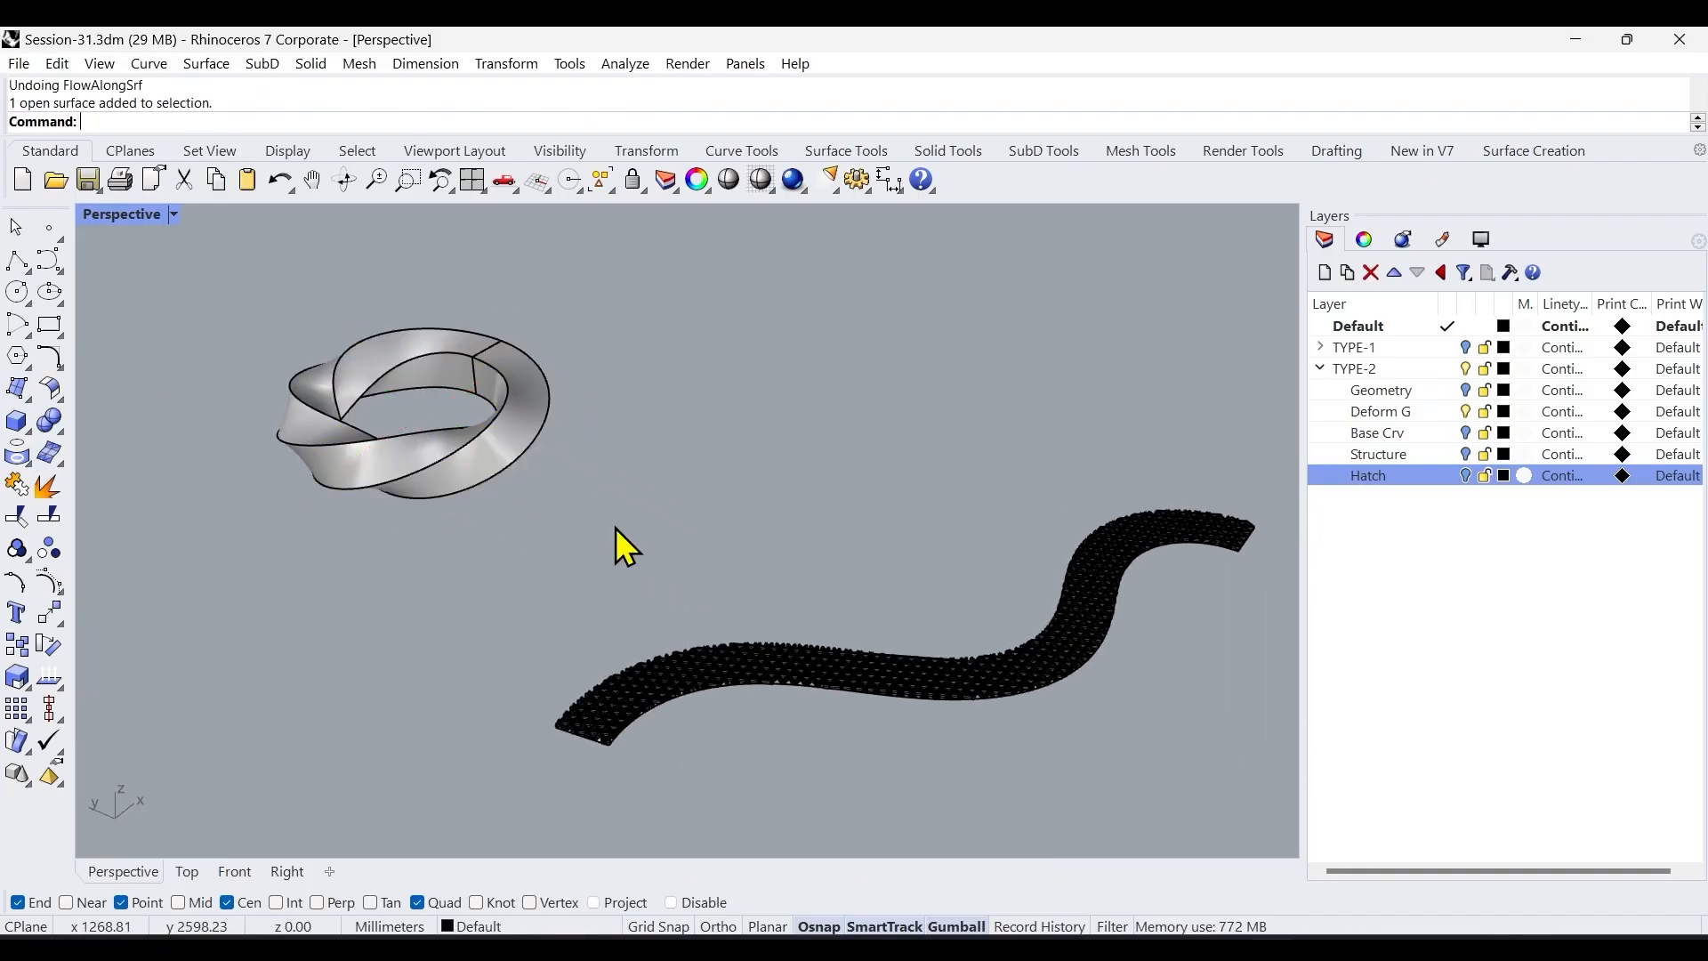
right_click_drag(615, 526, 688, 529, "shift")
scroll(763, 621, "down", 5)
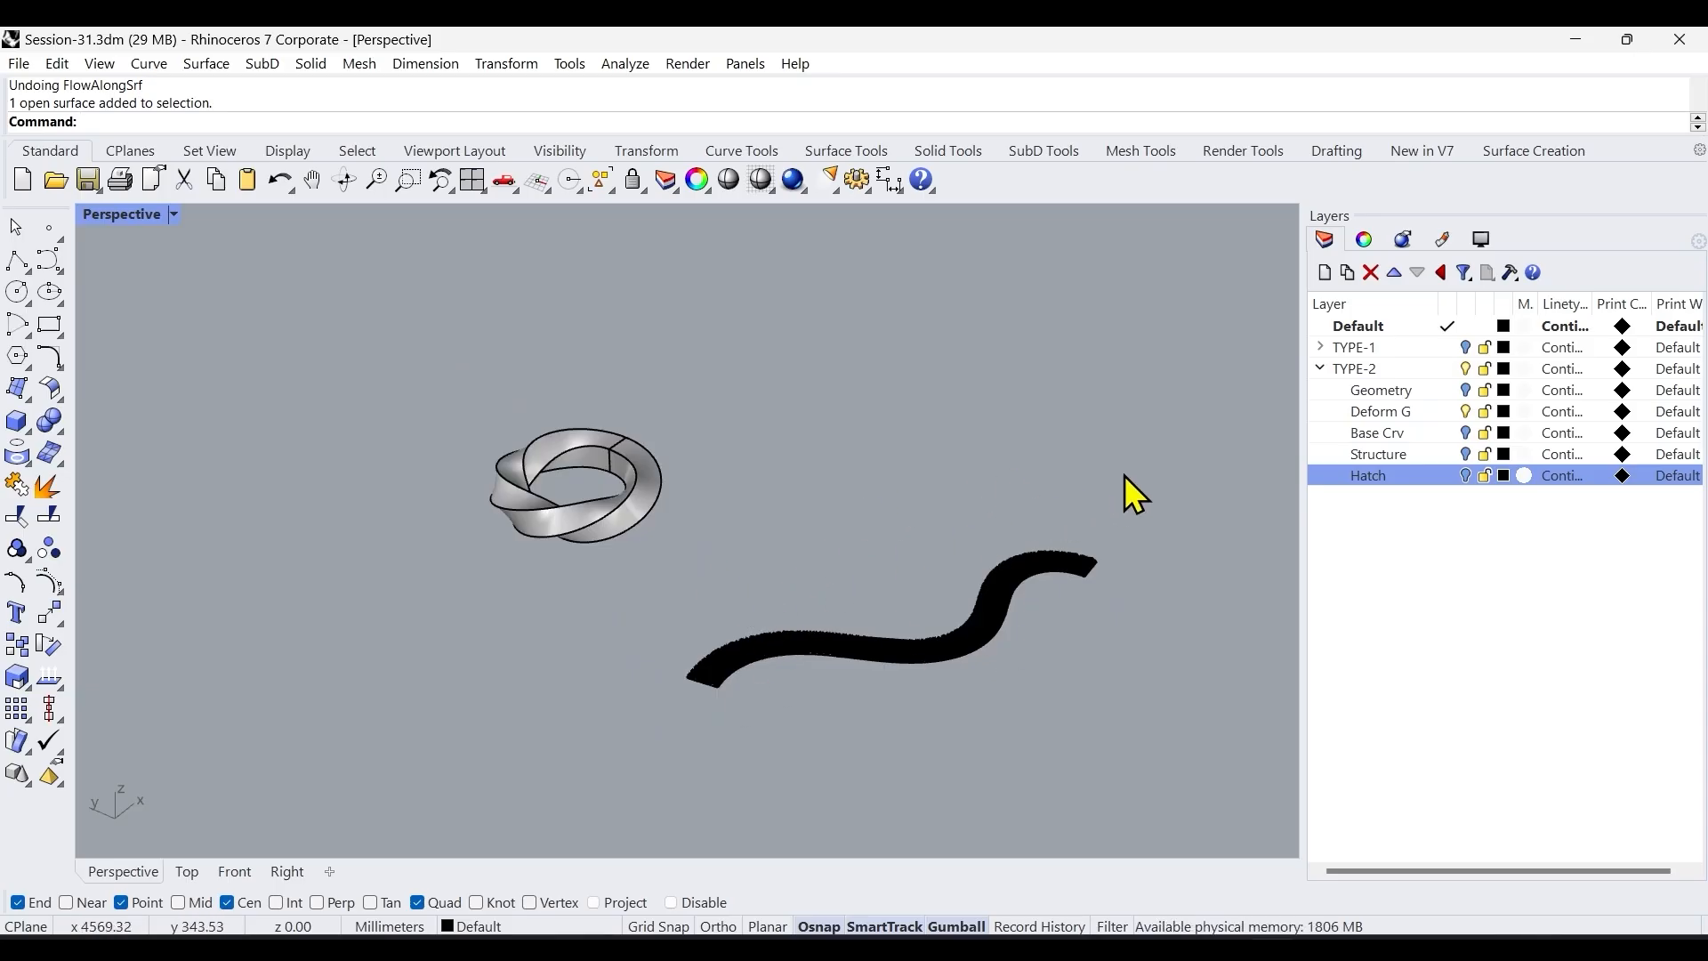
left_click_drag(1079, 530, 691, 743)
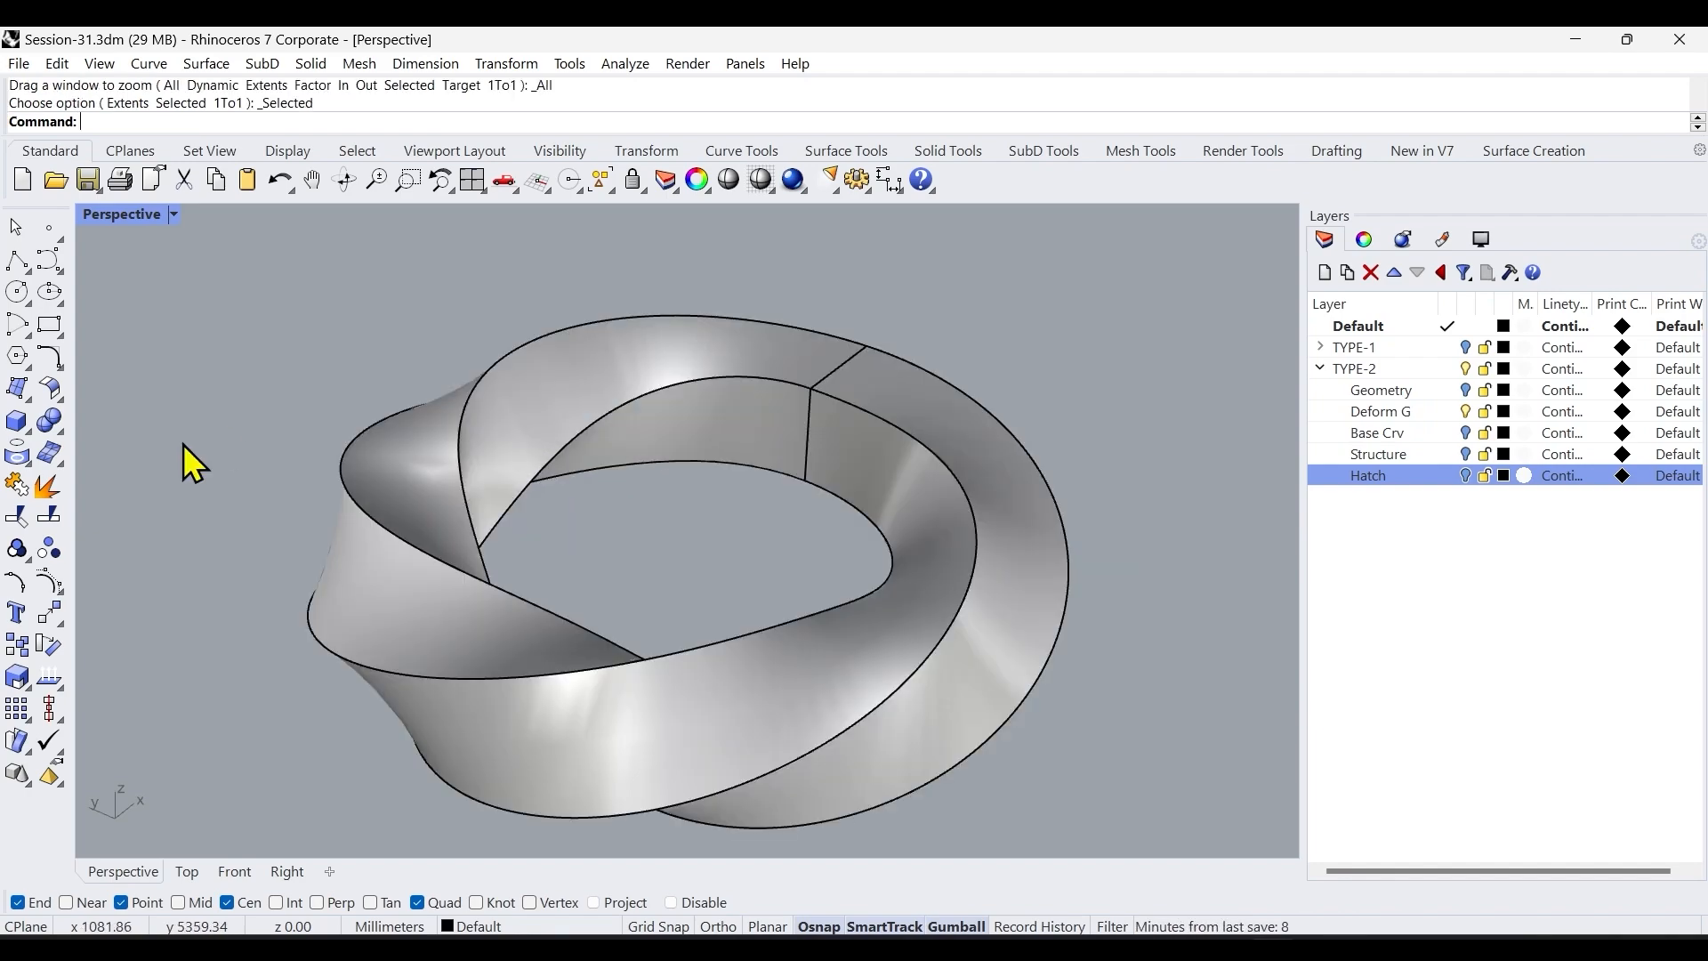
Create UV curves from the twisted ring's single face at its seam with CreateUVCrv, without extra curves or points, and clear the selection.
left_click(28, 464)
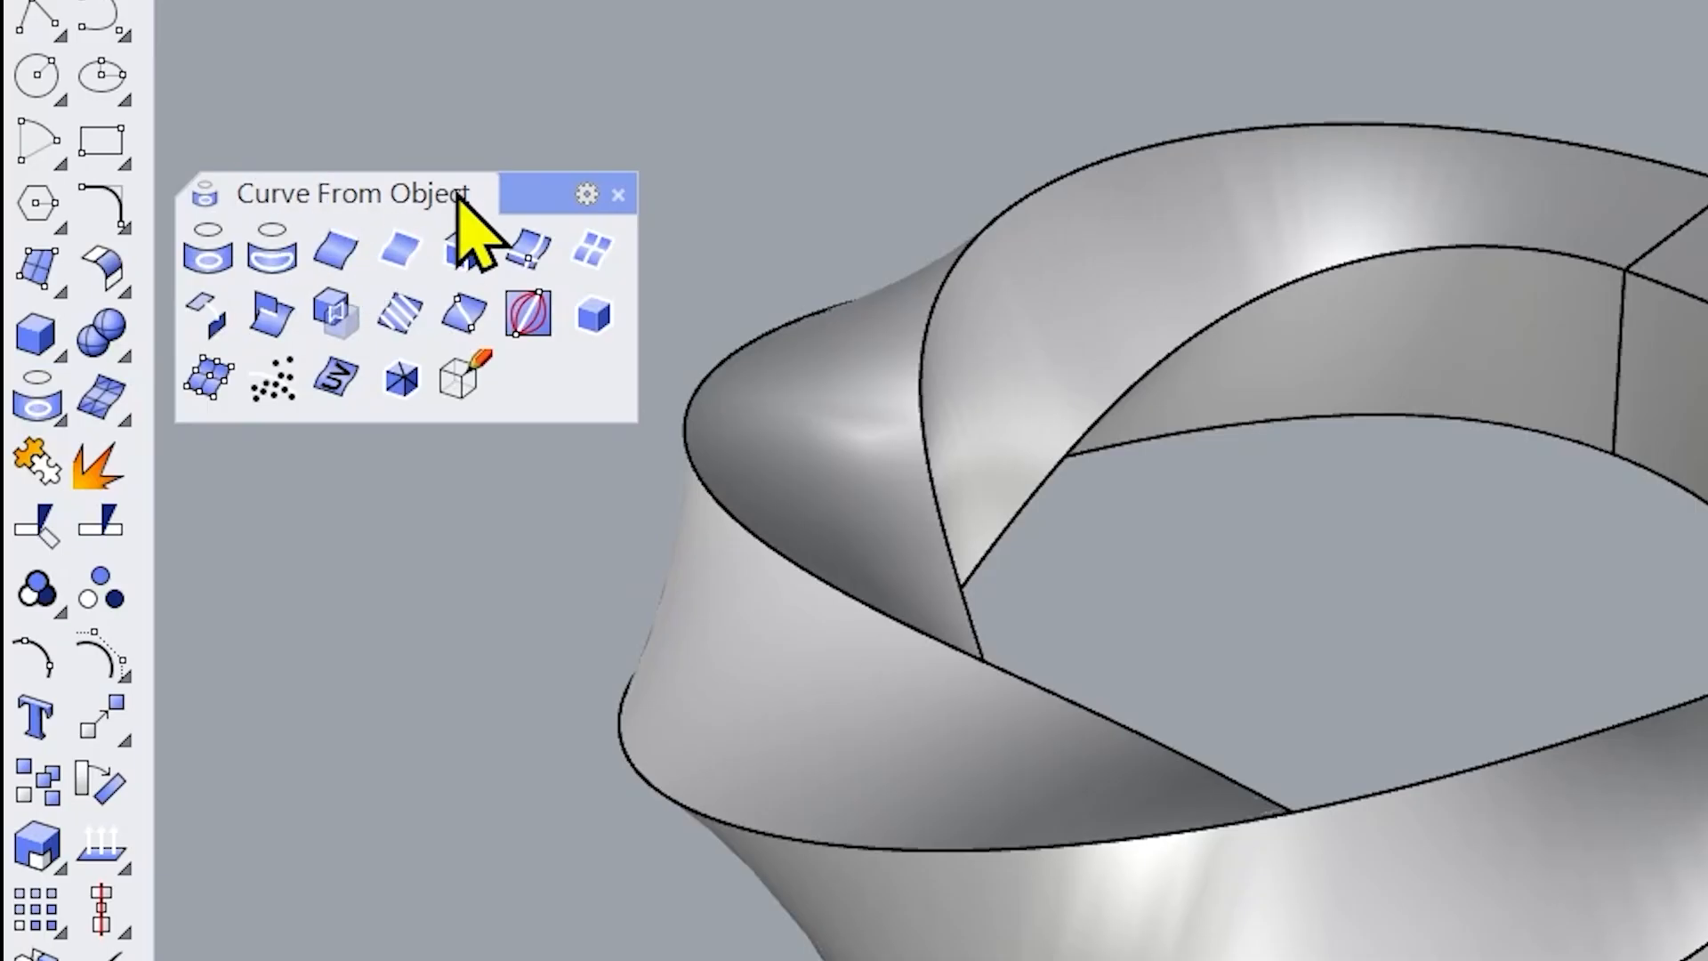
left_click(336, 391)
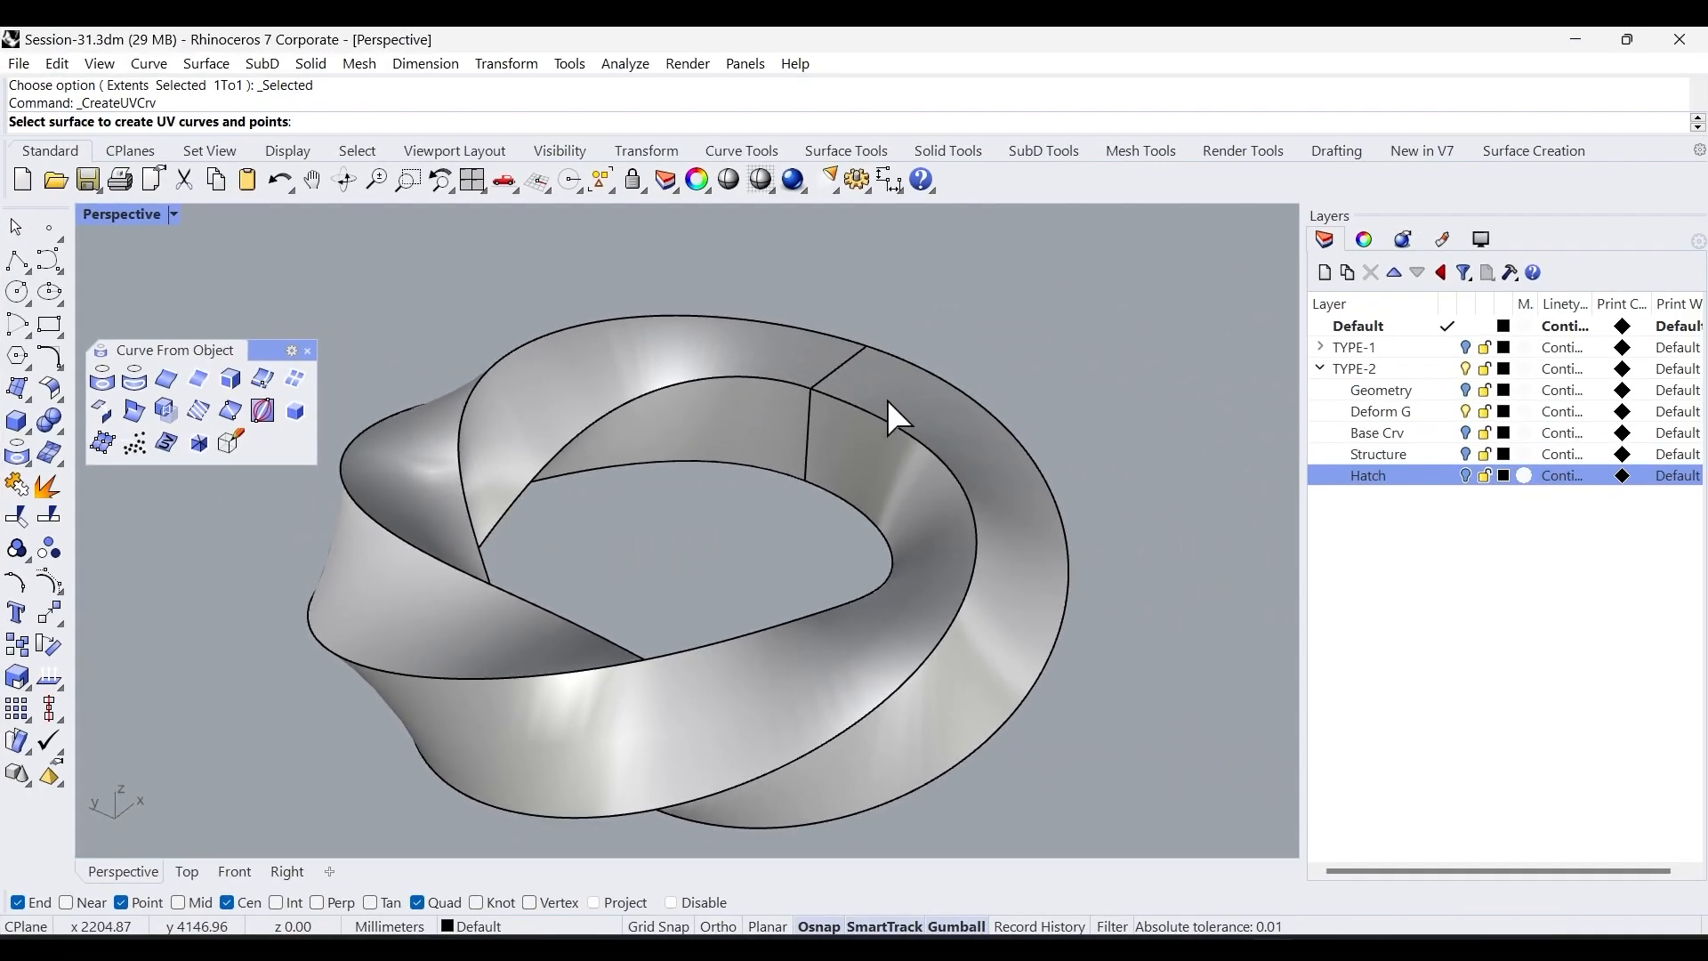
left_click(883, 388)
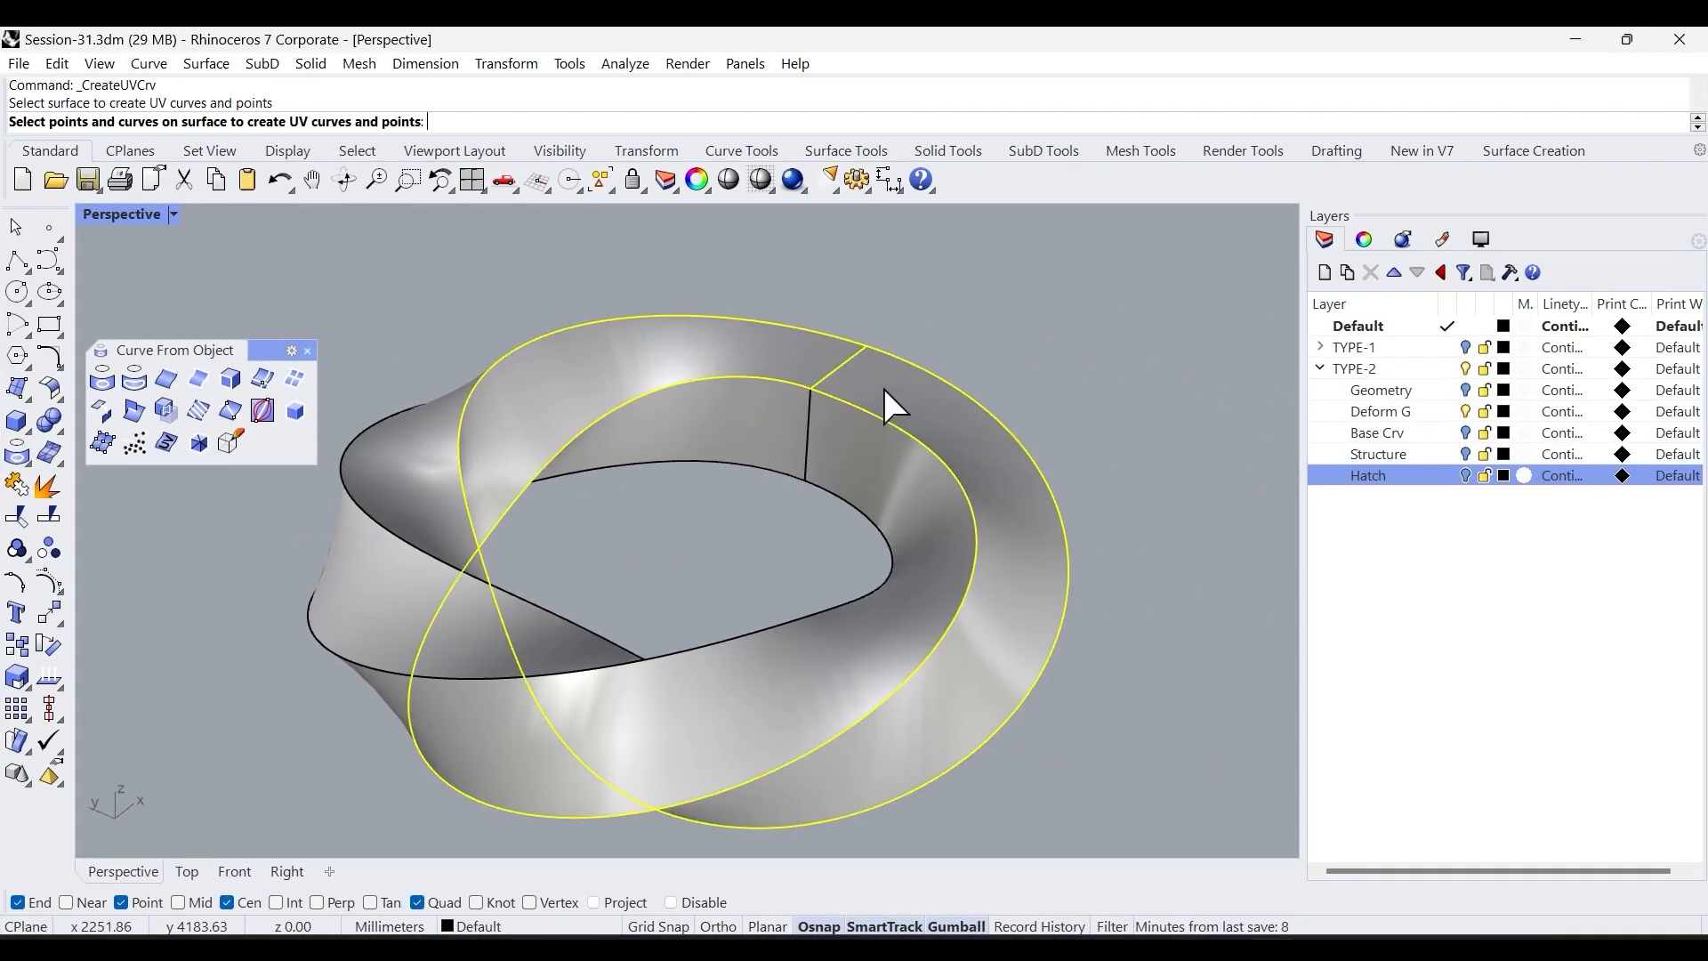
key("Return")
scroll(762, 538, "down", 4)
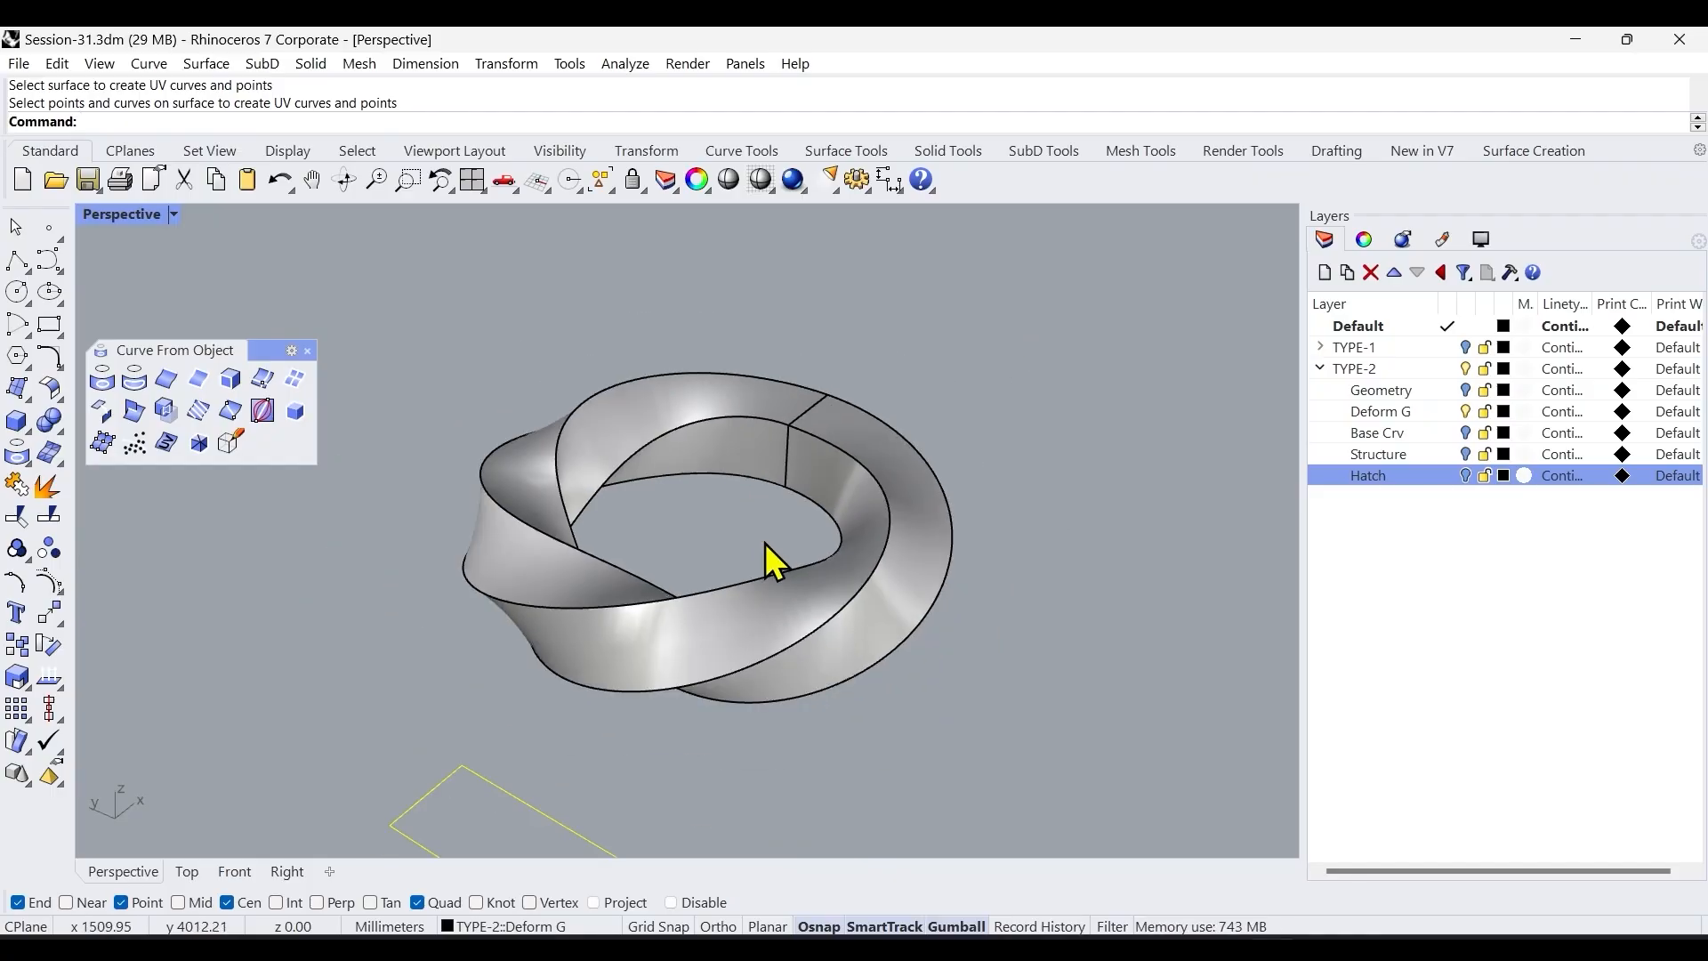
scroll(767, 548, "down", 7)
right_click_drag(654, 698, 727, 712)
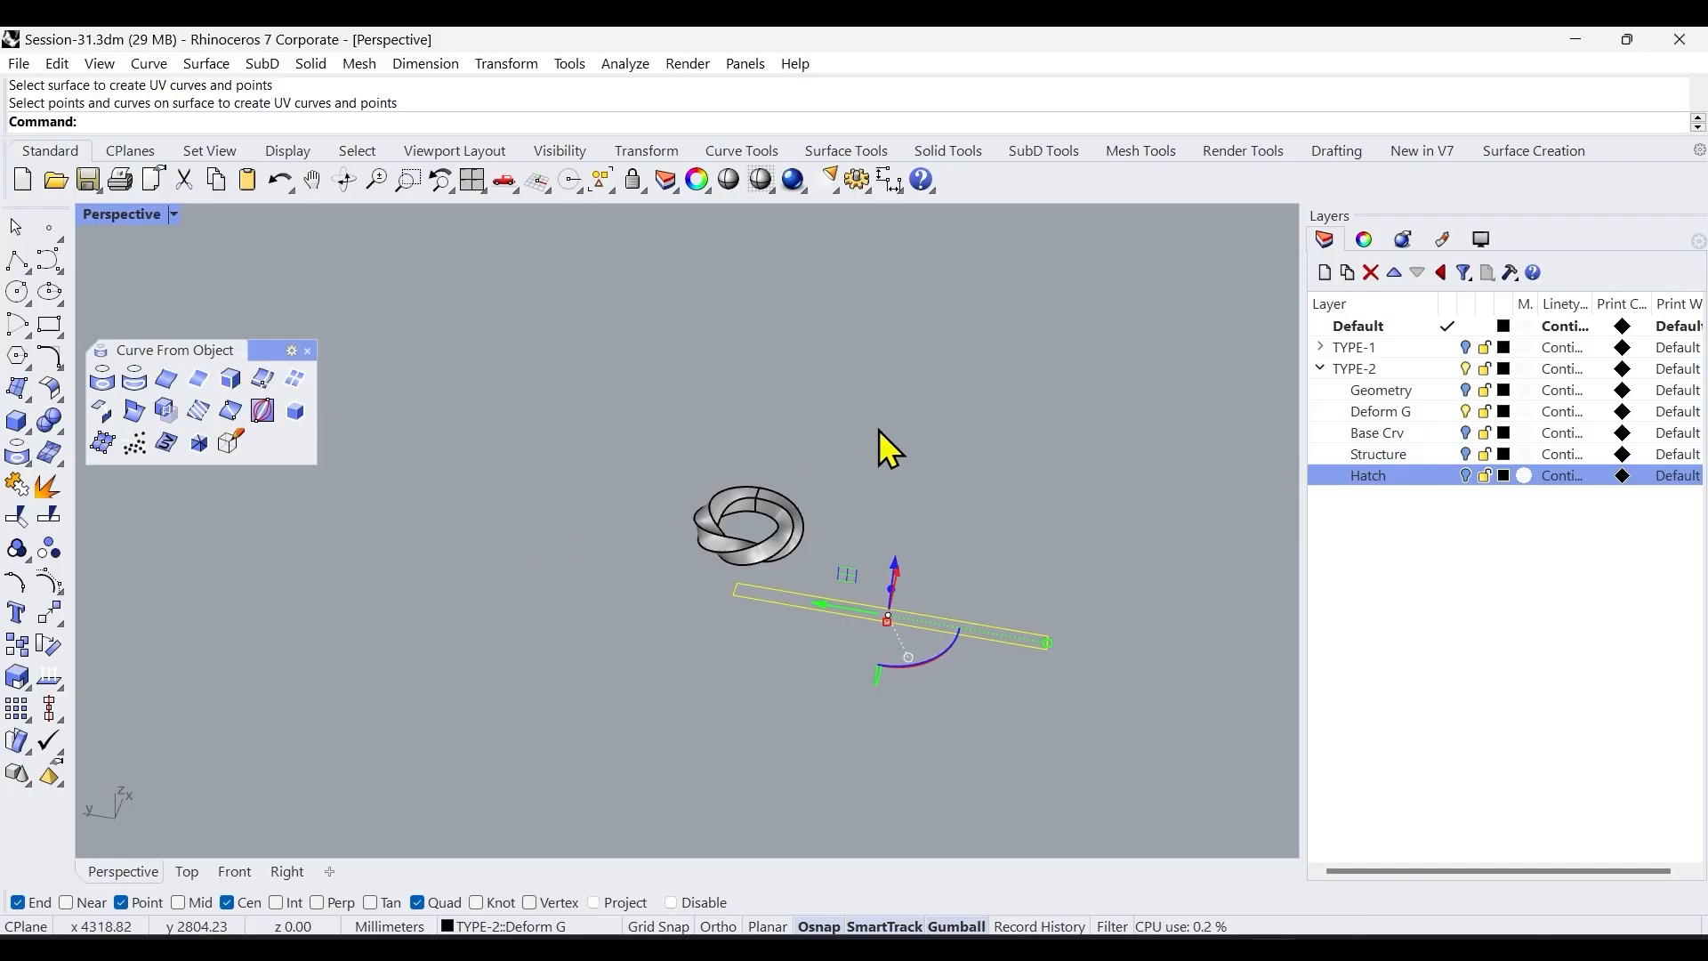
key("Escape")
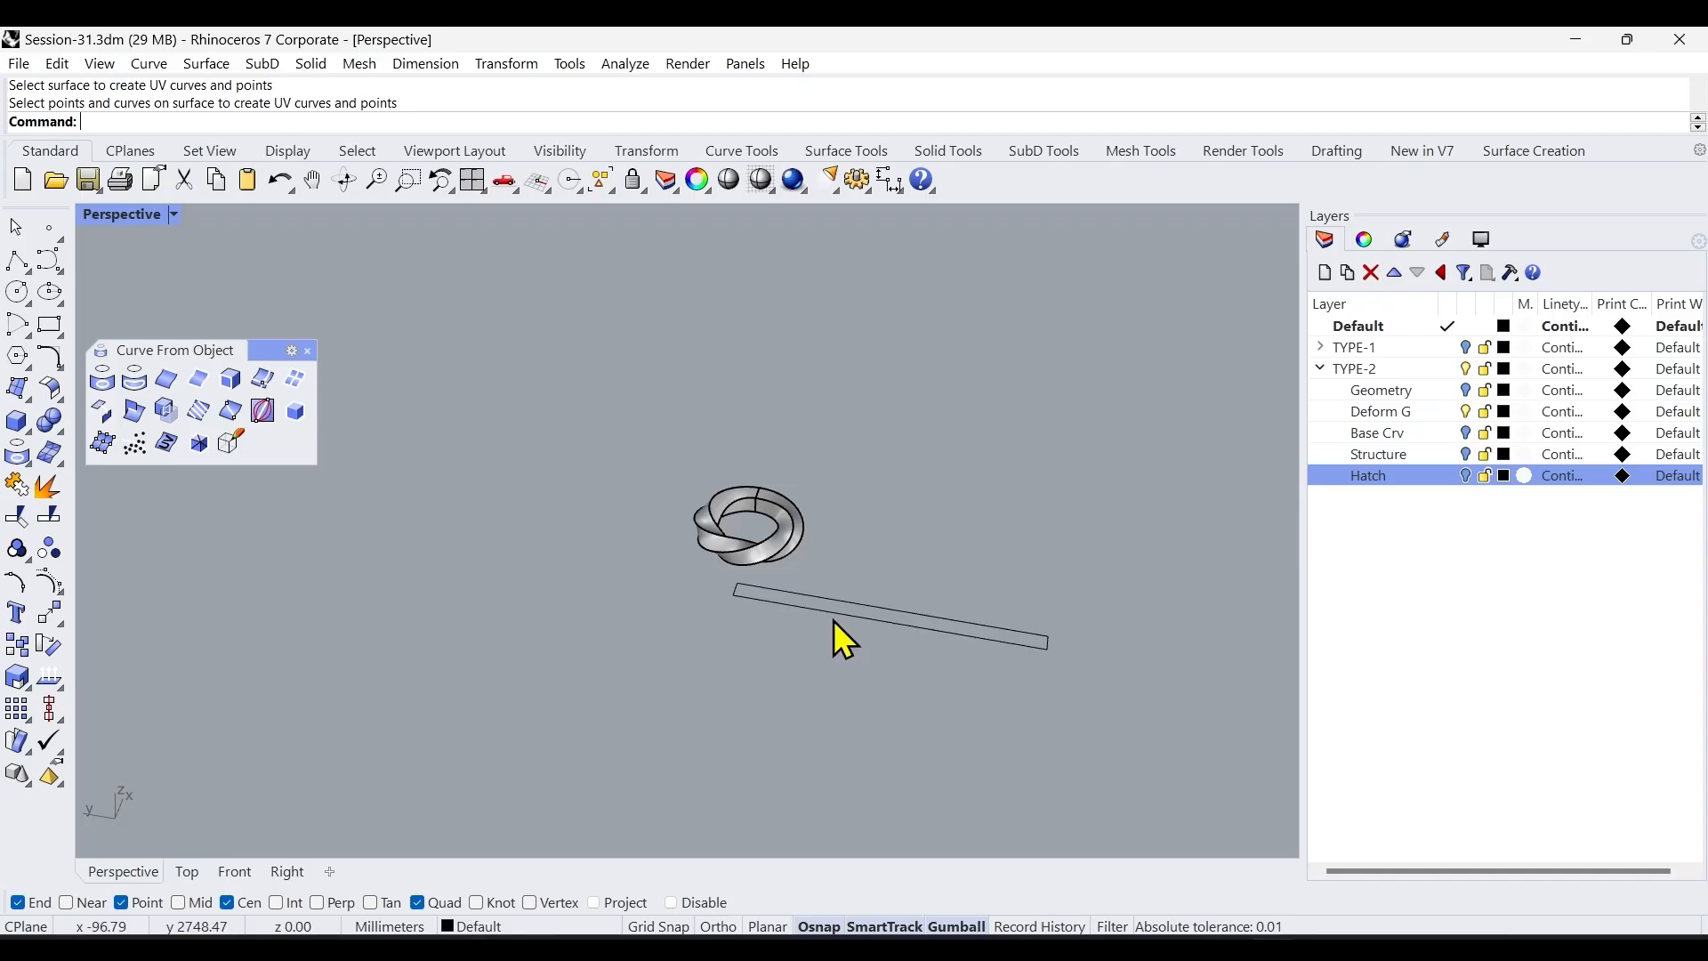
Hatch the new UV rectangle in the Top view with the triangular pattern at rotation 0 and scale 175.
left_click(199, 864)
scroll(836, 553, "down", 8)
right_click_drag(690, 672, 747, 471)
scroll(739, 489, "down", 4)
left_click(671, 556)
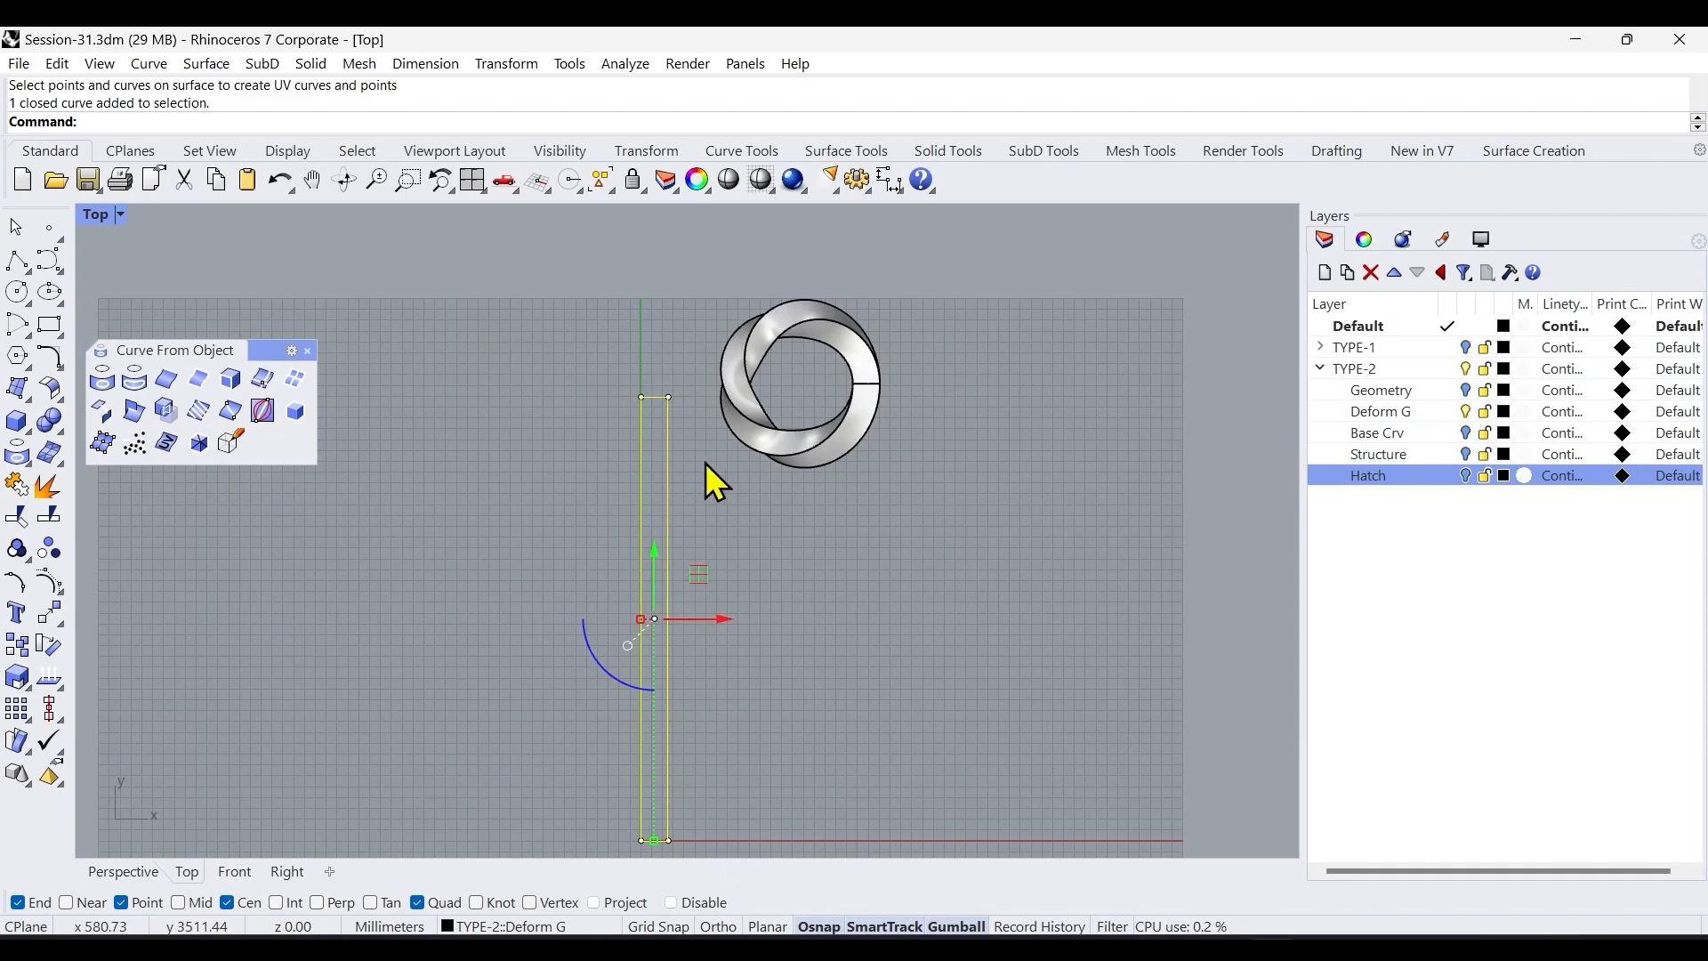
scroll(706, 463, "up", 2)
type("h")
key("Return")
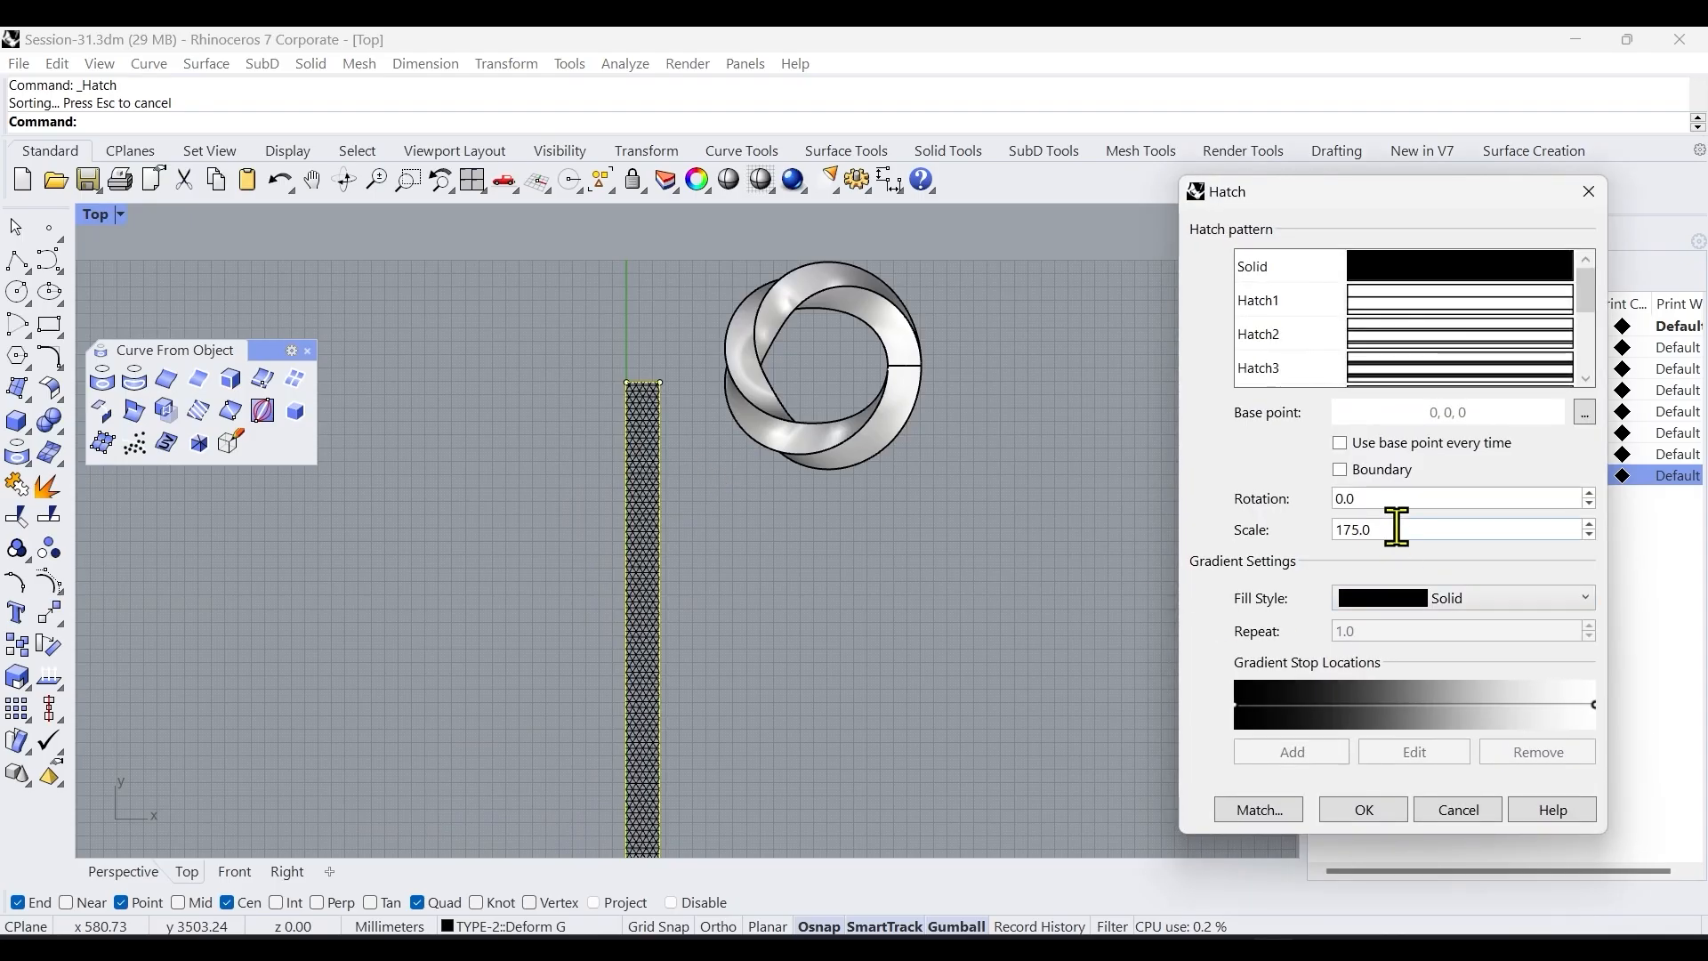
left_click(1351, 811)
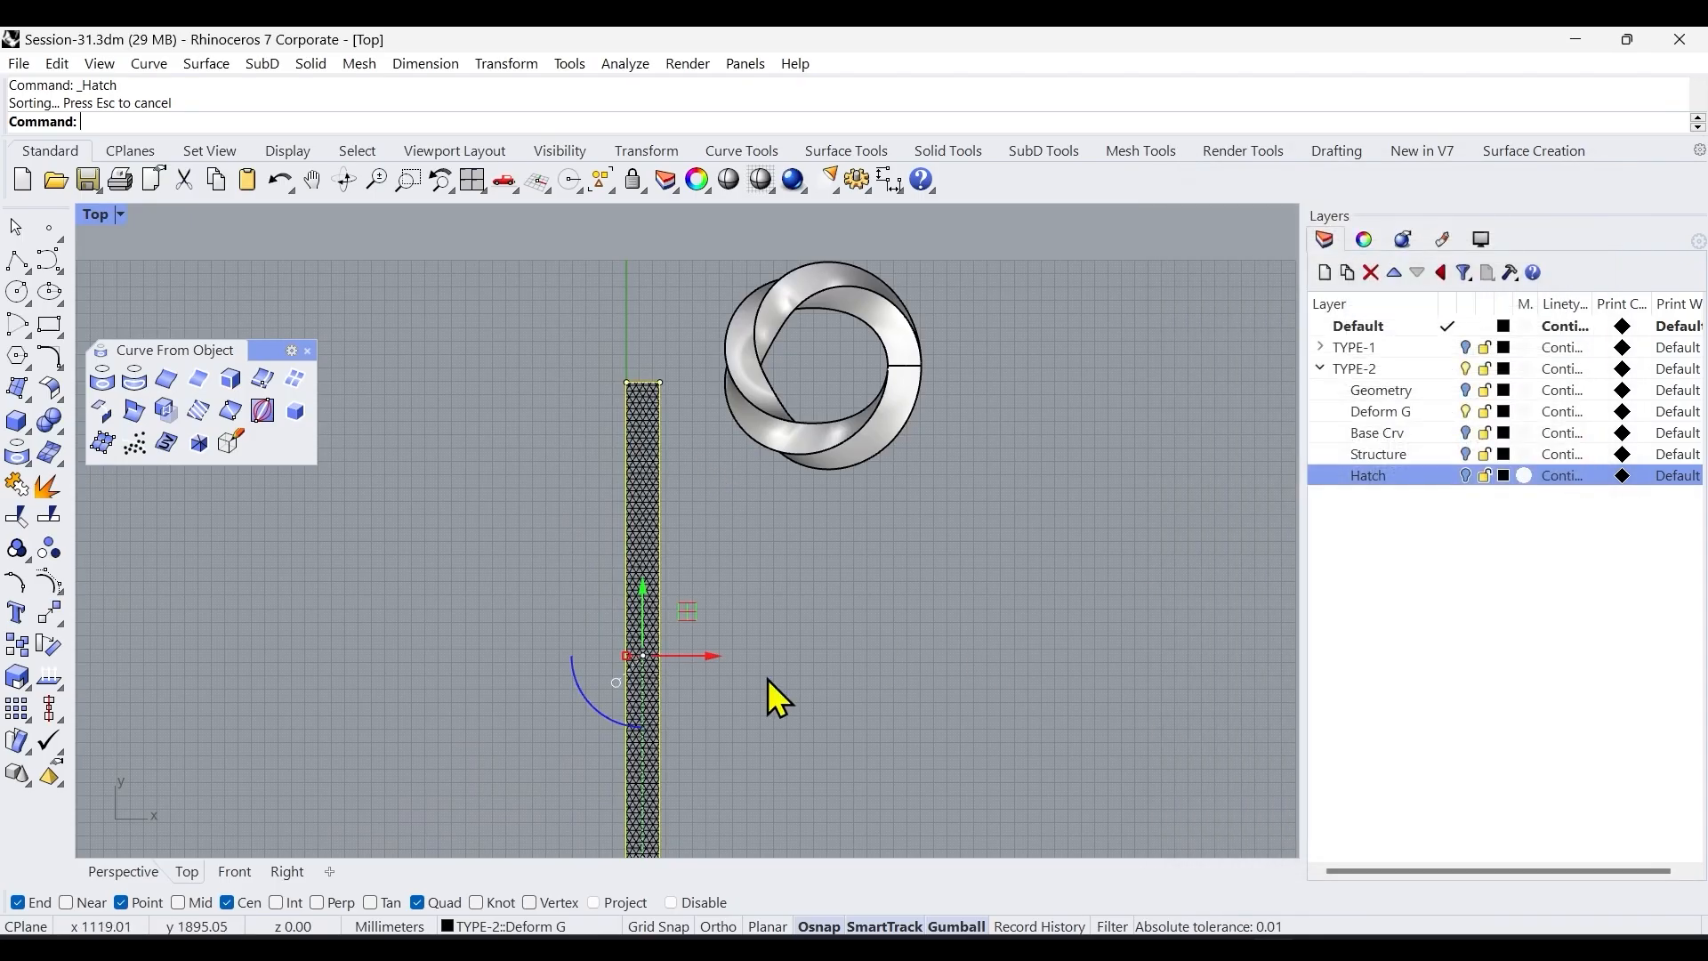
Explode the strip's triangular hatch into separate curves in the Perspective view.
left_click(138, 873)
scroll(786, 621, "up", 2)
right_click_drag(783, 599, 683, 458, "ctrl")
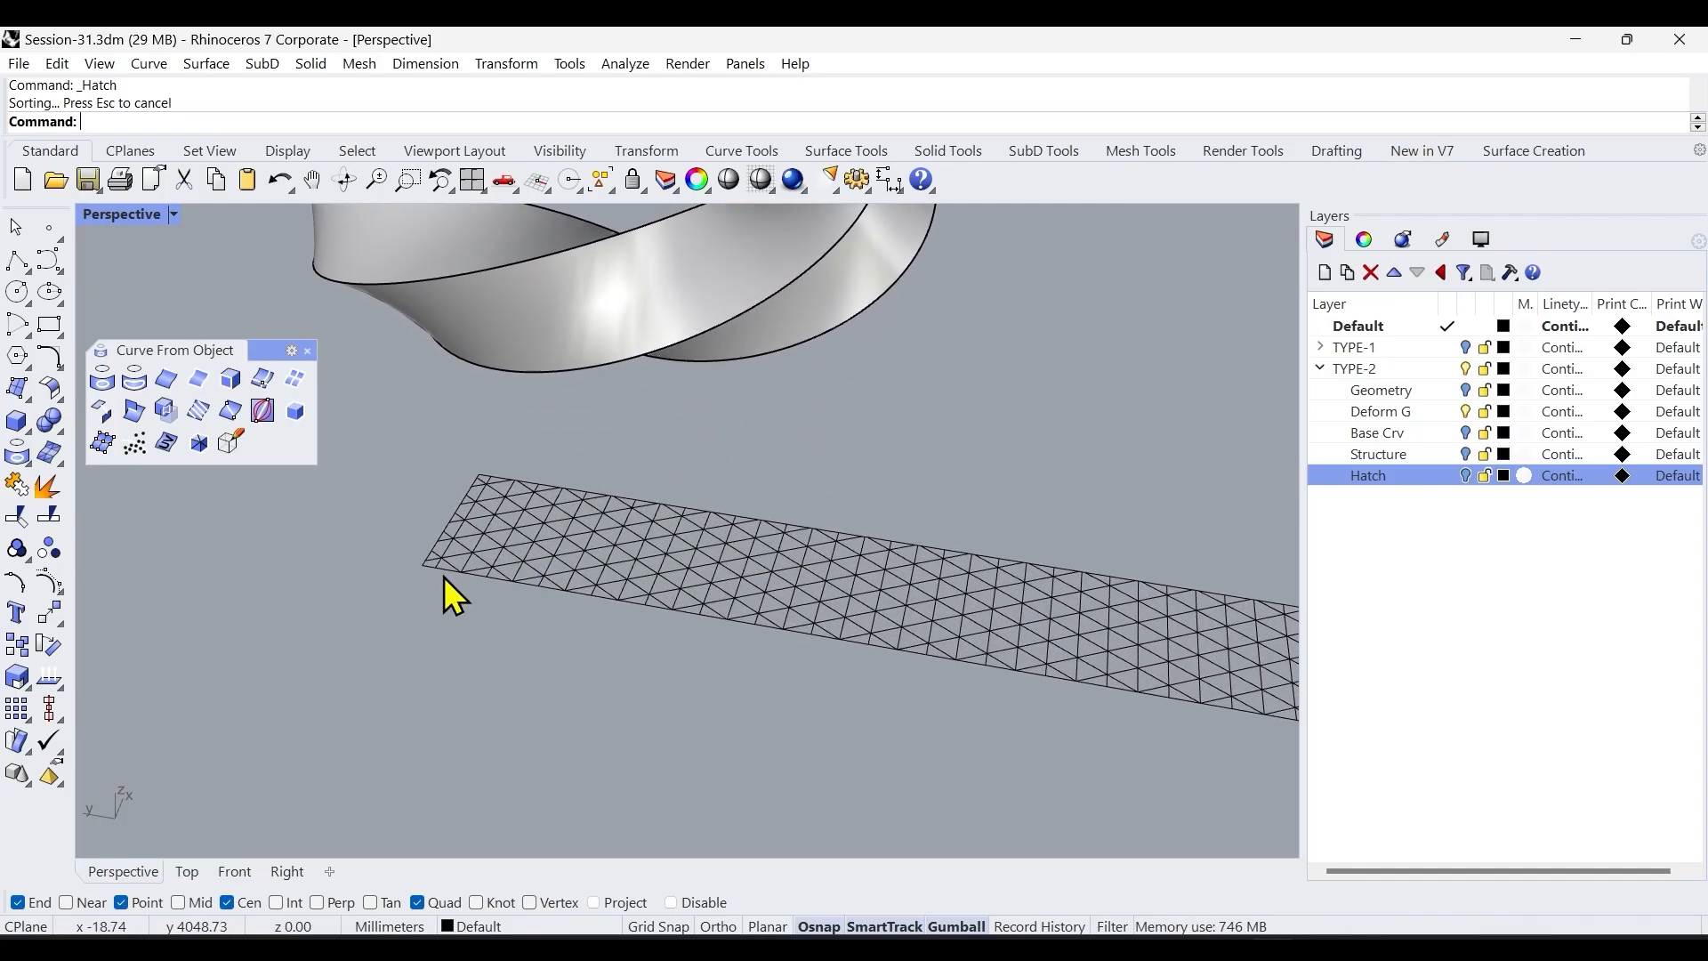
right_click_drag(407, 541, 391, 502, "ctrl")
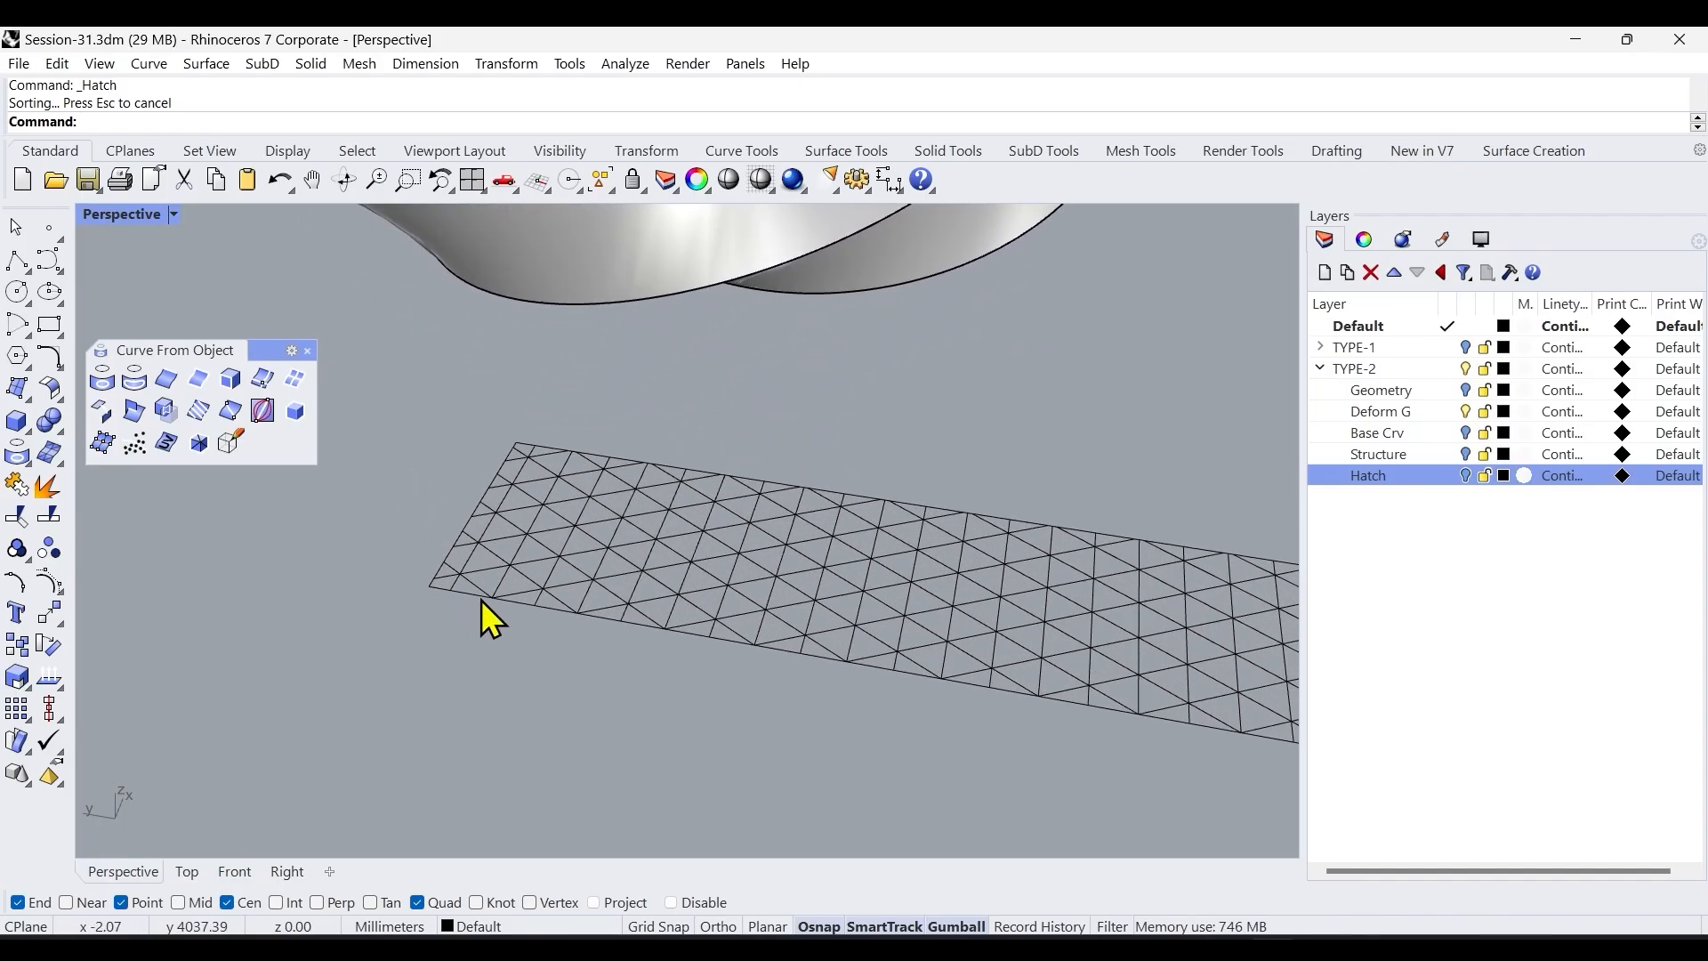
left_click(495, 543)
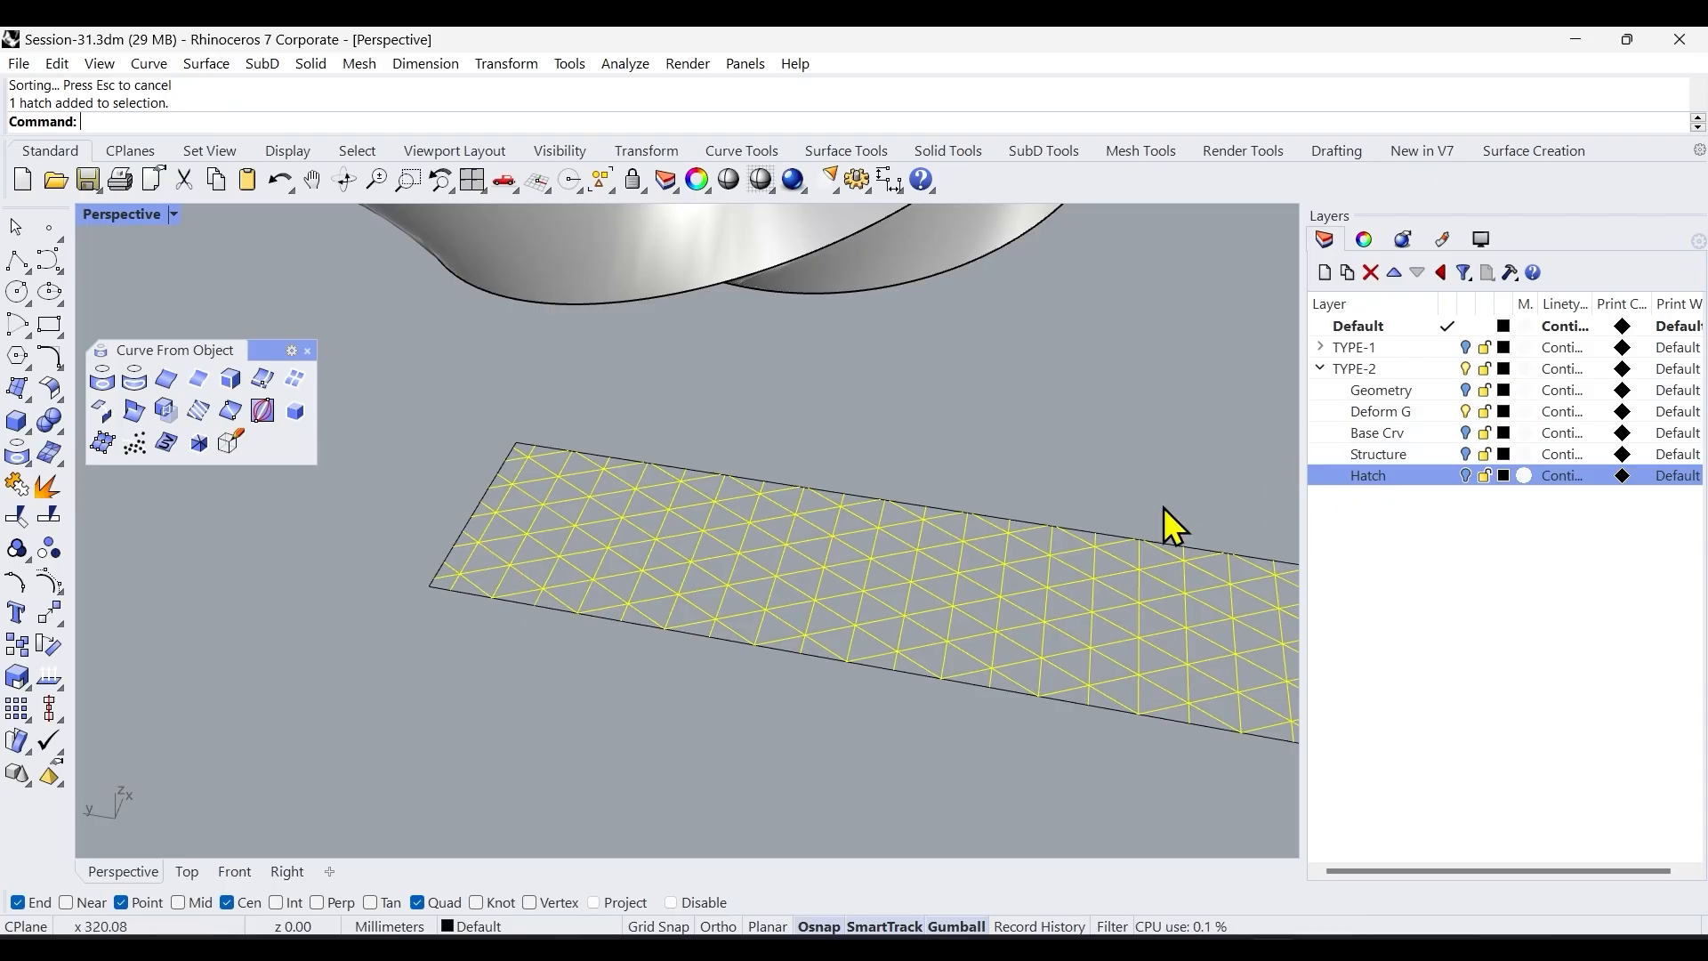
left_click(44, 492)
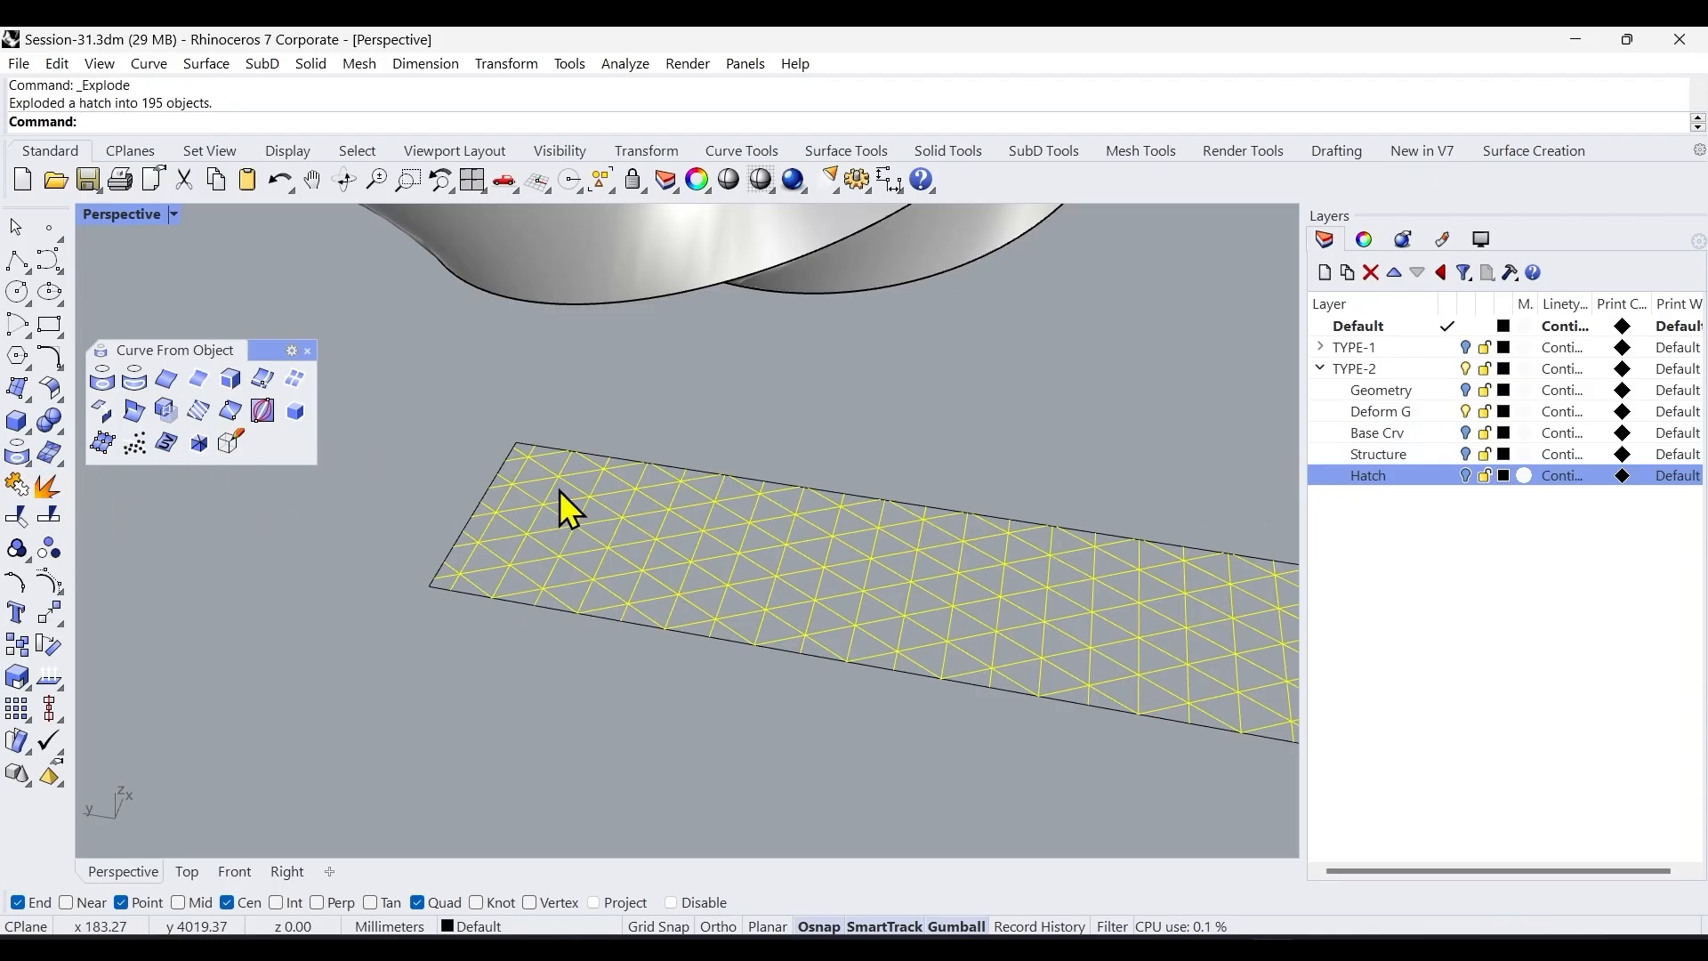
Extrude the exploded hatch curves 20 mm upward with ExtrudeCrv, on one side only, and move the source curves to the Hatch layer.
type("ExtrudeCrv")
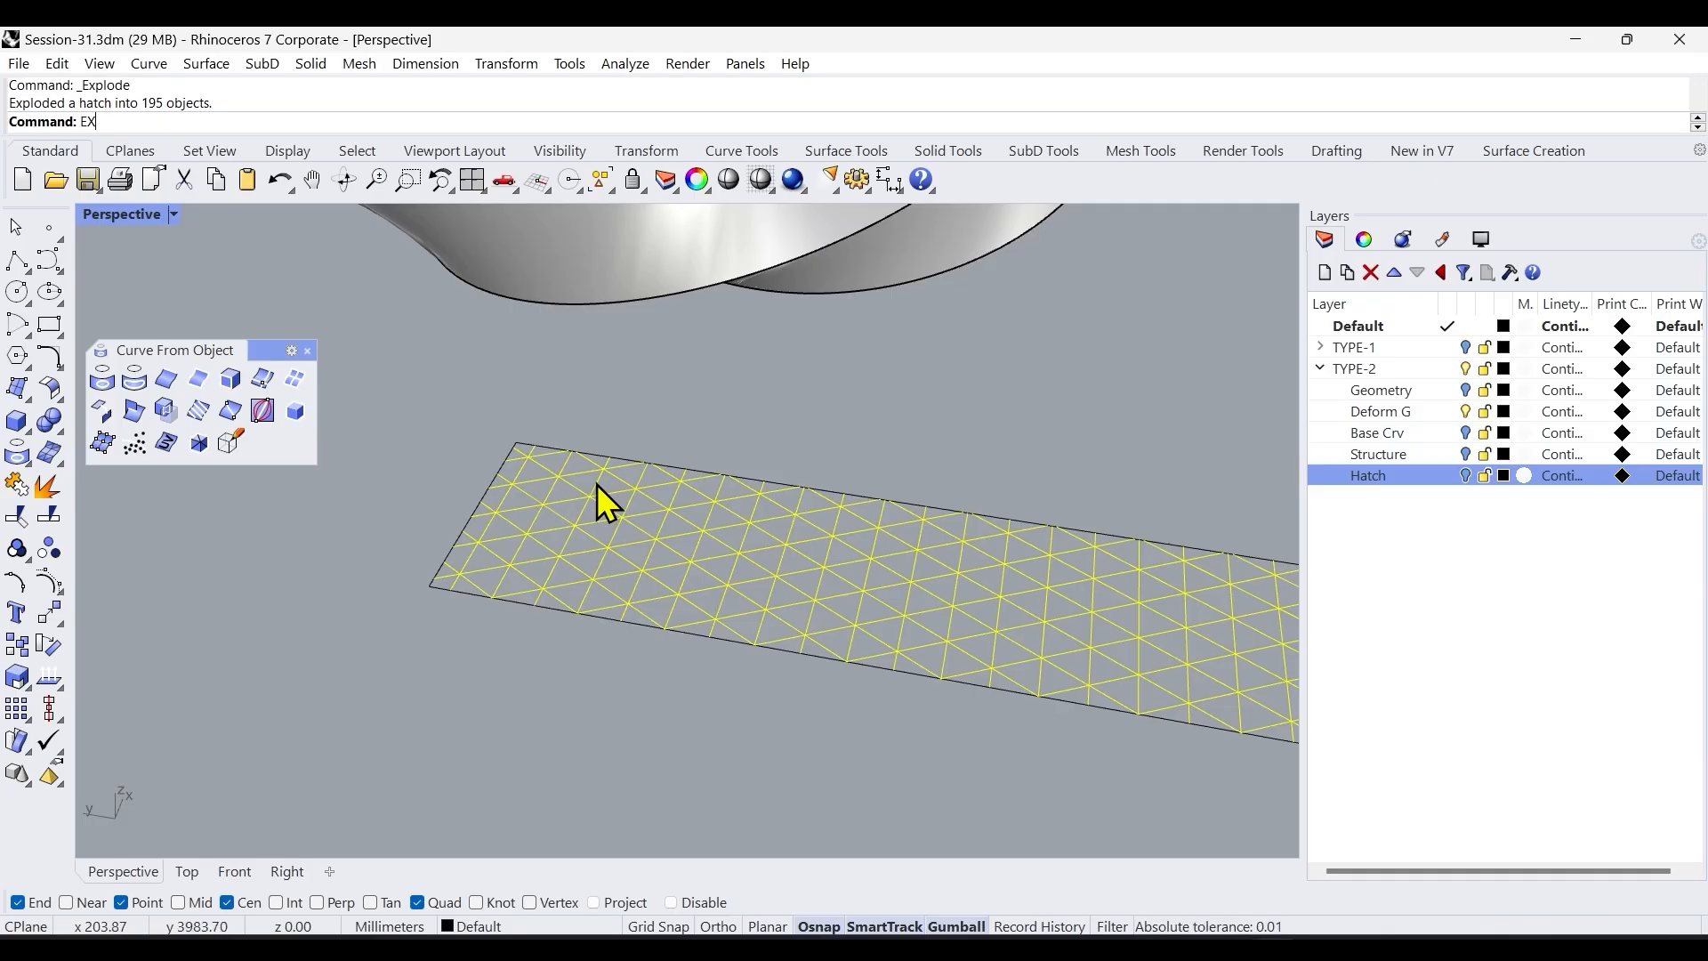
key("Return")
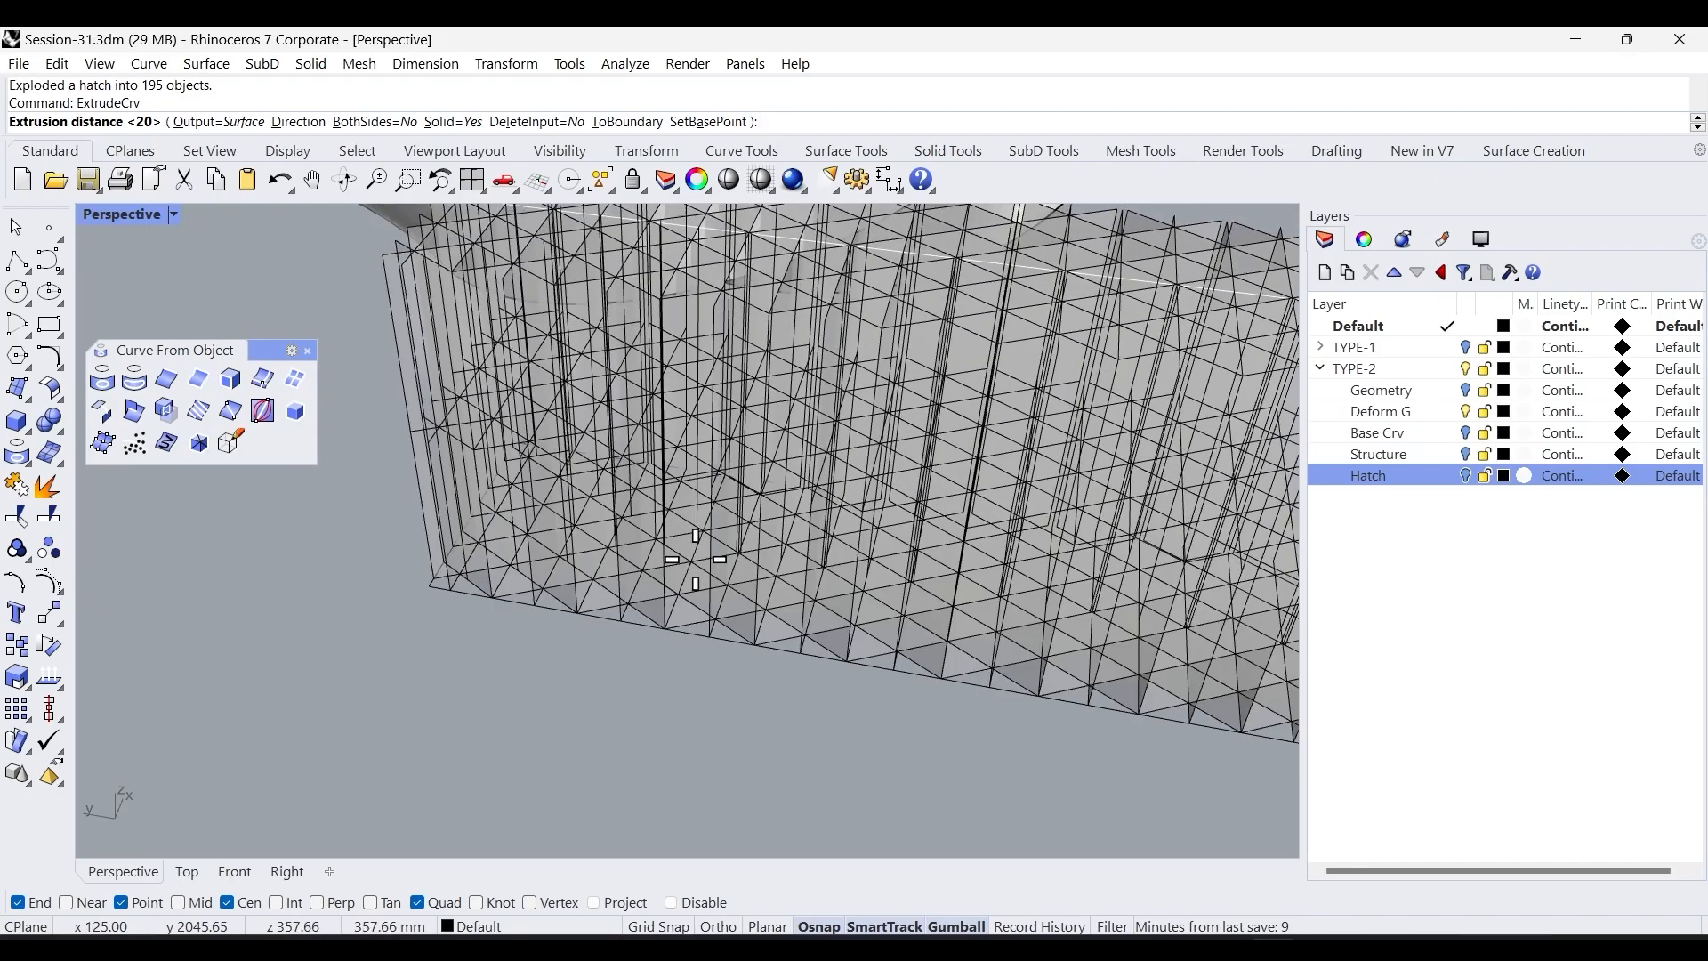
type("20")
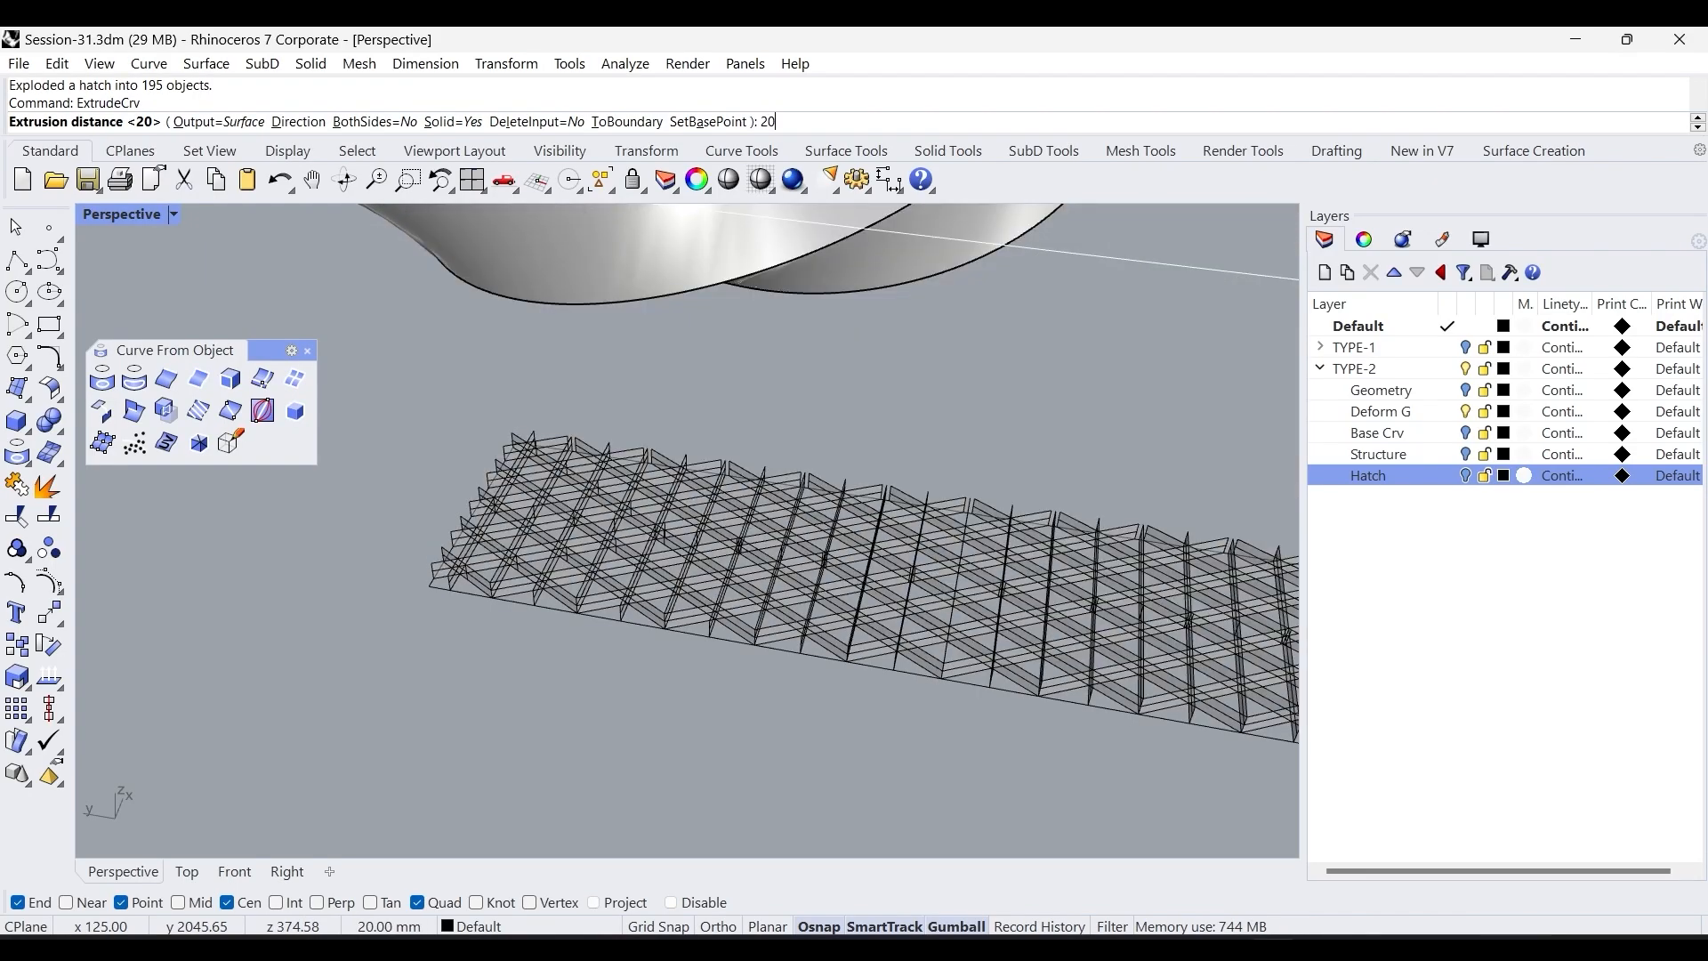
key("Return")
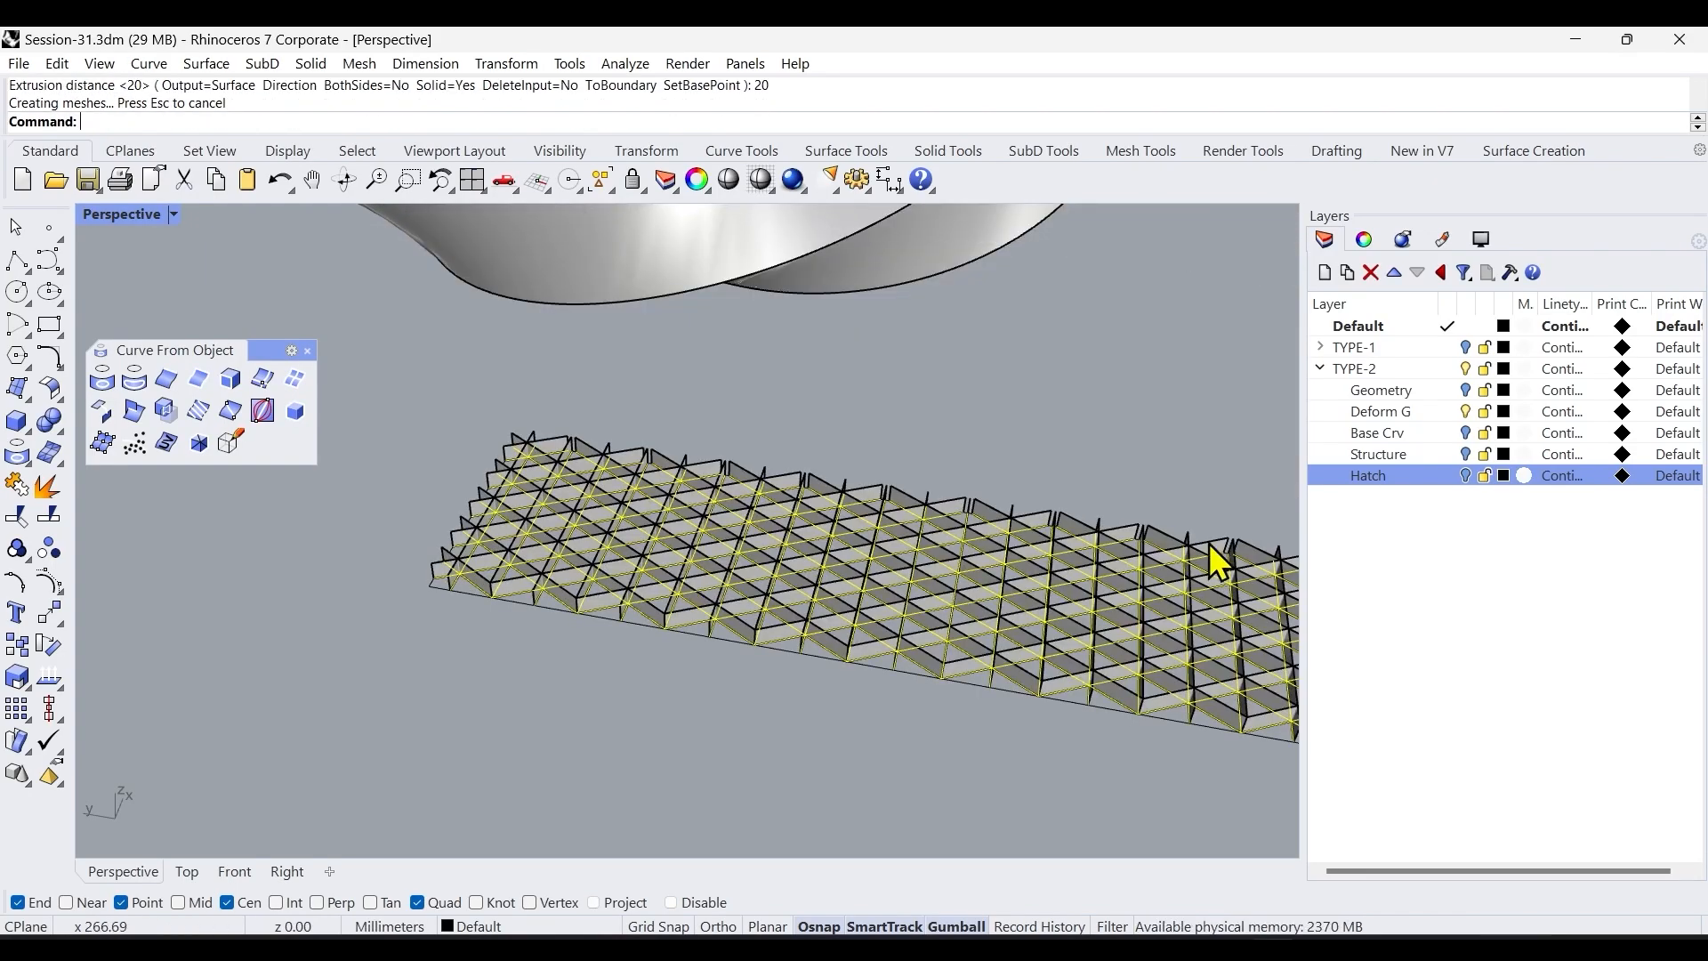
right_click(1414, 476)
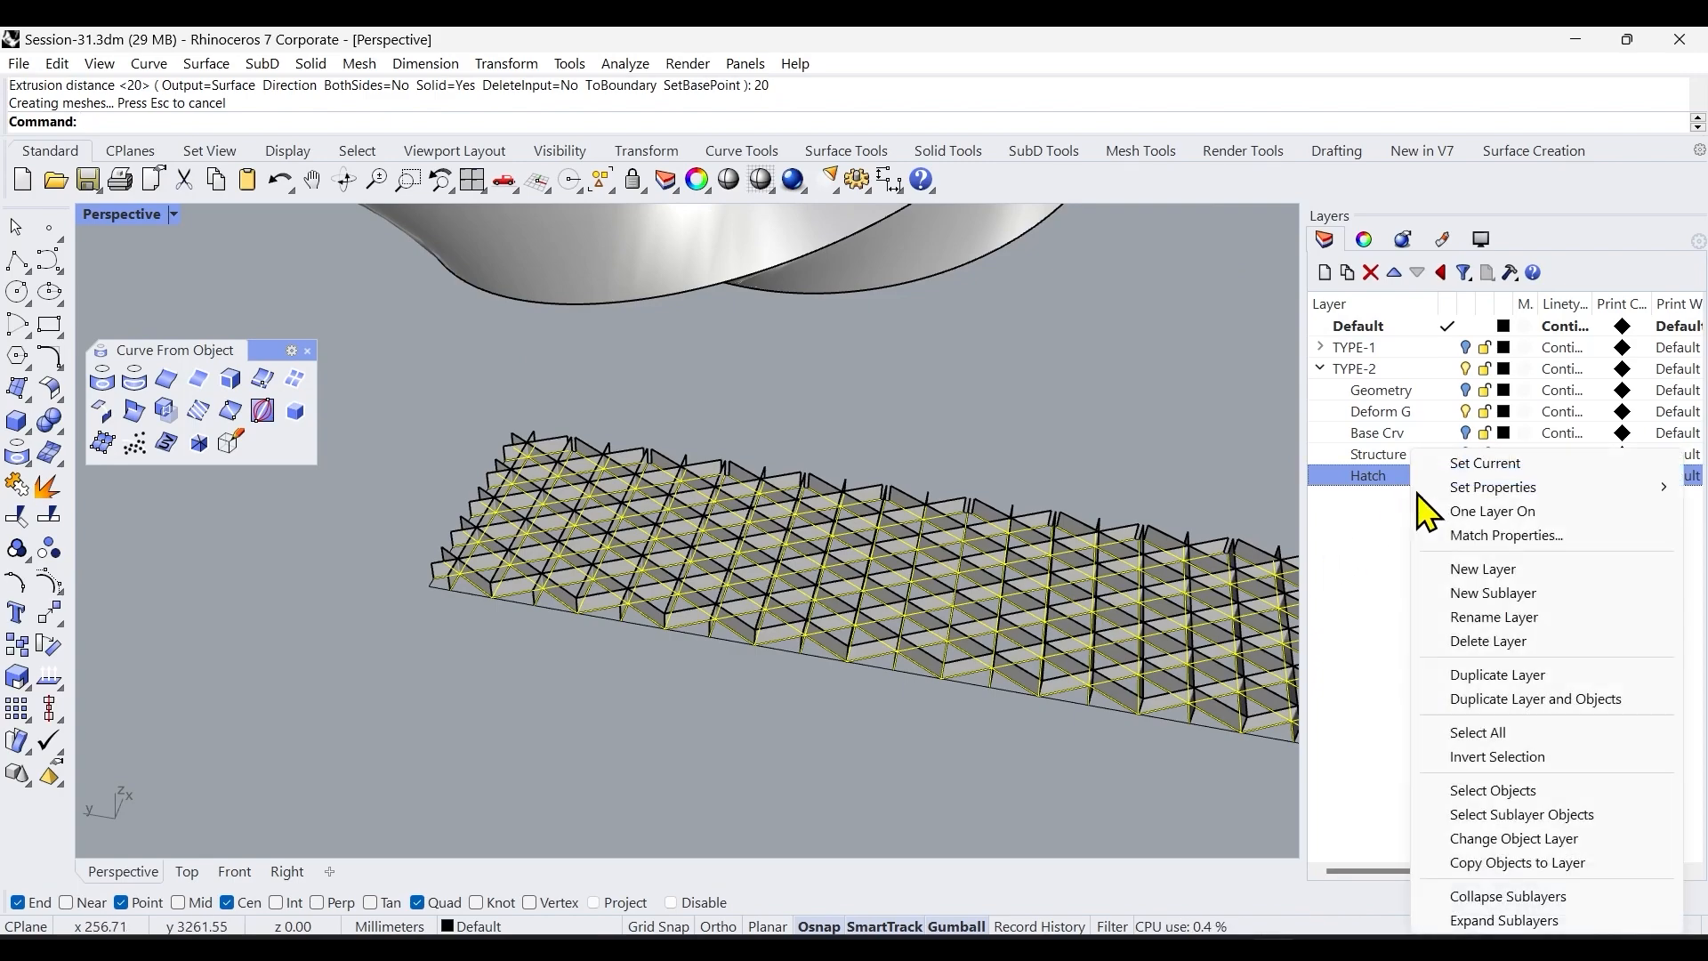
left_click(1480, 838)
Thicken all lattice extrusions, excluding the boundary rectangle, with OffsetSrf at distance 3.5, solid, both sides, sharp corners, deleting the input, and group the results.
scroll(392, 570, "down", 6)
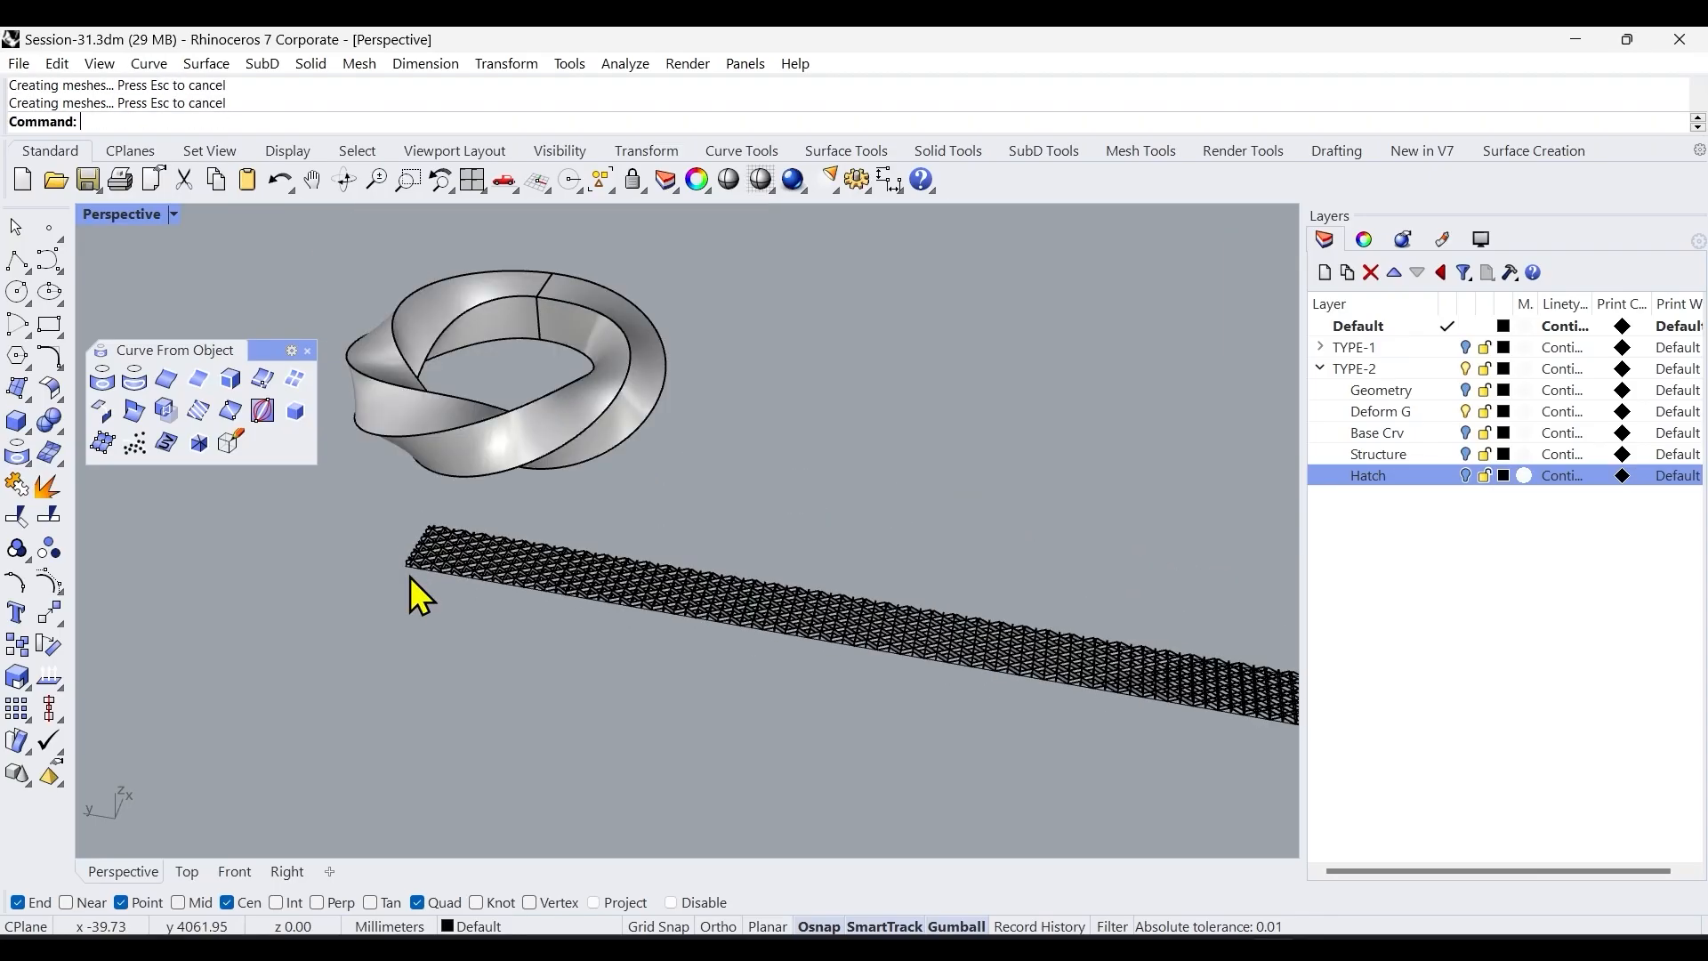
left_click_drag(374, 541, 978, 694)
scroll(923, 657, "up", 2)
scroll(903, 658, "up", 3)
scroll(859, 697, "down", 5)
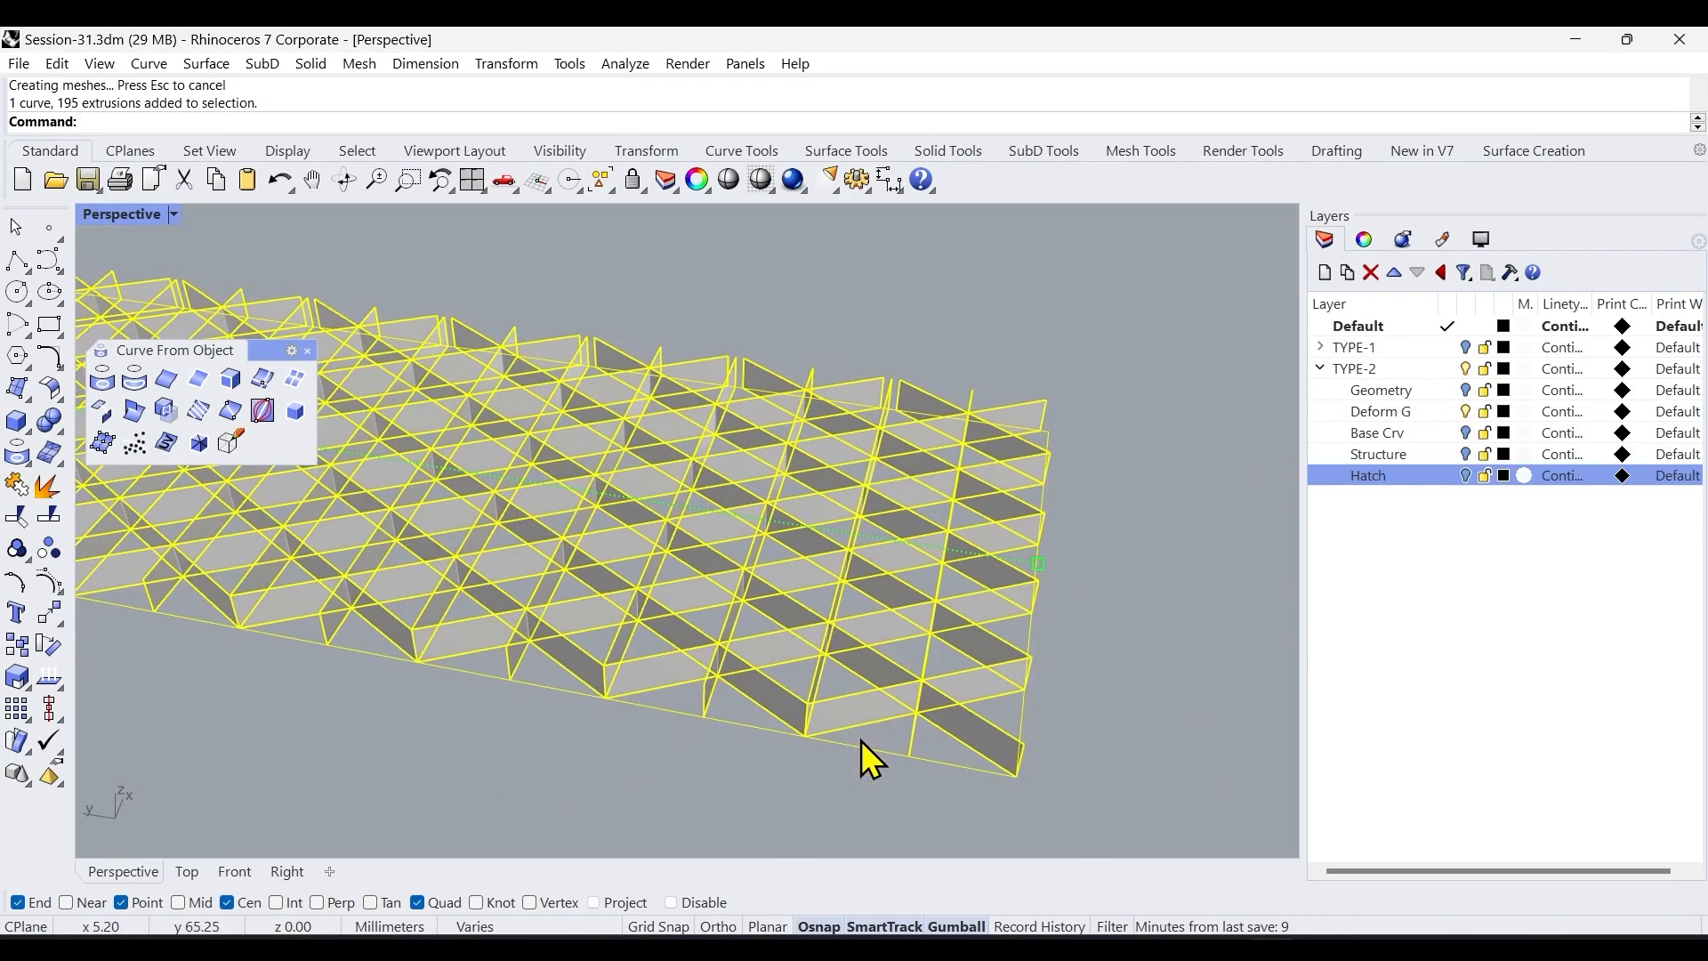
left_click(869, 746, "ctrl")
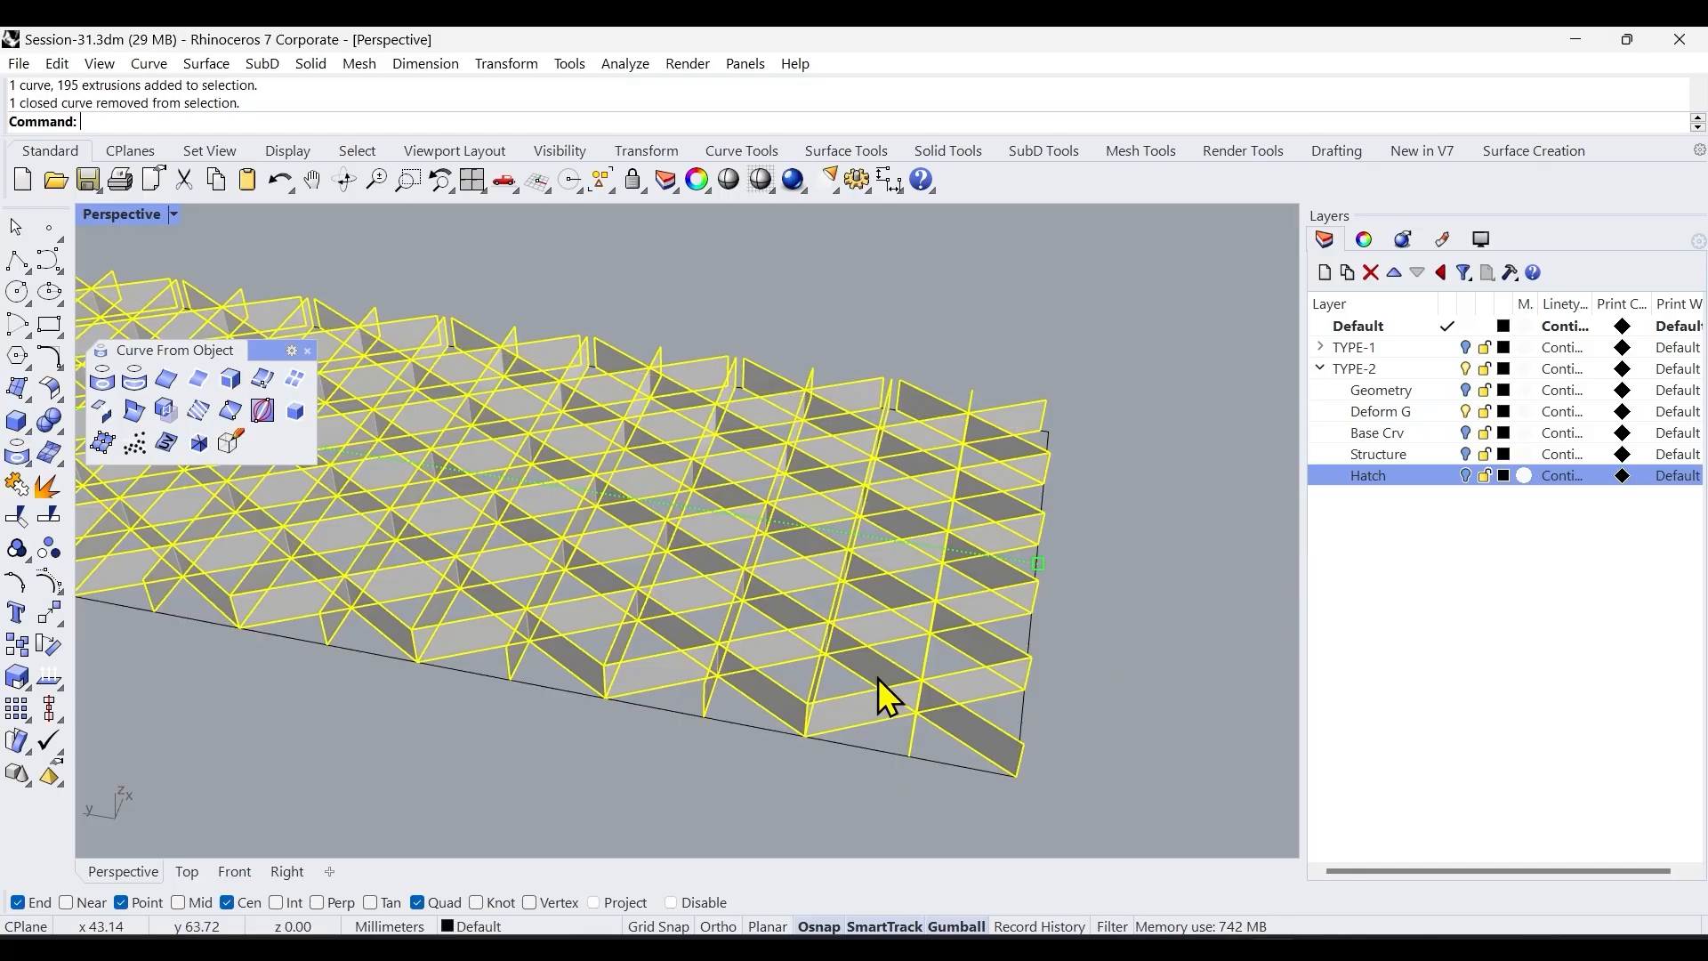
type("Of")
key("Return")
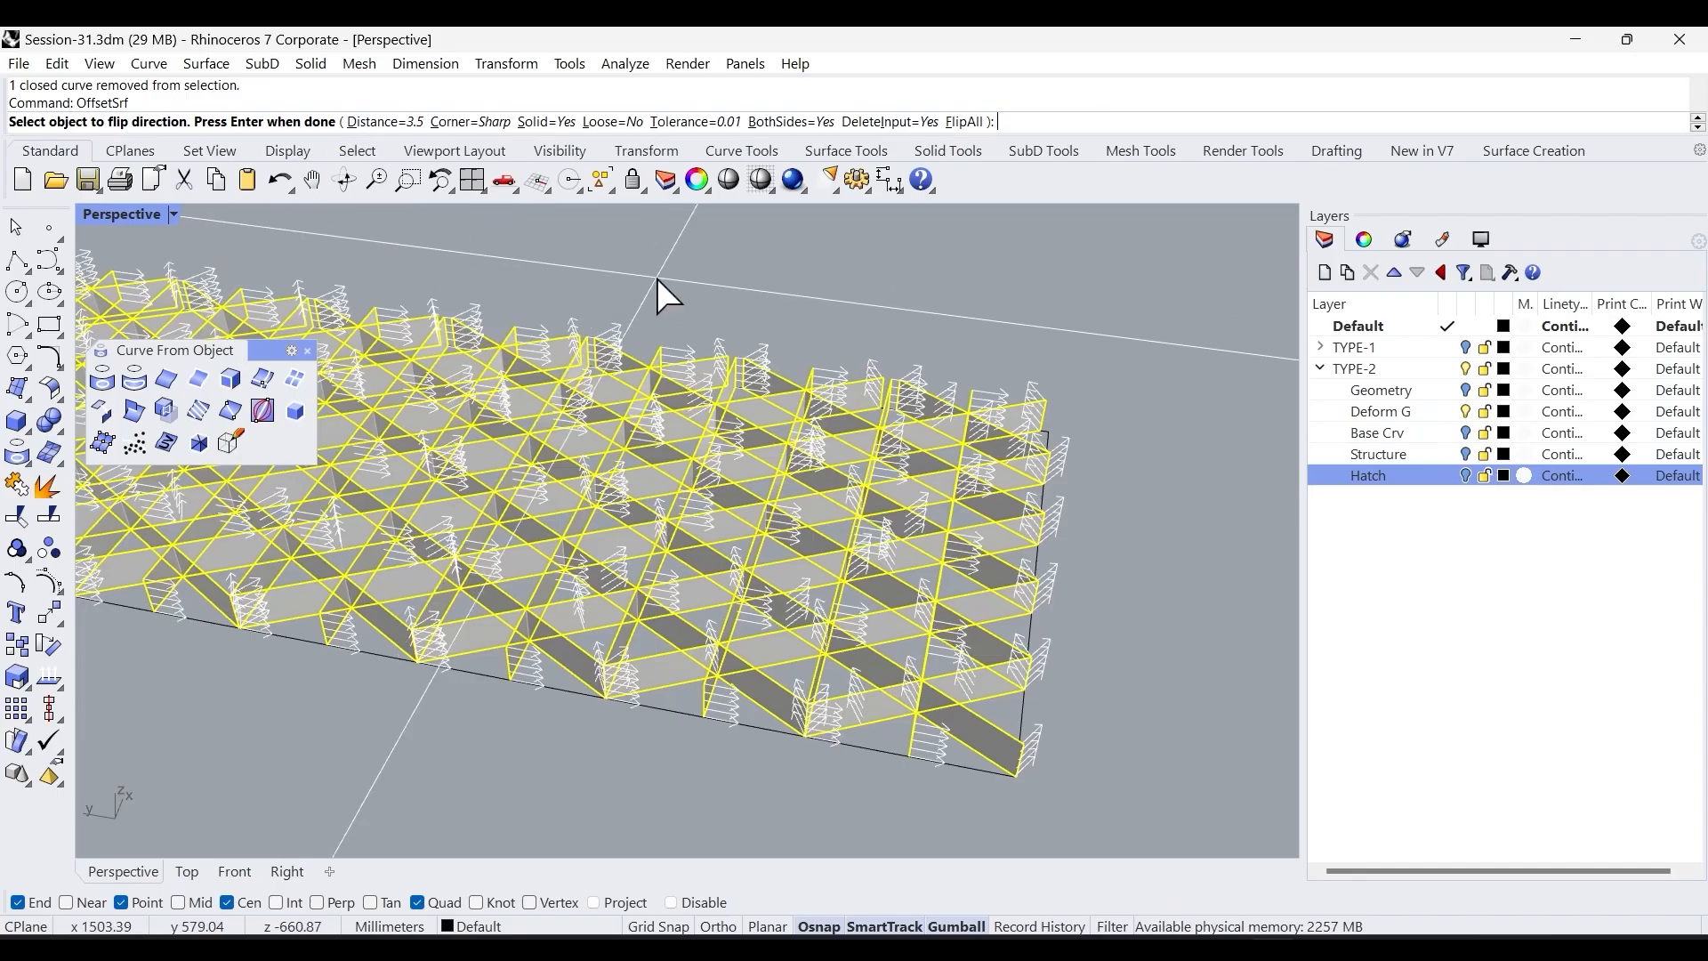
key("Return")
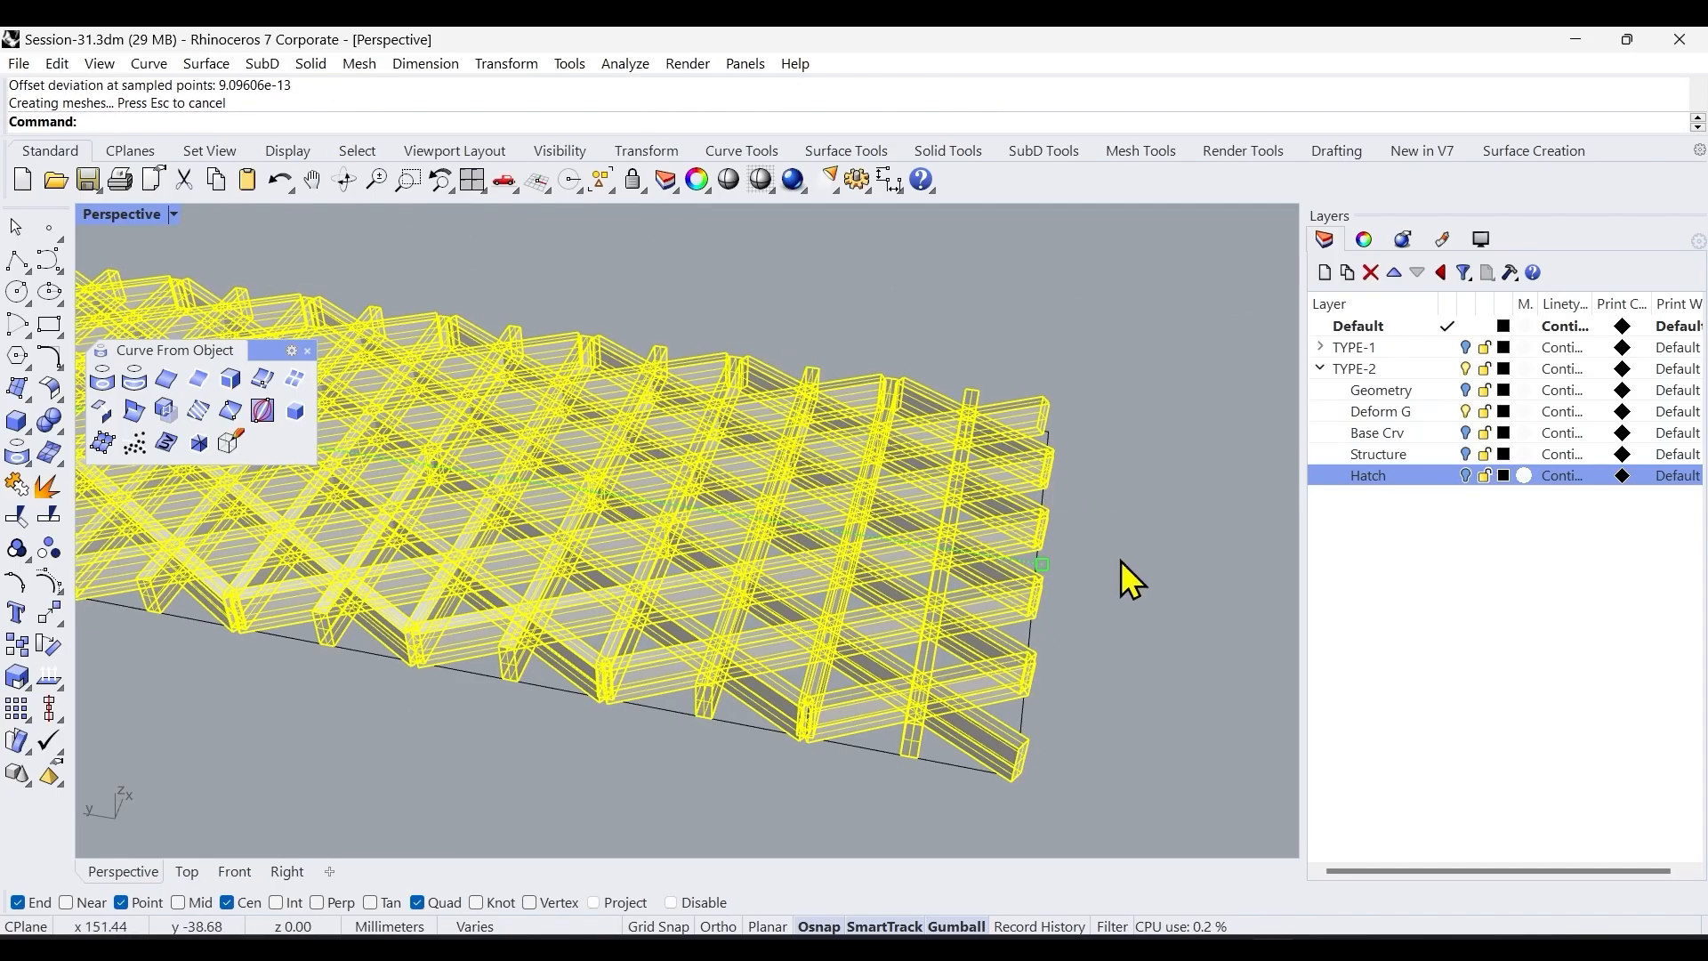
key("ctrl+g")
Create a planar surface from the UV boundary rectangle beneath the lattice and clear the selection.
scroll(1193, 549, "down", 12)
right_click_drag(887, 555, 987, 703, "shift")
right_click_drag(641, 700, 1112, 701, "shift")
right_click_drag(642, 640, 943, 701, "shift")
scroll(614, 498, "up", 12)
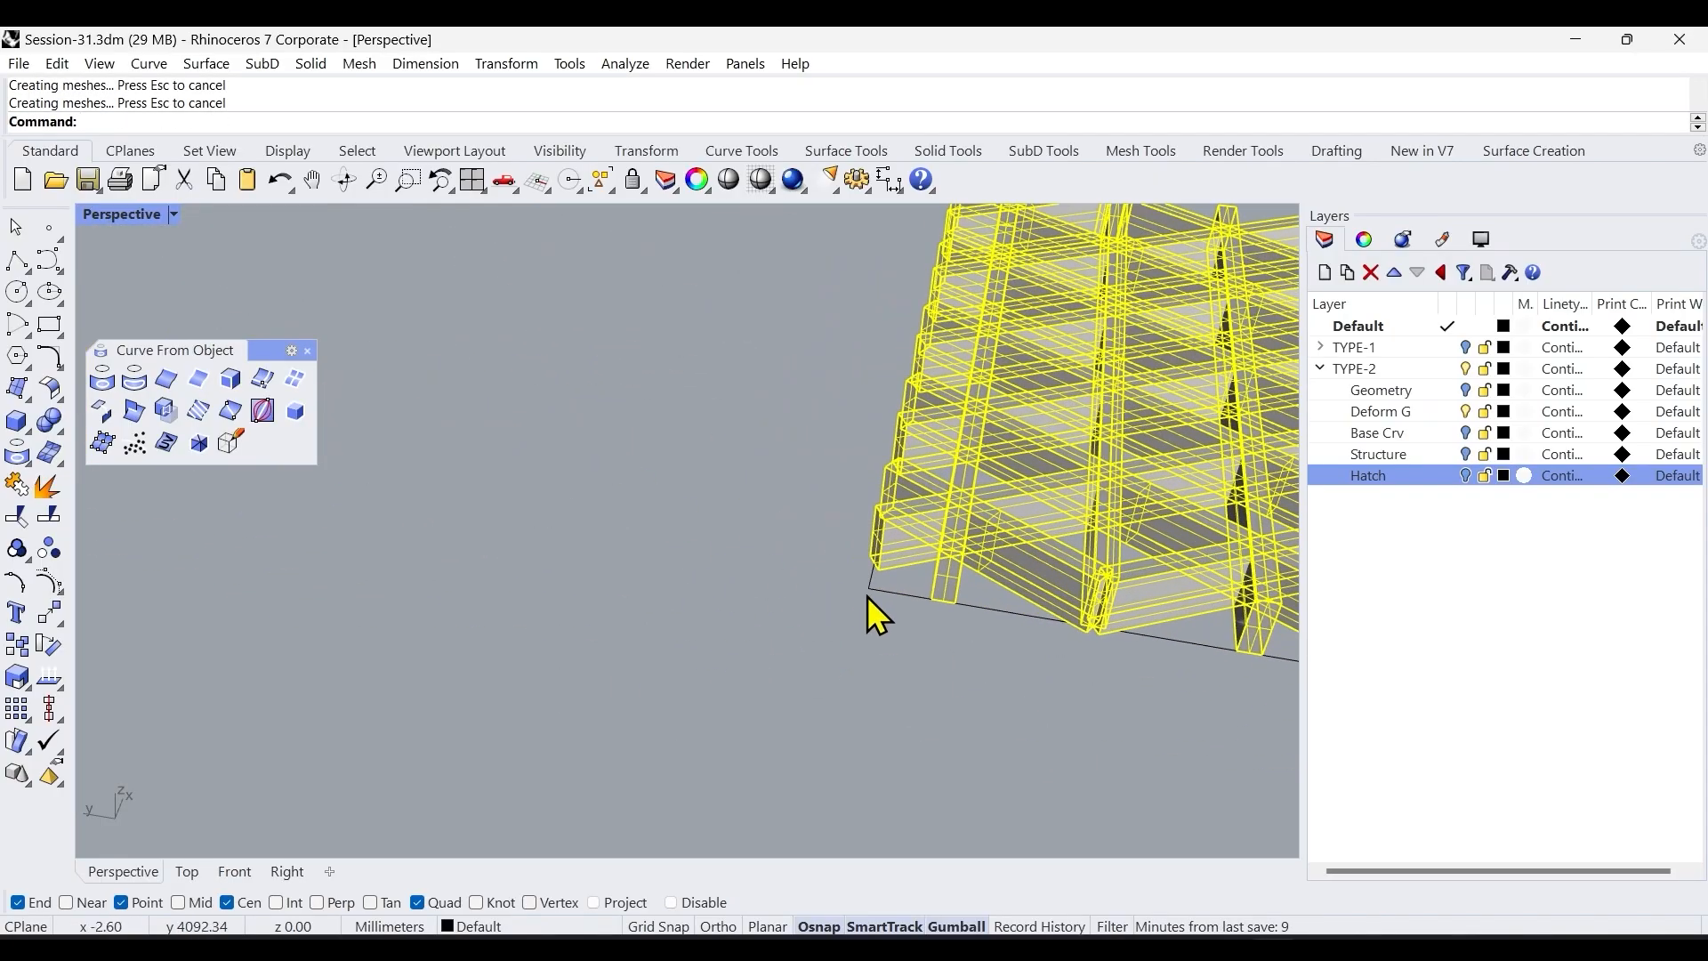
key("Escape")
left_click(883, 591)
middle_click(730, 589)
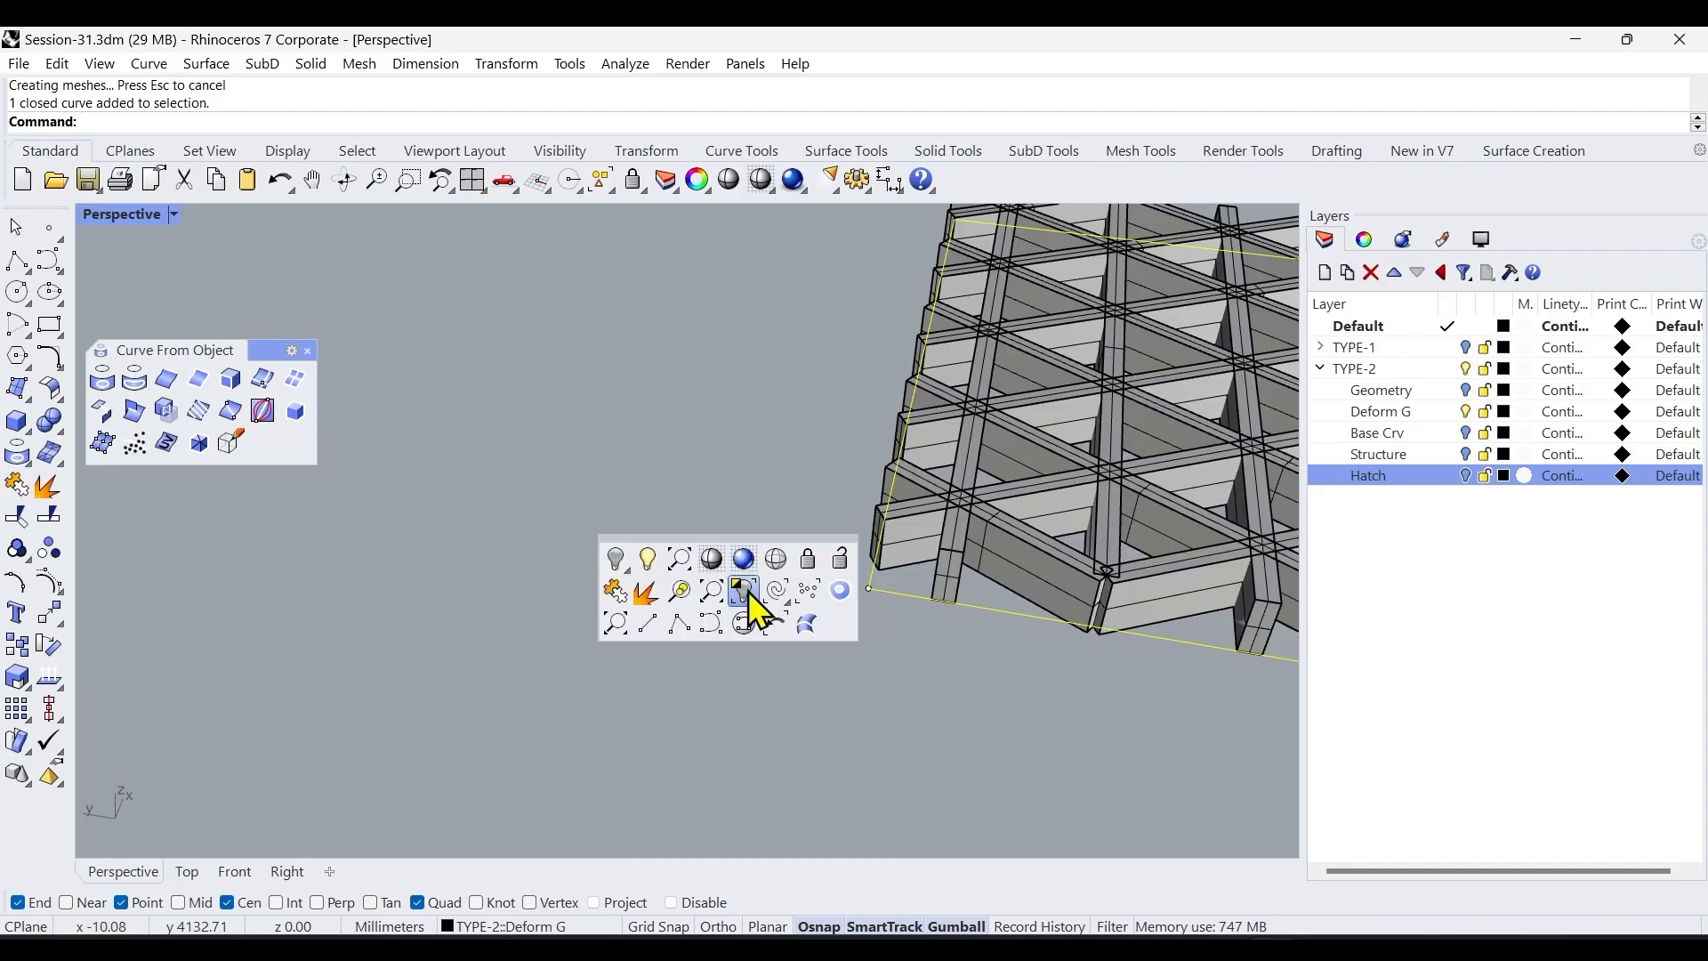
left_click(839, 591)
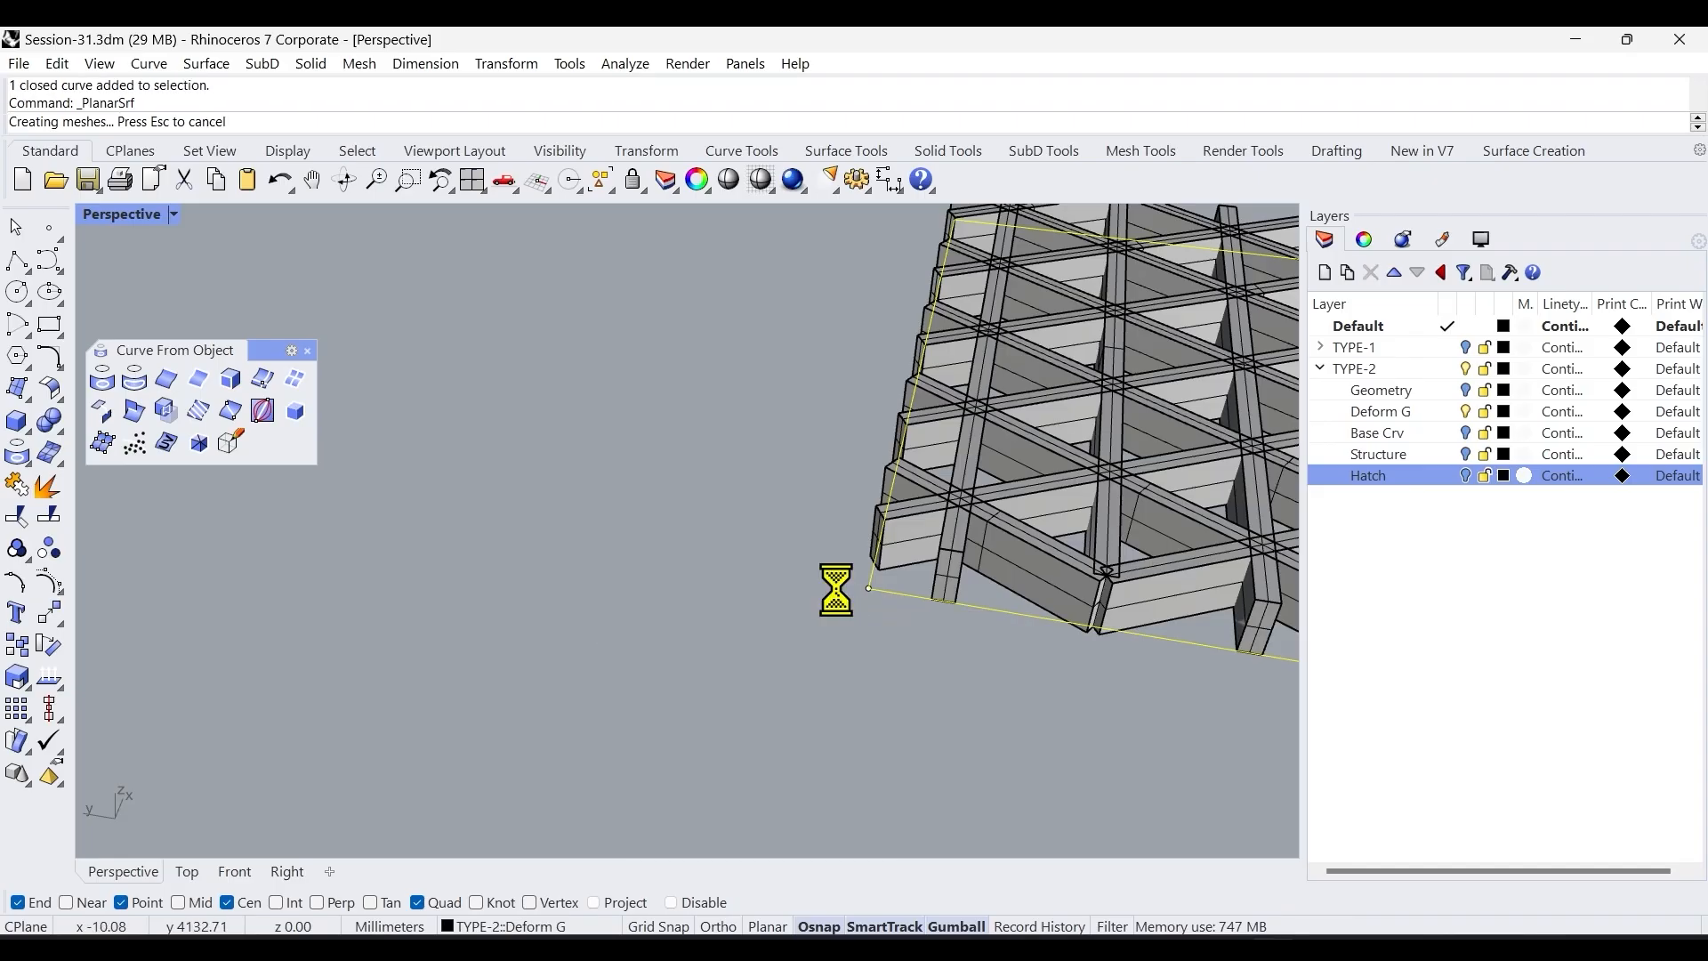
left_click(671, 611)
Try FlowAlongSrf with Copy=Yes on the grouped lattice, from the planar strip's short end edge to the ring face's upper seam edge, and undo it.
scroll(667, 627, "down", 10)
mouse_move(669, 633)
right_mouse_down()
mouse_move(850, 679)
mouse_move(898, 642)
mouse_move(777, 706)
mouse_move(756, 530)
mouse_move(759, 551)
right_mouse_up()
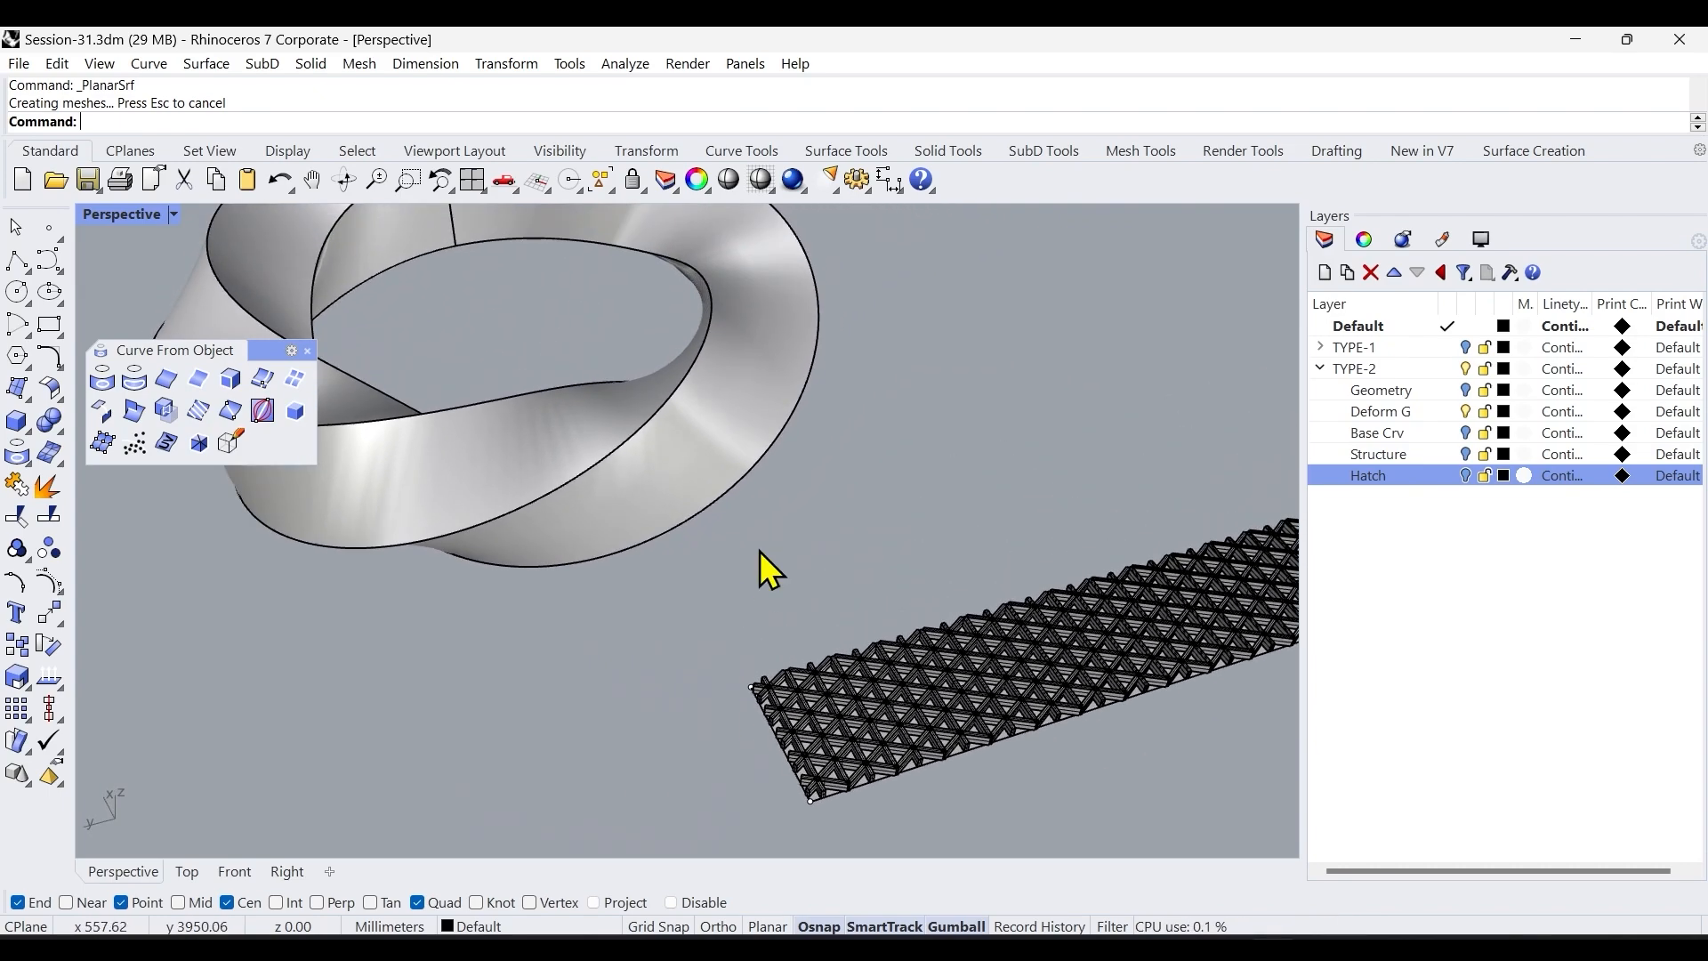
left_click(29, 752)
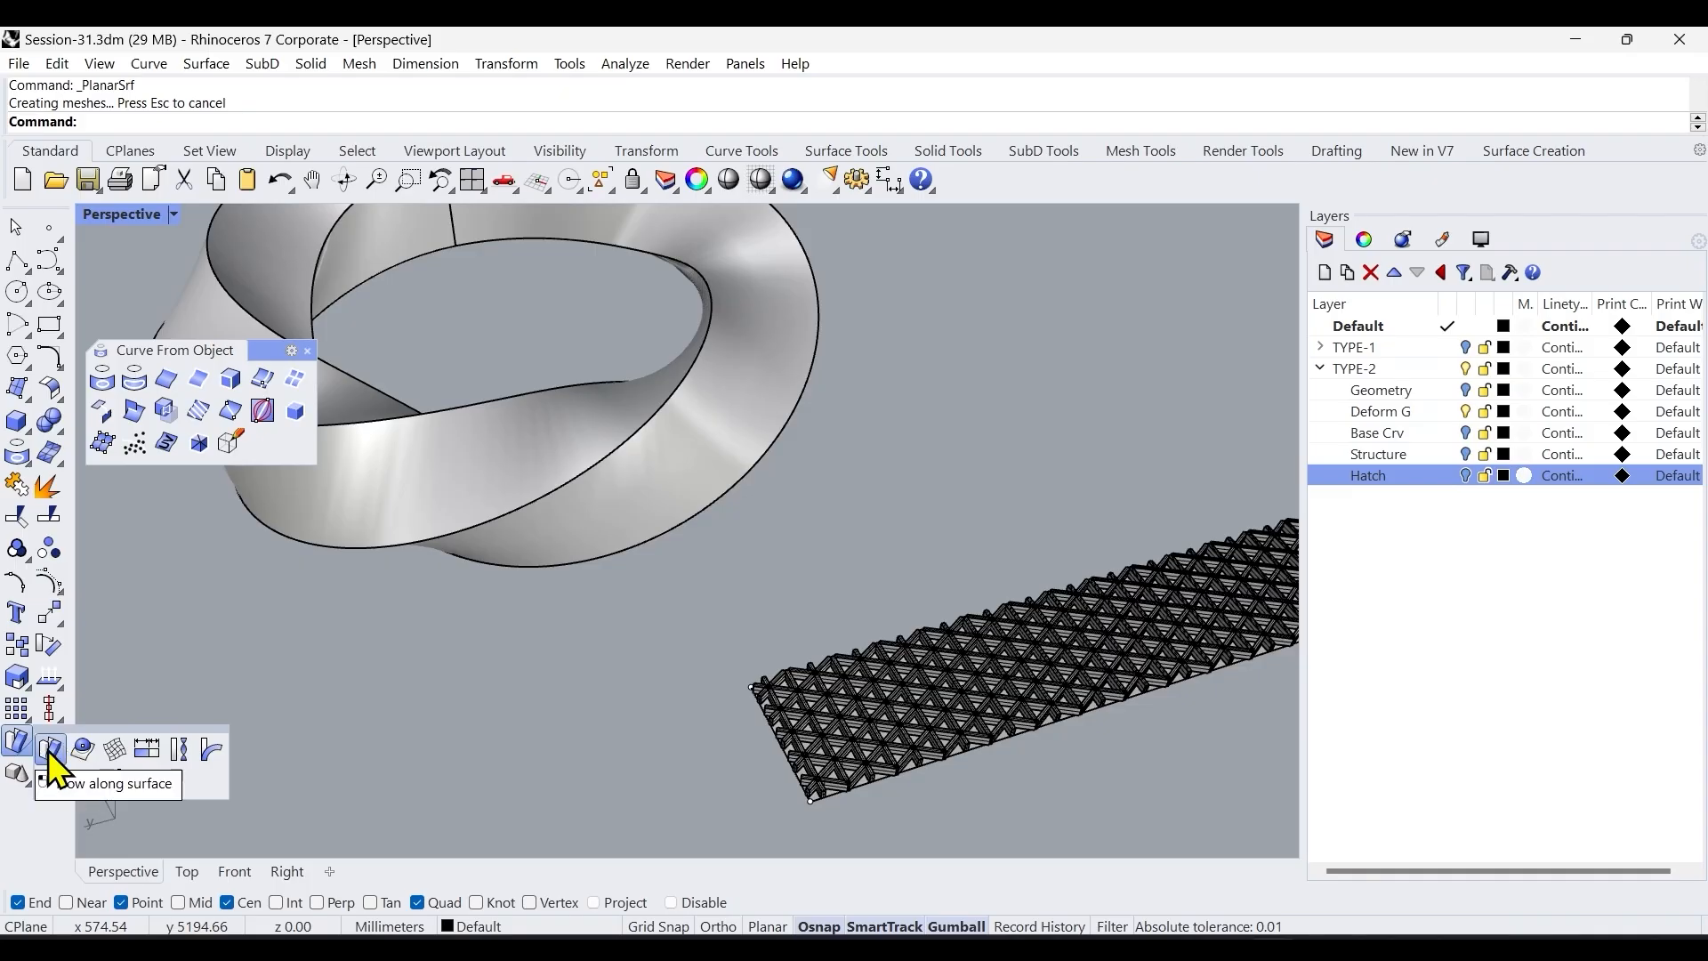
left_click(48, 750)
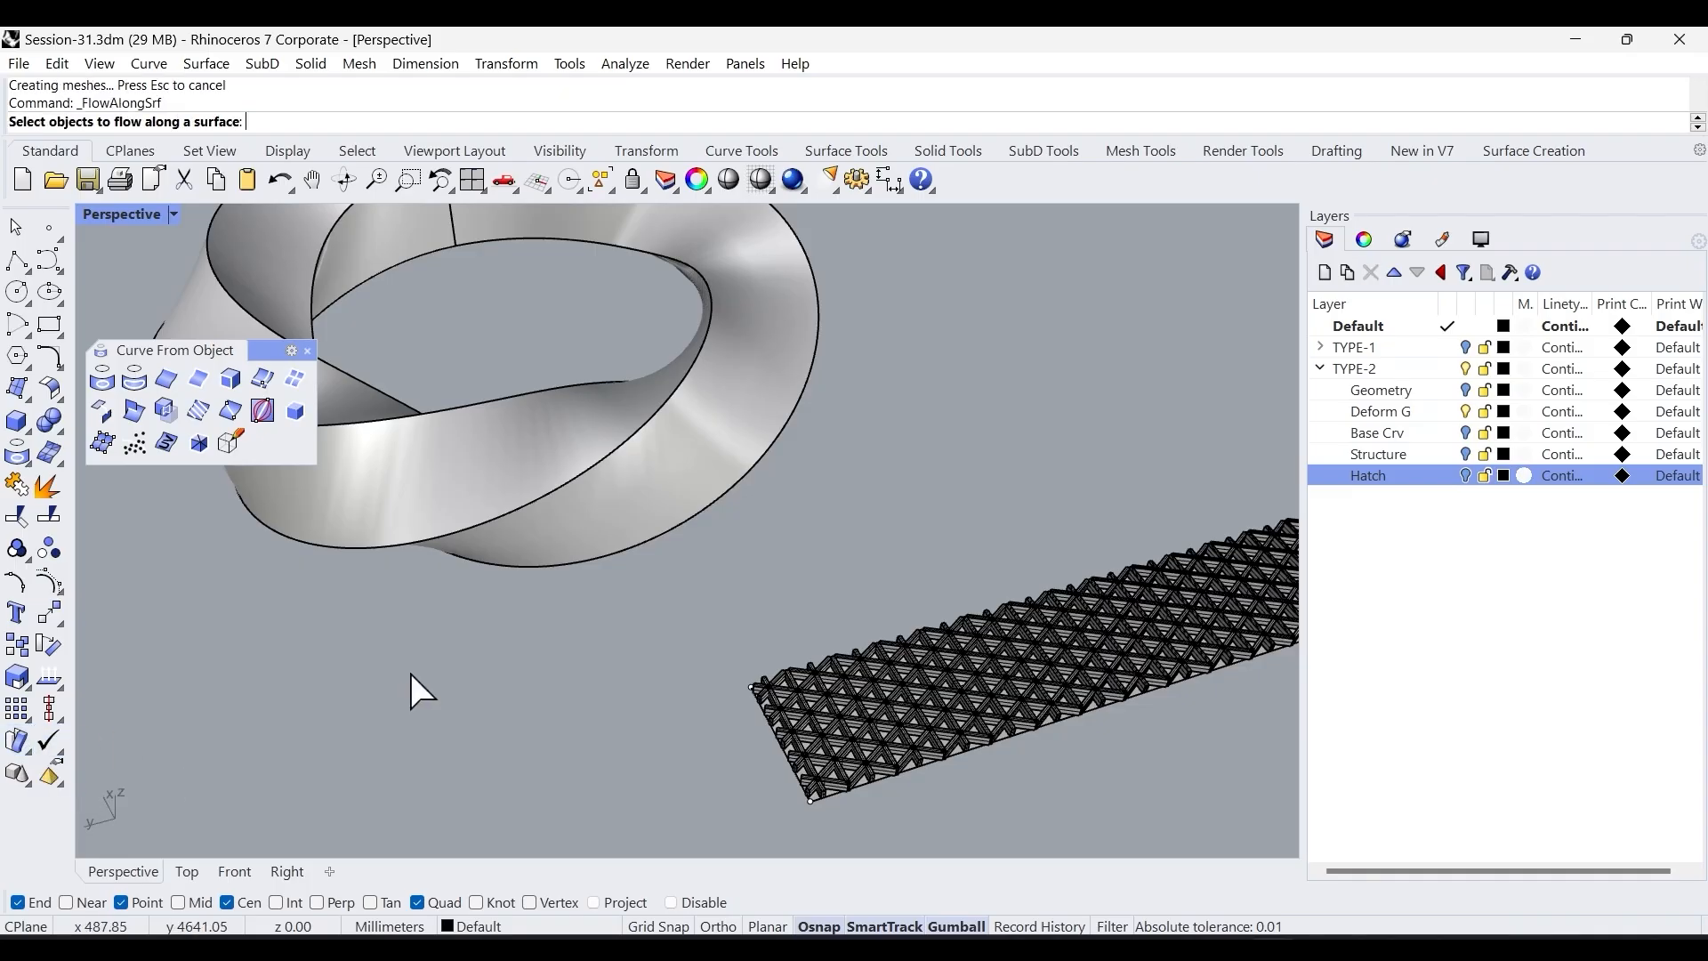
left_click(849, 699)
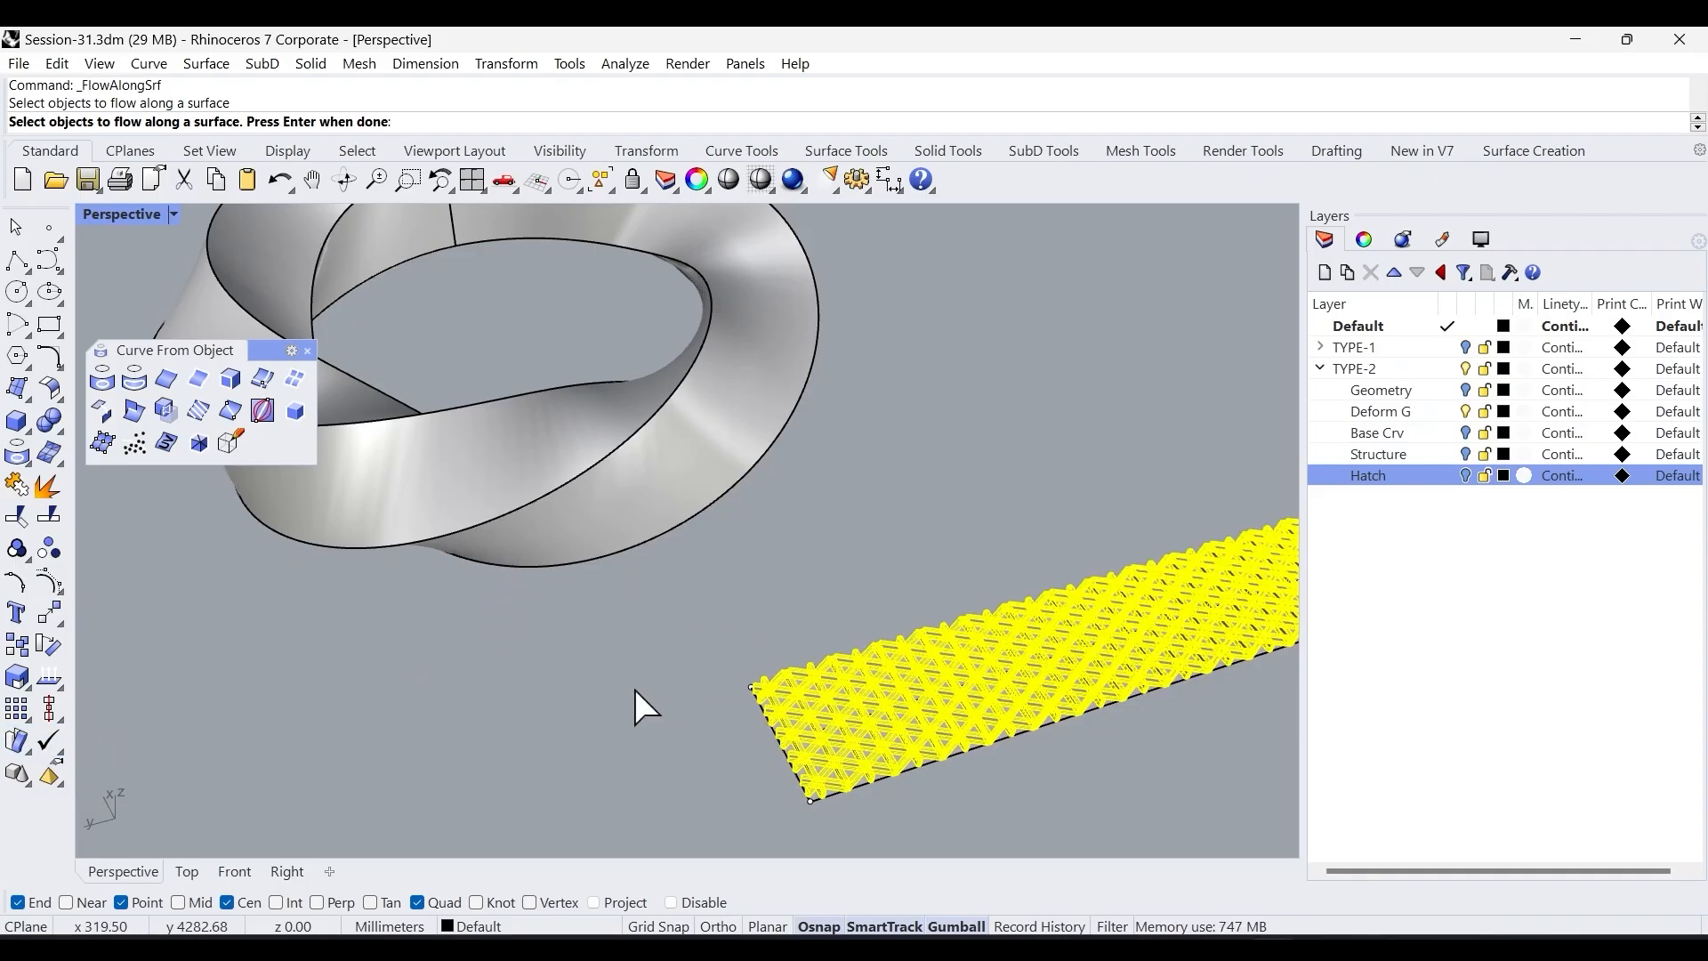
key("Return")
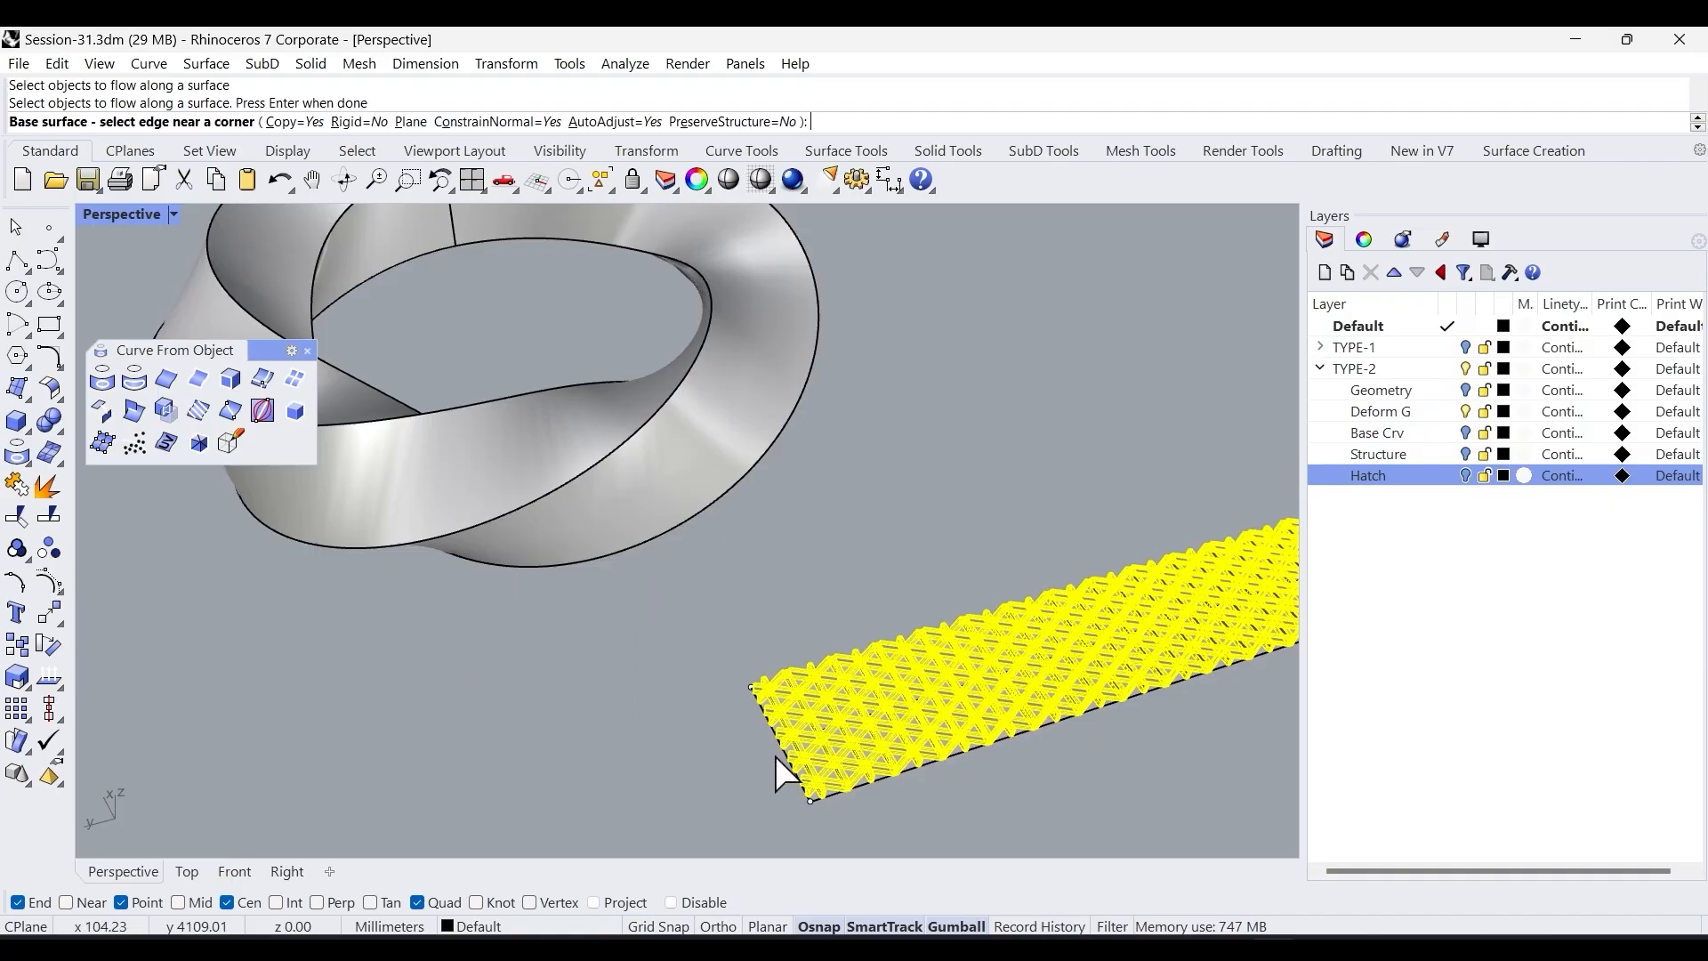
scroll(776, 756, "up", 5)
scroll(825, 707, "up", 3)
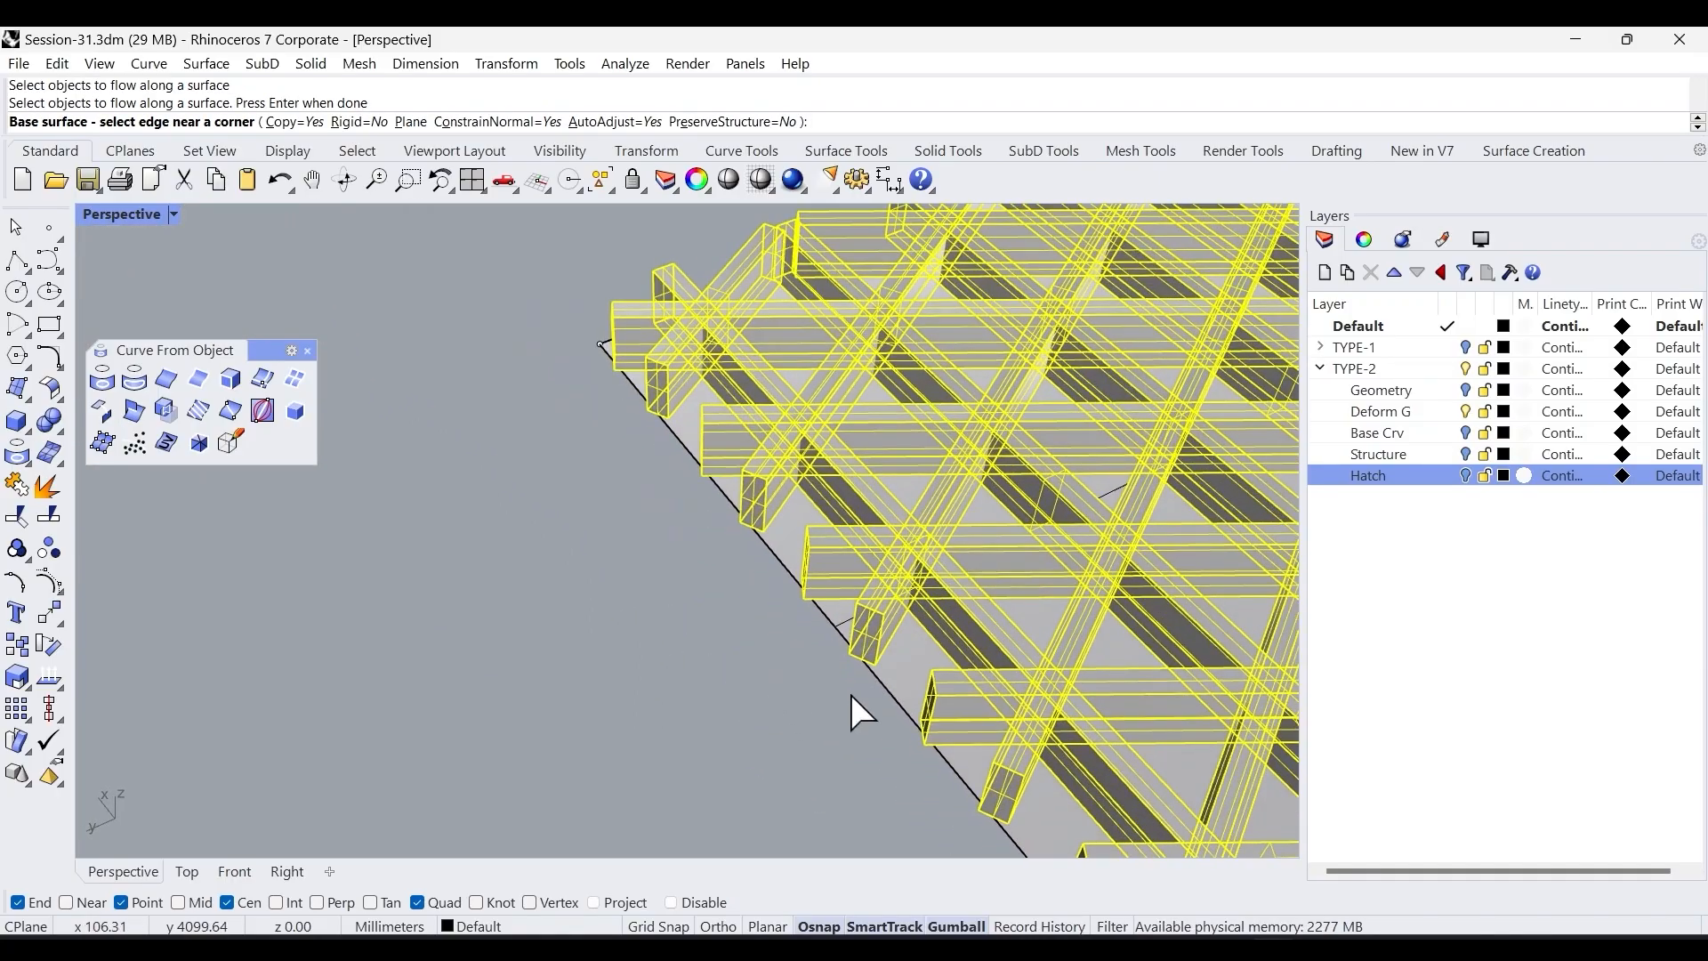
left_click(839, 619)
scroll(809, 685, "down", 8)
mouse_move(605, 394)
right_mouse_down()
mouse_move(564, 484)
mouse_move(617, 411)
right_mouse_up()
scroll(845, 376, "up", 5)
left_click(872, 371)
left_click(877, 372)
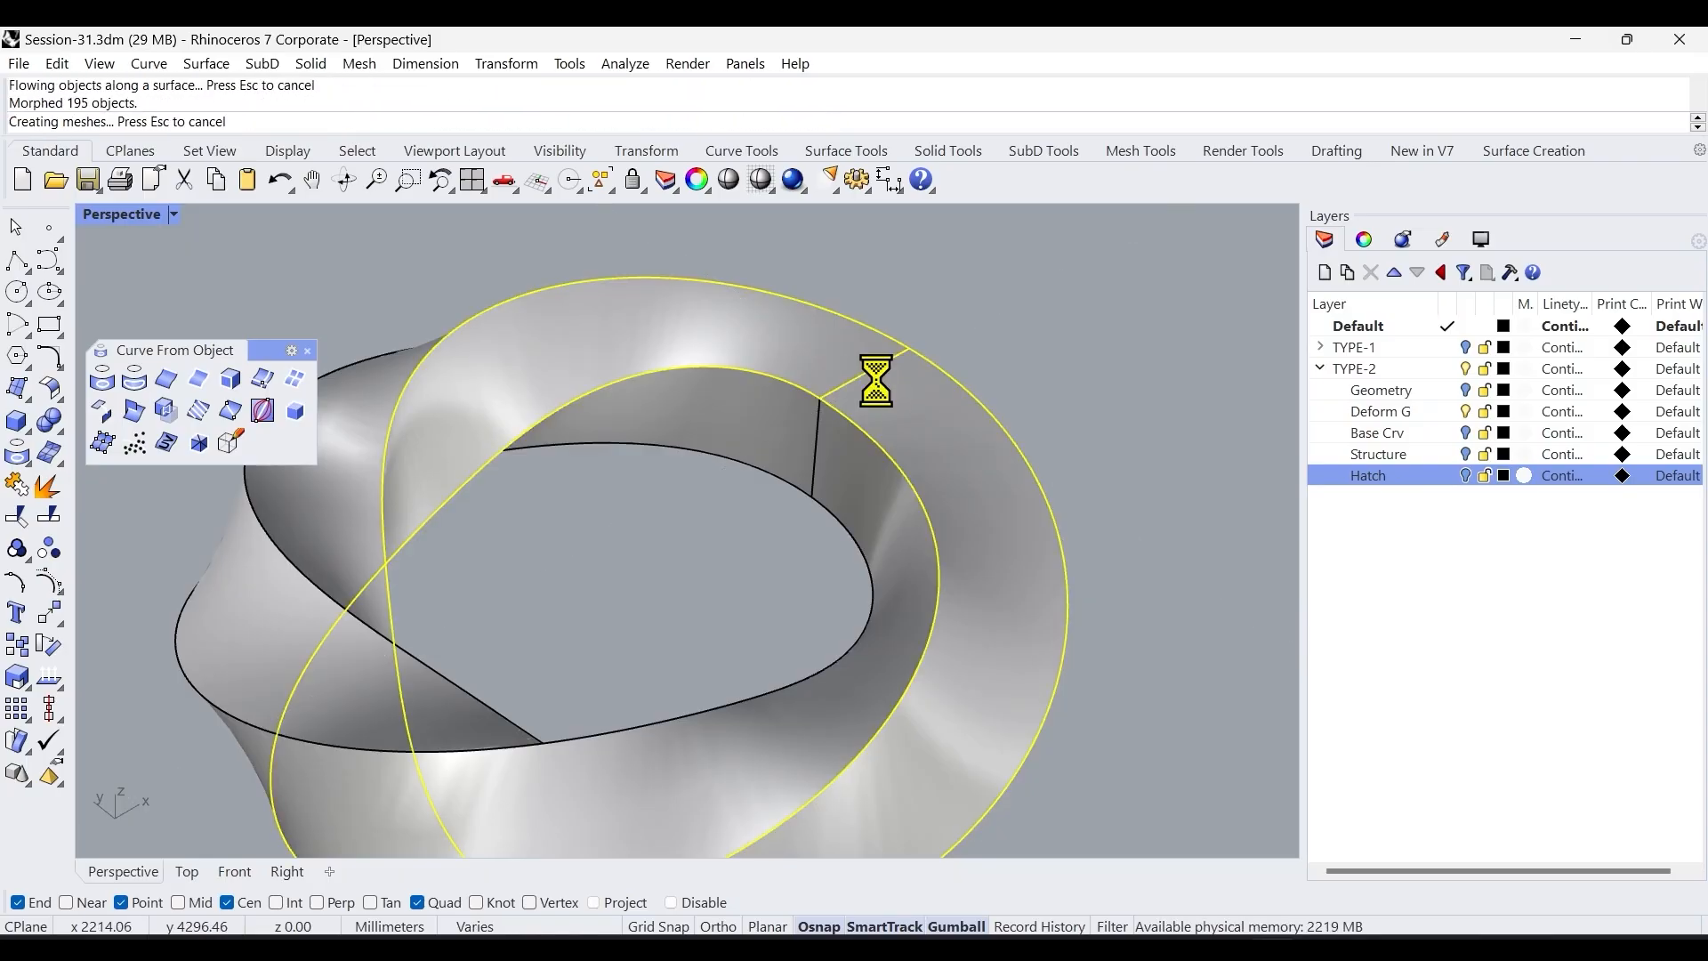
key("ctrl+z")
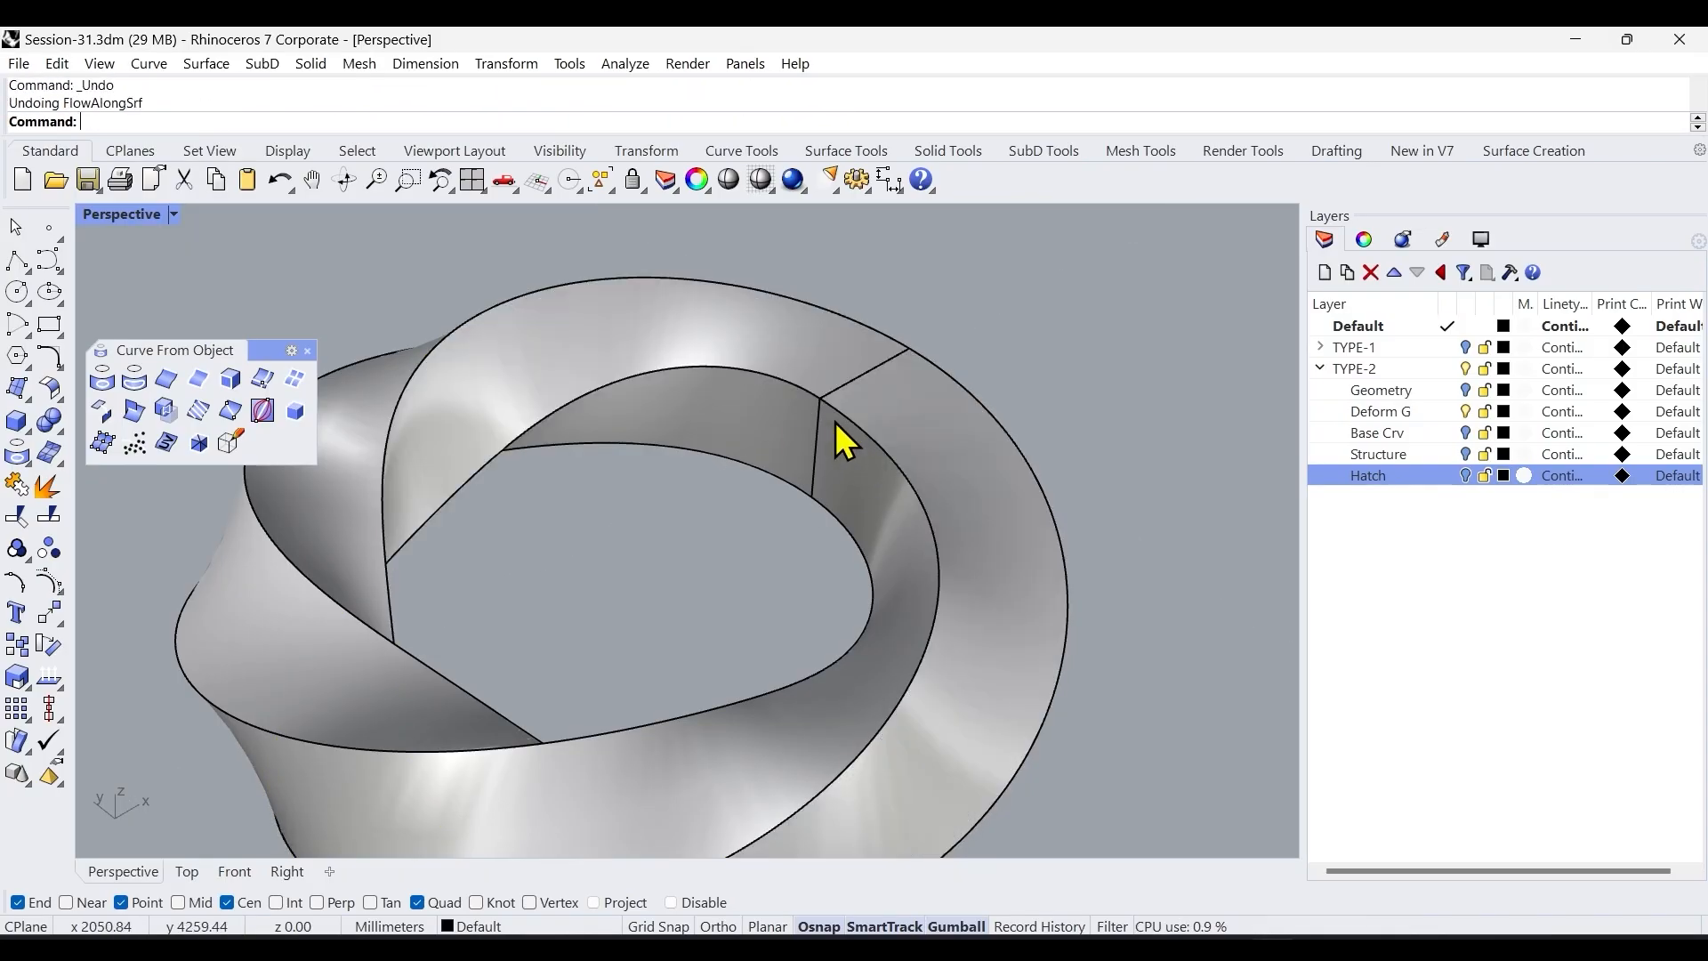
Start FlowAlongSrf with Copy=Yes on the grouped flat lattice, taking the planar strip's short end edge as the base edge.
scroll(828, 415, "down", 3)
scroll(829, 413, "down", 5)
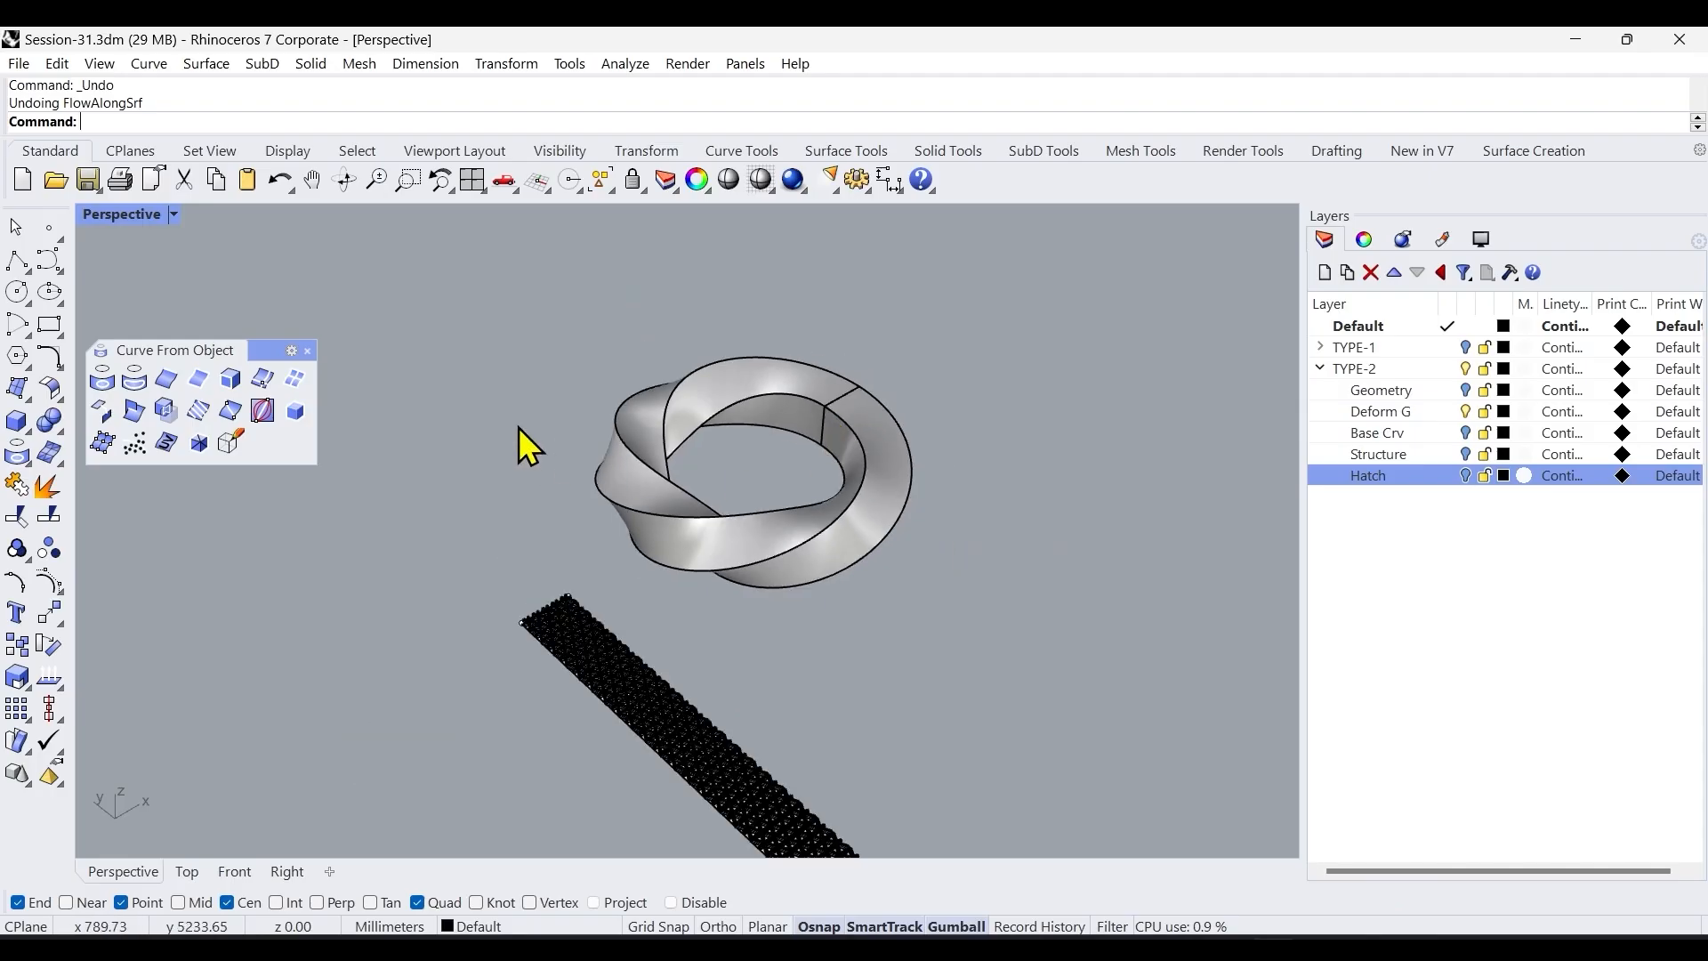
right_click(531, 540)
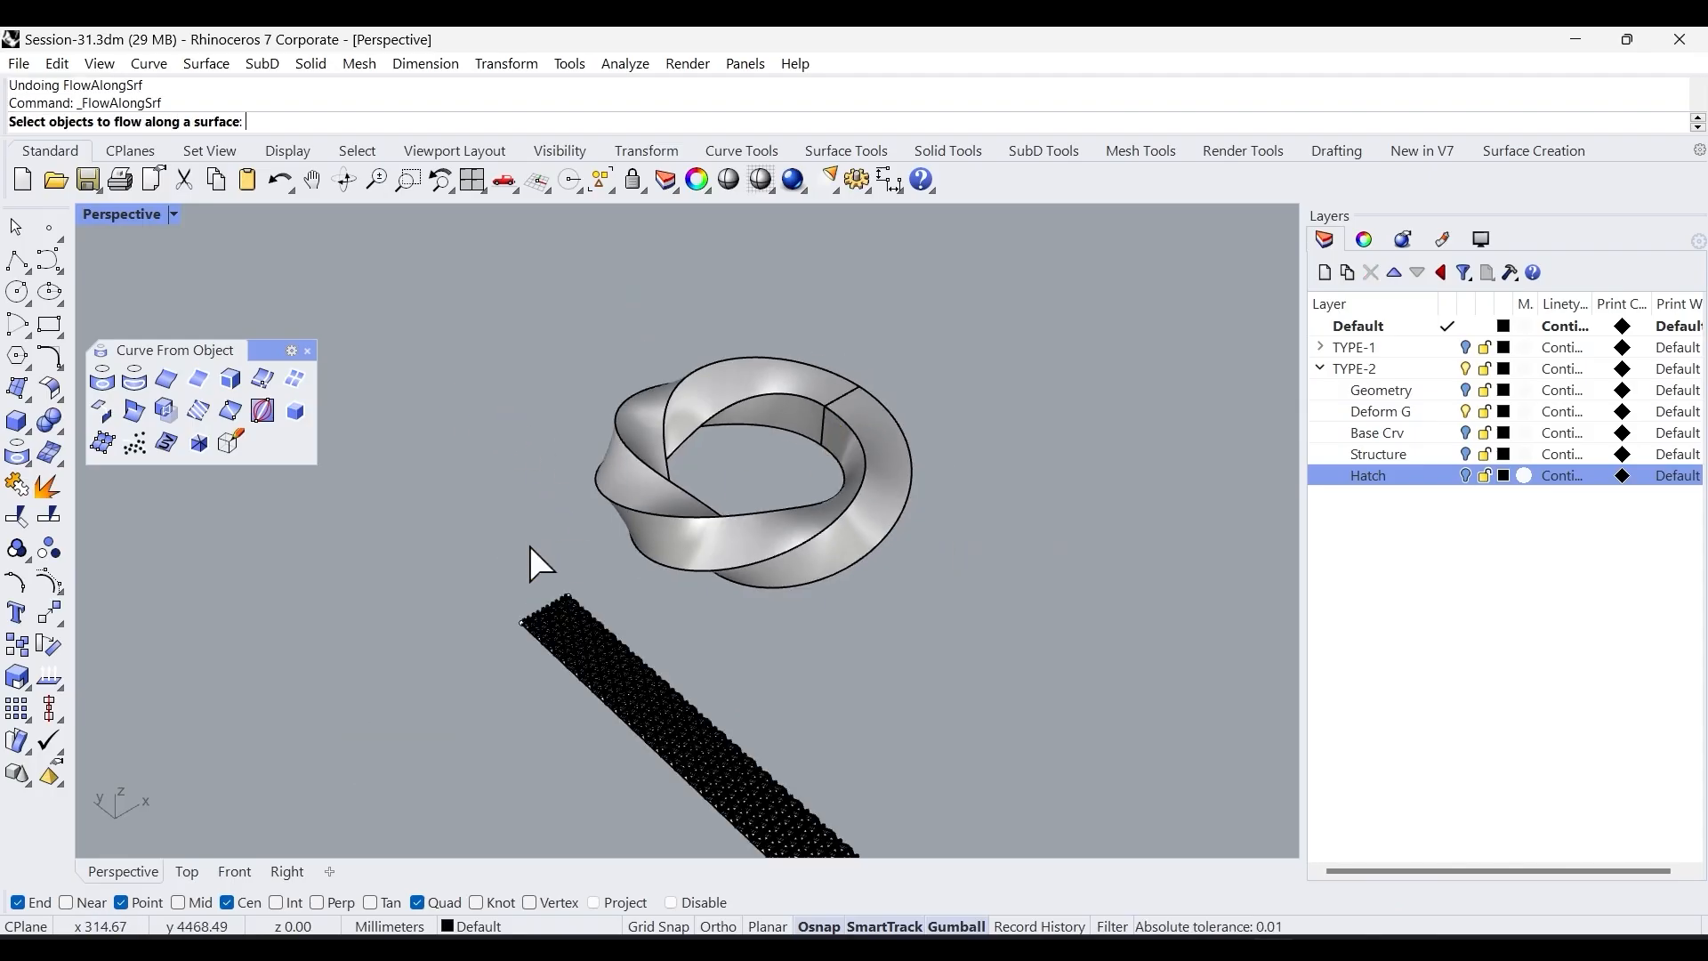
scroll(494, 638, "up", 3)
left_click(610, 638)
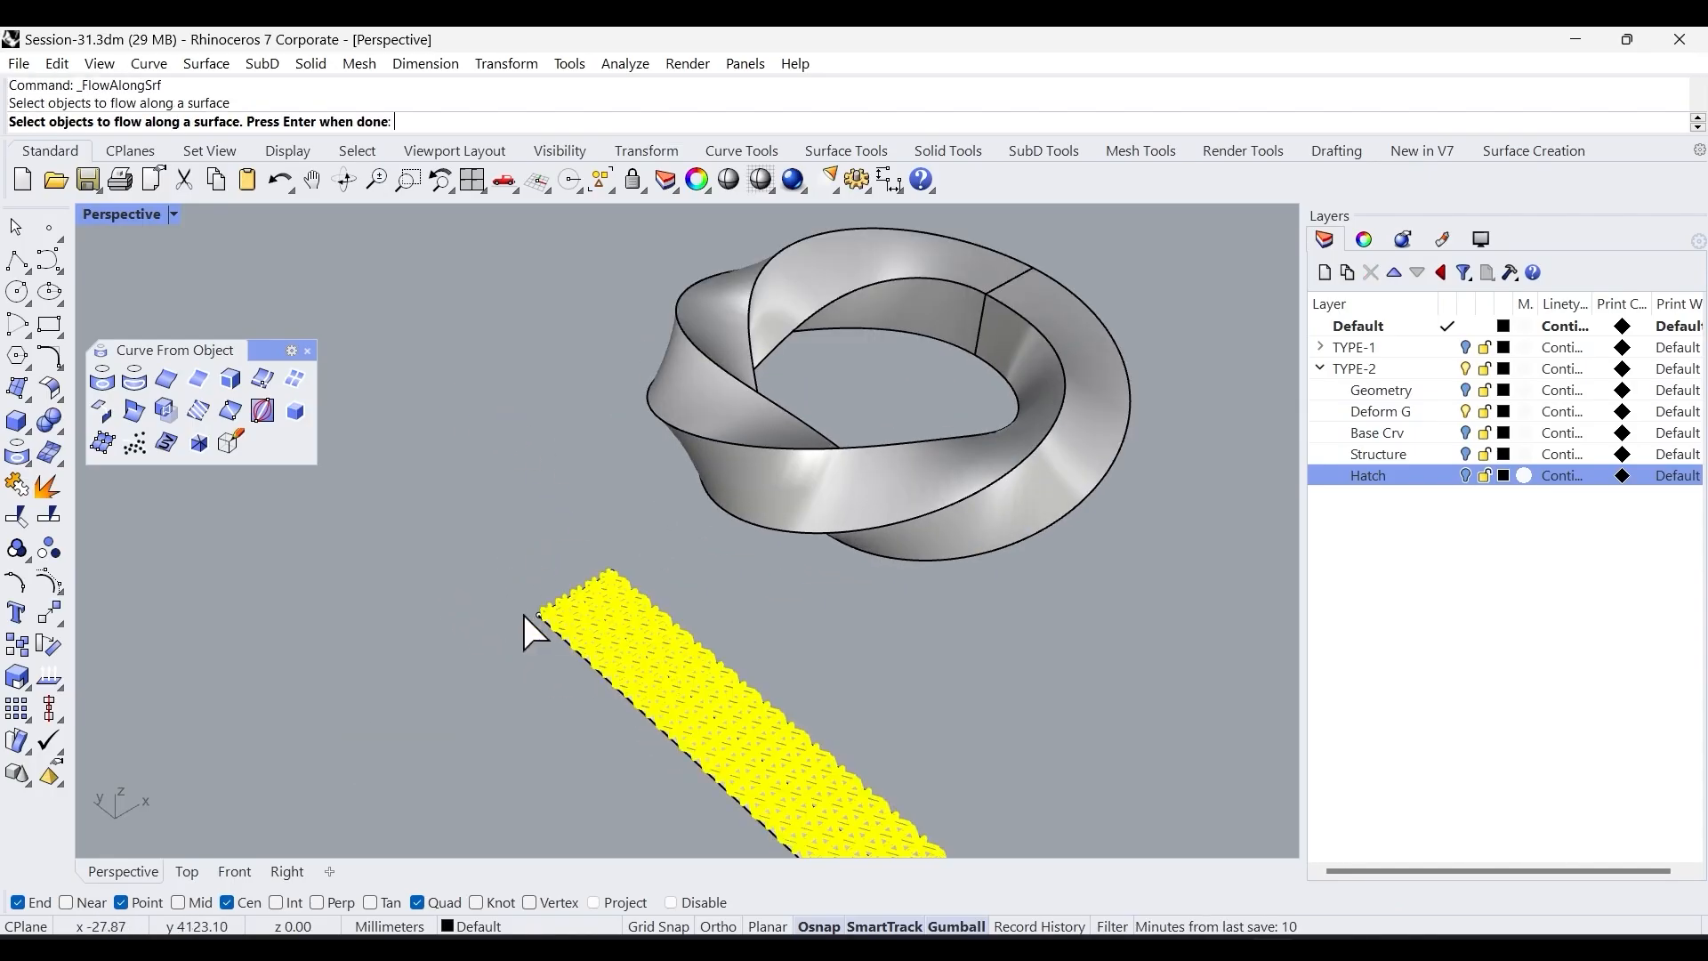
scroll(551, 559, "up", 2)
scroll(560, 578, "up", 2)
key("Return")
scroll(596, 649, "up", 5)
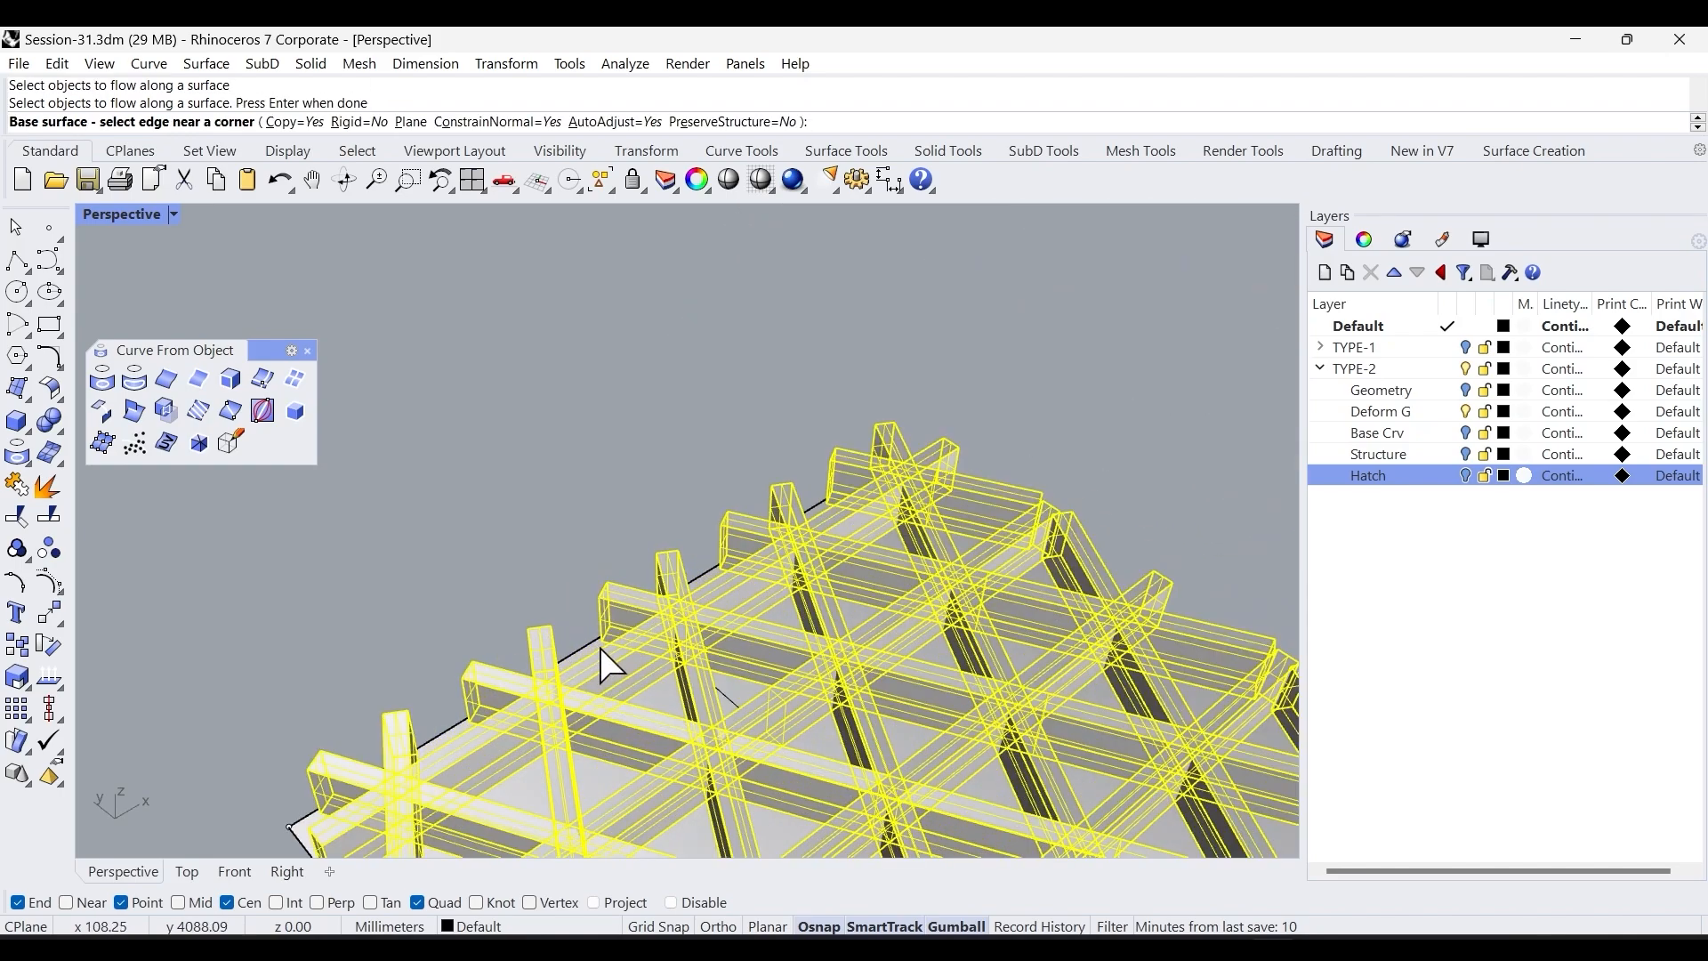
scroll(697, 667, "down", 6)
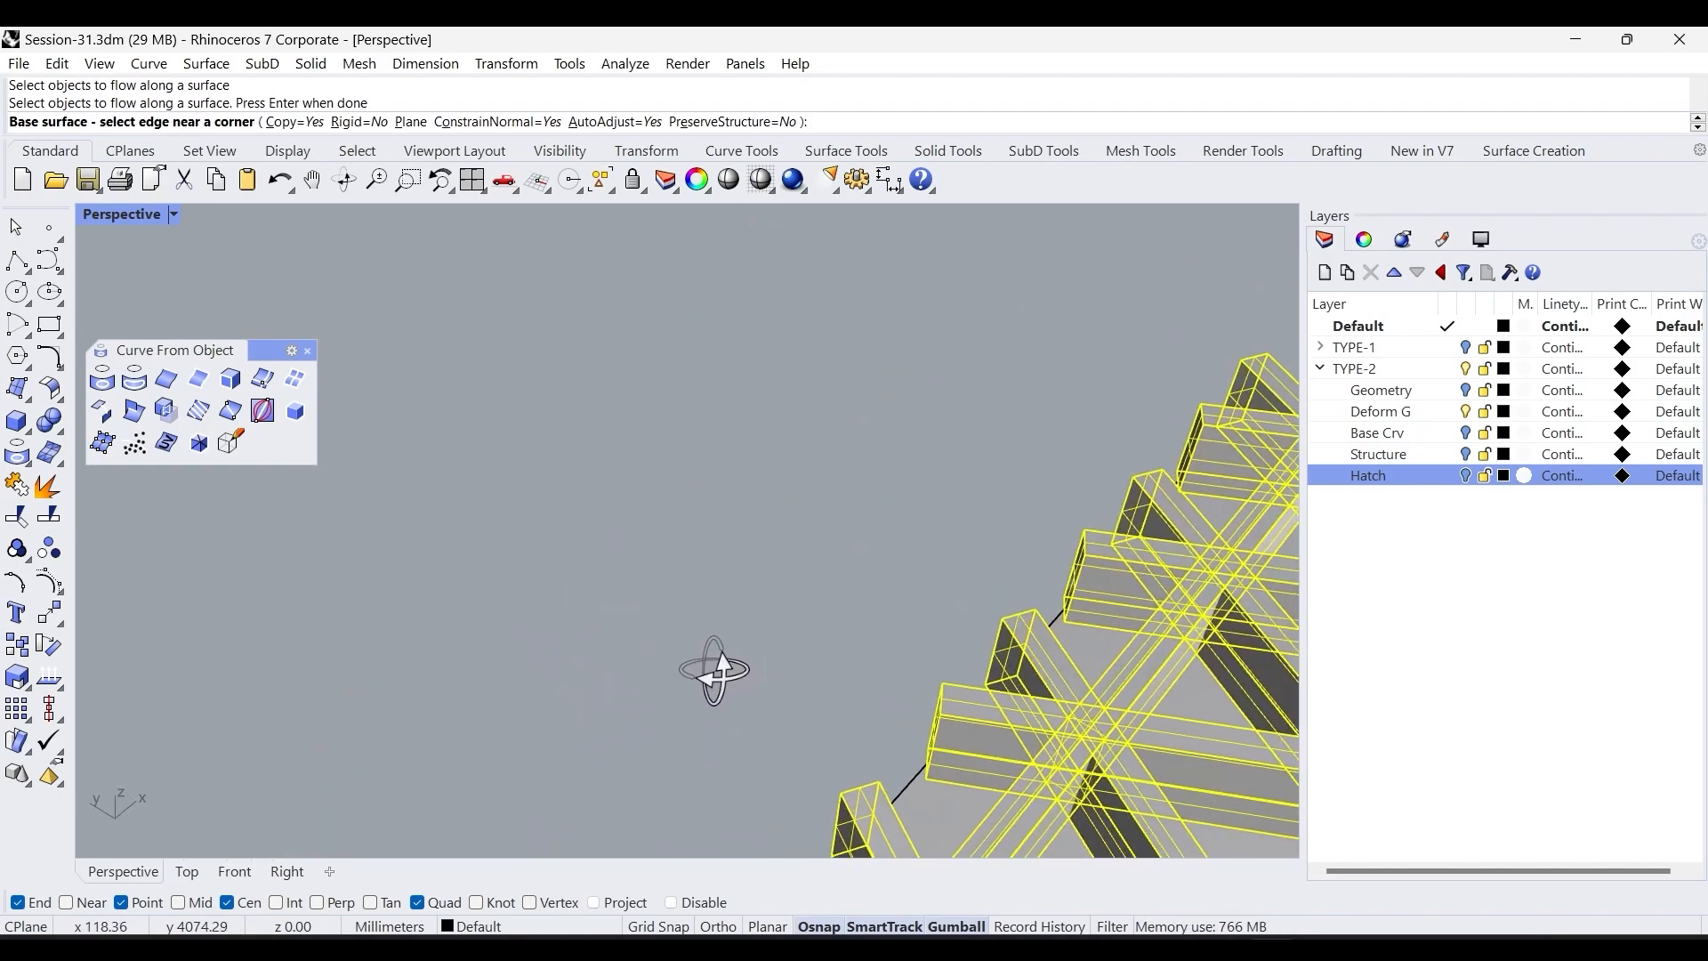
scroll(536, 545, "down", 5)
right_click_drag(711, 716, 965, 685)
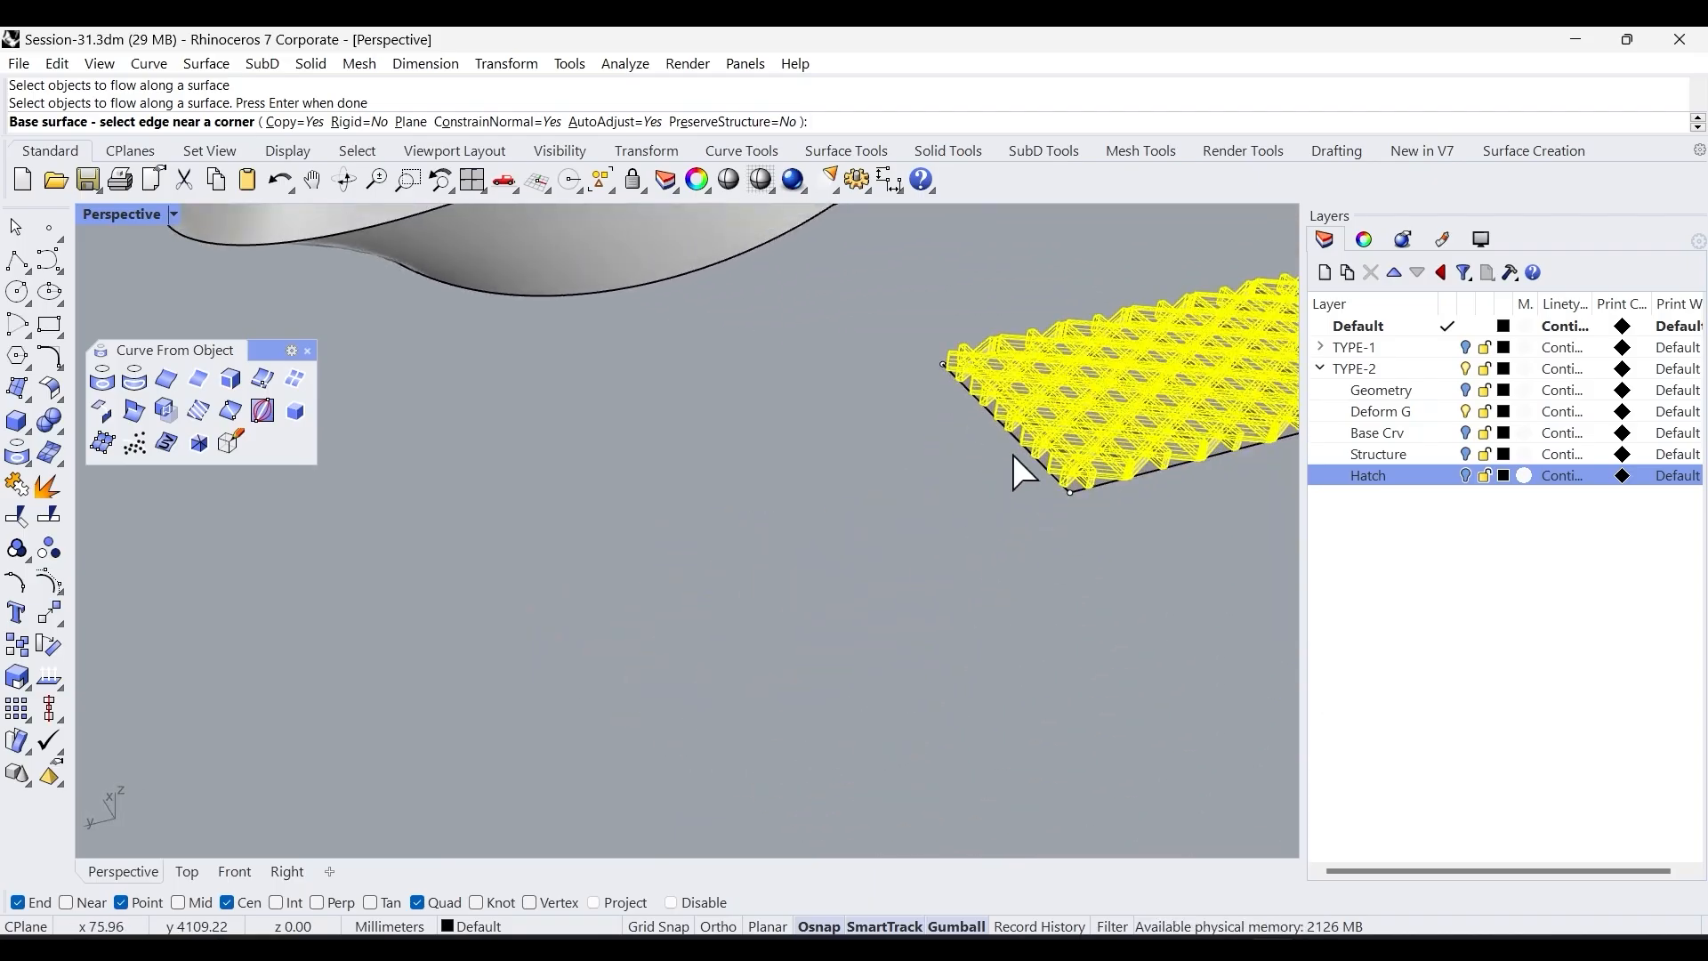
scroll(1020, 435, "up", 8)
left_click(977, 365)
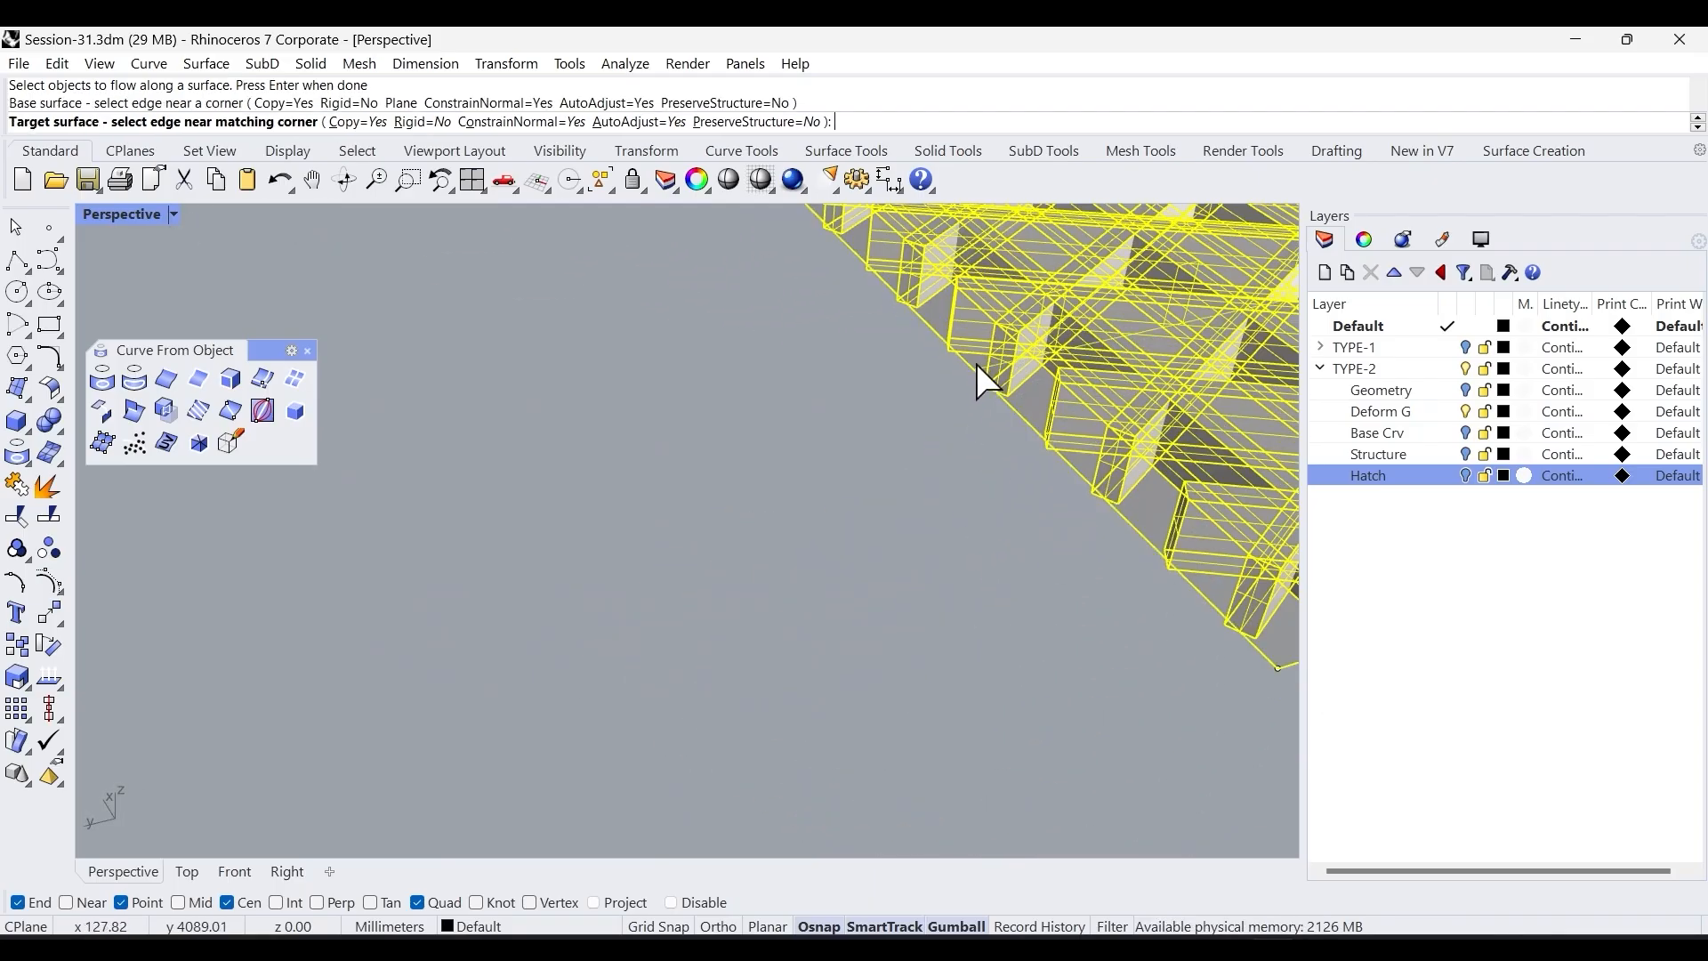
Set ConstrainNormal=No and AutoAdjust=No and flow the lattice onto the twisted ring's upper face as the target surface.
scroll(653, 688, "down", 8)
right_click_drag(684, 543, 820, 720, "shift")
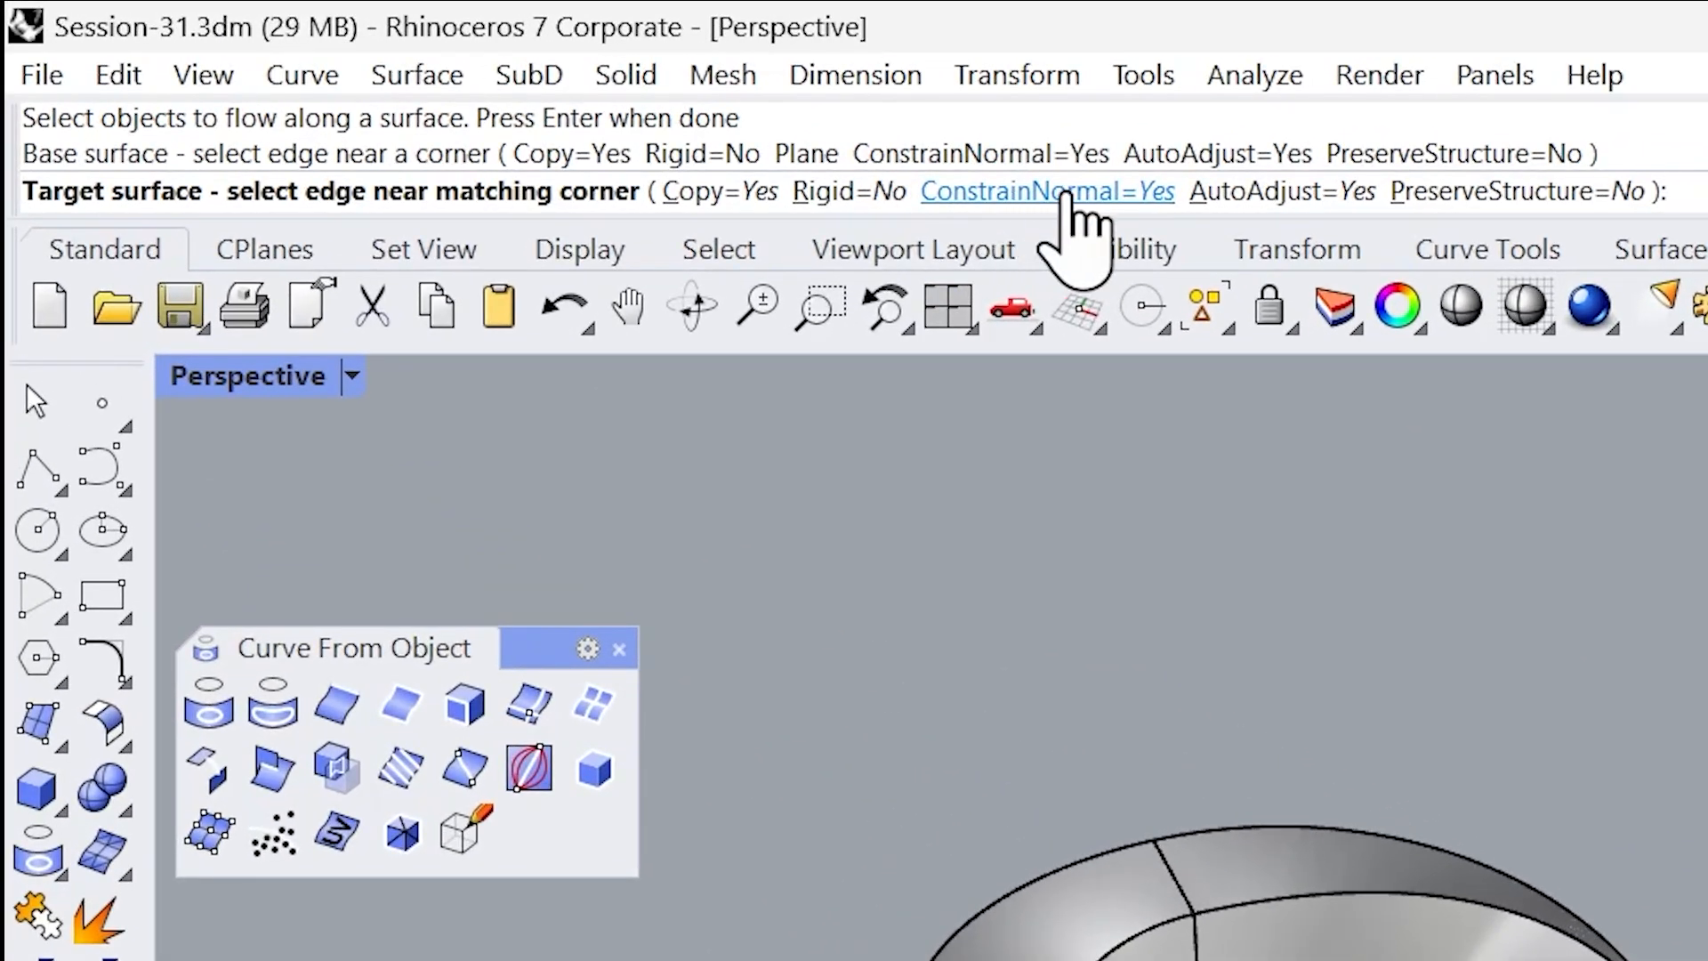
left_click(1103, 194)
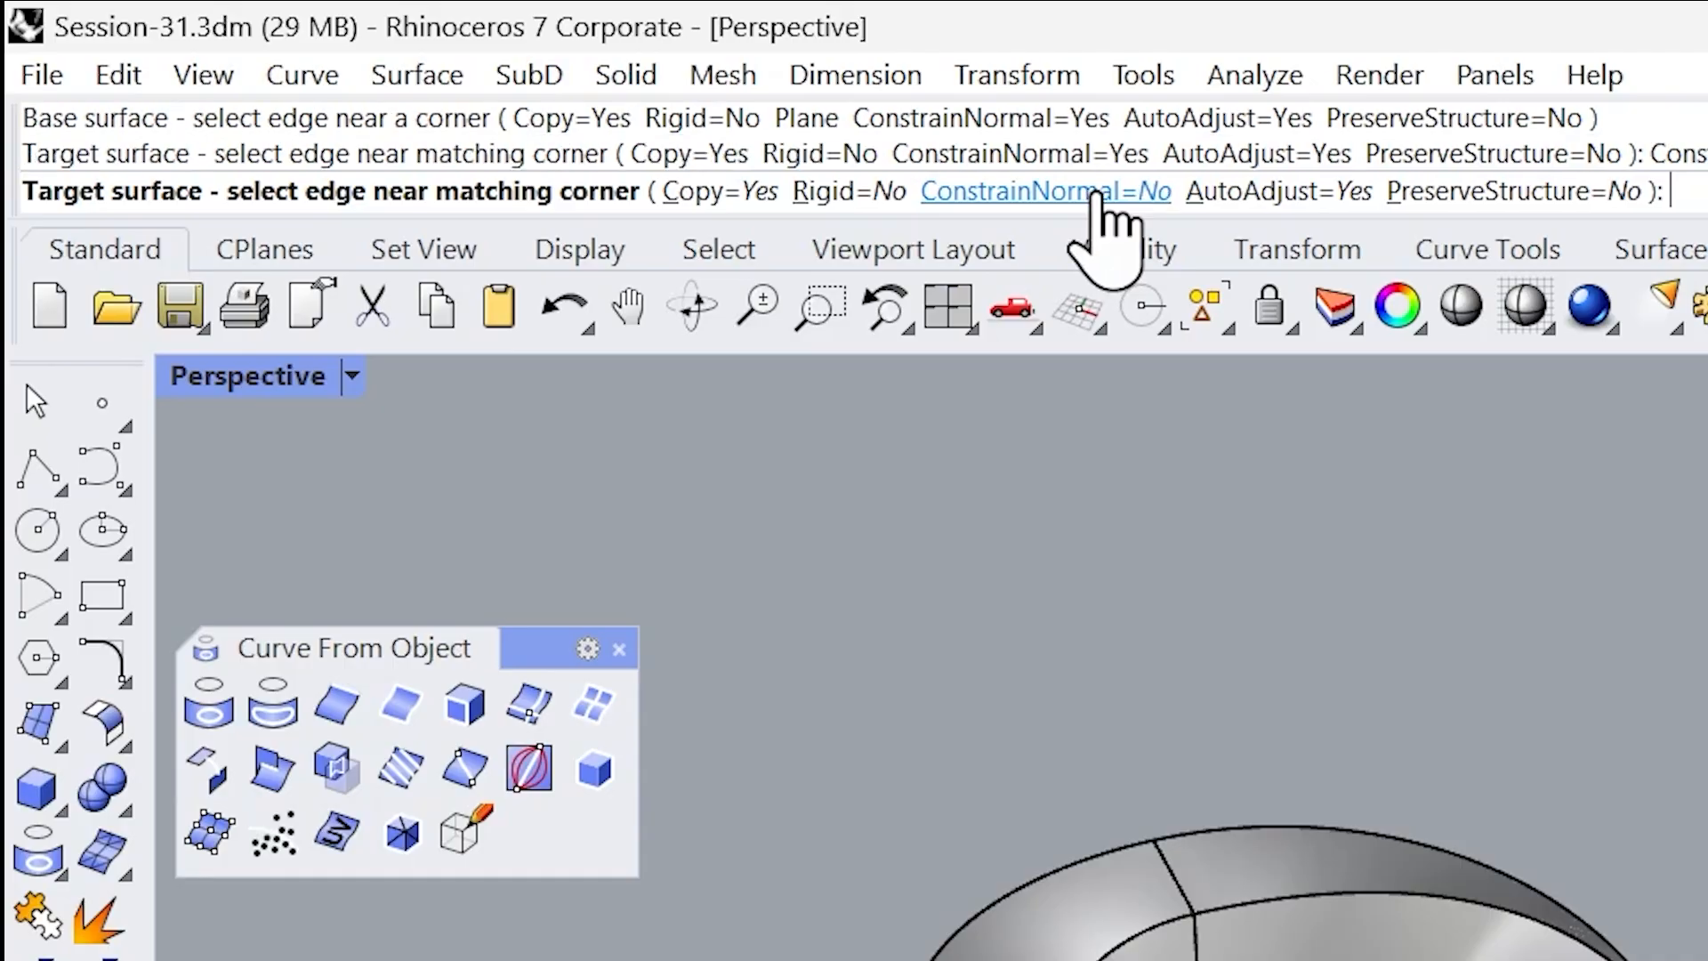
left_click(1245, 194)
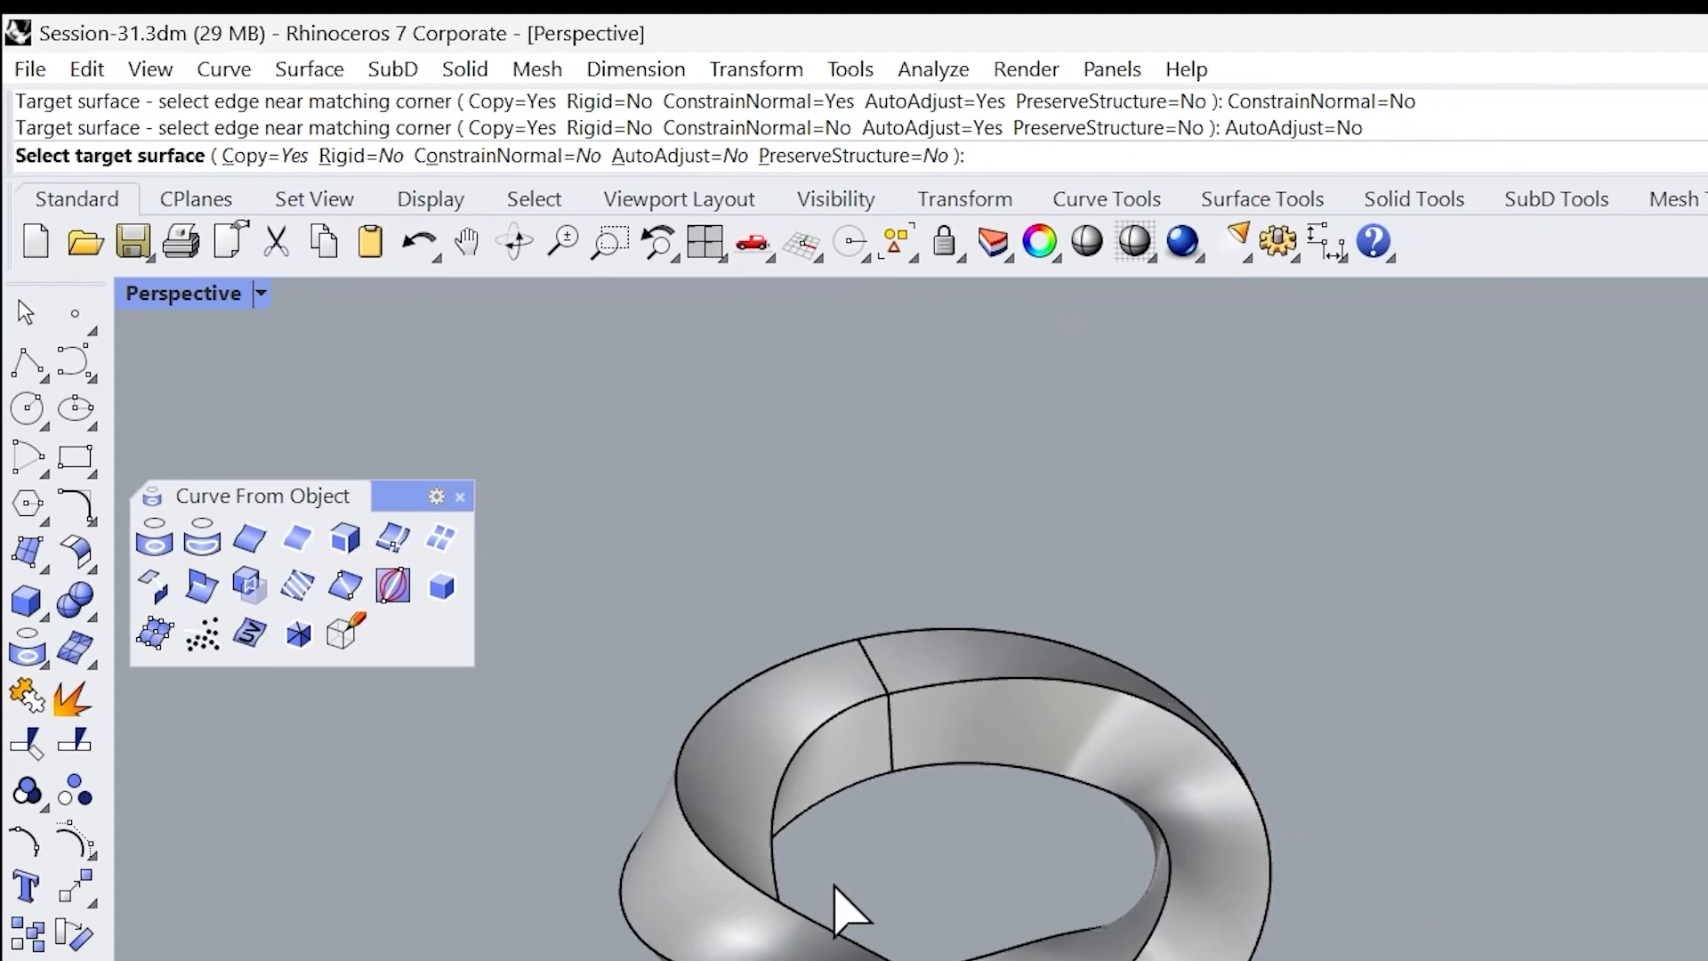
right_click_drag(833, 886, 373, 605)
right_click_drag(824, 601, 863, 528)
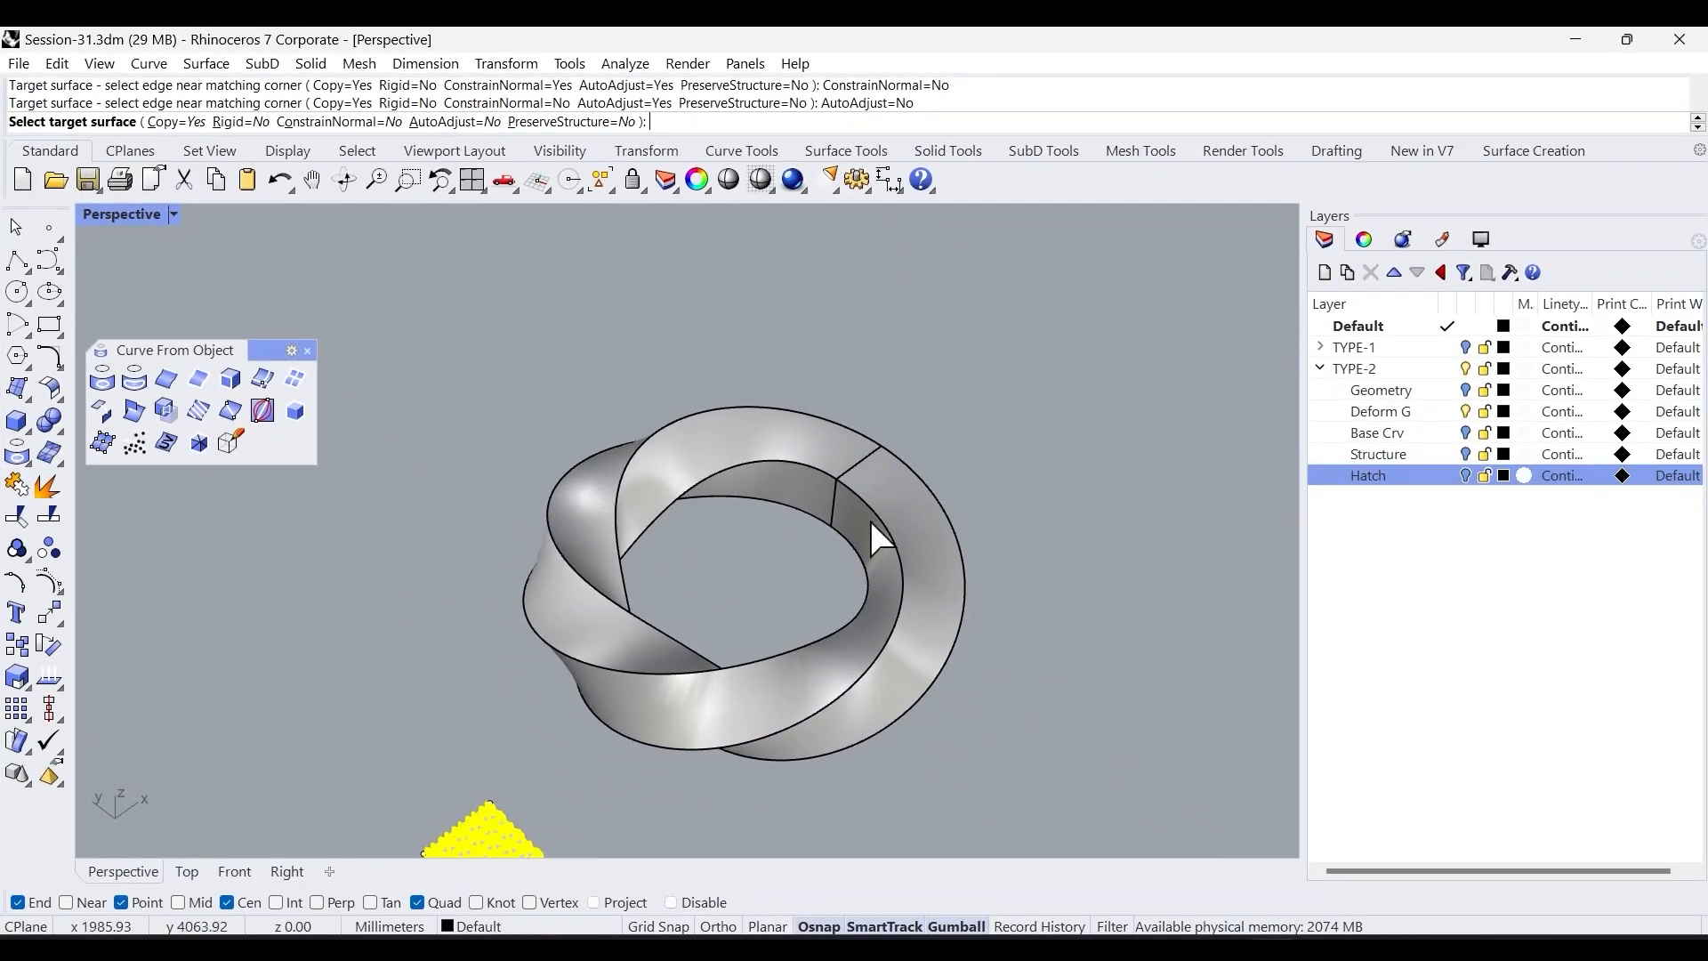
scroll(845, 450, "up", 7)
left_click(852, 451)
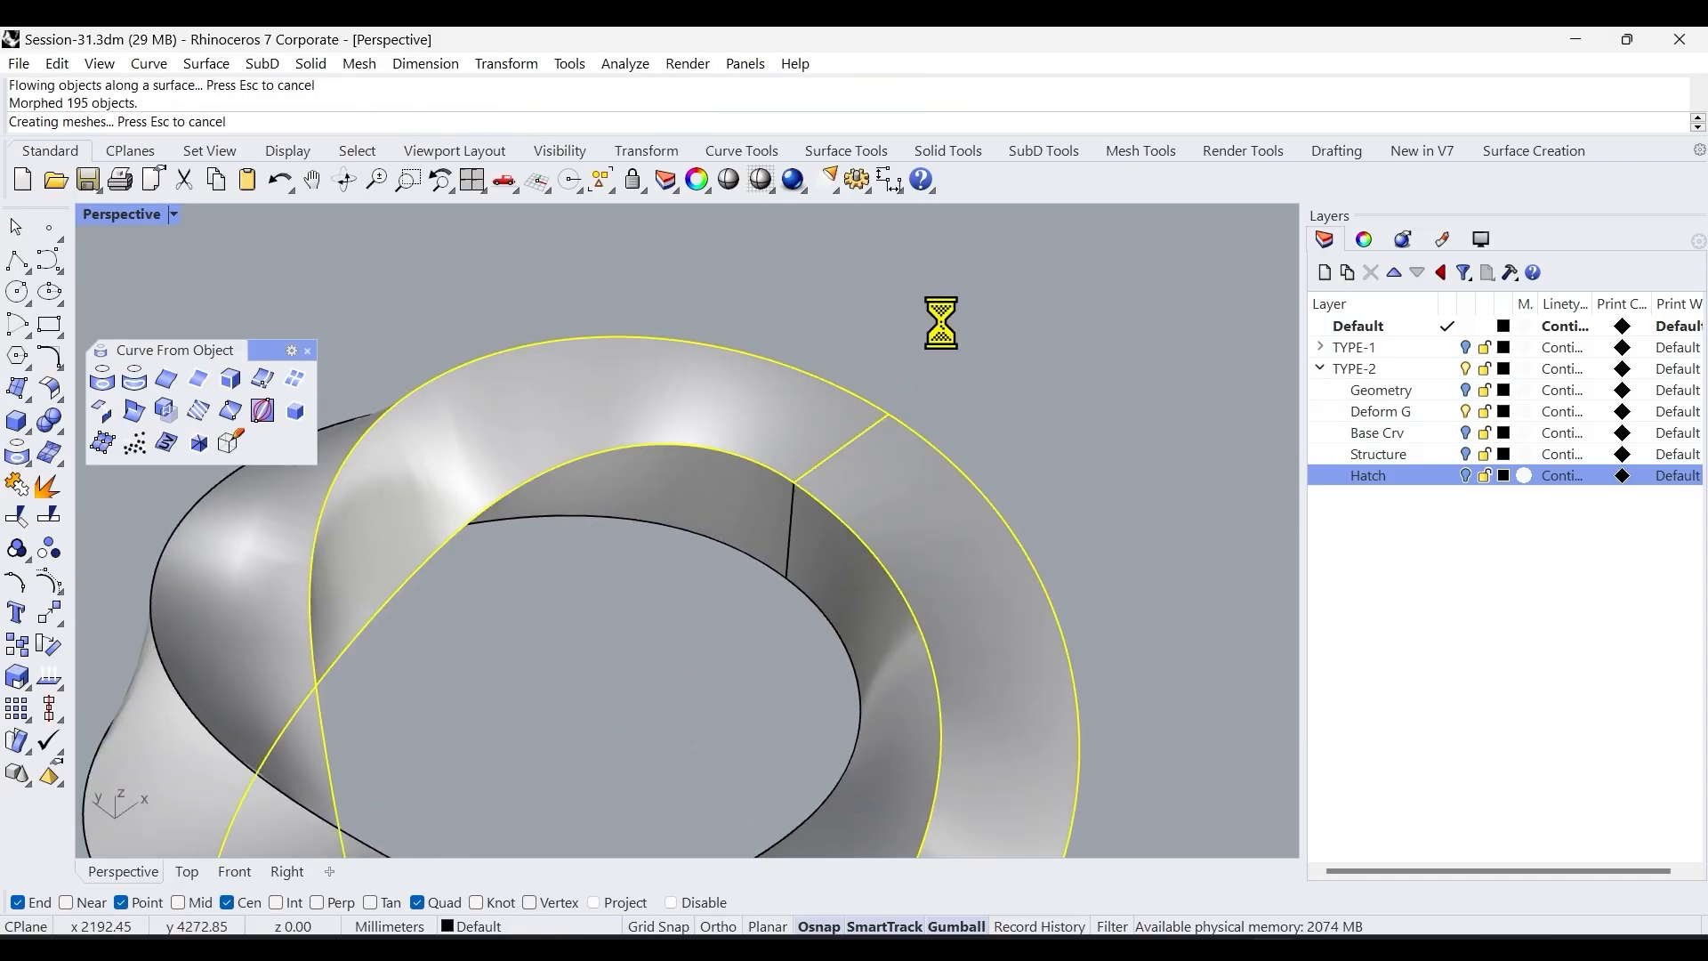
scroll(943, 430, "down", 8)
right_click_drag(937, 484, 950, 622)
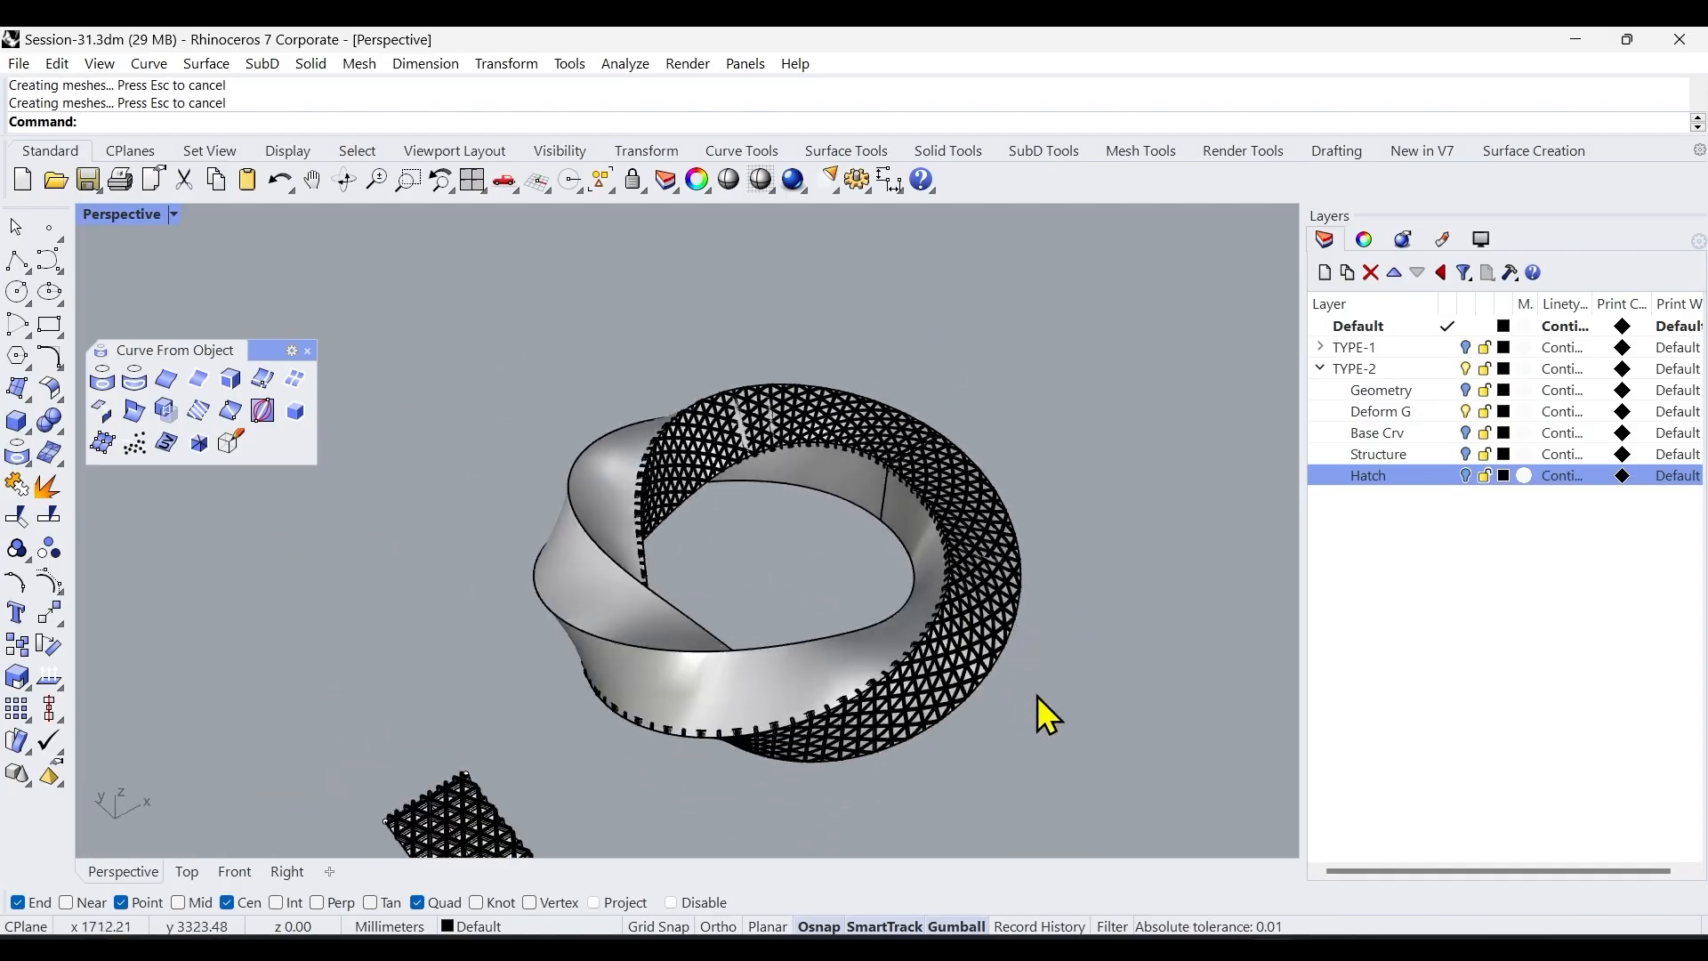
Turn on the TYPE-1 layer and turn off the TYPE-2 layer.
scroll(1033, 702, "up", 2)
scroll(1032, 707, "up", 2)
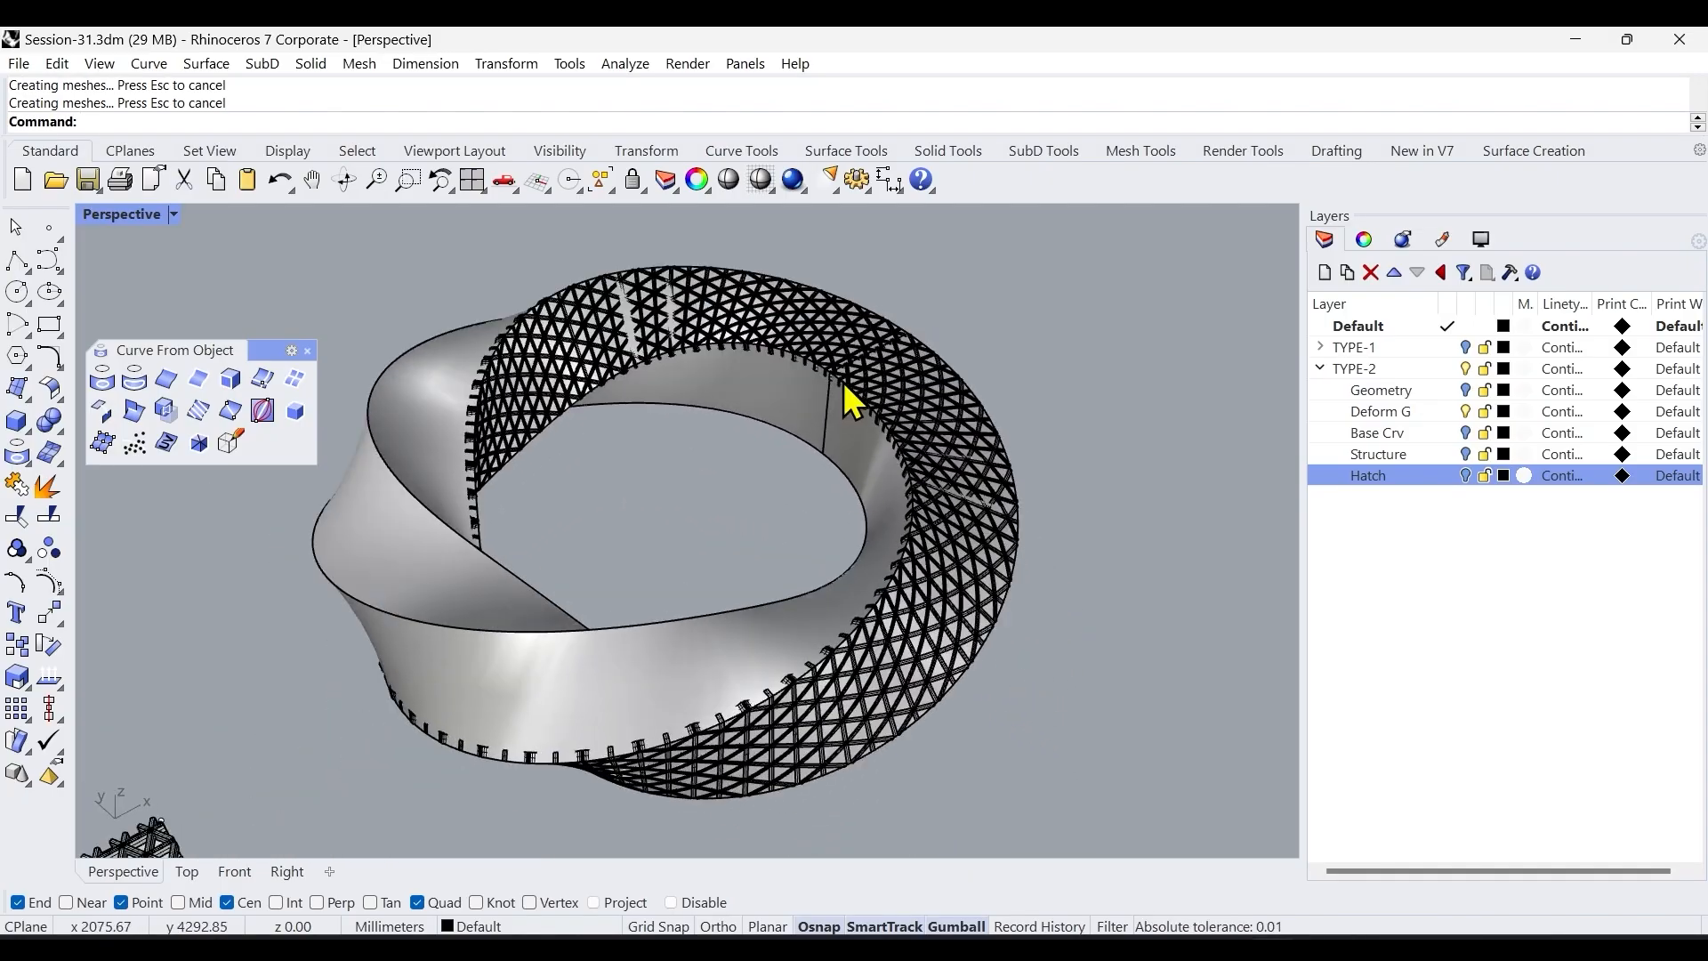
left_click(1465, 347)
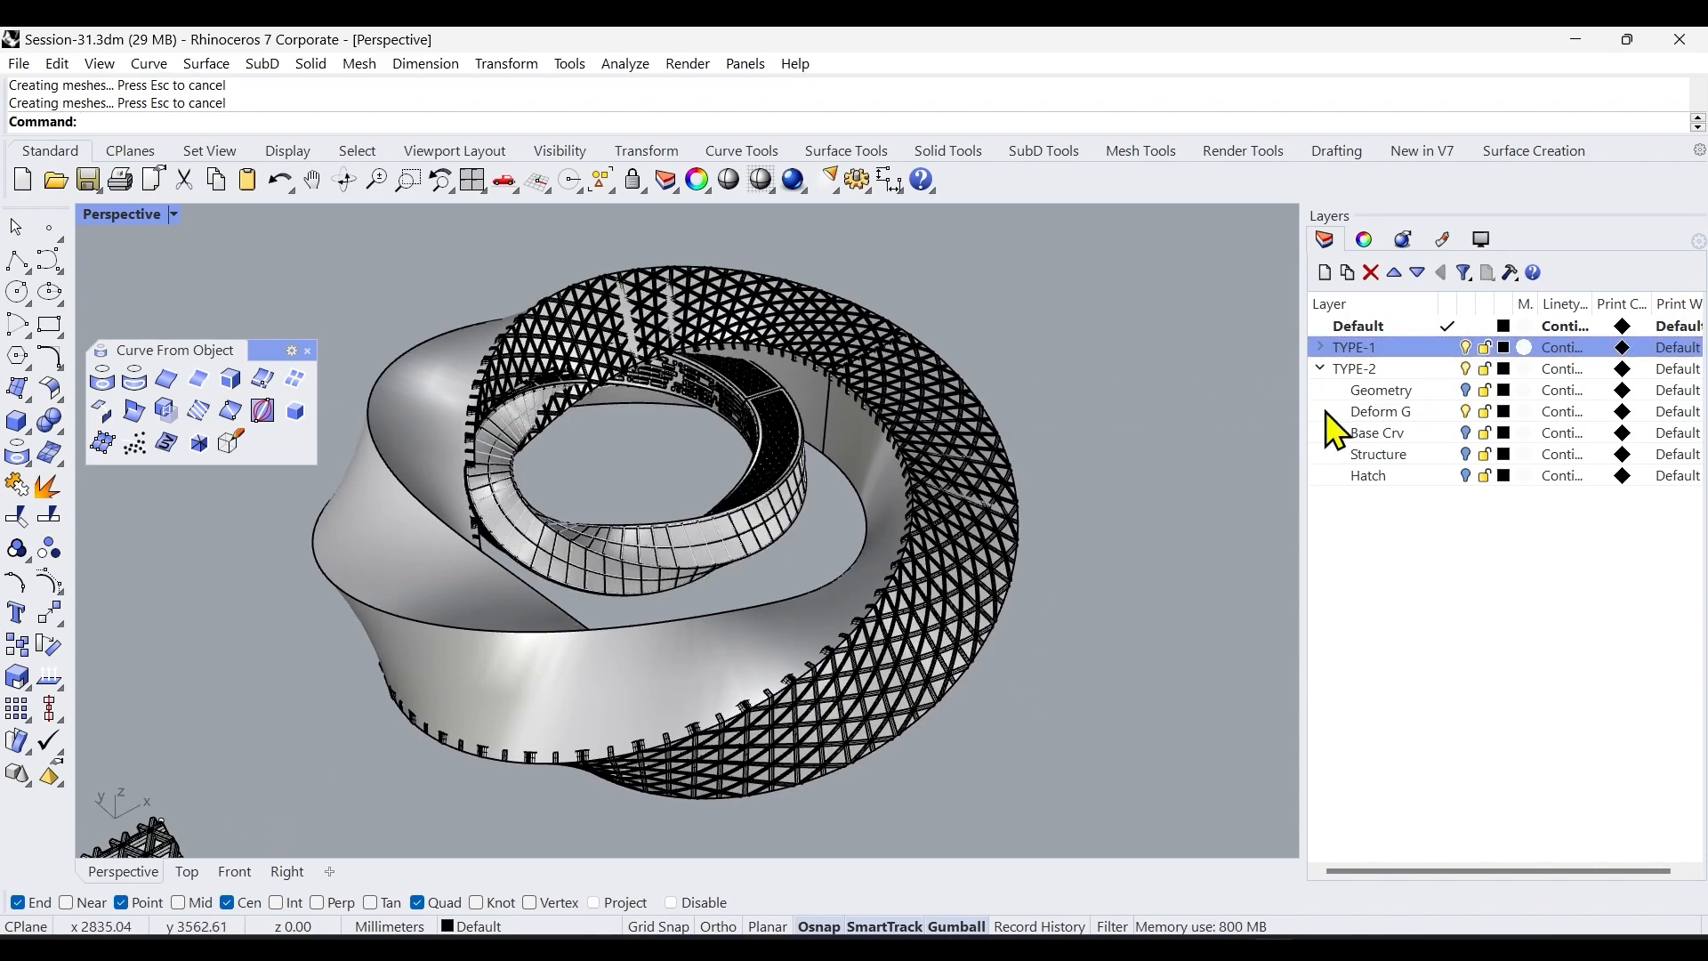
left_click(1465, 369)
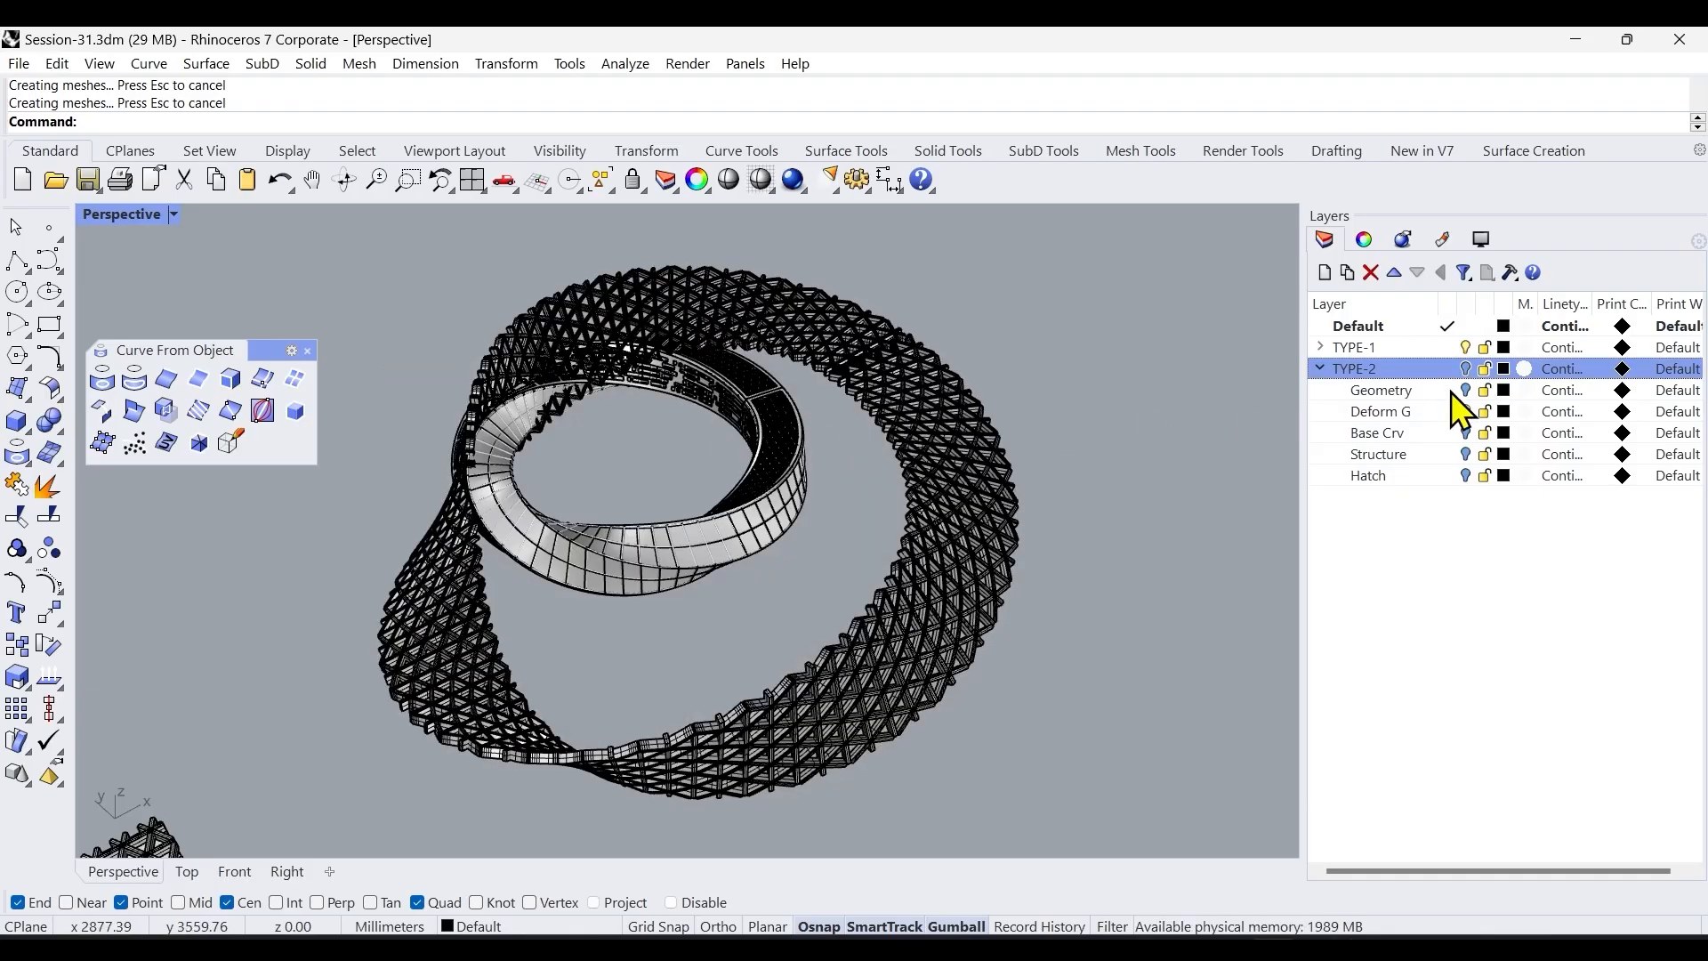
Move the flowed lattice on the ring to the Deform G layer.
left_click(926, 436)
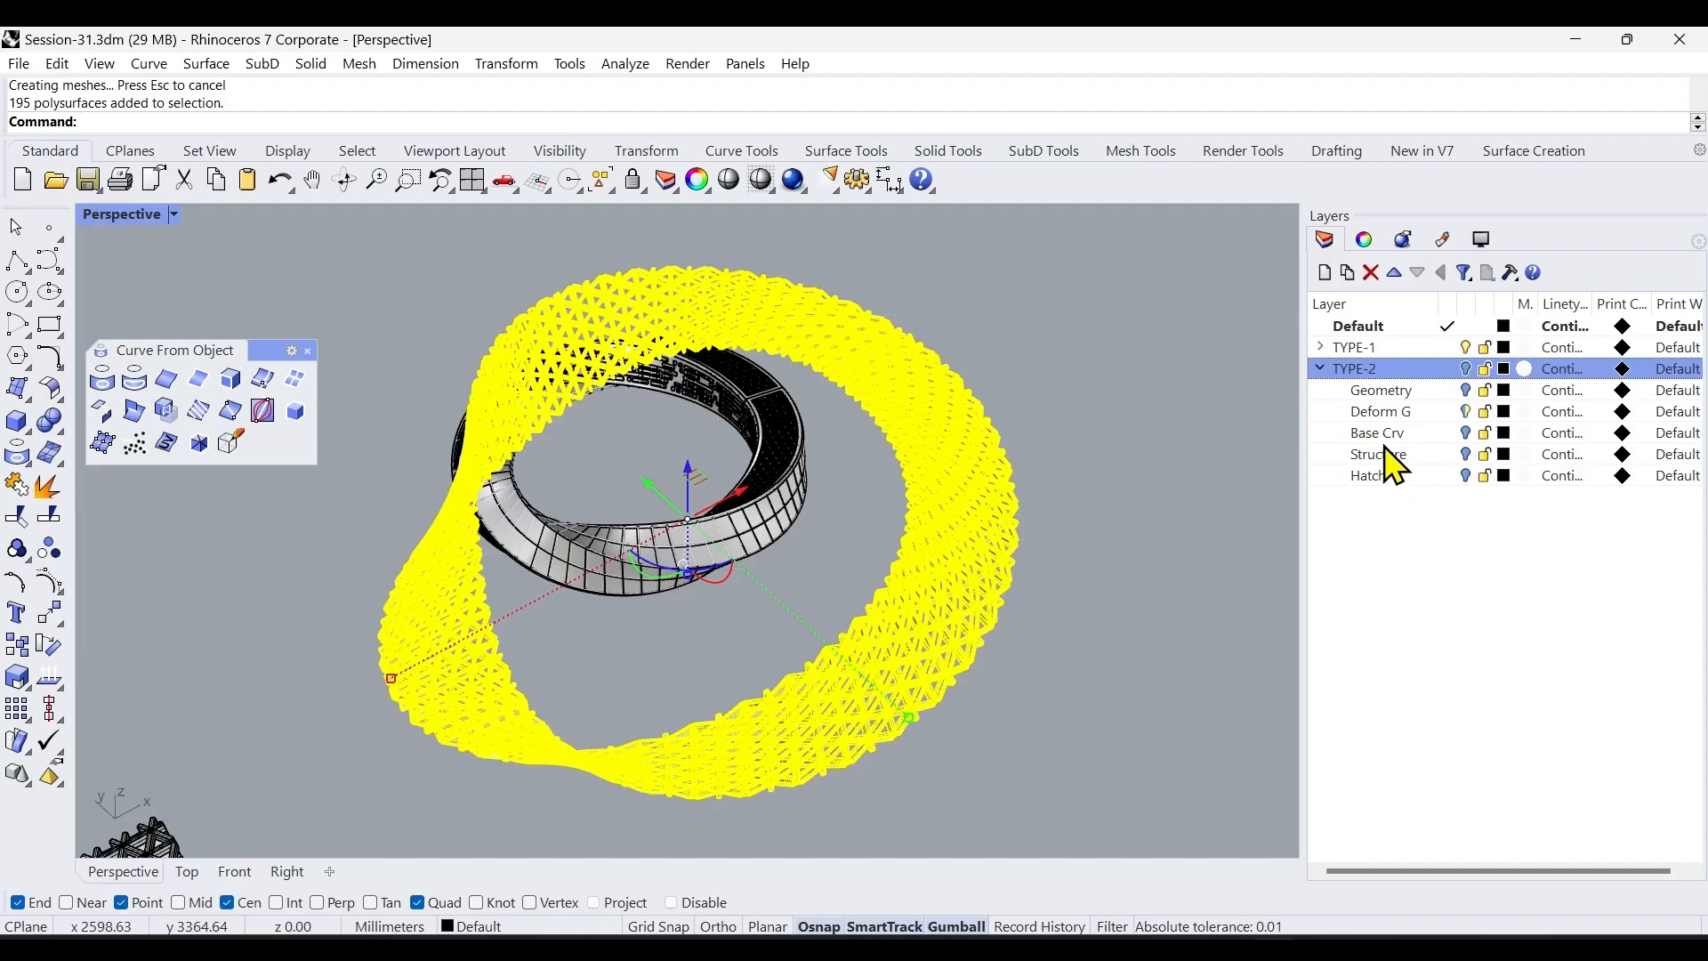
left_click(1386, 420)
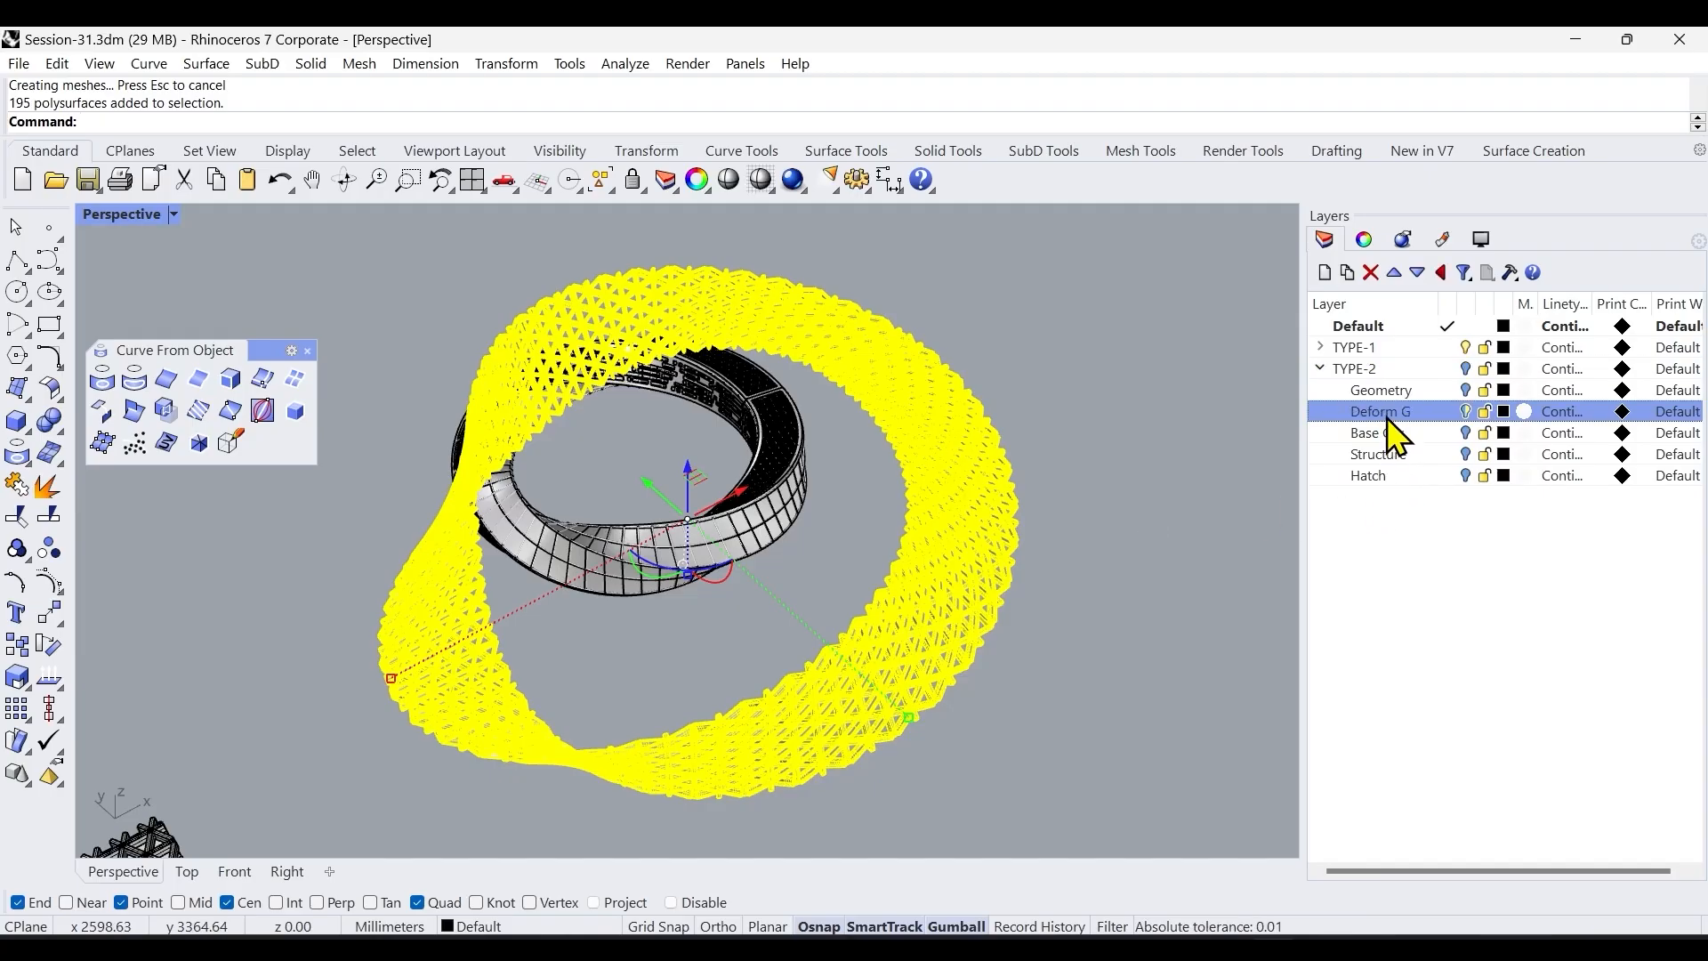
right_click(1388, 418)
left_click(1487, 805)
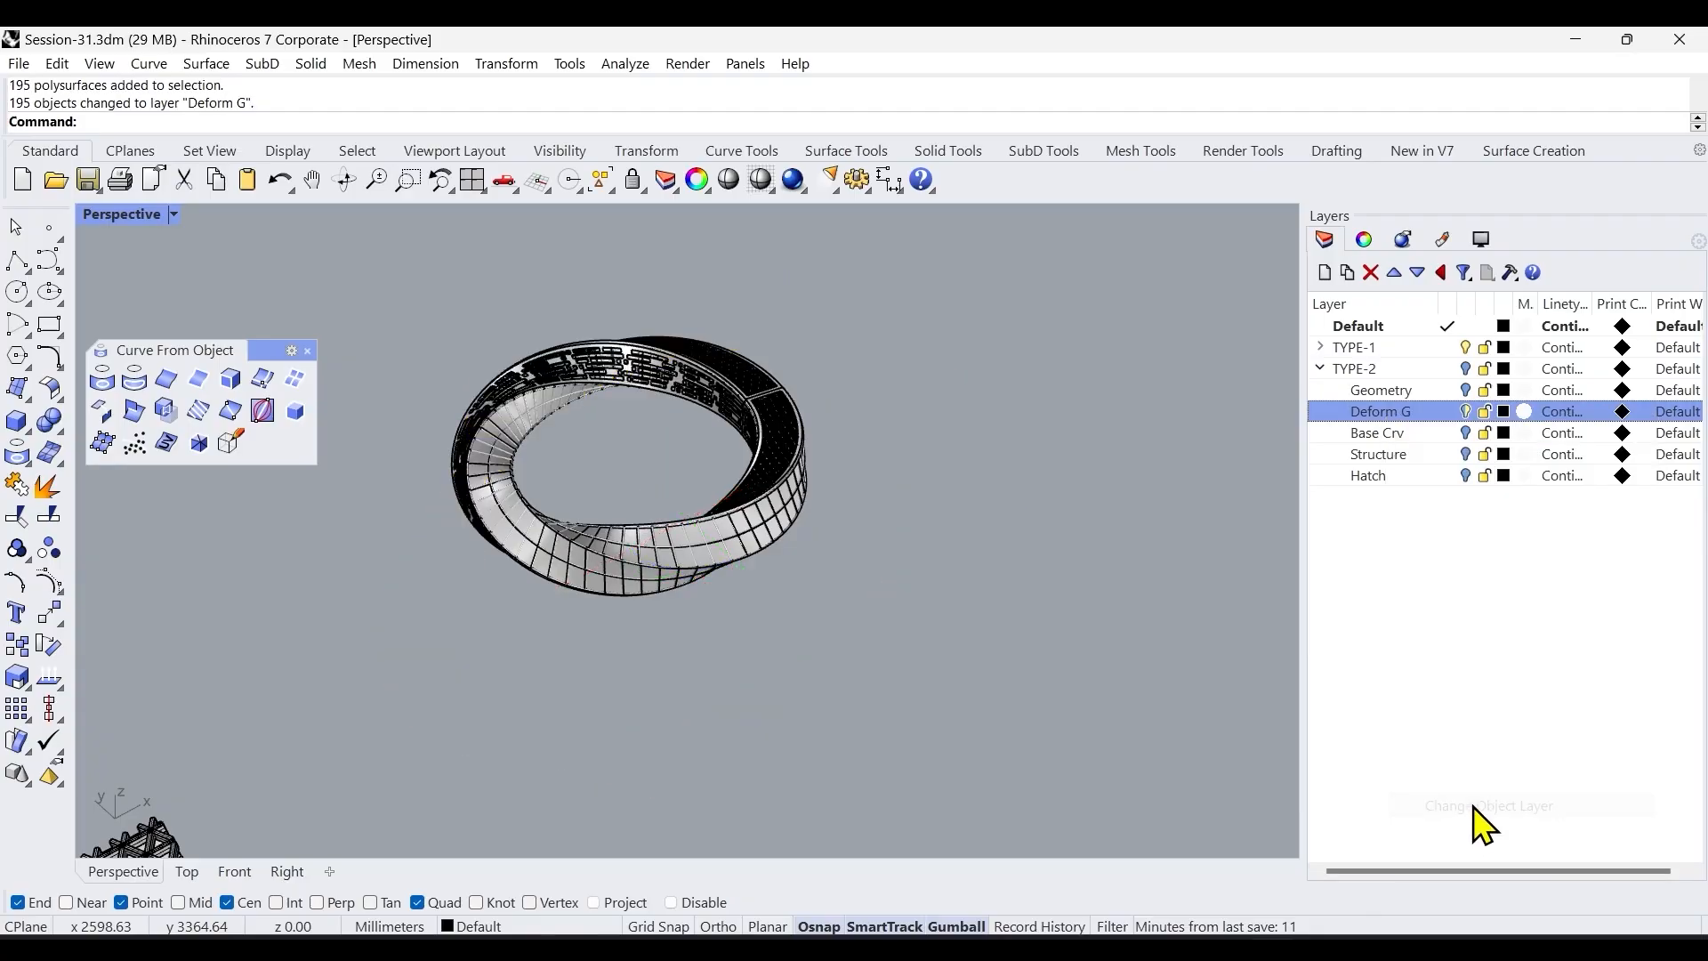
Hide the grouped flat lattice lying on the planar strip.
scroll(775, 400, "up", 3)
scroll(772, 396, "up", 2)
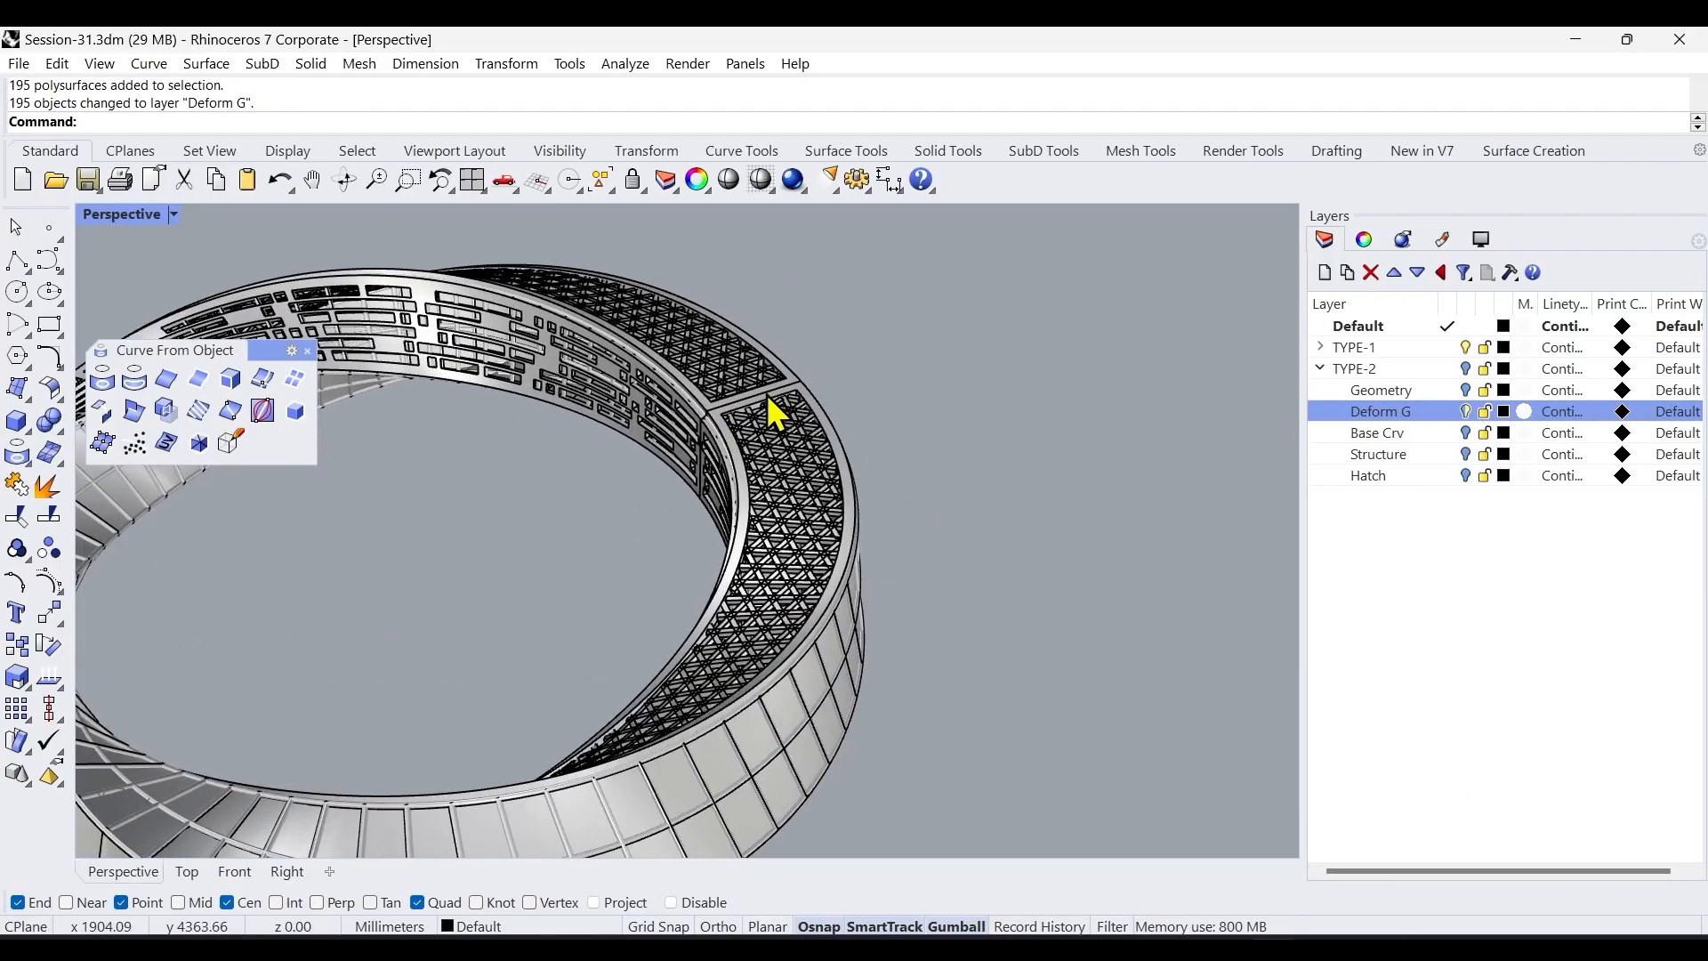
scroll(991, 392, "down", 6)
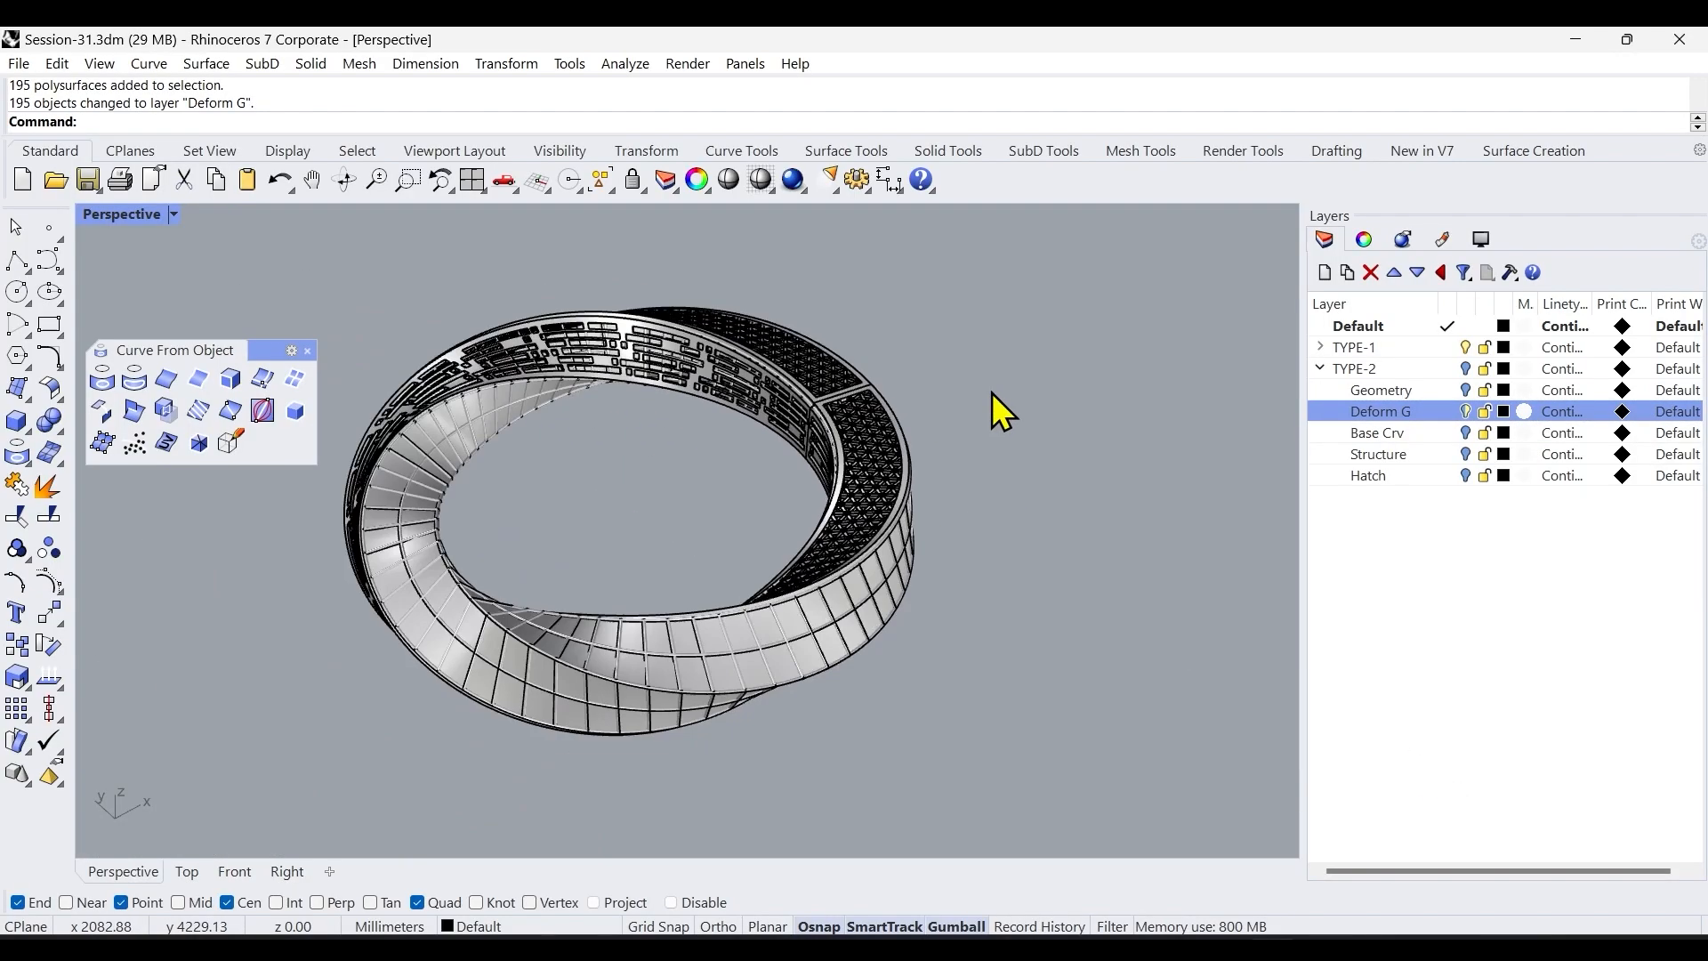
scroll(762, 615, "down", 2)
right_click_drag(762, 616, 1037, 598)
scroll(725, 525, "up", 5)
left_click(685, 556)
middle_click(645, 480)
left_click(554, 453)
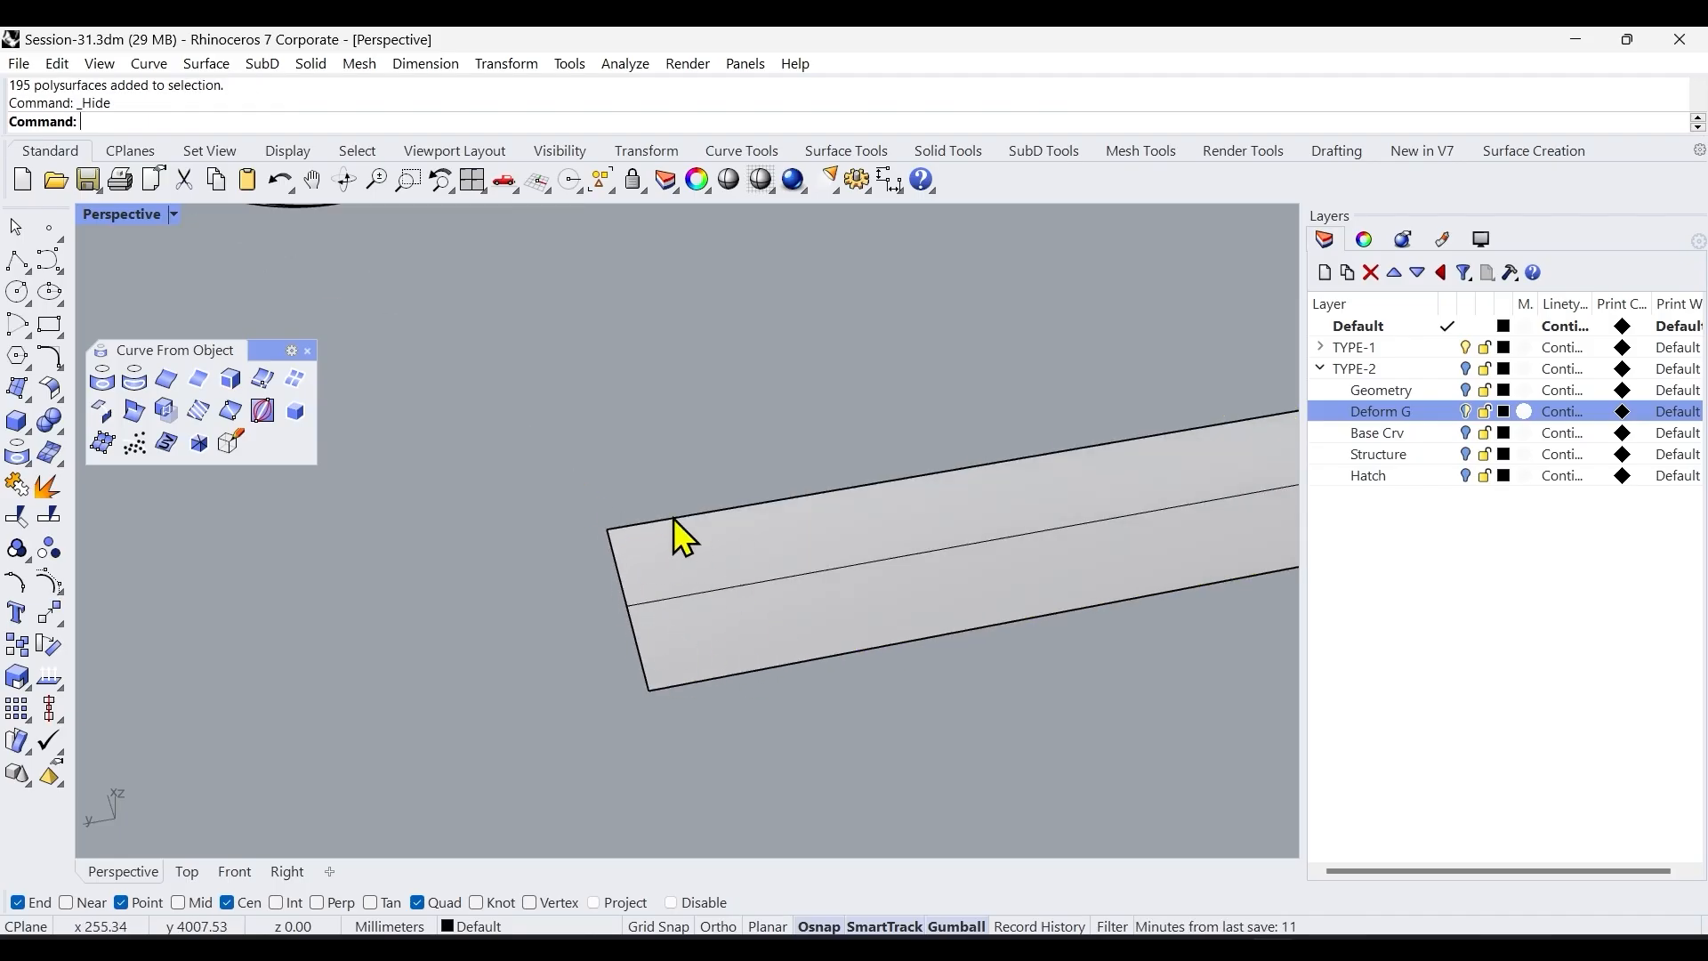
Compare the planar strip's outline with the border frame around the lattice on the TYPE-1 ring.
scroll(658, 718, "down", 3)
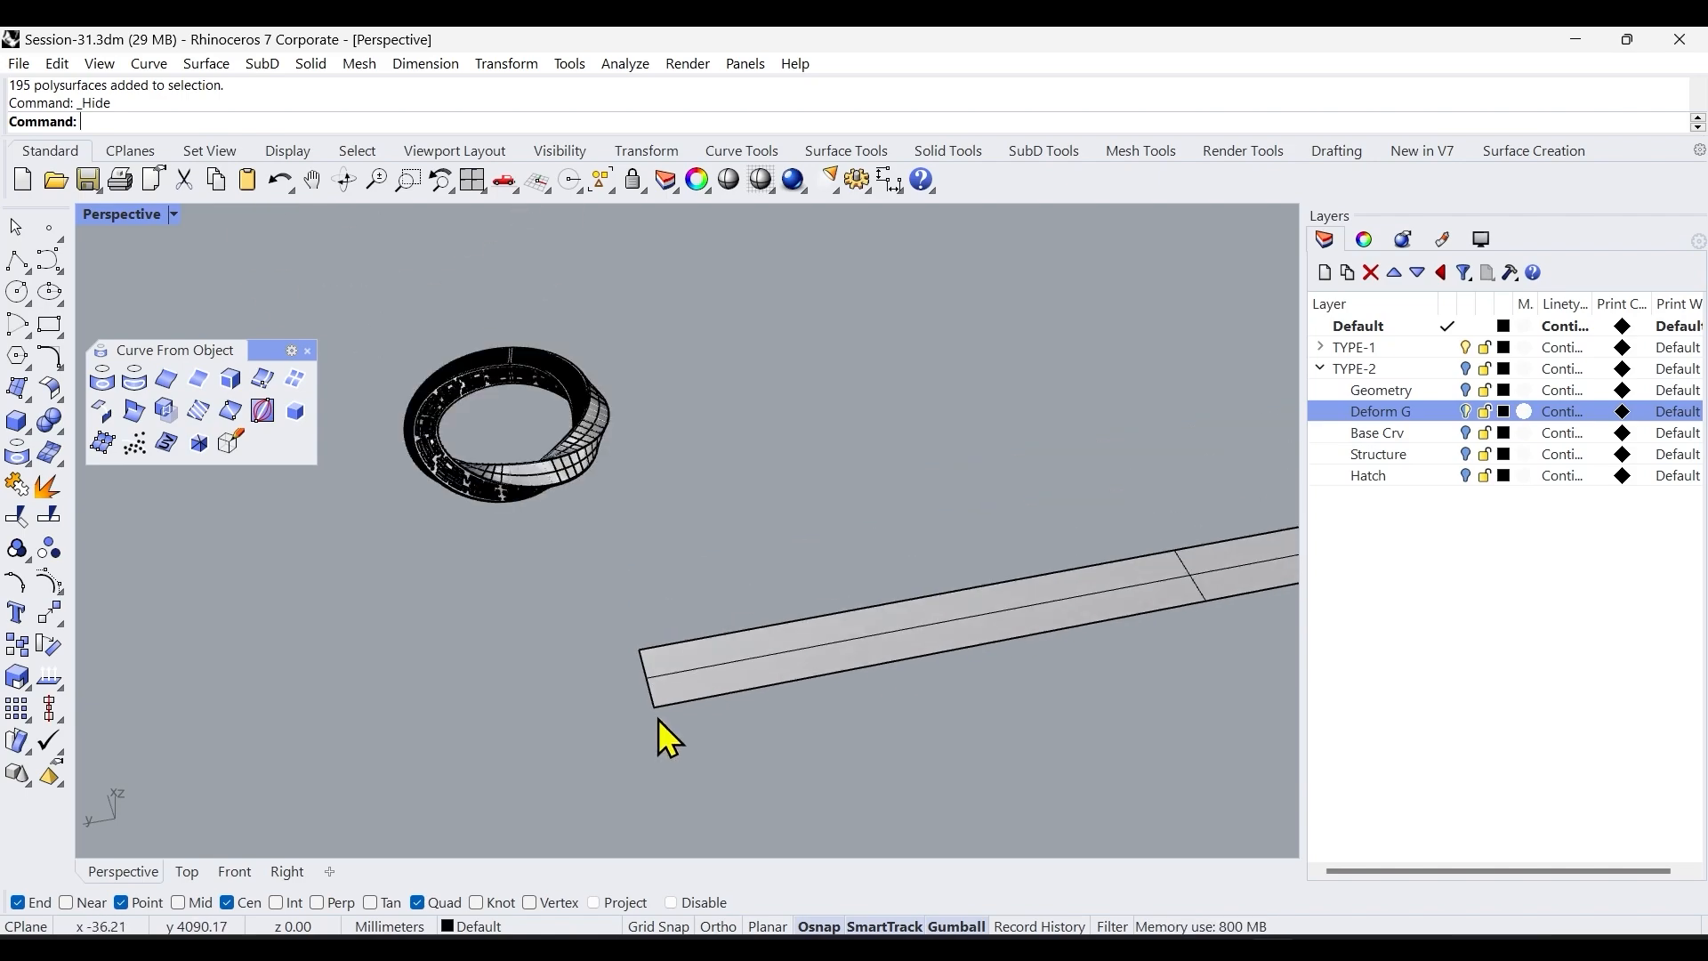
scroll(552, 405, "up", 2)
scroll(587, 445, "down", 1)
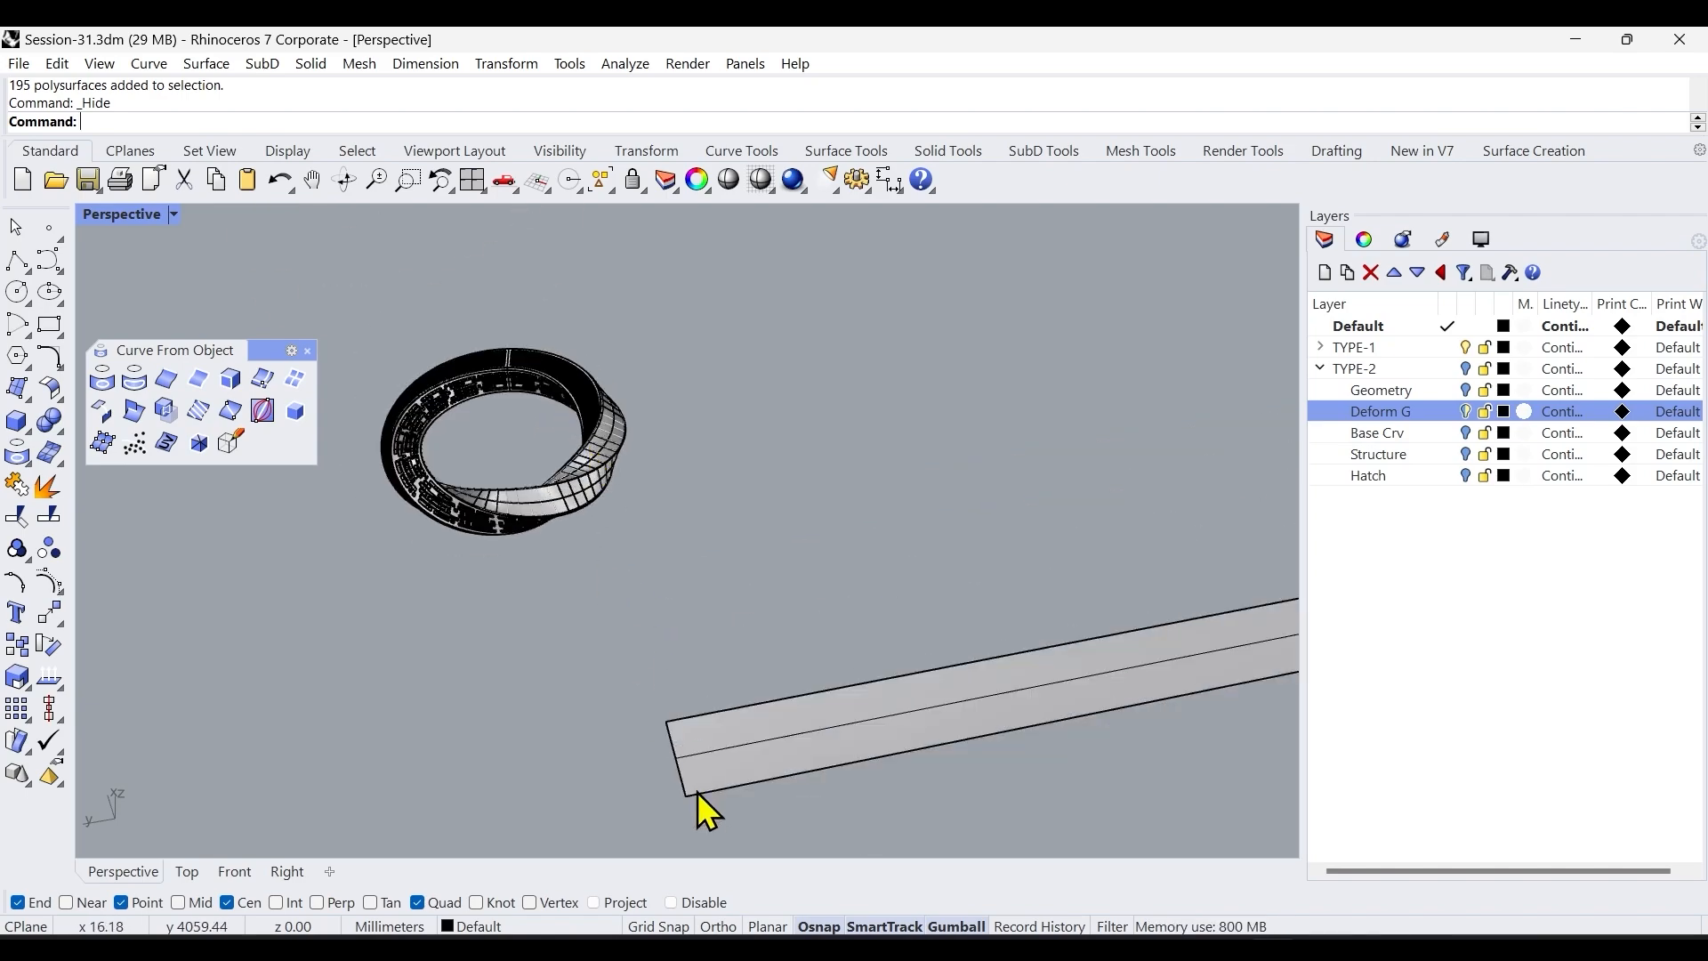
scroll(697, 783, "up", 3)
scroll(695, 765, "up", 1)
left_click(644, 664)
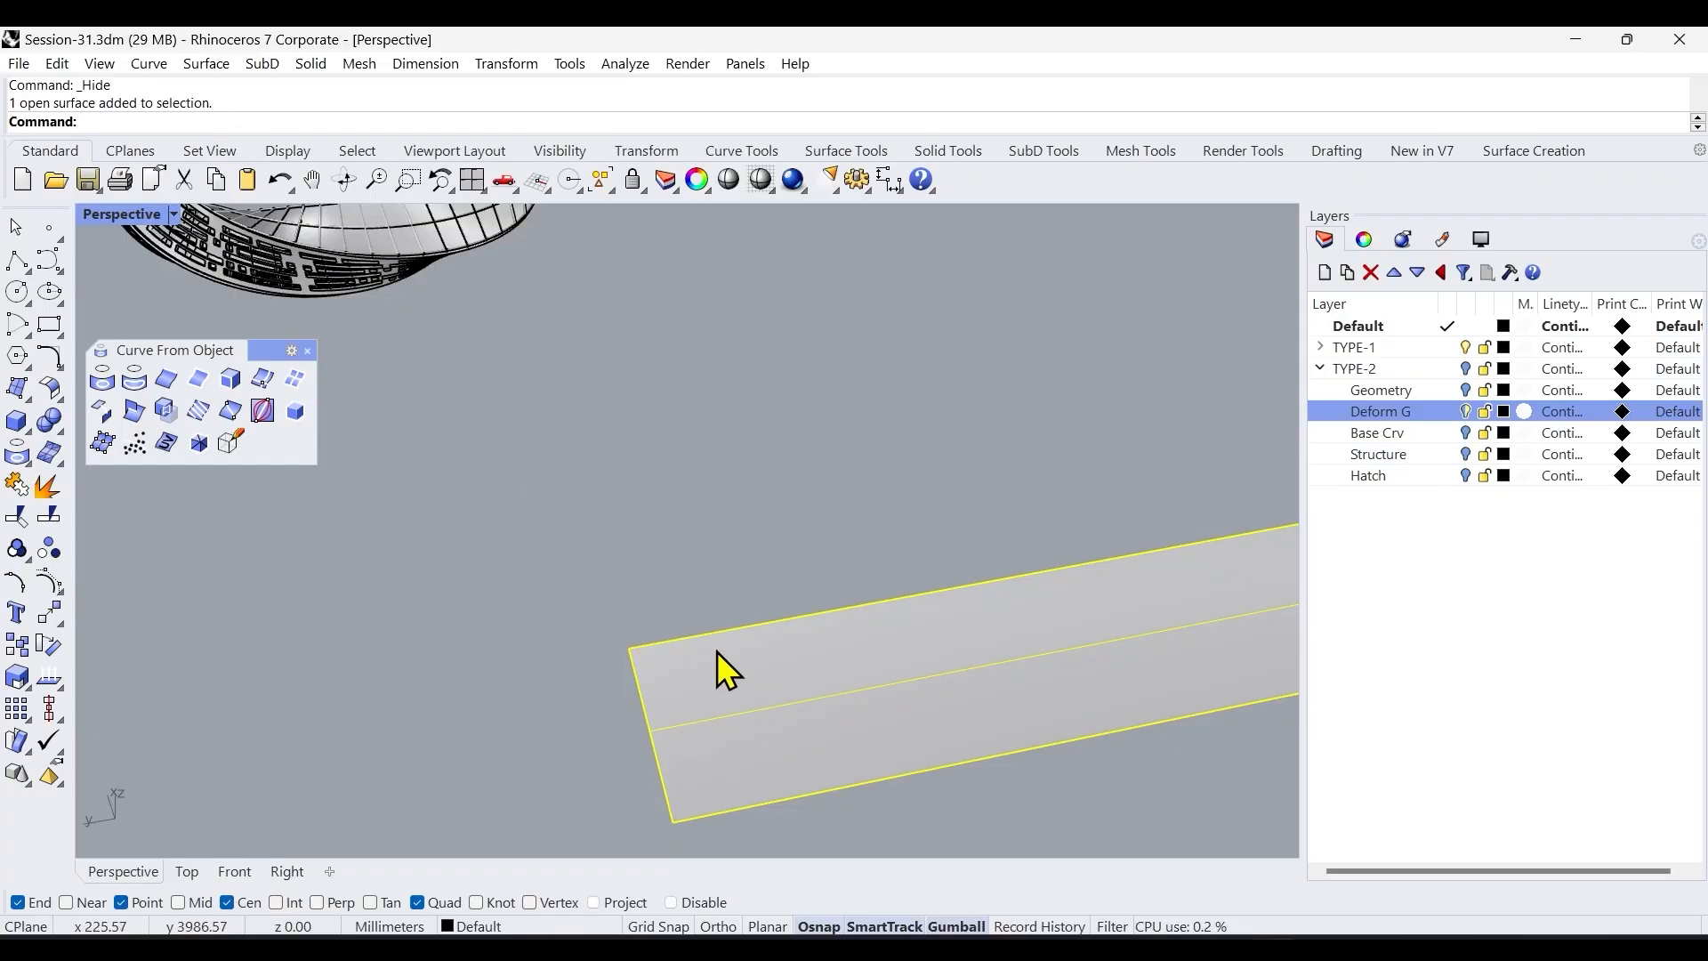
scroll(656, 640, "down", 2)
scroll(529, 298, "up", 1)
scroll(519, 285, "up", 3)
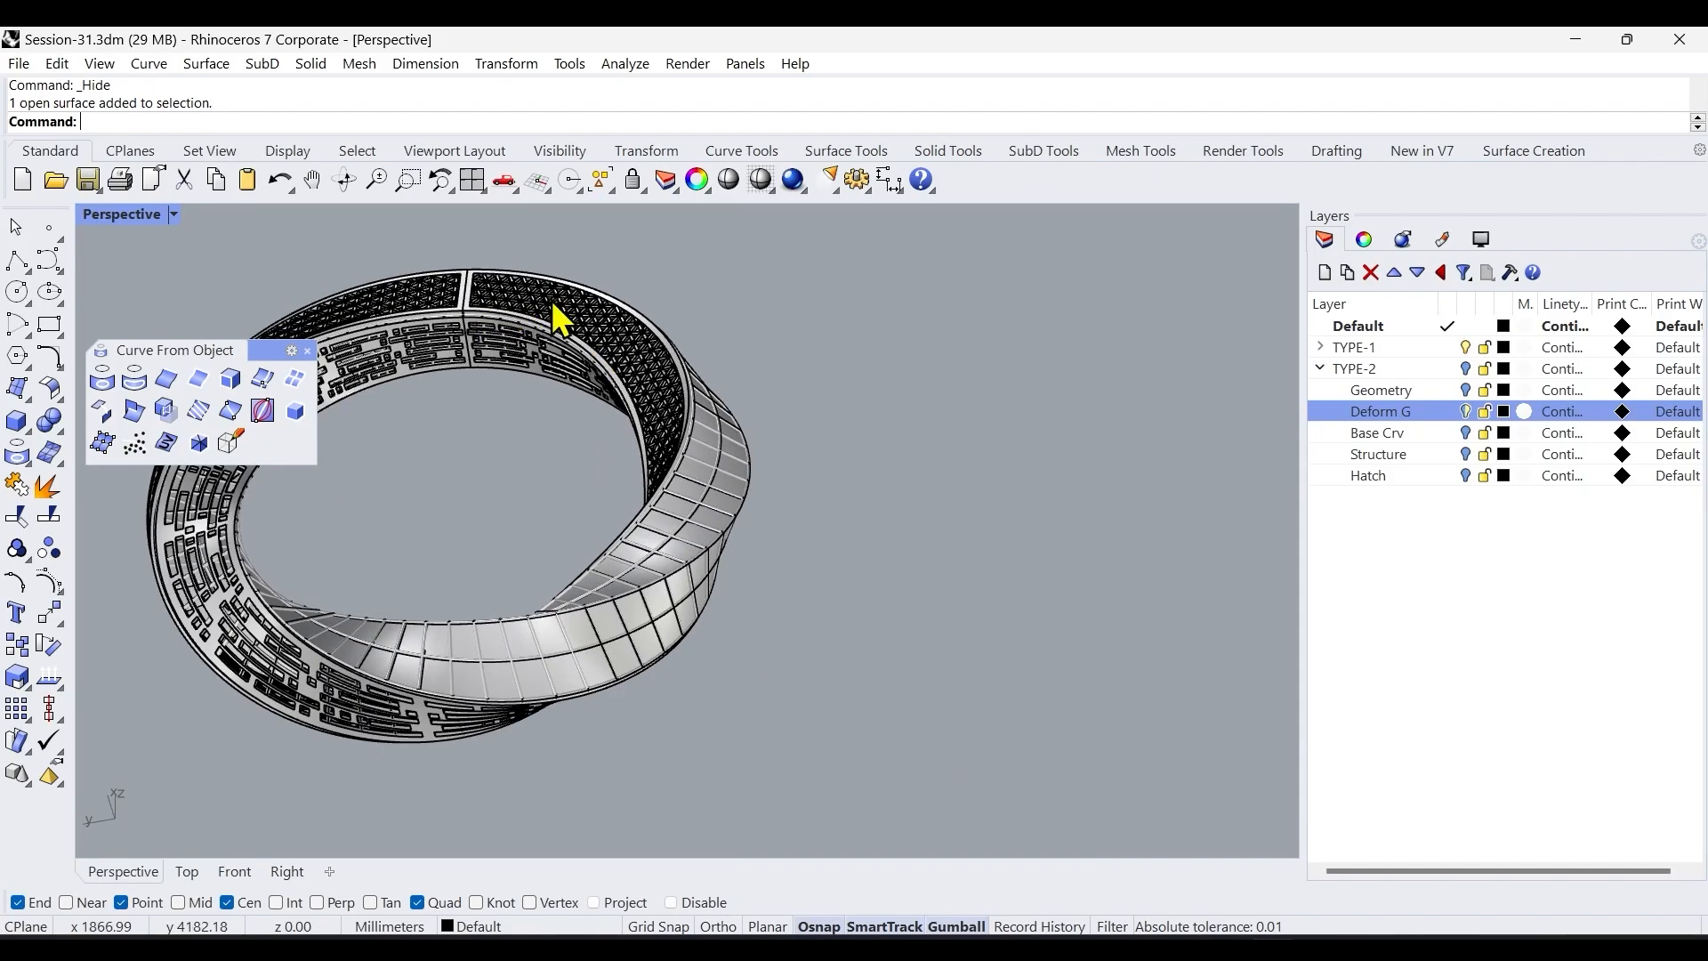
scroll(738, 509, "down", 5)
scroll(567, 489, "down", 5)
Duplicate the planar strip's border as a curve with DupBorder and clear the selection.
left_click(568, 489)
scroll(745, 777, "up", 4)
left_click(686, 708)
type("DupBorder")
key("Return")
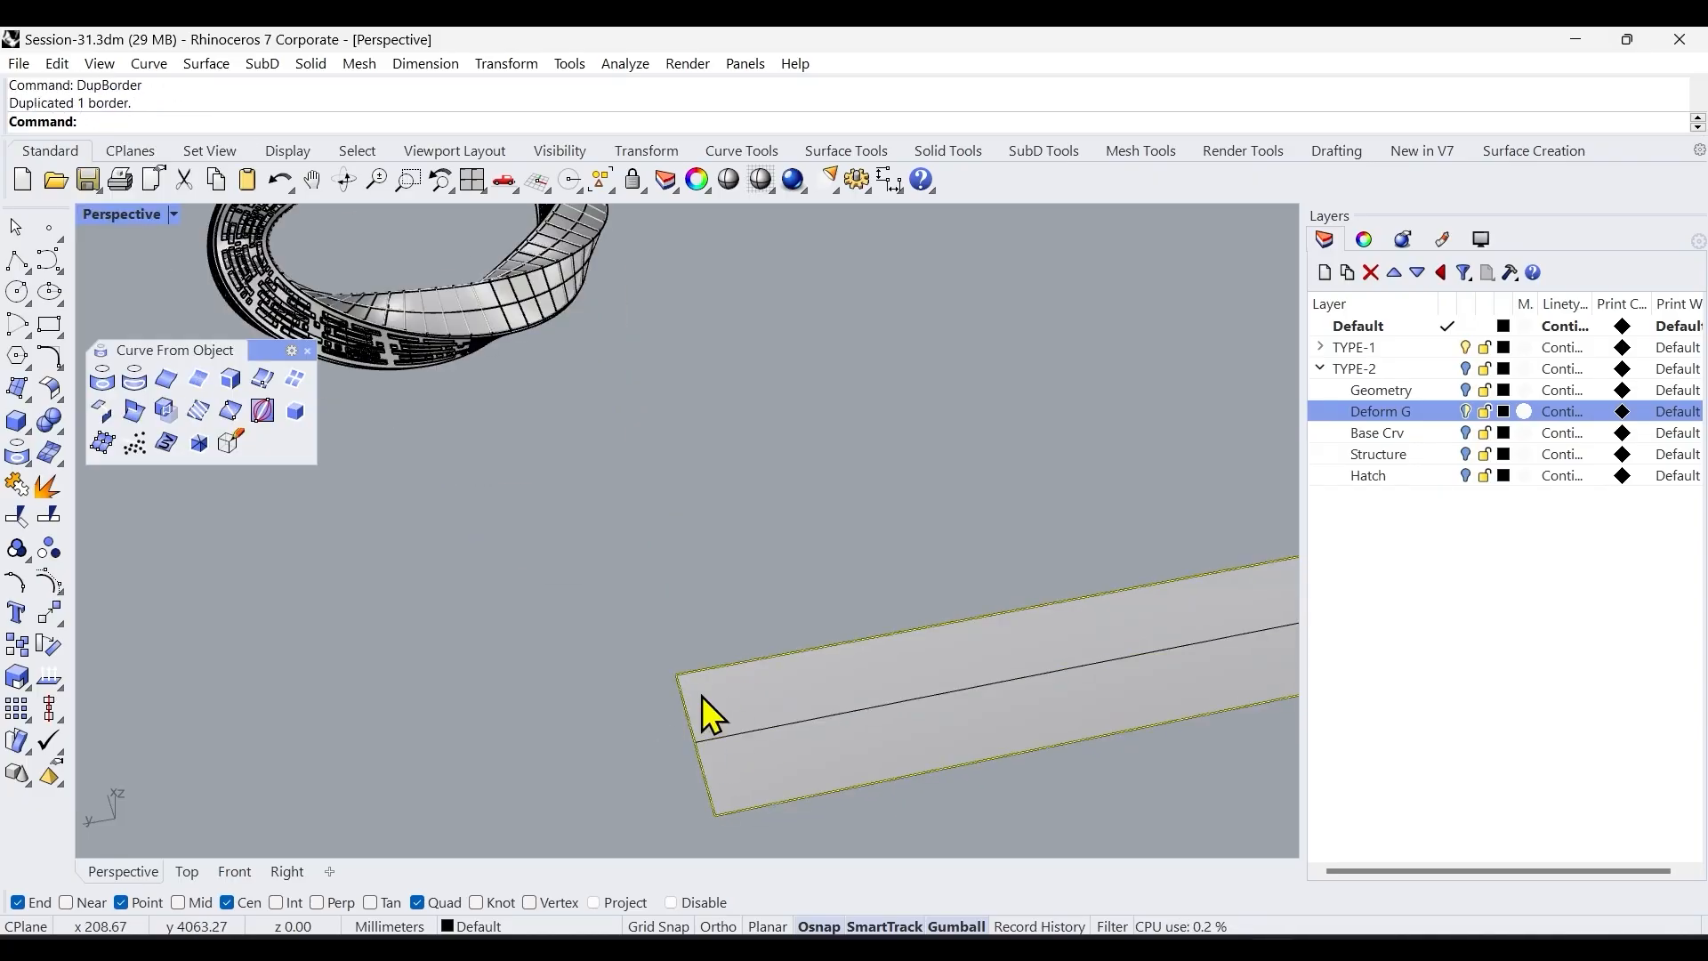
key("Escape")
type("OffsetSrf")
key("Return")
left_click(681, 698)
key("Escape")
Offset the duplicated border curve inward by about 16 mm with the ThroughPoint option and sharp corners.
type("Off")
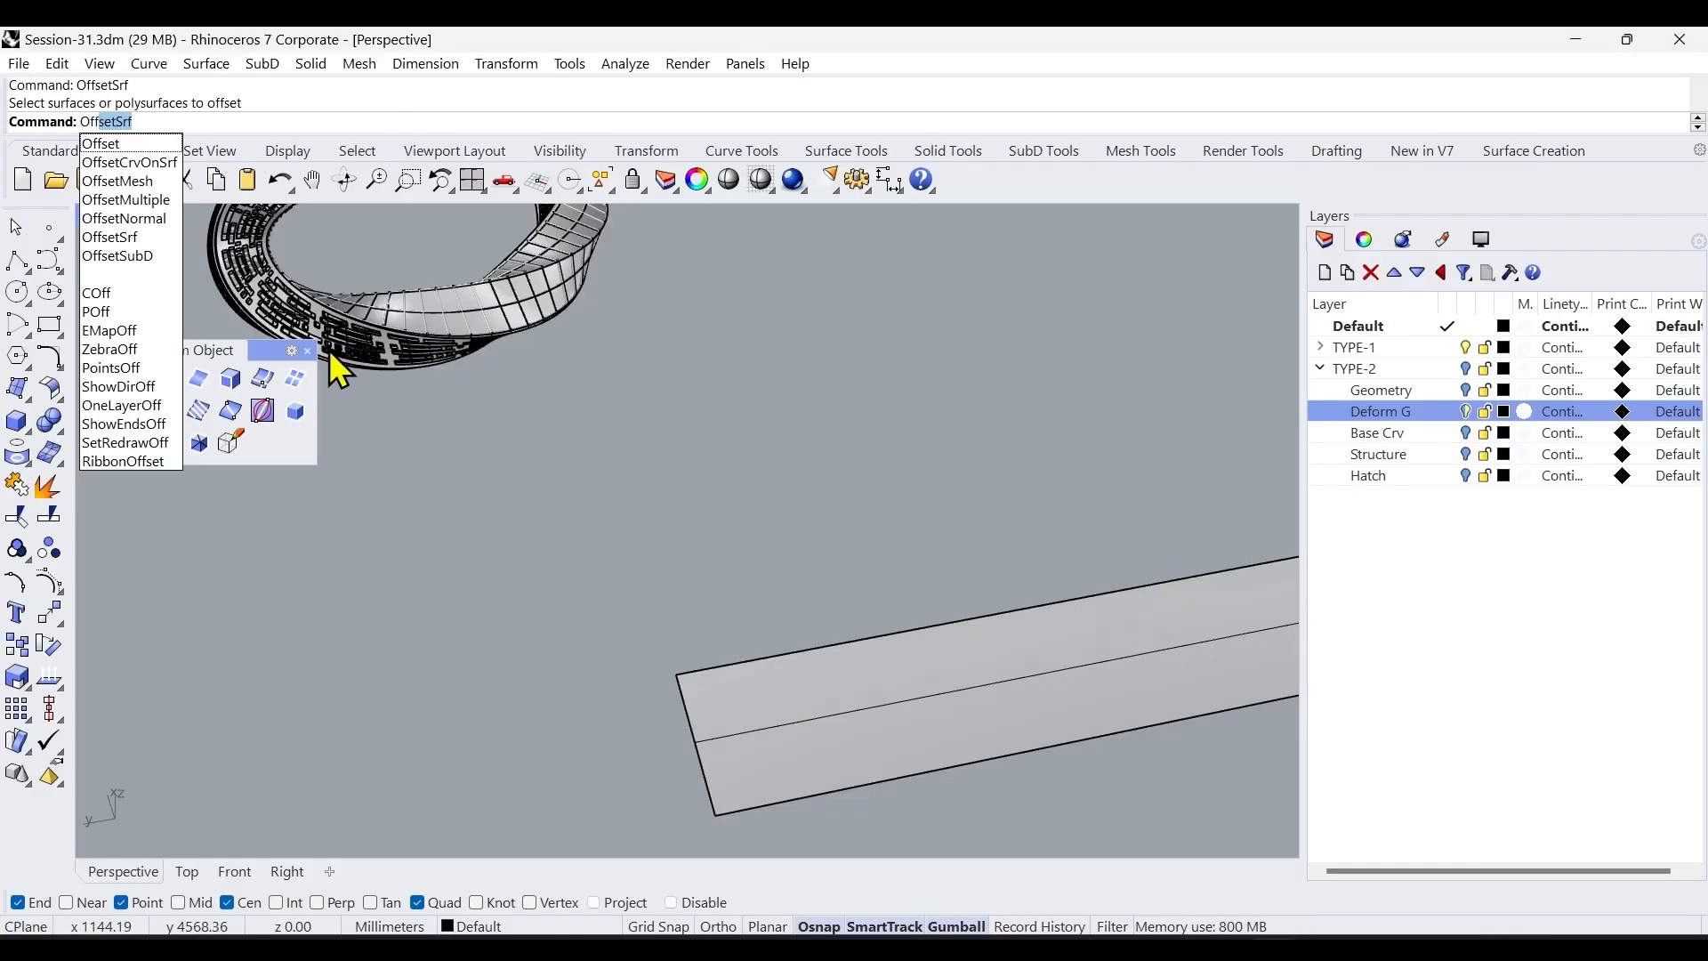
left_click(126, 144)
left_click(707, 663)
left_click(770, 725)
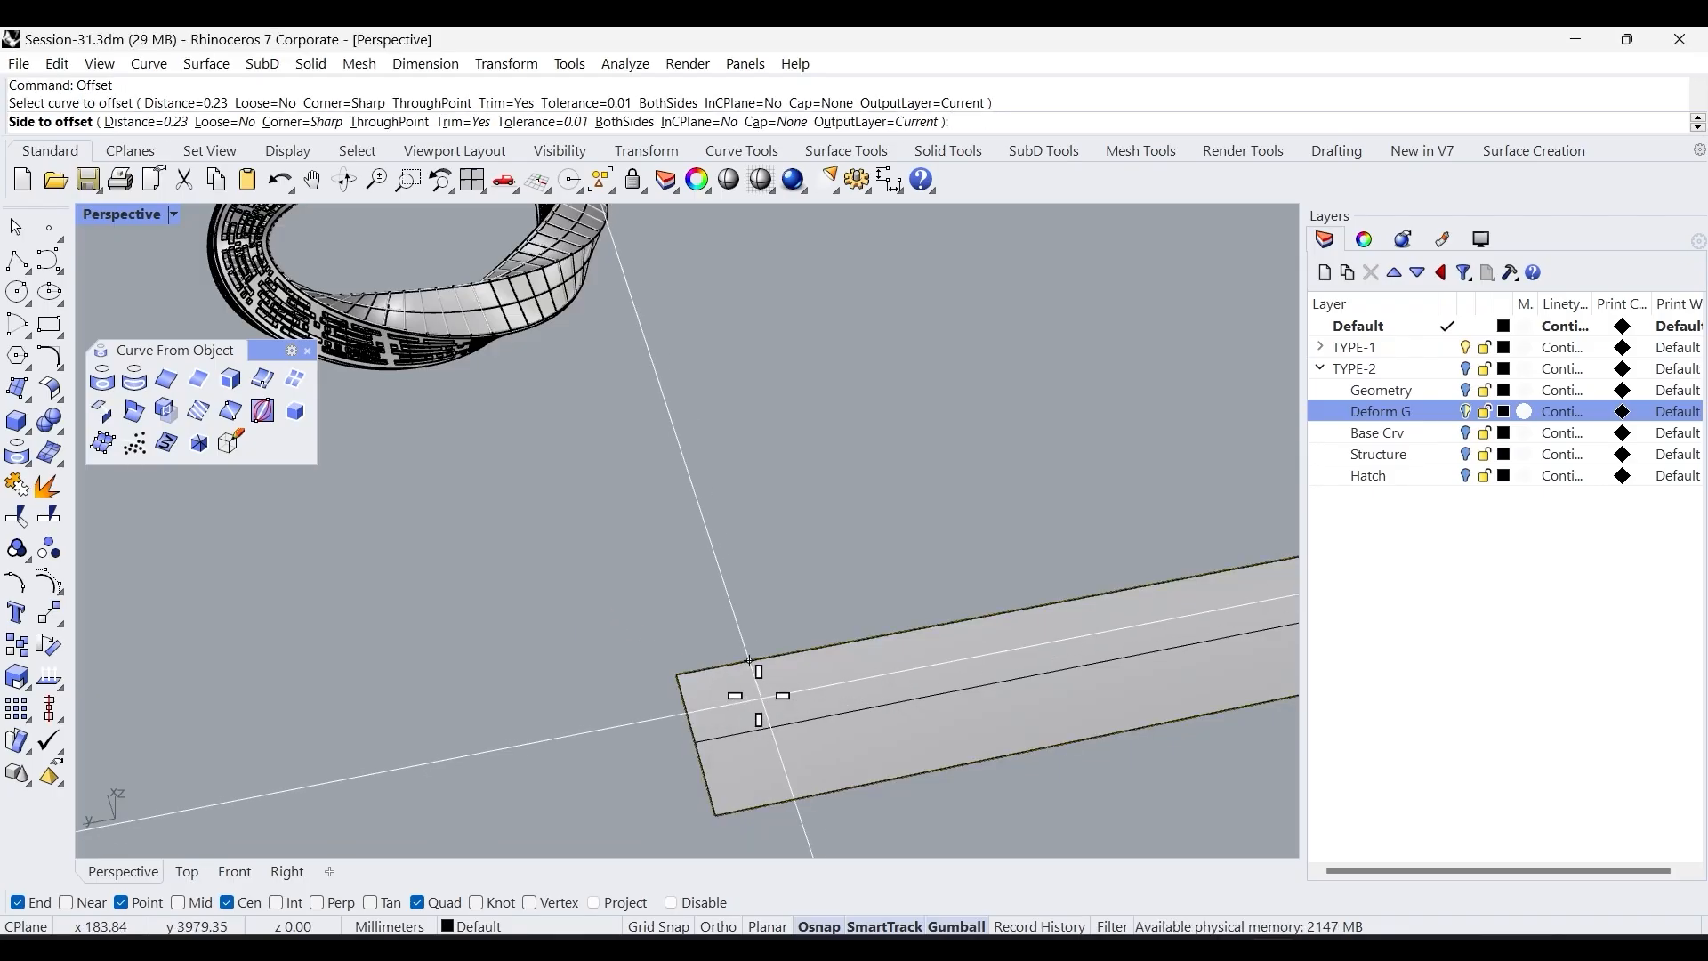
left_click(386, 122)
scroll(726, 678, "up", 5)
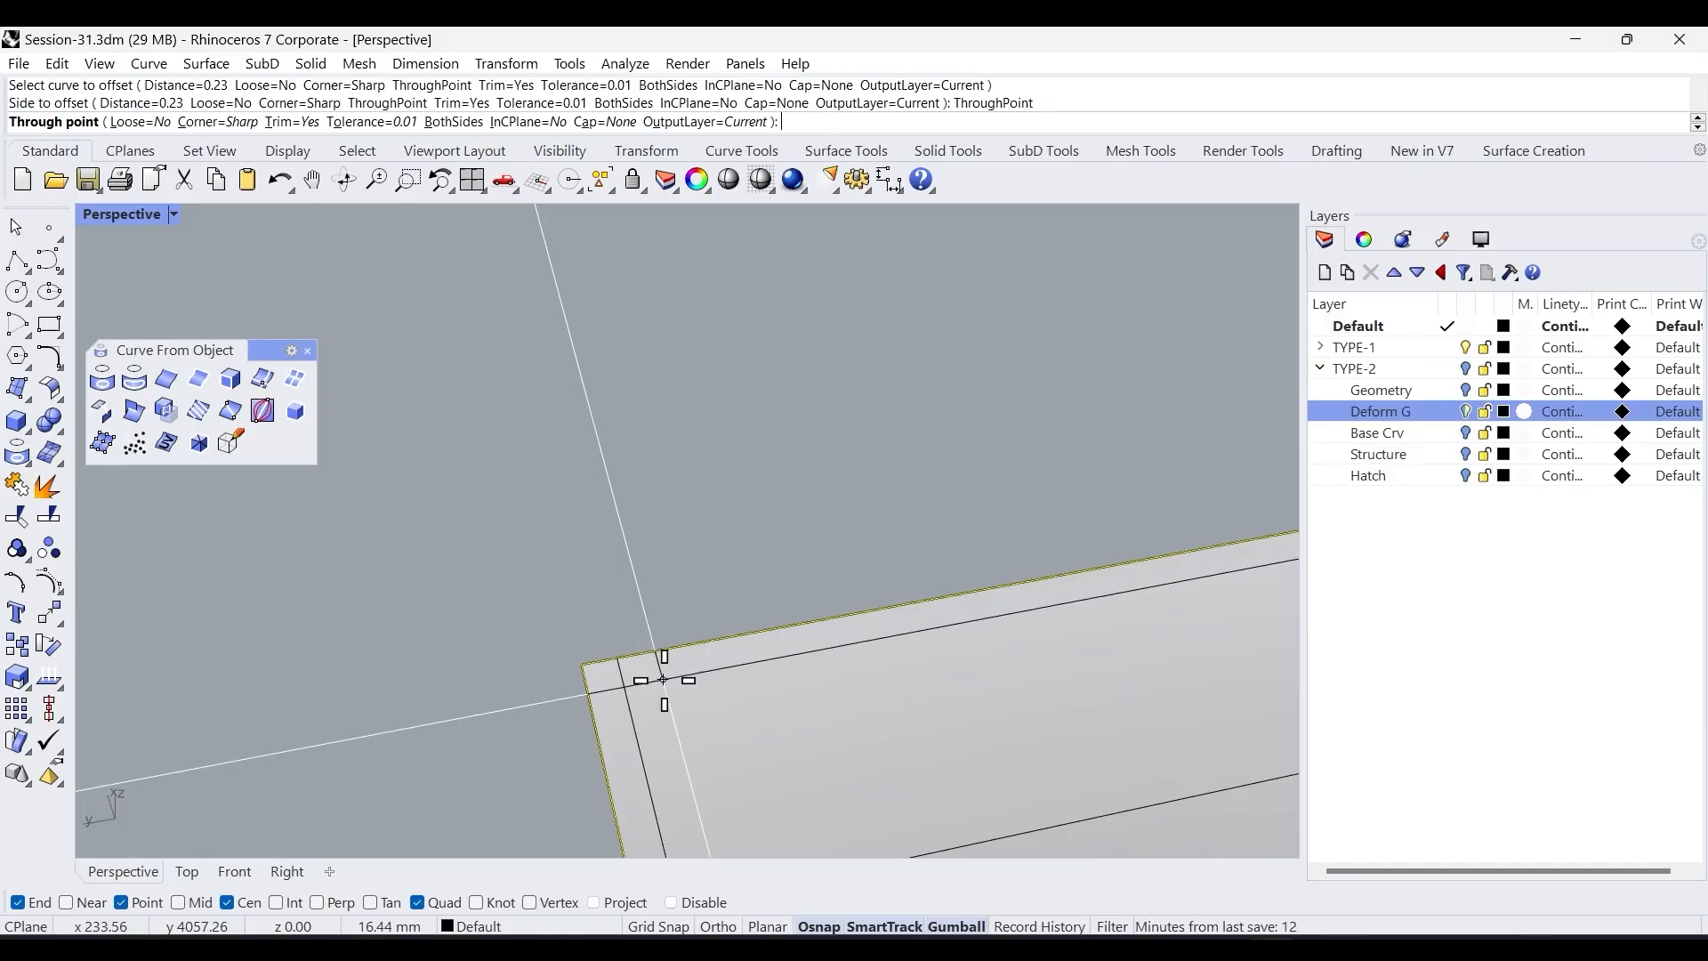
left_click(664, 680)
Hide the planar strip surface, keeping the two border rectangles on screen.
scroll(552, 617, "down", 2)
scroll(559, 641, "up", 2)
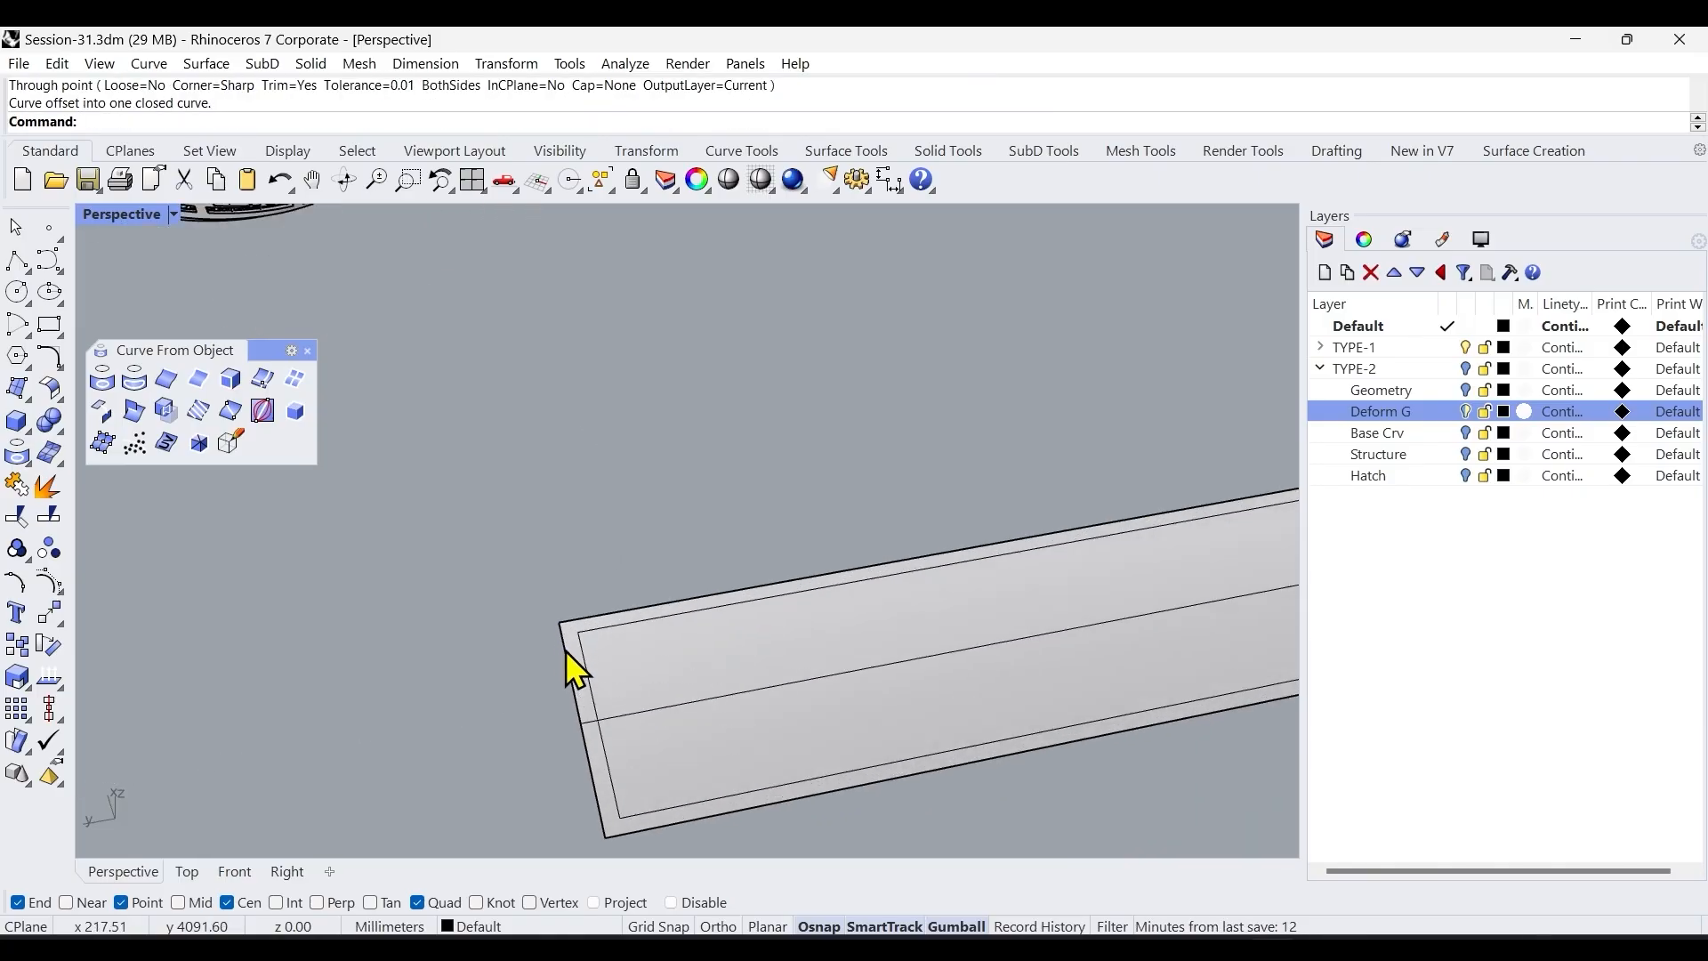
left_click(562, 644)
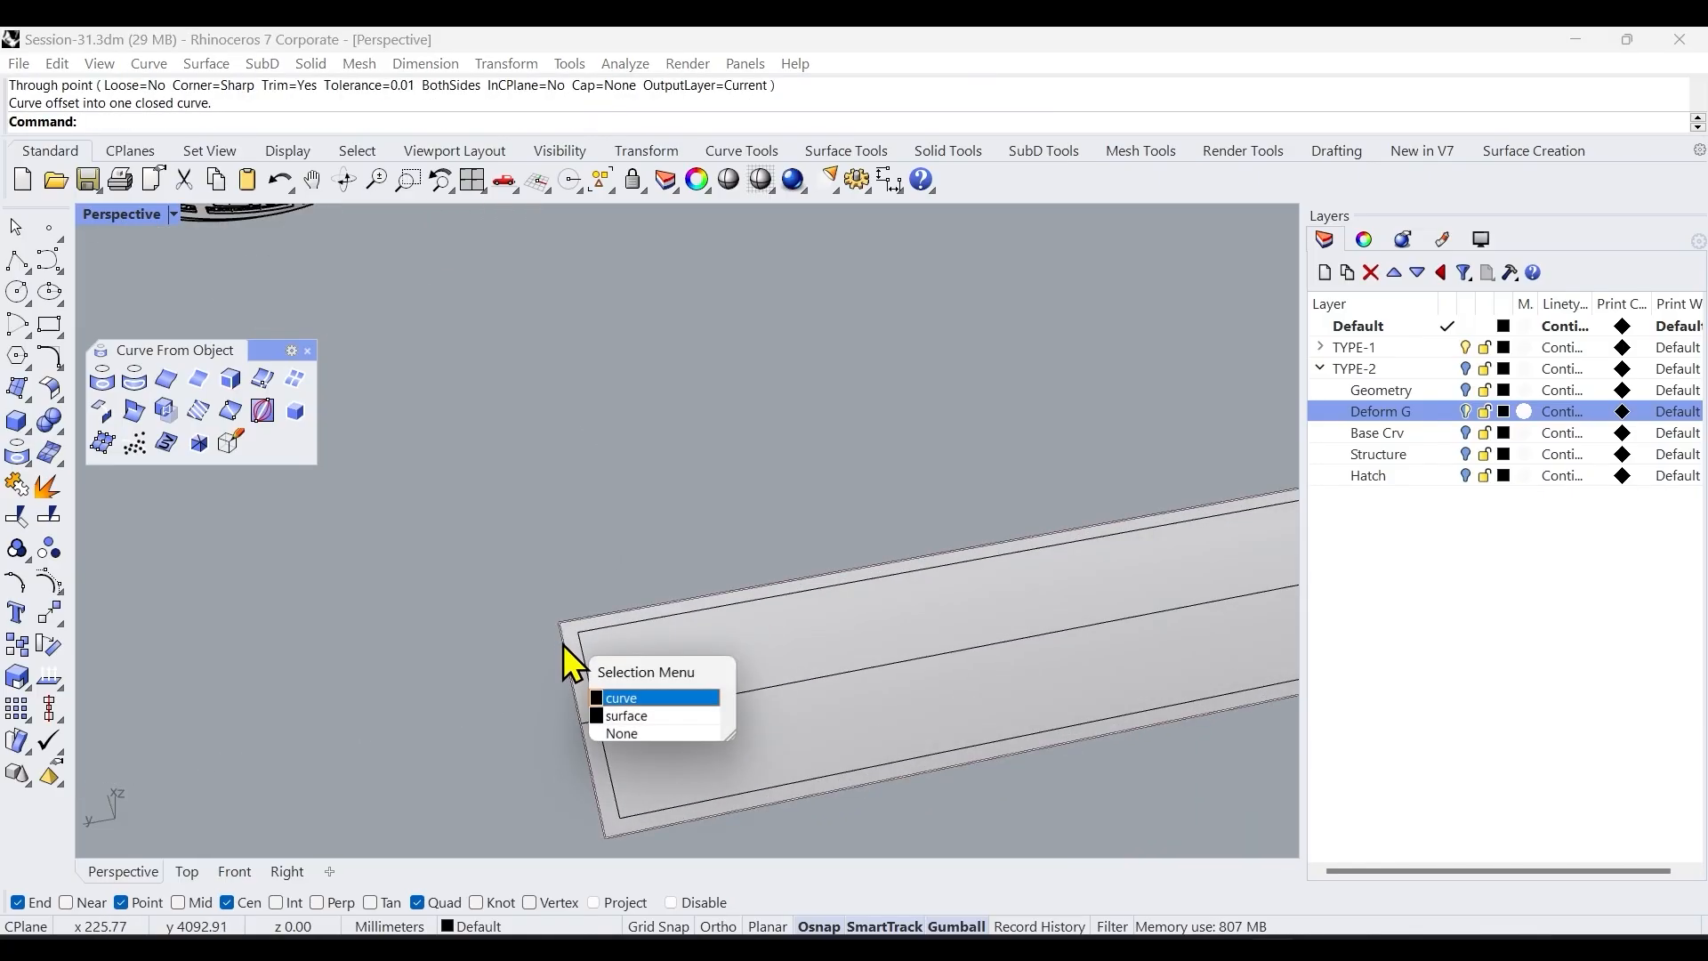
left_click(656, 686)
middle_click(667, 664)
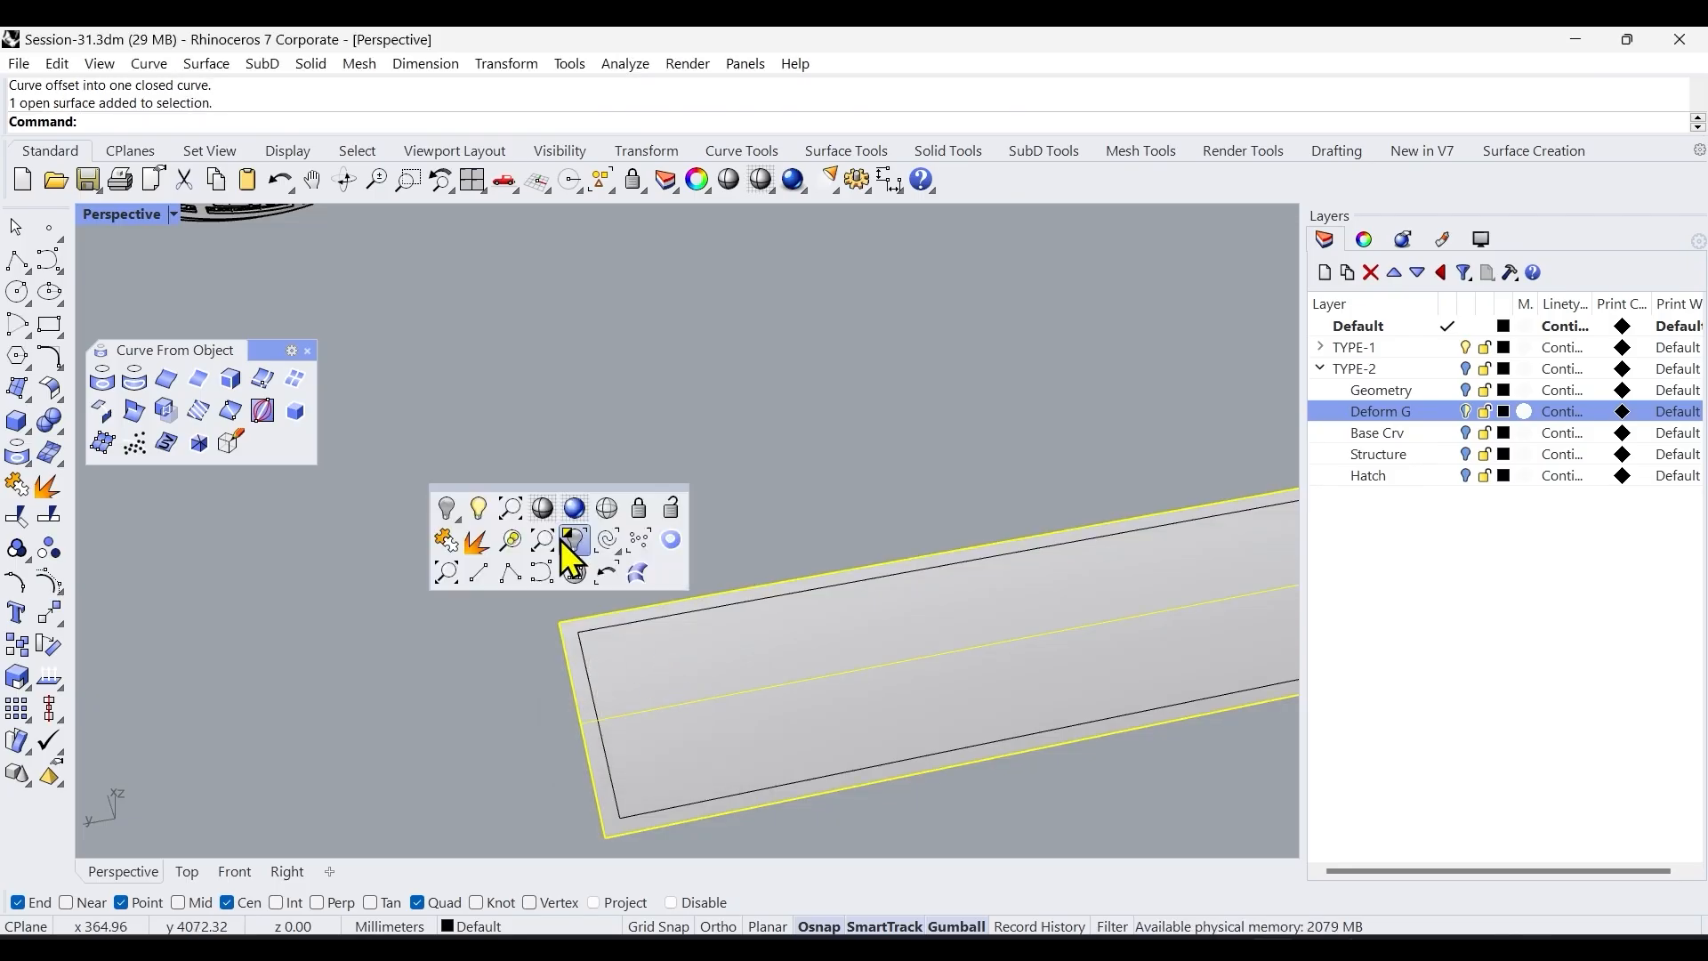
left_click(456, 496)
Examine the outer and inner border rectangles individually and compare their spacing with the frame edges on the TYPE-1 ring.
left_click(566, 656)
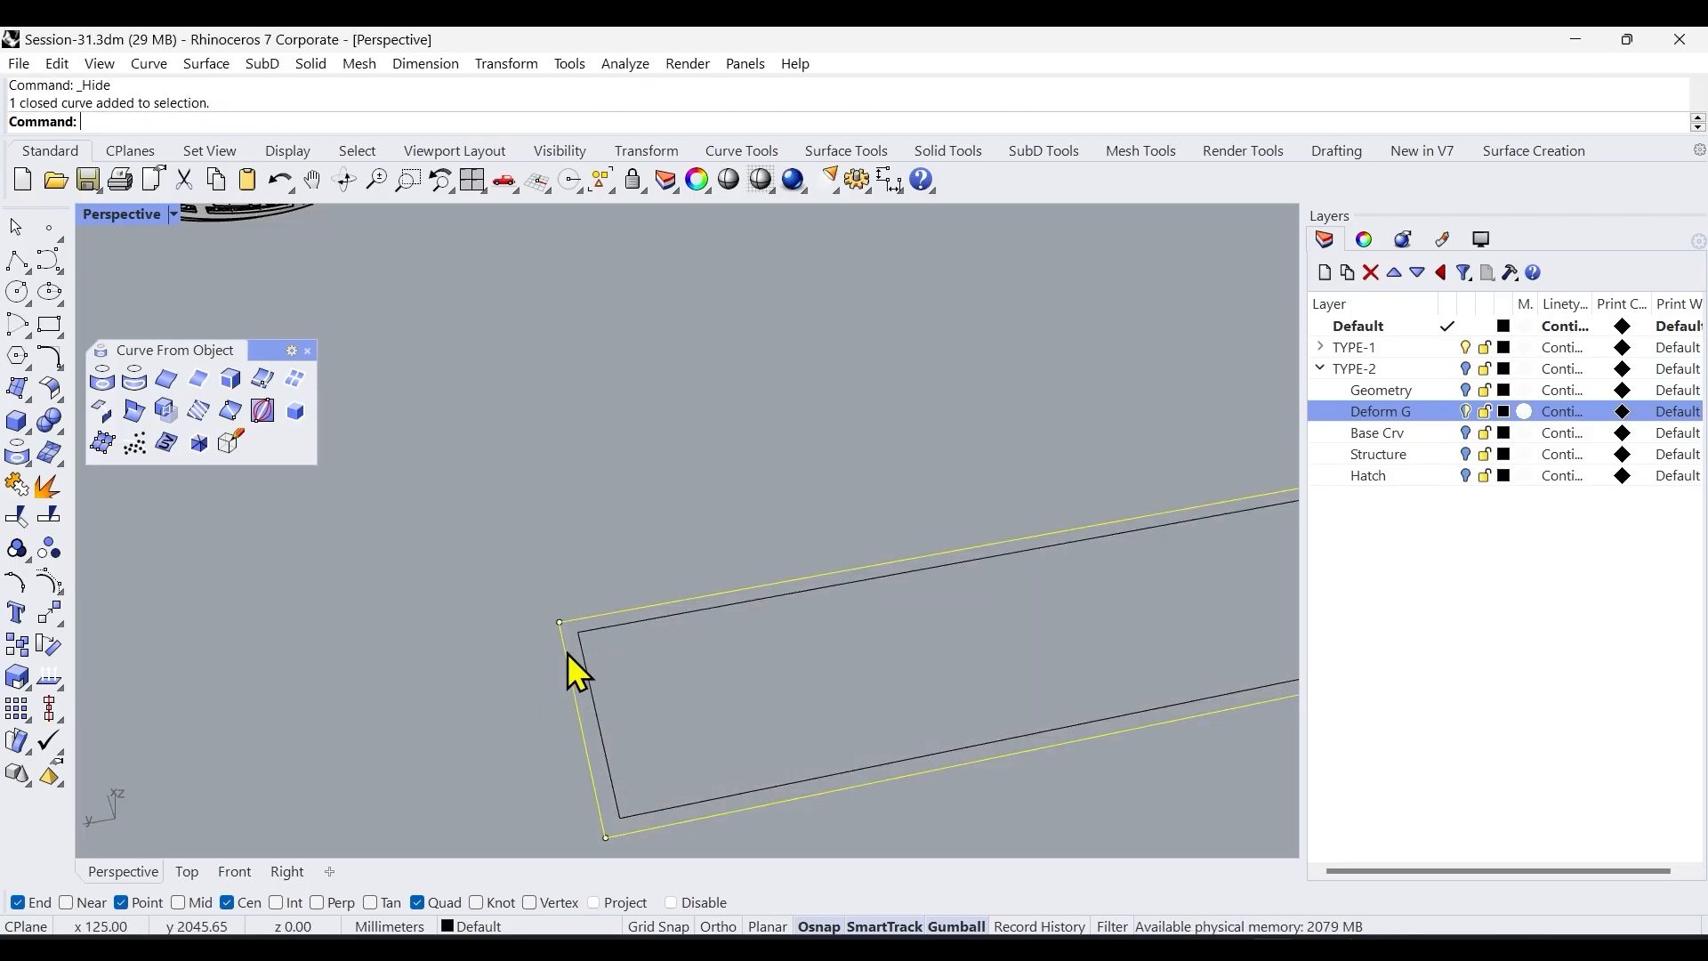
left_click(618, 690)
left_click(585, 664)
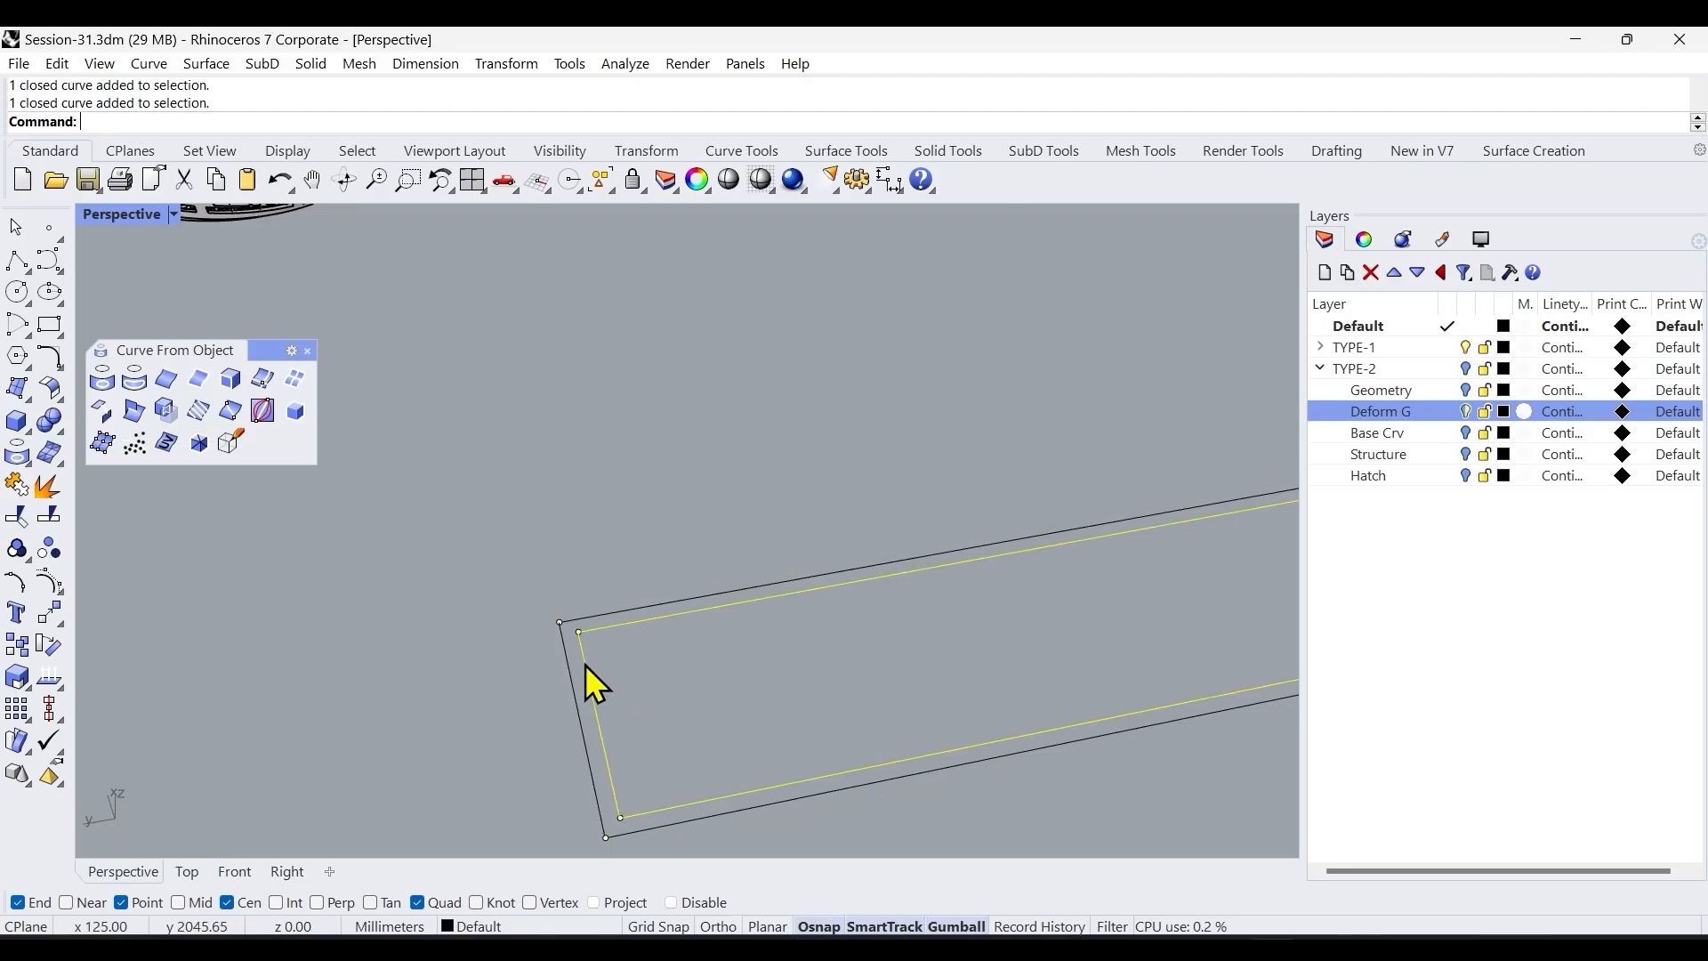
left_click(569, 676)
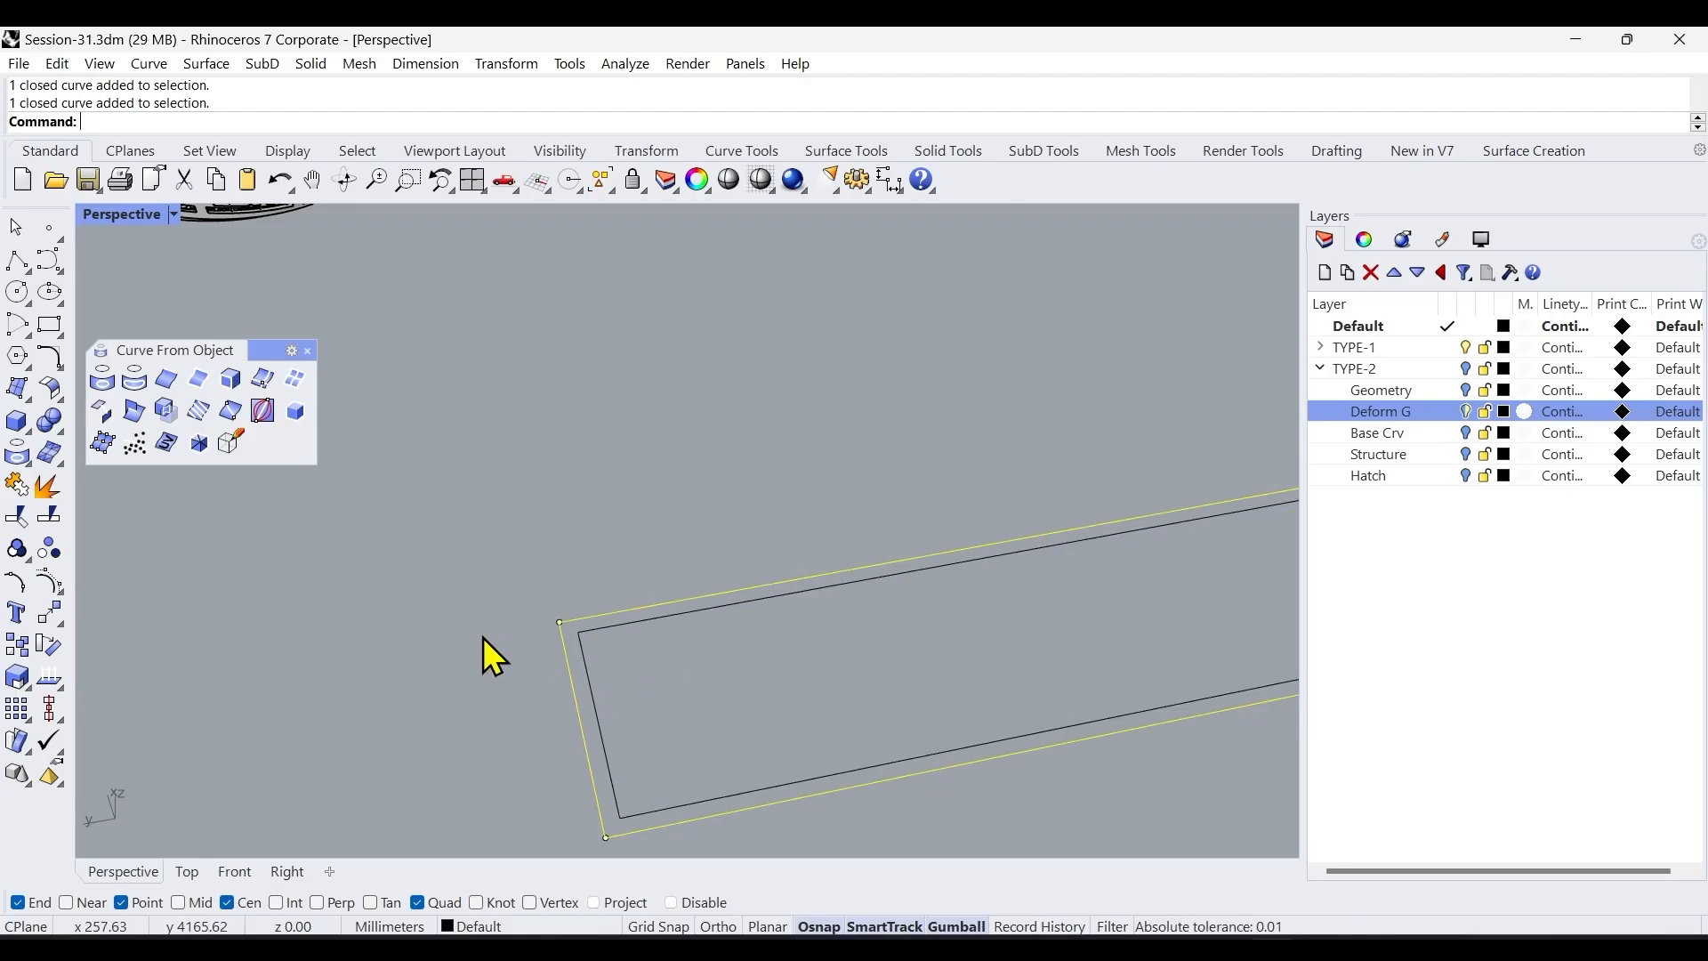
left_click(599, 685)
scroll(608, 693, "down", 7)
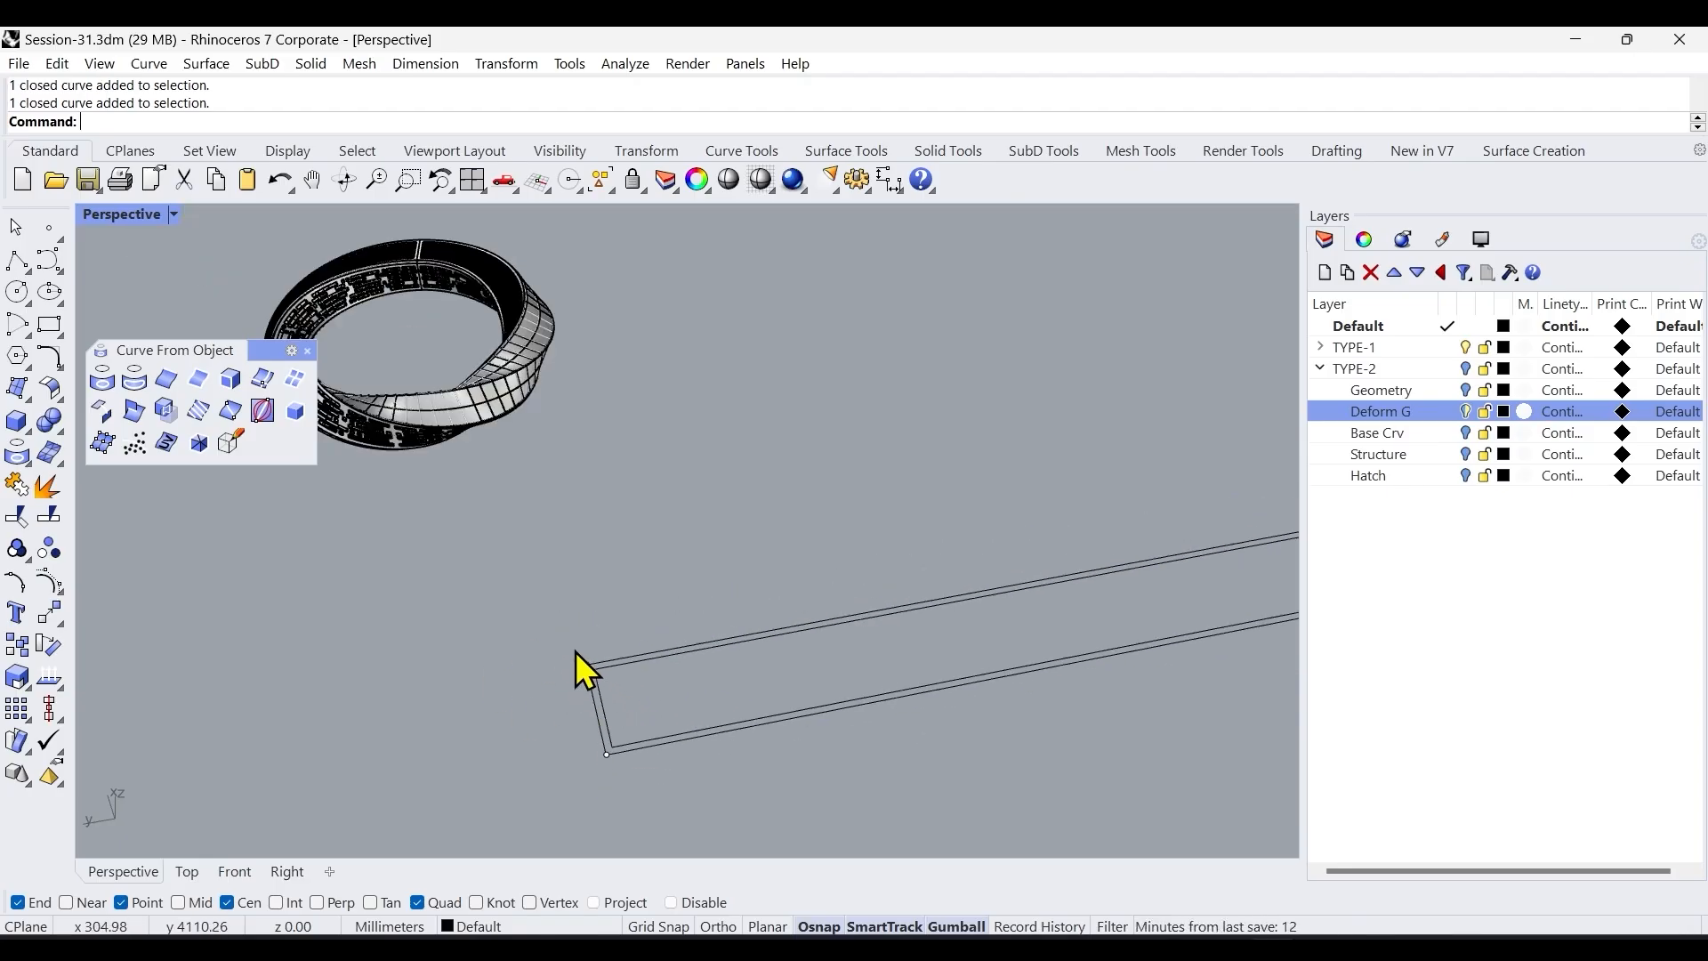
scroll(497, 265, "up", 5)
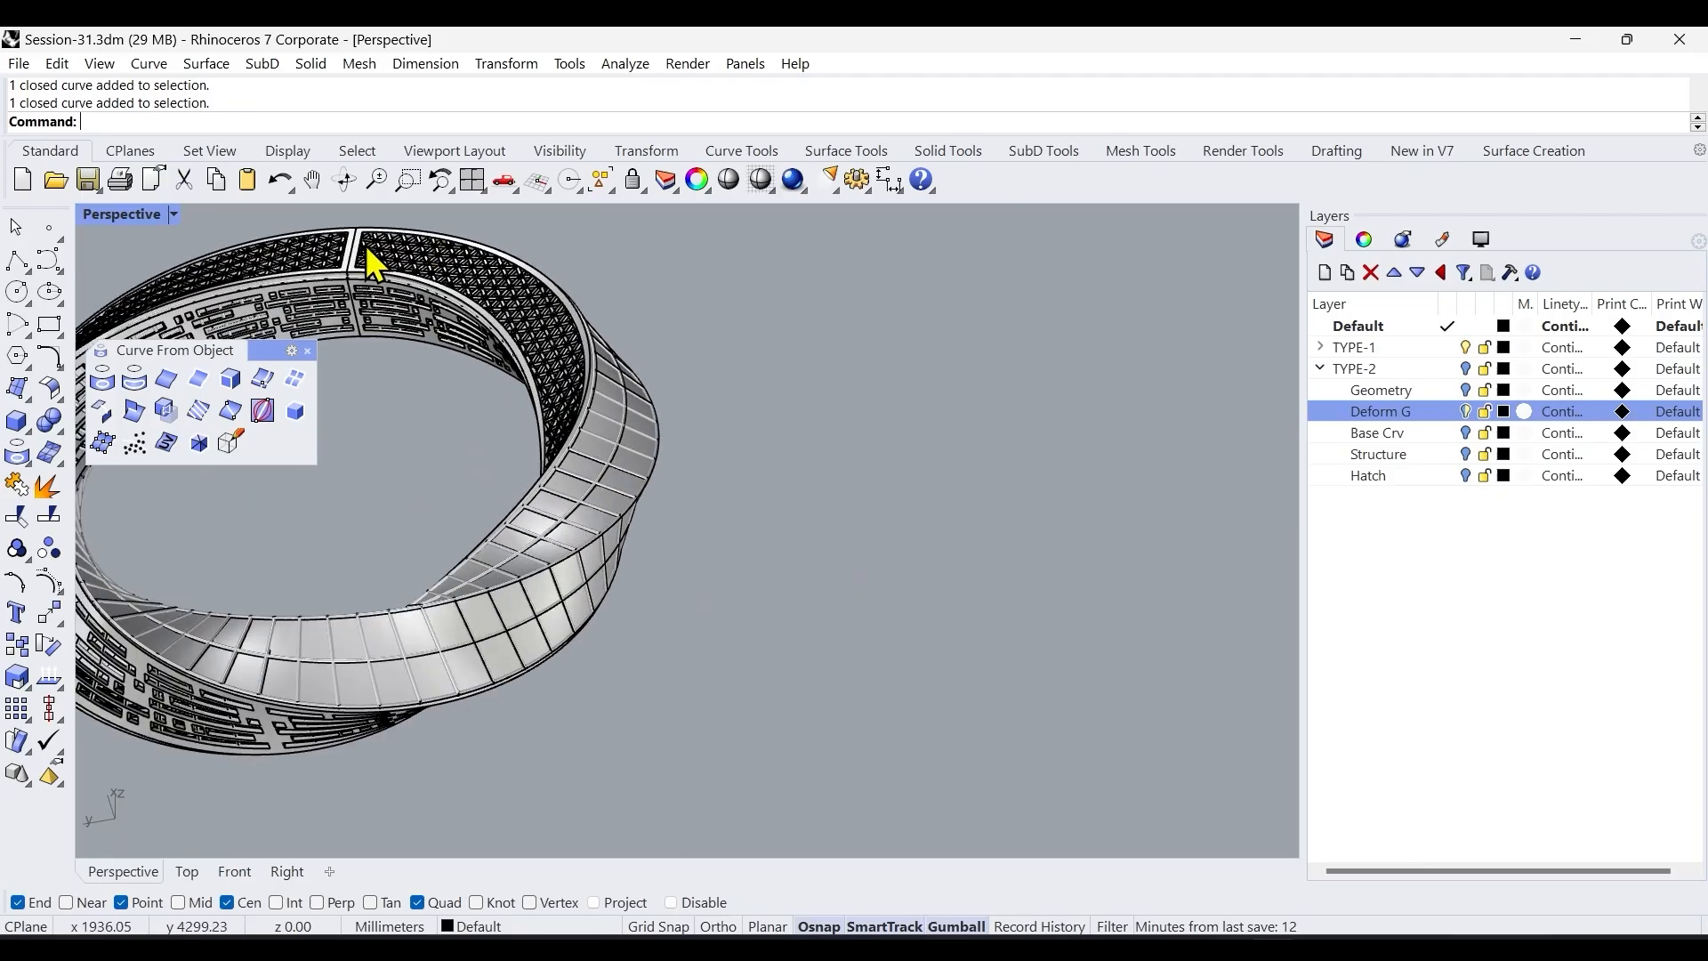
scroll(845, 423, "down", 8)
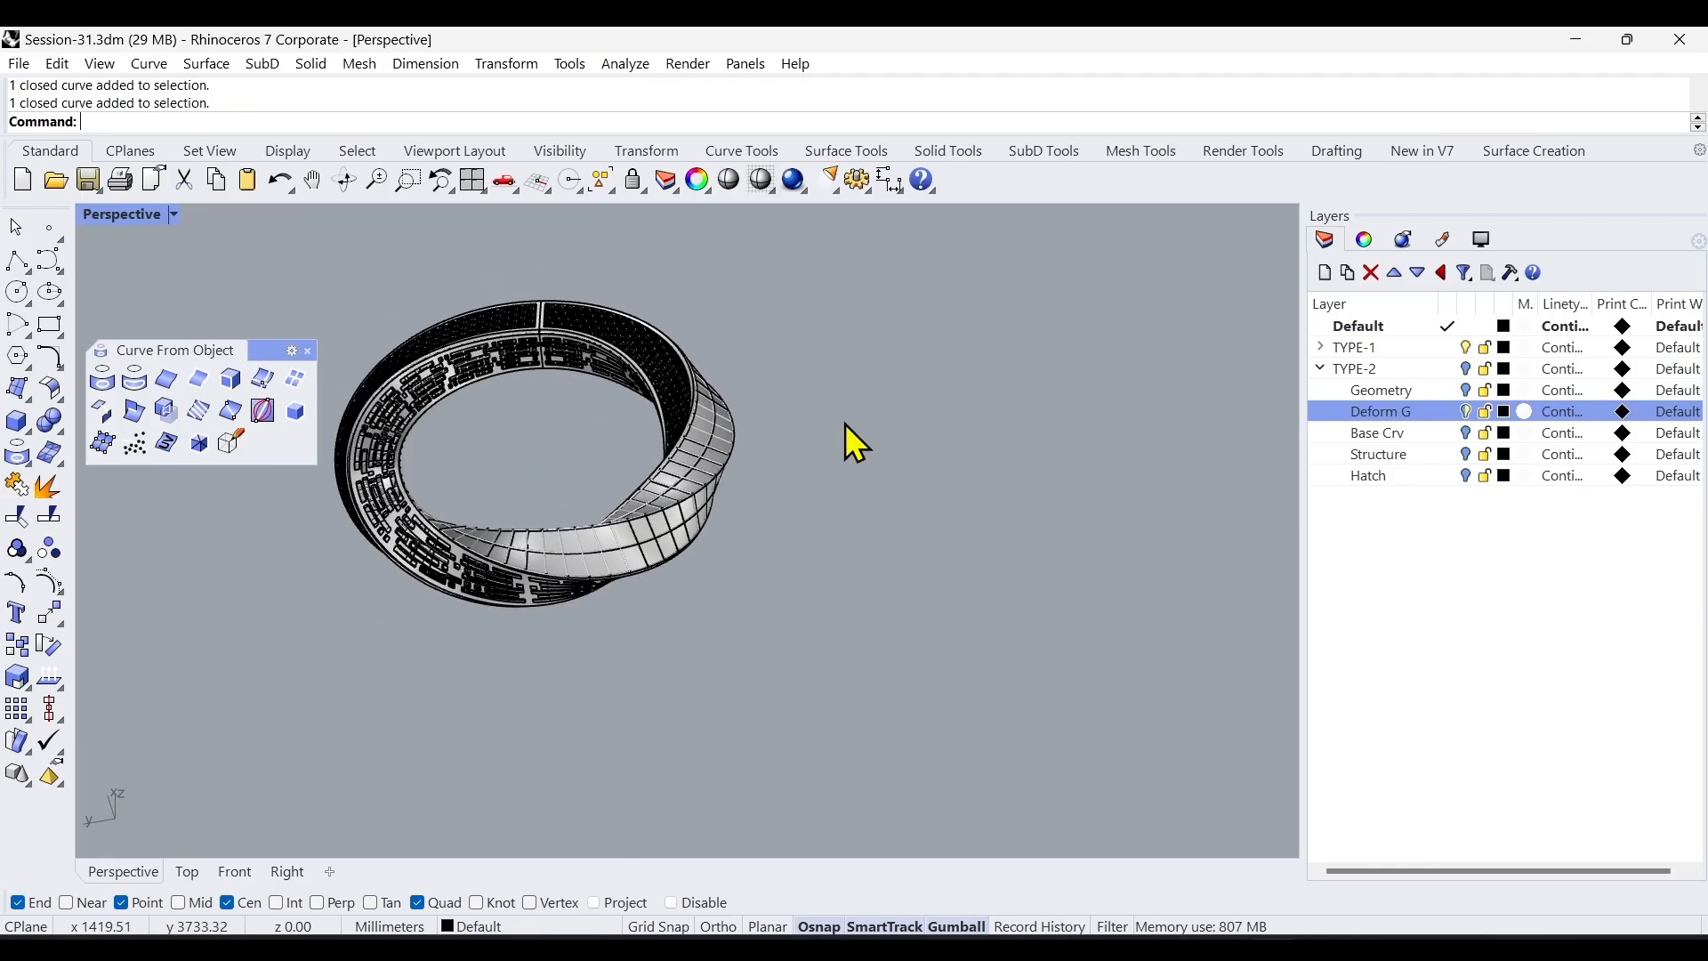
Switch visibility from the TYPE-1 layer to TYPE-2 and delete the border rectangle curves beside the ring.
left_click(1465, 347)
left_click(1465, 368)
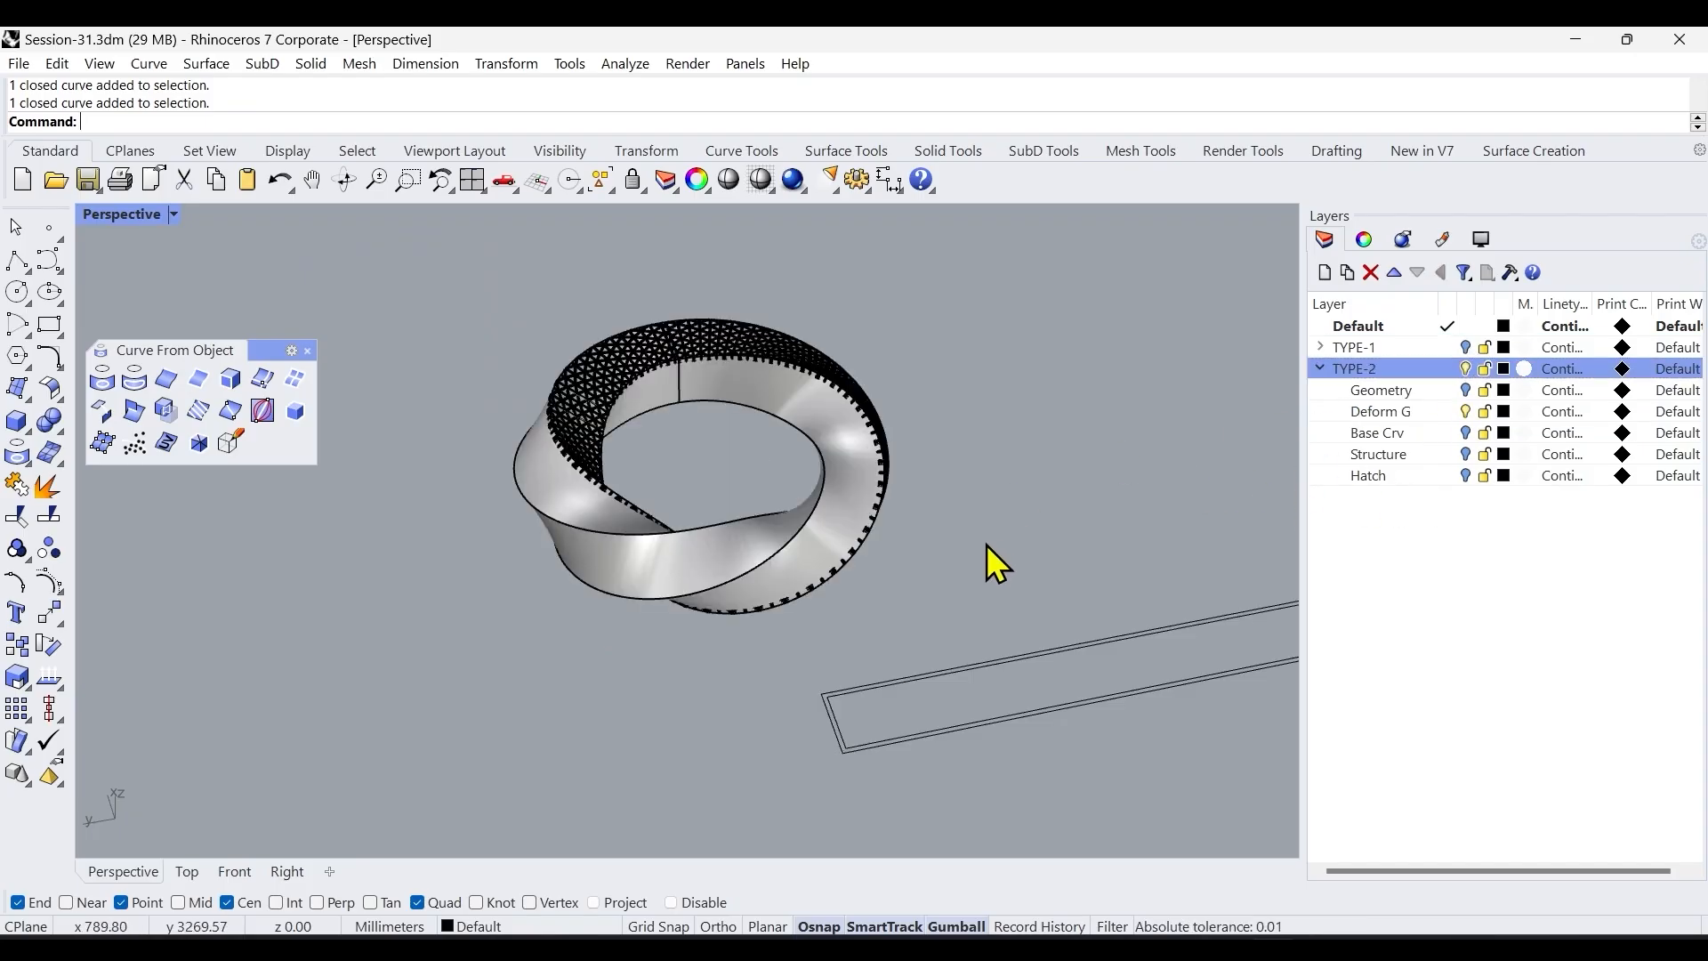
right_click_drag(914, 598, 914, 662, "shift")
left_click(879, 762)
key("Delete")
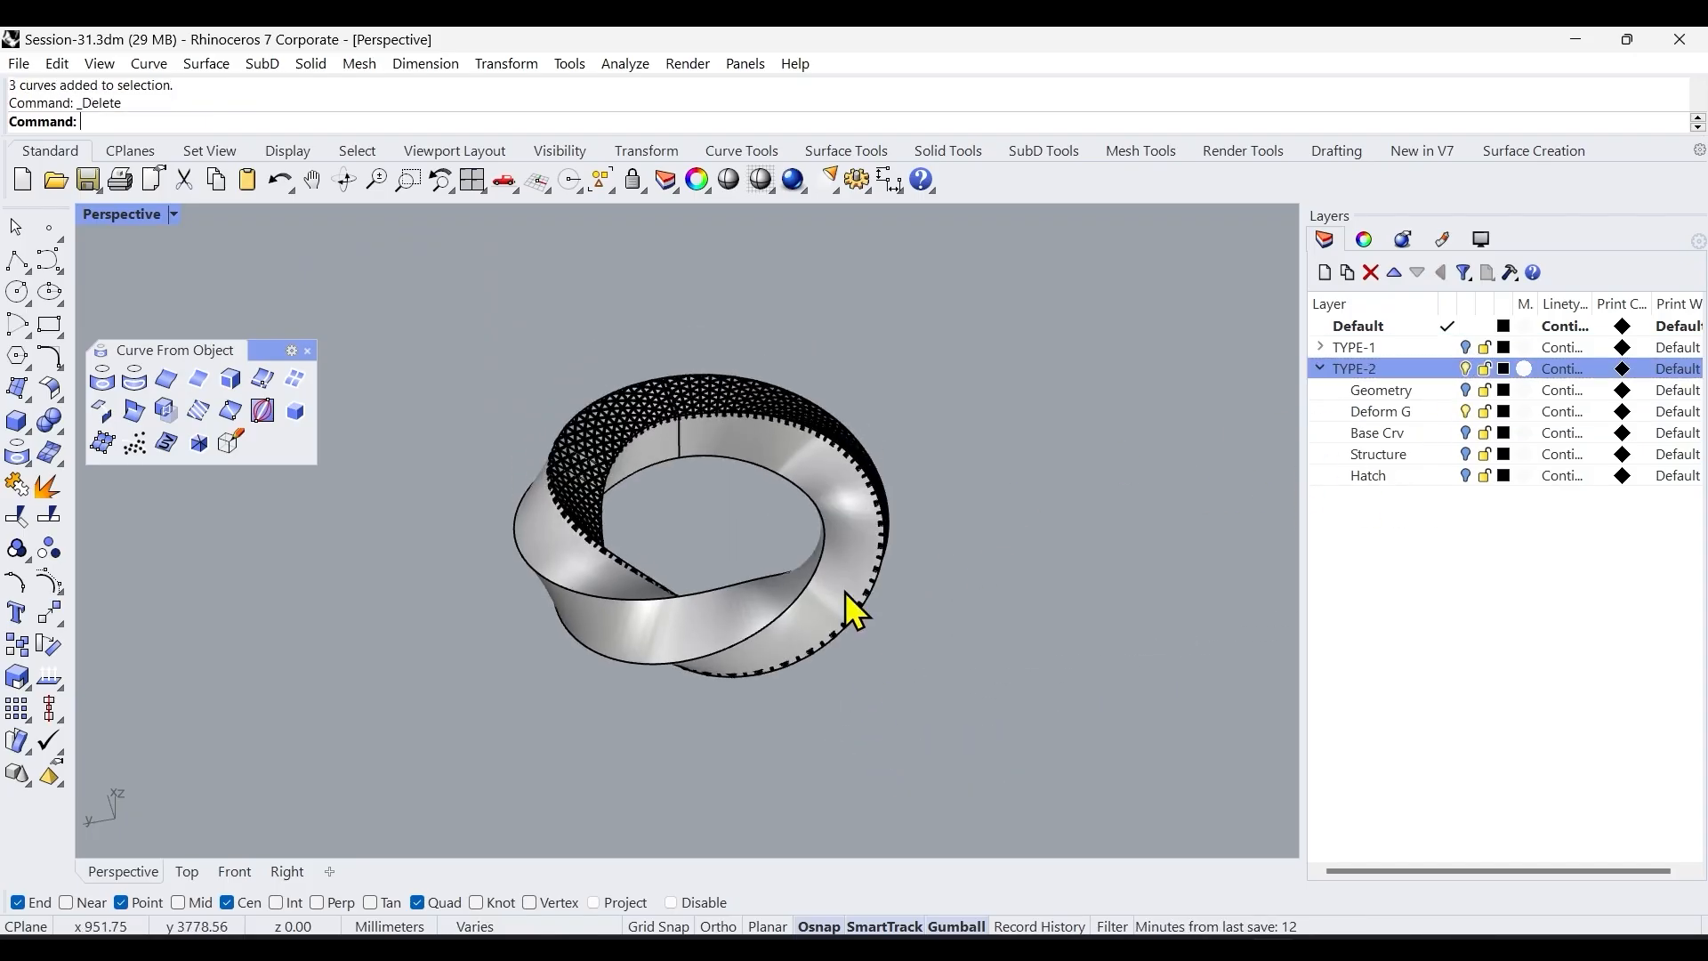
Turn on the TYPE-2 Structure layer so its ribs appear around the twisted ring.
left_click(1465, 454)
right_click_drag(969, 614, 885, 602)
scroll(925, 556, "up", 2)
scroll(924, 556, "up", 3)
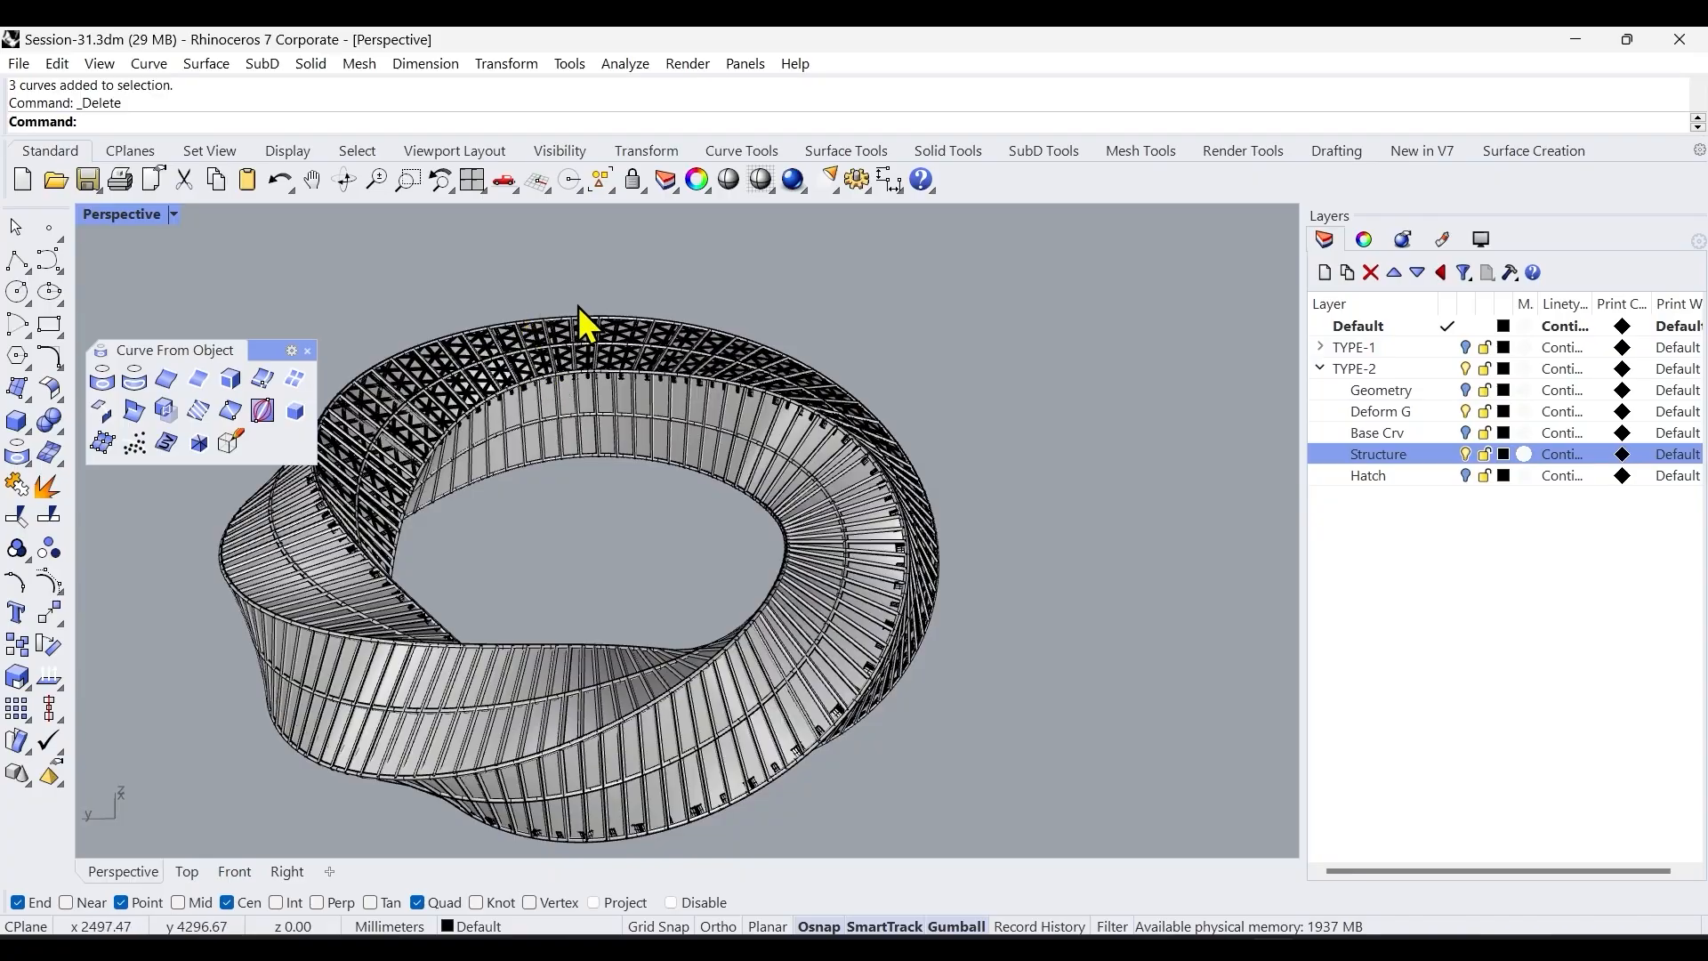
scroll(681, 364, "up", 6)
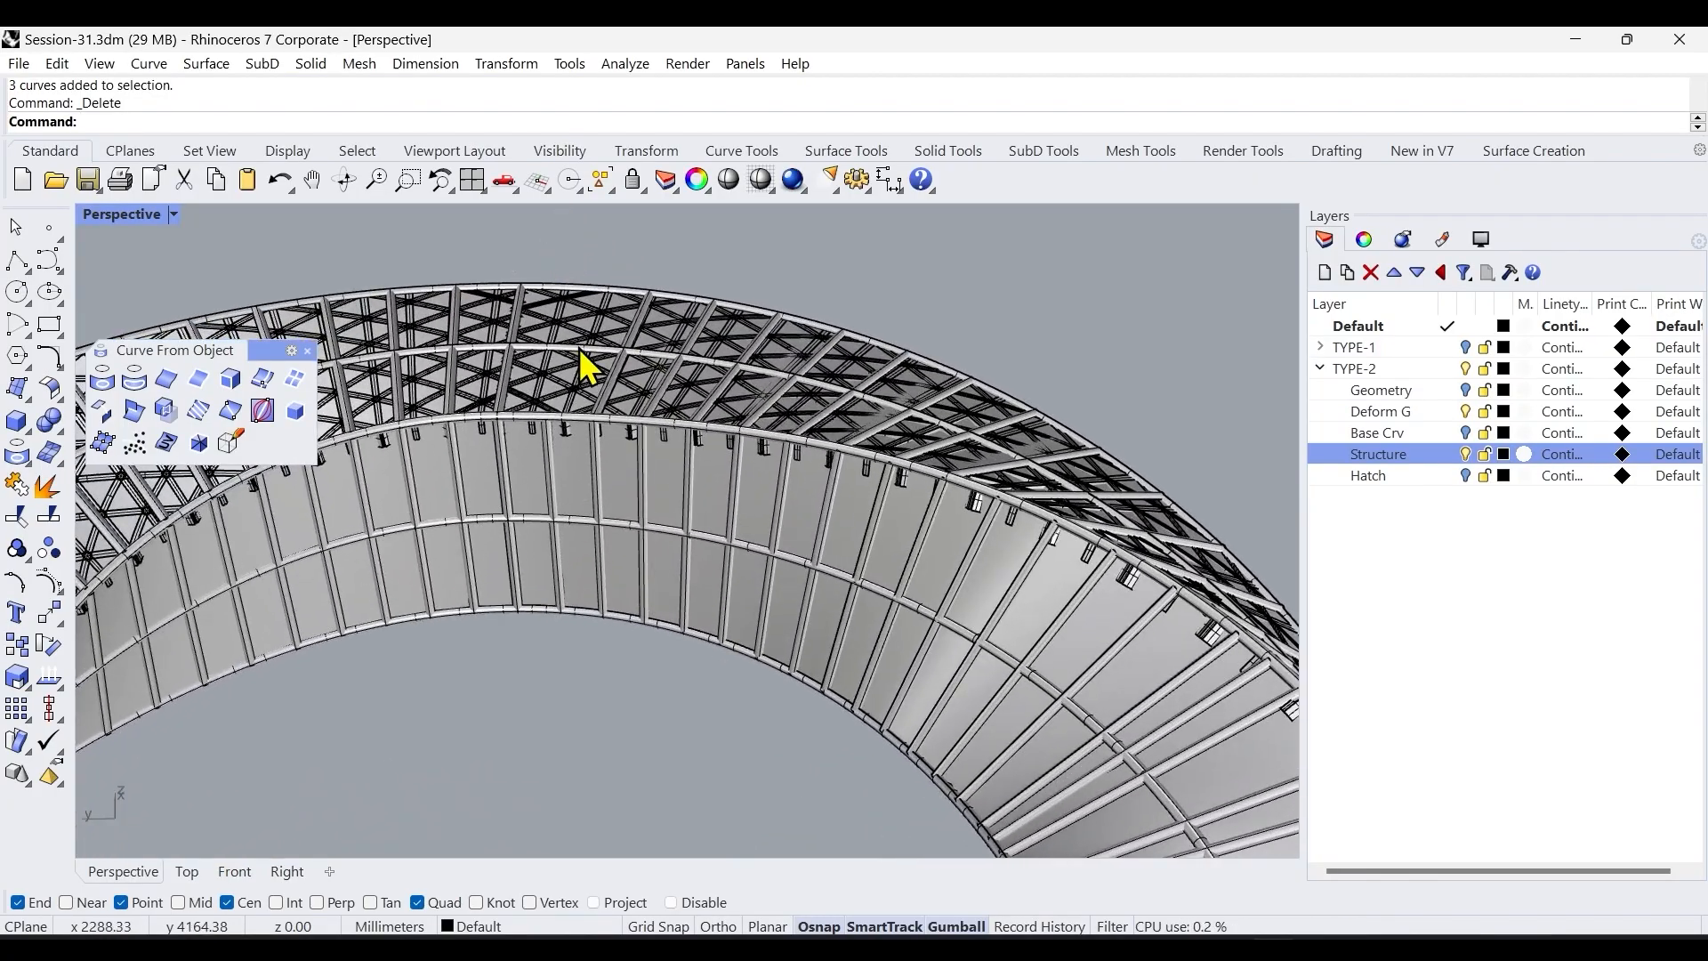
Hide the flowed triangular lattice and the ring face surface it sits on.
left_click(598, 356)
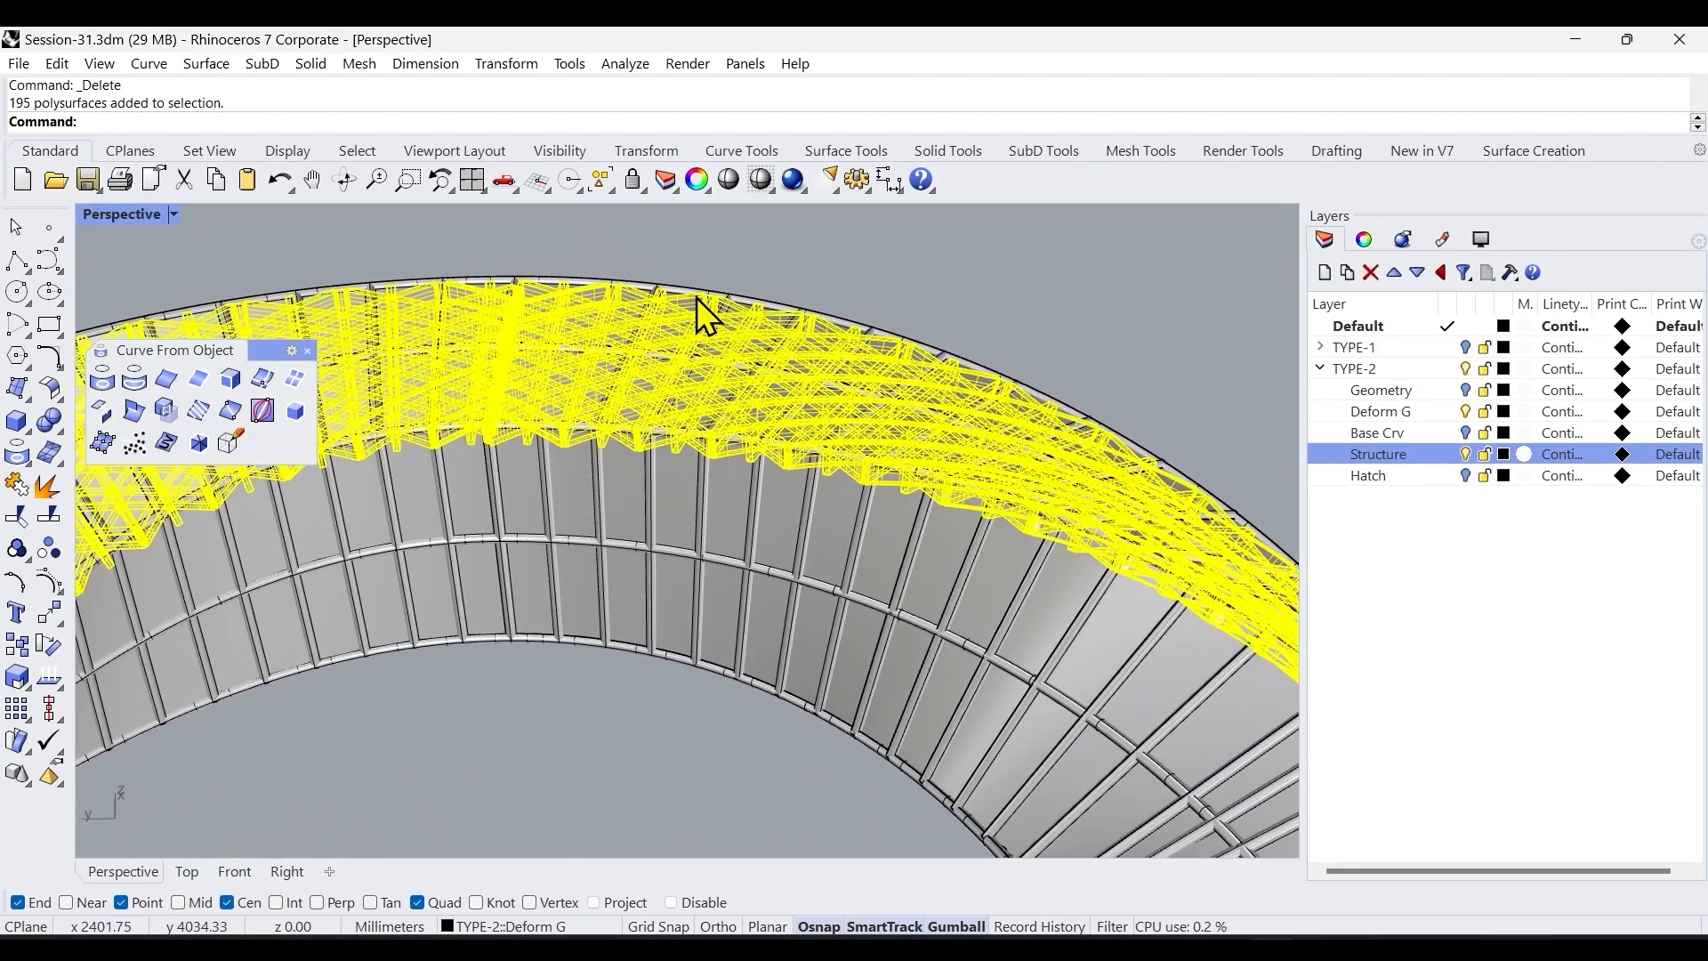
left_click(736, 465)
scroll(743, 467, "down", 1)
left_click(831, 419)
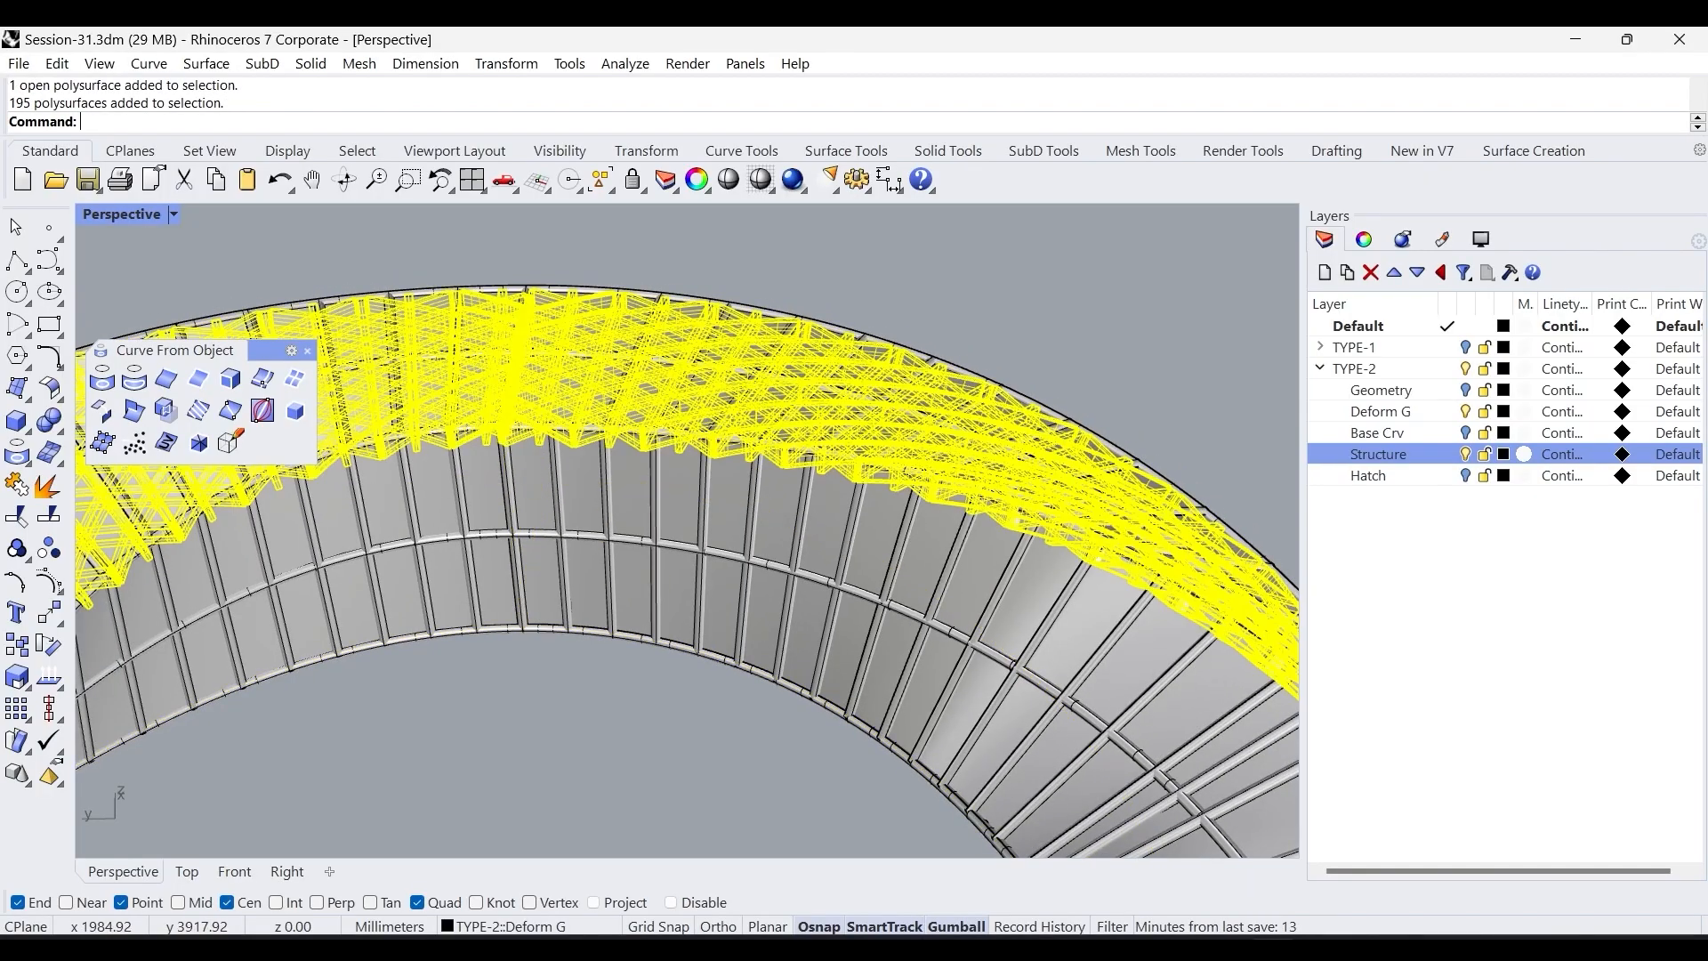
middle_click(944, 322)
left_click(845, 299)
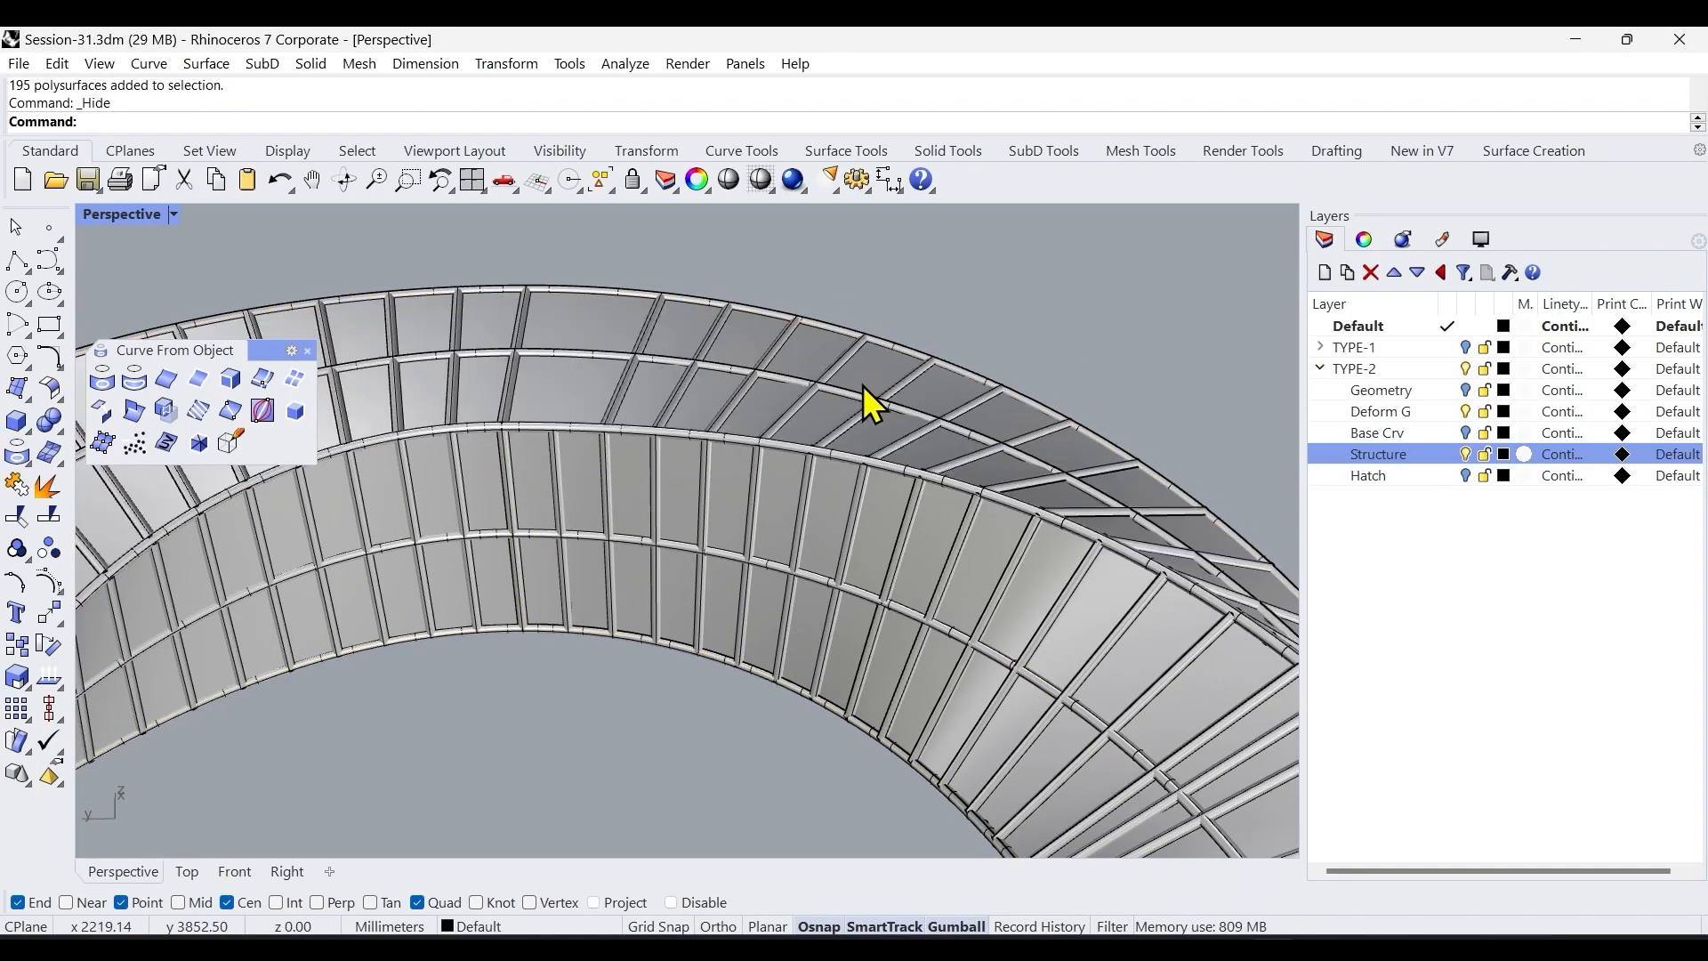
left_click(774, 418)
middle_click(856, 249)
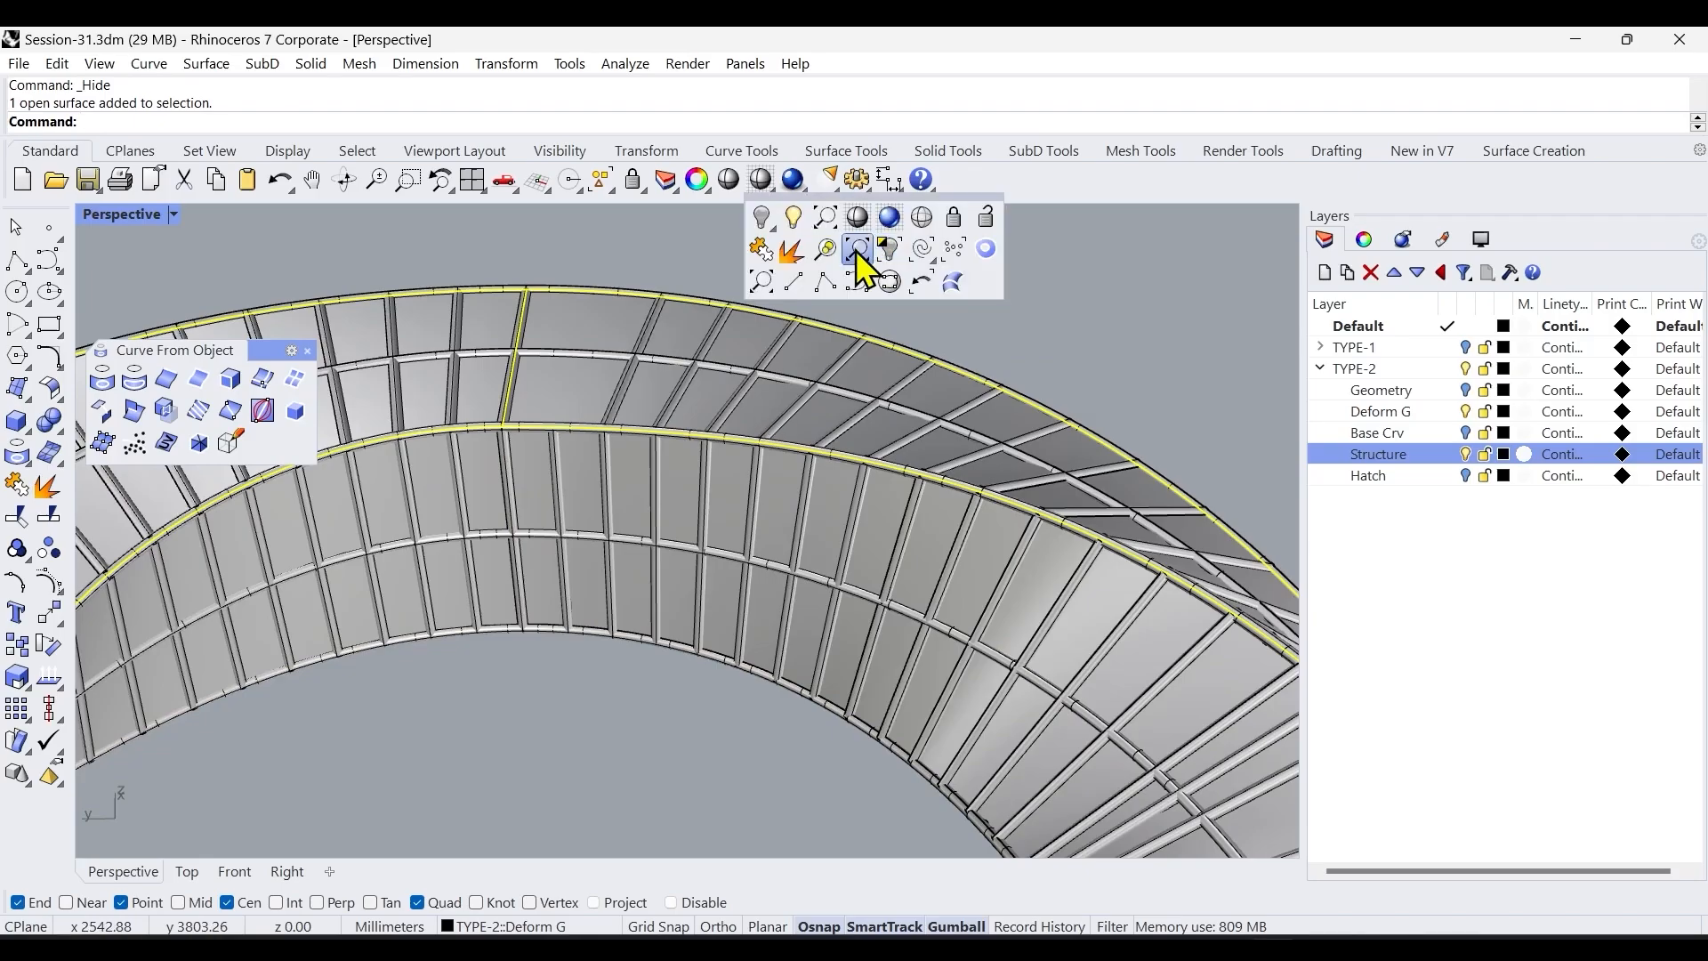
left_click(762, 218)
Show all hidden objects and hide only the ring face surface overlapping the triangular lattice.
middle_click(884, 288)
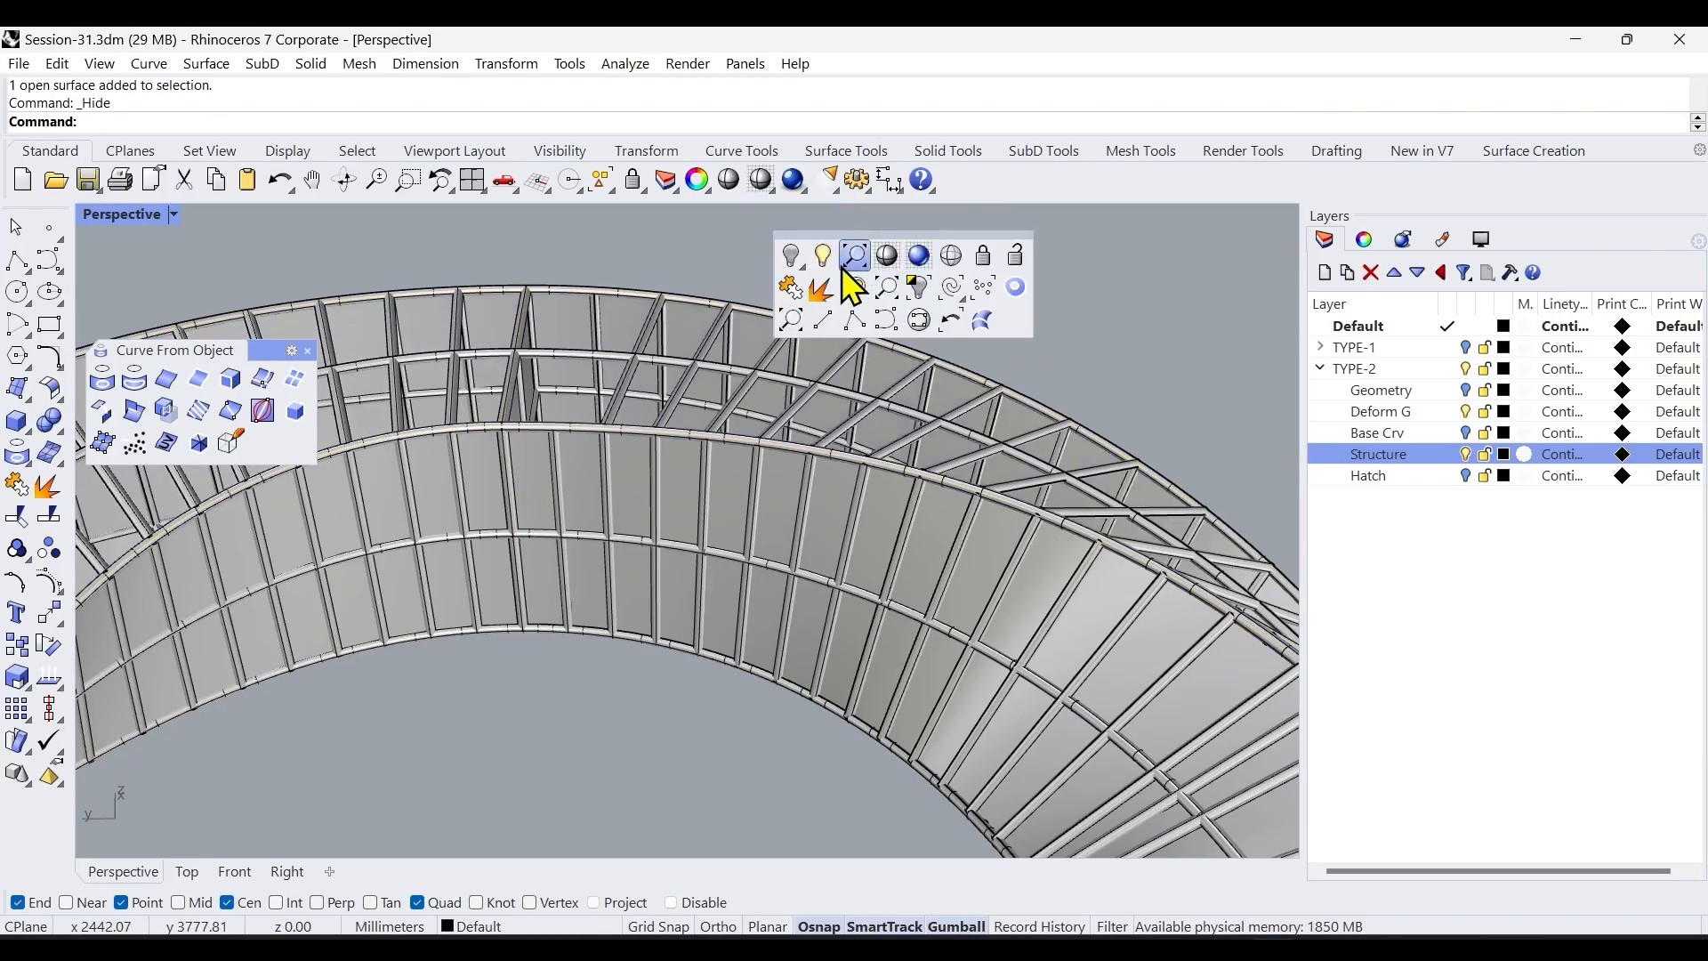
left_click(820, 258)
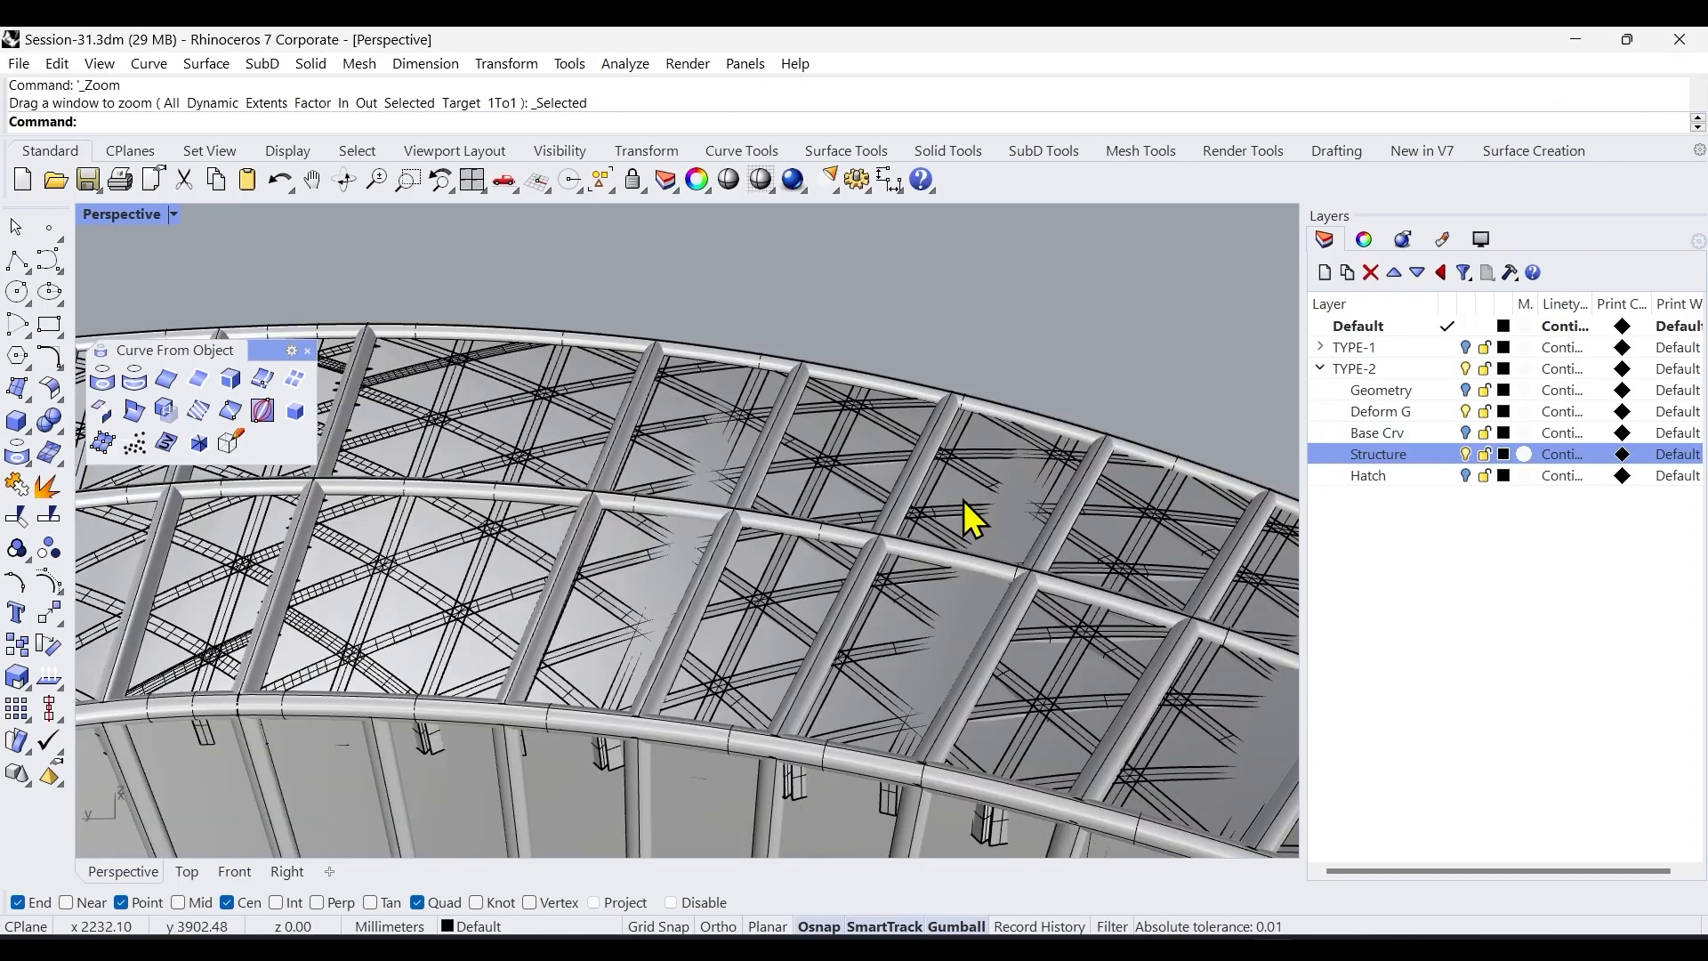
left_click(957, 493)
middle_click(930, 349)
left_click(824, 318)
right_click_drag(791, 383, 593, 540, "ctrl")
scroll(805, 578, "down", 5)
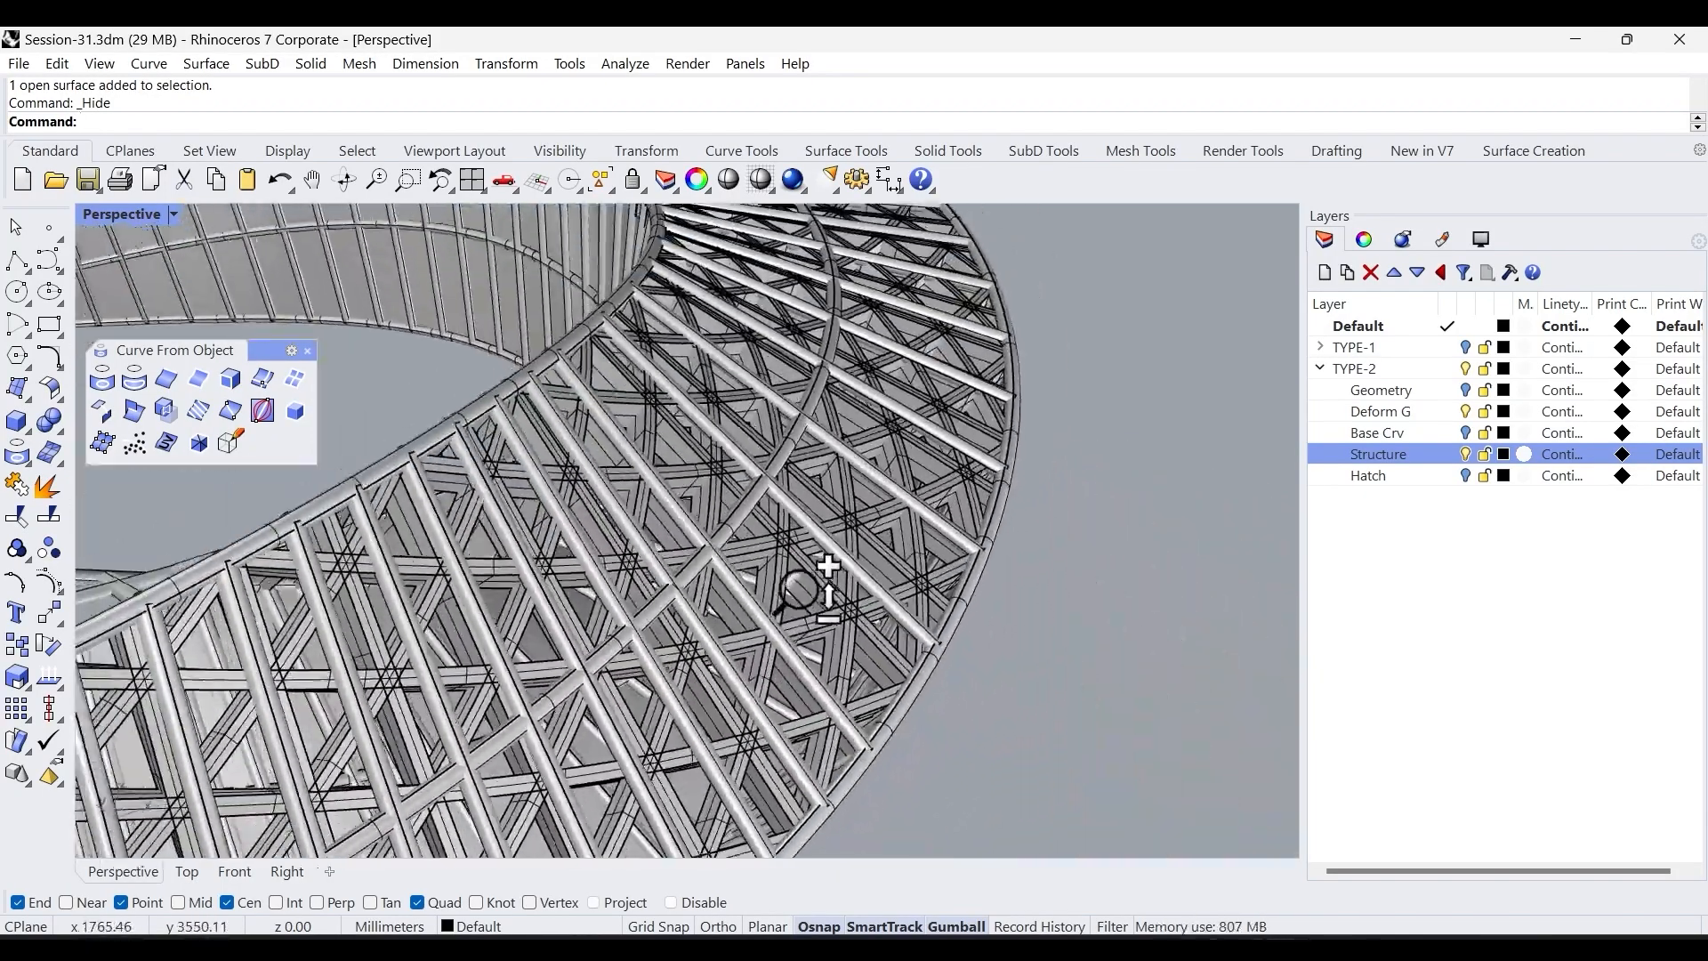
Preview the ring in Rendered mode, return to Shaded mode and examine how the lattice fits behind the structural ribs.
middle_click(974, 570)
left_click(1032, 516)
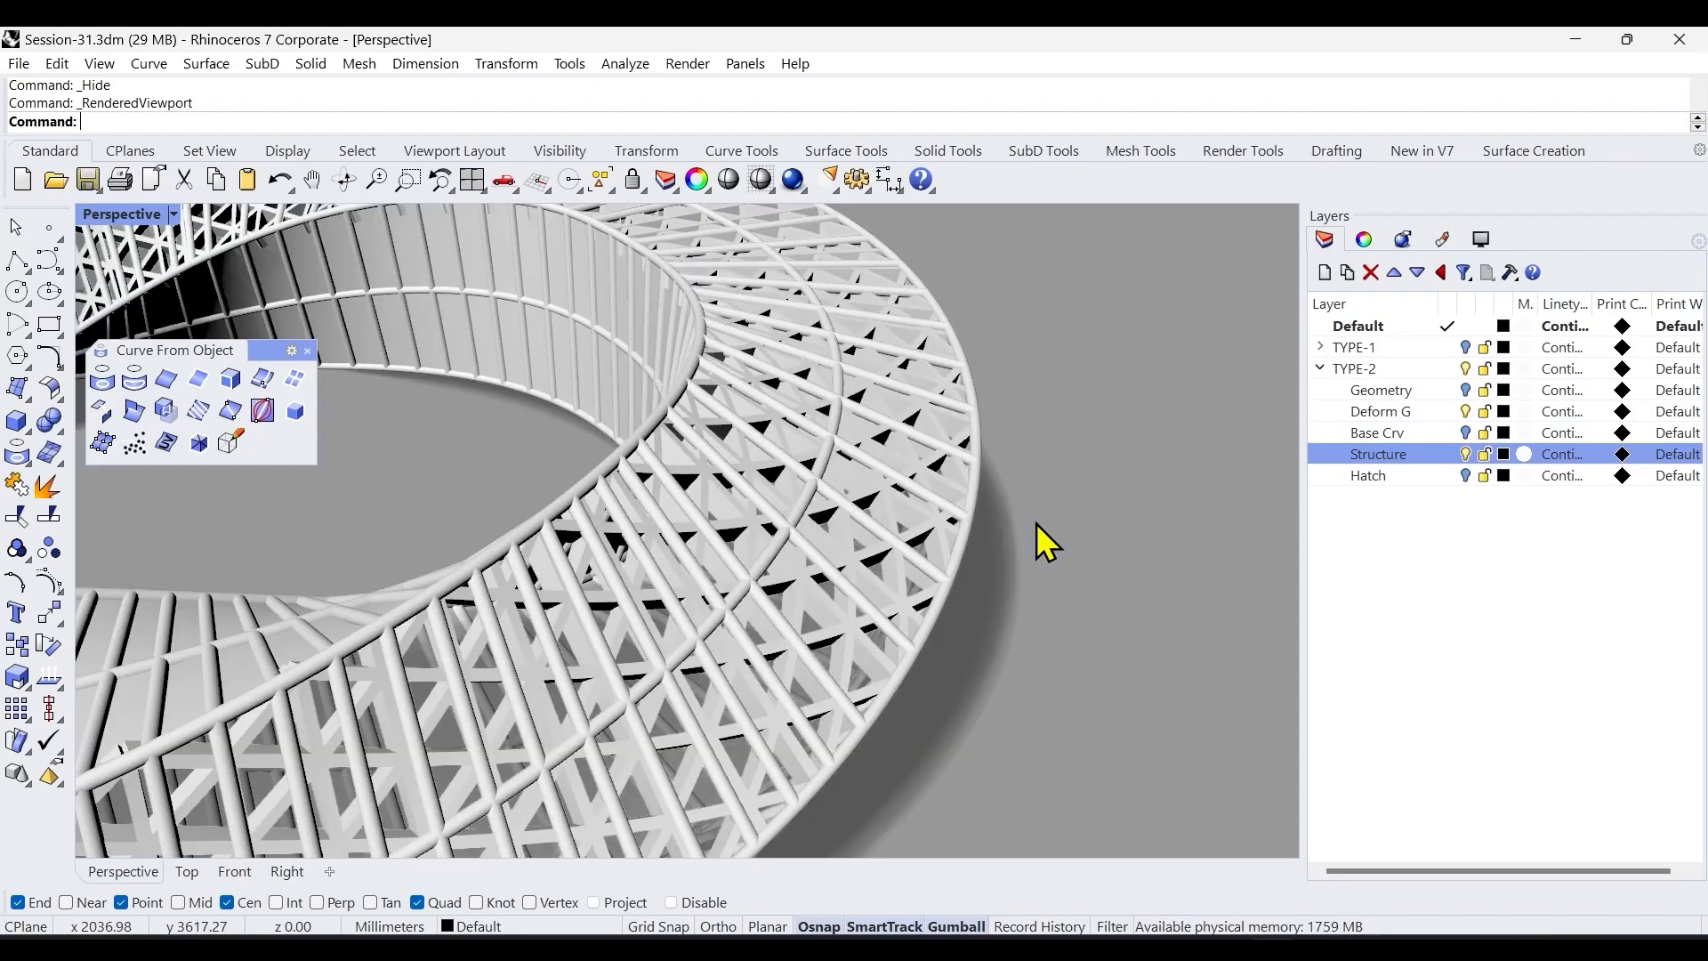
middle_click(1076, 553)
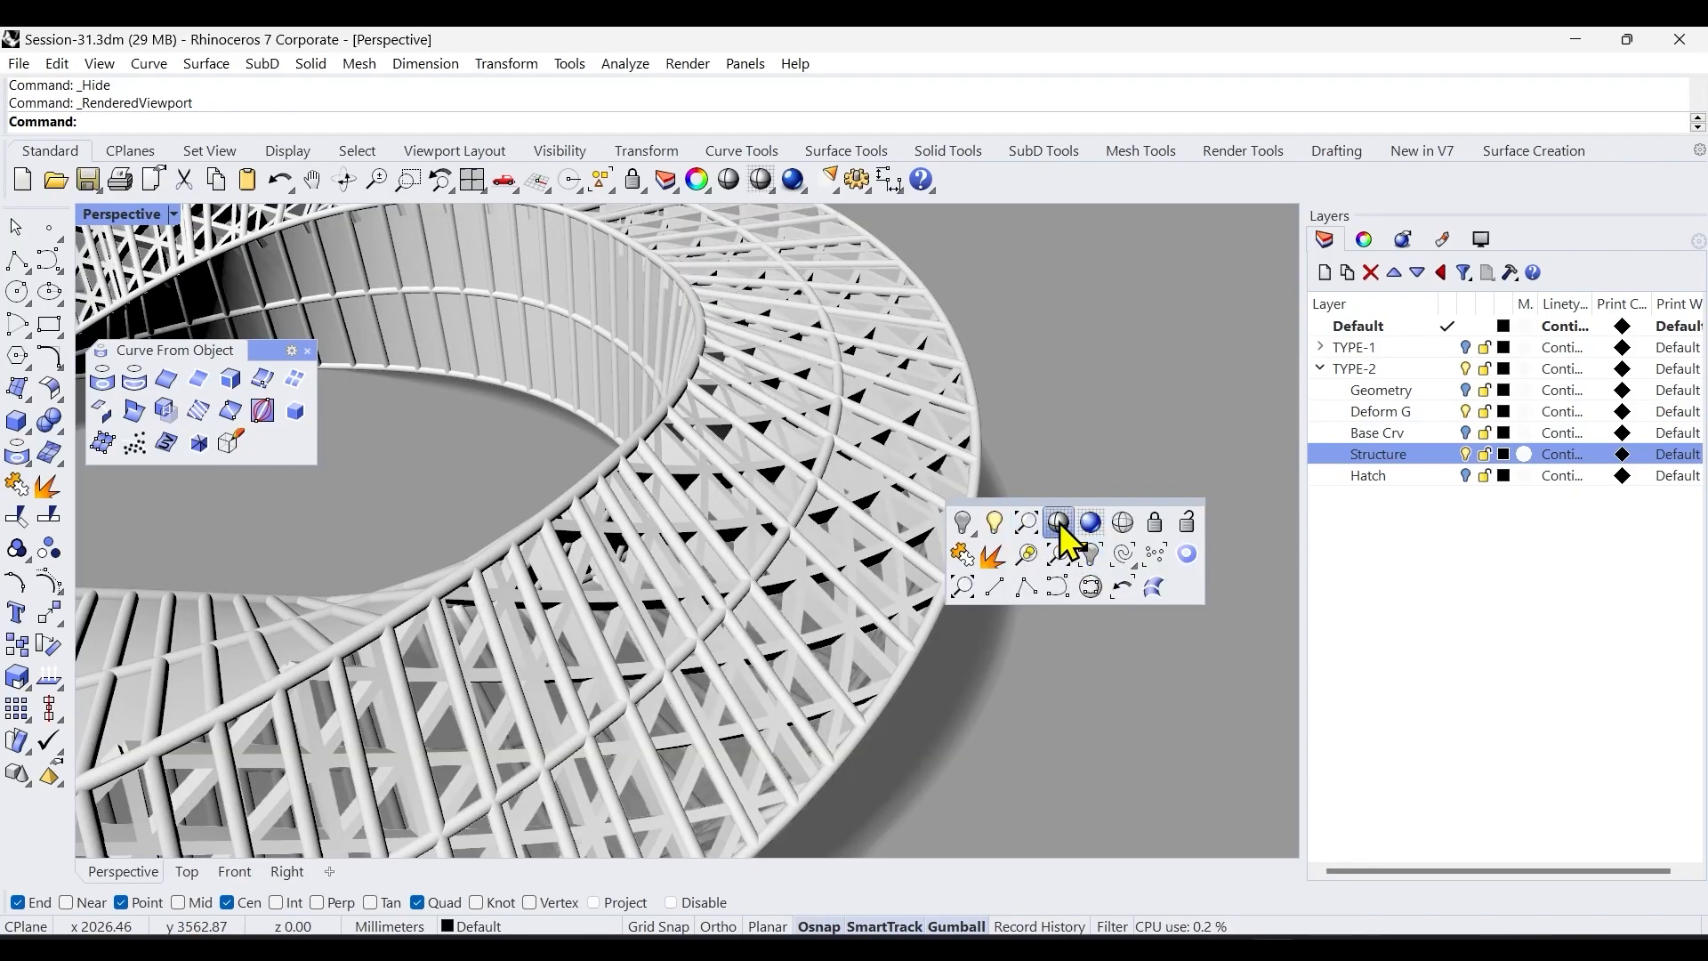
left_click(1057, 522)
scroll(996, 587, "down", 8)
right_click_drag(1005, 615, 956, 661)
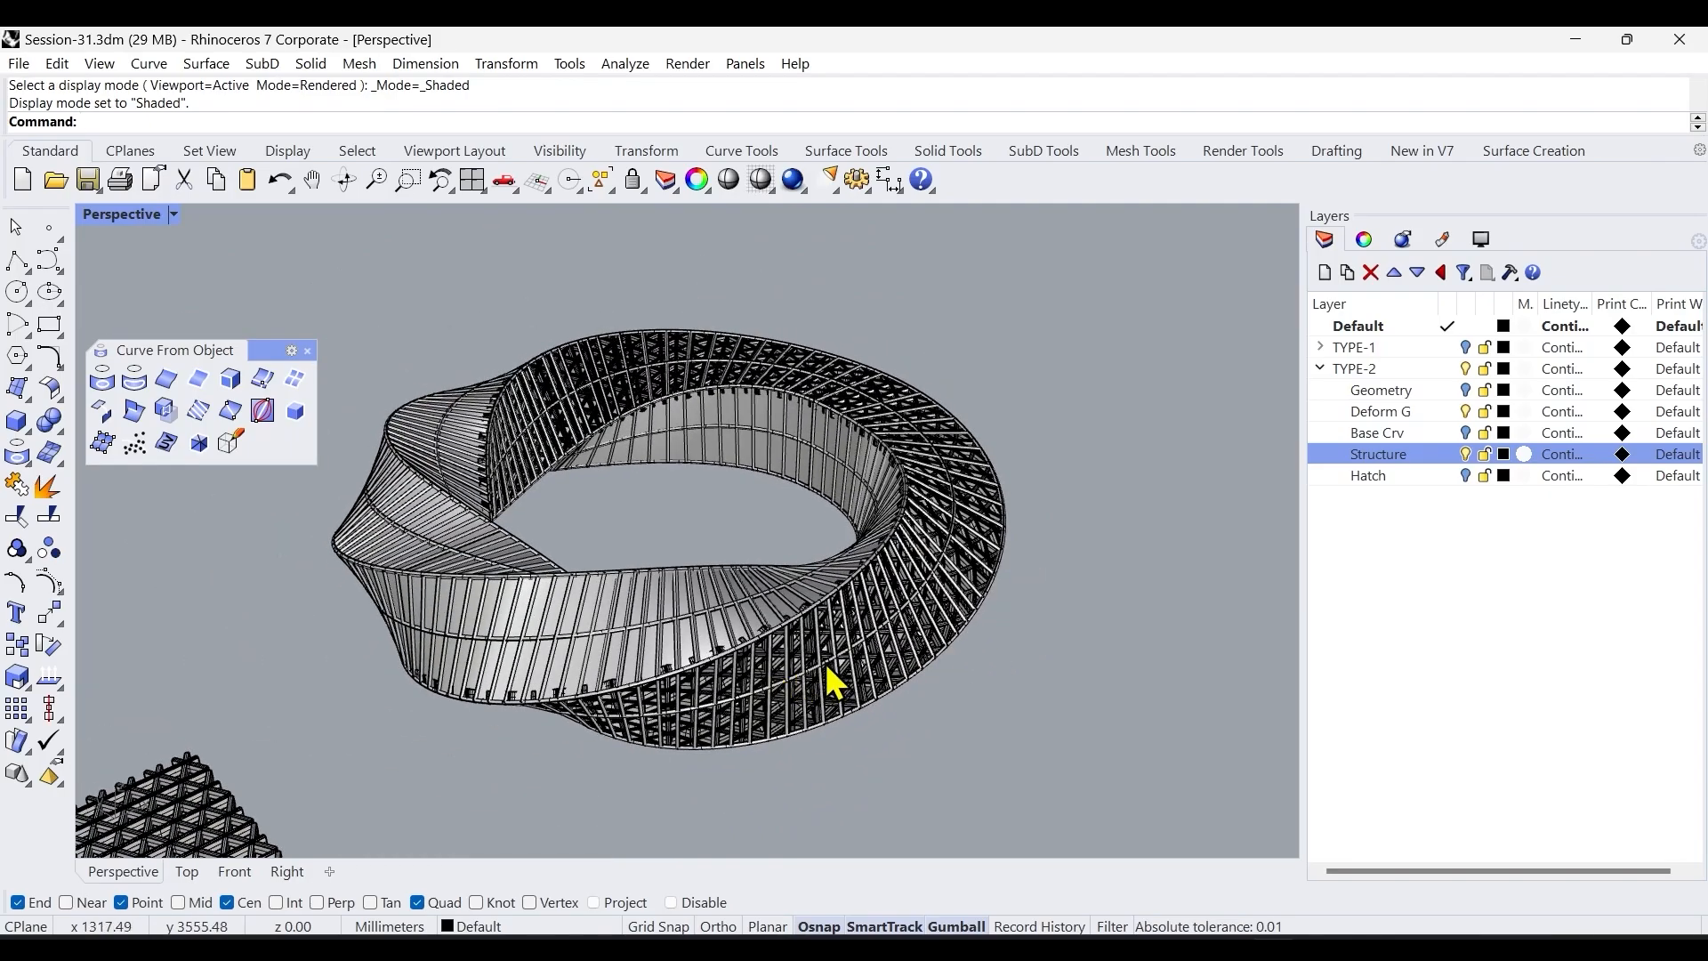
right_click_drag(830, 667, 859, 677, "ctrl")
scroll(859, 676, "up", 5)
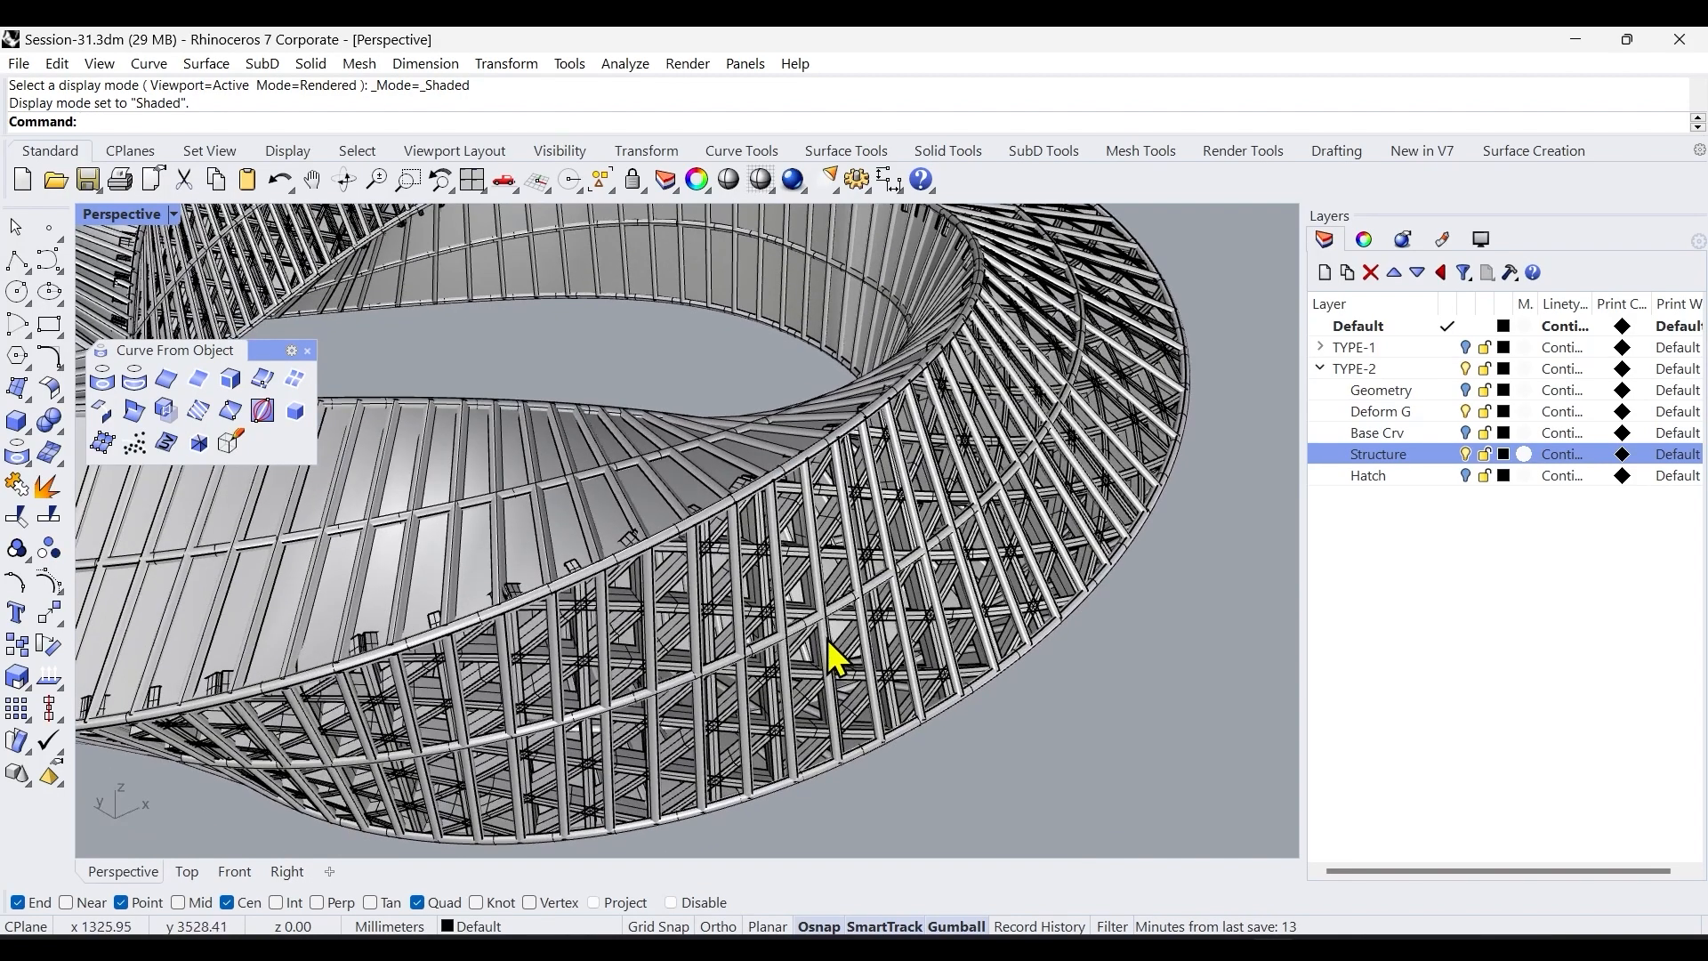
right_click_drag(1002, 495, 1002, 553, "ctrl")
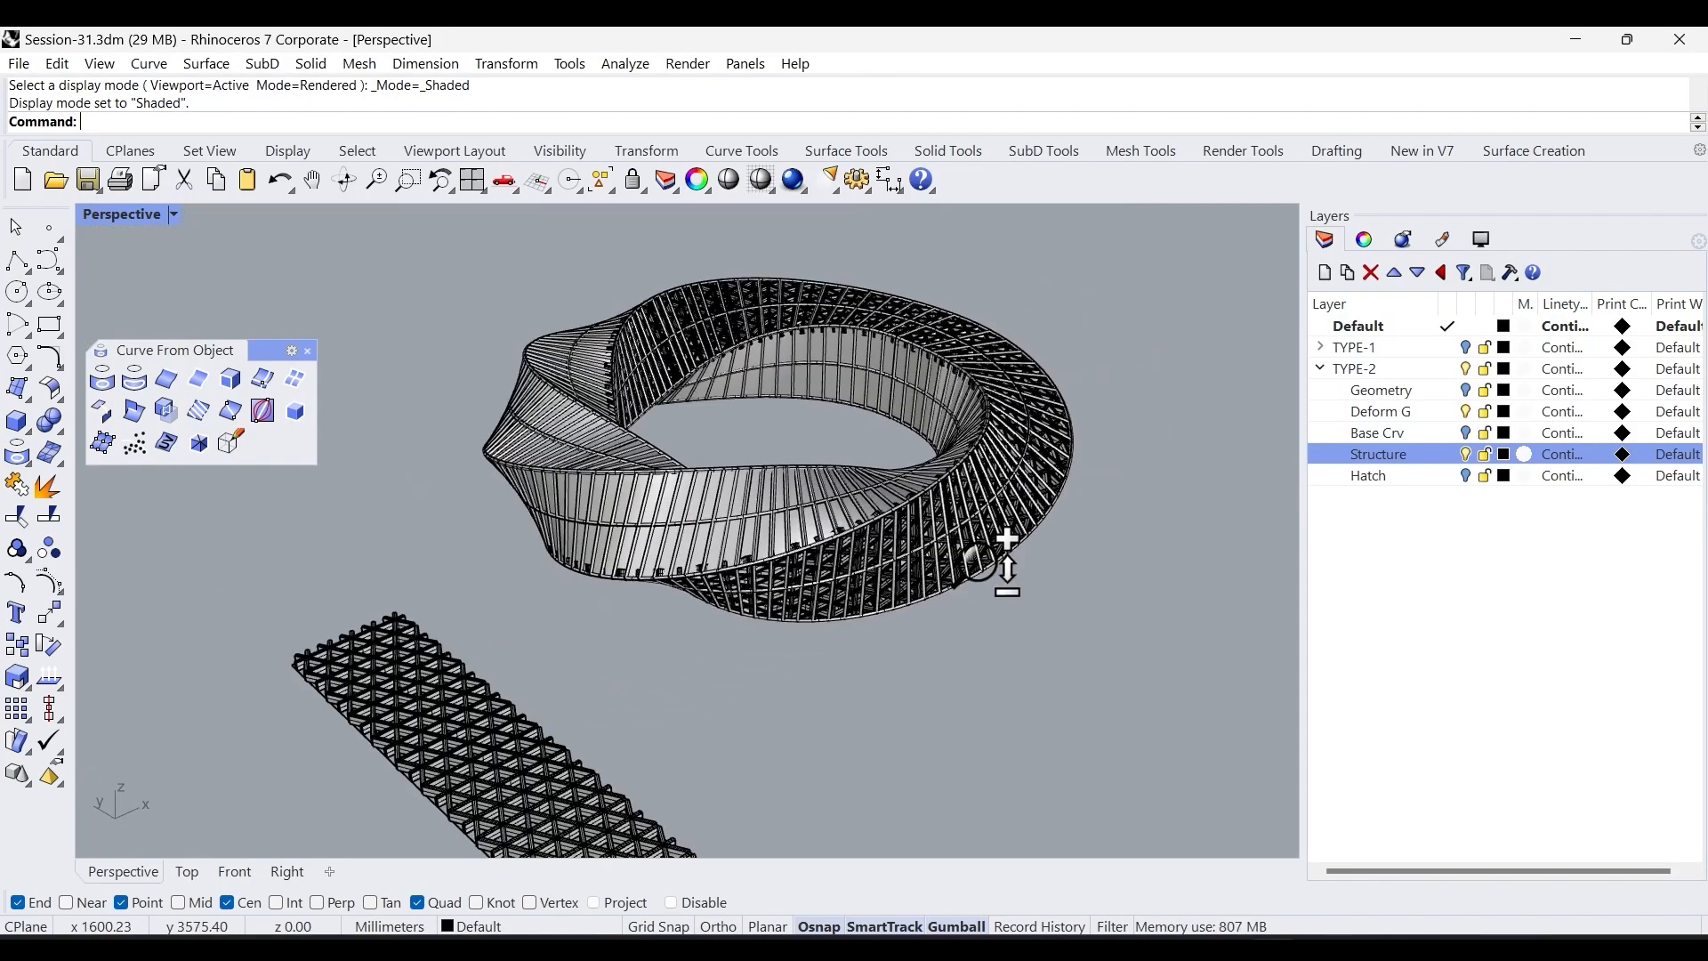
Delete the wavy flat surface and the flat triangular lattice strip next to the ring.
mouse_move(546, 589)
right_mouse_down("ctrl")
mouse_move(553, 724)
mouse_move(722, 736)
right_mouse_up("ctrl")
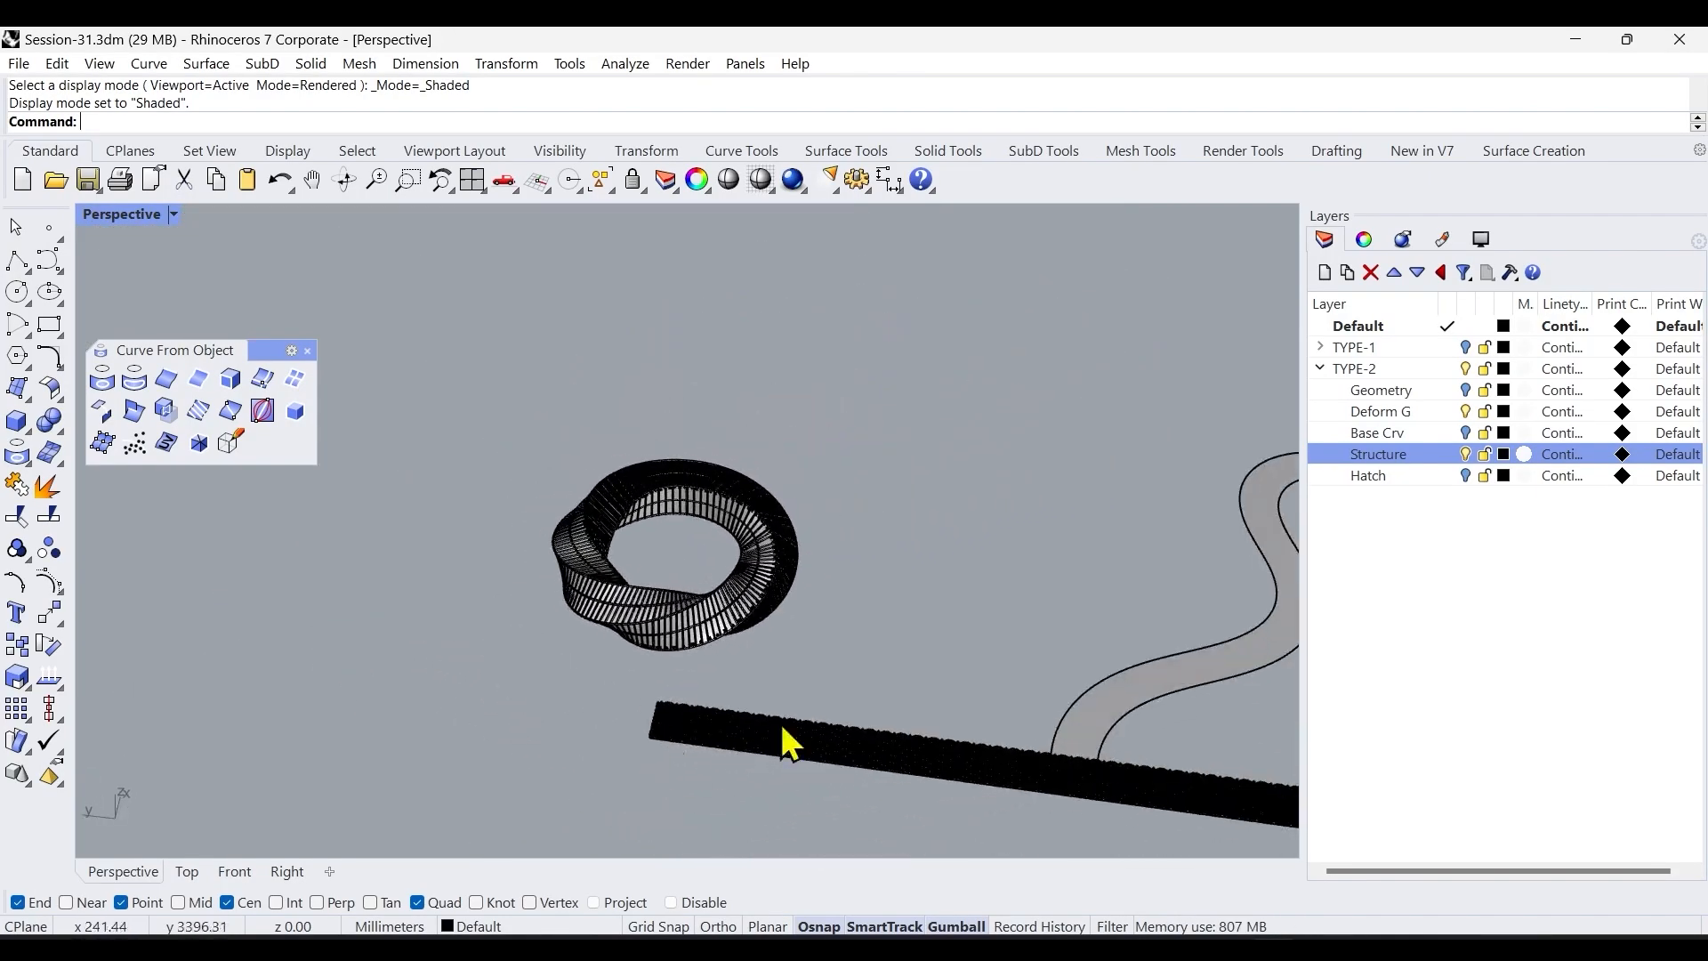
left_click(1116, 683)
key("Delete")
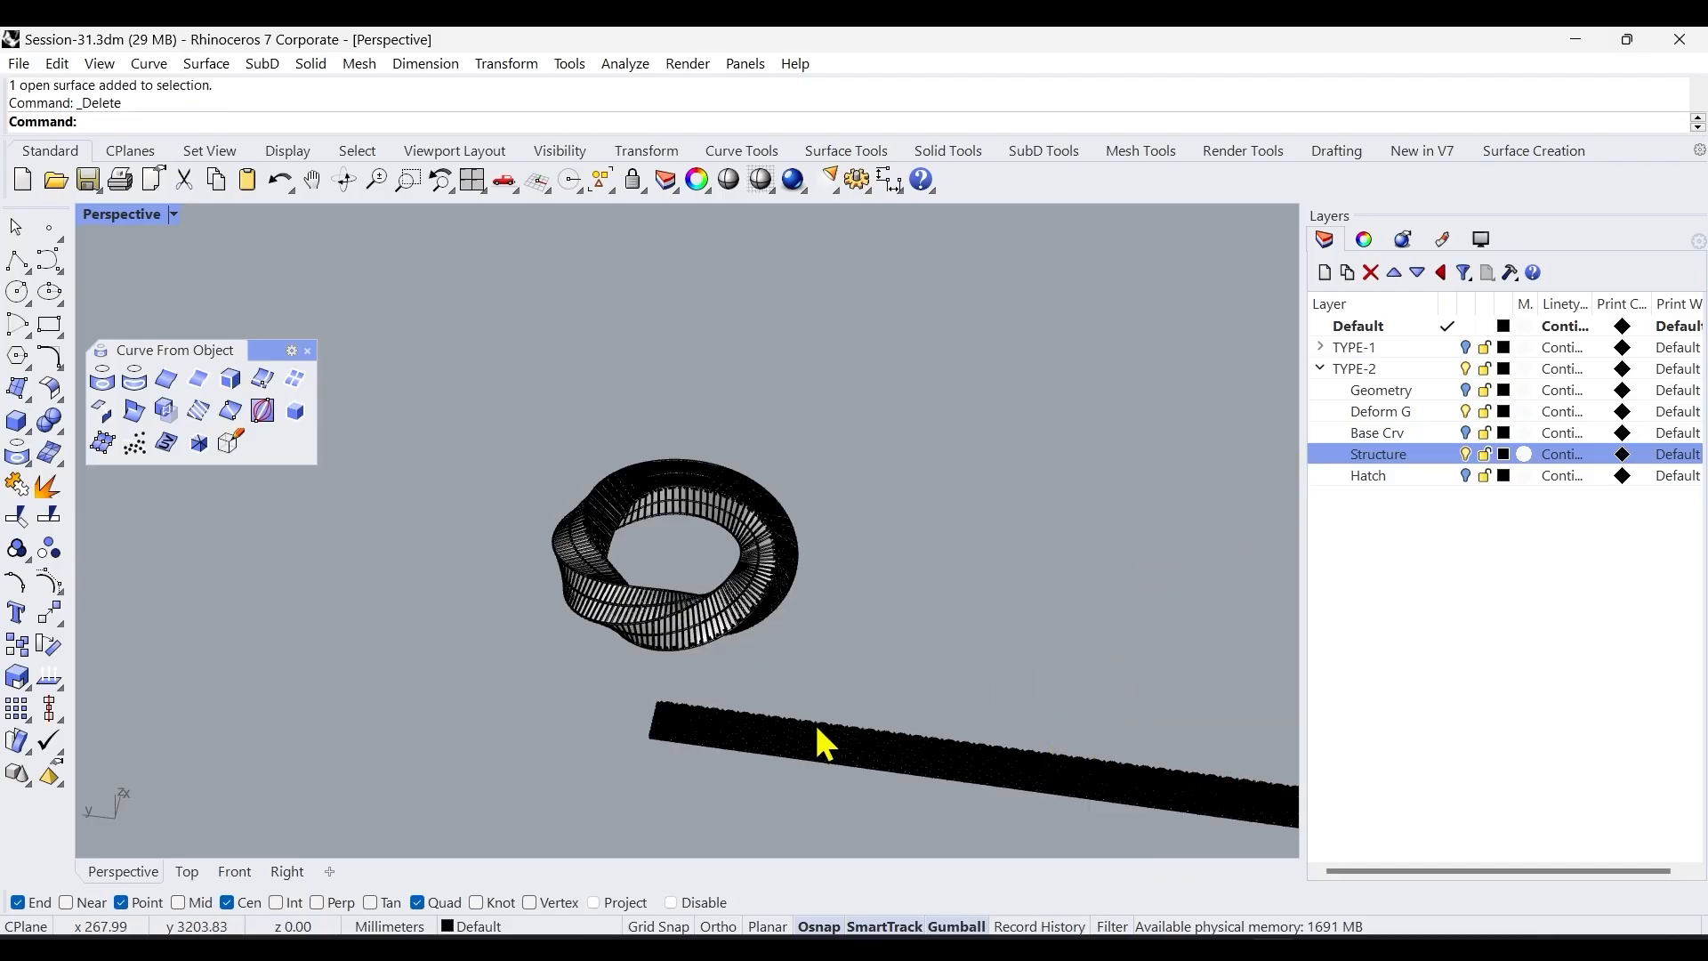
left_click(750, 735)
key("Delete")
Delete the flat UV strip surface, undo that deletion and clear the selection.
right_click_drag(749, 729, 809, 715)
left_click(787, 700)
key("Delete")
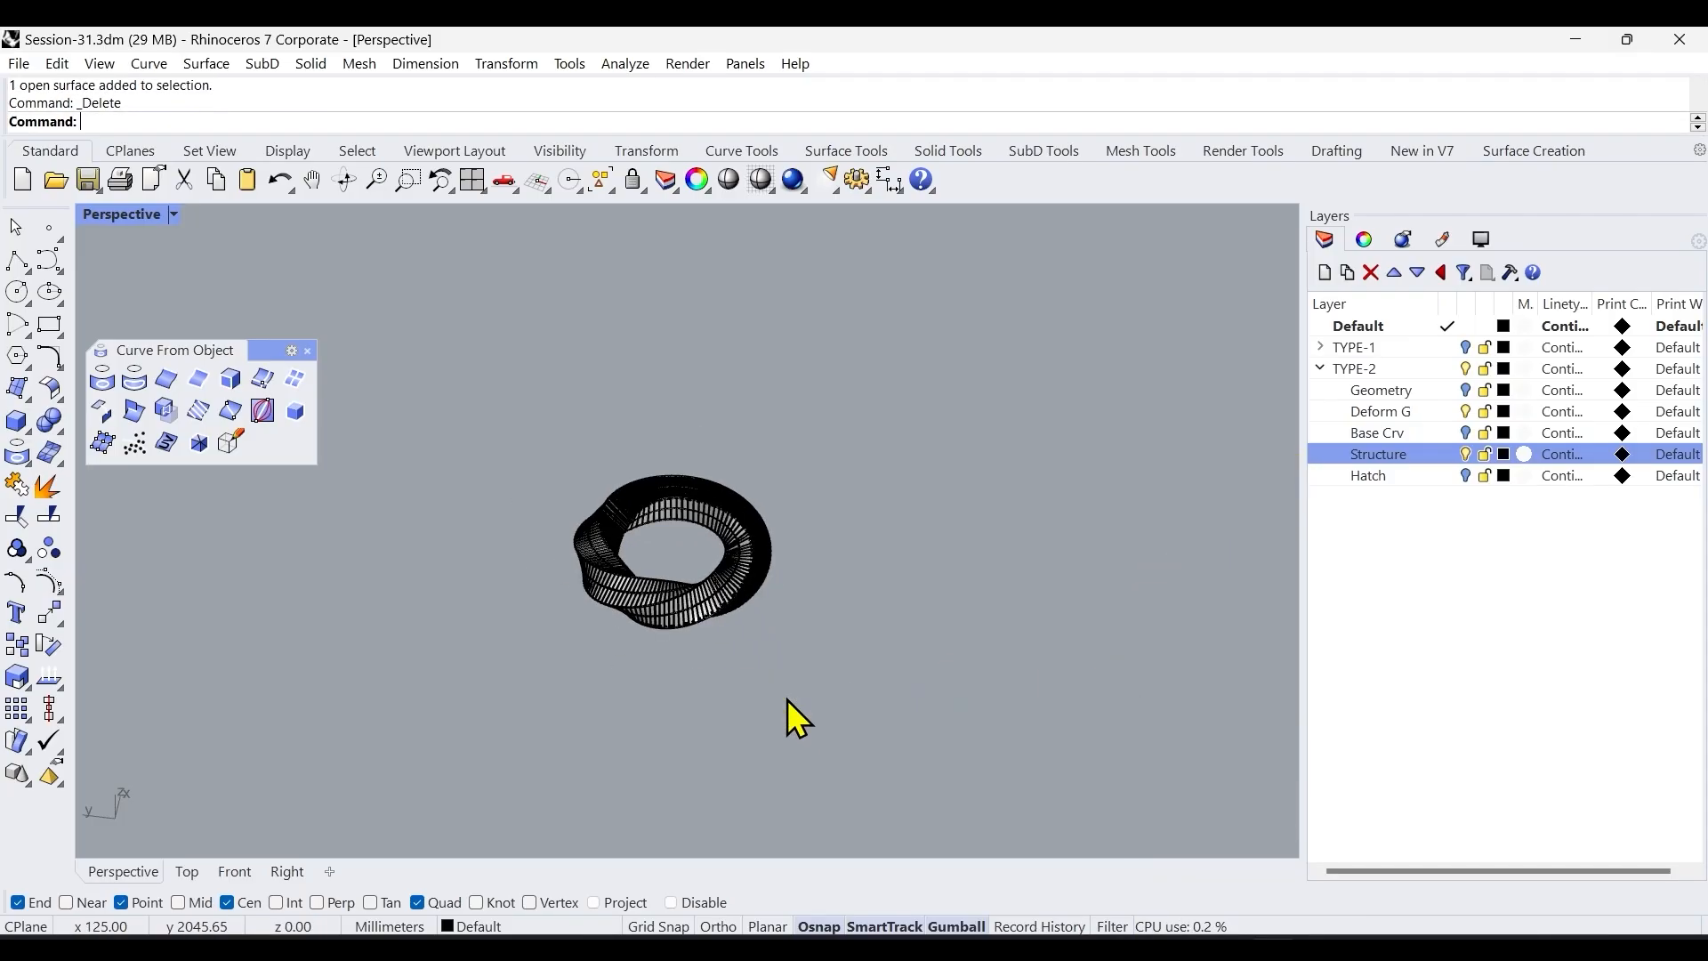
key("ctrl+z")
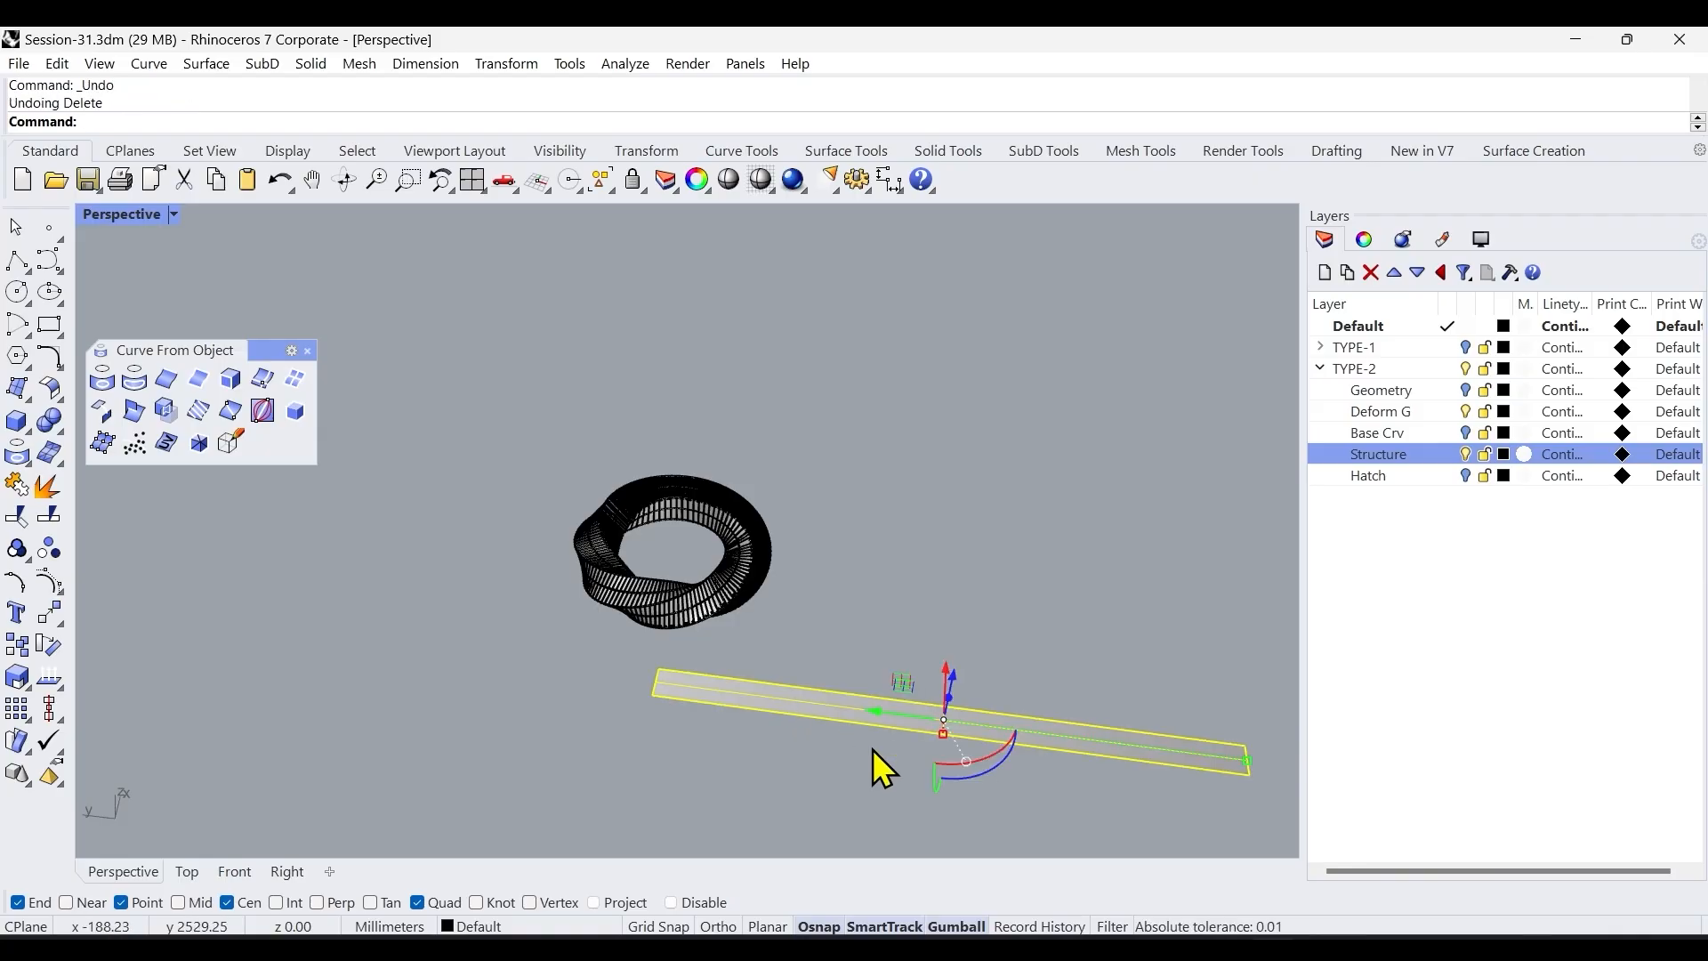
key("Escape")
right_click_drag(849, 720, 630, 709)
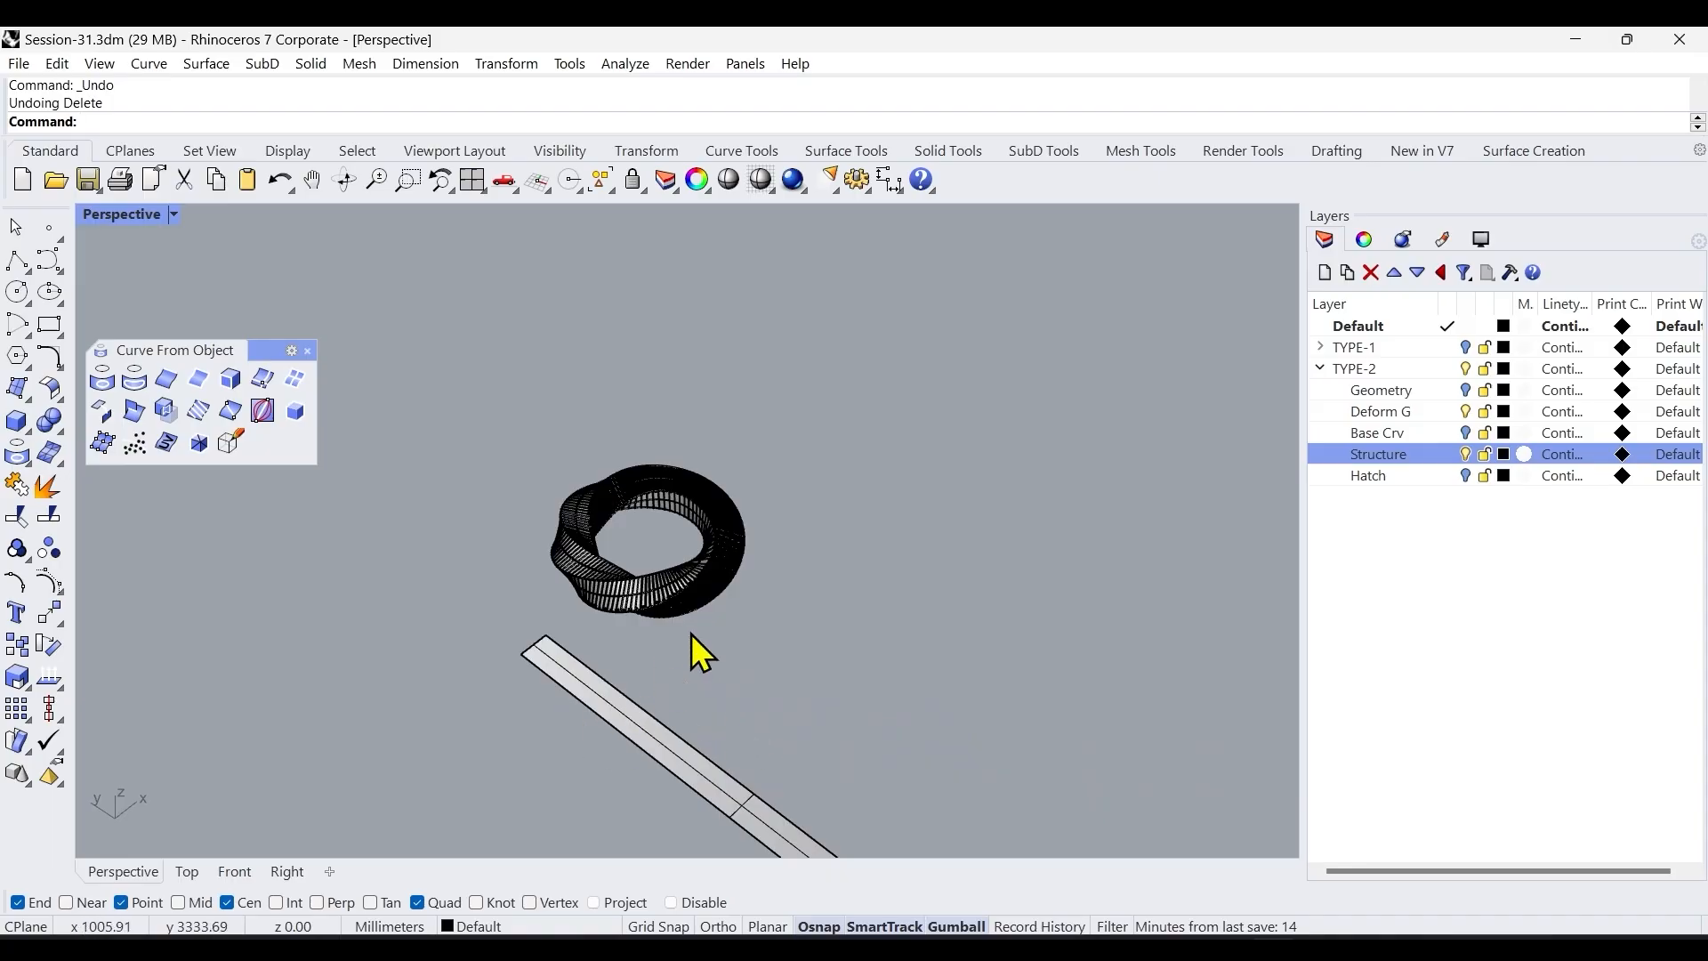
scroll(694, 534, "up", 10)
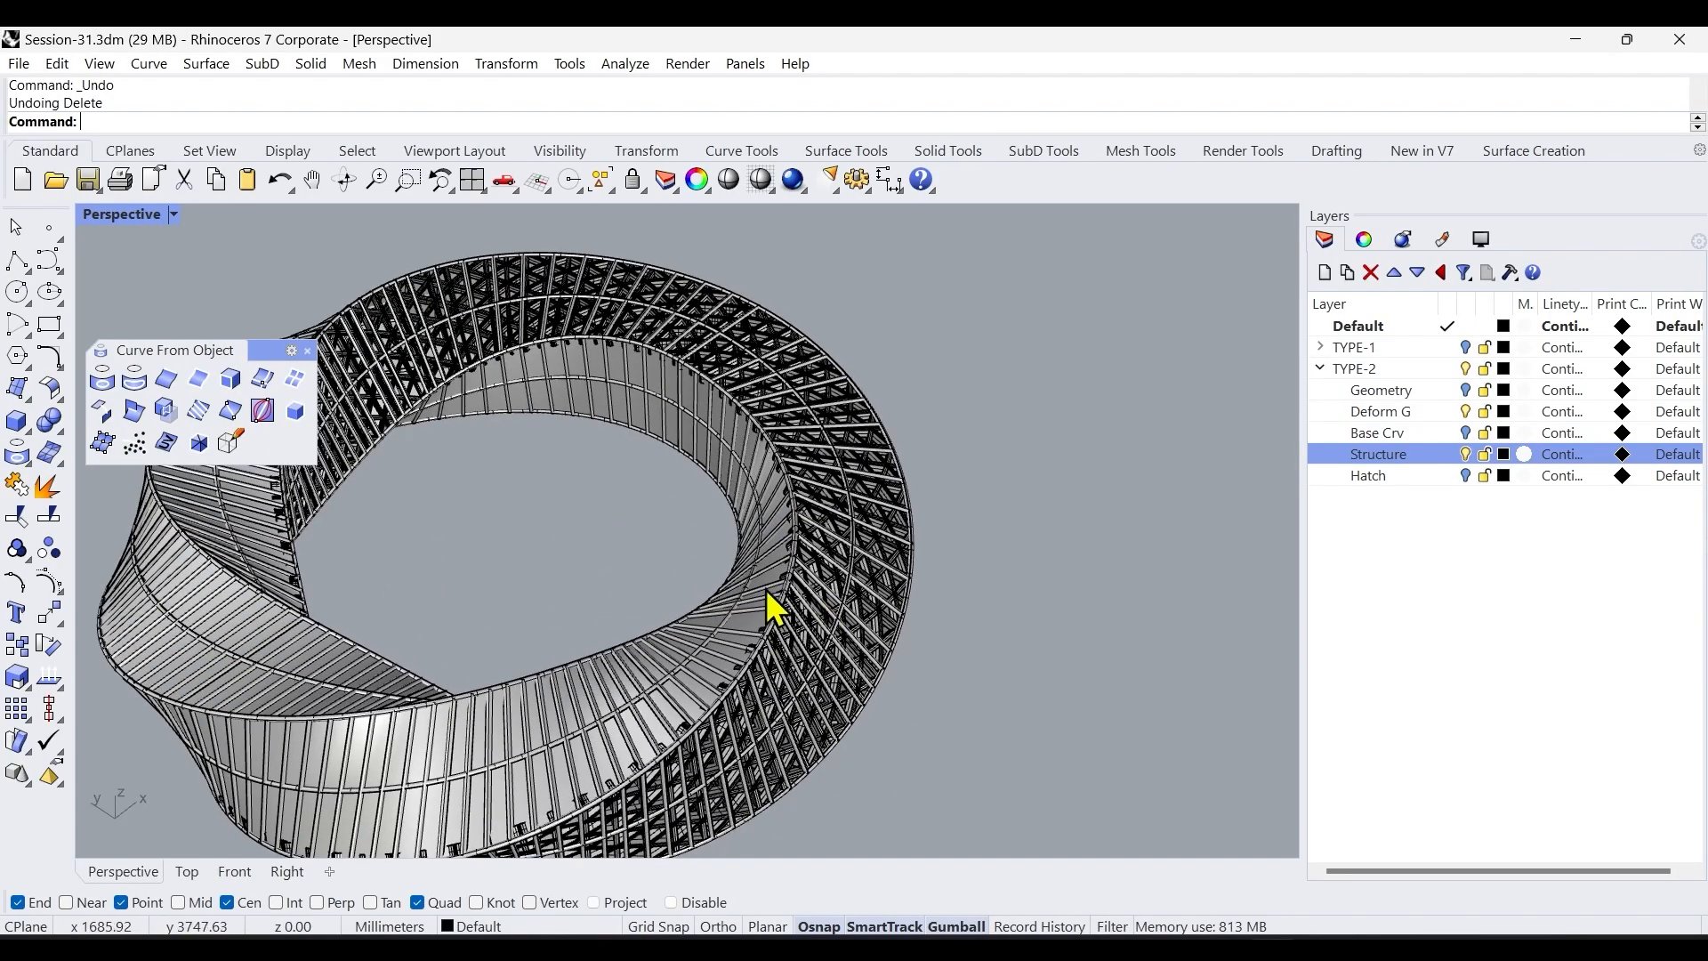
right_click_drag(800, 564, 926, 564)
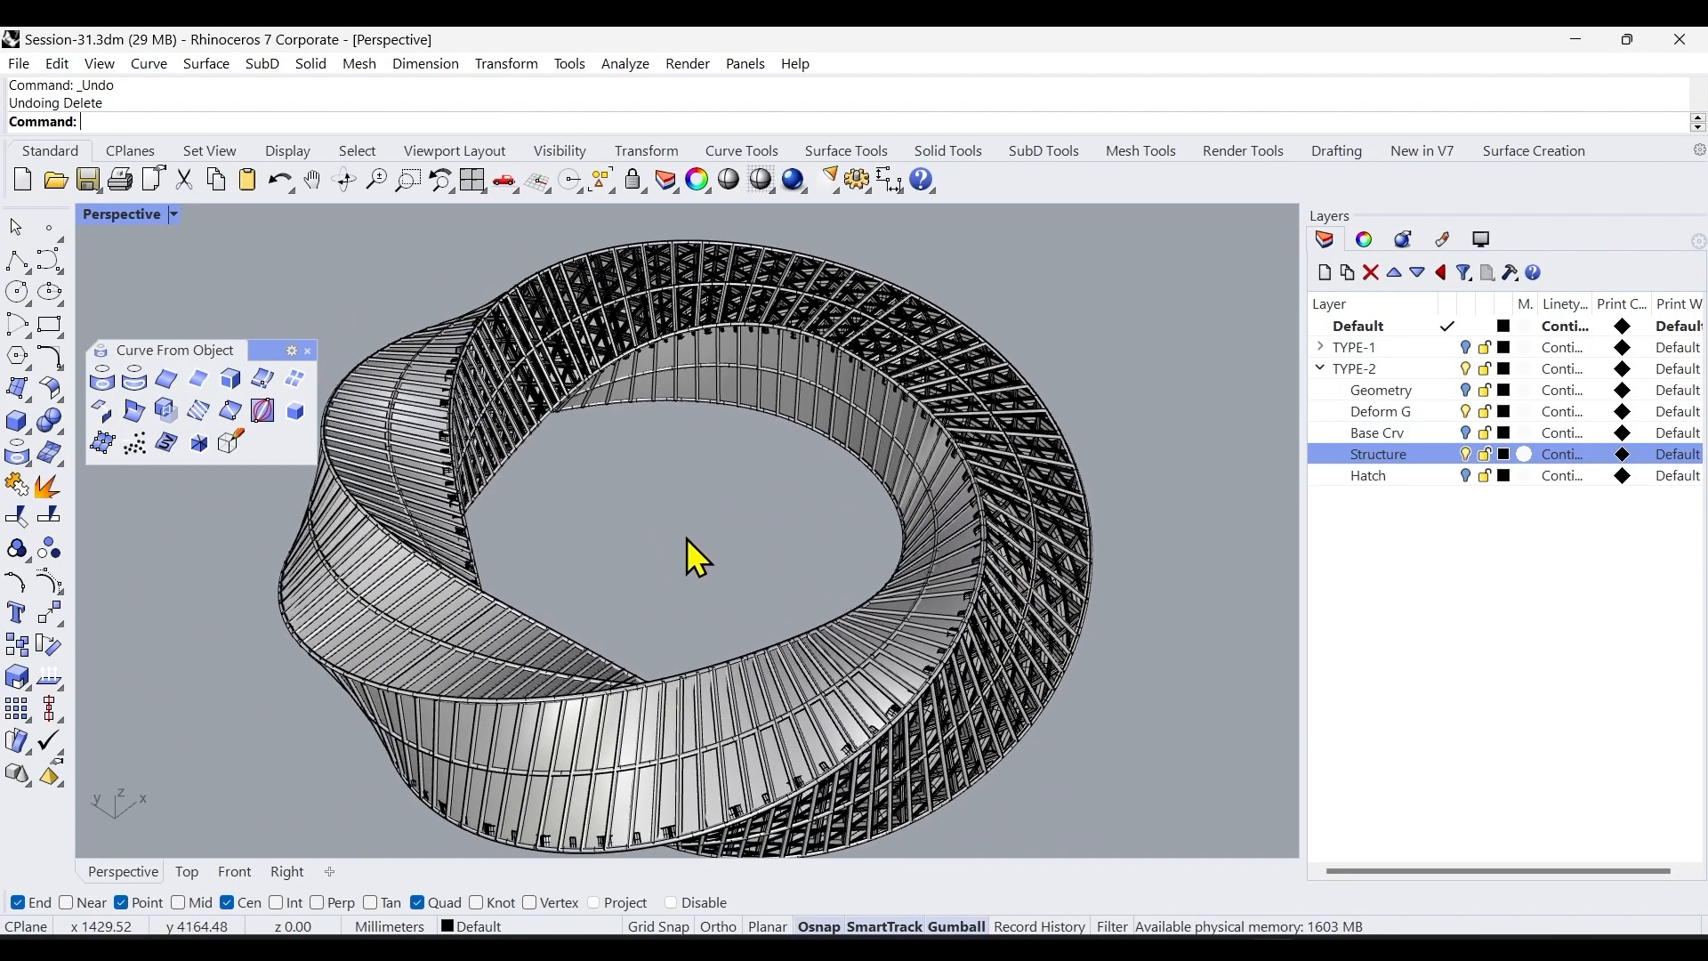
scroll(699, 558, "down", 3)
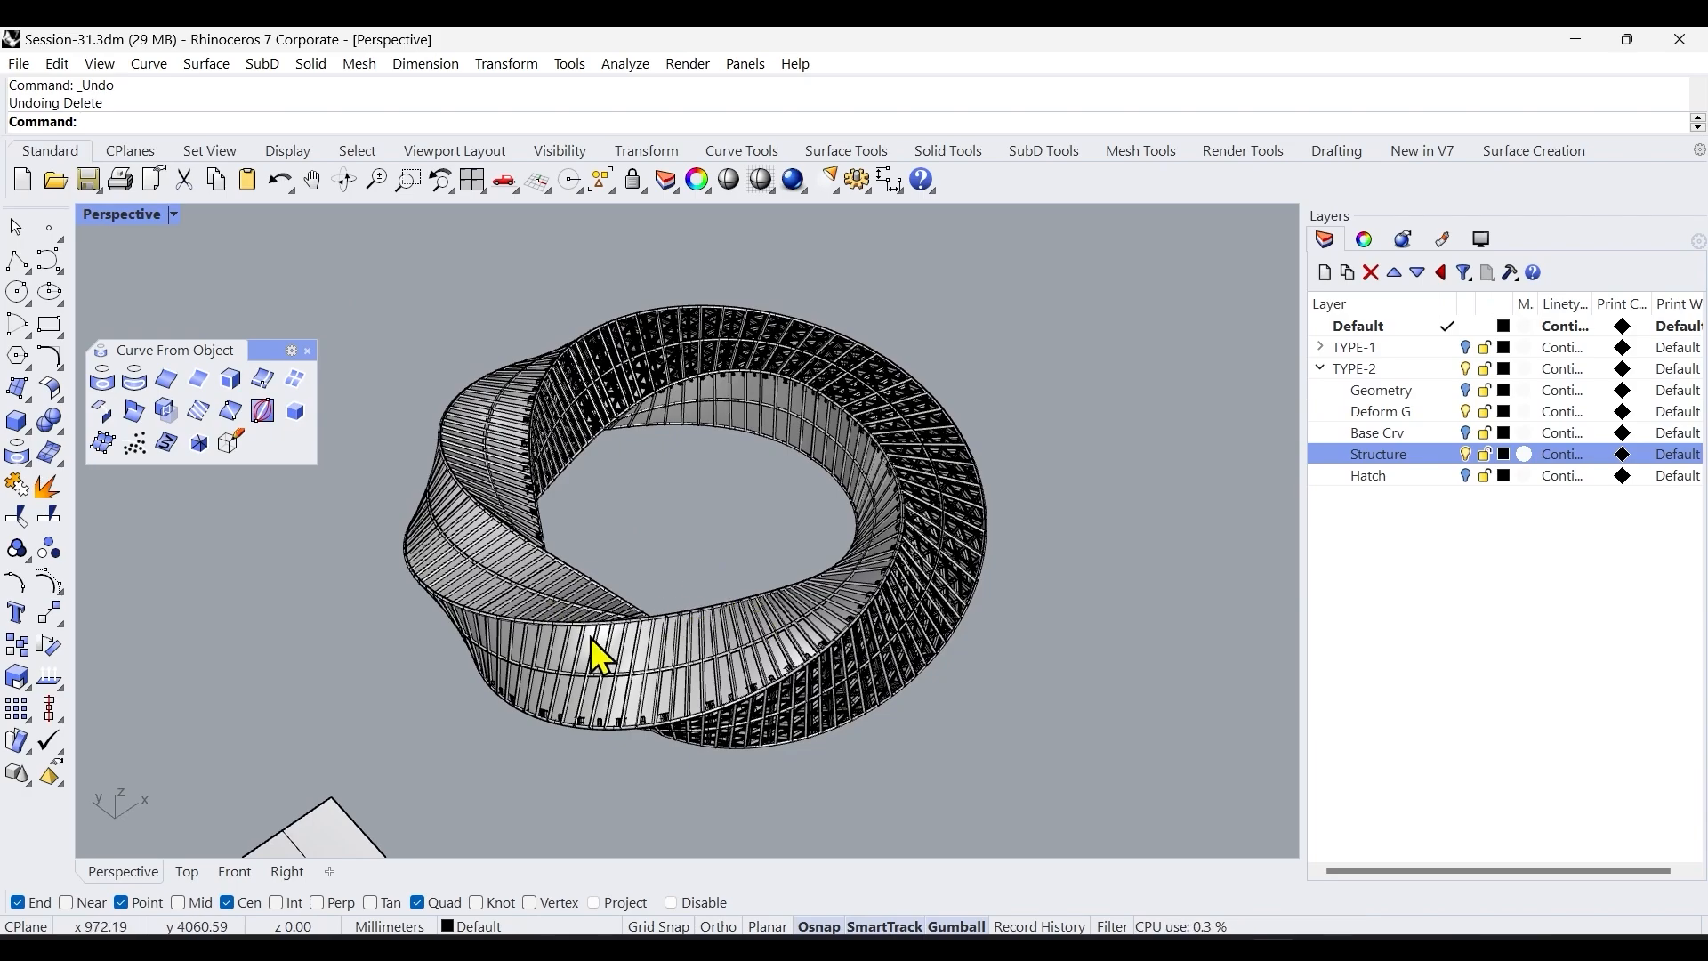